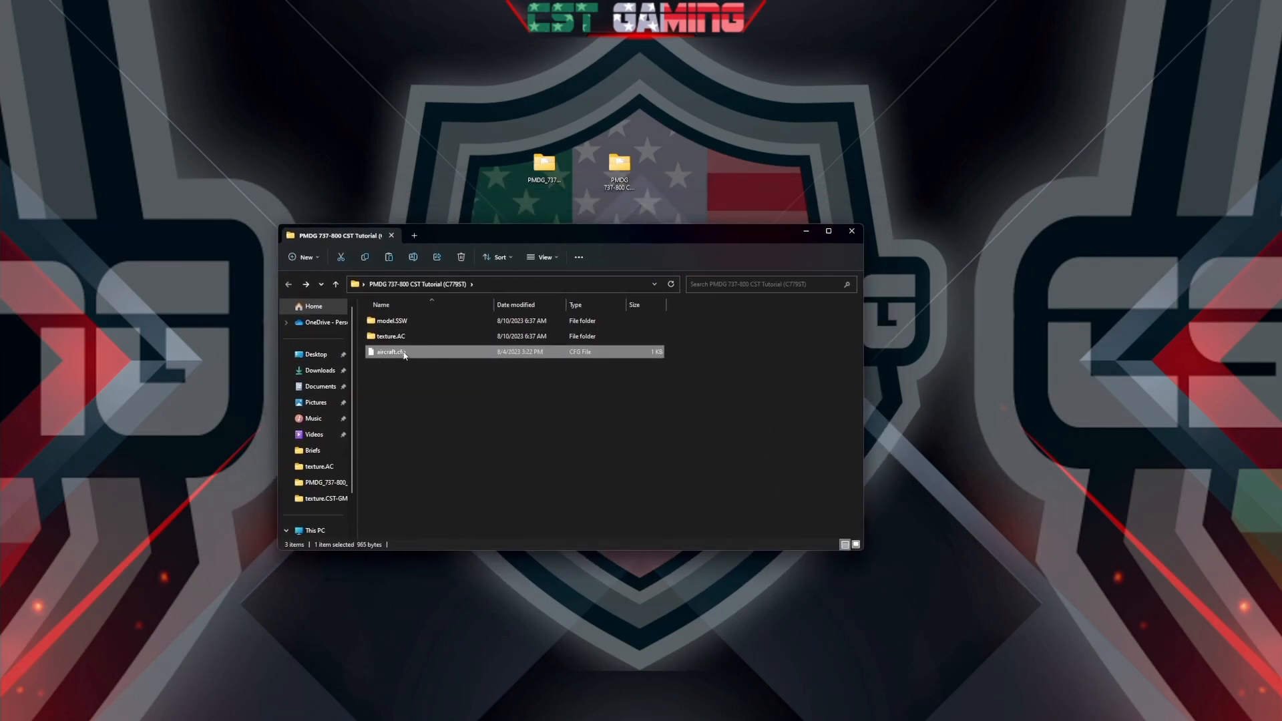
Open aircraft.cfg from the livery folder in Notepad++ and arrange the editor on half the screen beside the folder window
right_click(404, 354)
mouse_move(481, 386)
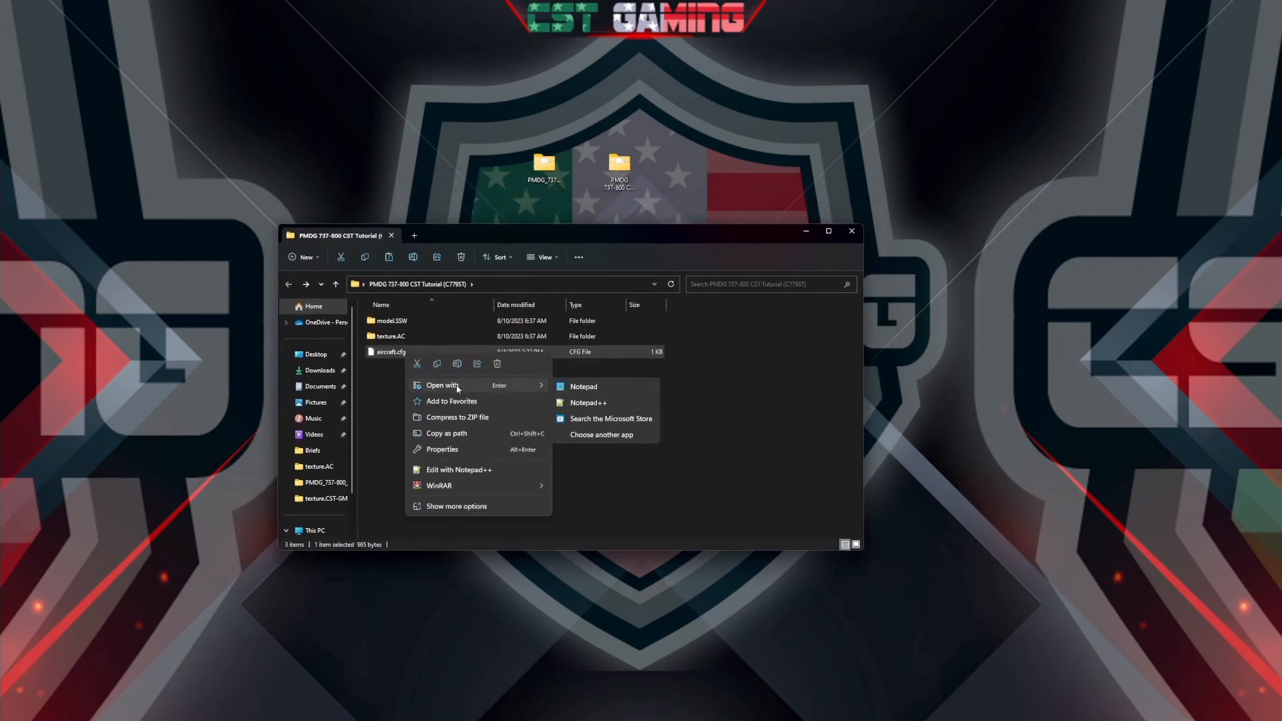
left_click(572, 404)
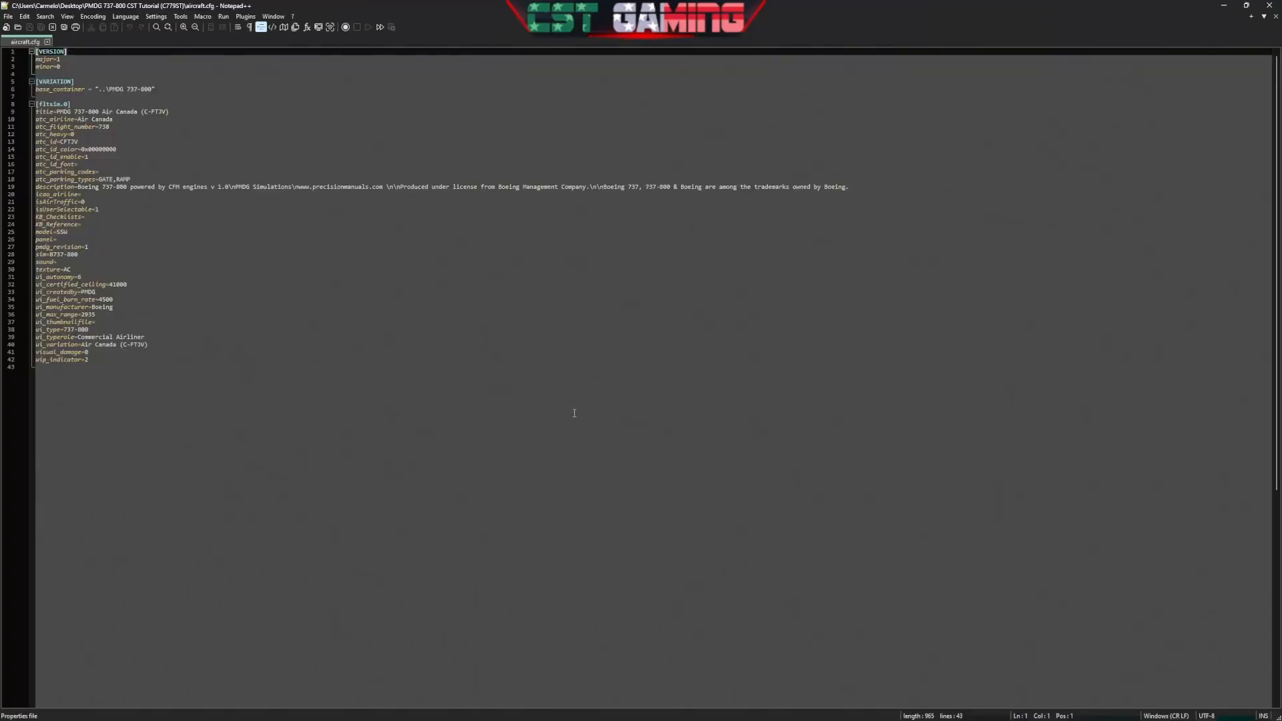
left_click_drag(394, 5, 964, 200)
left_click_drag(581, 235, 338, 239)
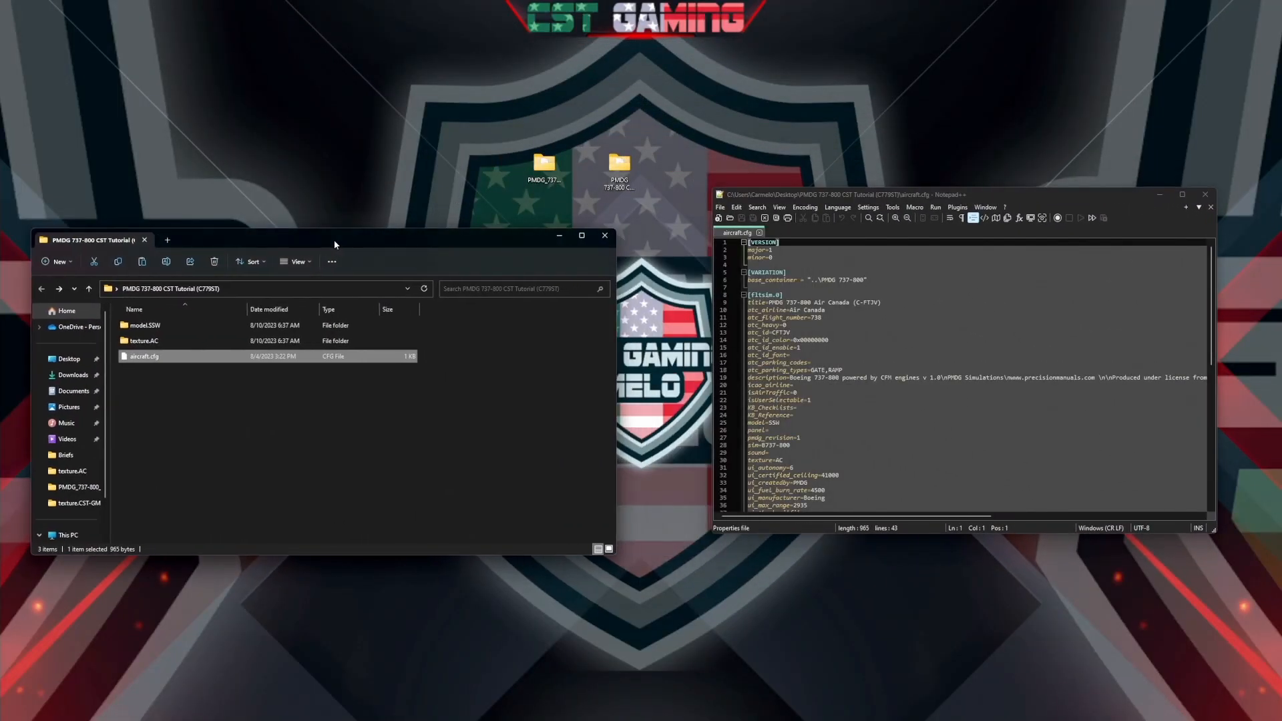
left_click_drag(943, 194, 854, 206)
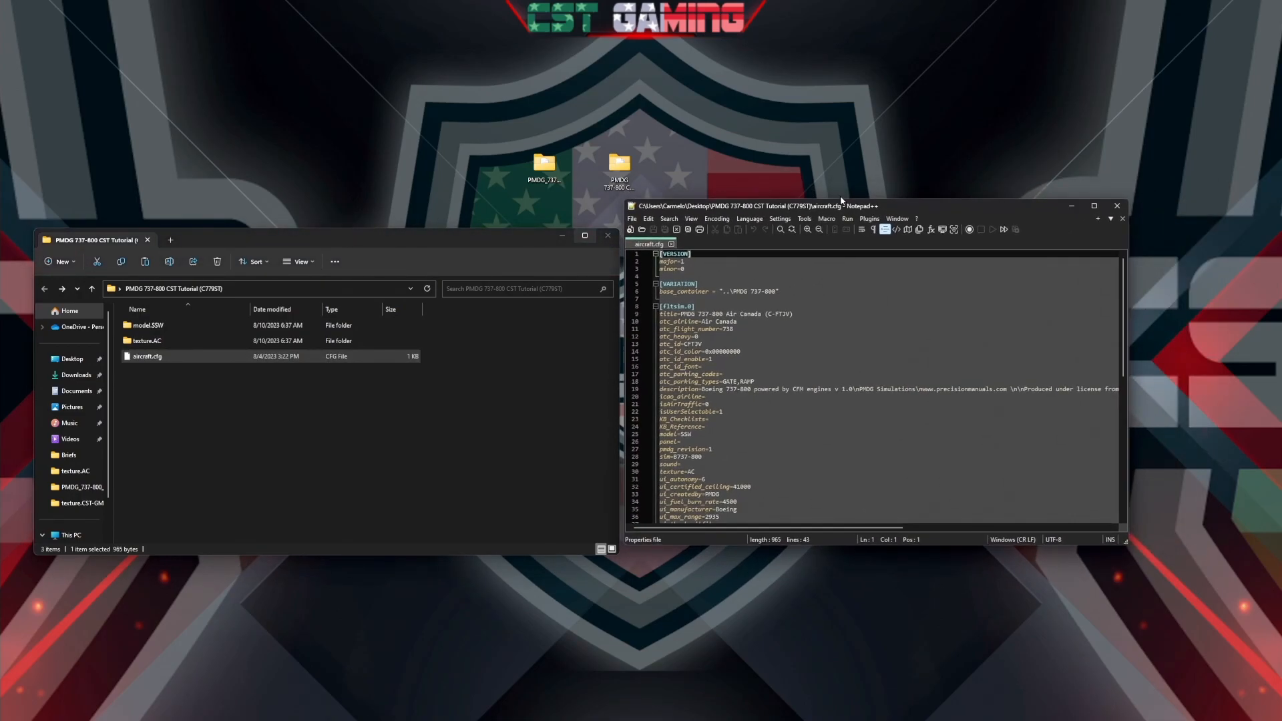
left_click_drag(625, 200, 607, 170)
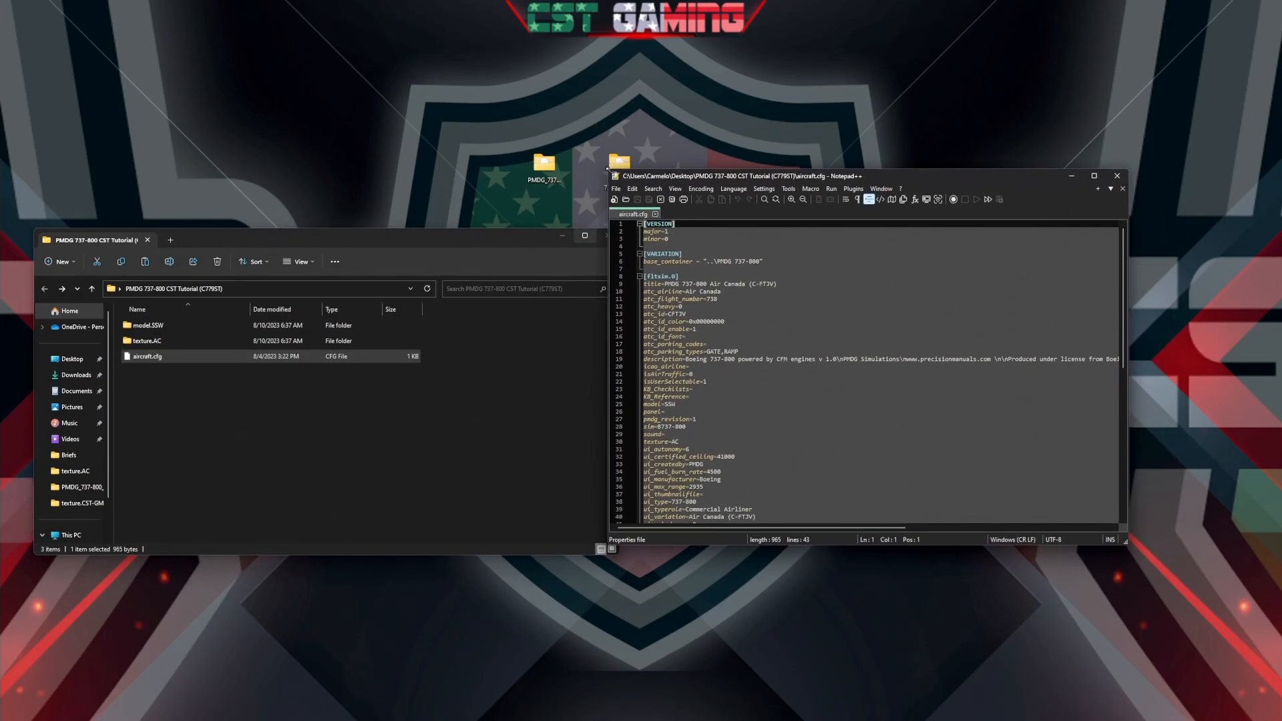
left_click_drag(907, 175, 1280, 274)
left_click(576, 314)
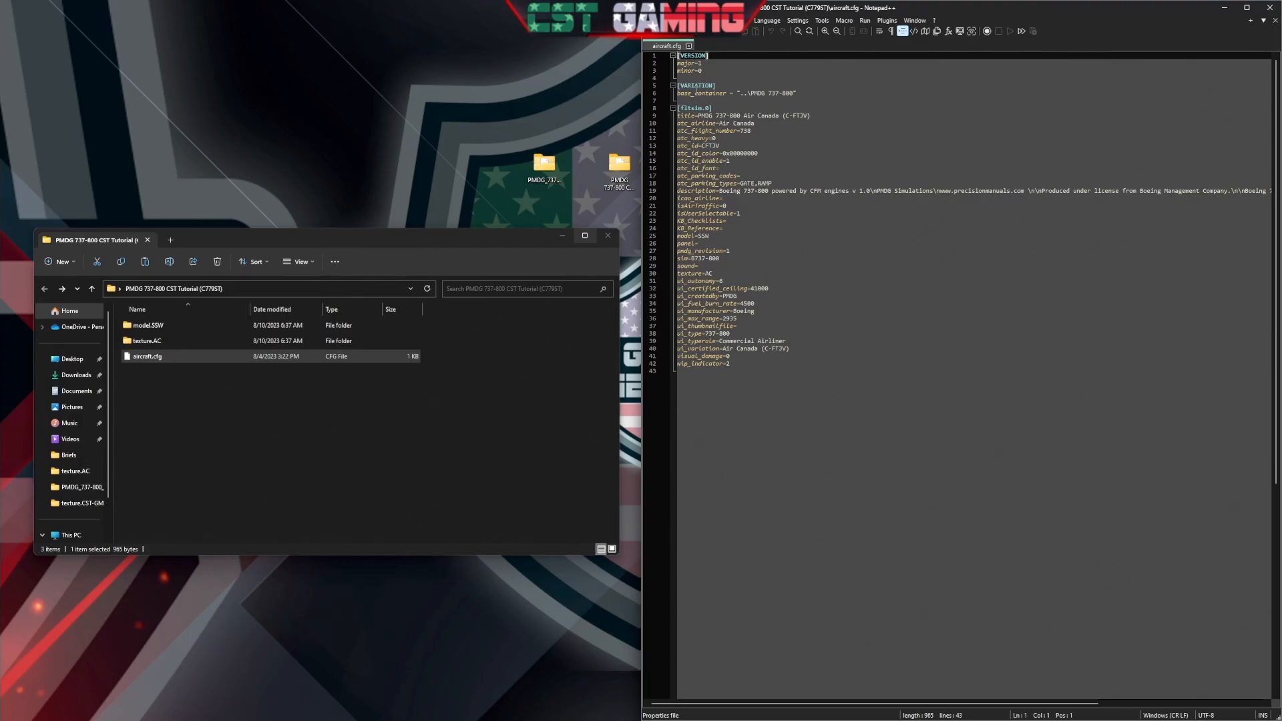
left_click_drag(748, 93, 799, 93)
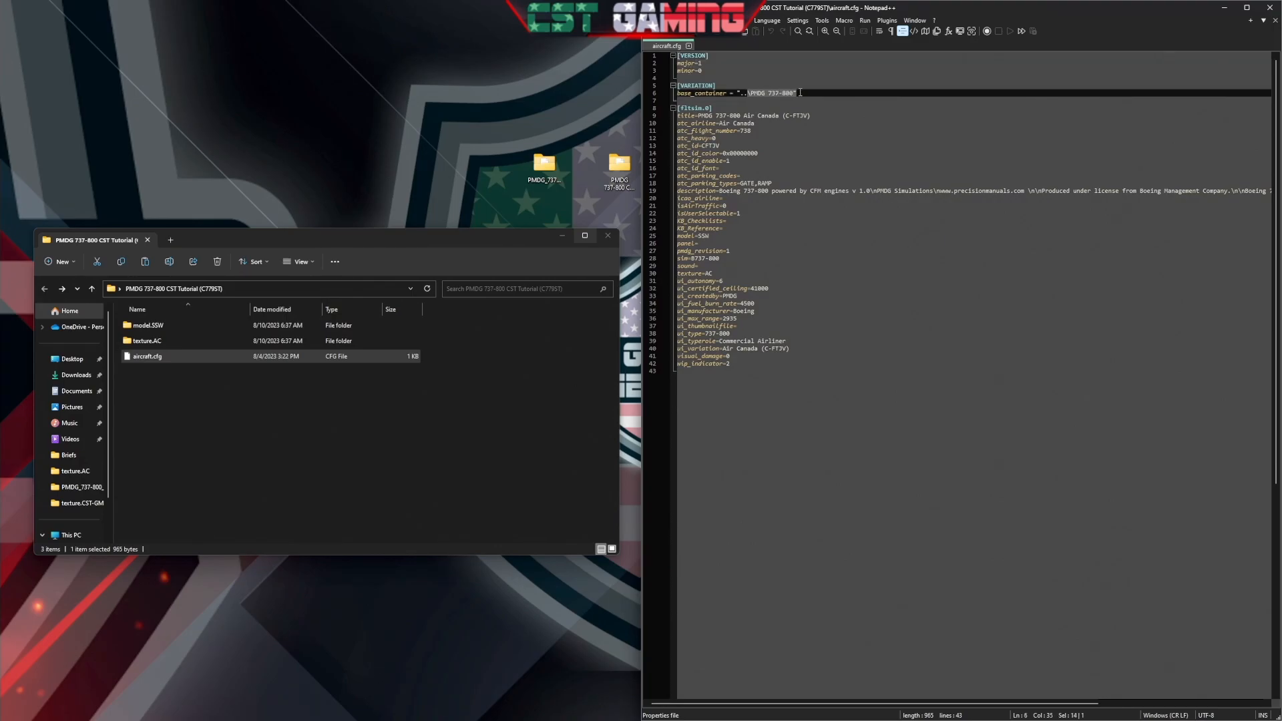
left_click(801, 92)
Copy "CST Tutorial (C779ST)" from the desktop livery folder's name and paste it over "Air Canada (C-FTJV)" in the title line
left_click(620, 191)
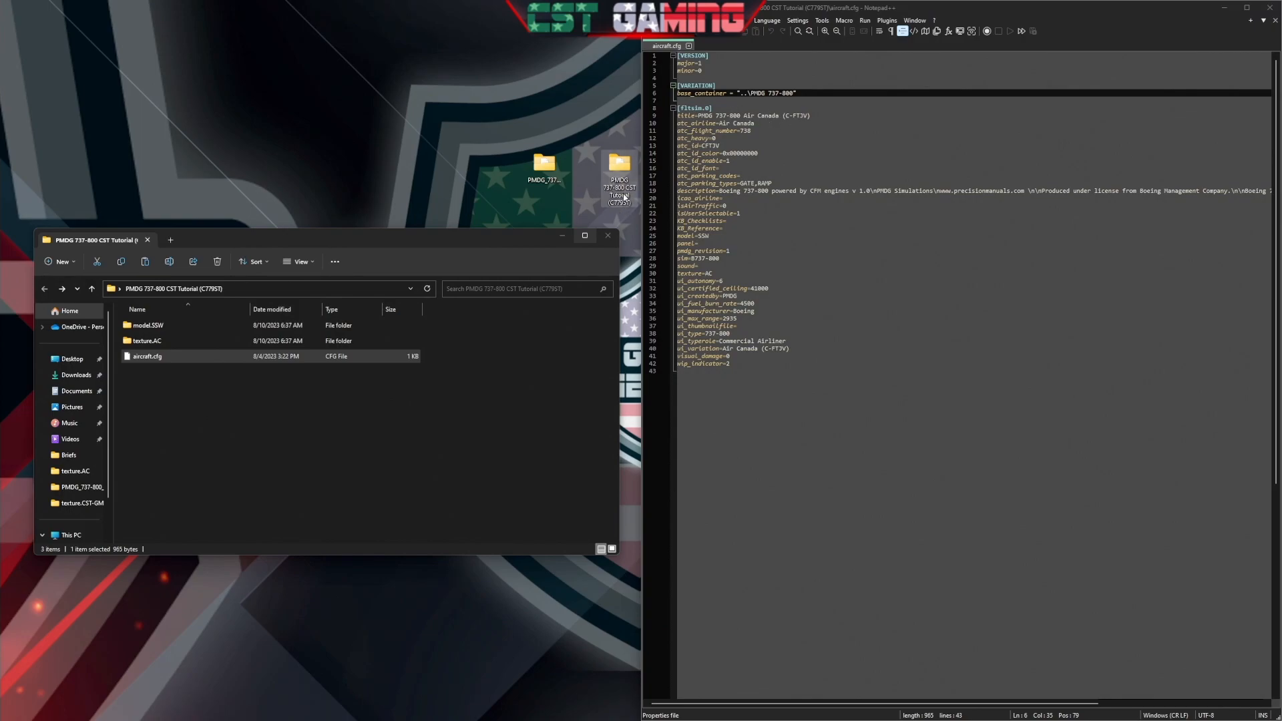
left_click(623, 197)
left_click_drag(620, 187, 633, 203)
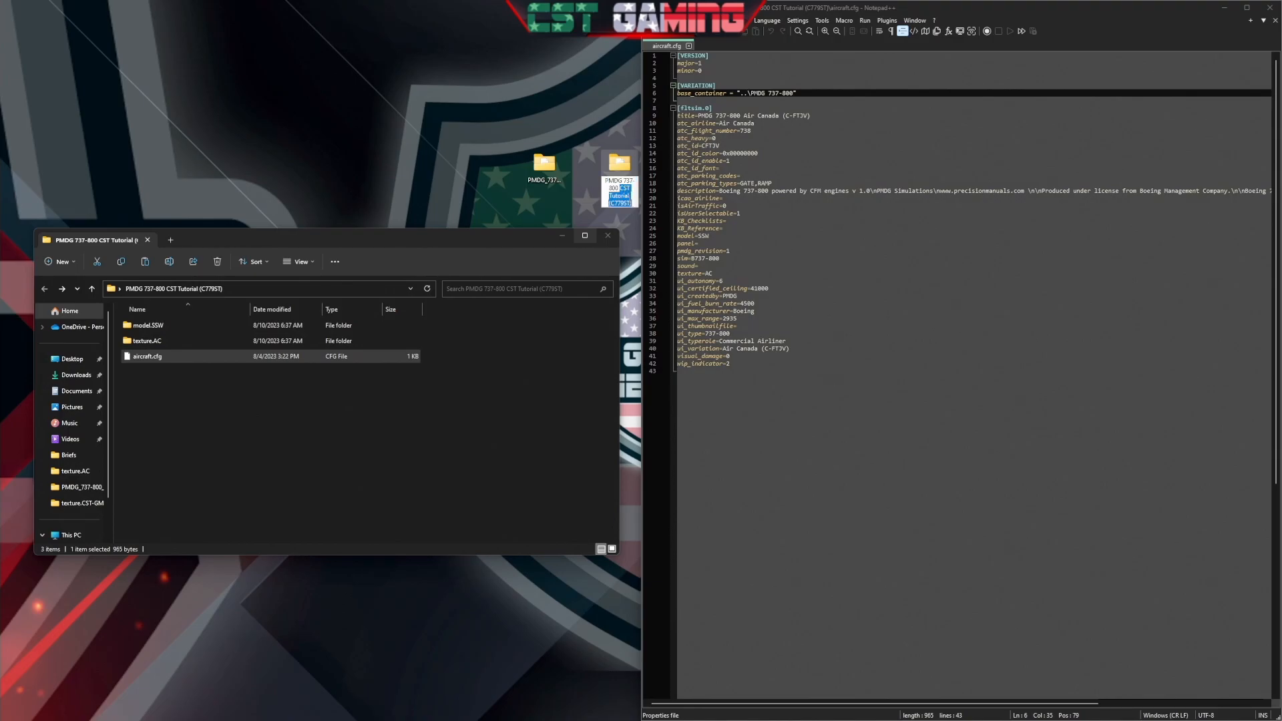
right_click(624, 194)
left_click(694, 229)
left_click(787, 116)
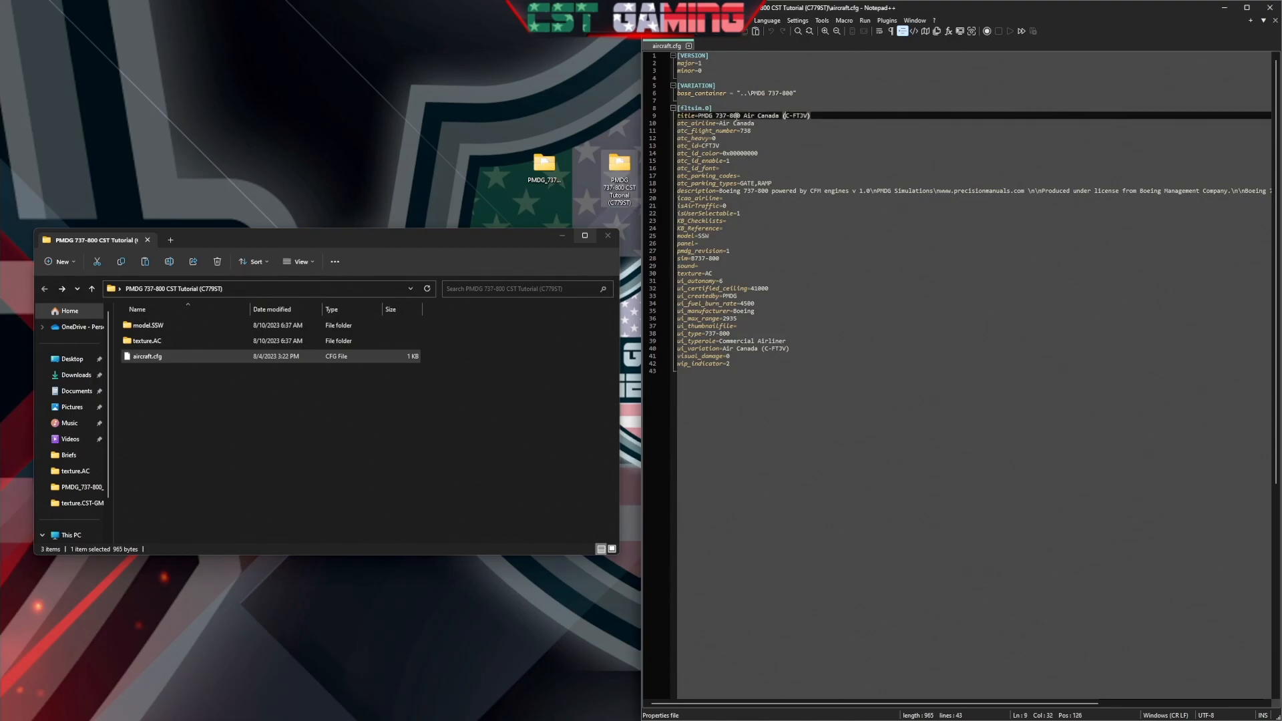
left_click_drag(744, 115, 809, 116)
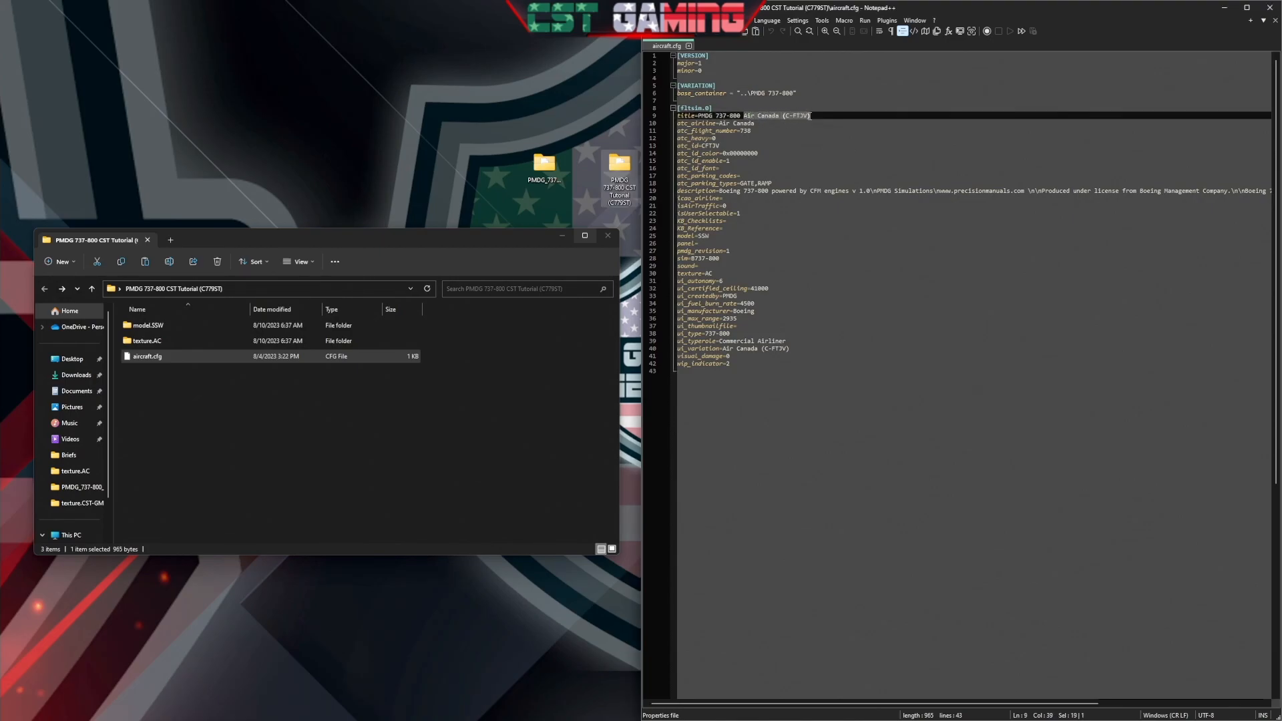
right_click(786, 117)
left_click(810, 144)
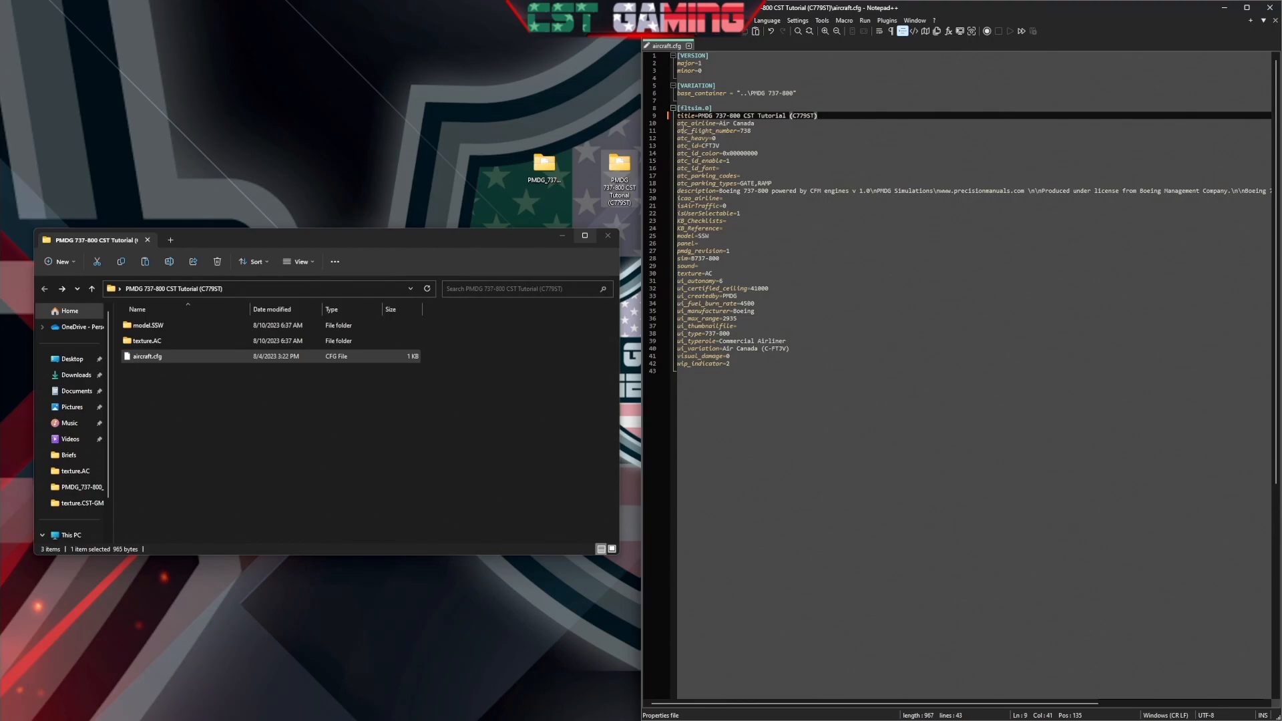
Set atc_airline to "CST Tutorial" by copying that text from the title line over the existing airline name
left_click(755, 123)
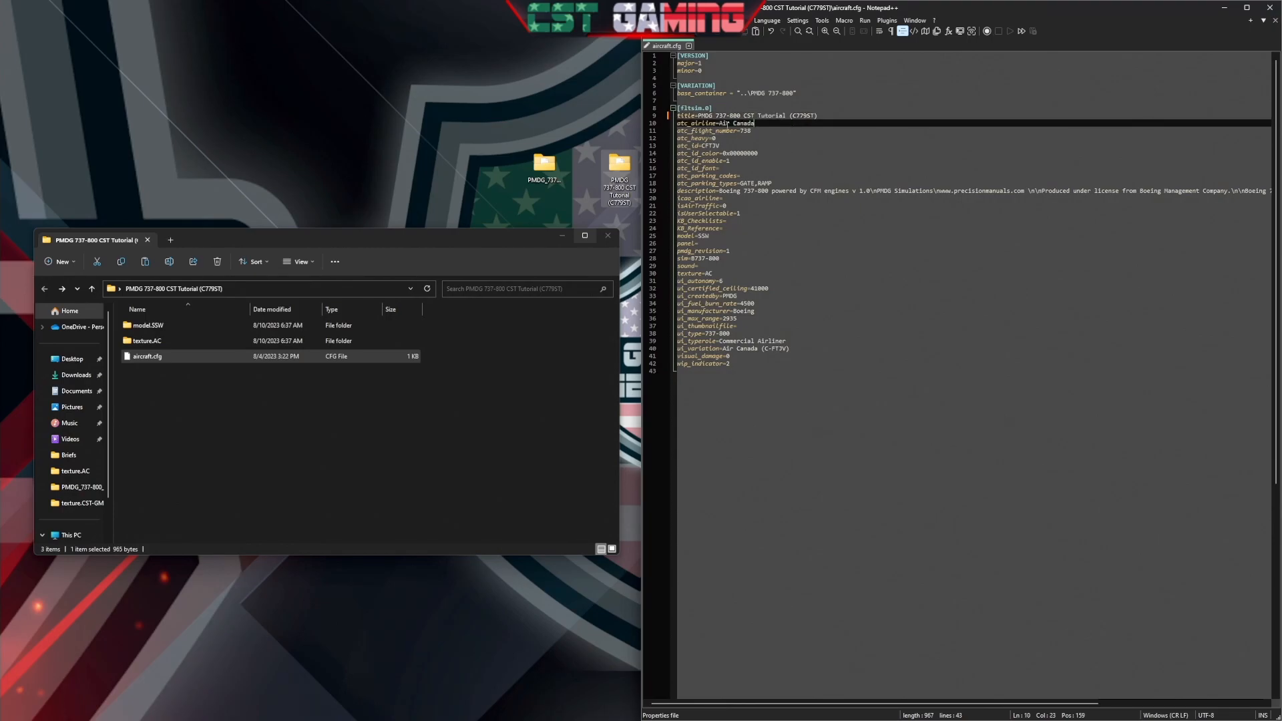
left_click_drag(744, 116, 784, 117)
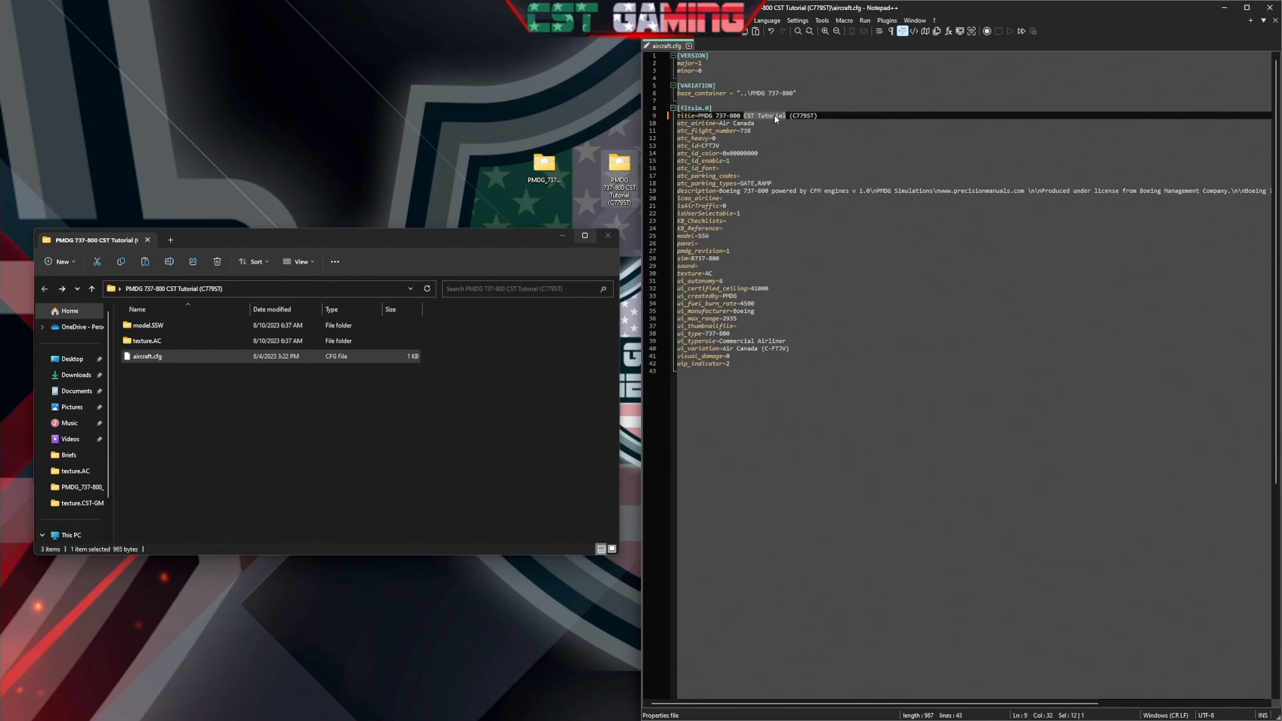
right_click(774, 117)
left_click(801, 134)
left_click_drag(720, 124, 754, 125)
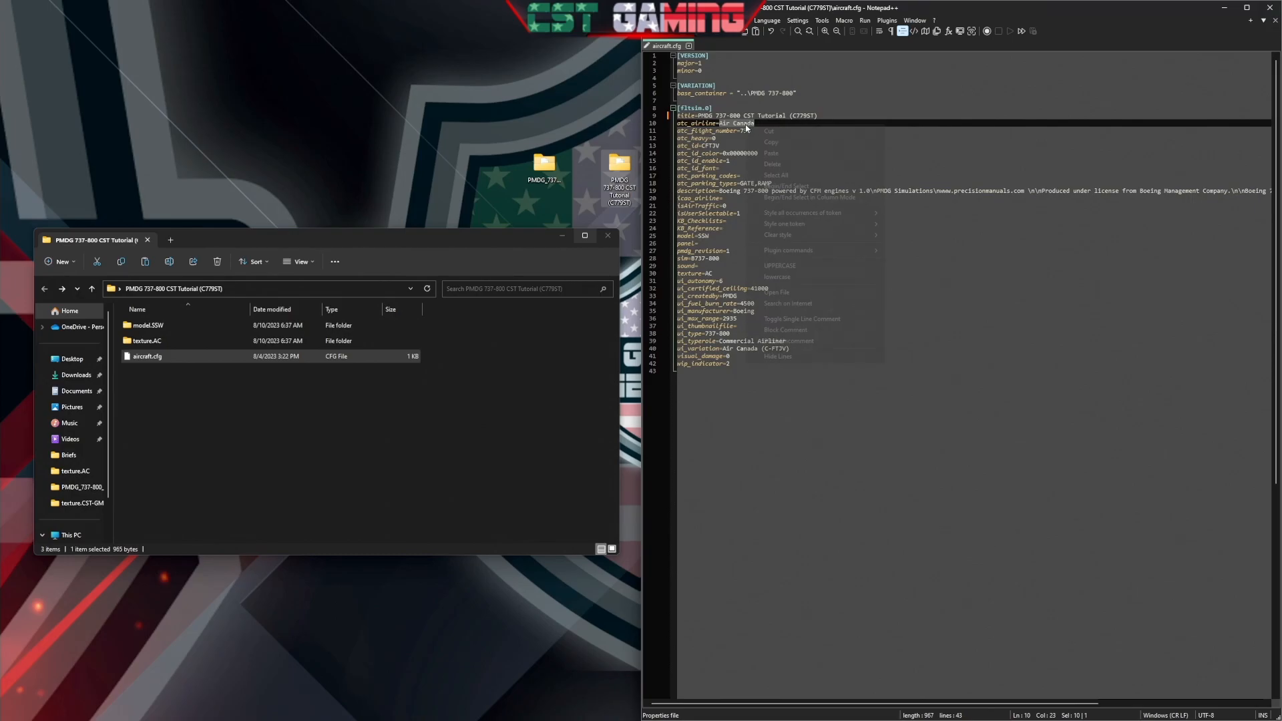
right_click(746, 127)
left_click(774, 155)
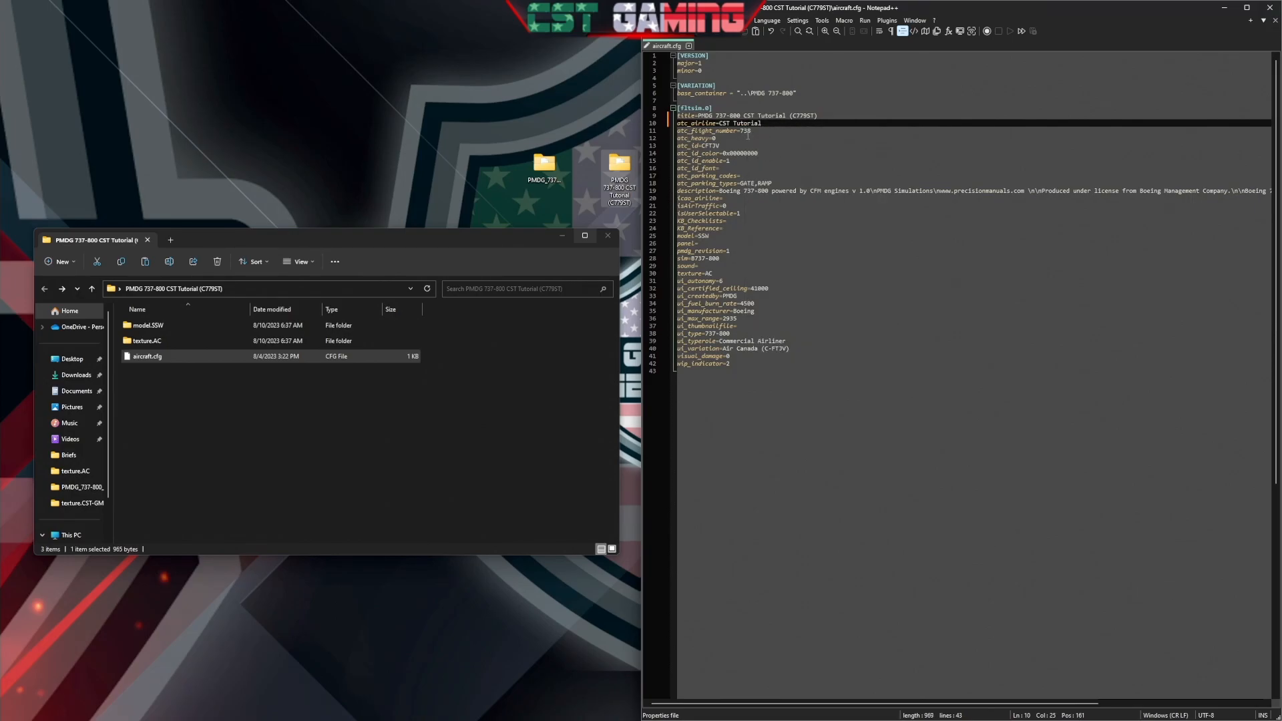
Set atc_flight_number to 779 in aircraft.cfg
left_click(745, 131)
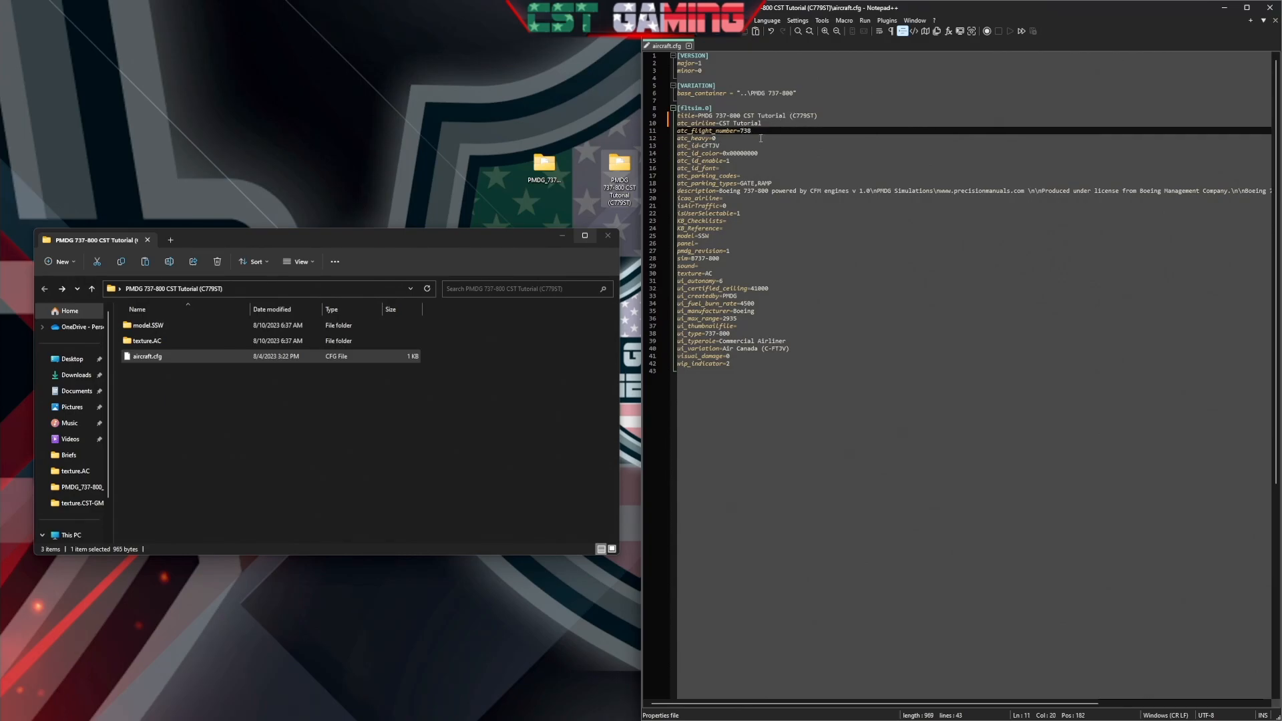
left_click_drag(743, 131, 750, 131)
type("79")
left_click(730, 198)
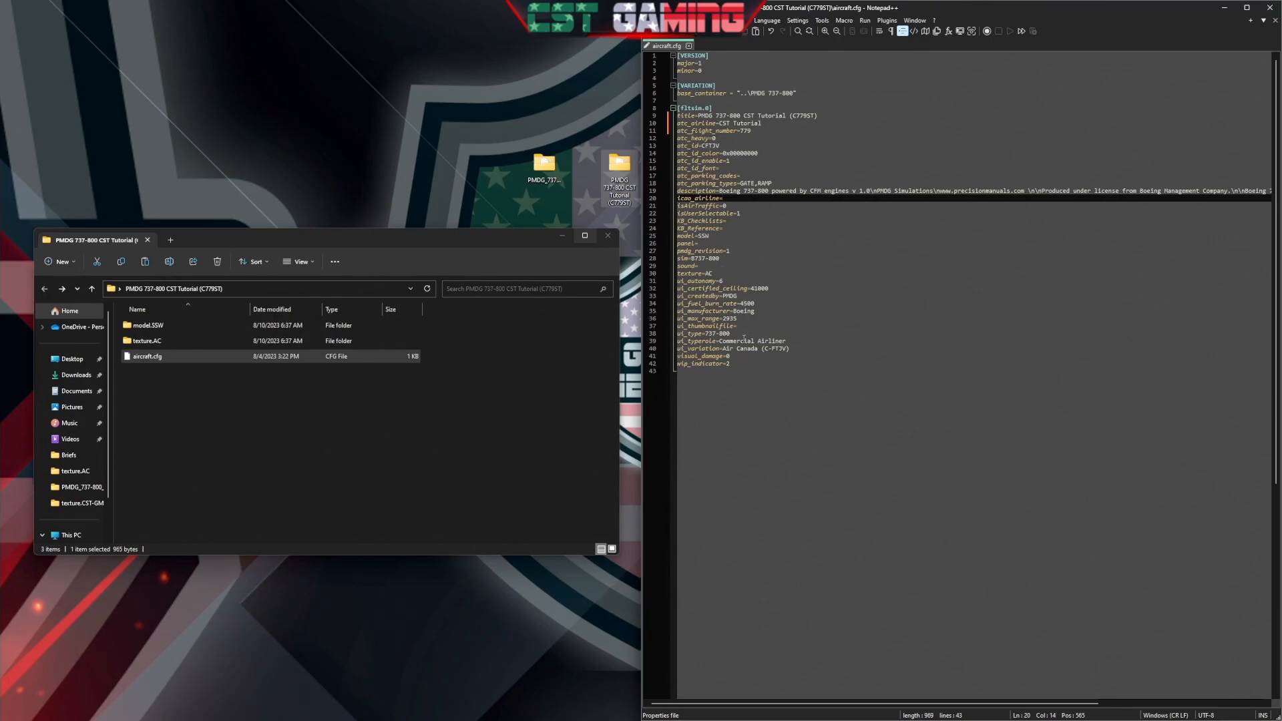
Set ui_variation to "CST Tutorial (C779ST)" by copying that text from the title line over the existing variation name
left_click_drag(724, 348, 794, 349)
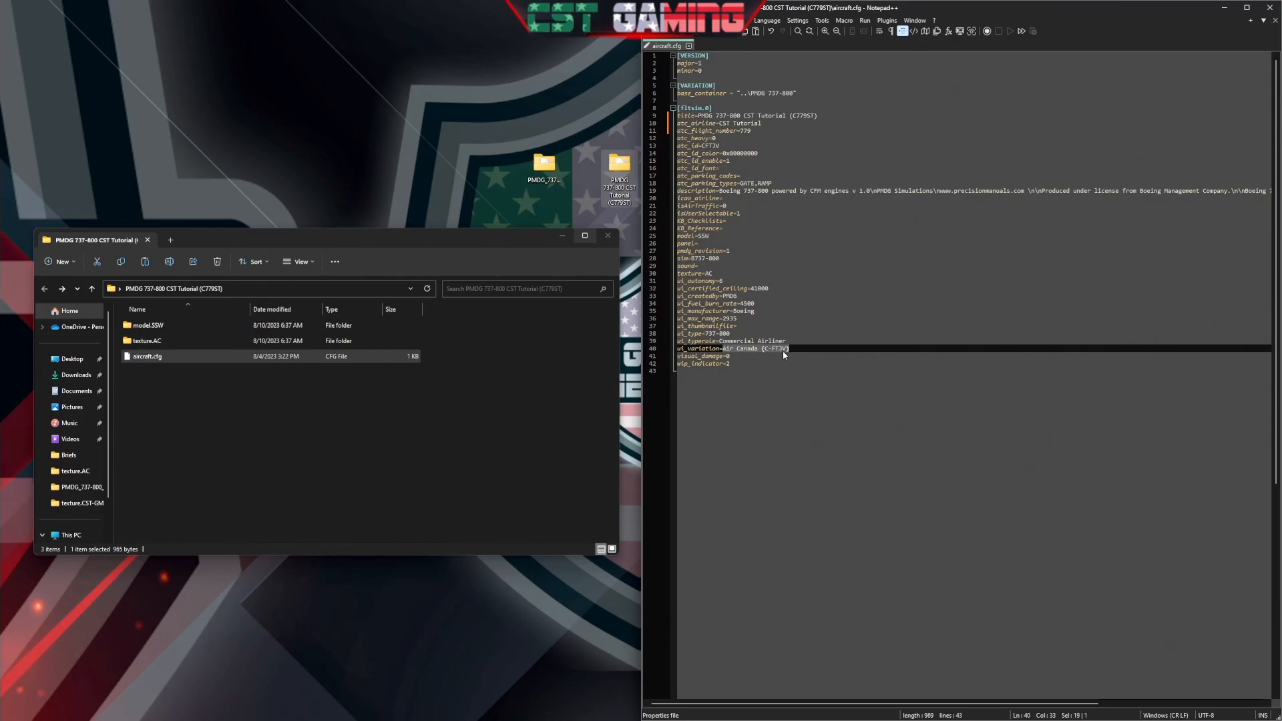
left_click_drag(744, 115, 820, 116)
right_click(786, 115)
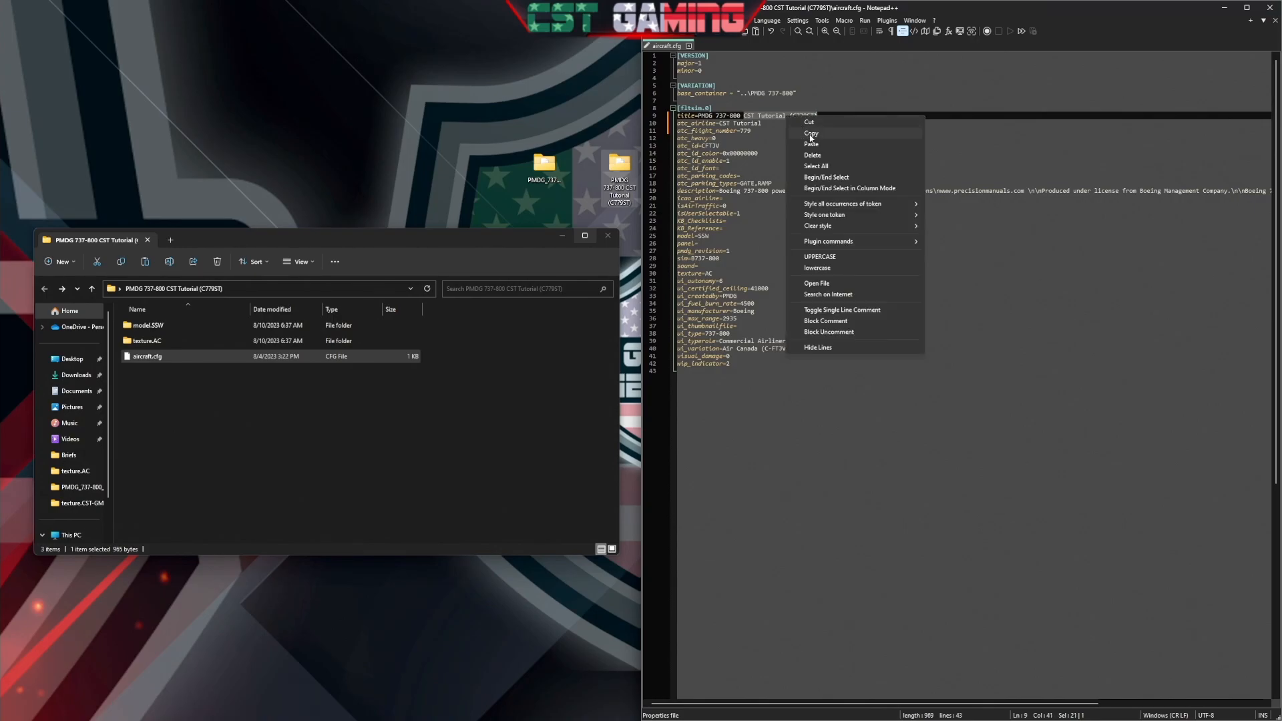
left_click(812, 133)
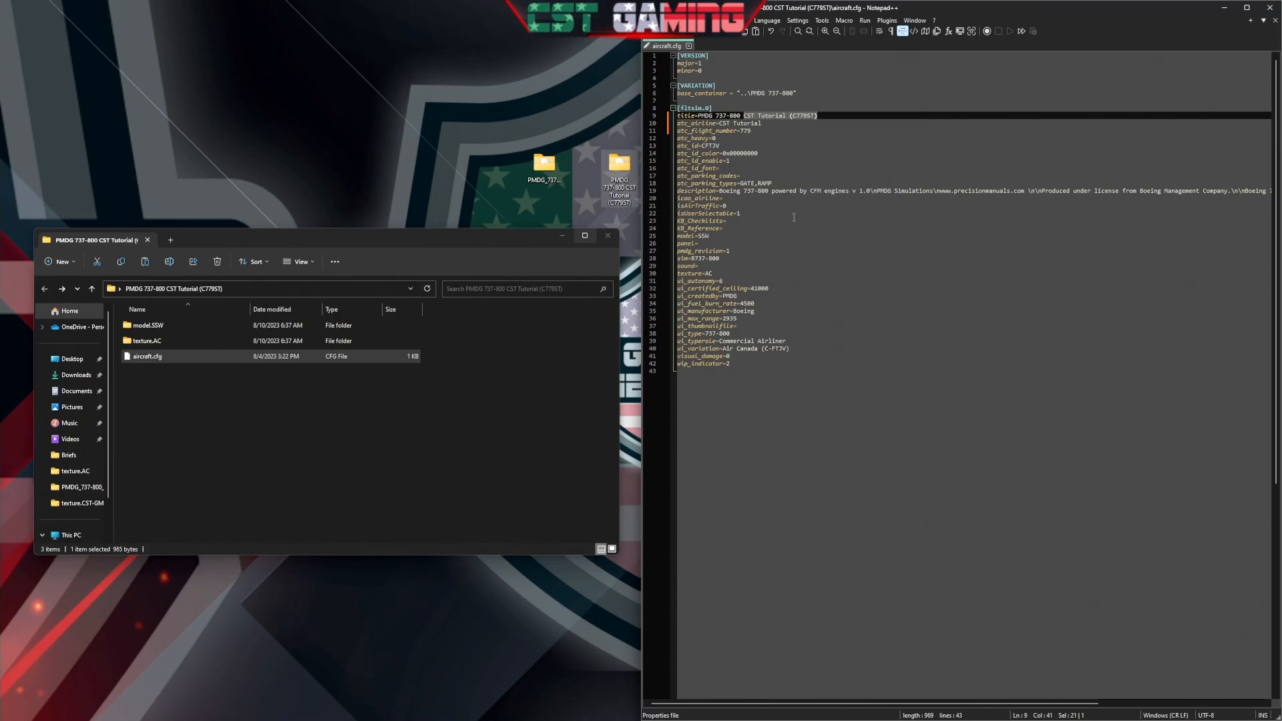
left_click_drag(723, 348, 789, 352)
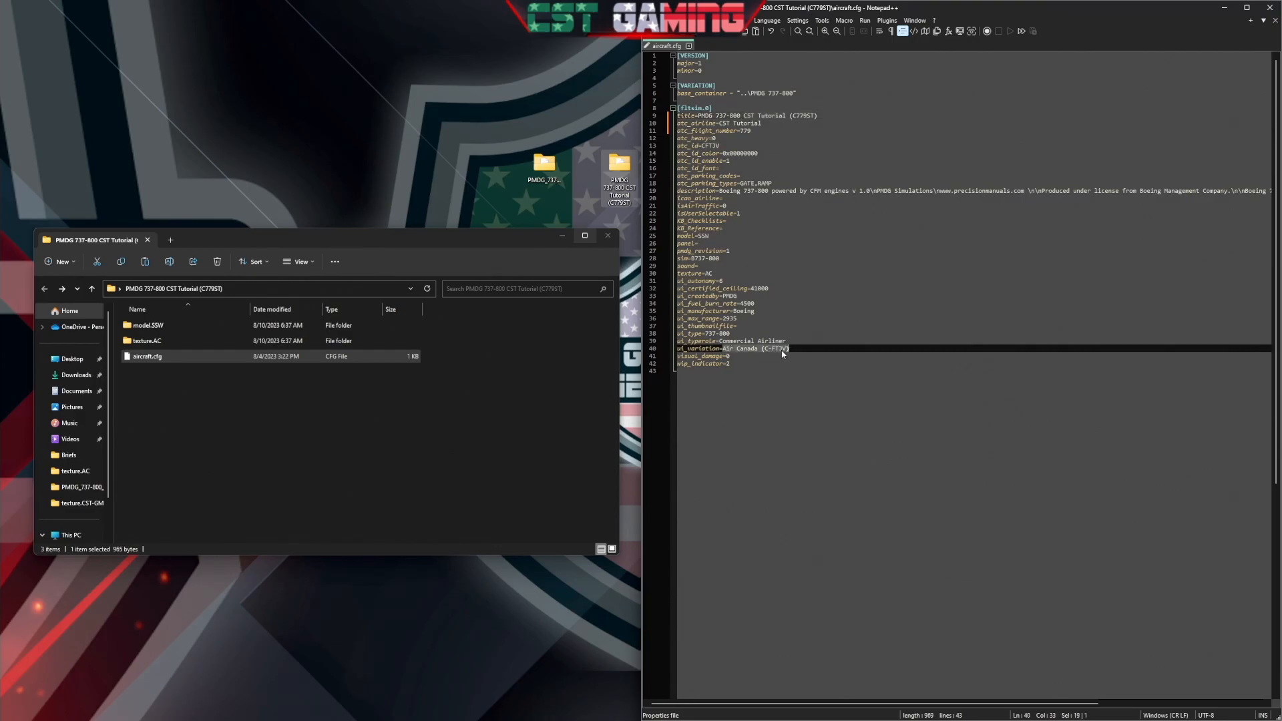
right_click(783, 354)
left_click(808, 379)
Save aircraft.cfg and close the text editor
left_click(651, 20)
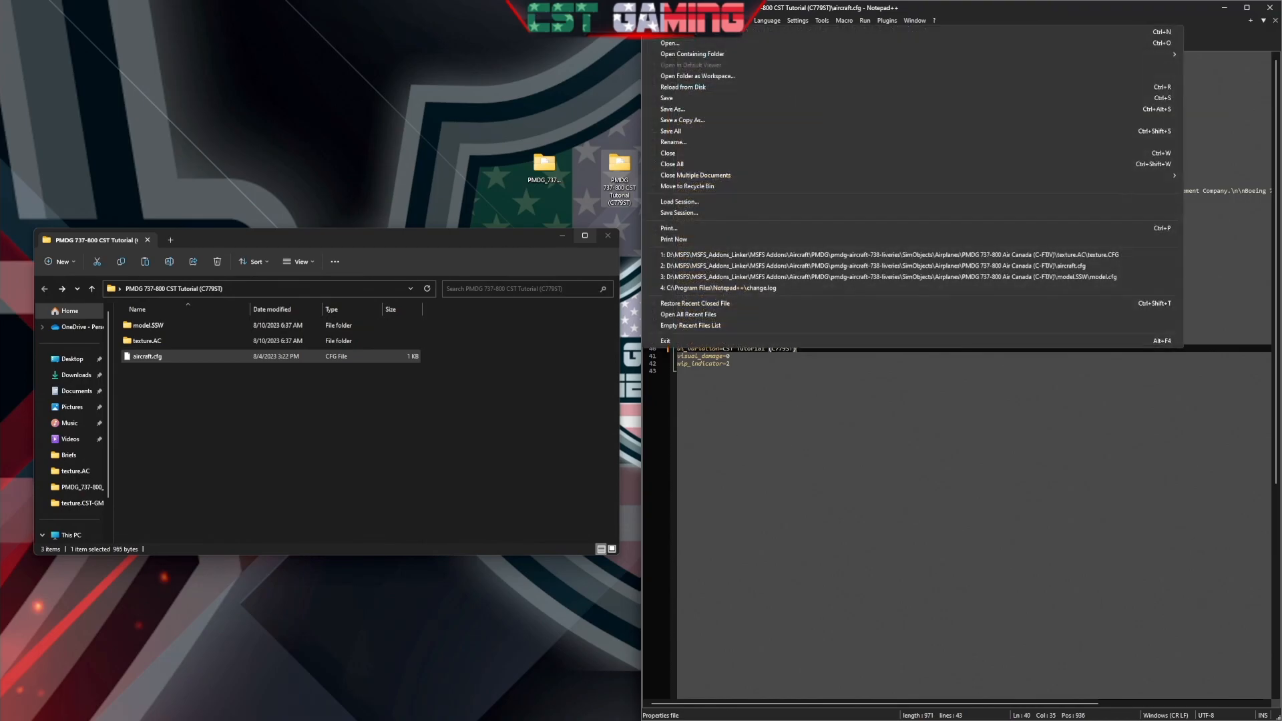
left_click(667, 98)
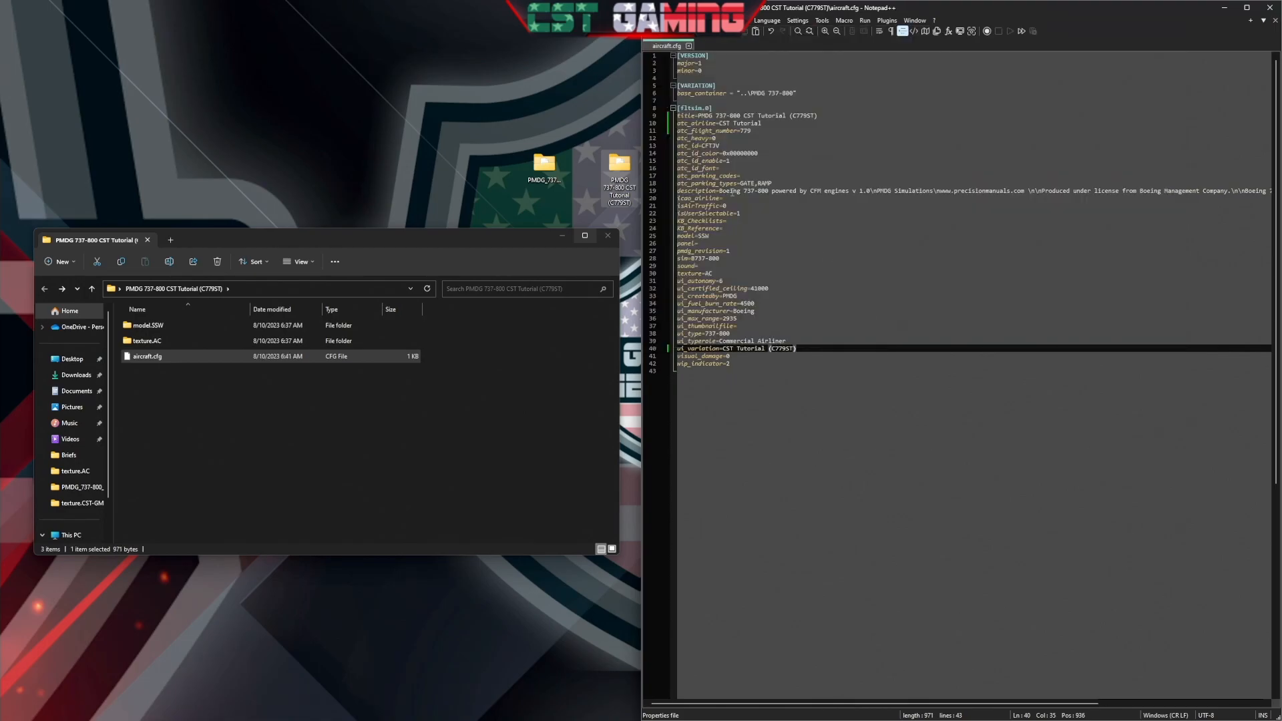
left_click(1268, 8)
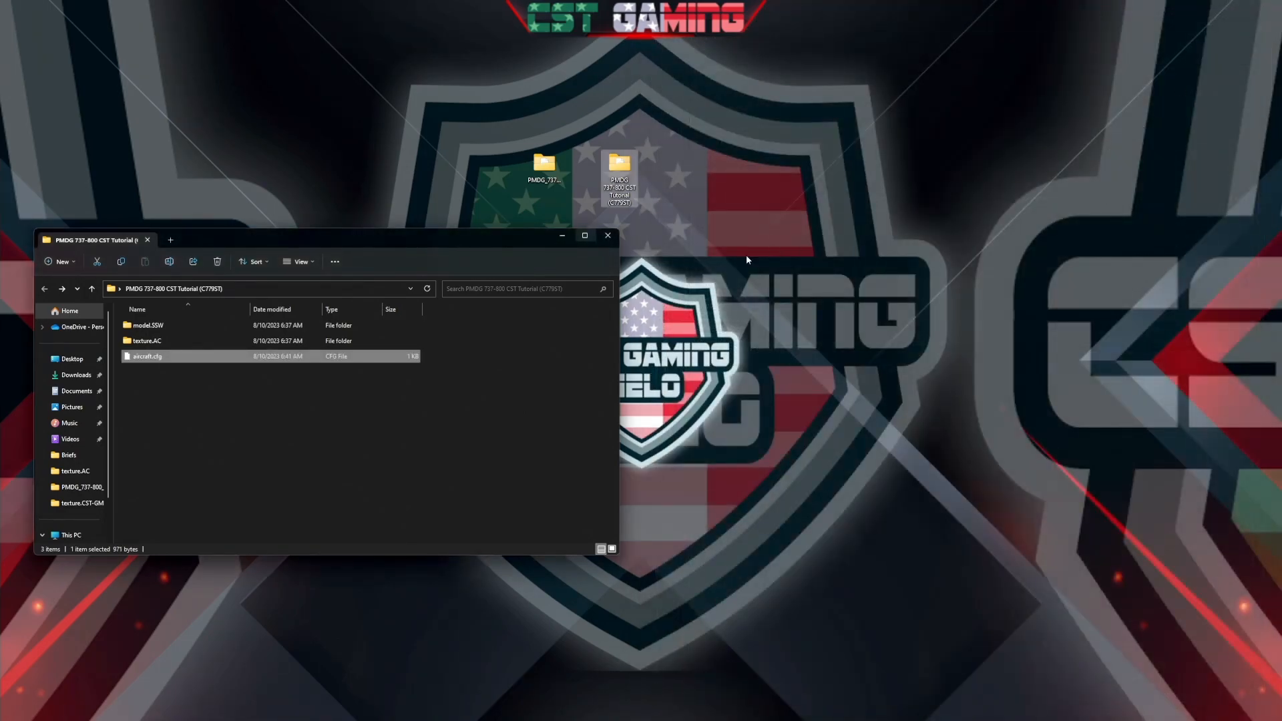
Inspect model.cfg from the livery's model.SSW folder in Notepad++, then close it without editing
left_click_drag(374, 237, 974, 211)
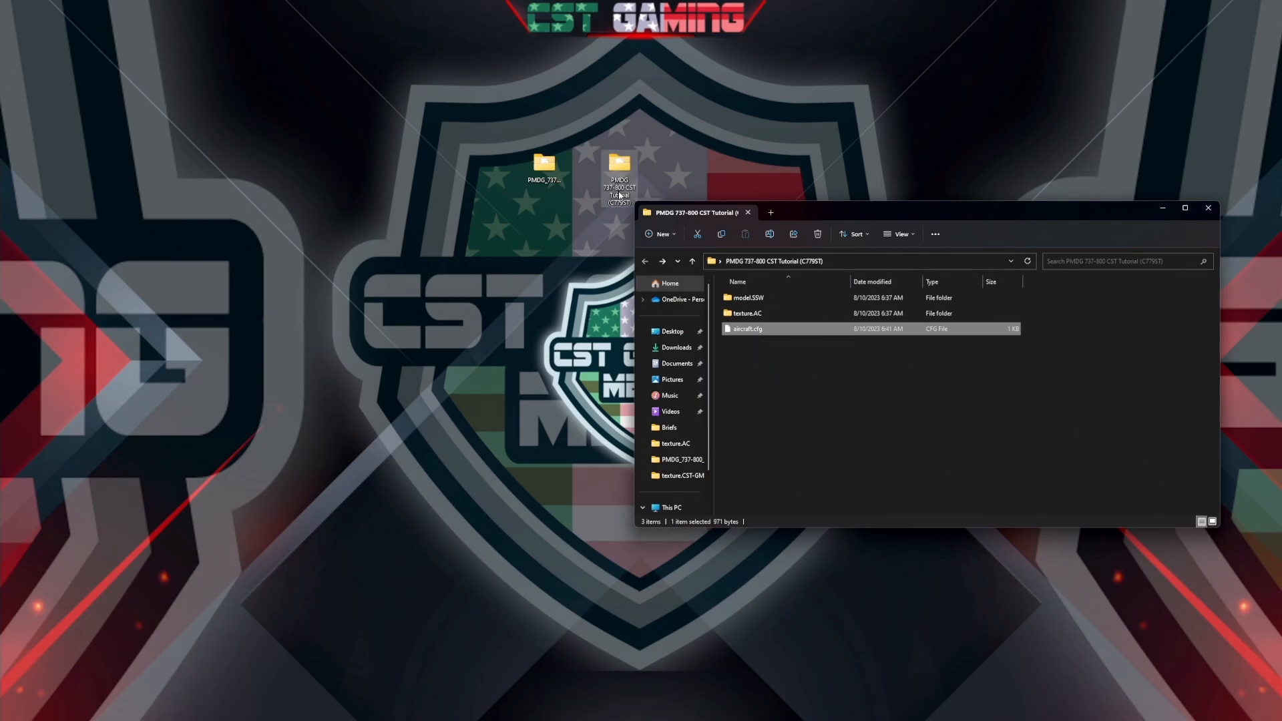
double_click(751, 298)
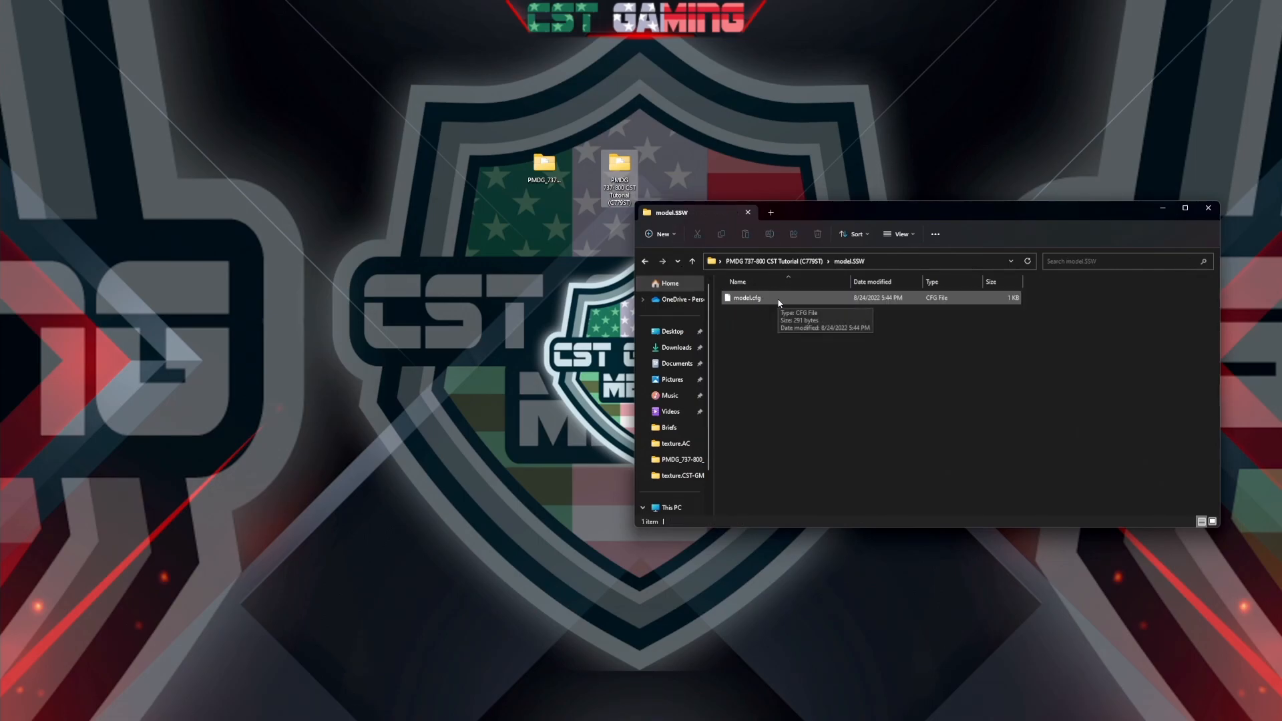
right_click(750, 304)
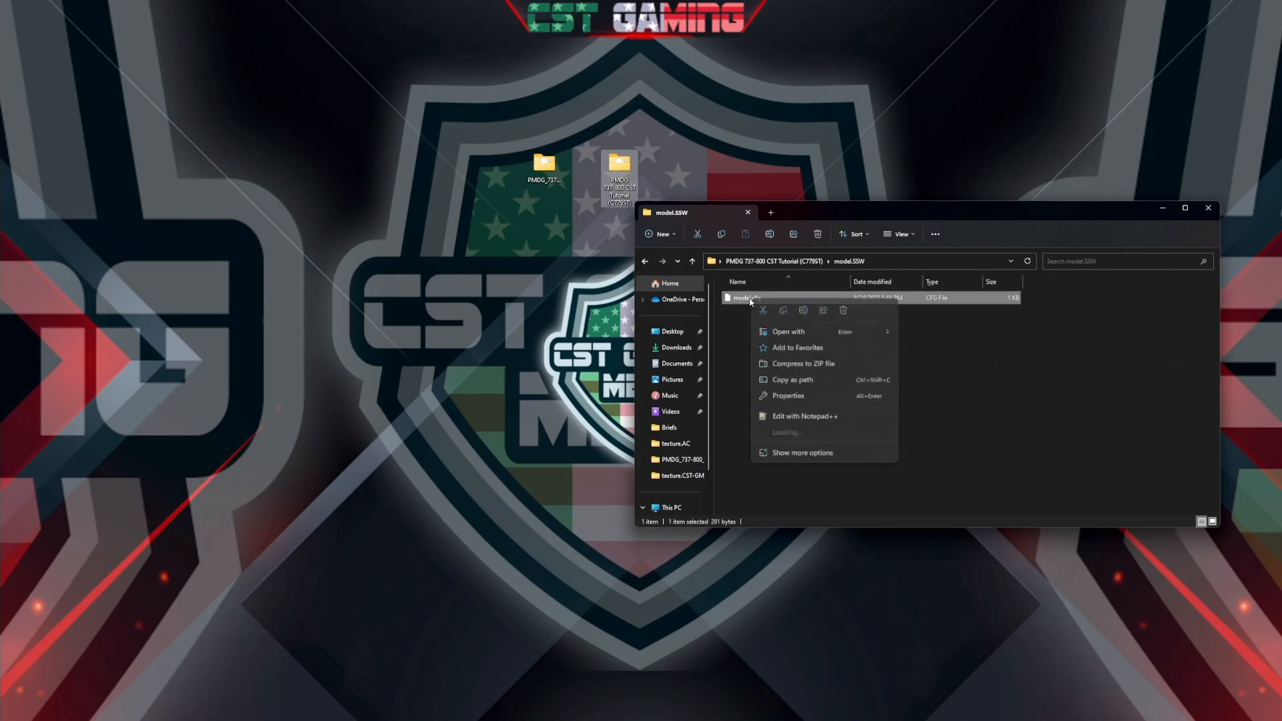
mouse_move(874, 332)
left_click(912, 349)
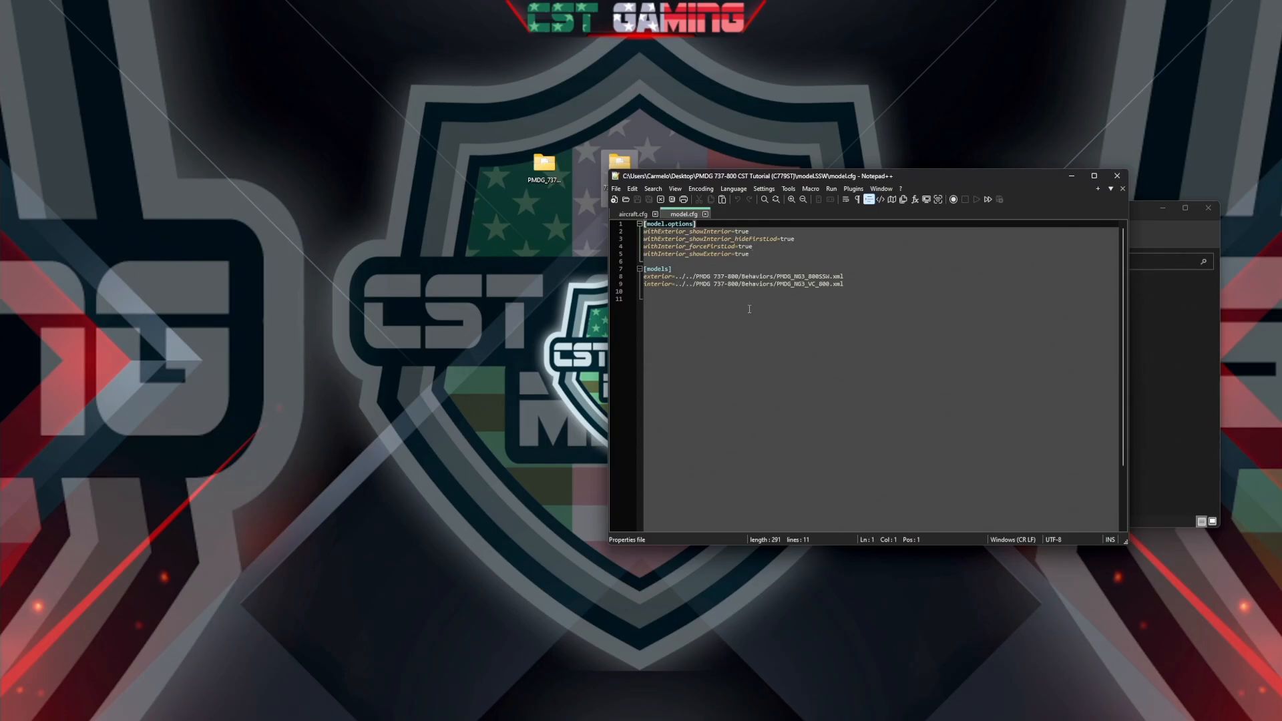
left_click(1117, 175)
Return to the livery folder, open its texture.AC subfolder, and place that window on one half of the screen
left_click(646, 262)
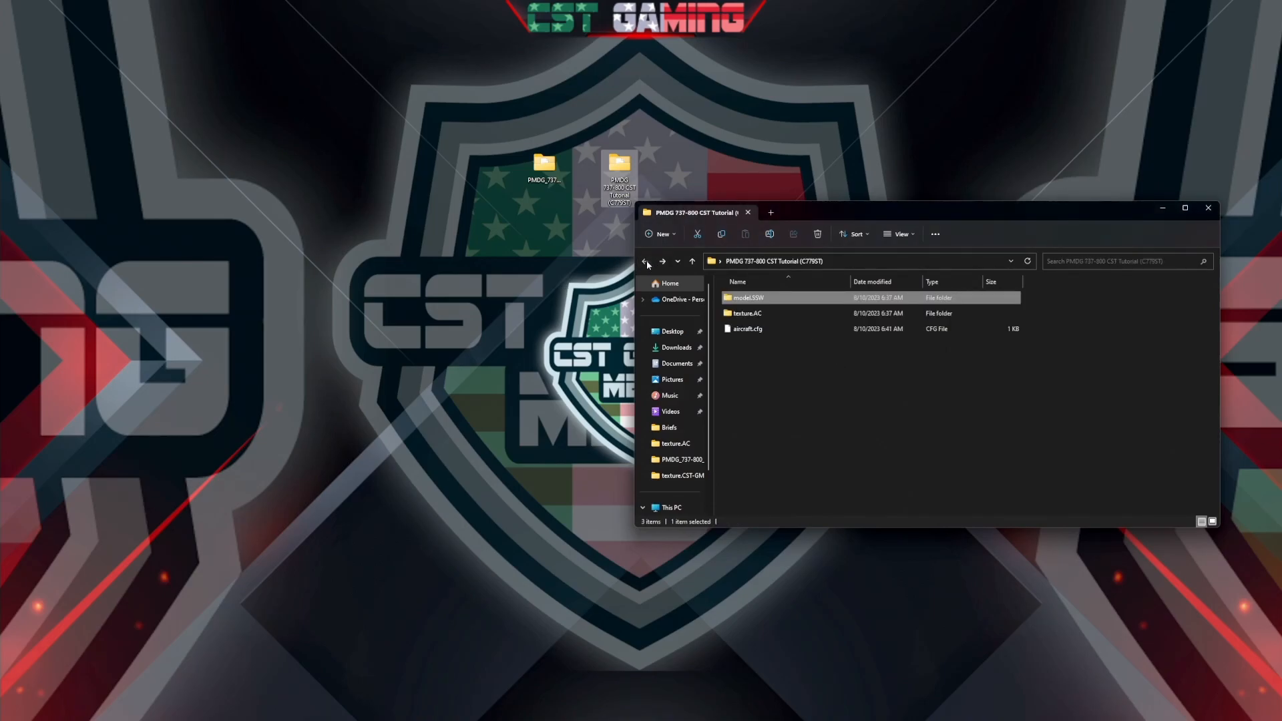
left_click(745, 313)
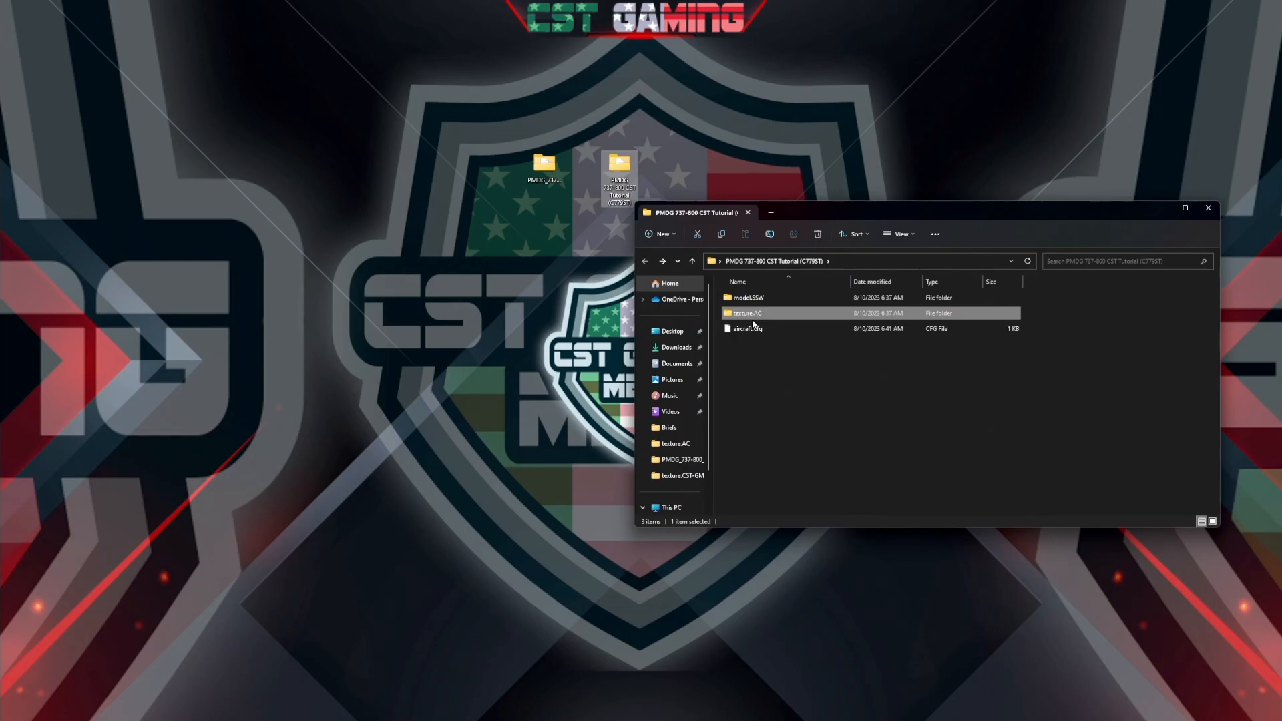
double_click(749, 315)
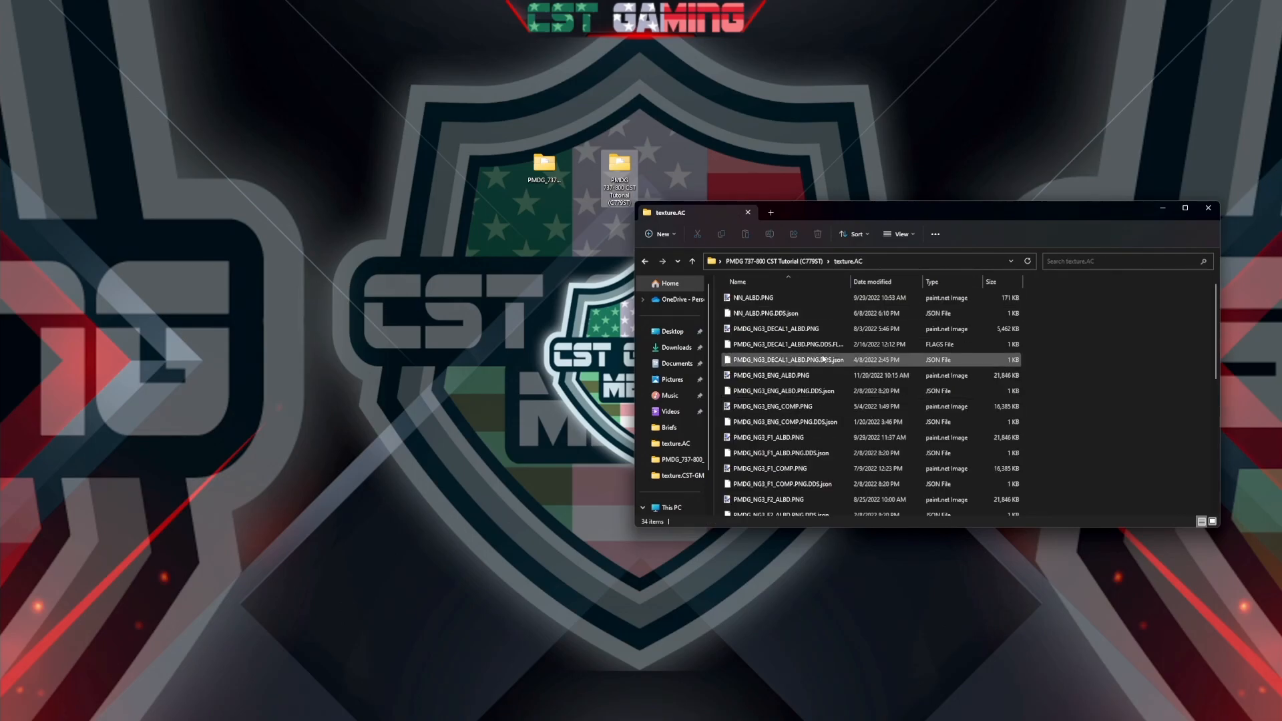
left_click_drag(971, 217, 1278, 217)
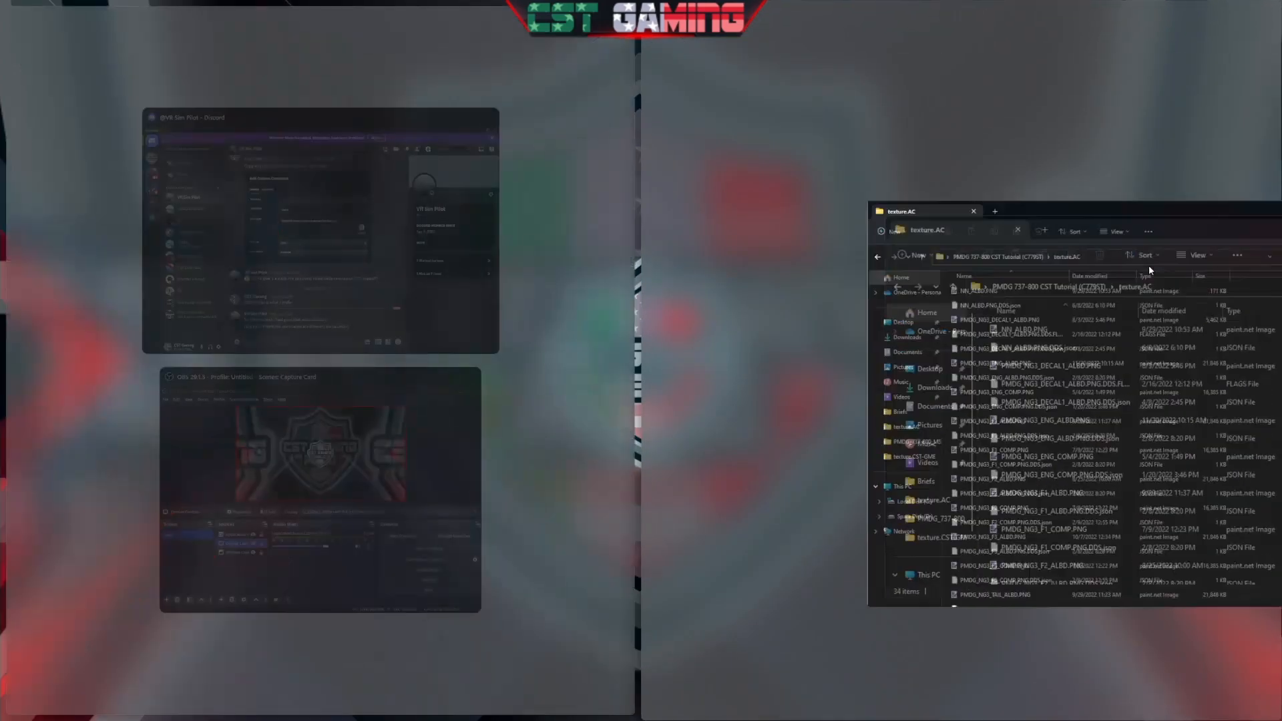
left_click(611, 298)
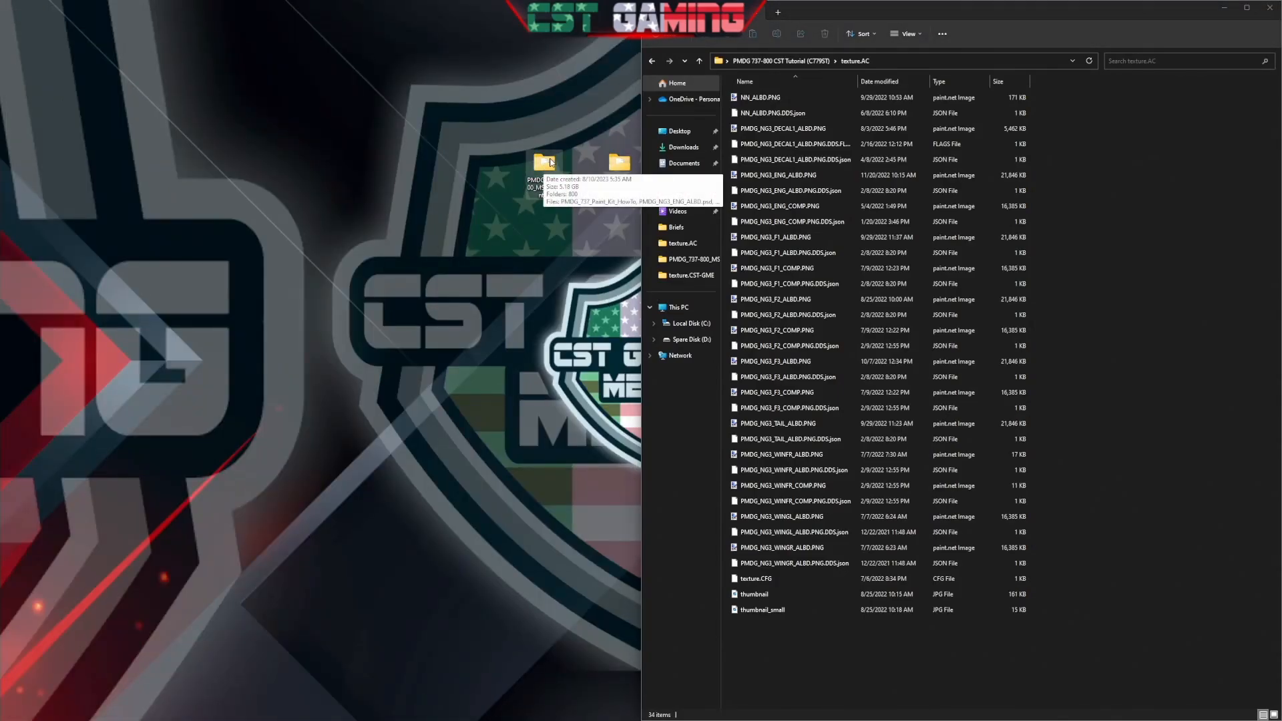
Open the PMDG_737-800_MSFS_Paintkit folder from the desktop and place its window beside the texture.AC folder
double_click(545, 188)
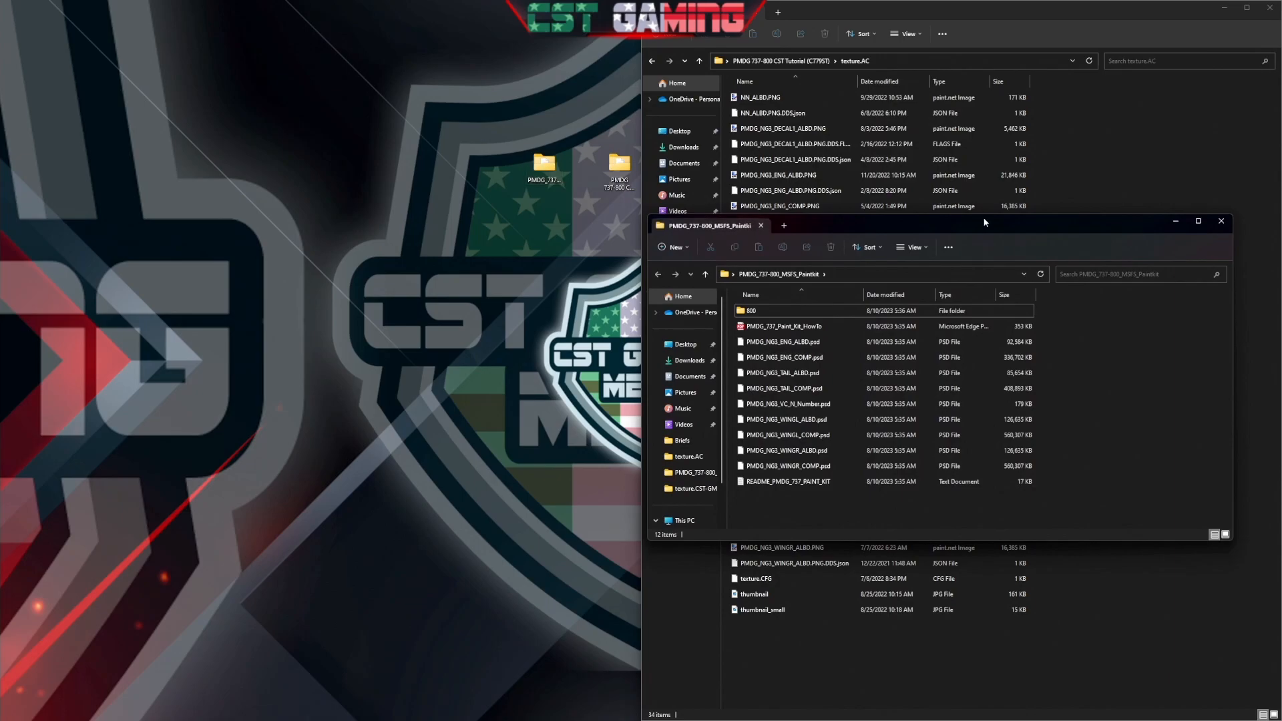
left_click_drag(970, 222, 24, 282)
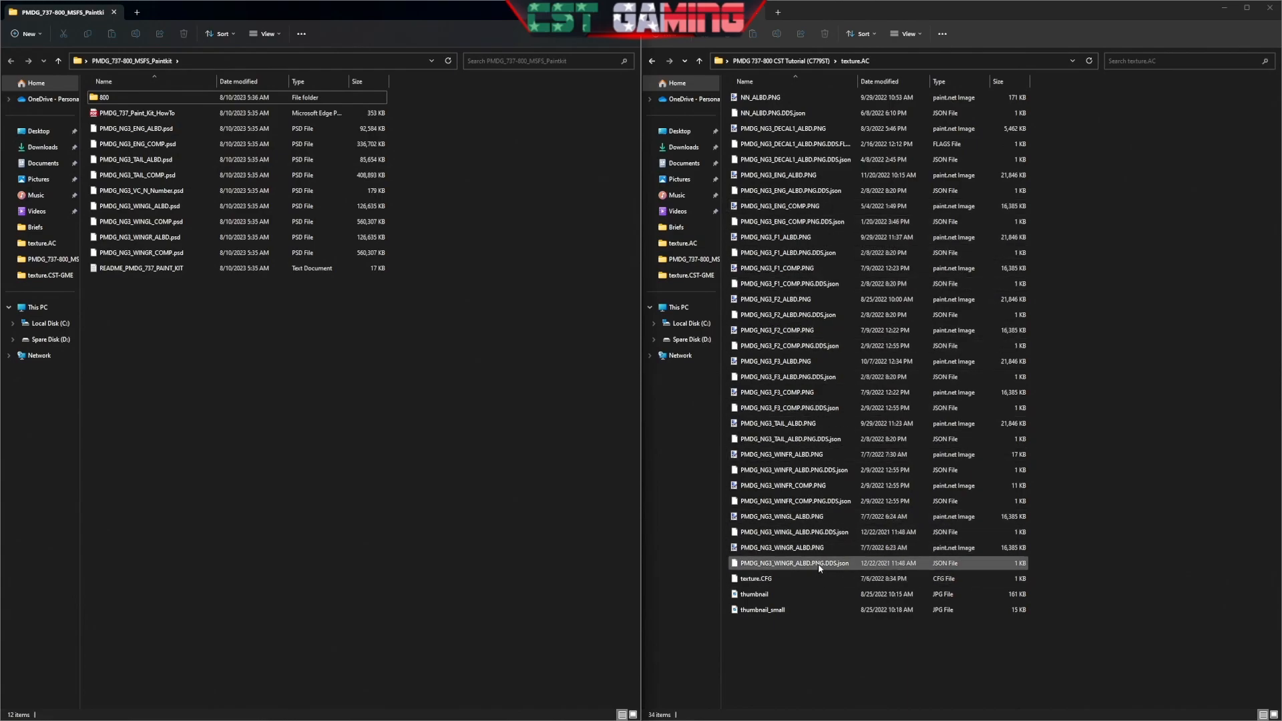
Examine the decal, engine and F1 to F3 fuselage texture files and their JSON files in the texture.AC folder
left_click(803, 115)
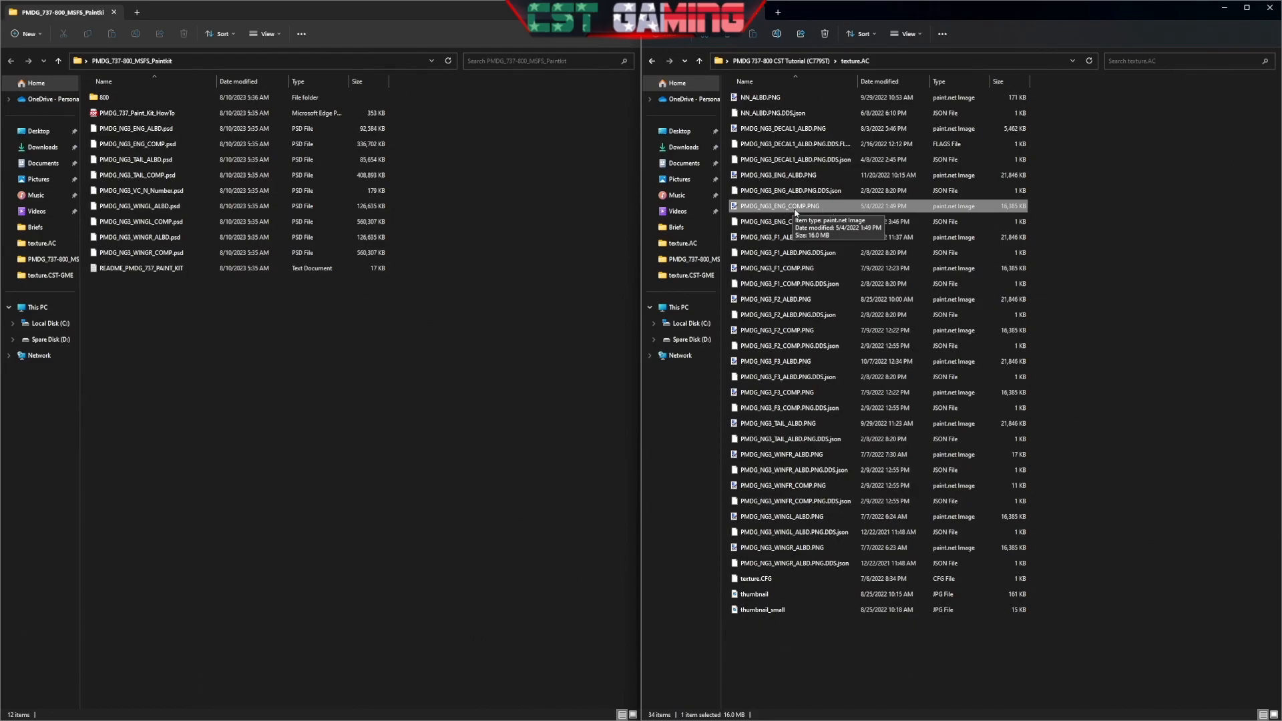
left_click(793, 115)
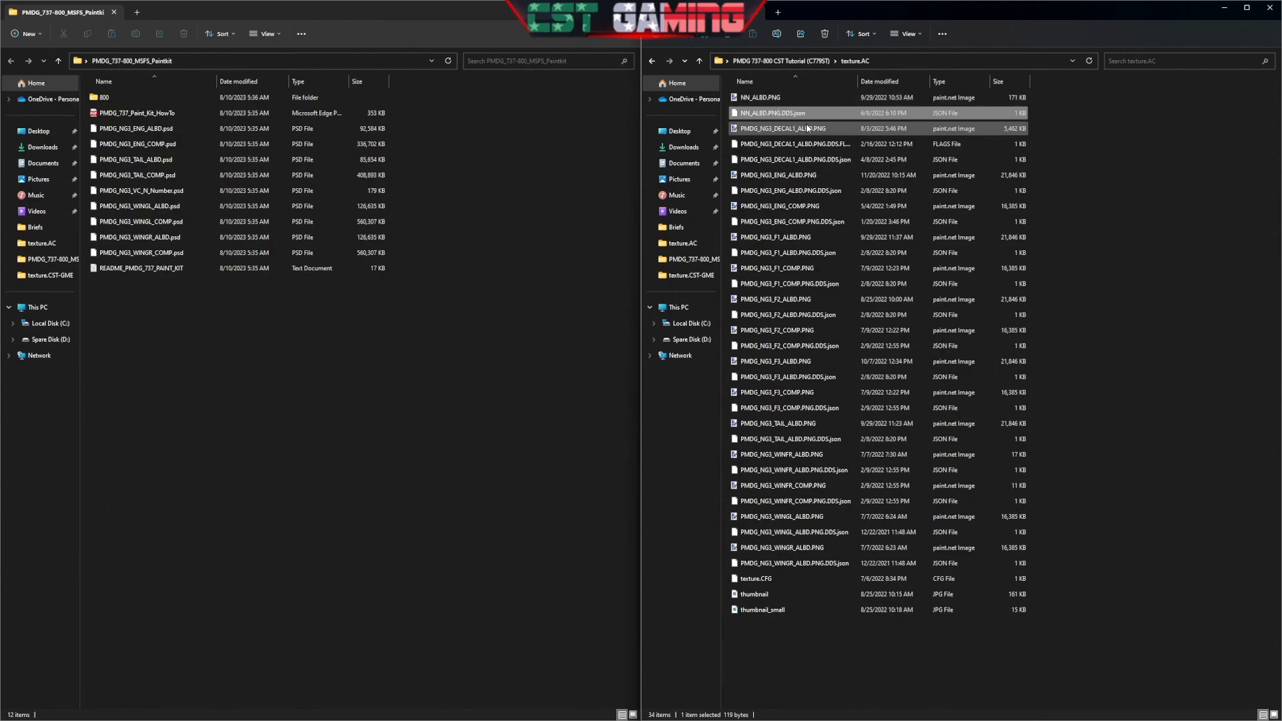
left_click(793, 144)
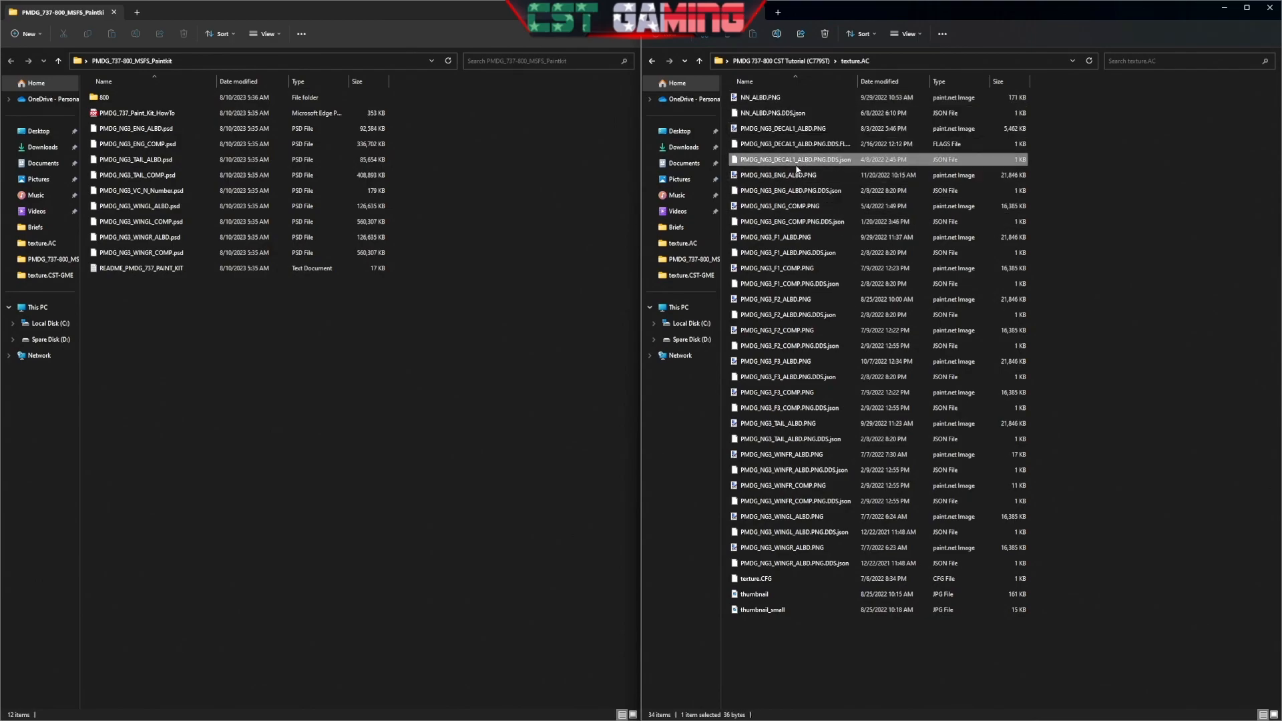
left_click(795, 162)
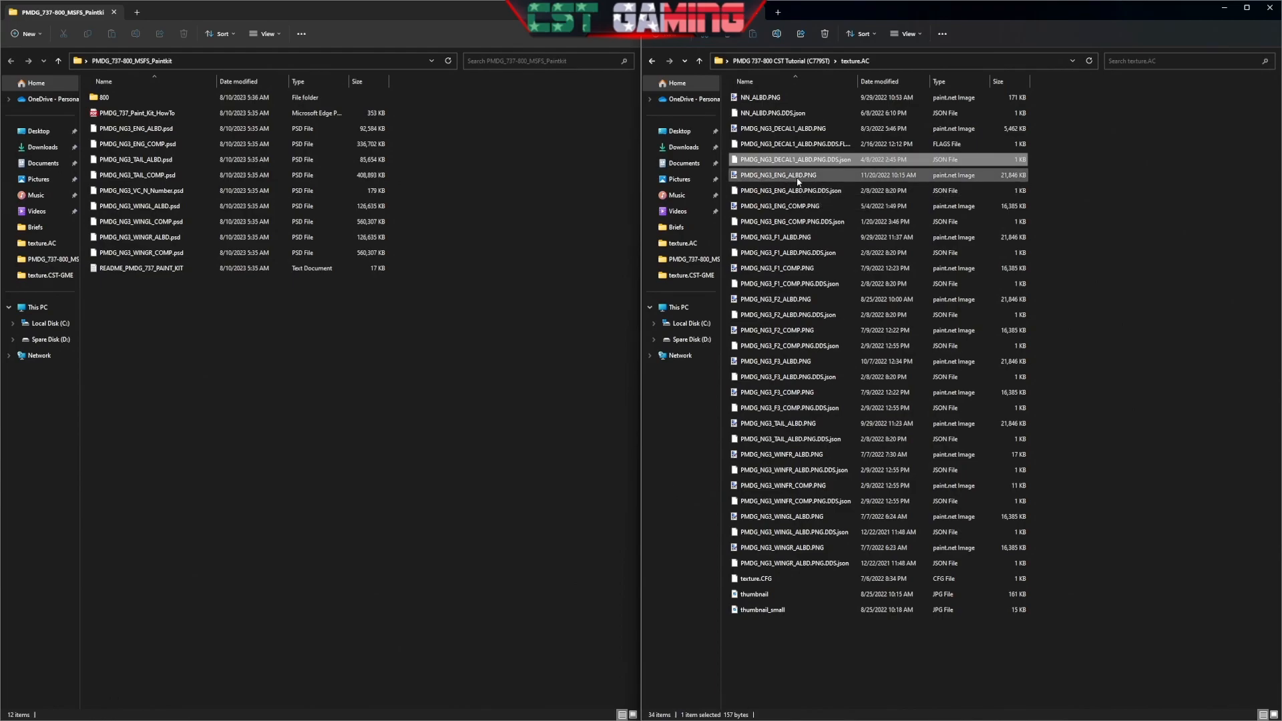
left_click(780, 179)
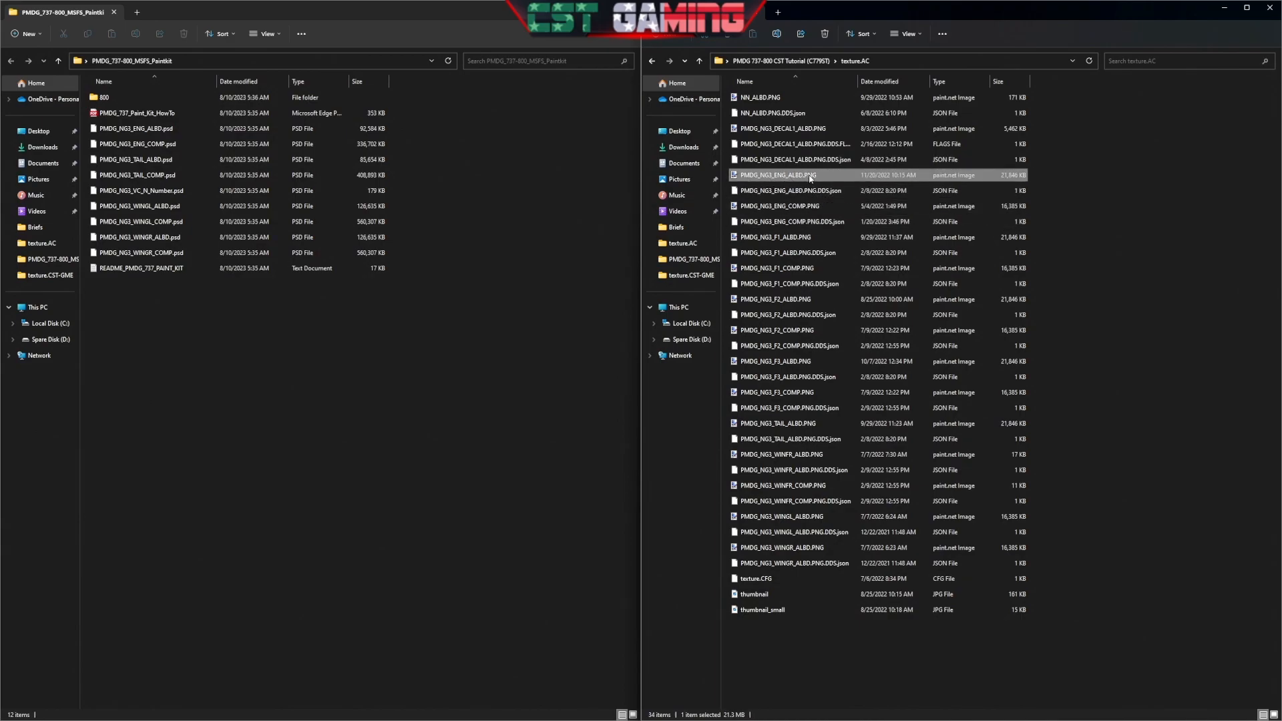
left_click(786, 242)
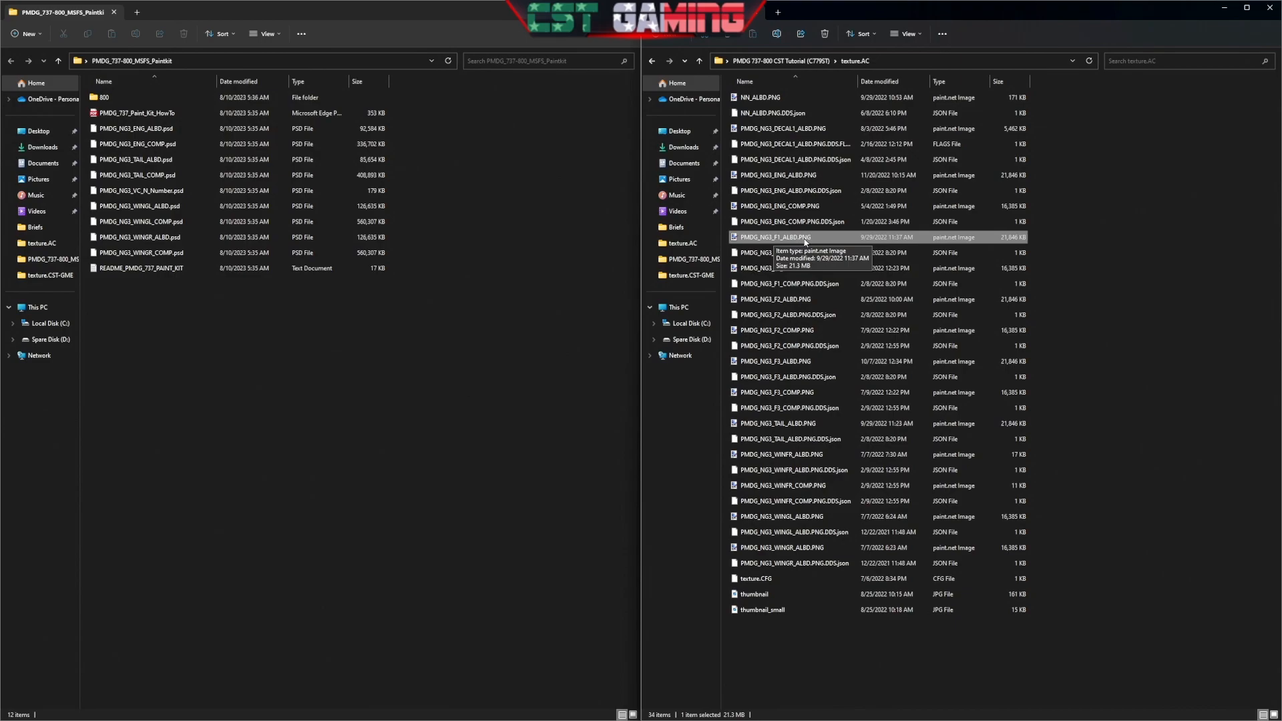
left_click(785, 302)
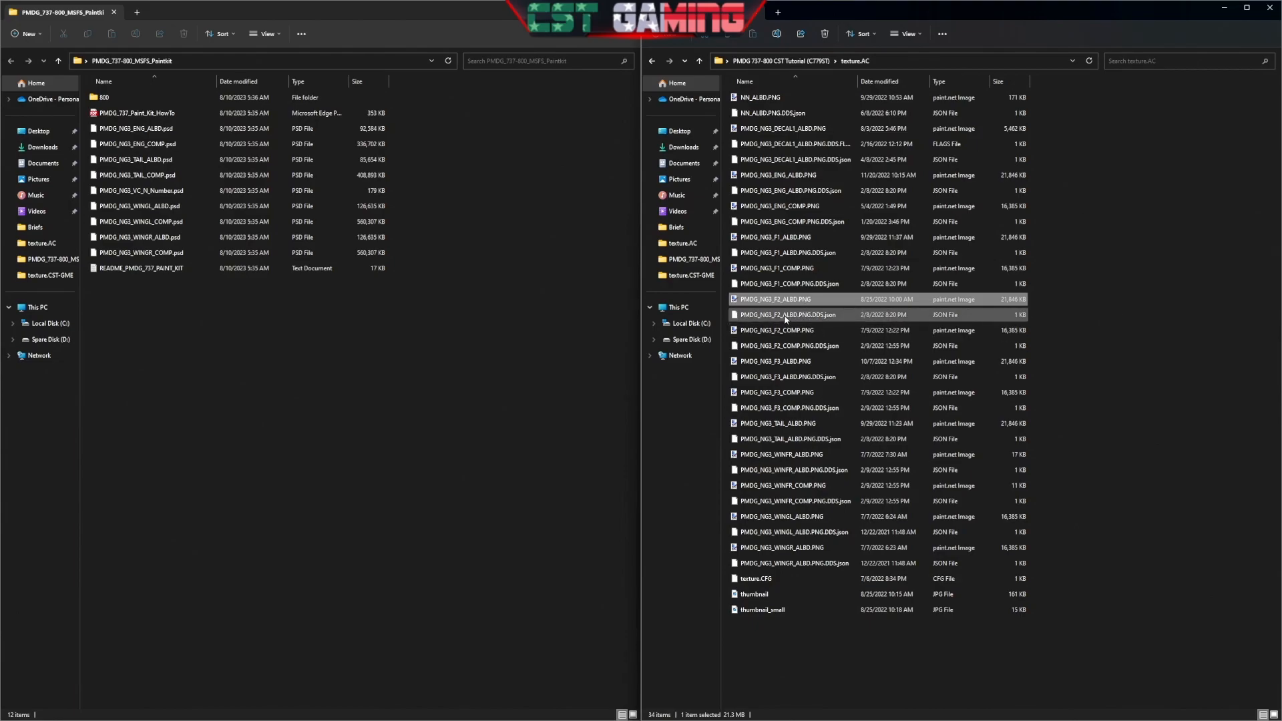
left_click(791, 364)
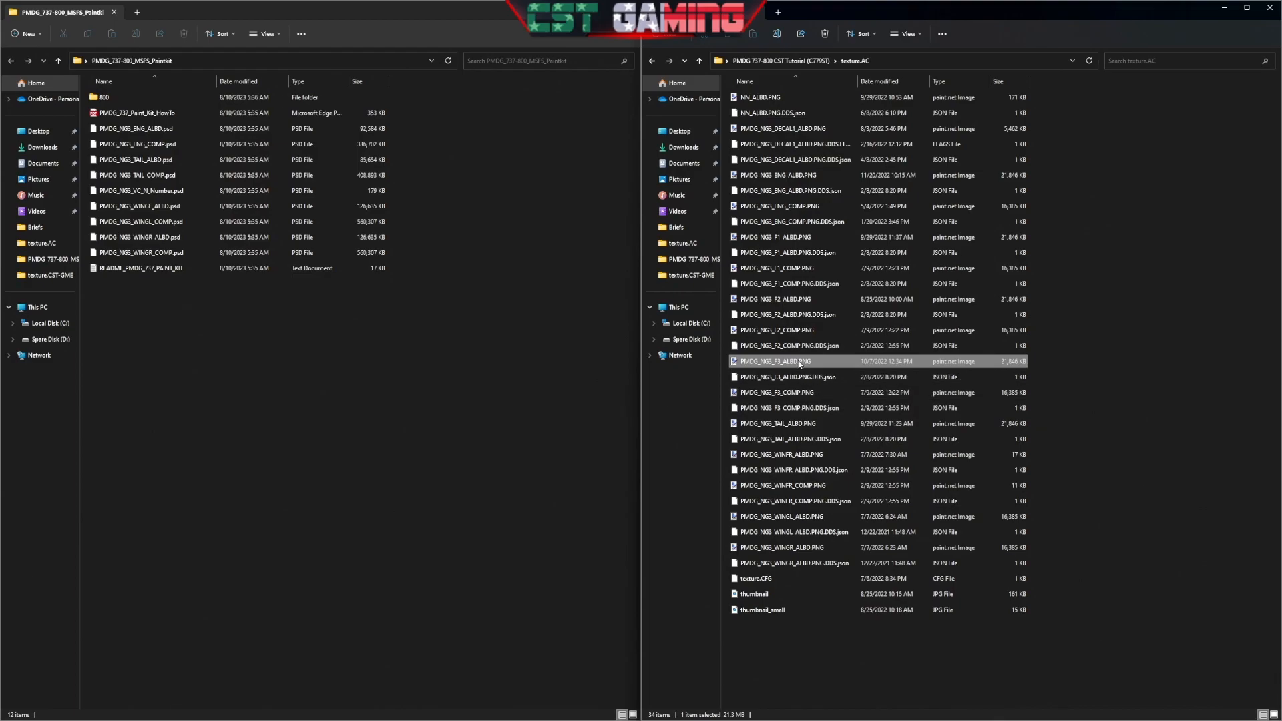
Open the ENG, F1, F2, F3 and TAIL ALBD PNG textures from texture.AC together in paint.net
left_click(787, 426)
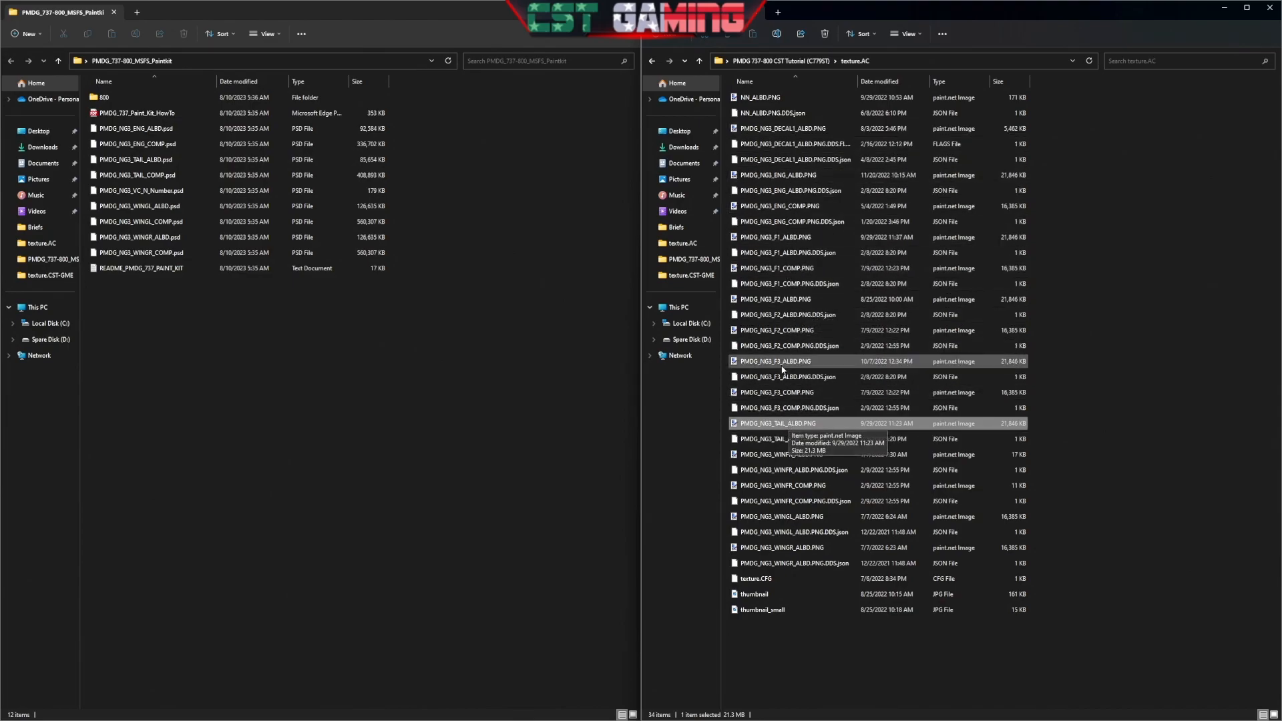
left_click(793, 367, "ctrl")
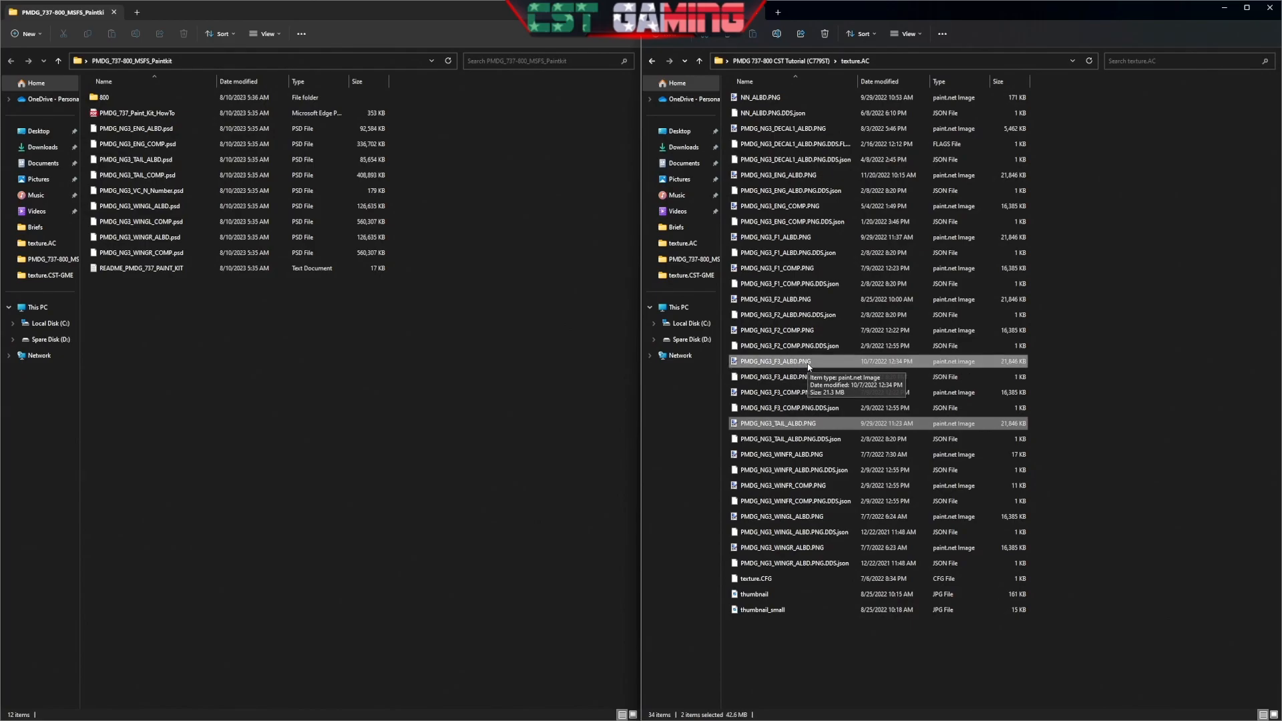
left_click(793, 301, "ctrl")
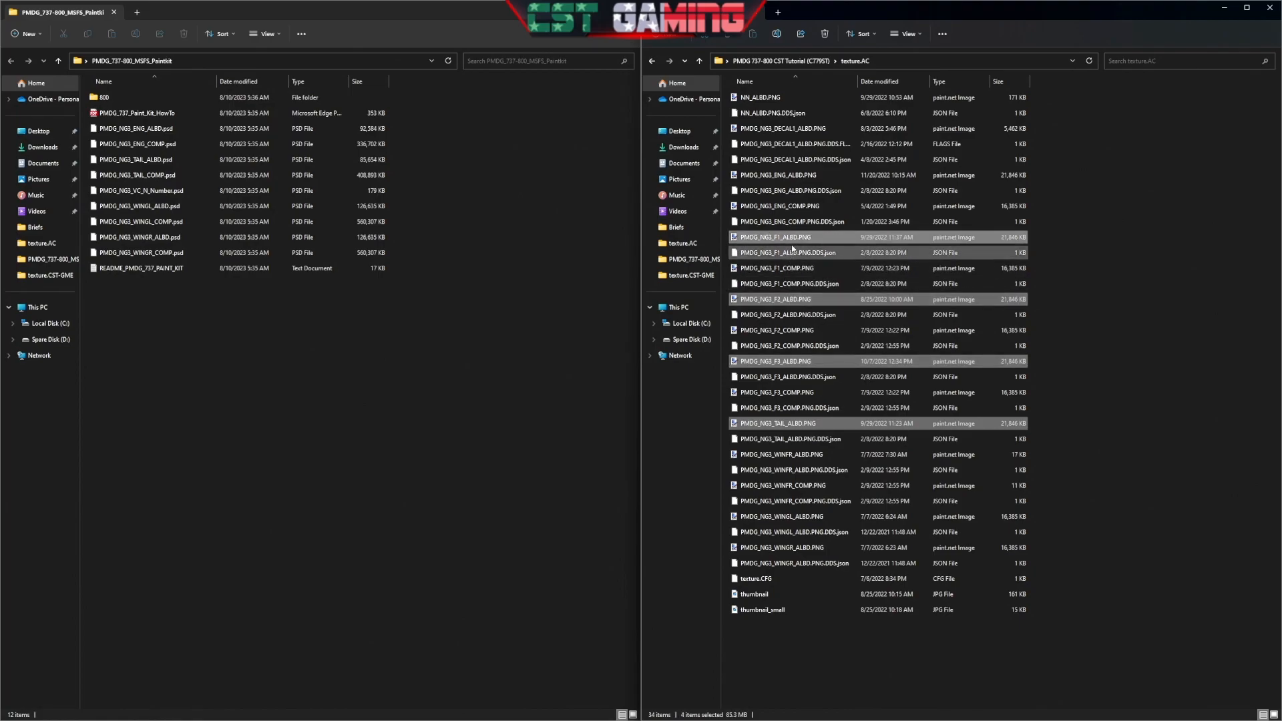
left_click(809, 238, "ctrl")
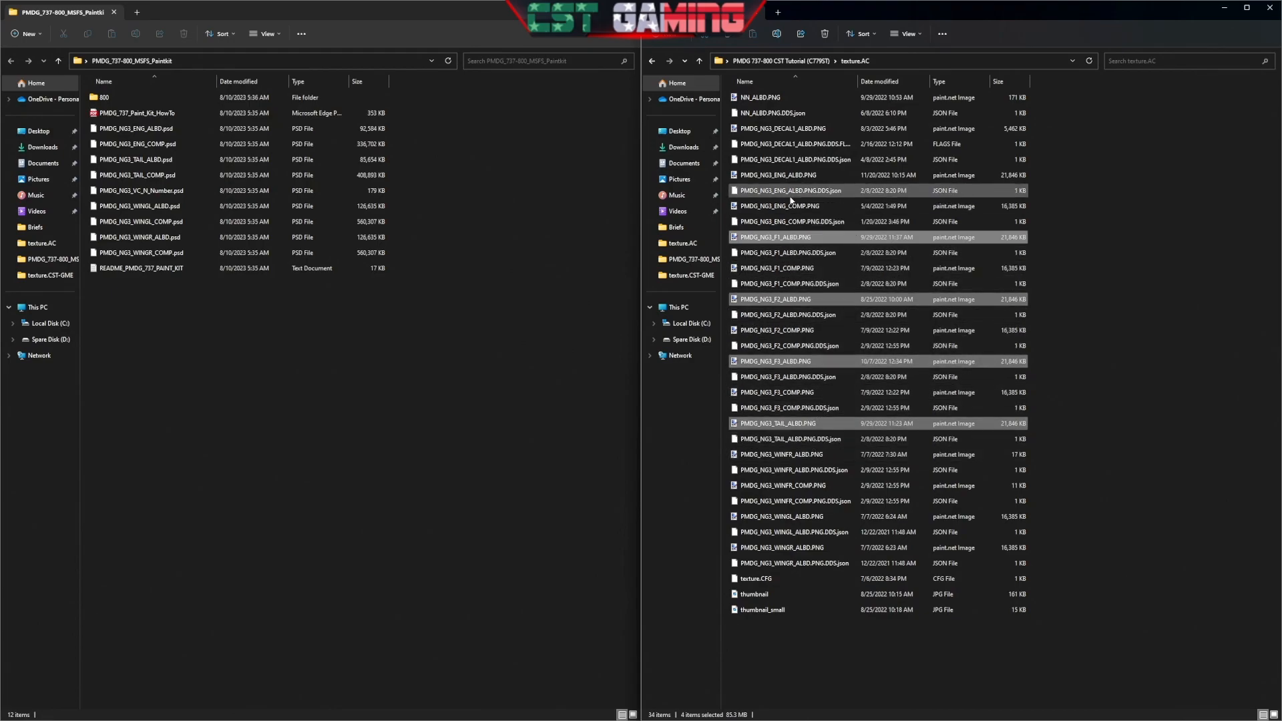
left_click(820, 178, "ctrl")
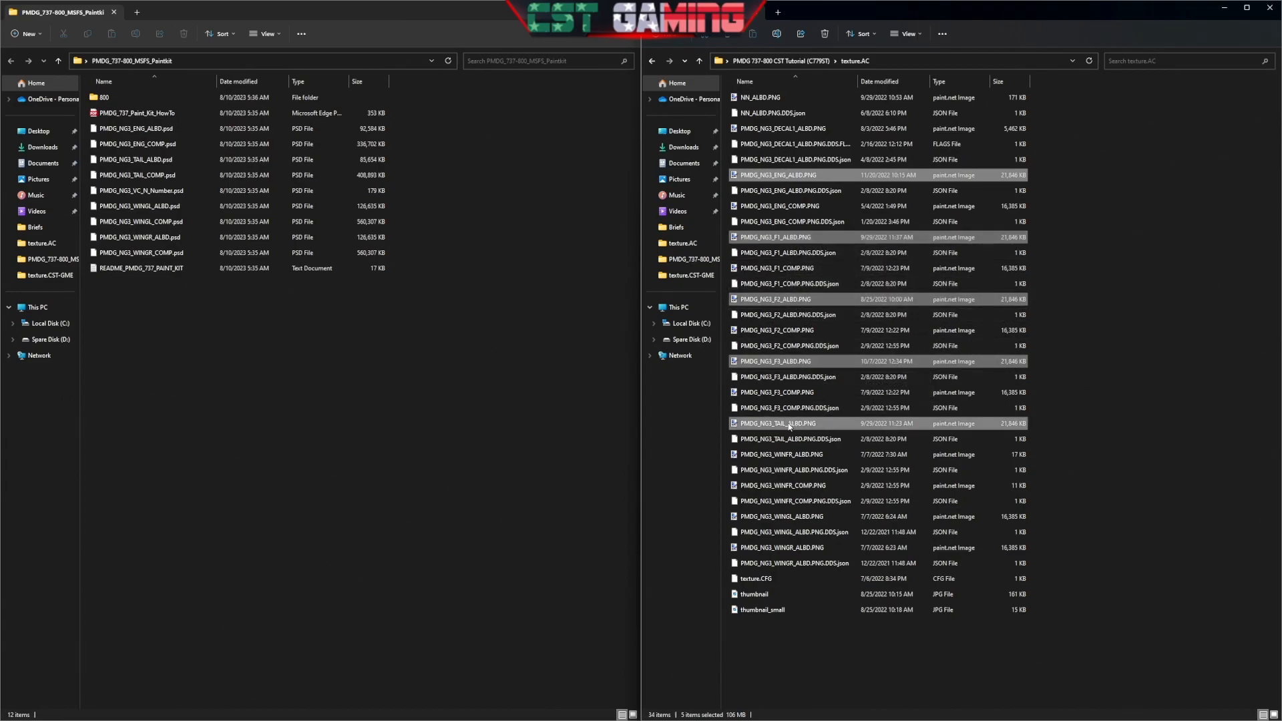
right_click(831, 426)
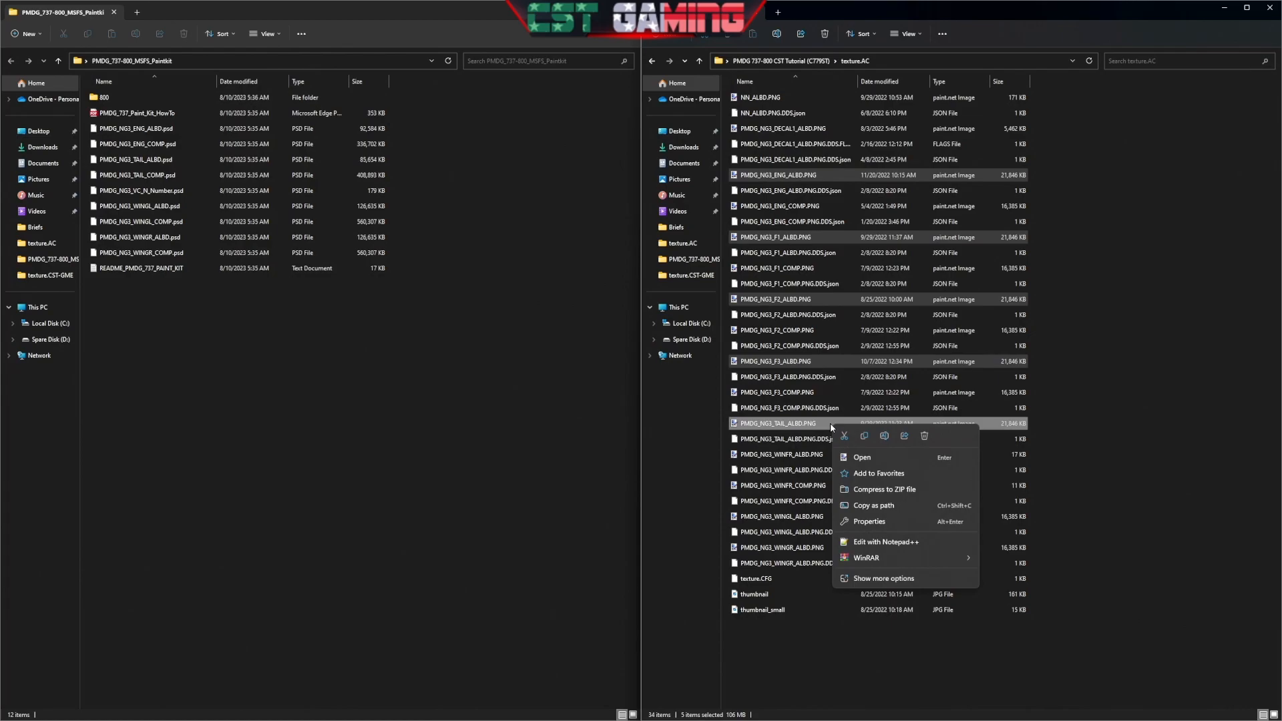
left_click(859, 458)
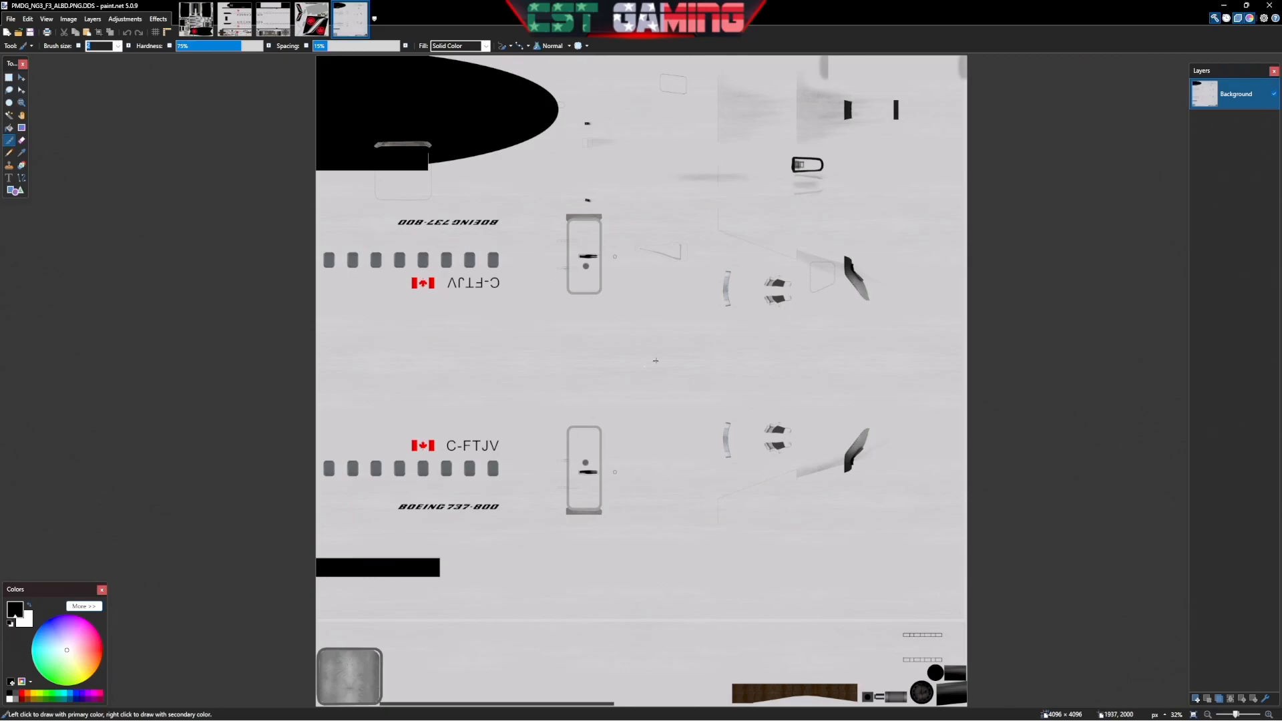
Review the five open livery textures, reordering the F3 image ahead of the tail image, and minimize paint.net
left_click(195, 18)
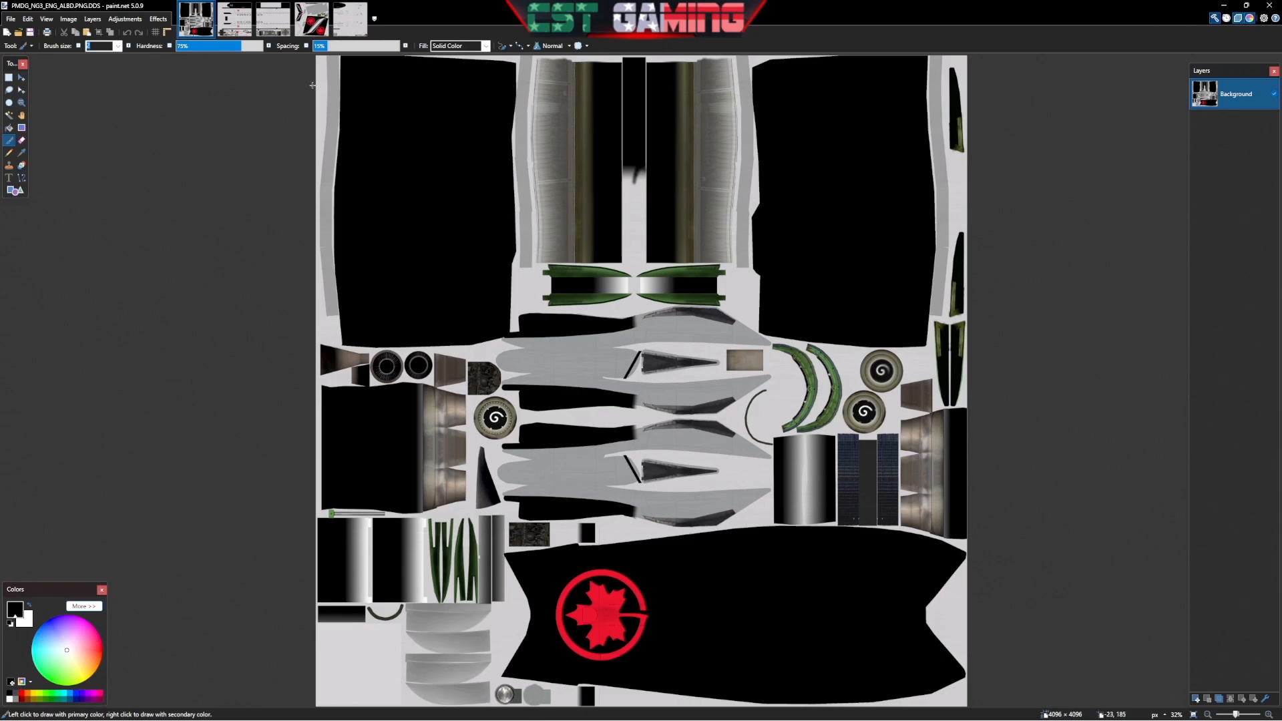
left_click(242, 21)
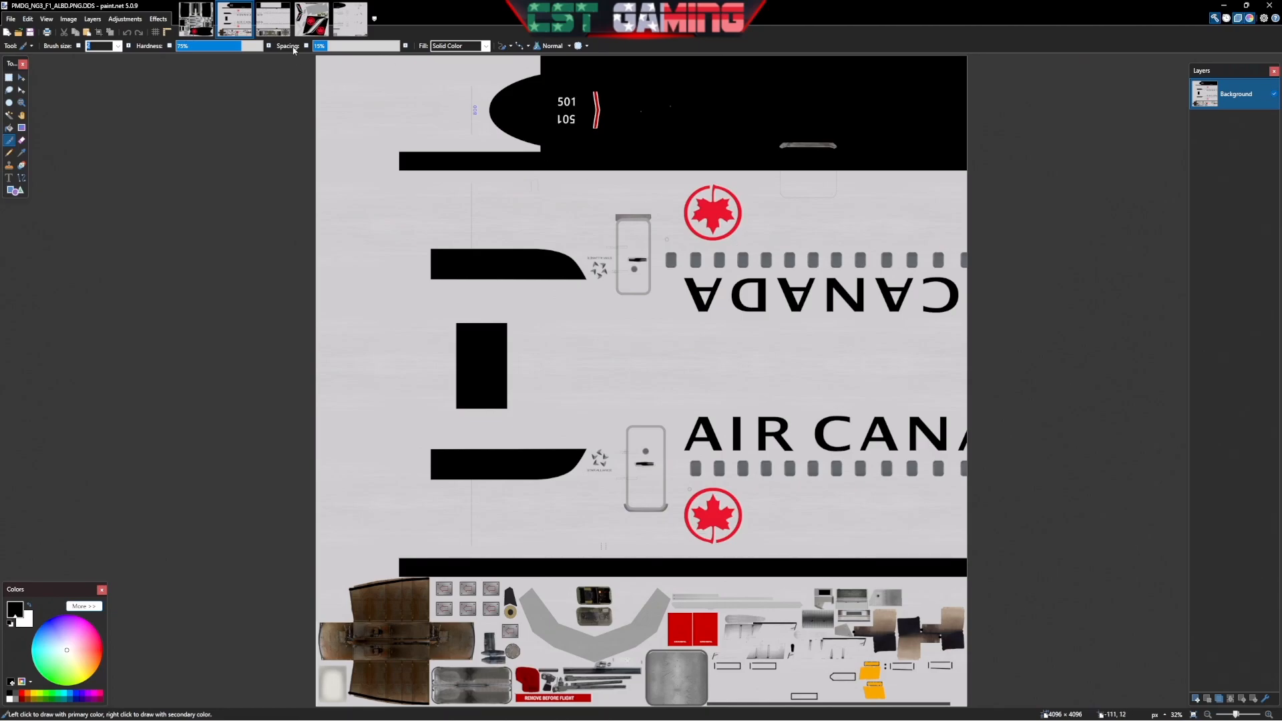
left_click(272, 19)
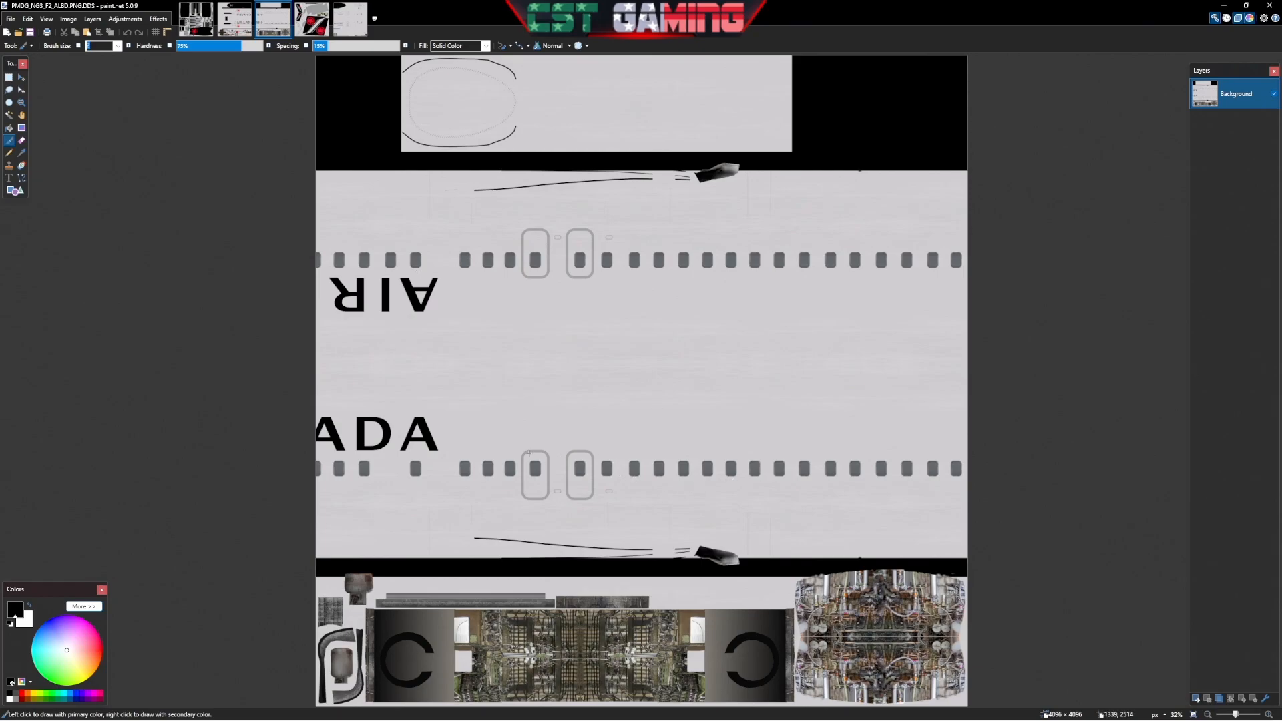
left_click_drag(354, 25, 317, 25)
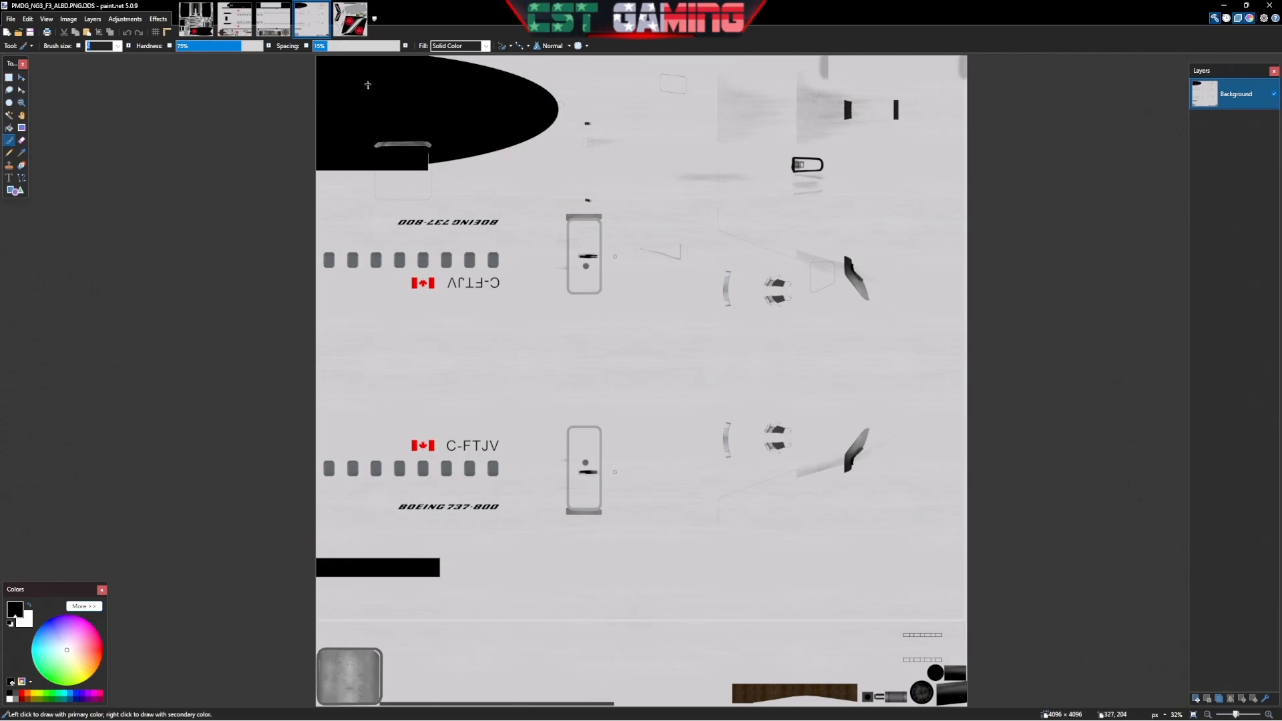
left_click(351, 20)
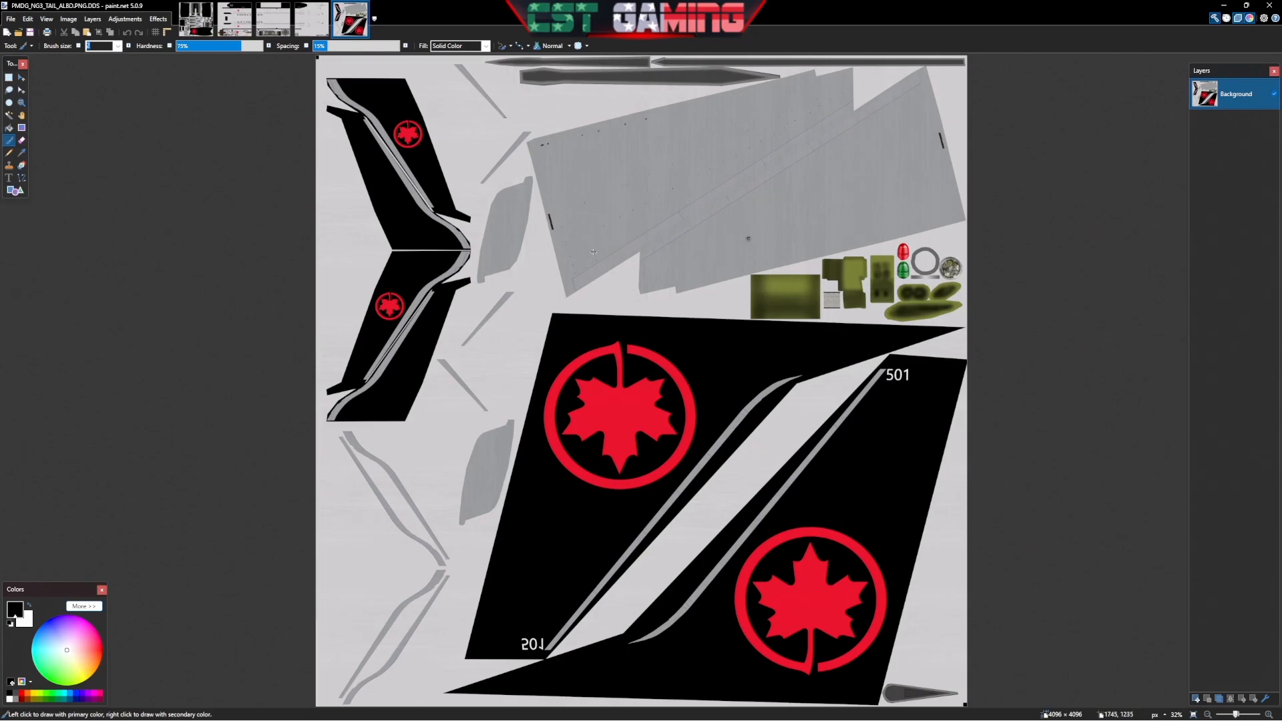
left_click(1224, 8)
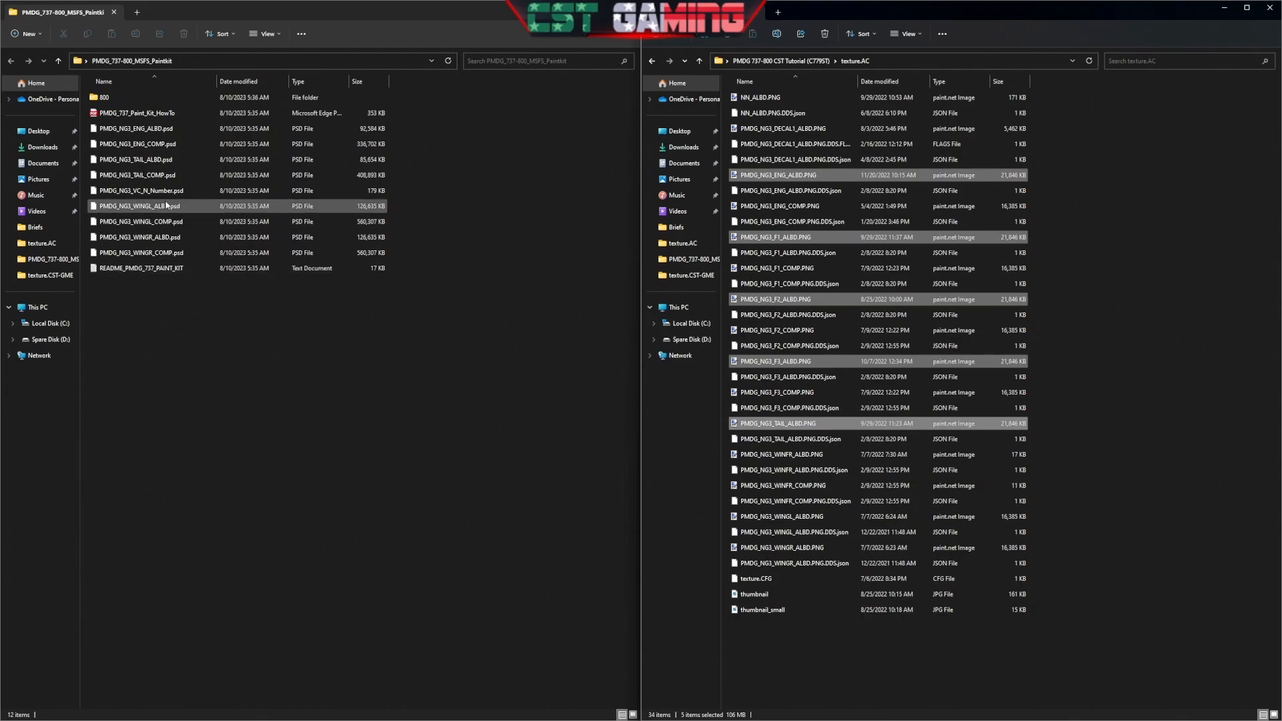
Open PMDG_NG3_ENG_ALBD.psd and PMDG_NG3_TAIL_ALBD.psd from the paint kit folder in paint.net
left_click(143, 144)
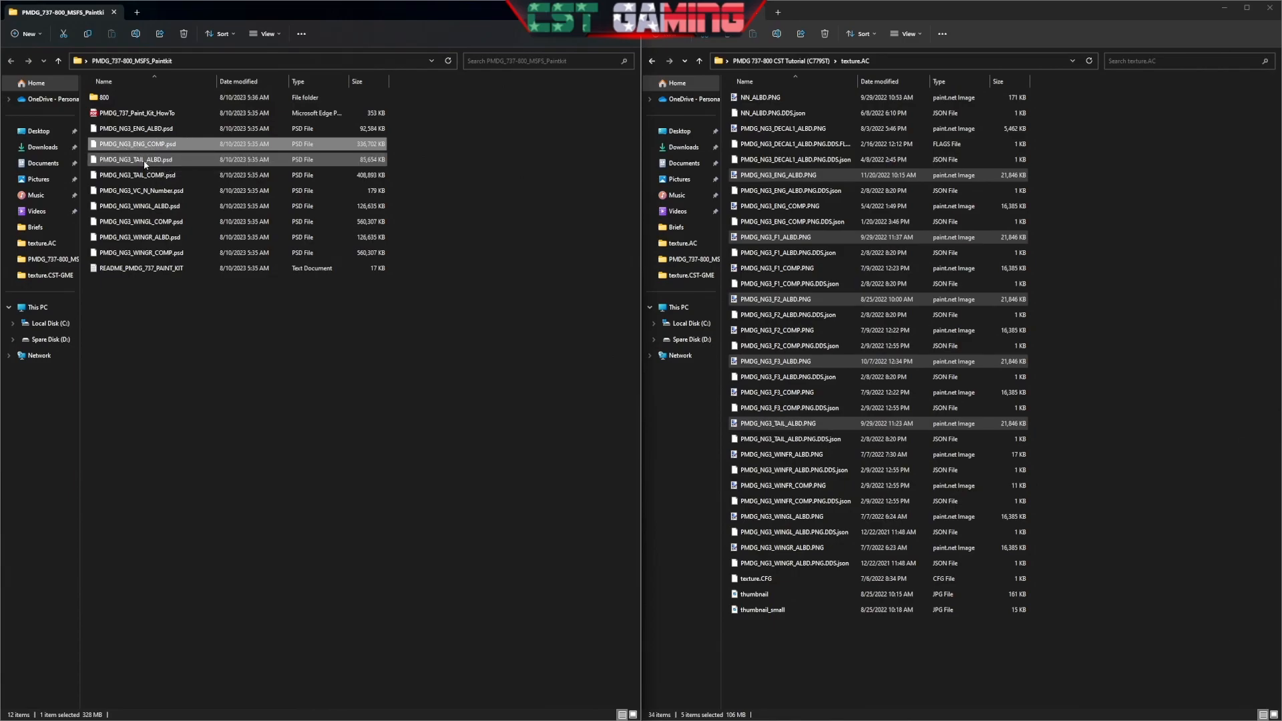
left_click(151, 133)
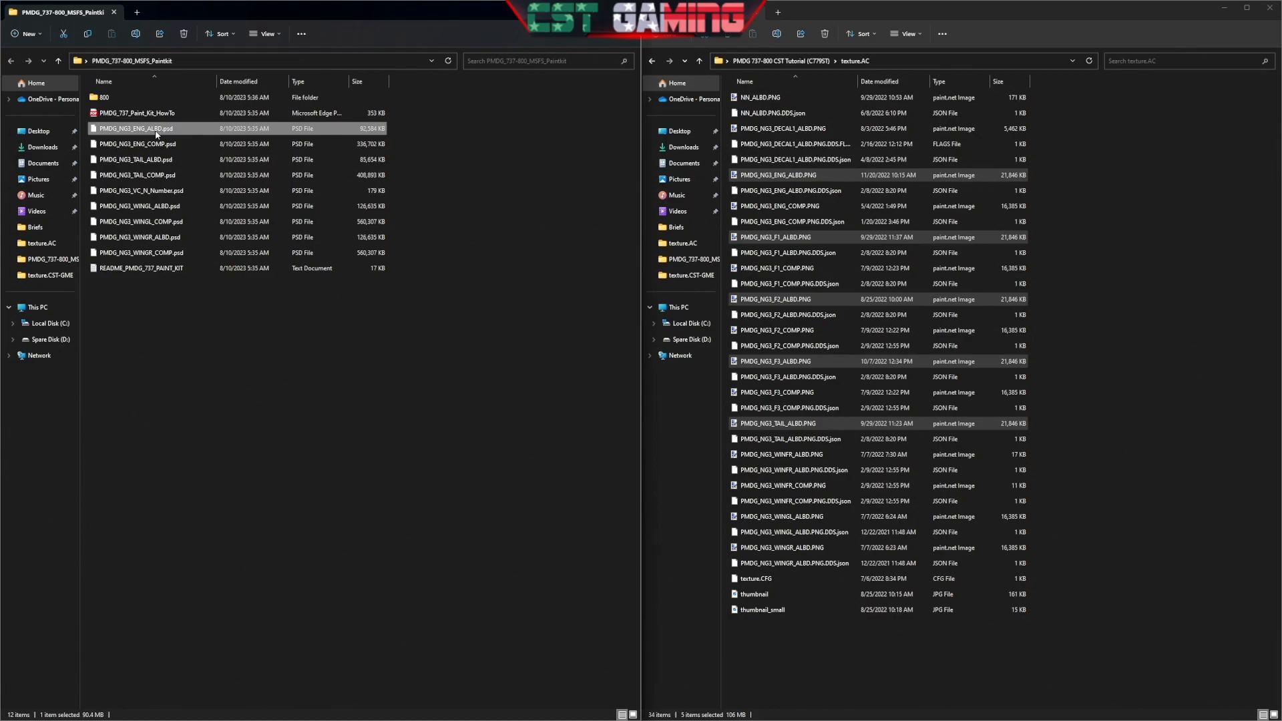
left_click(156, 149)
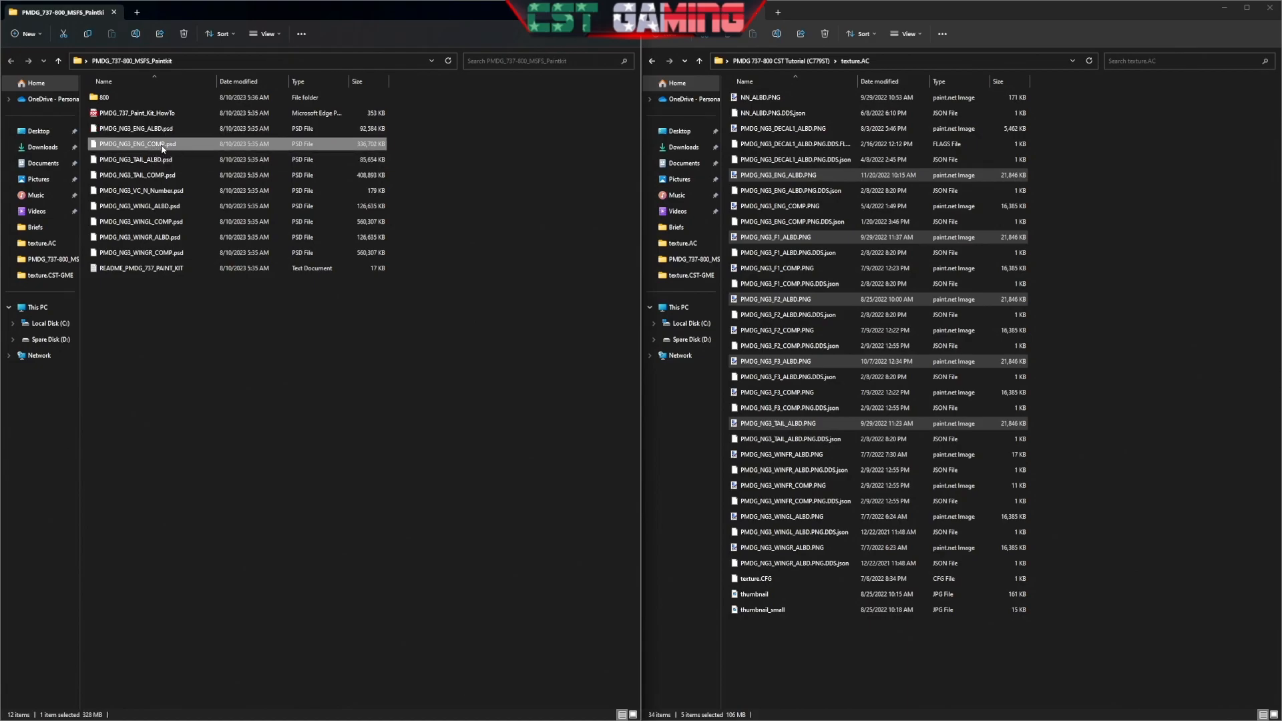
left_click(162, 130)
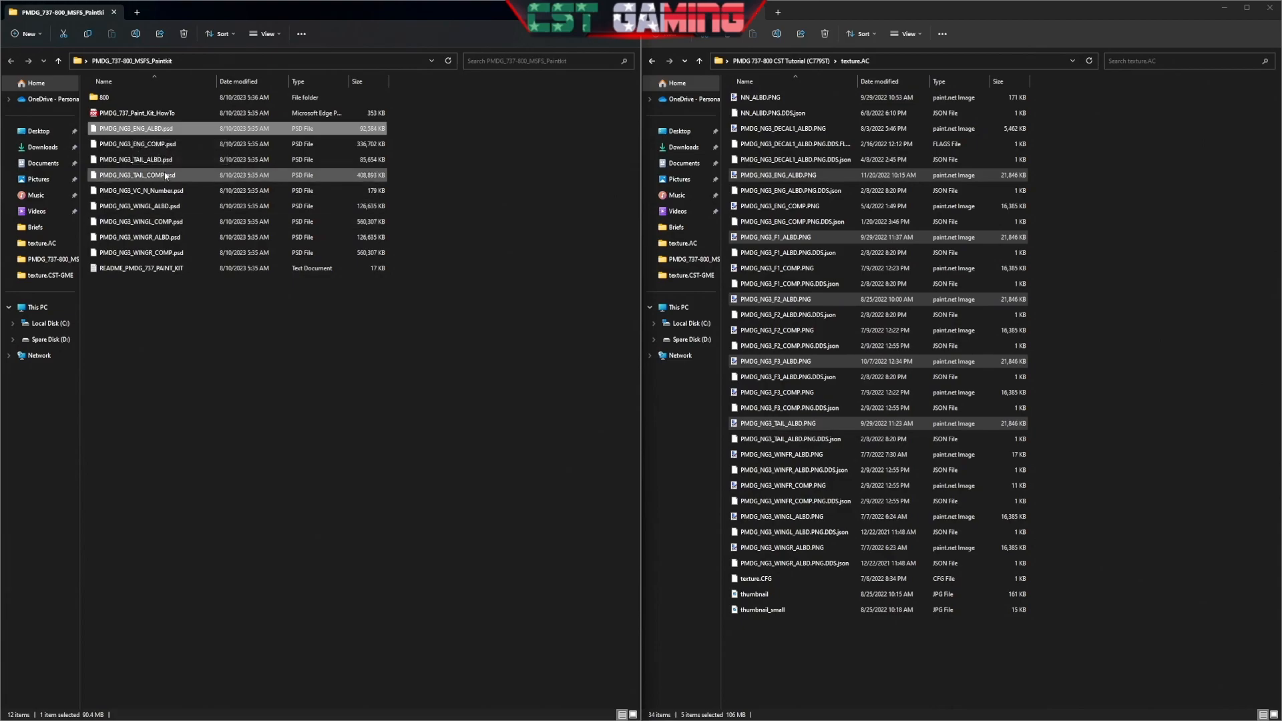
left_click(170, 160, "ctrl")
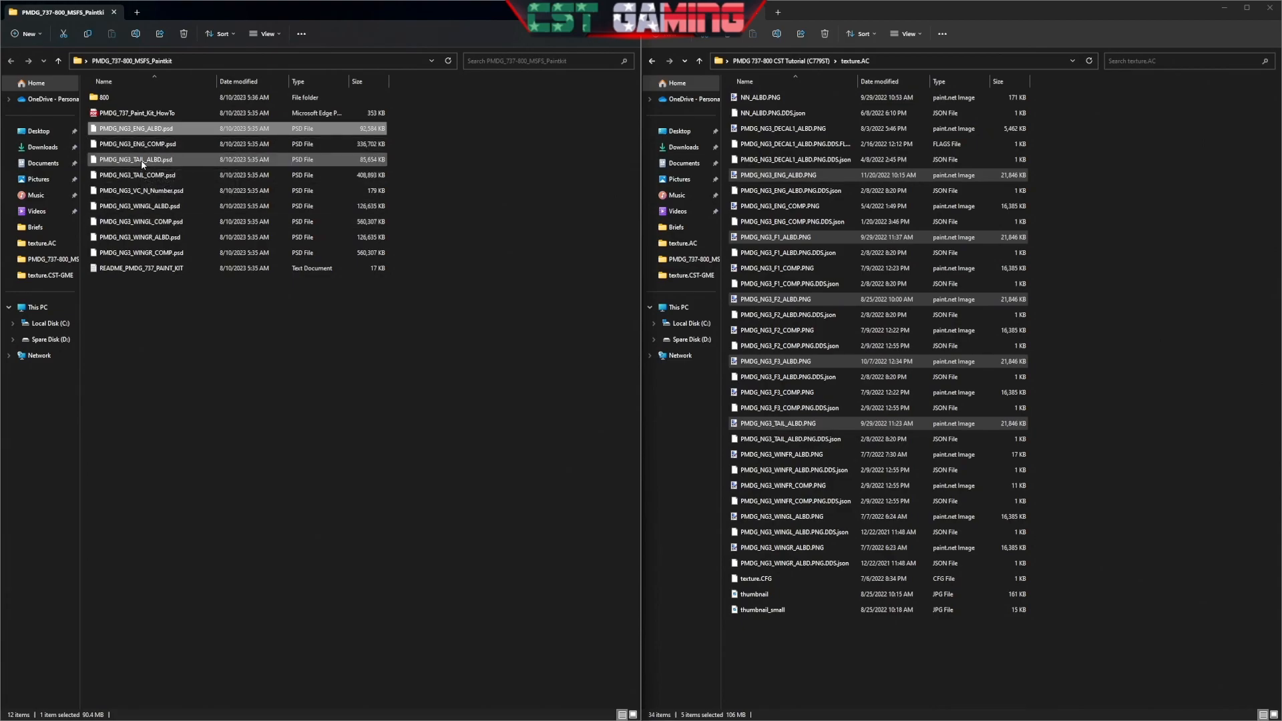
left_click(142, 160, "ctrl")
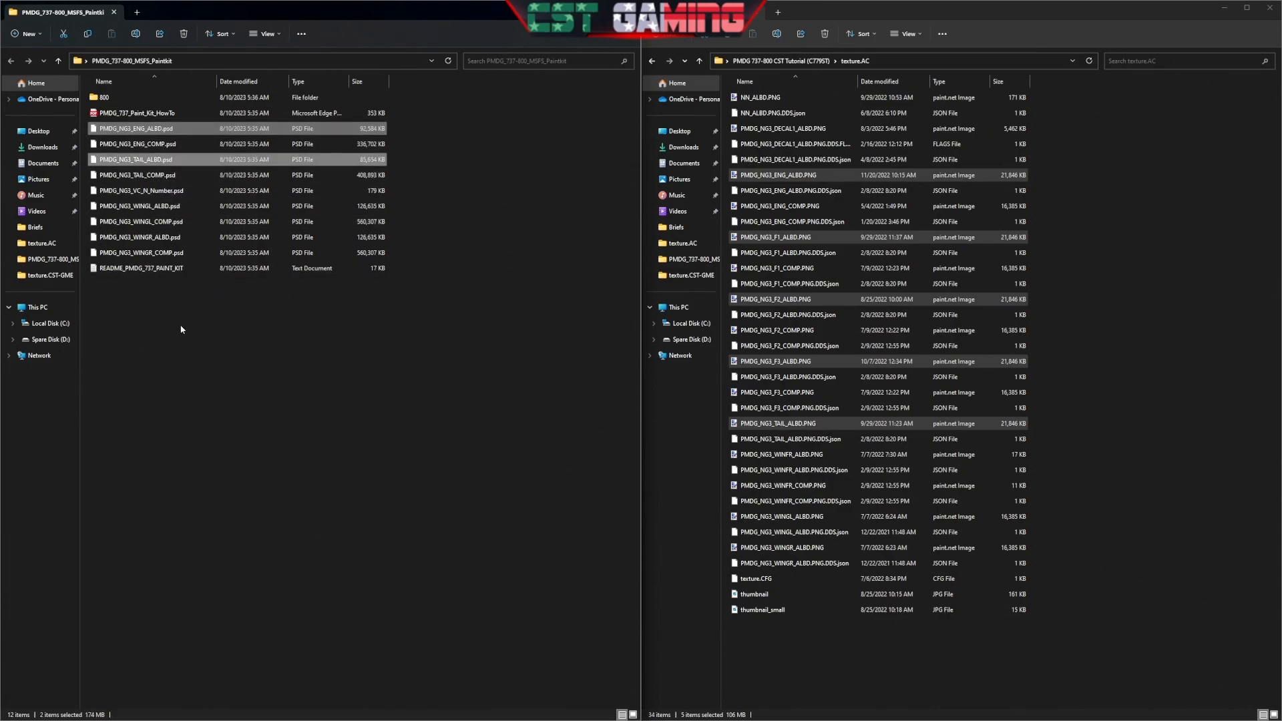
right_click(154, 163)
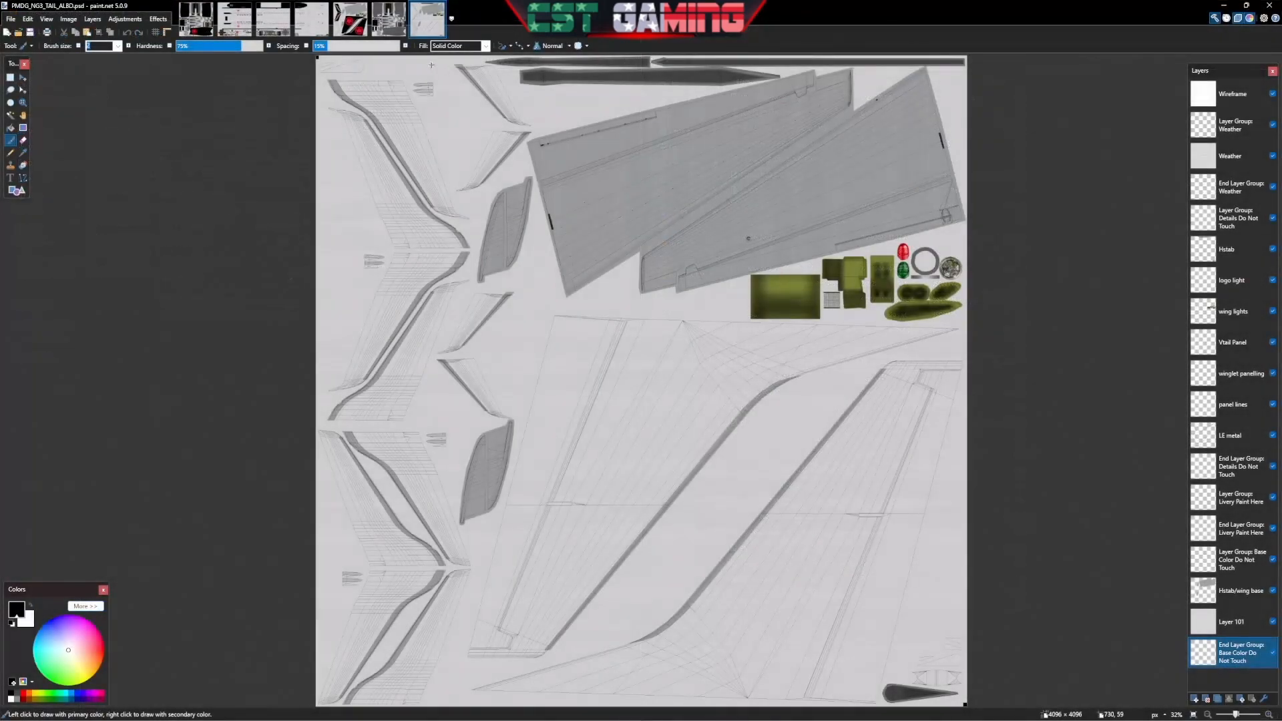
Examine the paint kit's engine and tail PSD templates with their layers, and minimize paint.net
left_click(388, 19)
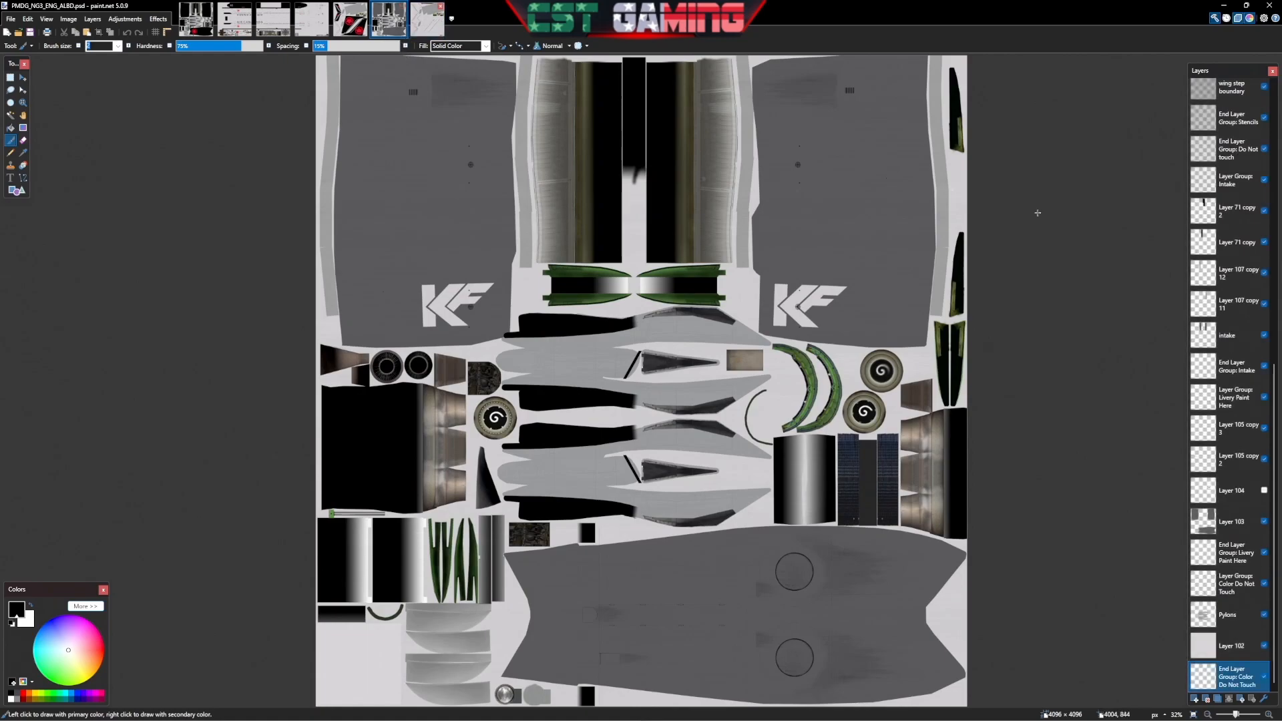
left_click(430, 23)
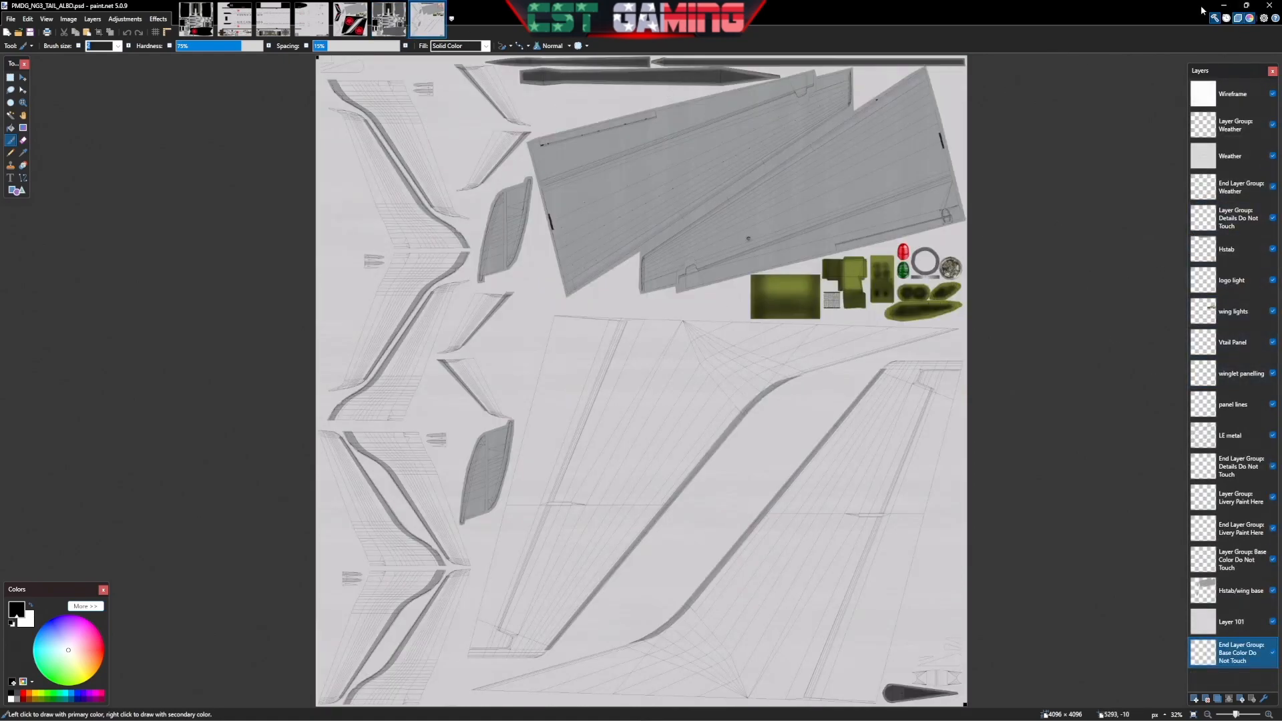
left_click(1225, 5)
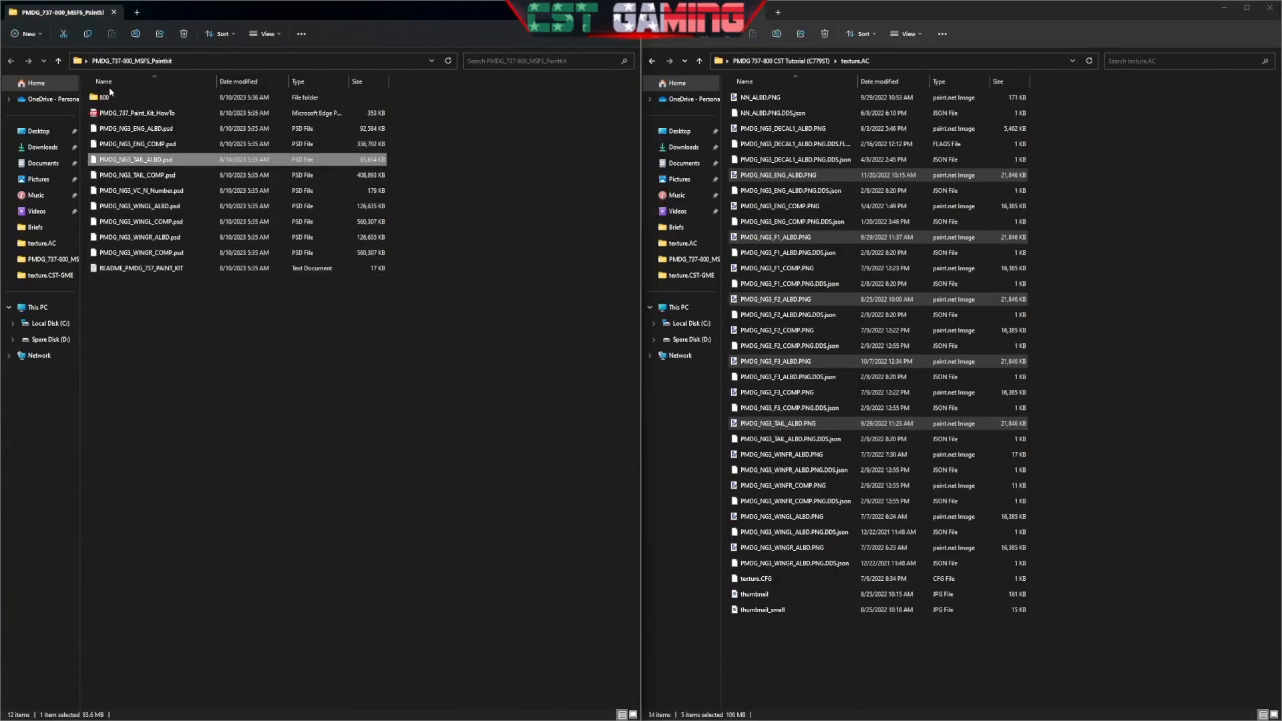
Open the 800 subfolder of the paint kit containing the fuselage master files
left_click(103, 99)
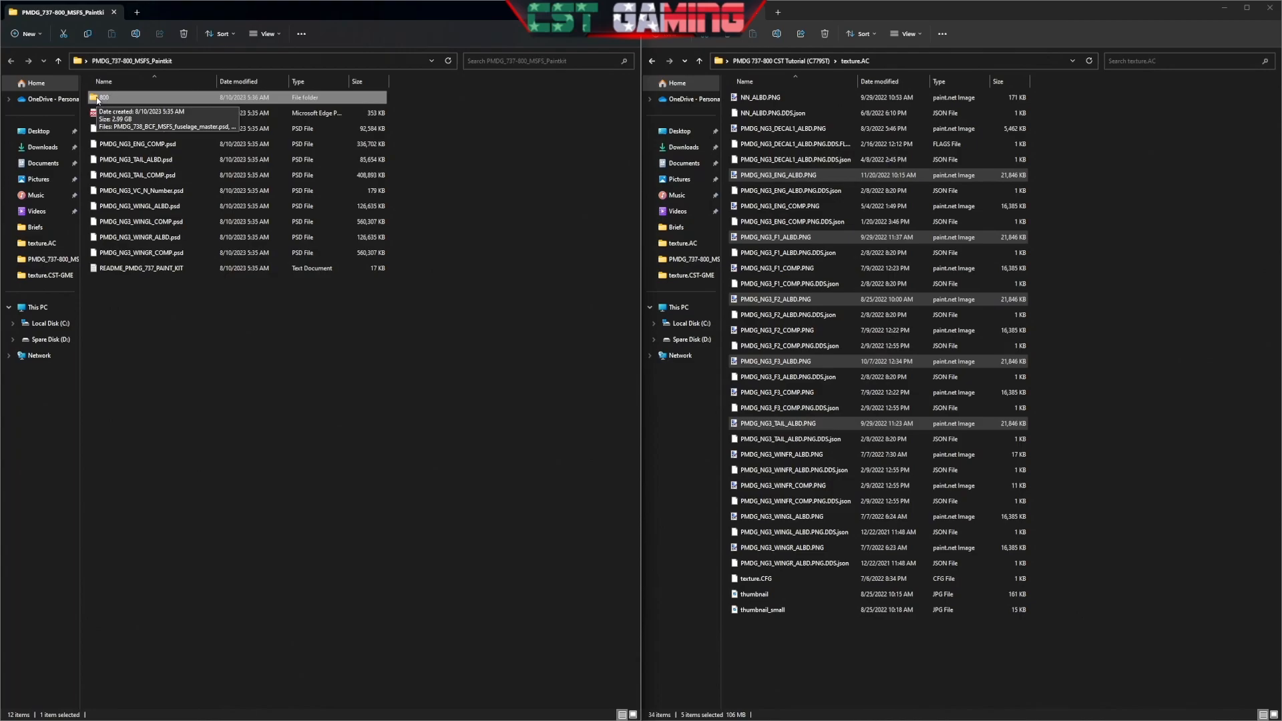
double_click(98, 99)
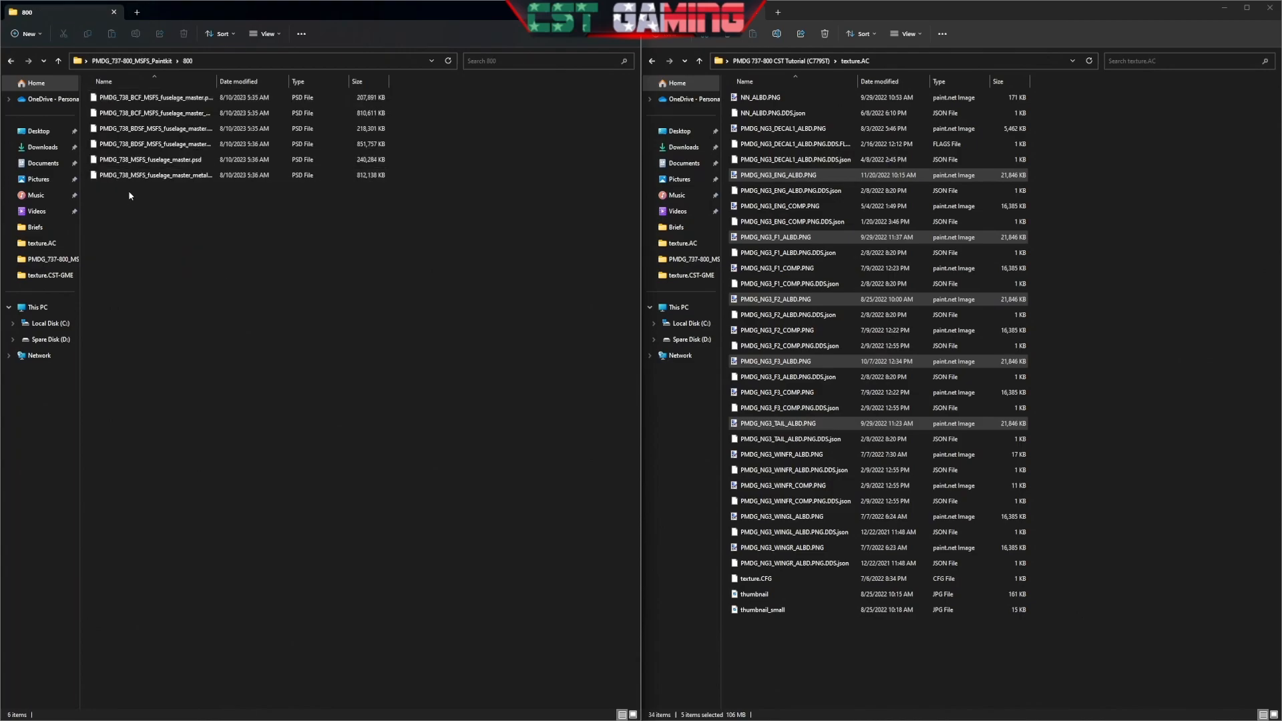
Widen the file list's name column and open PMDG_738_MSFS_fuselage_master.psd in paint.net
double_click(217, 81)
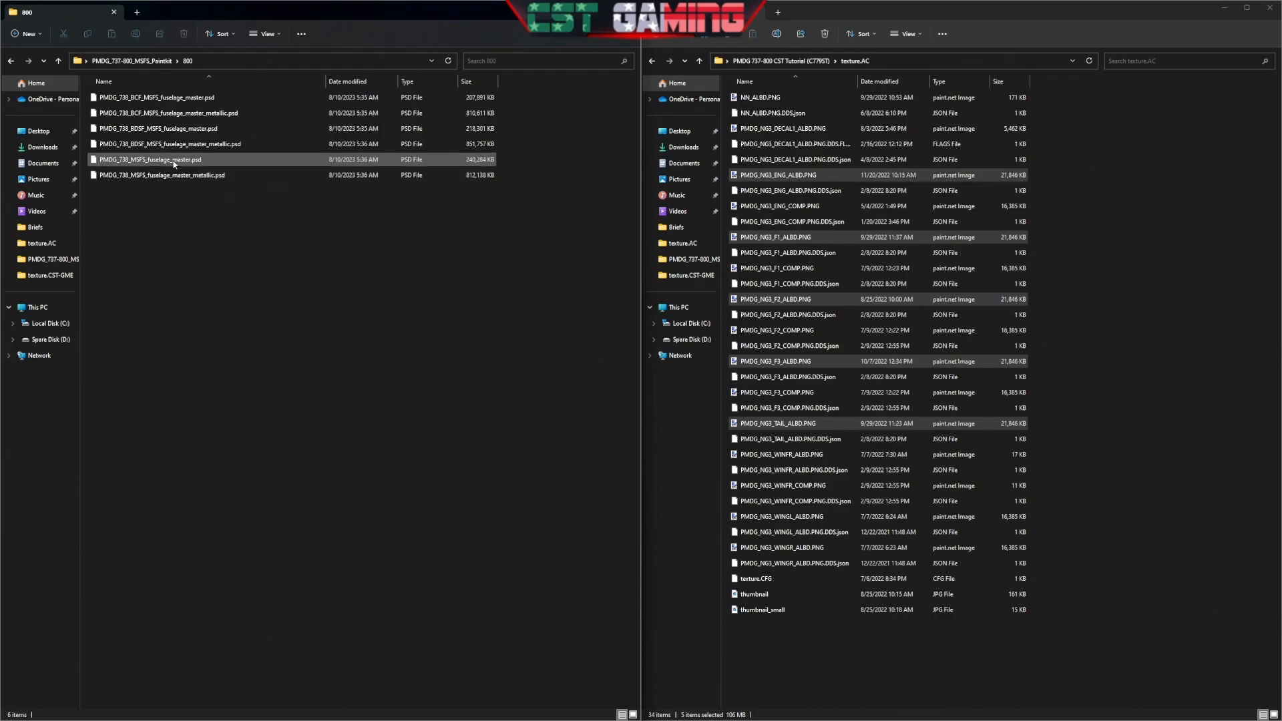
left_click(134, 164)
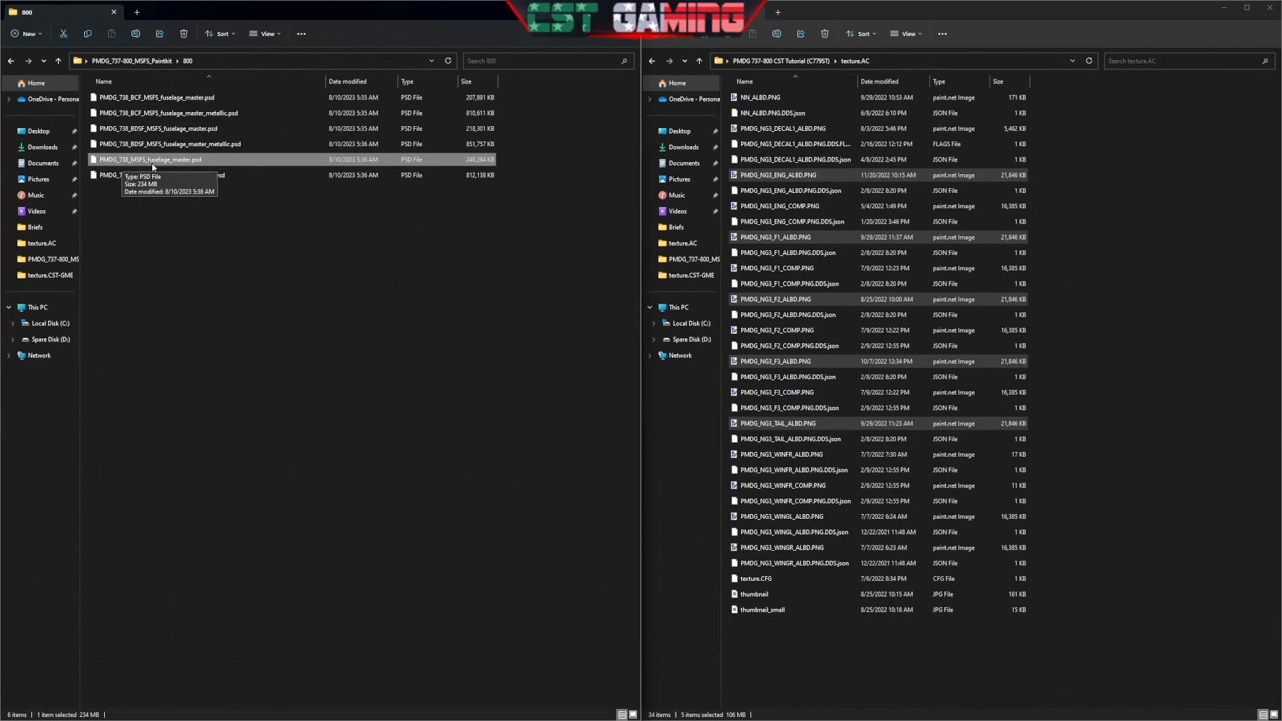
right_click(191, 161)
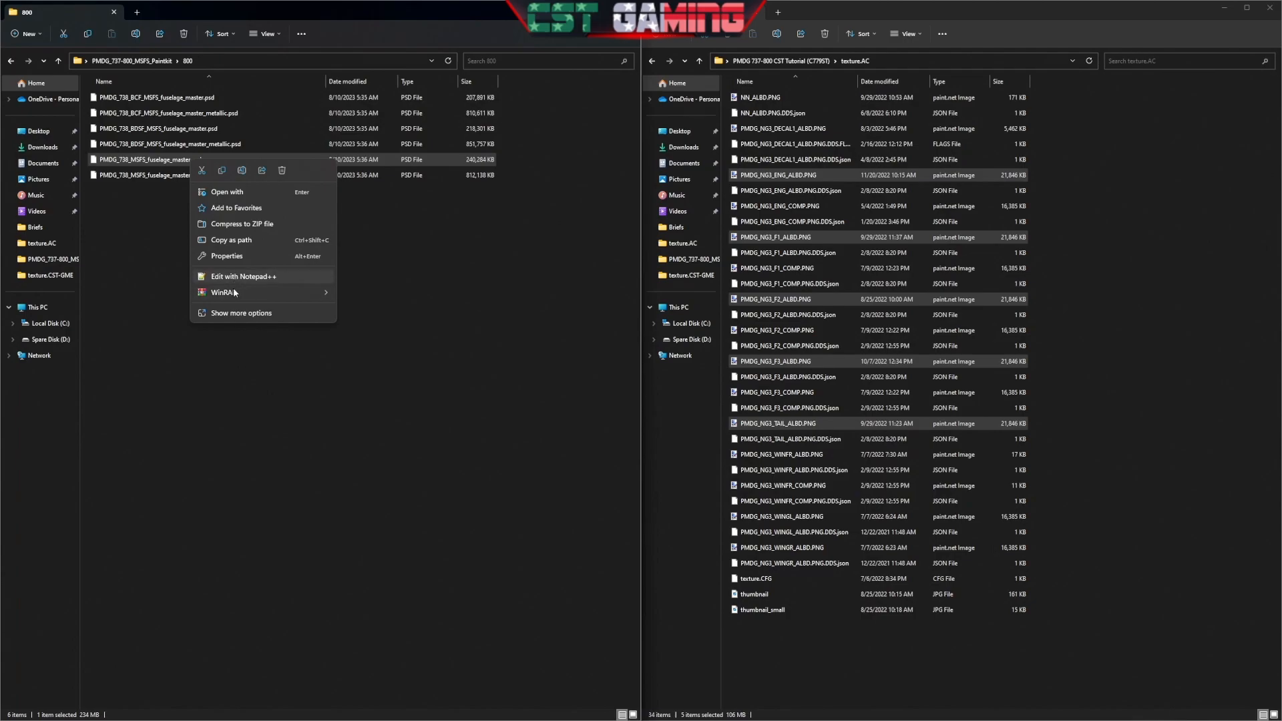
left_click(242, 192)
left_click(587, 376)
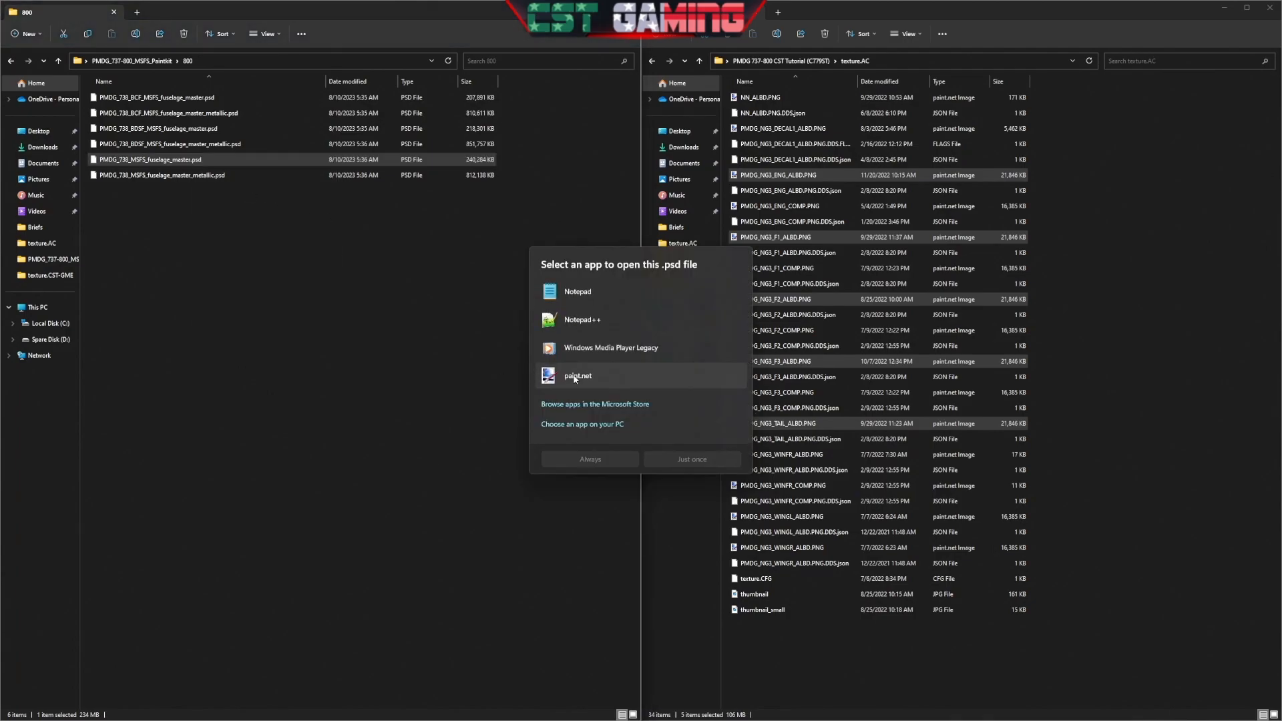
left_click(680, 460)
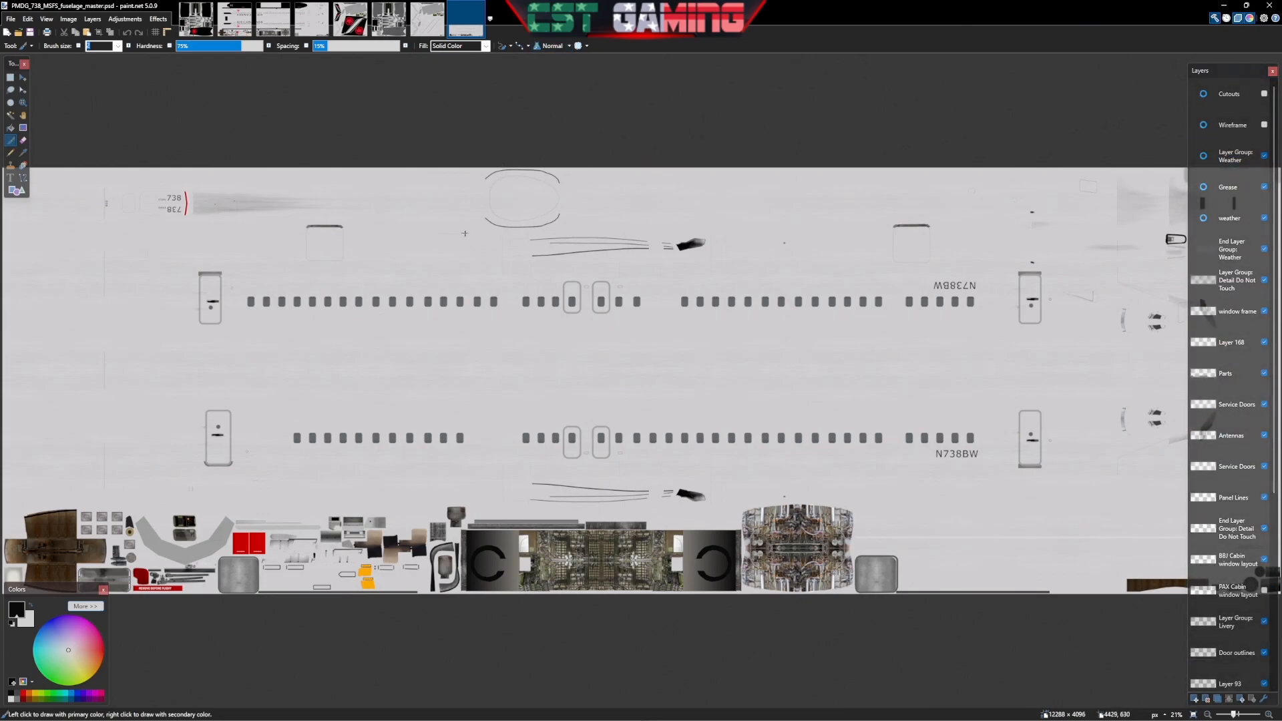
Reorder the open images so the engine PSD template and the fuselage master directly follow the F3 livery texture
scroll(571, 362, "down", 1)
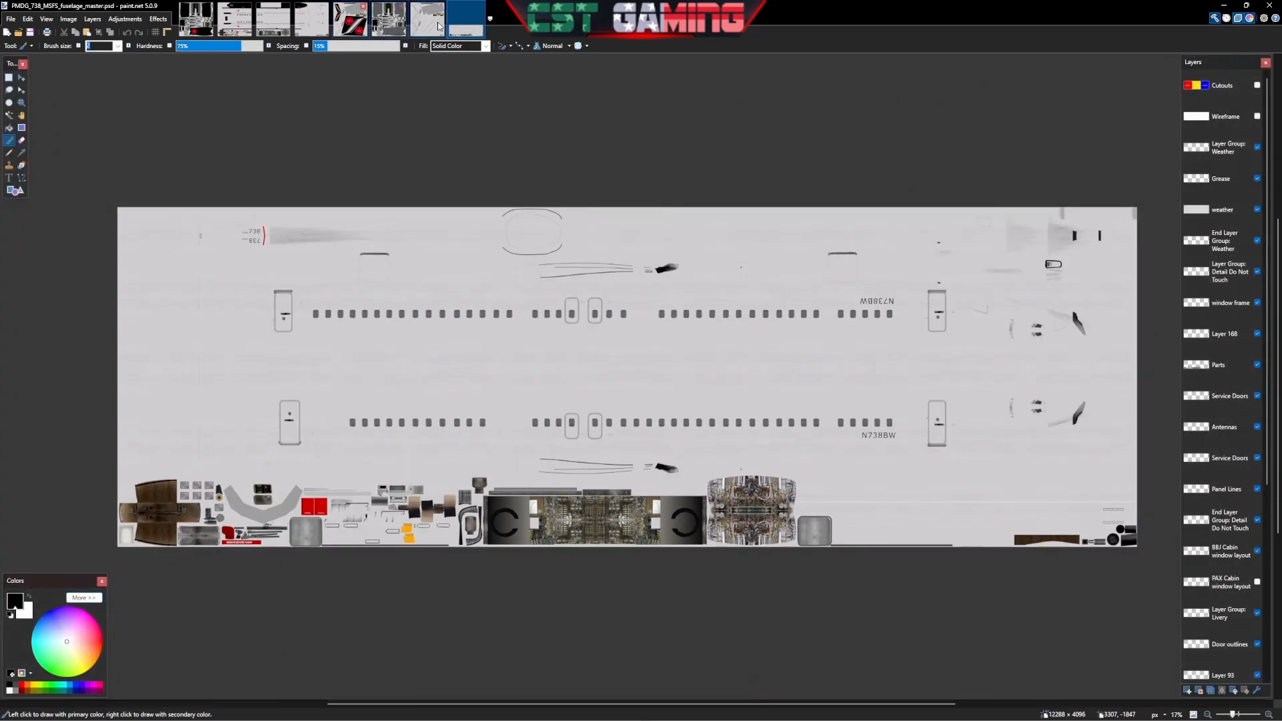
left_click_drag(464, 23, 355, 30)
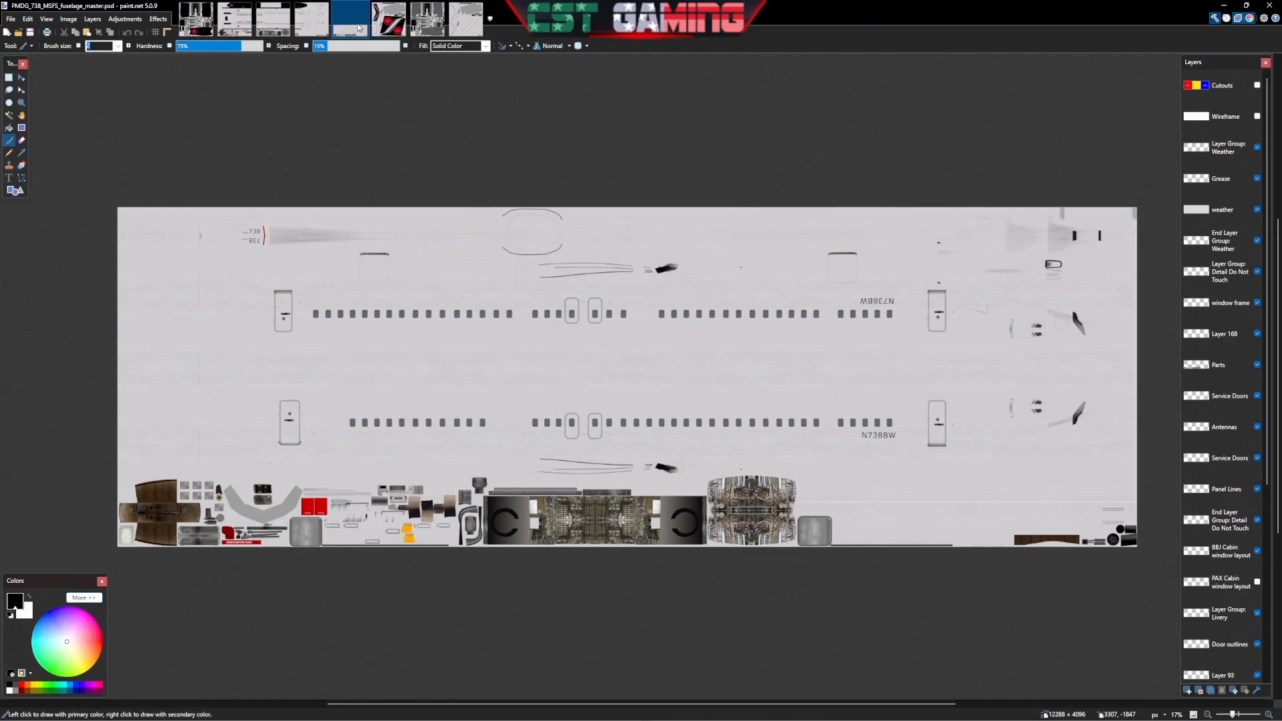
left_click(355, 23)
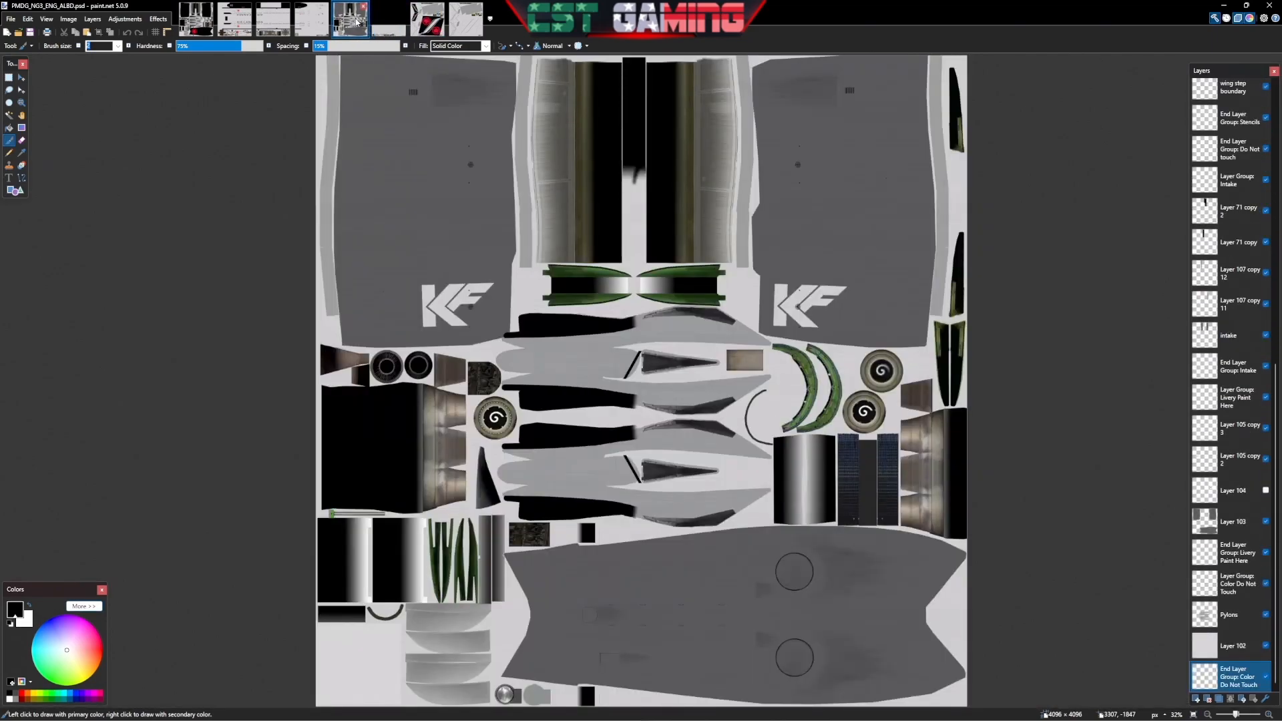
left_click(387, 24)
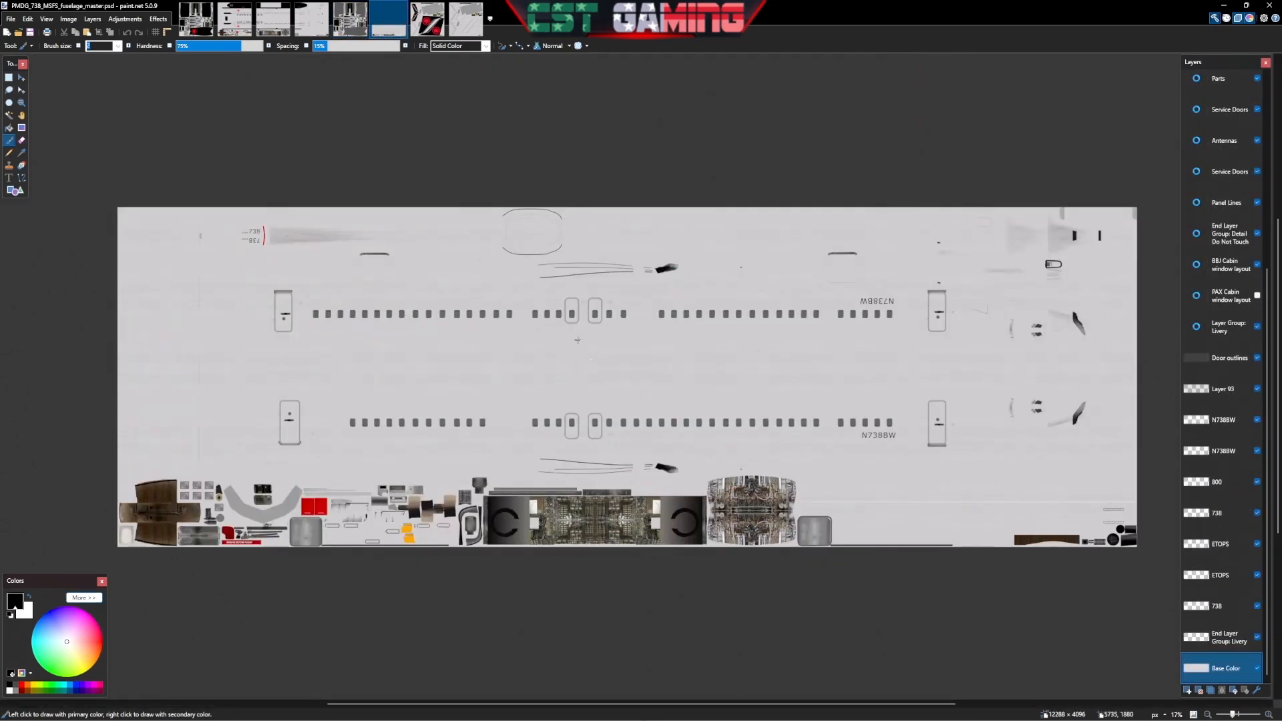
Compare the F1, F2 and F3 livery textures with the fuselage master template
left_click(281, 16)
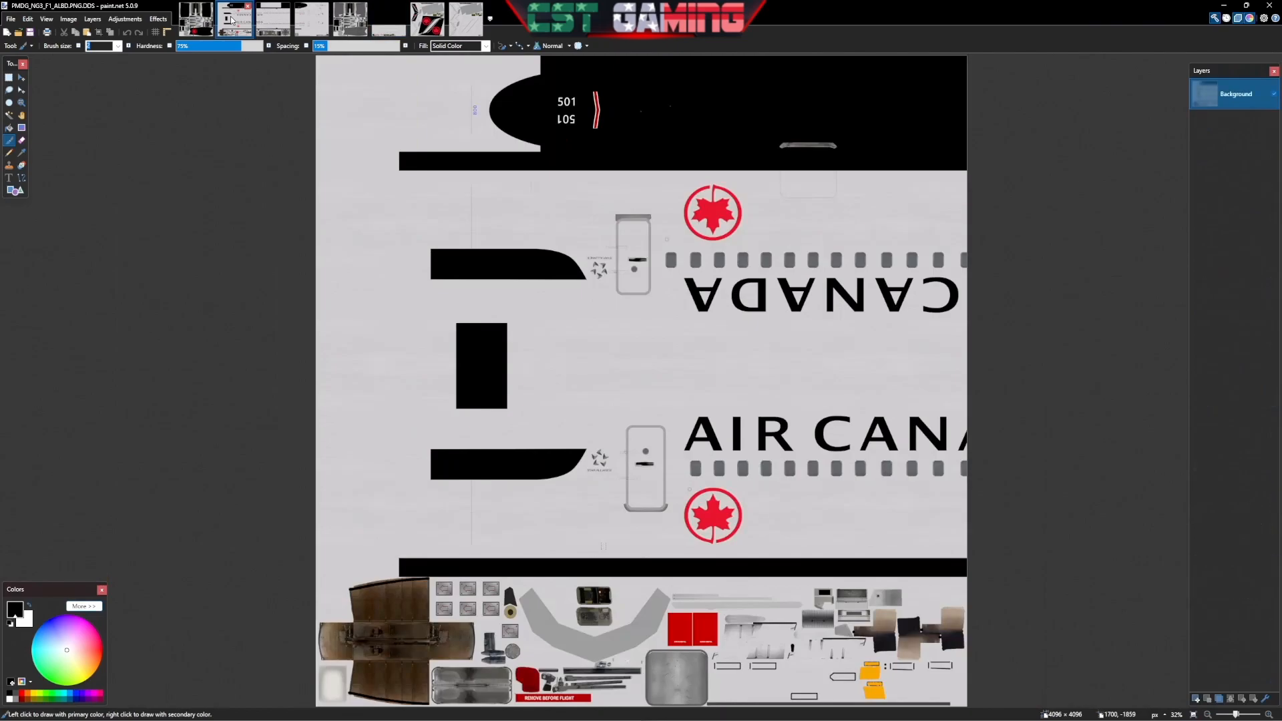
left_click(281, 17)
left_click(309, 18)
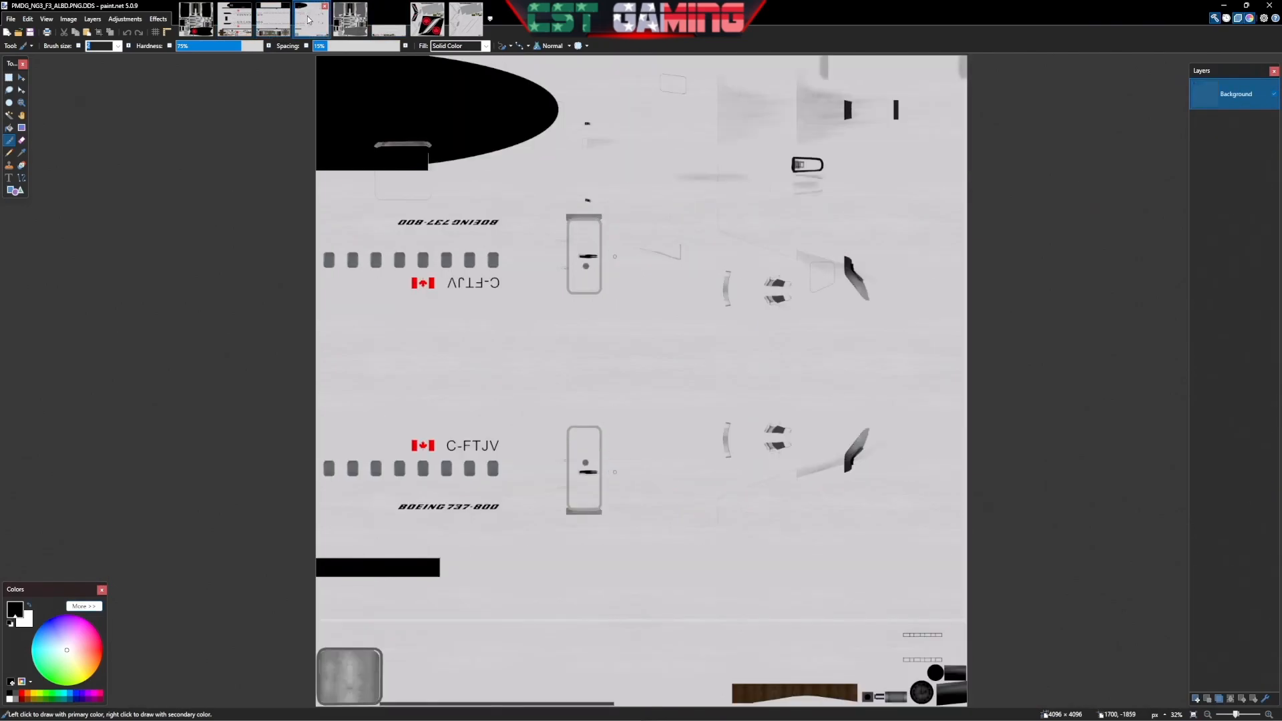
left_click(388, 24)
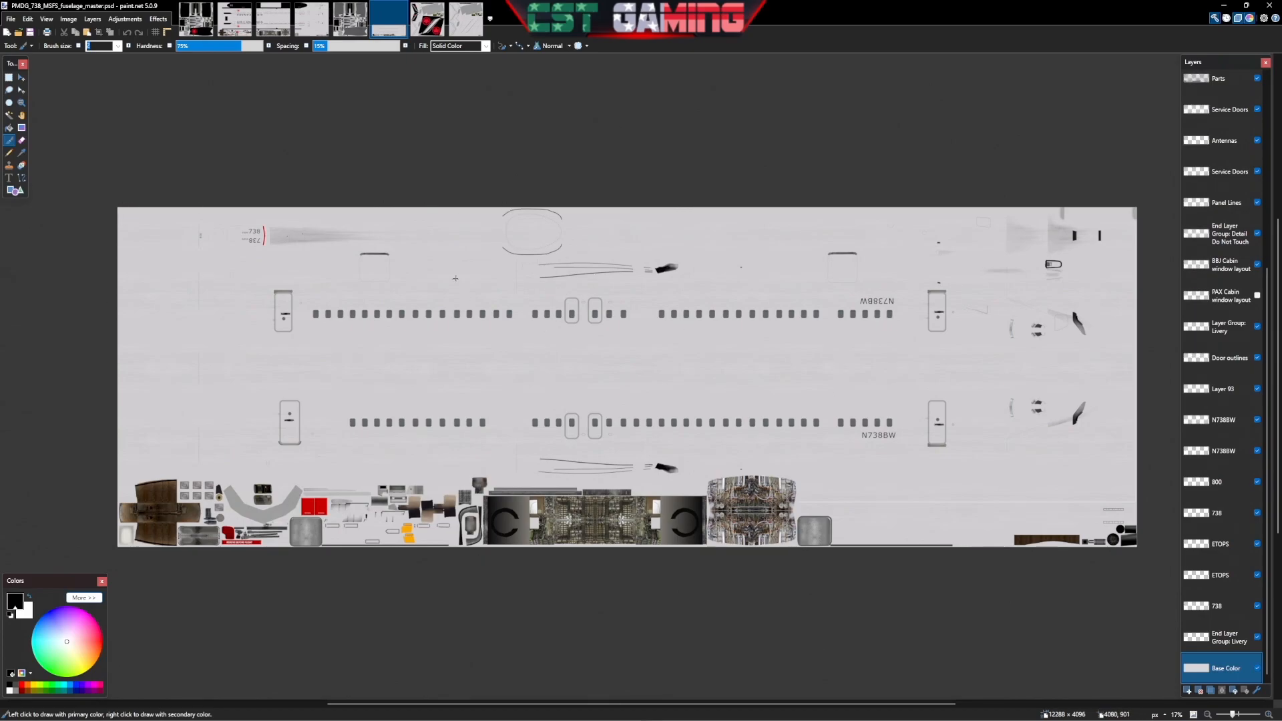
left_click(231, 26)
left_click(274, 23)
left_click(311, 21)
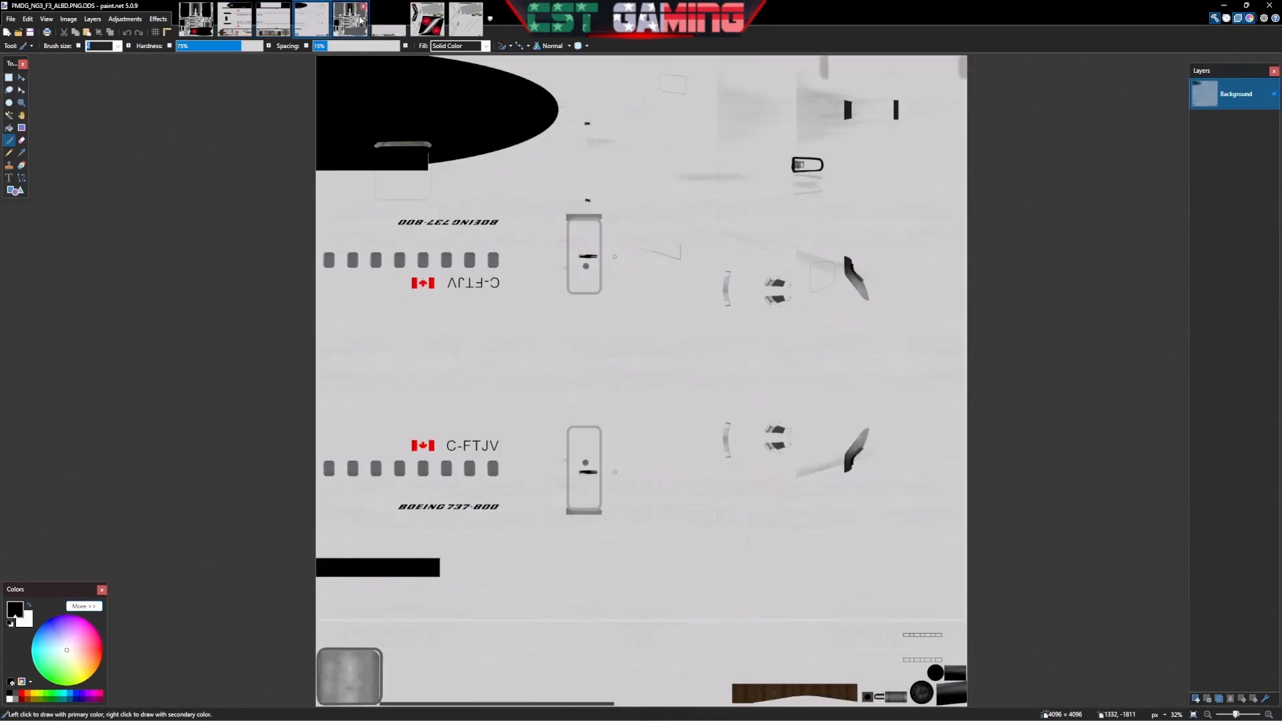
left_click(388, 20)
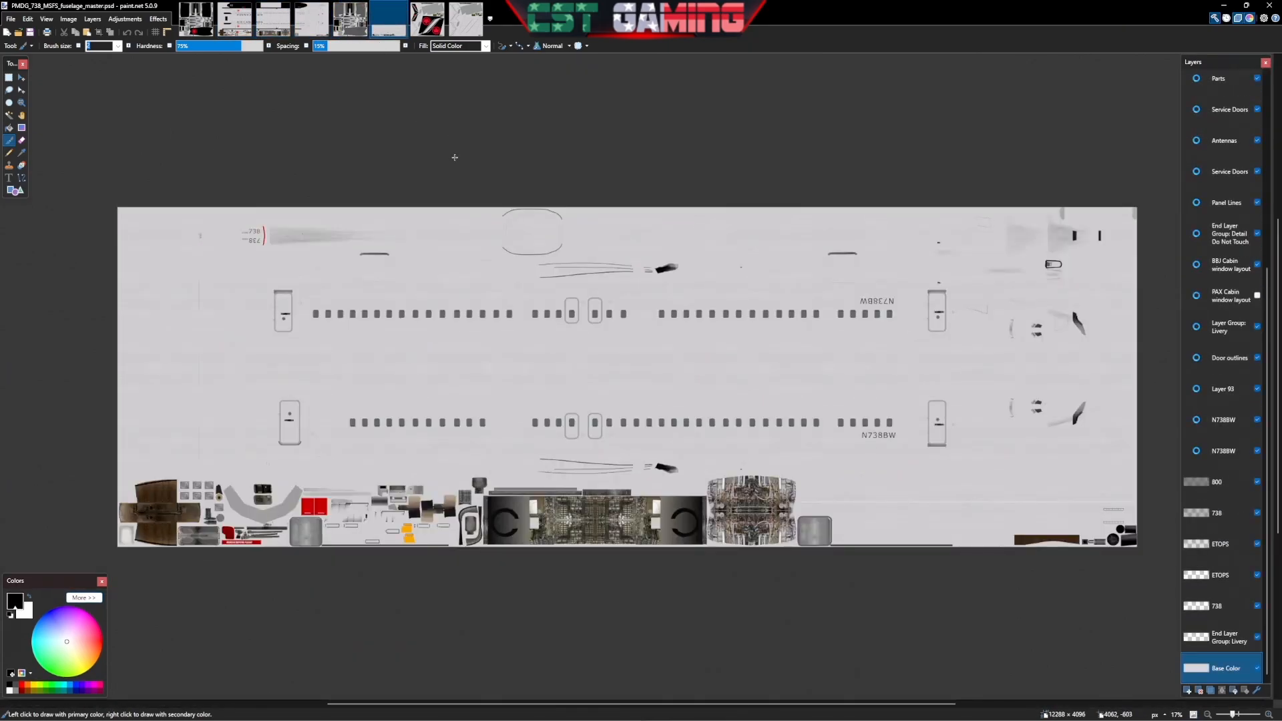
Place the tail livery texture ahead of the engine PSD template and compare it with the tail PSD template
left_click(440, 30)
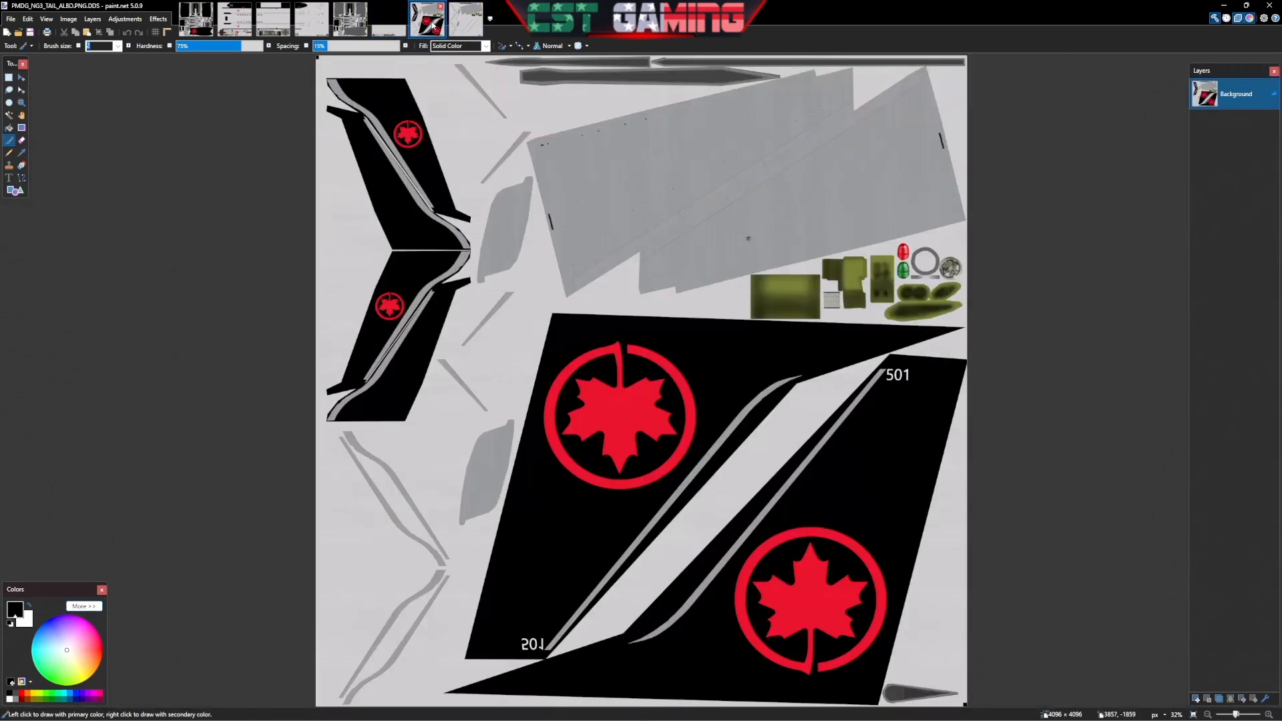
left_click(466, 22)
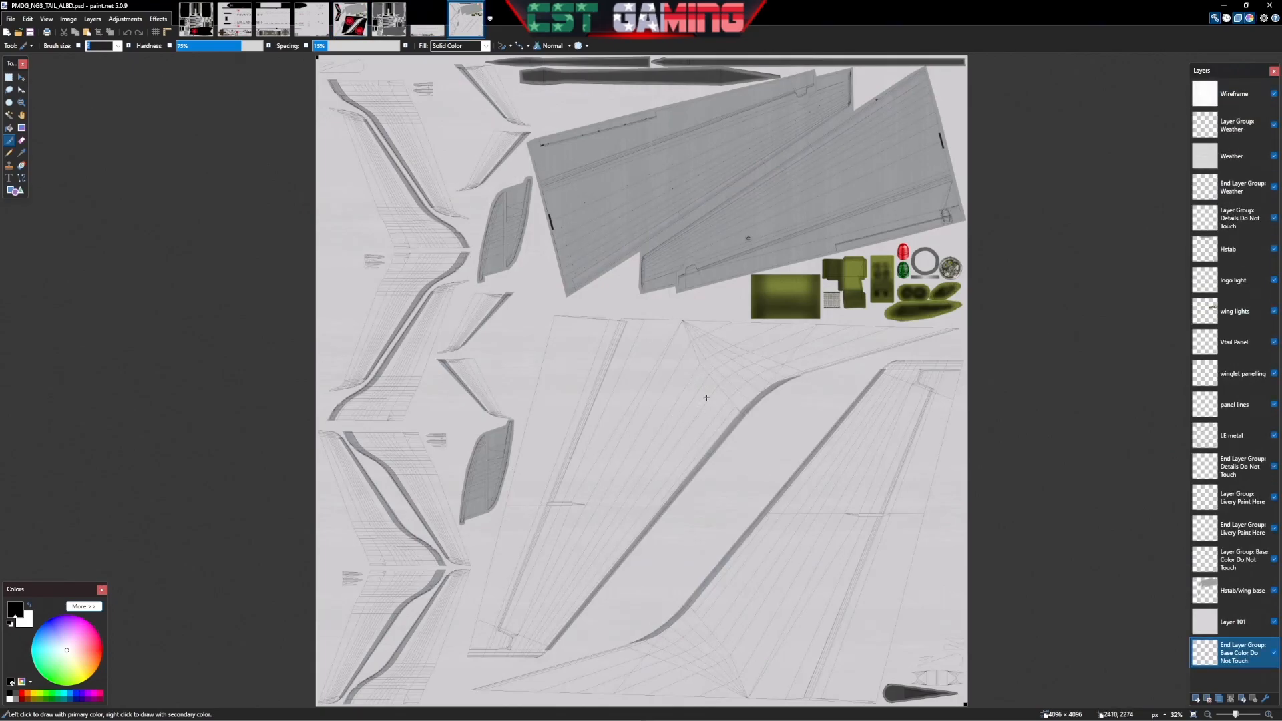
left_click(339, 17)
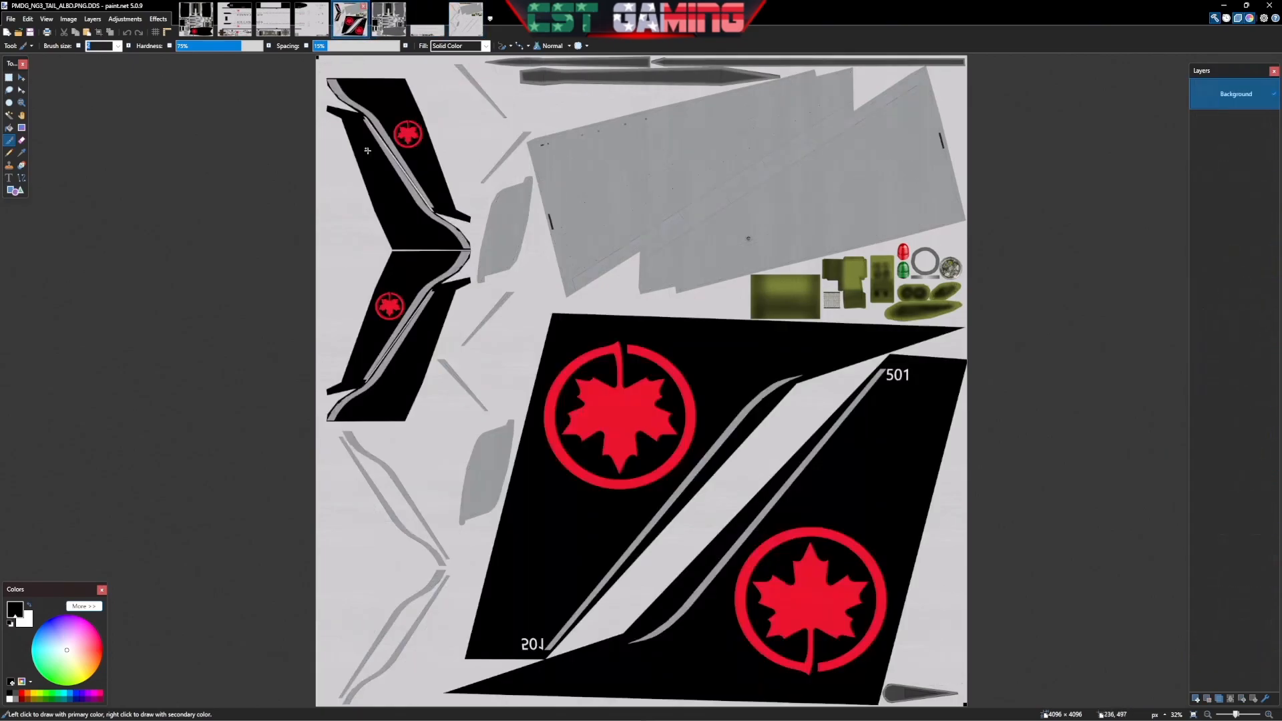
left_click(475, 25)
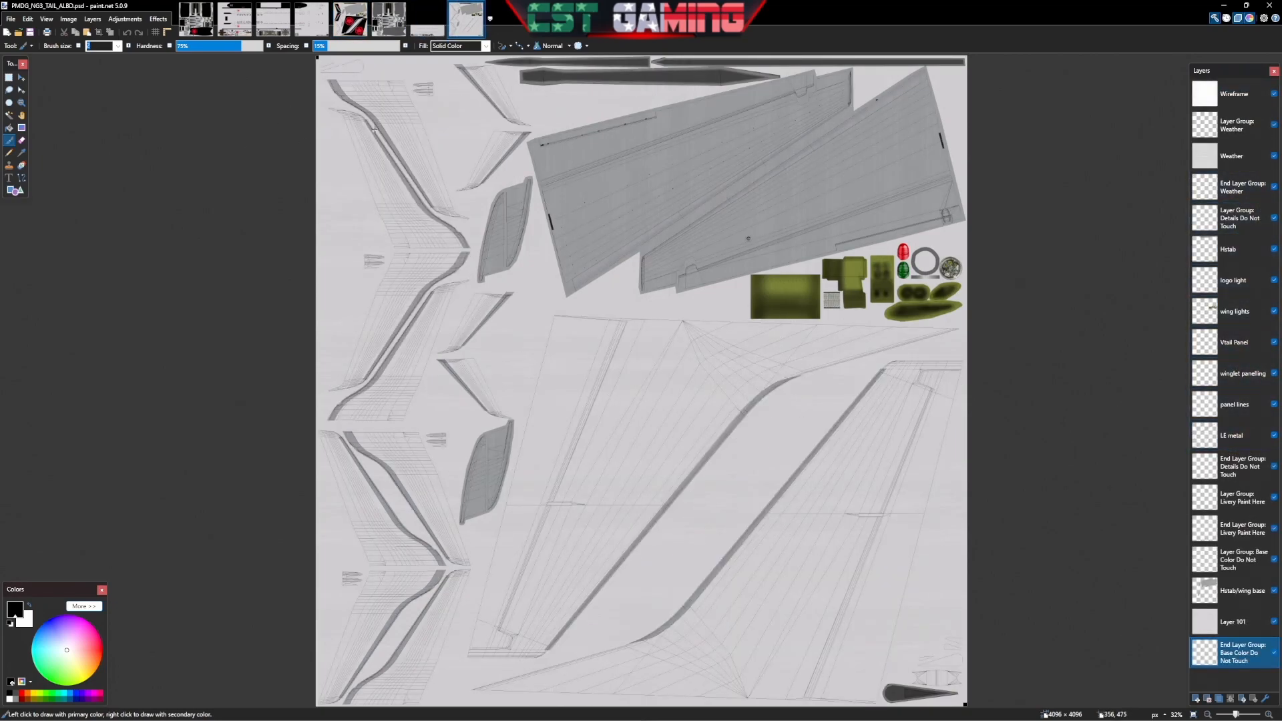
Examine the full layer list of the PMDG_NG3_ENG_ALBD.psd engine template
left_click(389, 18)
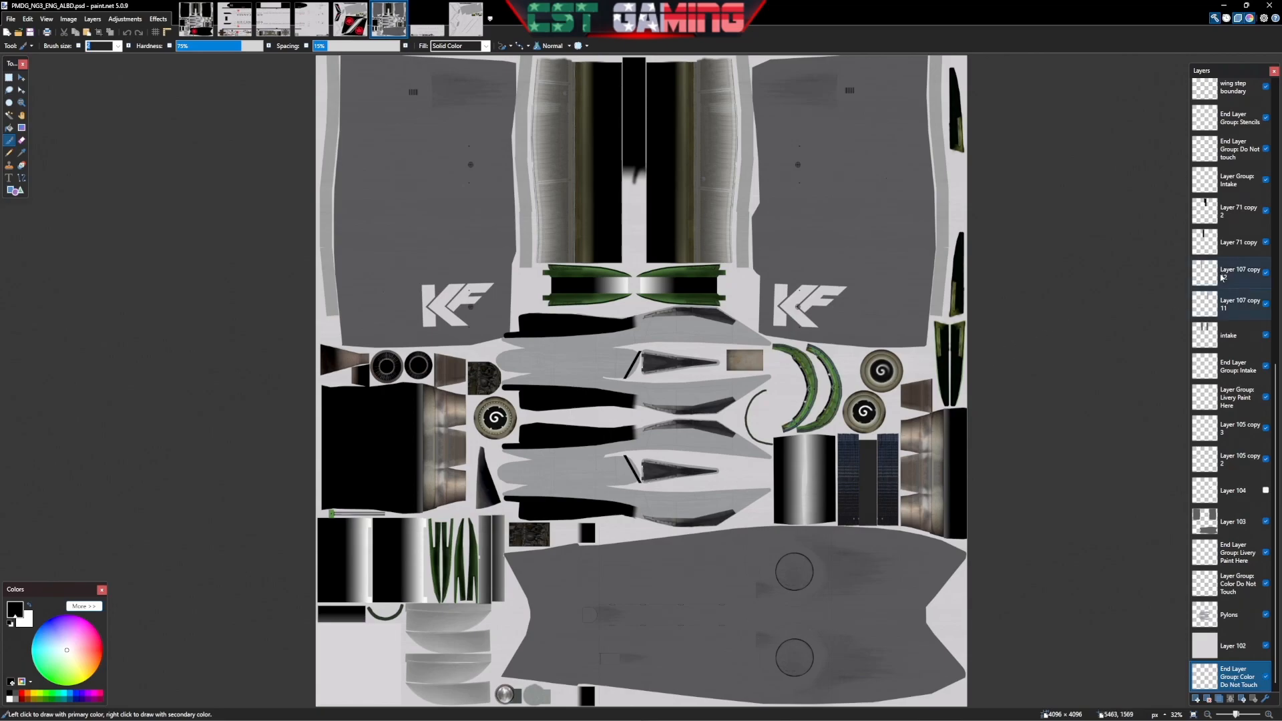
scroll(1258, 552, "up", 5)
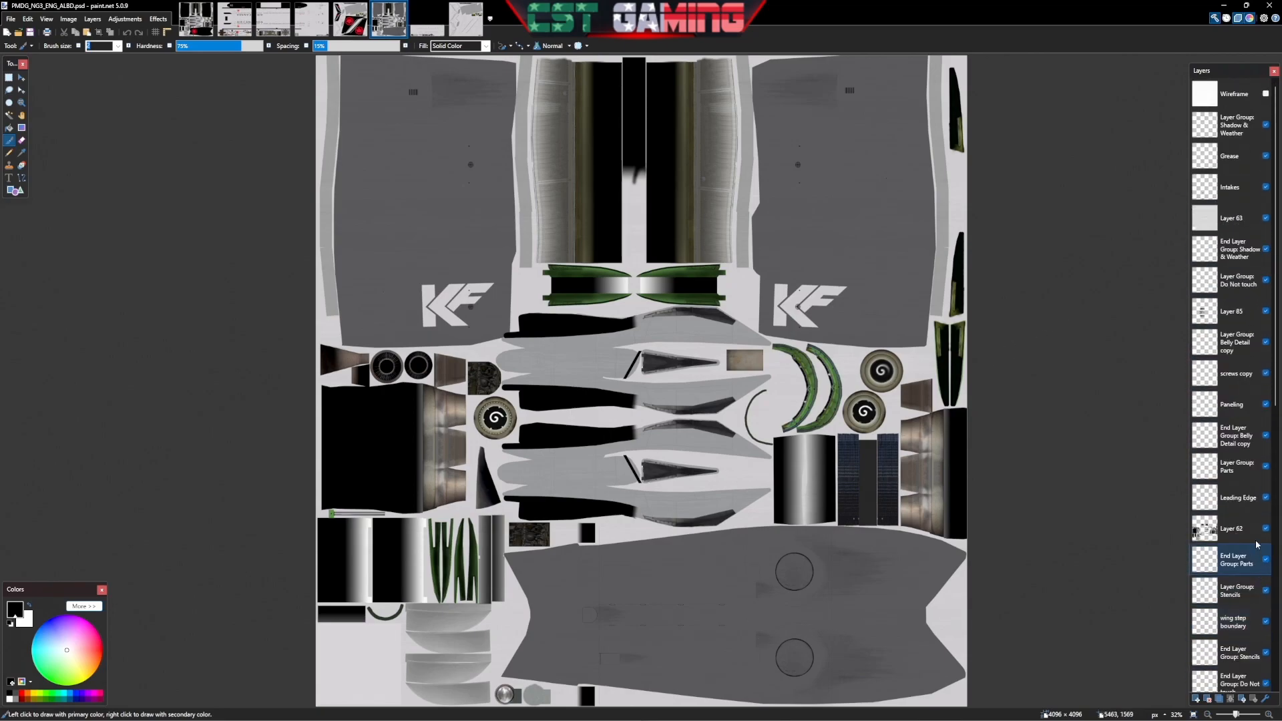
scroll(1250, 493, "down", 5)
scroll(1250, 478, "up", 5)
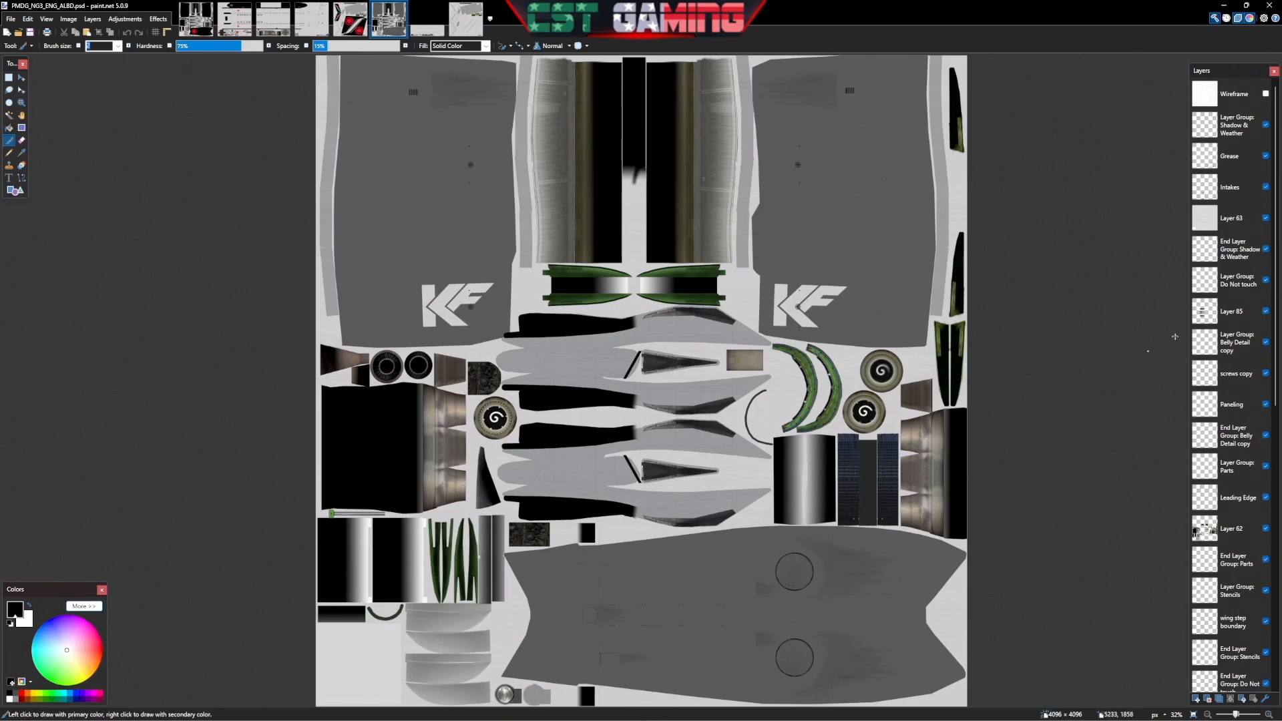
scroll(1250, 536, "down", 10)
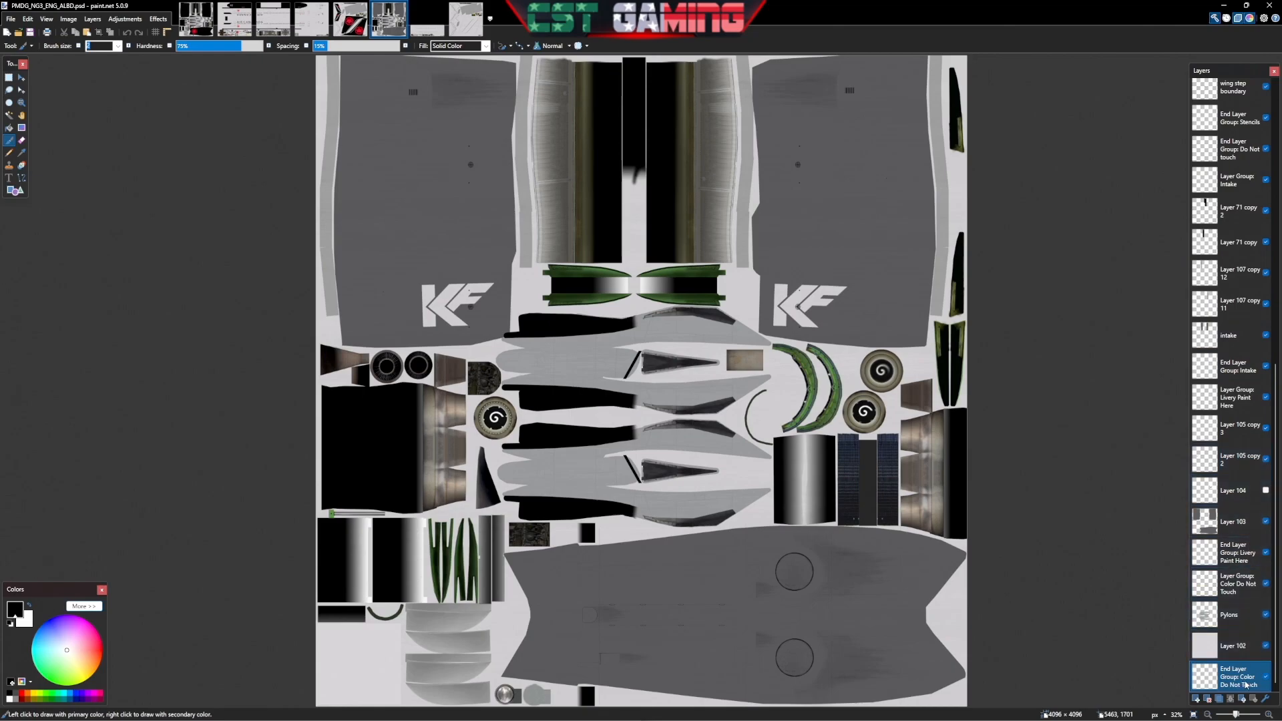
Toggle the visibility of Layer 71 copy 2 to check which engine part it holds, leaving it shown
left_click(1265, 211)
left_click(1266, 211)
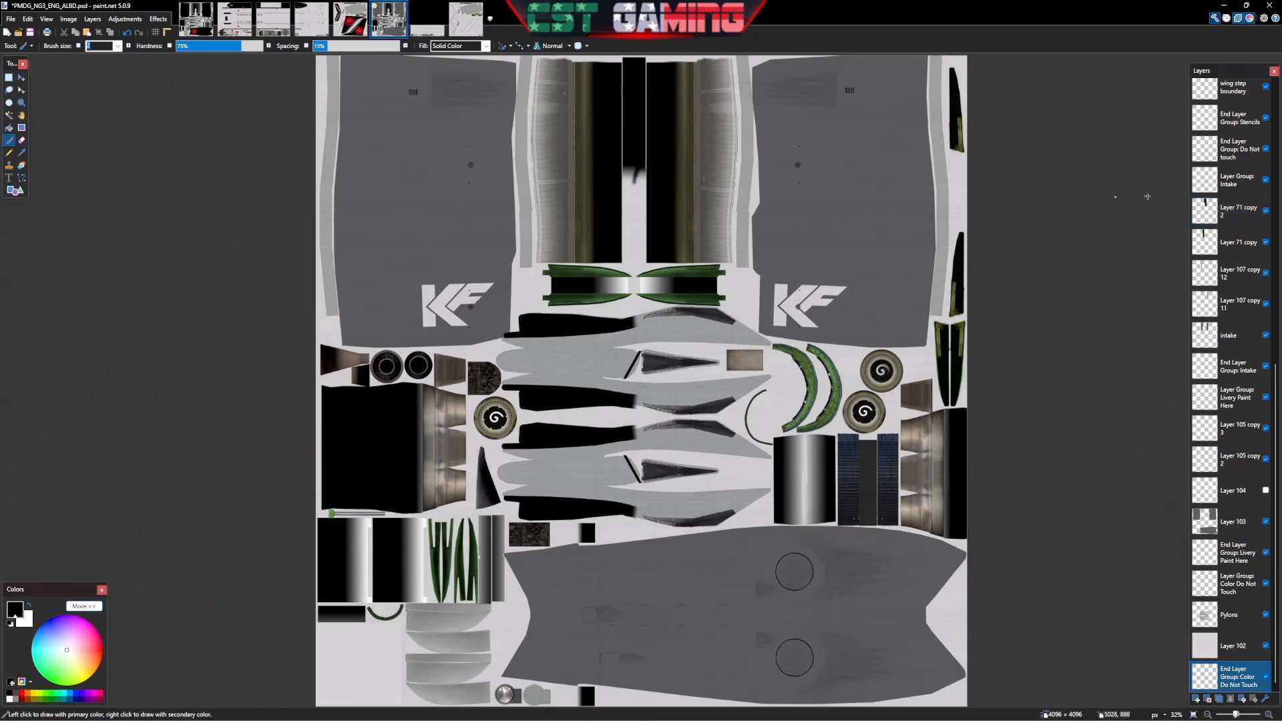
left_click(1265, 211)
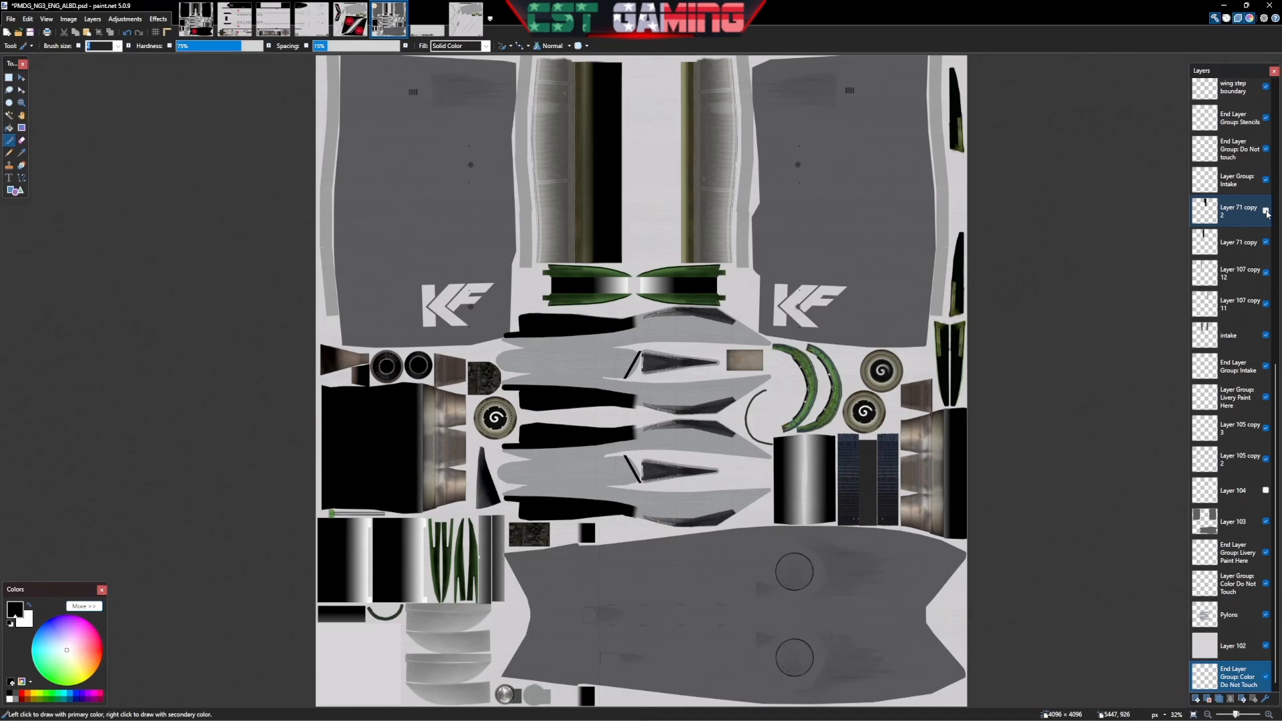
left_click(1265, 212)
left_click(1266, 212)
left_click(1265, 212)
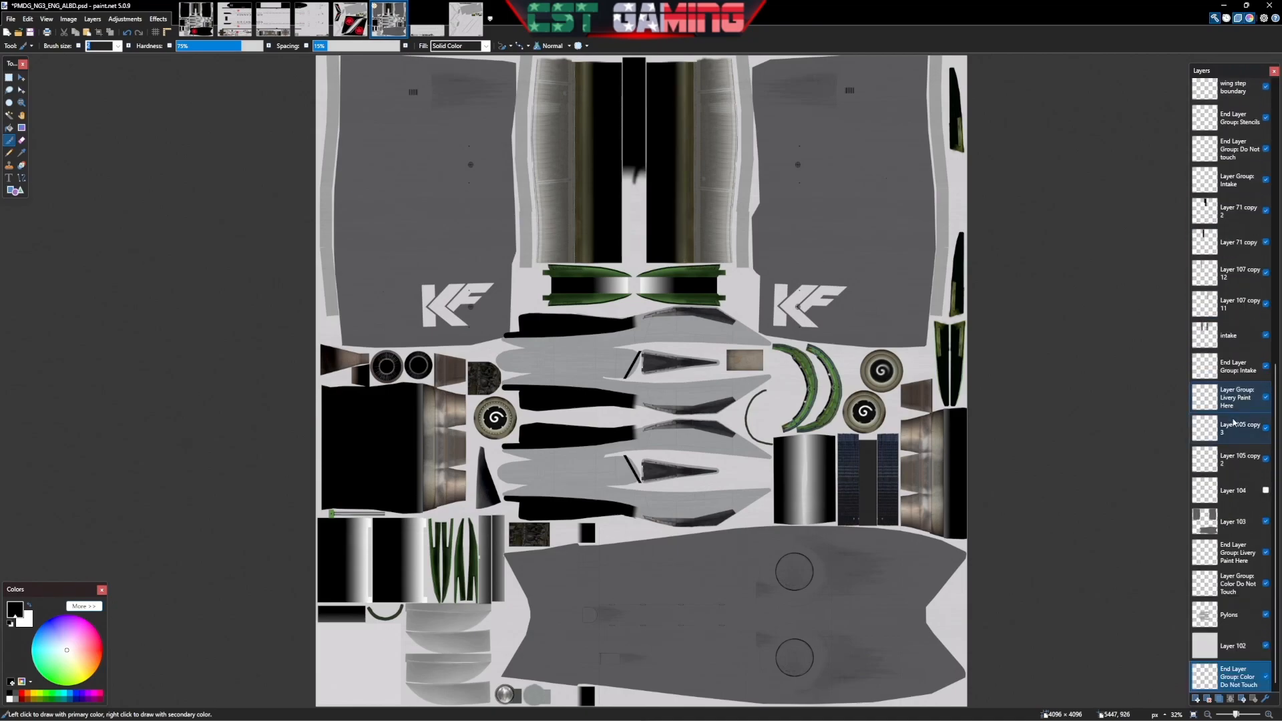
Show the engine template's Wireframe layer to inspect the cowling mesh up close, and hide it again
scroll(1221, 427, "up", 8)
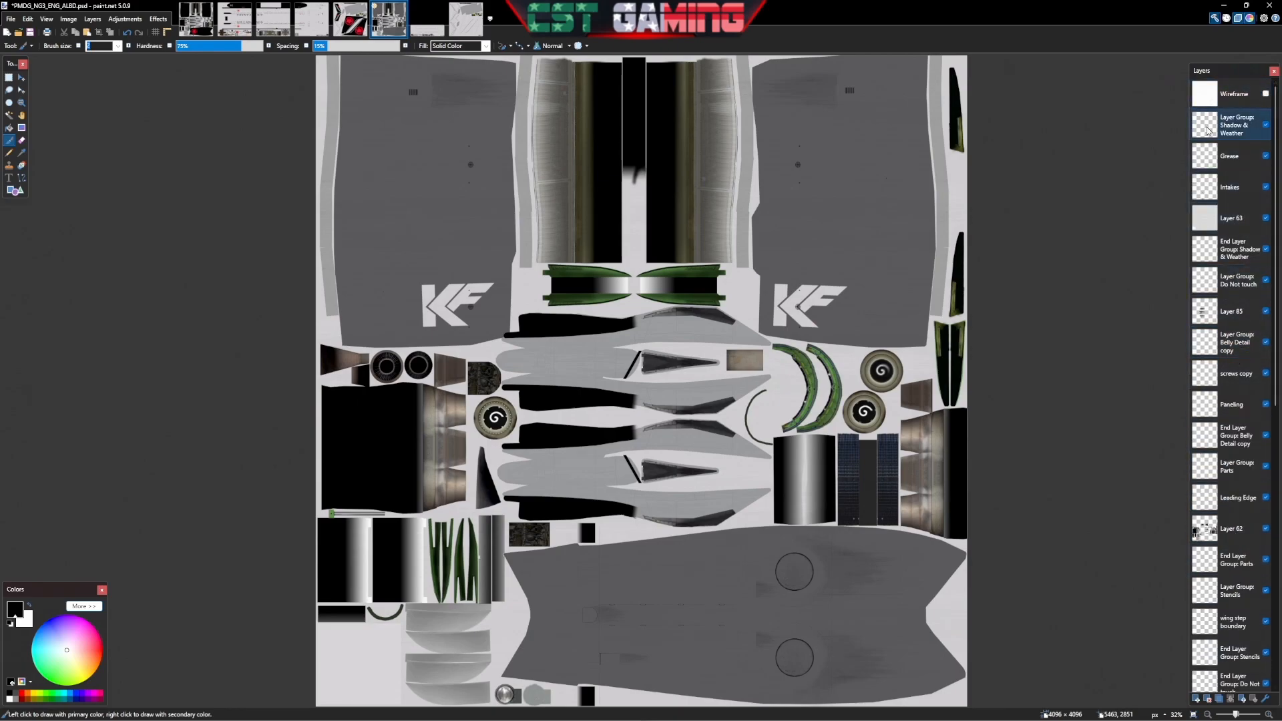
left_click(1265, 94)
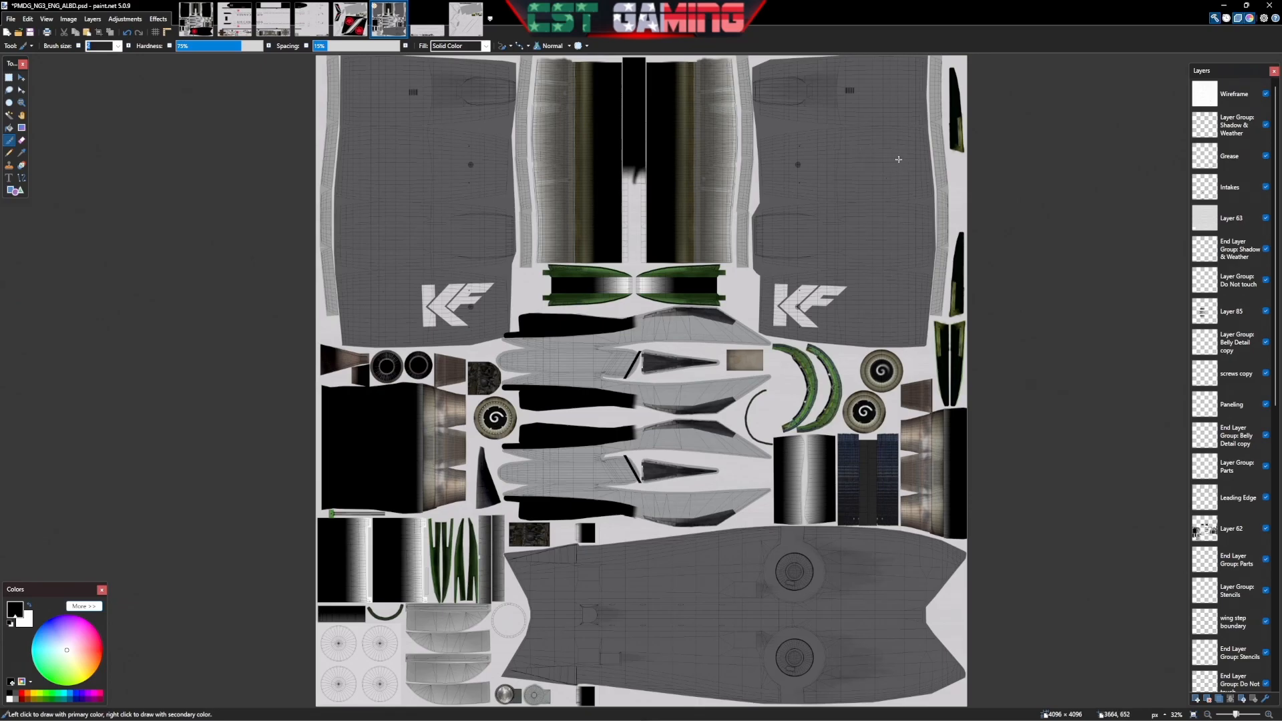
scroll(899, 159, "up", 6)
scroll(896, 156, "left", 2)
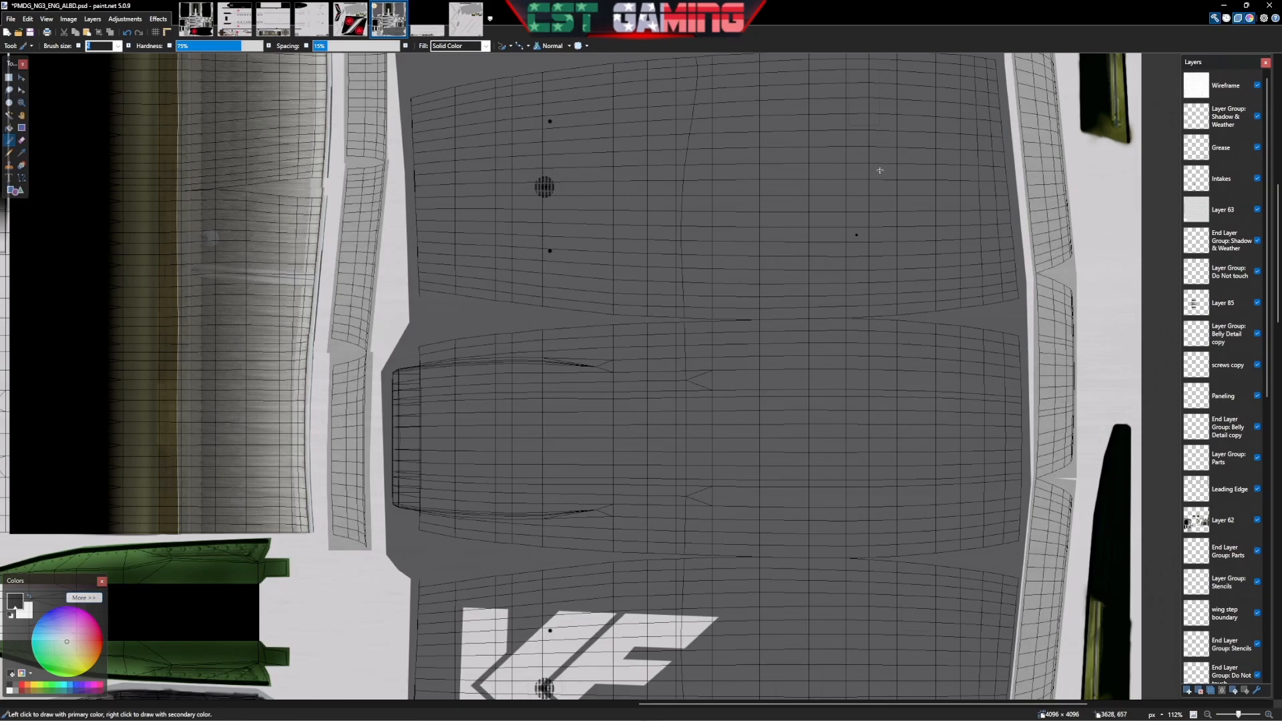
scroll(881, 174, "down", 6)
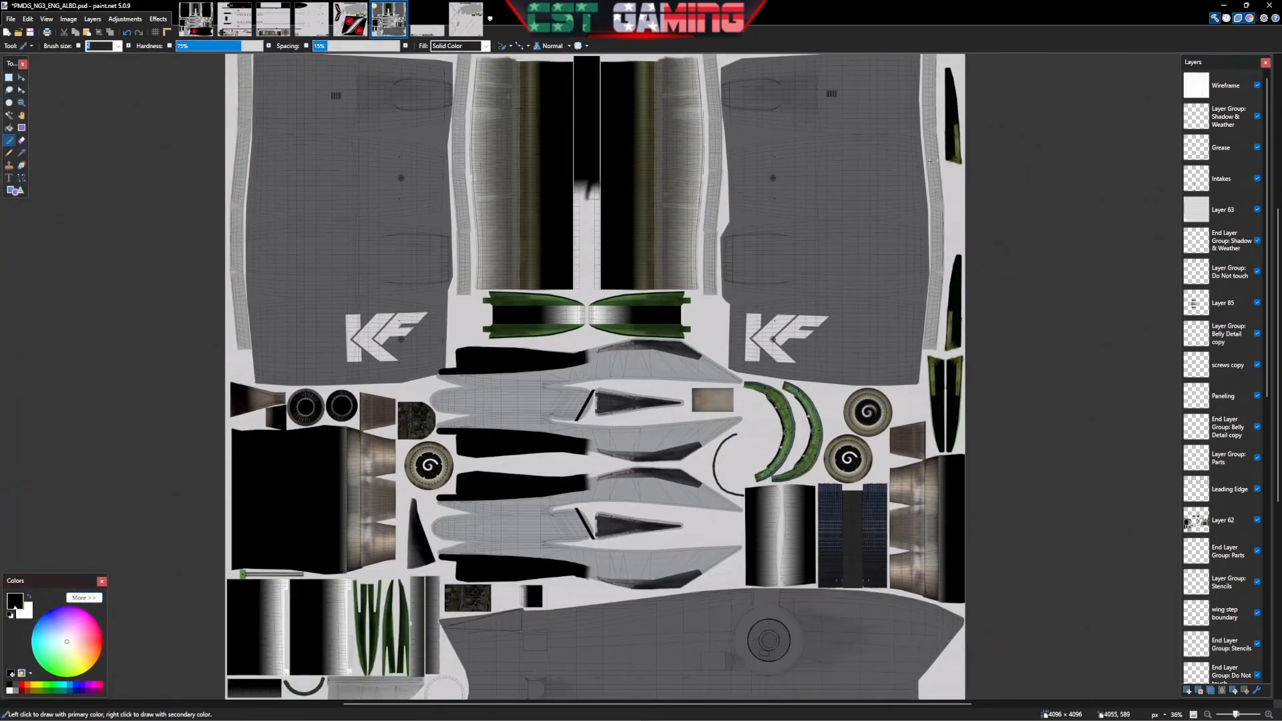
scroll(815, 231, "down", 1)
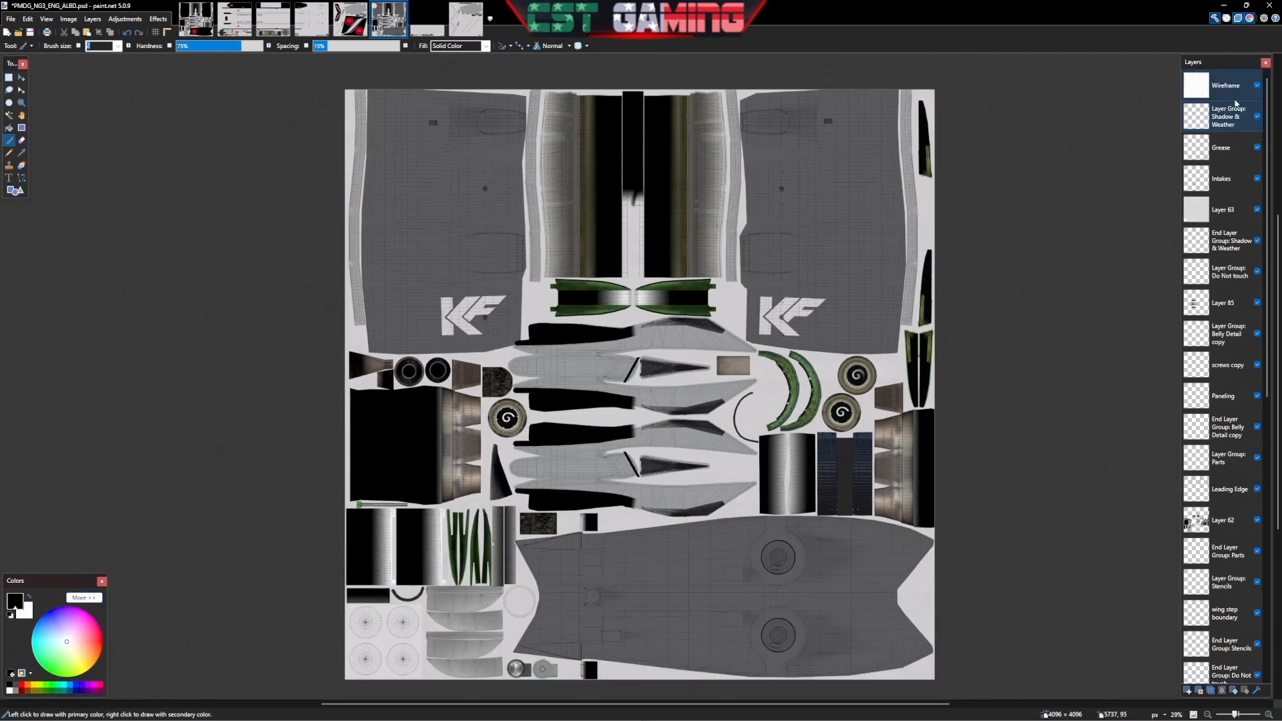
left_click(1257, 85)
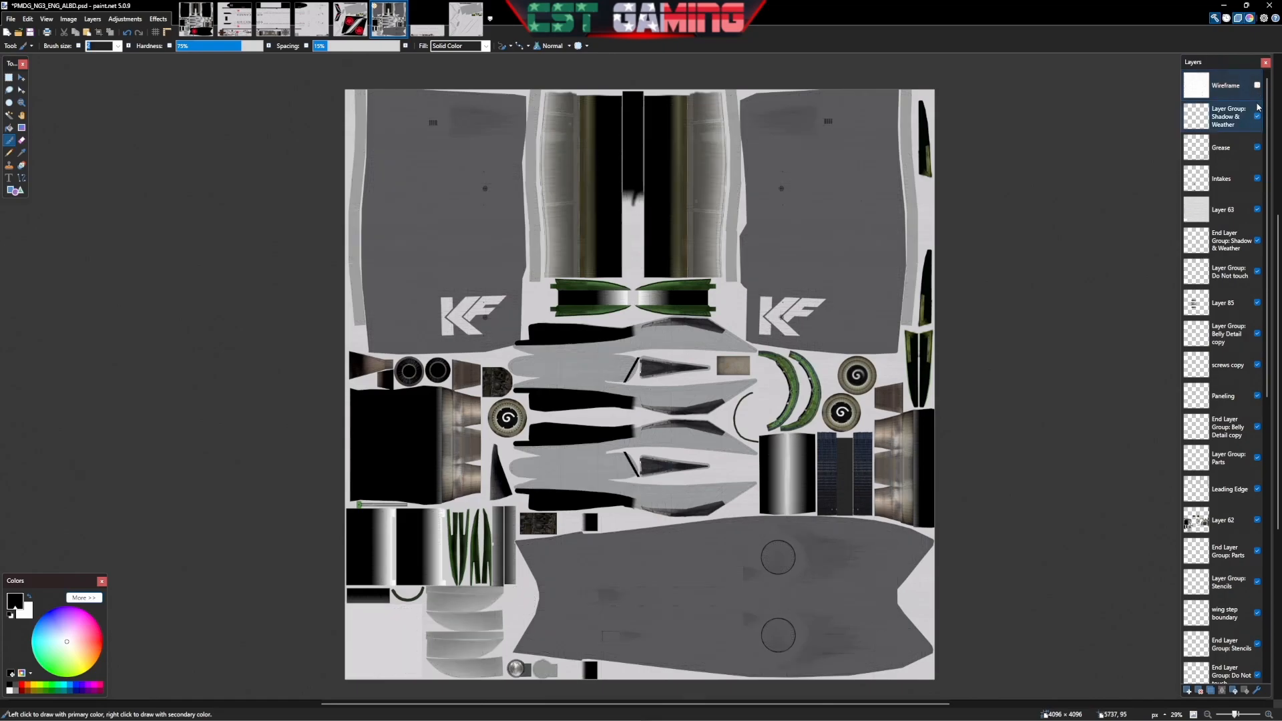
scroll(442, 329, "up", 3)
scroll(441, 328, "down", 3)
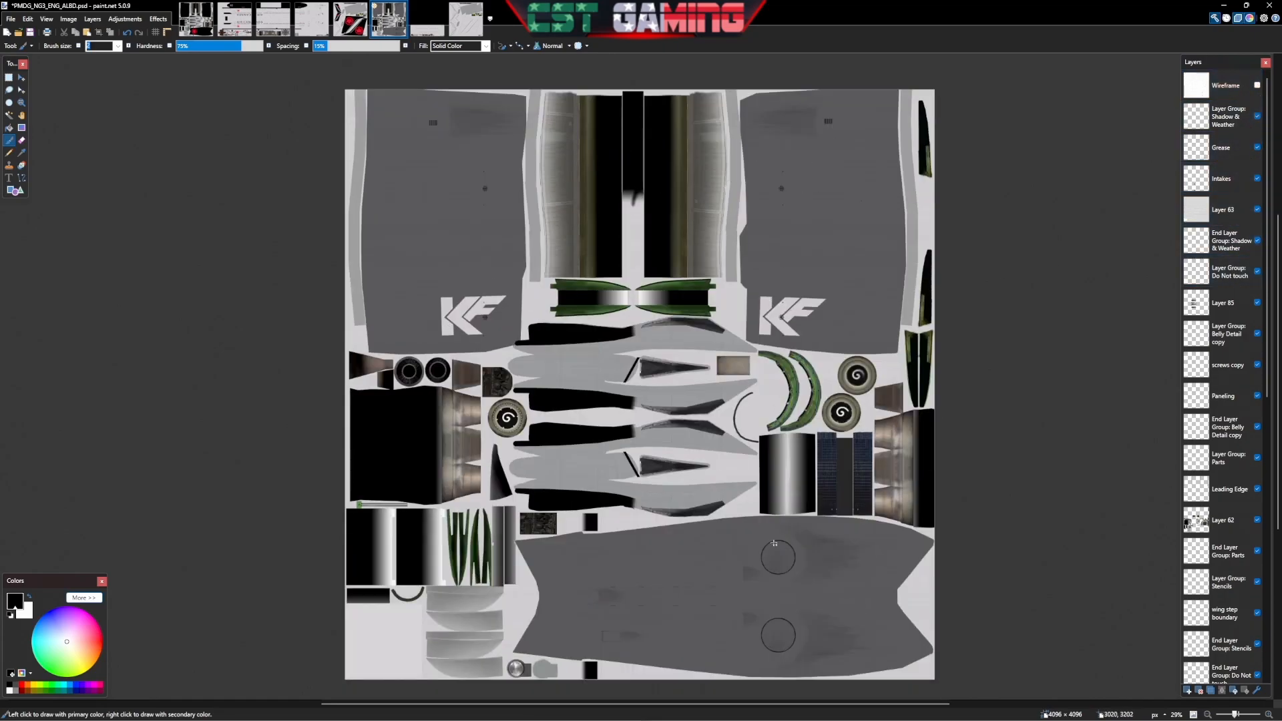
Compare the livery's engine texture with the engine template, and select Layer 103 in the template
left_click(196, 18)
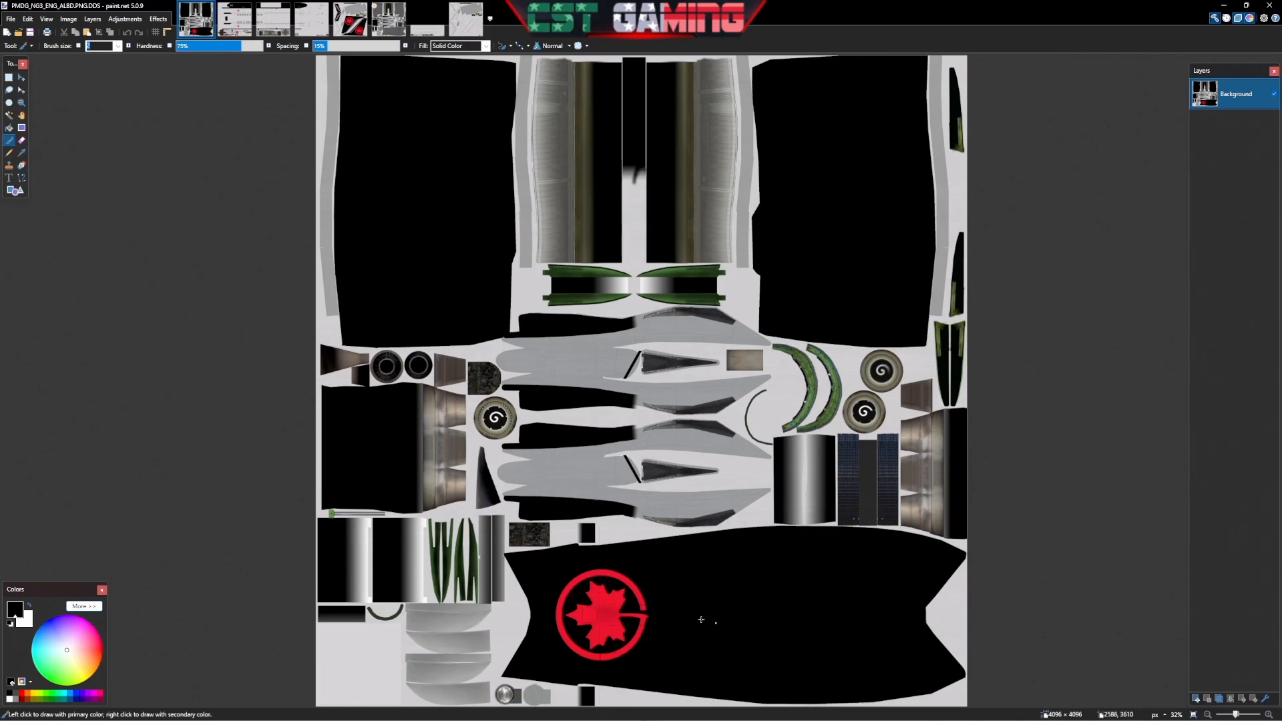
left_click(388, 18)
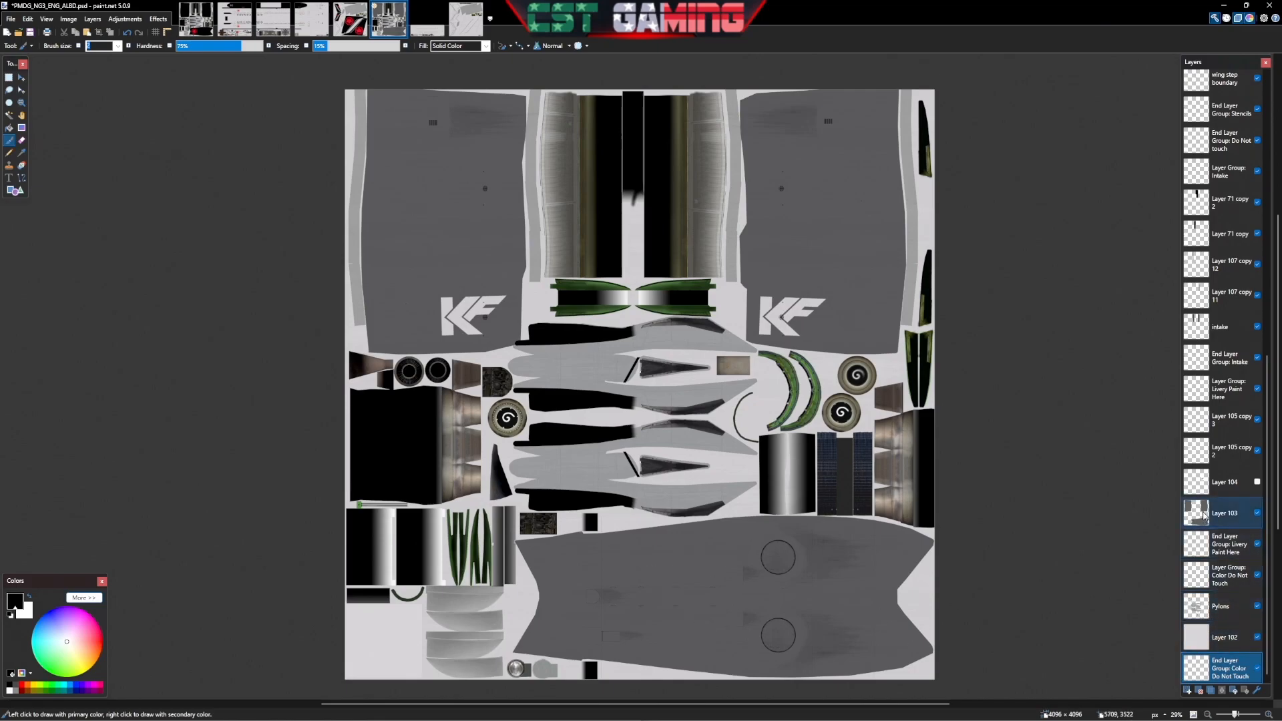
left_click(1235, 512)
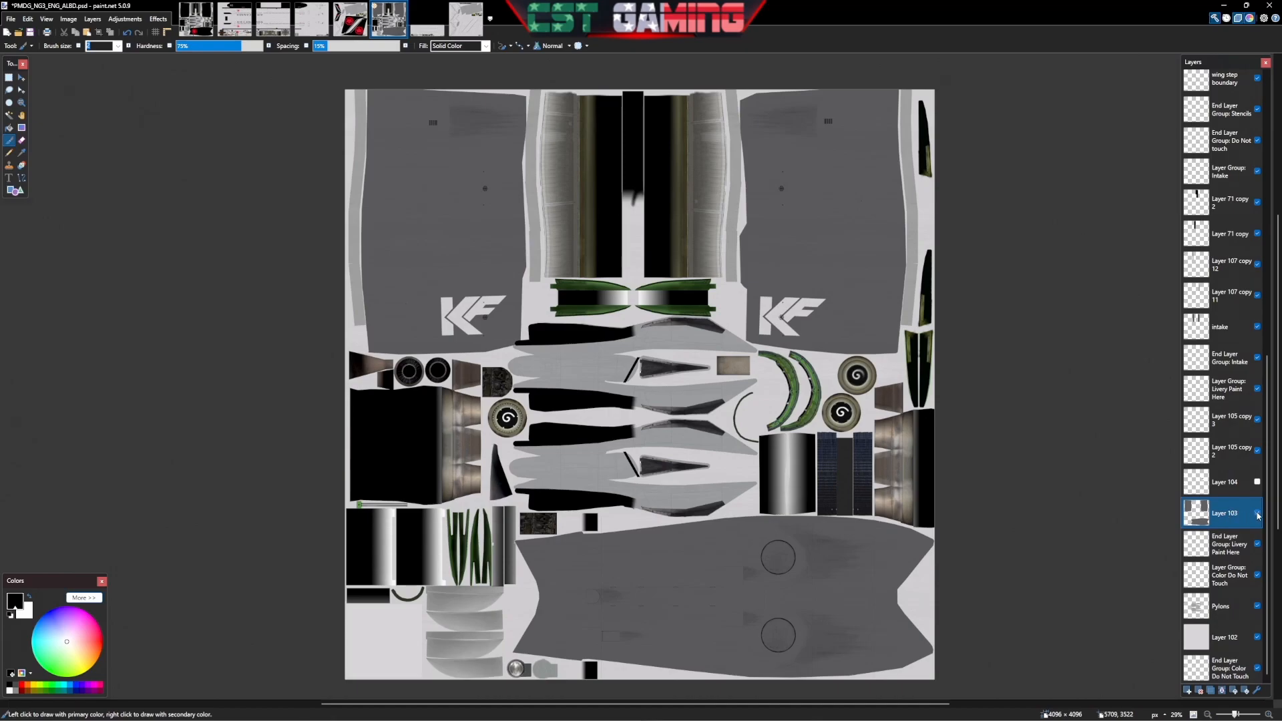
Toggle the visibility of Layer 103 repeatedly to check which engine panels it colours, leaving it shown
left_click(1257, 513)
left_click(1257, 512)
left_click(1257, 512)
left_click(1257, 513)
left_click(1257, 512)
left_click(1257, 512)
Fill the two upper cowling panels and the large lower engine panel on Layer 103 with solid red
left_click(21, 684)
left_click(8, 127)
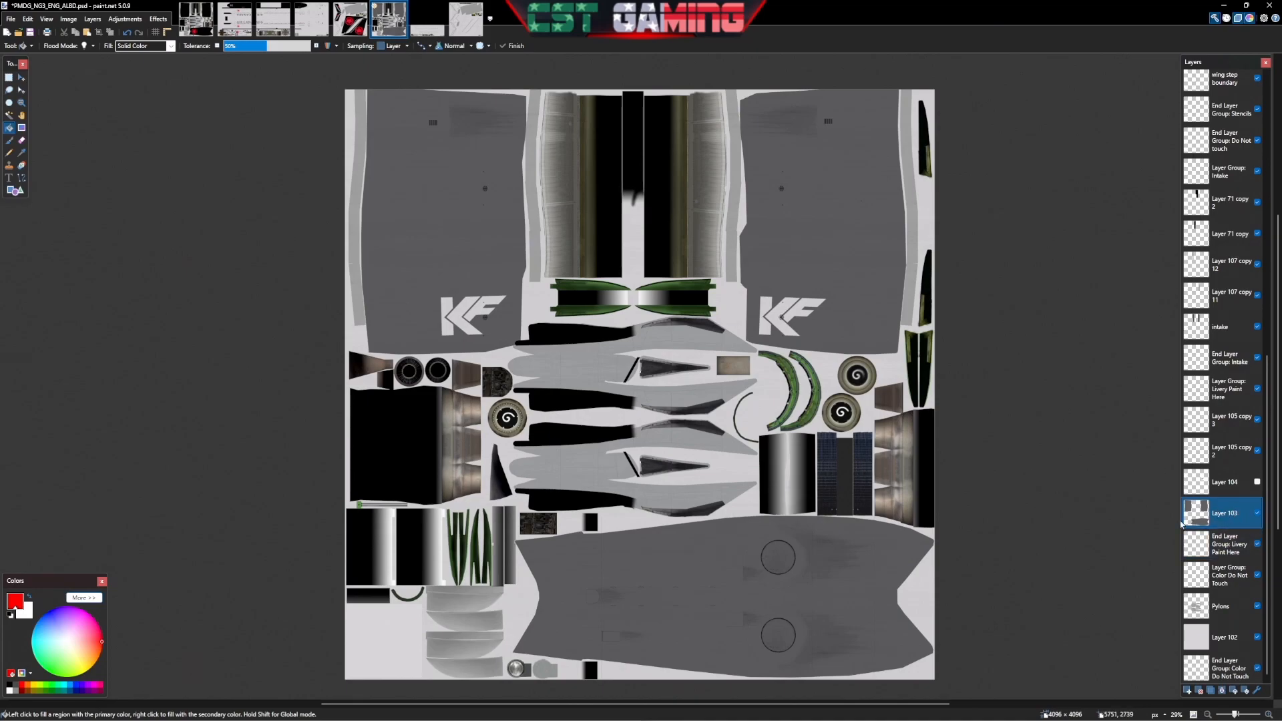
left_click(820, 208)
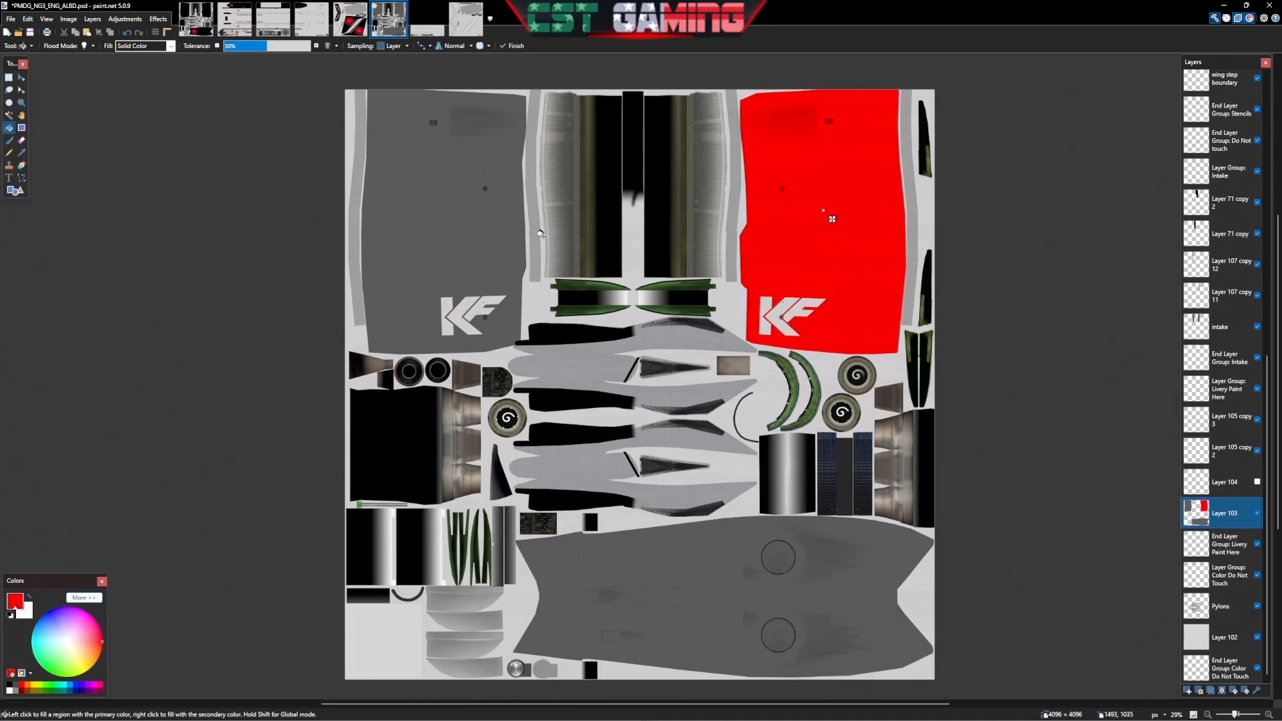
left_click(452, 227)
left_click(656, 611)
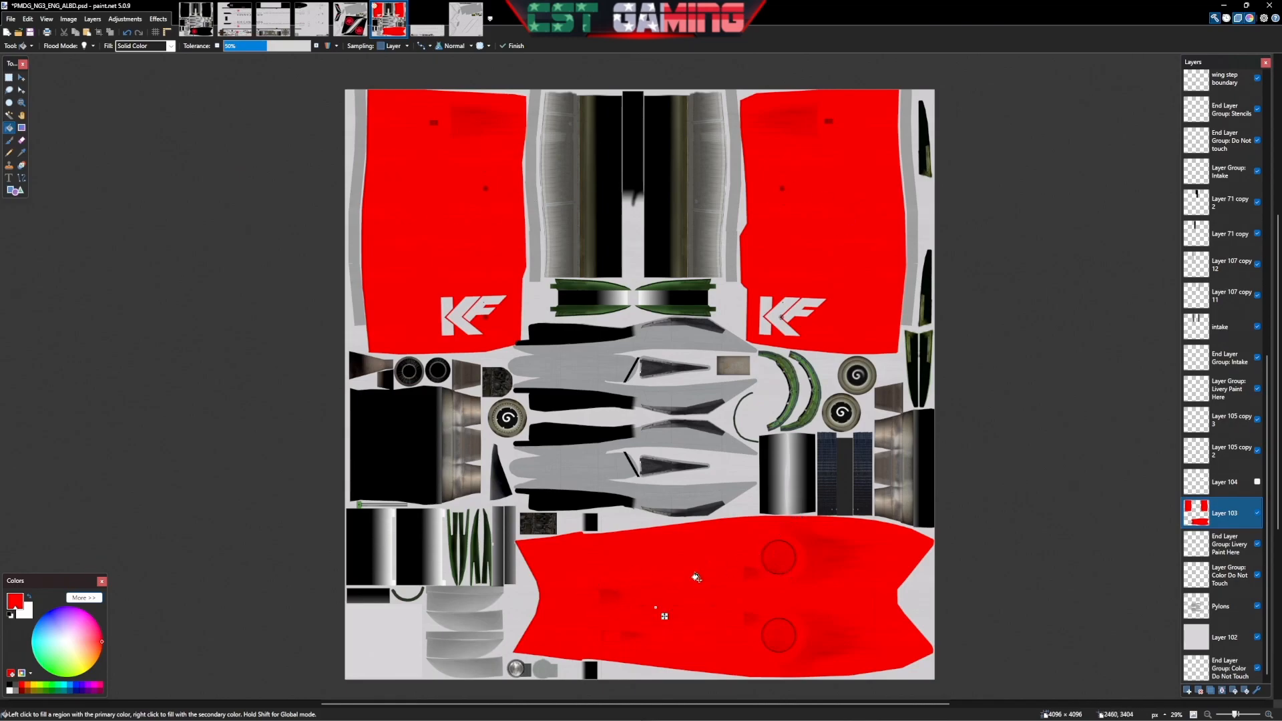
Inspect the red lower panel up close and compare it with the maple leaf panel in the livery's engine texture
scroll(696, 577, "up", 5)
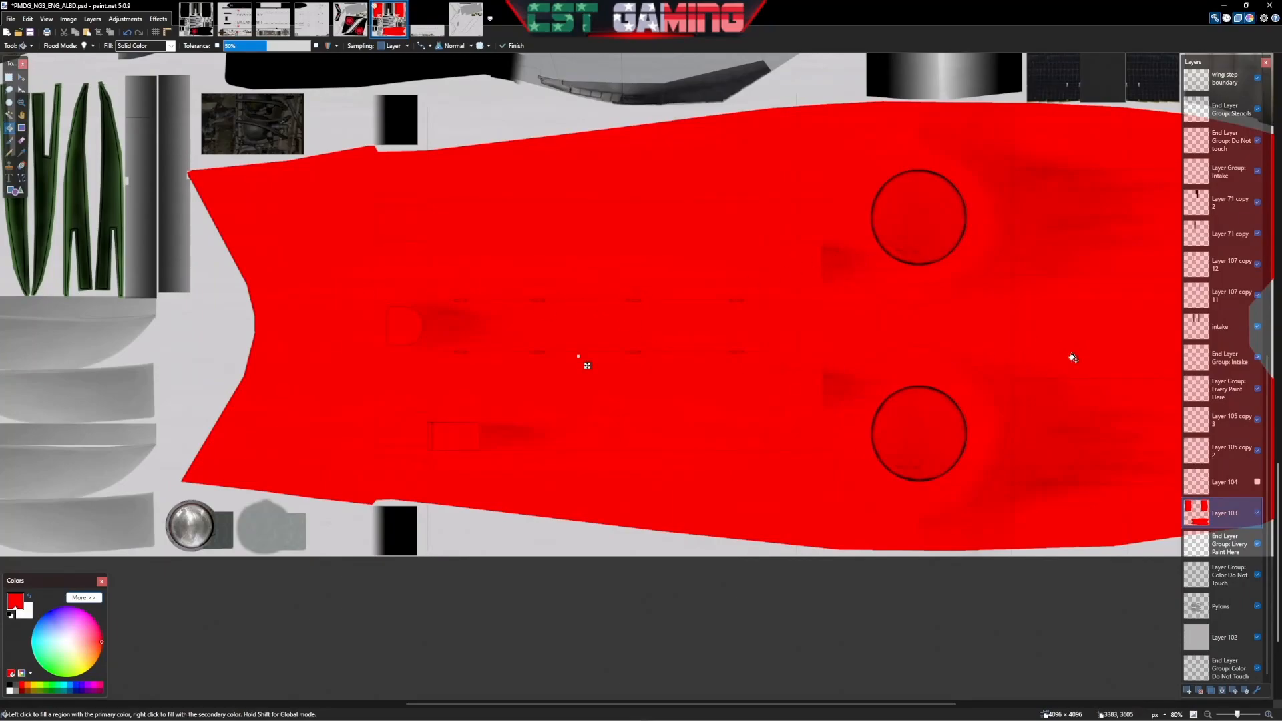
scroll(718, 259, "down", 5)
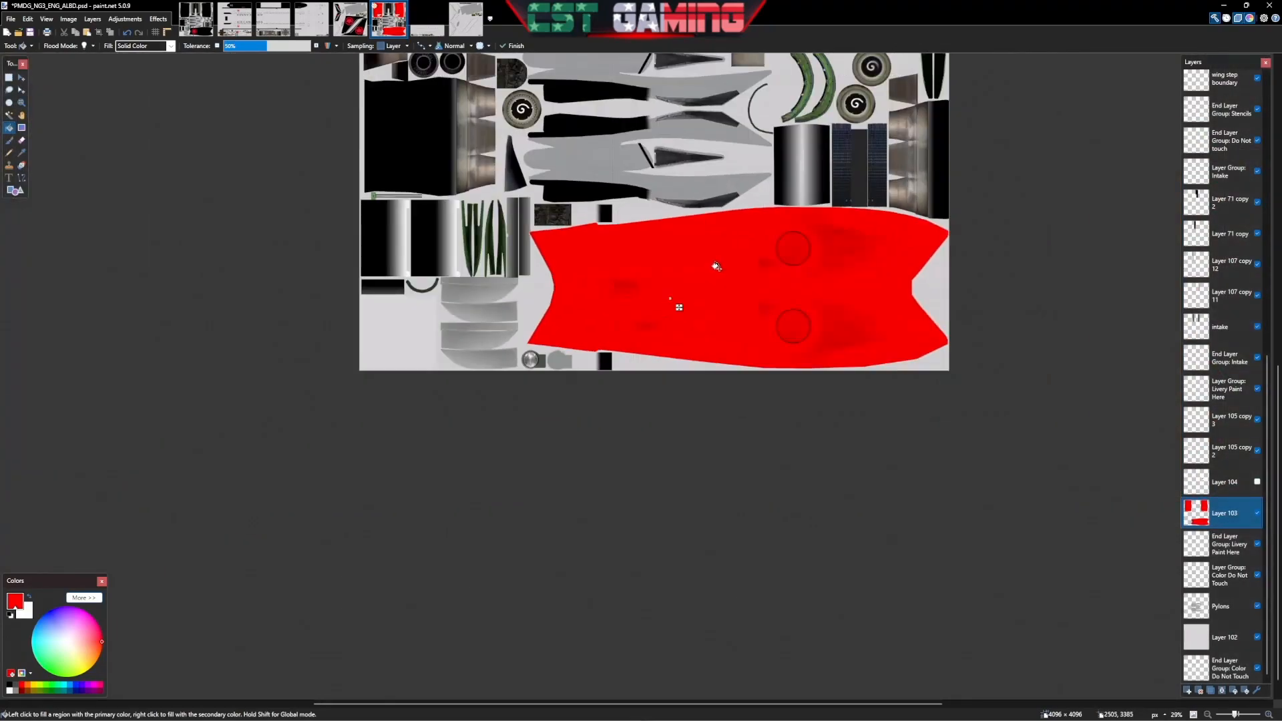
scroll(718, 266, "up", 4)
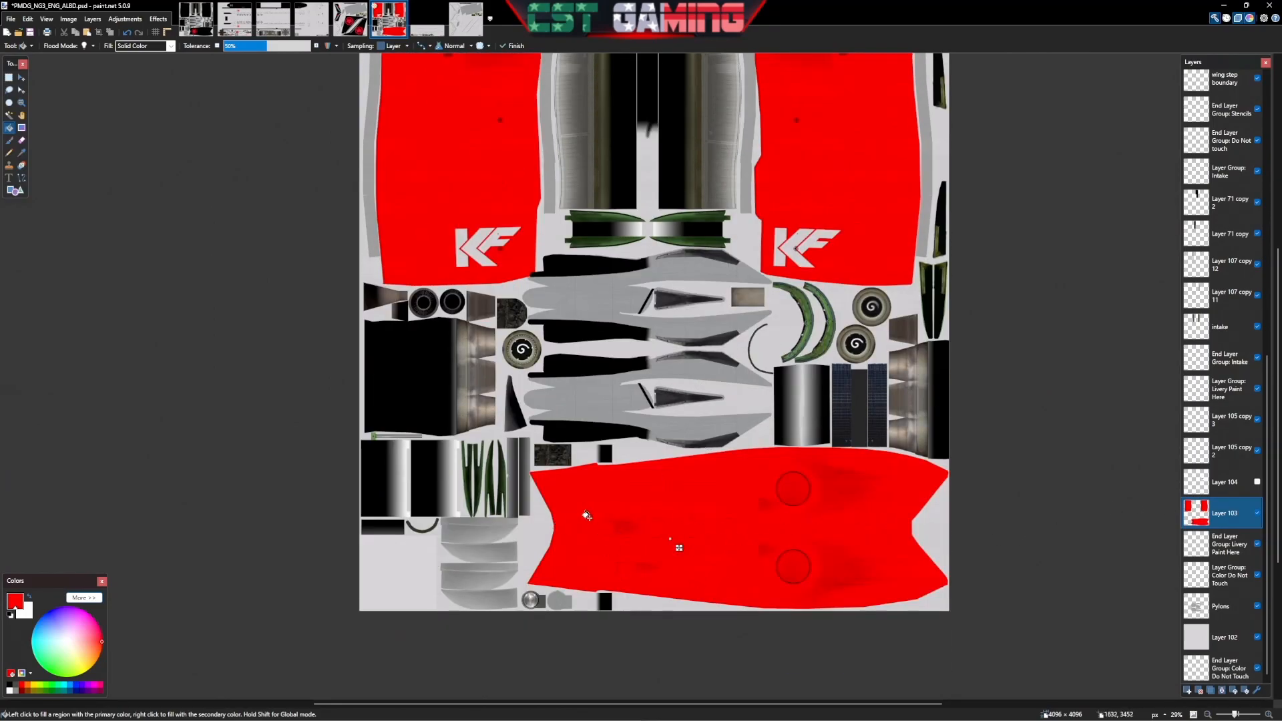
left_click(197, 17)
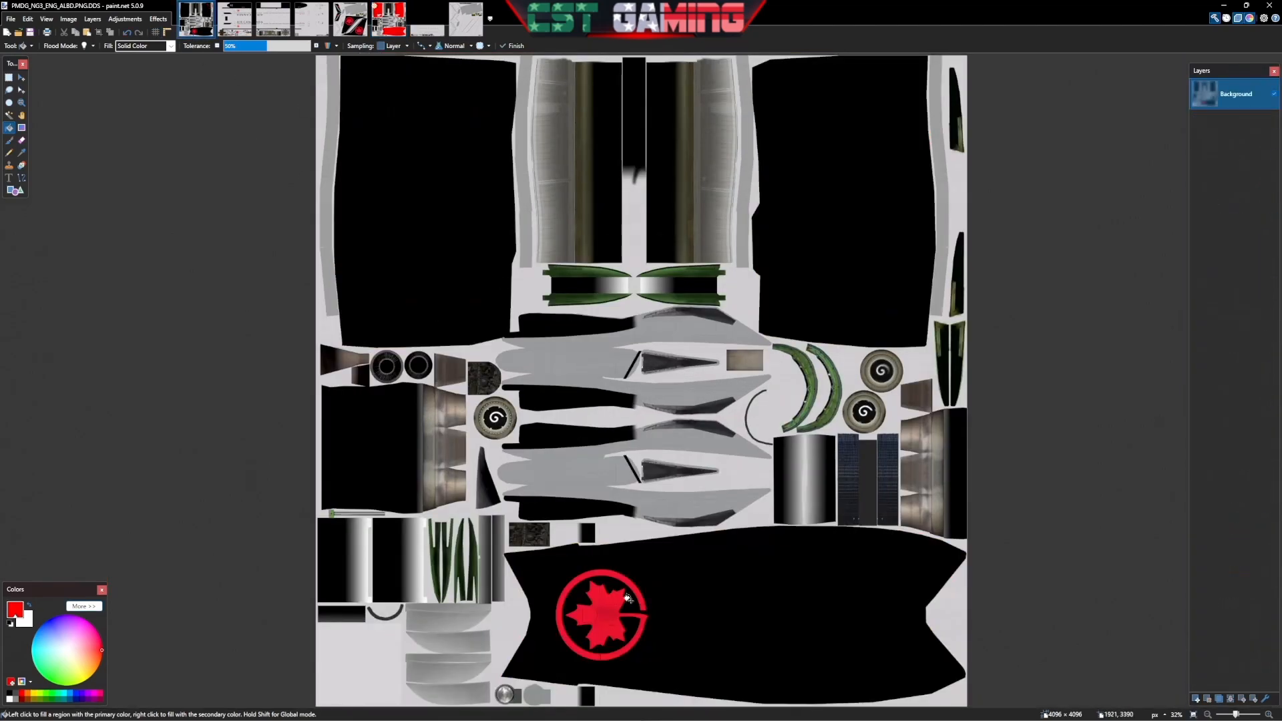
left_click(391, 18)
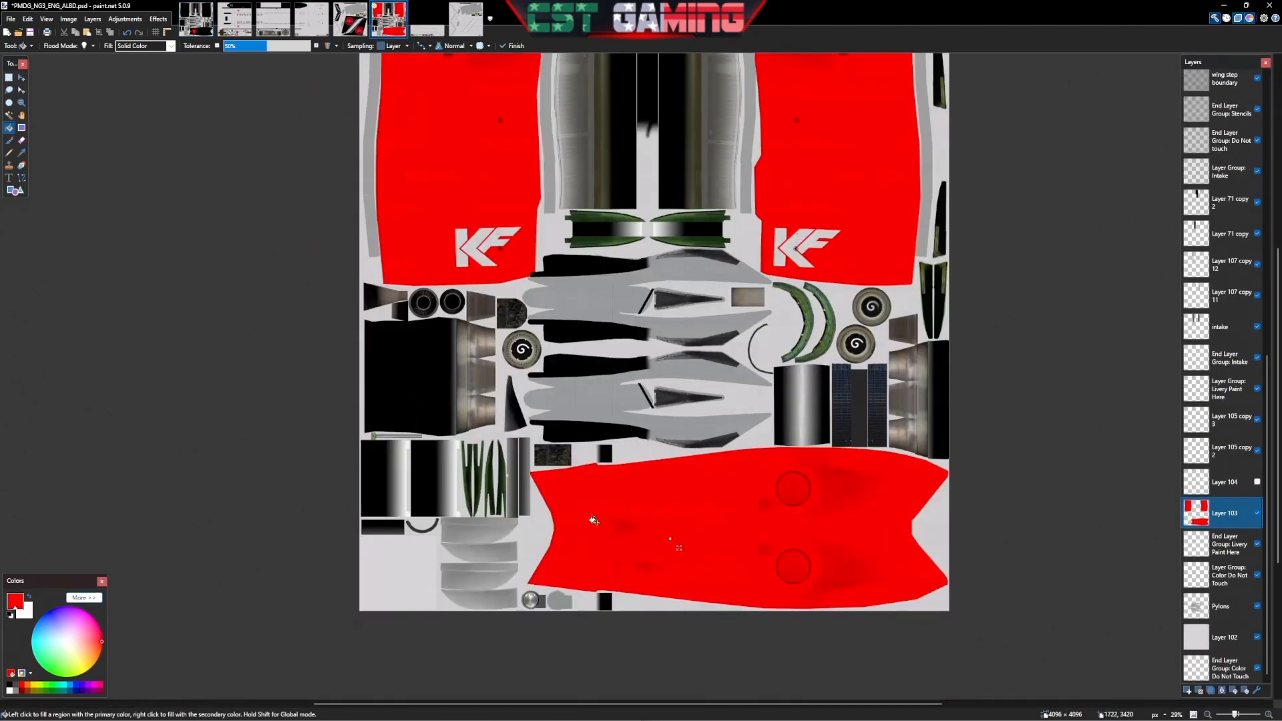
scroll(654, 537, "down", 3)
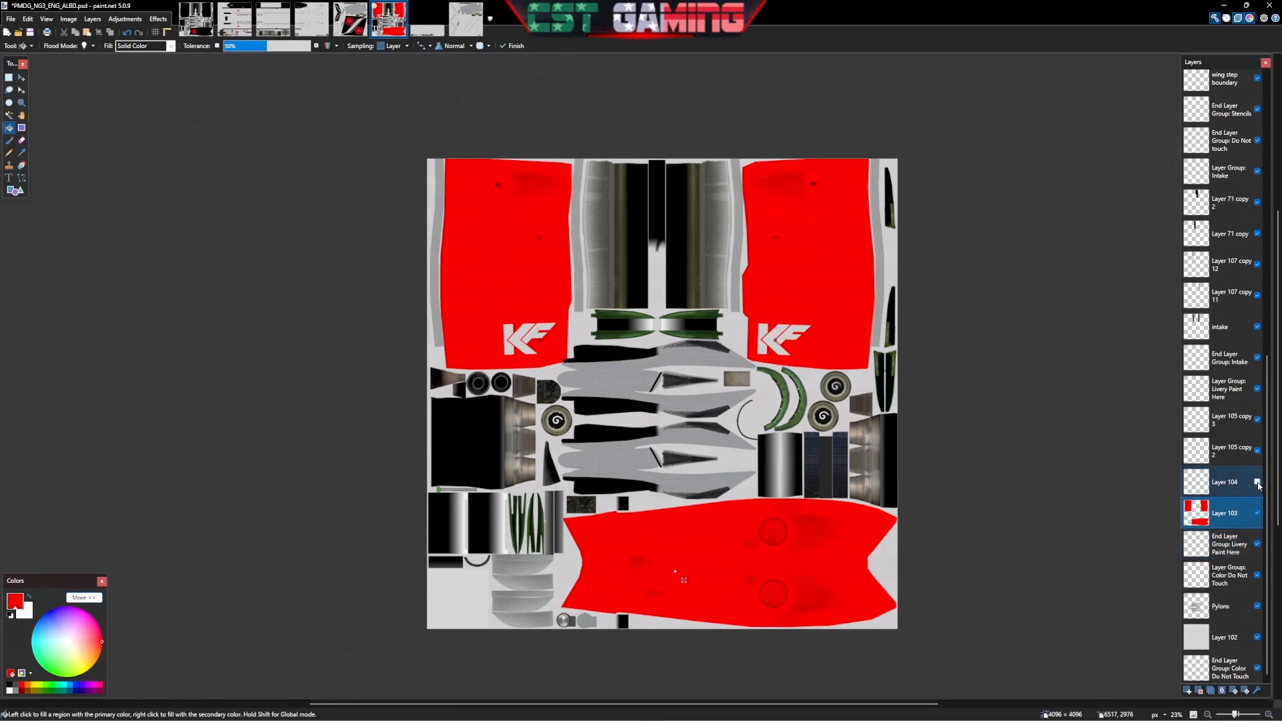
Toggle Layer 105 copy 2 and Layer 105 copy 3 to check which KF logo each holds, leaving both shown
left_click(1257, 451)
left_click(1257, 451)
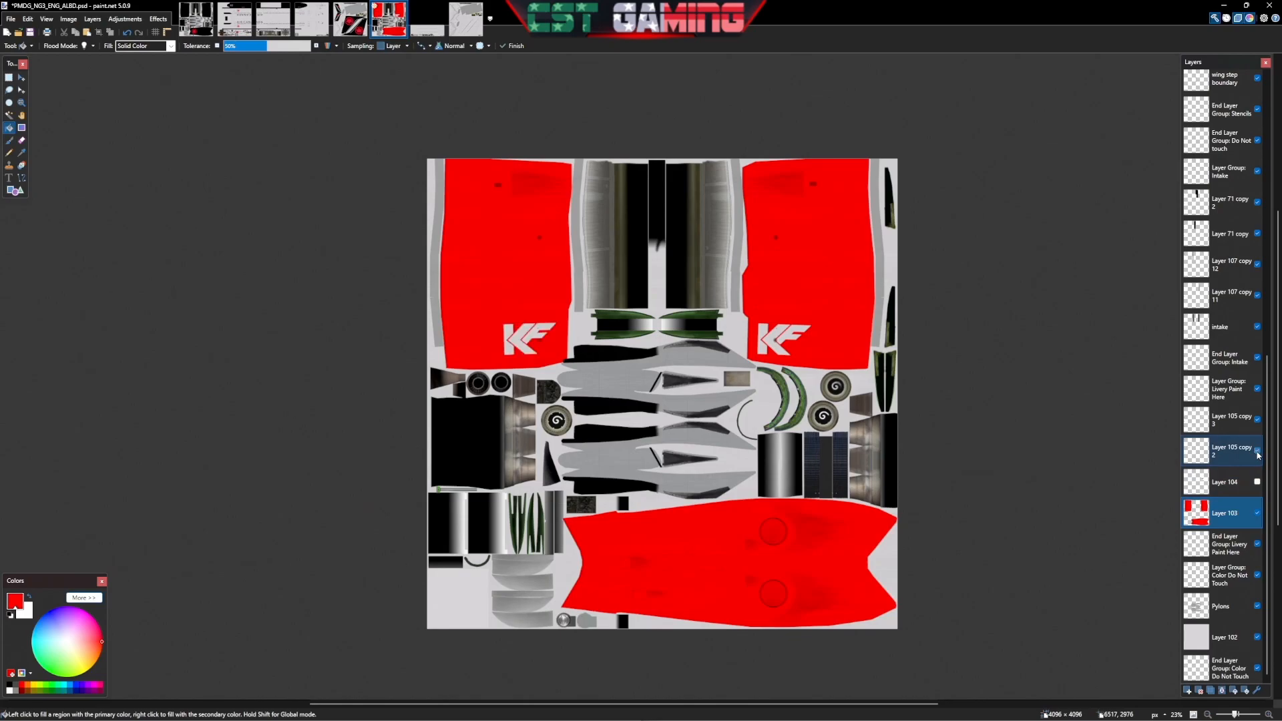
left_click(1257, 451)
left_click(1257, 420)
left_click(1257, 420)
left_click(1257, 420)
left_click(1257, 420)
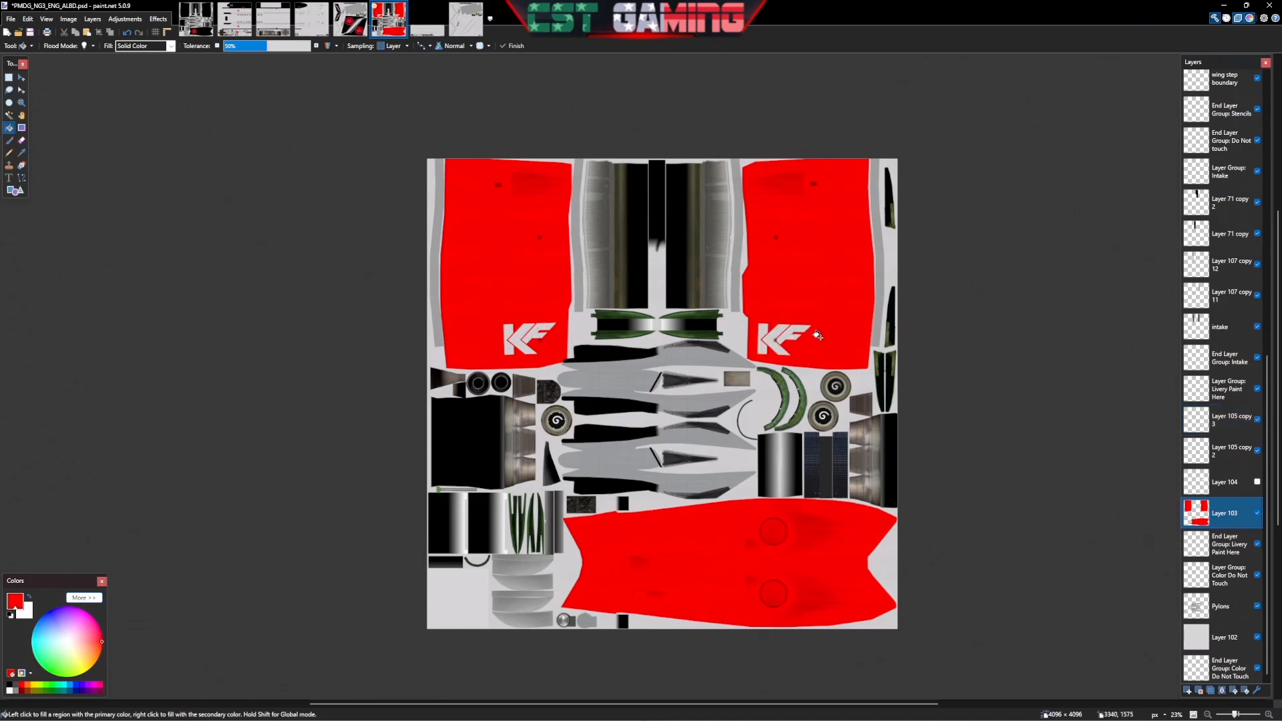
left_click(1257, 420)
left_click(1257, 420)
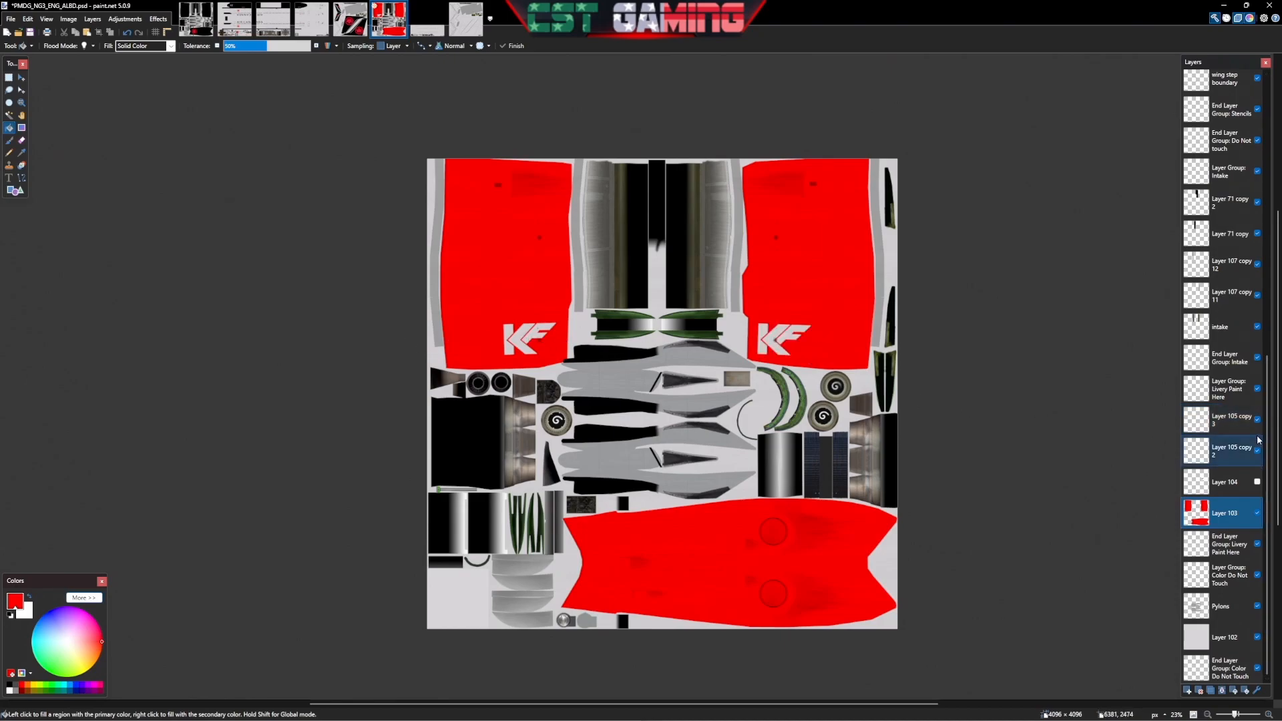
left_click(1257, 452)
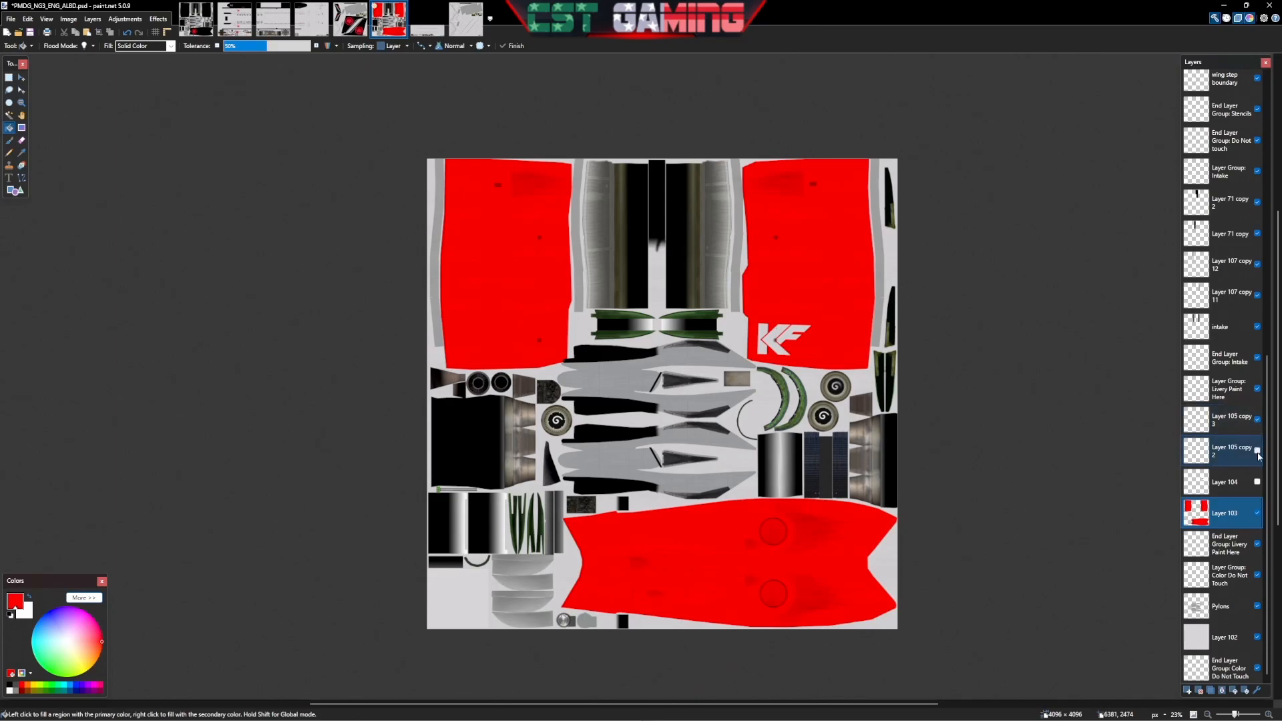
left_click(1257, 451)
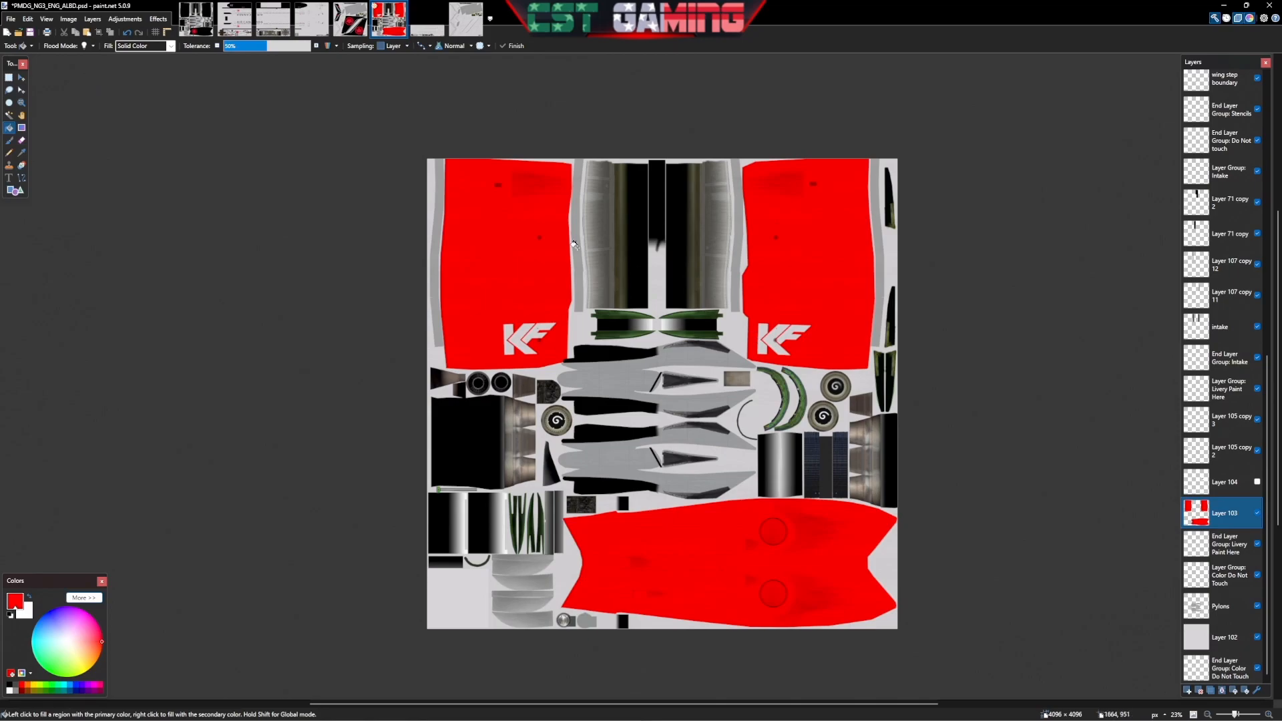
Review the livery's original engine texture once more, and return to the red engine template
left_click(195, 18)
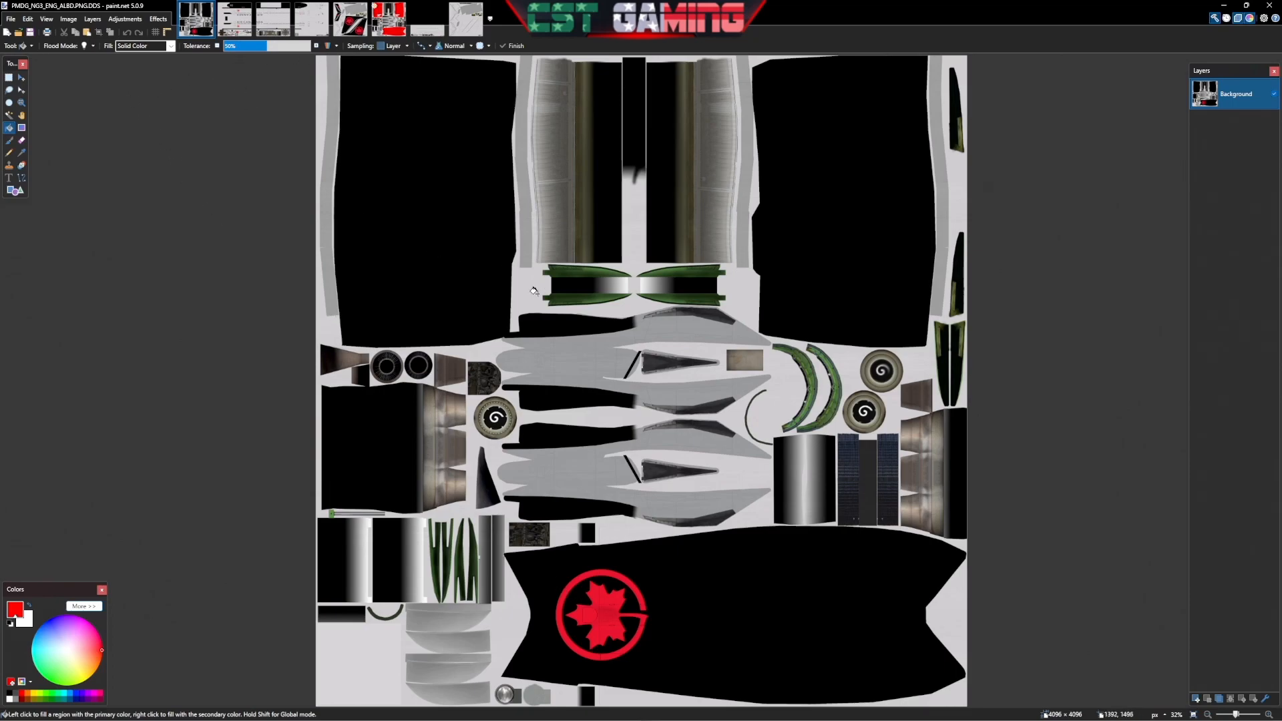
left_click(396, 22)
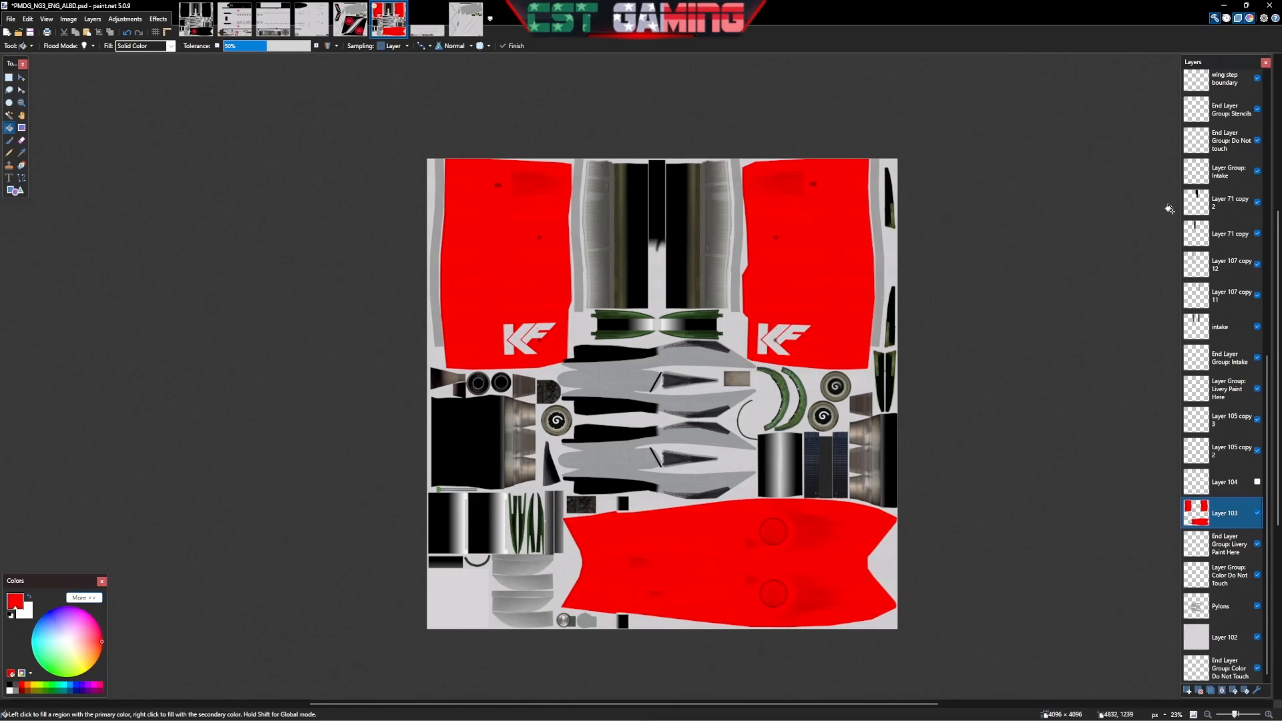
scroll(1210, 247, "down", 2)
scroll(1211, 250, "up", 2)
Start saving the engine template as a DirectDraw Surface (DDS) file in the CST Tutorial livery's texture.AC folder
left_click(10, 19)
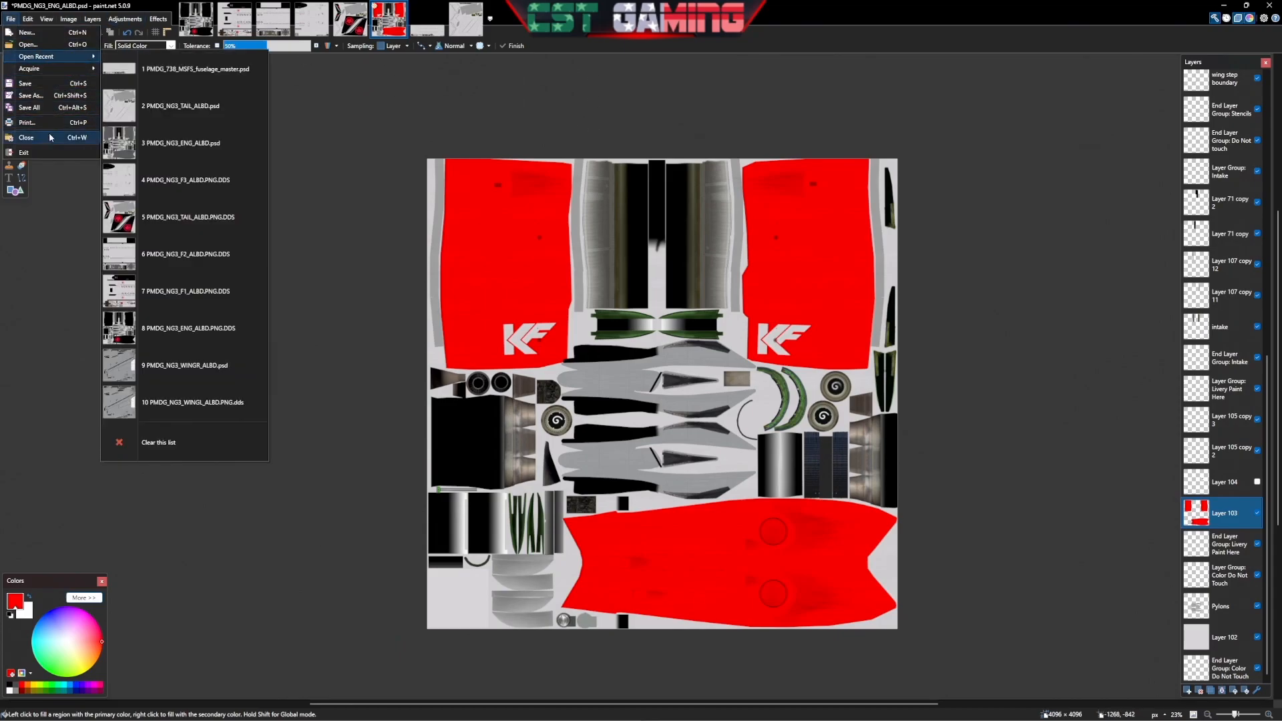
left_click(30, 96)
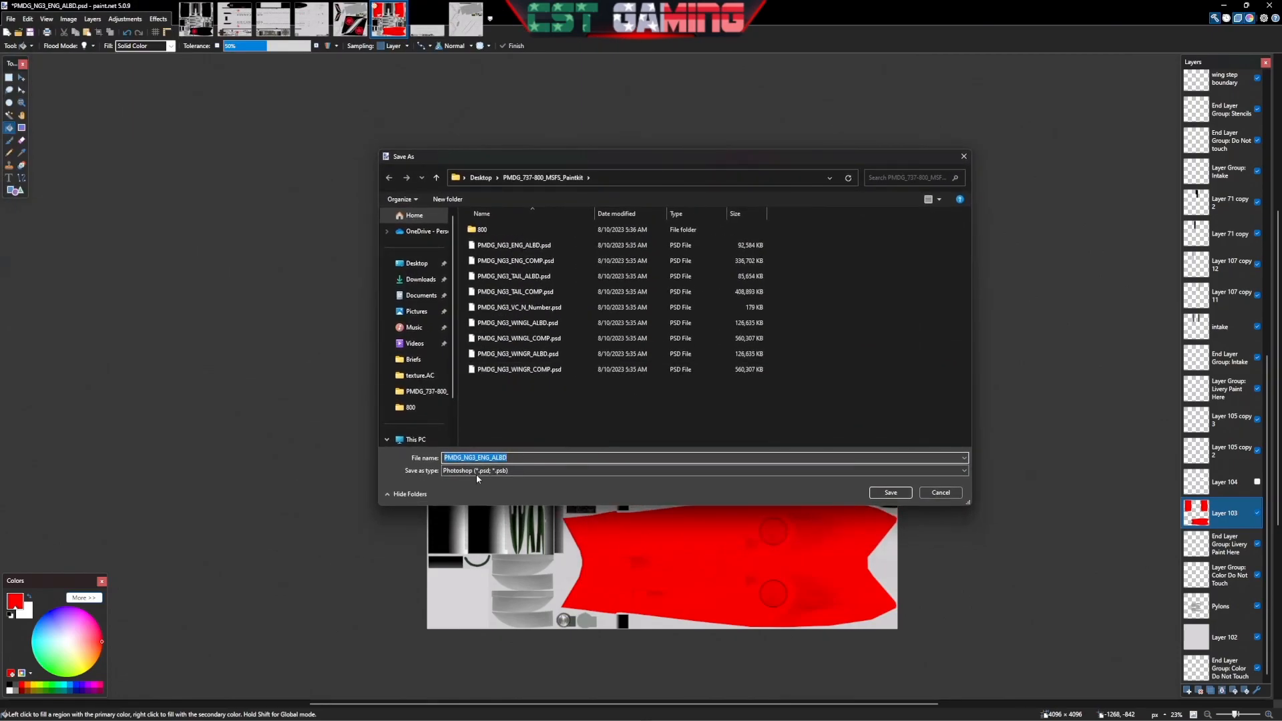
left_click(500, 474)
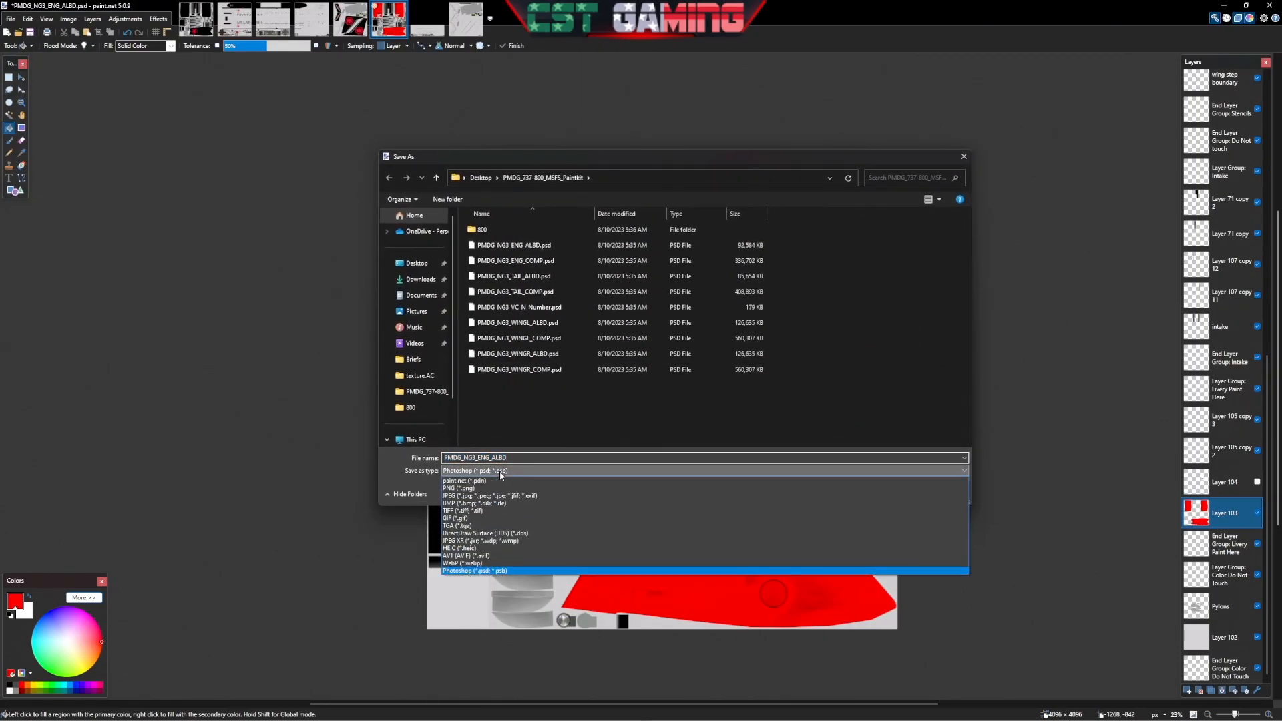
left_click(505, 533)
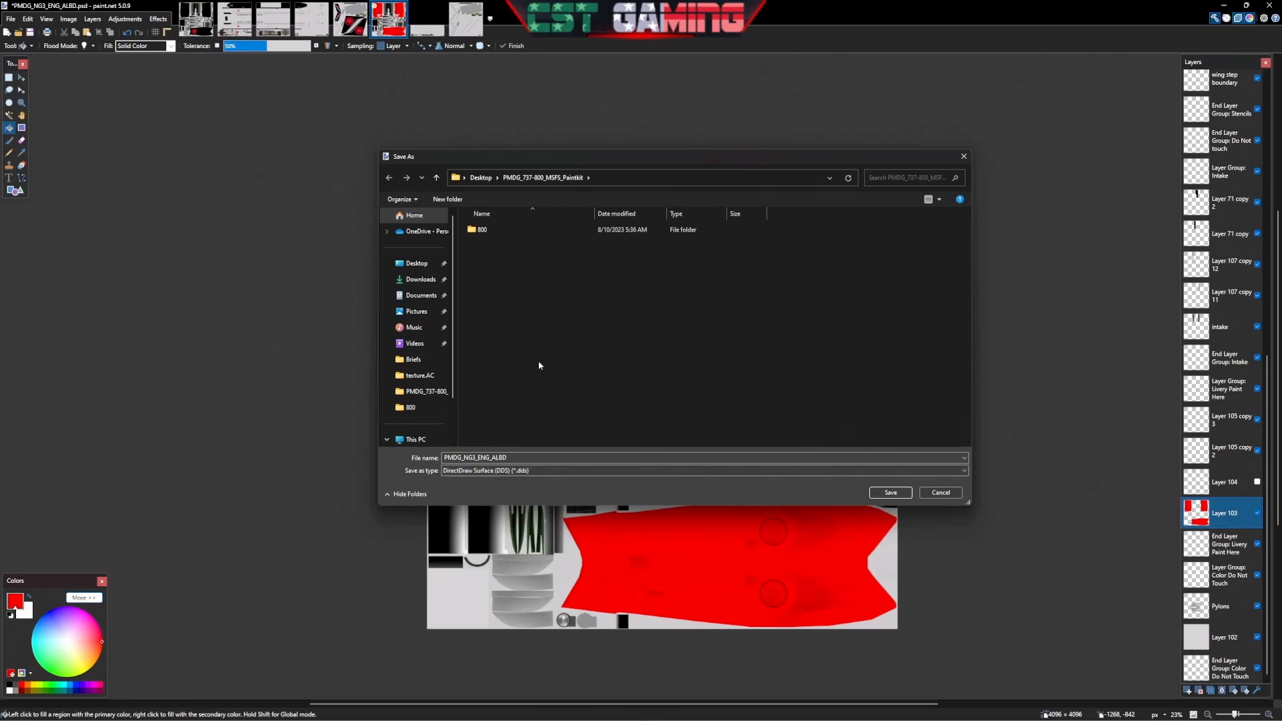
left_click(416, 263)
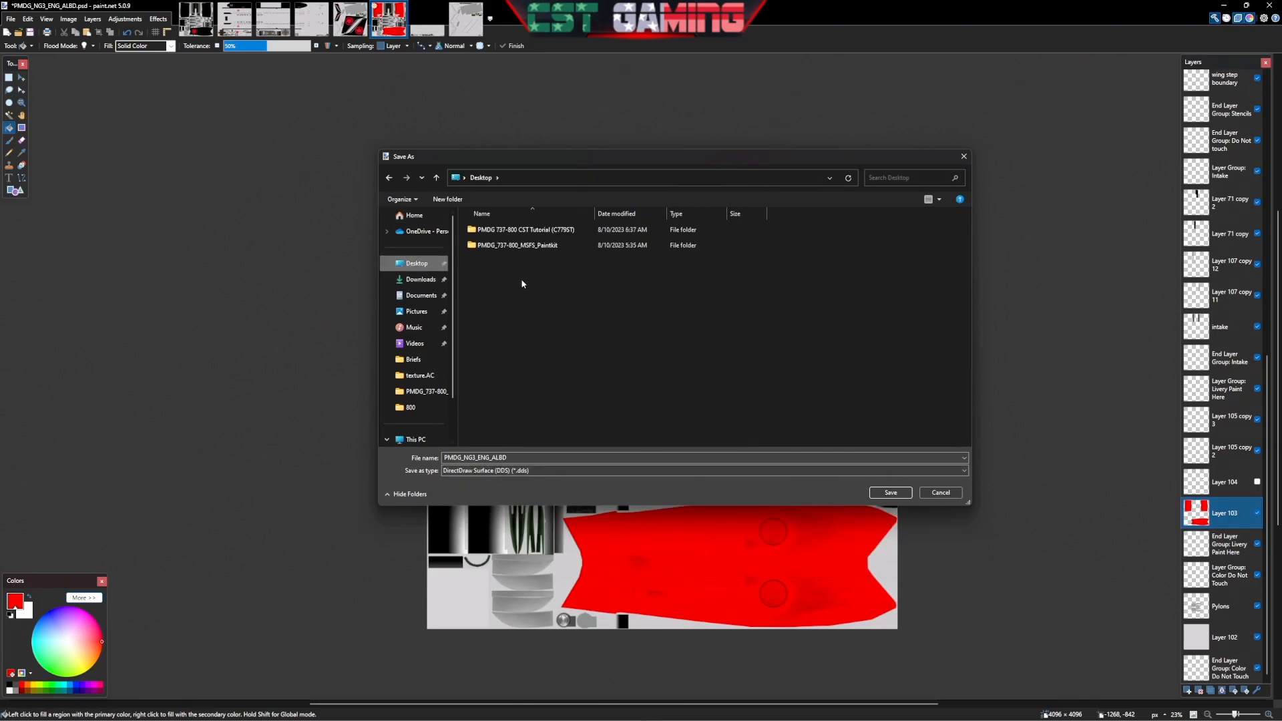
double_click(524, 231)
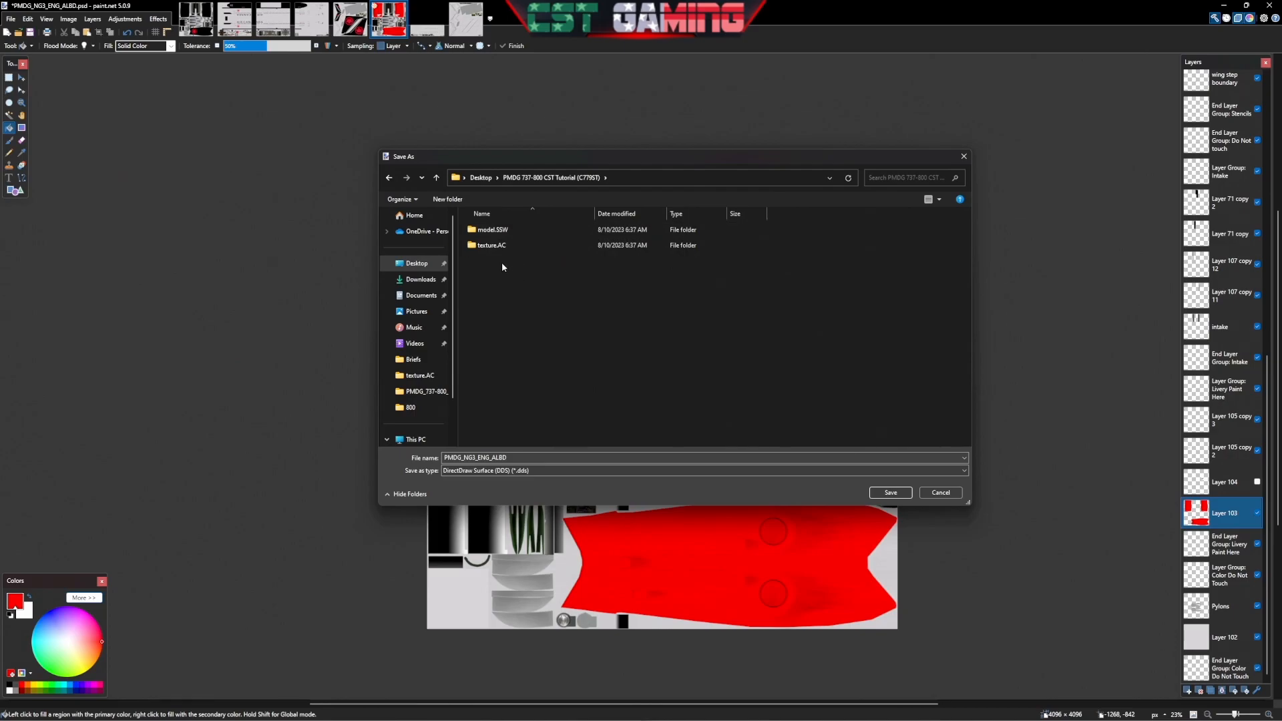
double_click(492, 245)
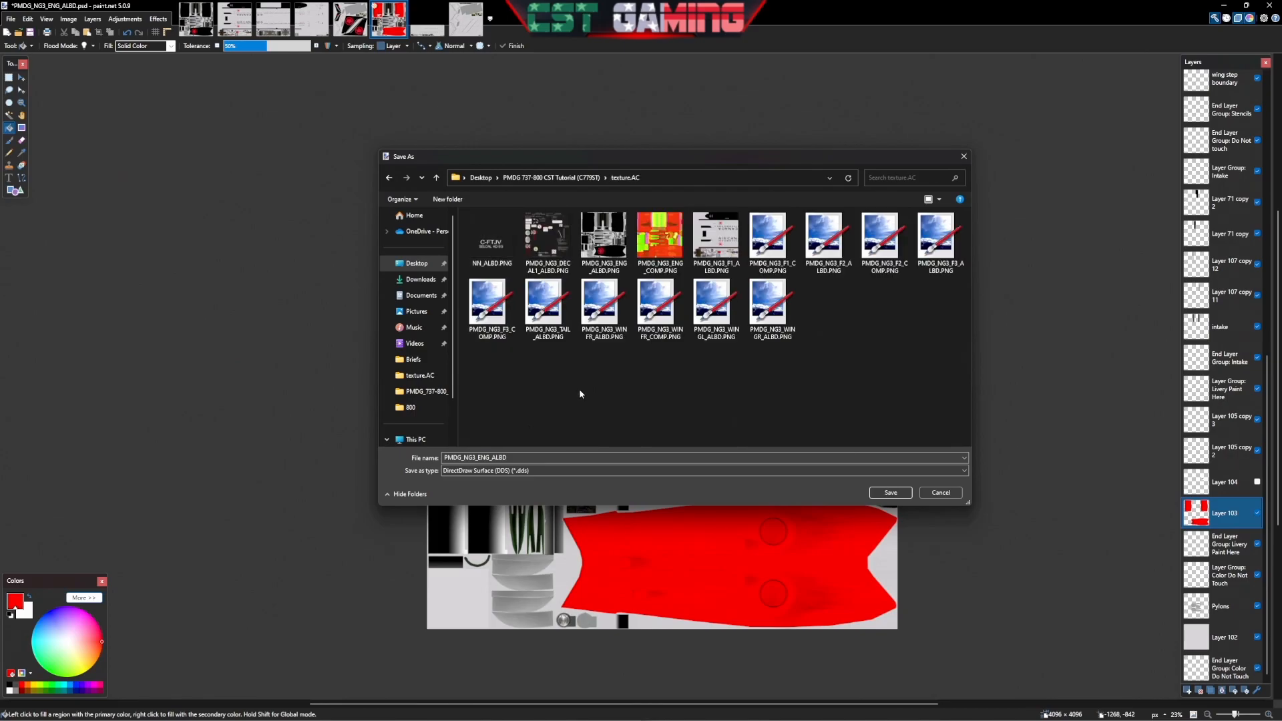
Replace the existing PMDG_NG3_ENG_ALBD.PNG.DDS with the template, using BC1 (Linear, DXT1) compression and flattening the image
left_click(604, 239)
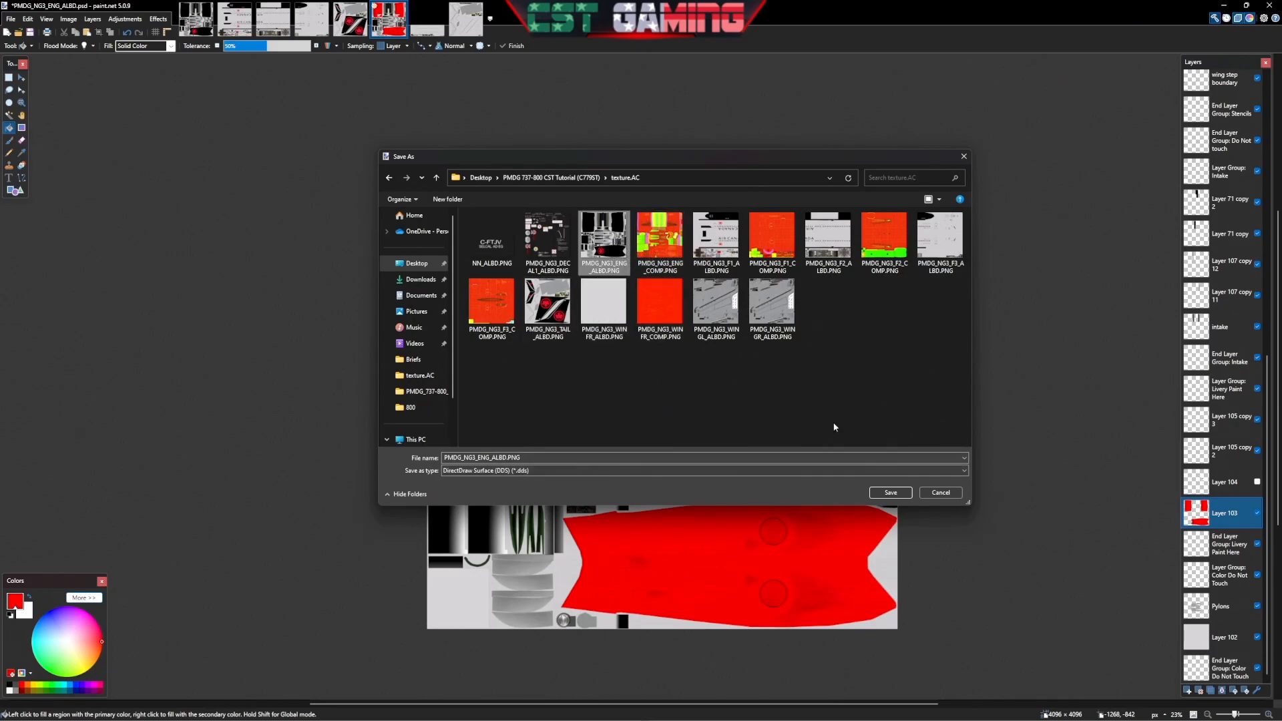
left_click(891, 493)
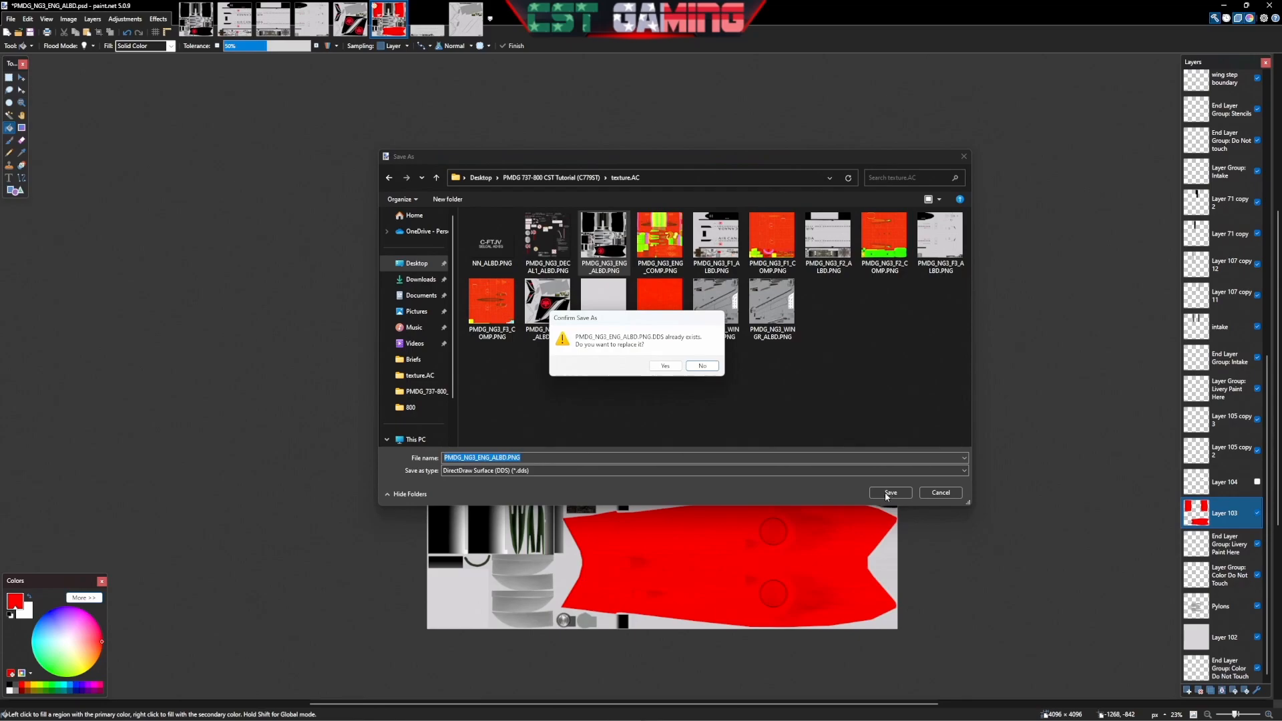
left_click(666, 365)
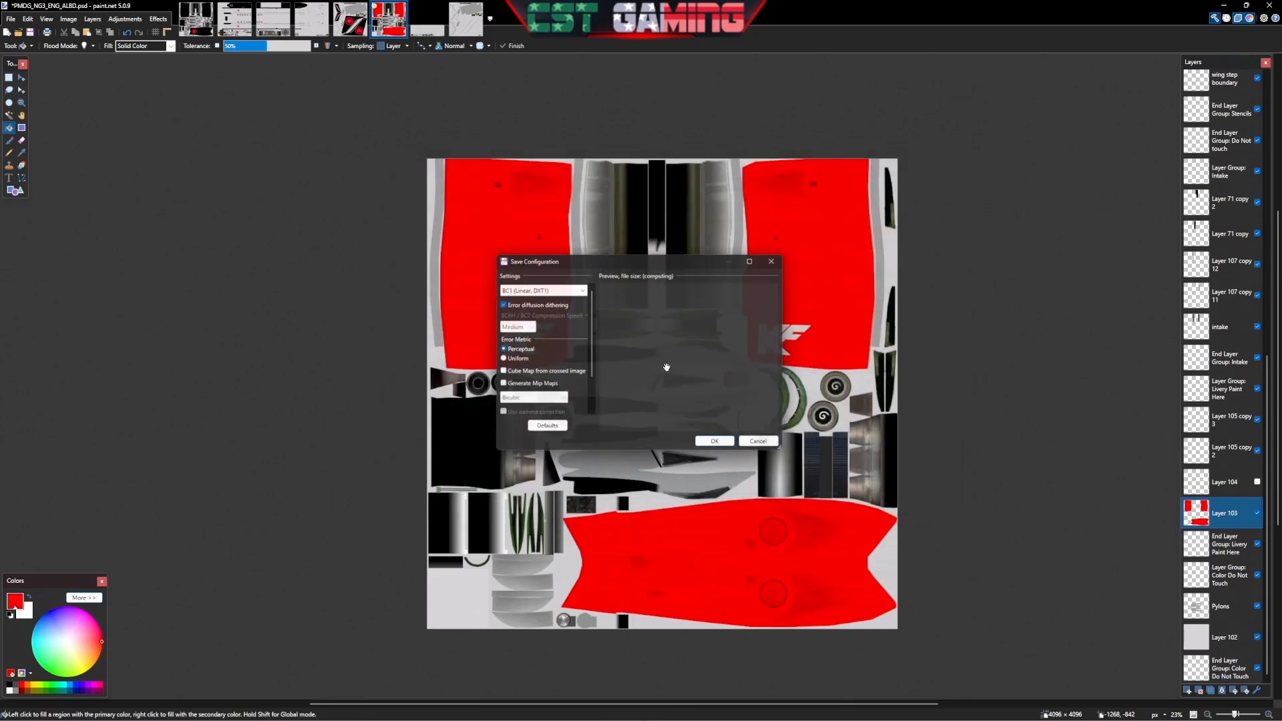
left_click(717, 447)
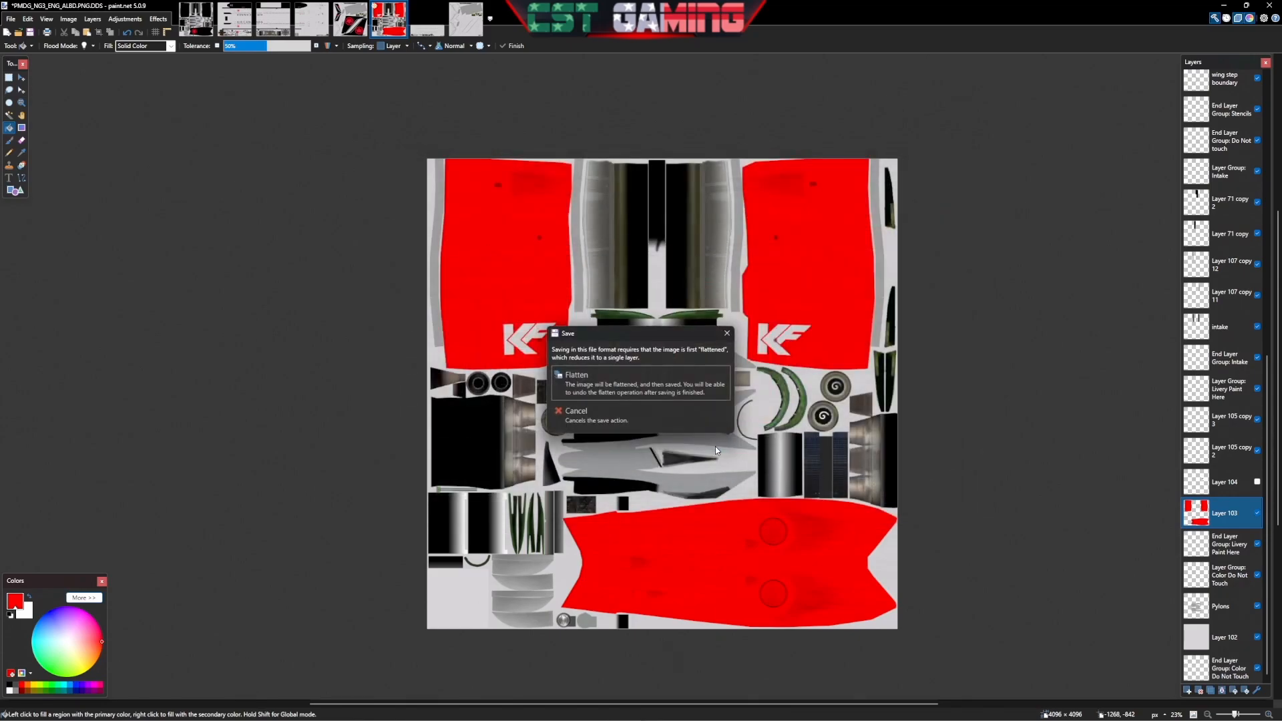
left_click(615, 384)
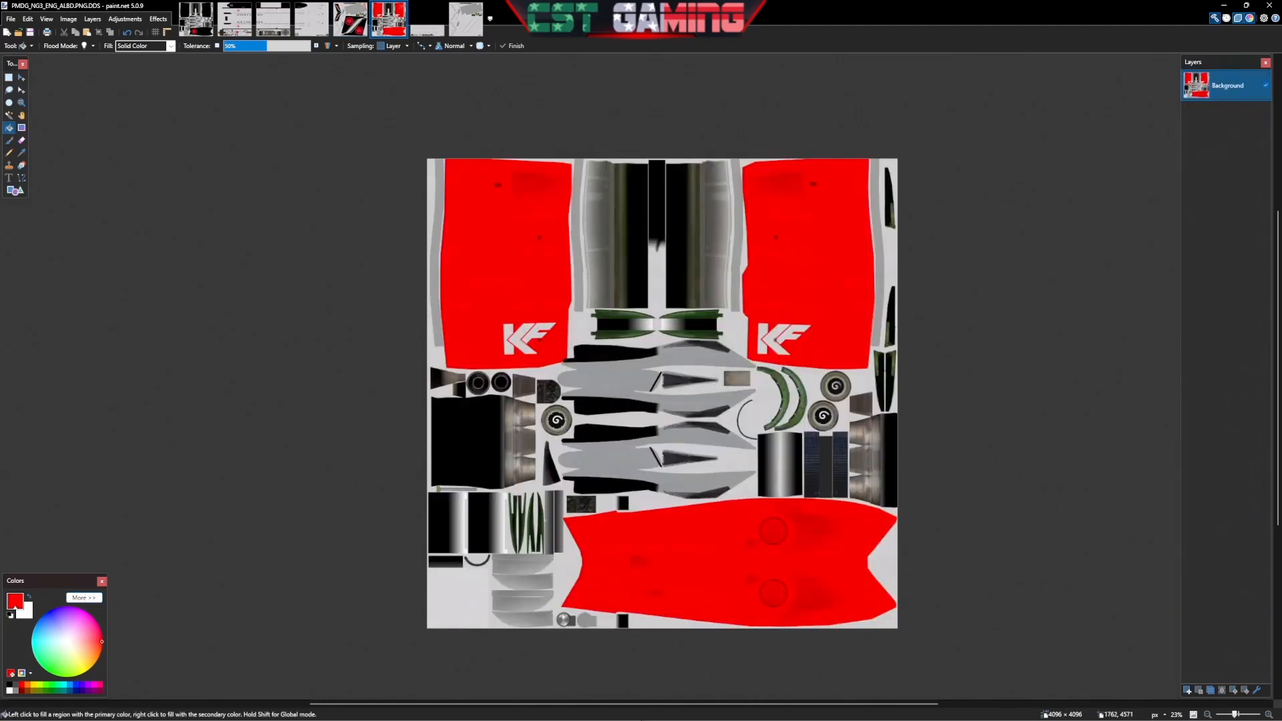
Close the outdated engine texture with the maple leaf logo
mouse_move(584, 718)
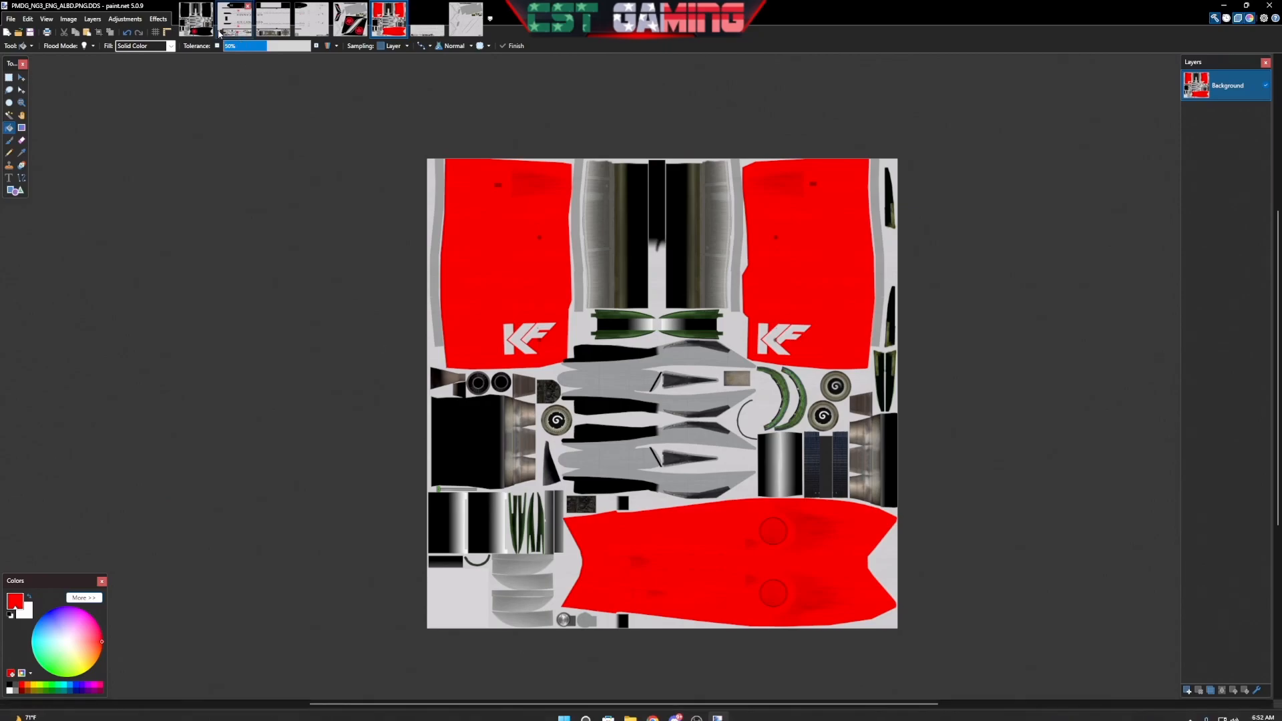
left_click(204, 13)
left_click(209, 10)
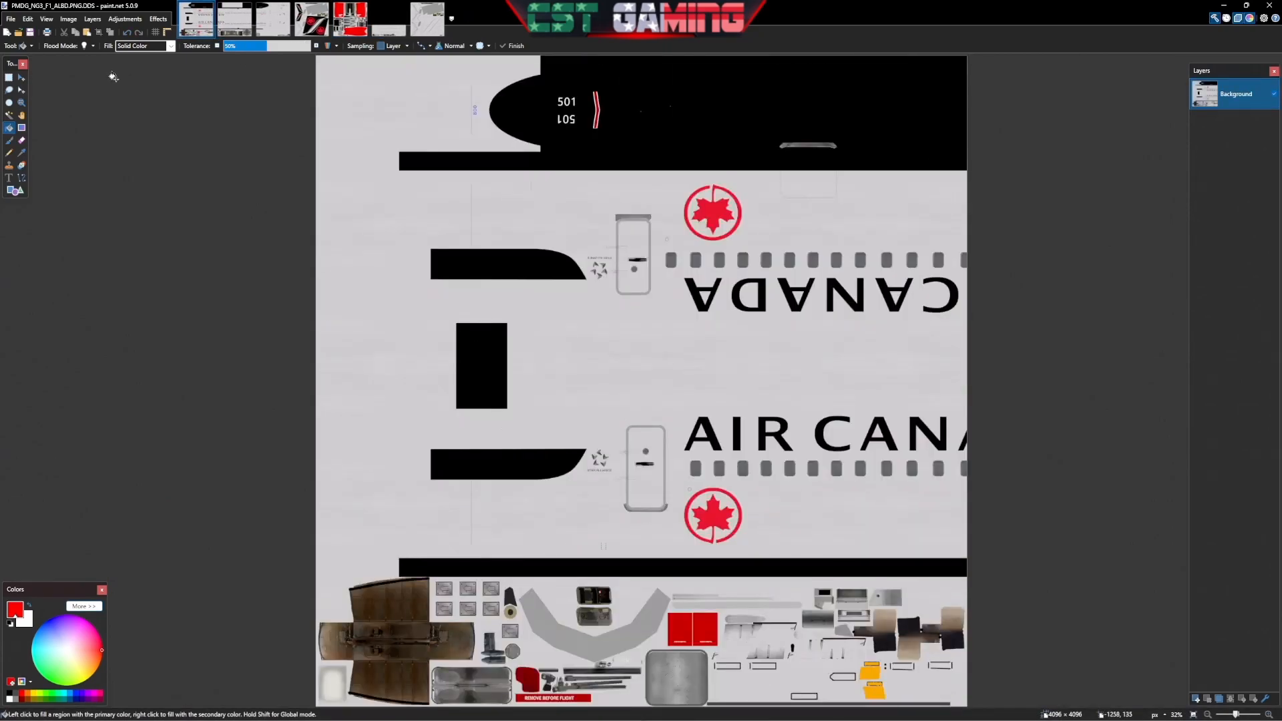
Open the saved PMDG_NG3_ENG_ALBD.PNG texture from the texture.AC folder to check its red panels, and close it again
left_click(10, 19)
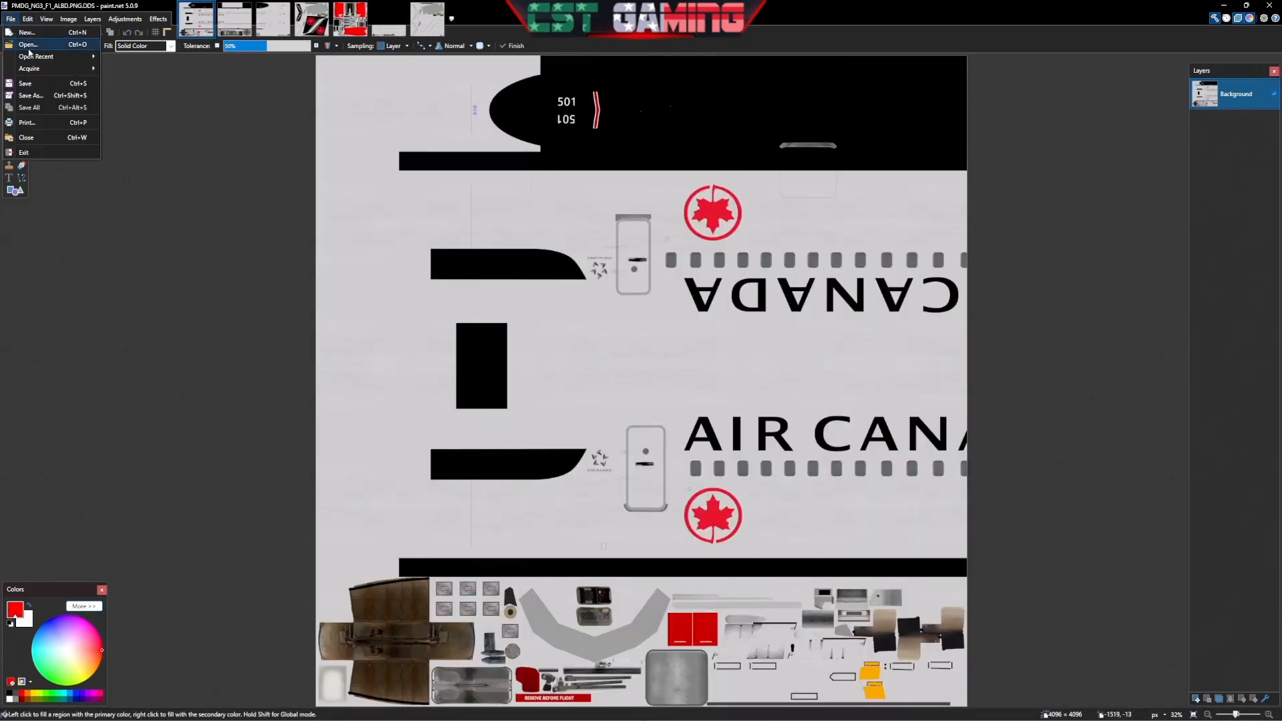
left_click(28, 45)
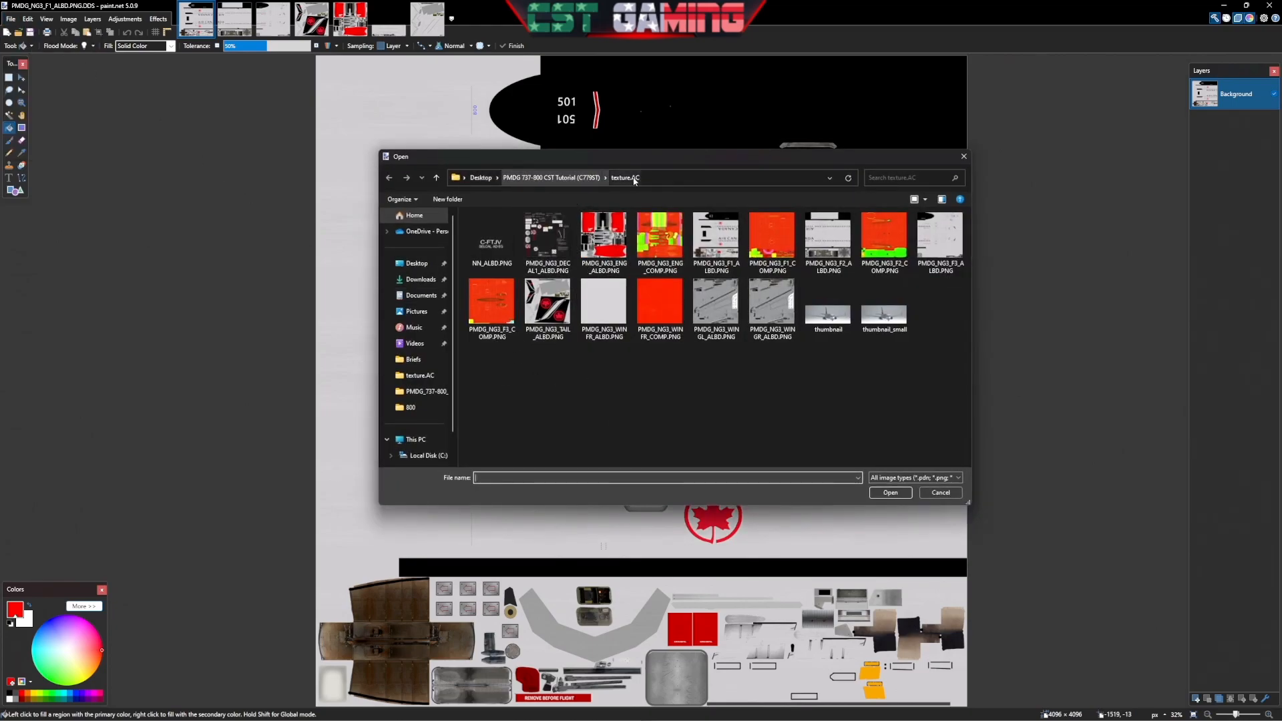
left_click(601, 238)
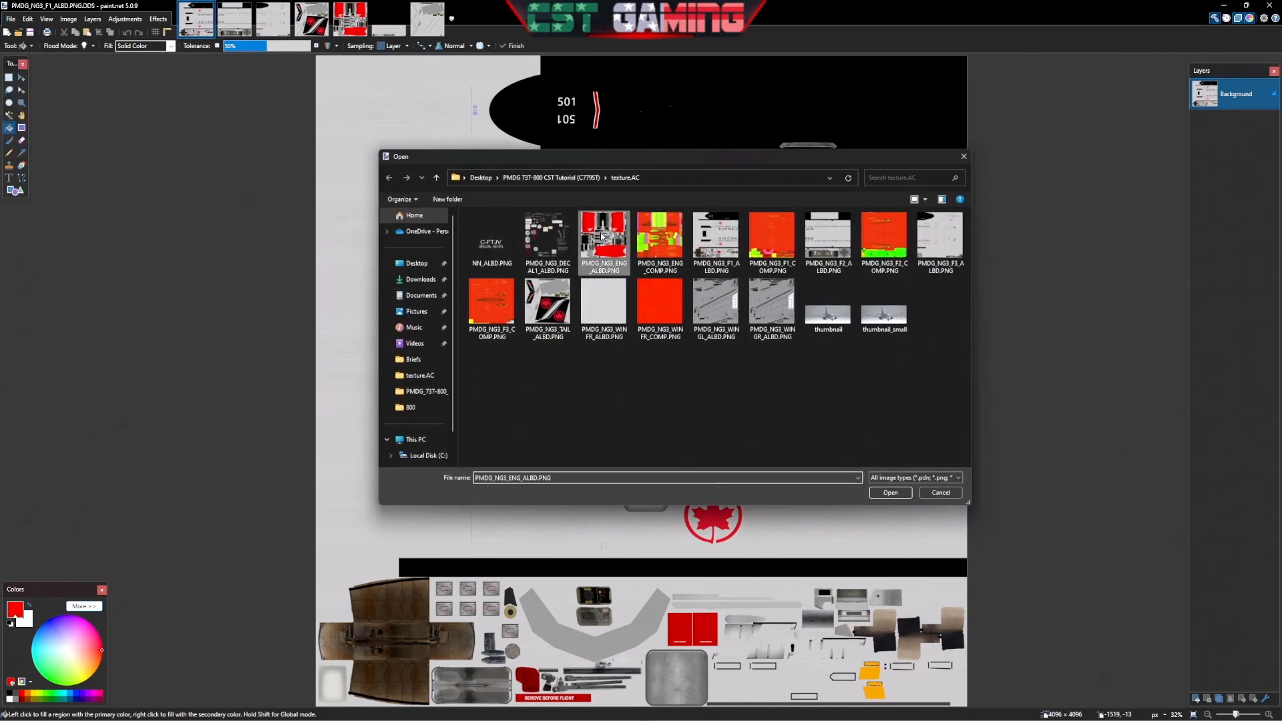
left_click(891, 492)
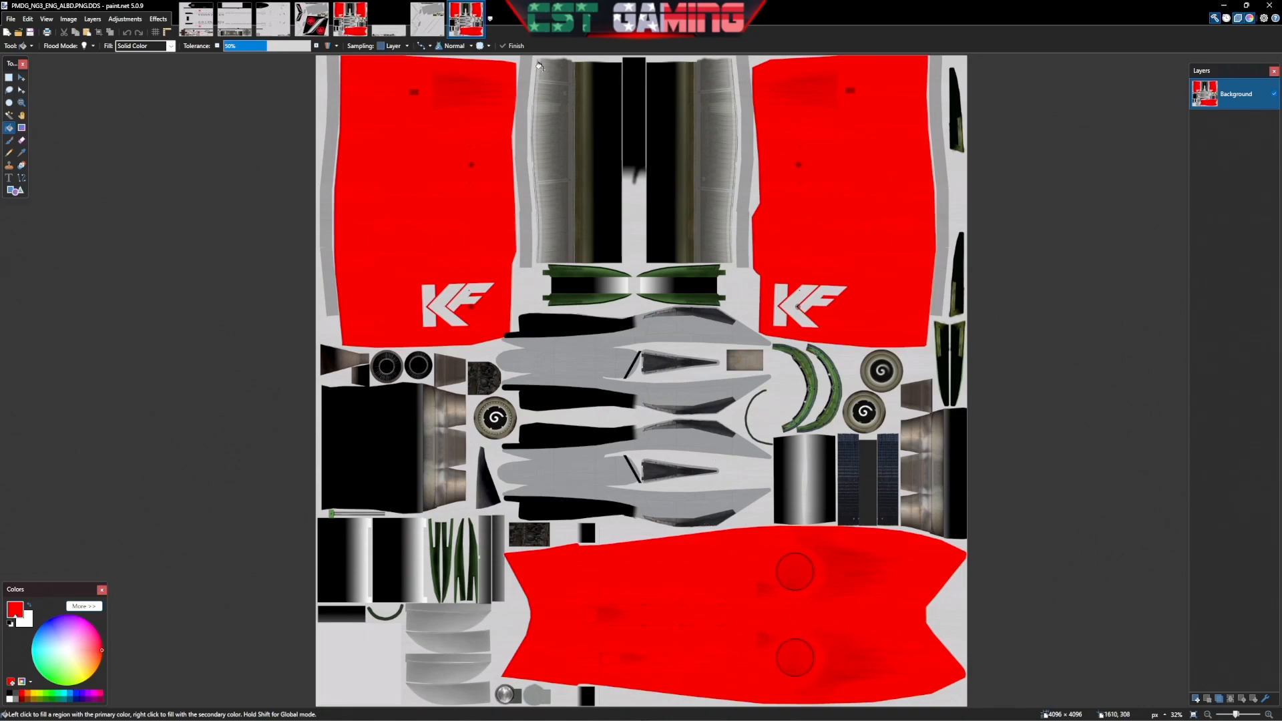
left_click(478, 8)
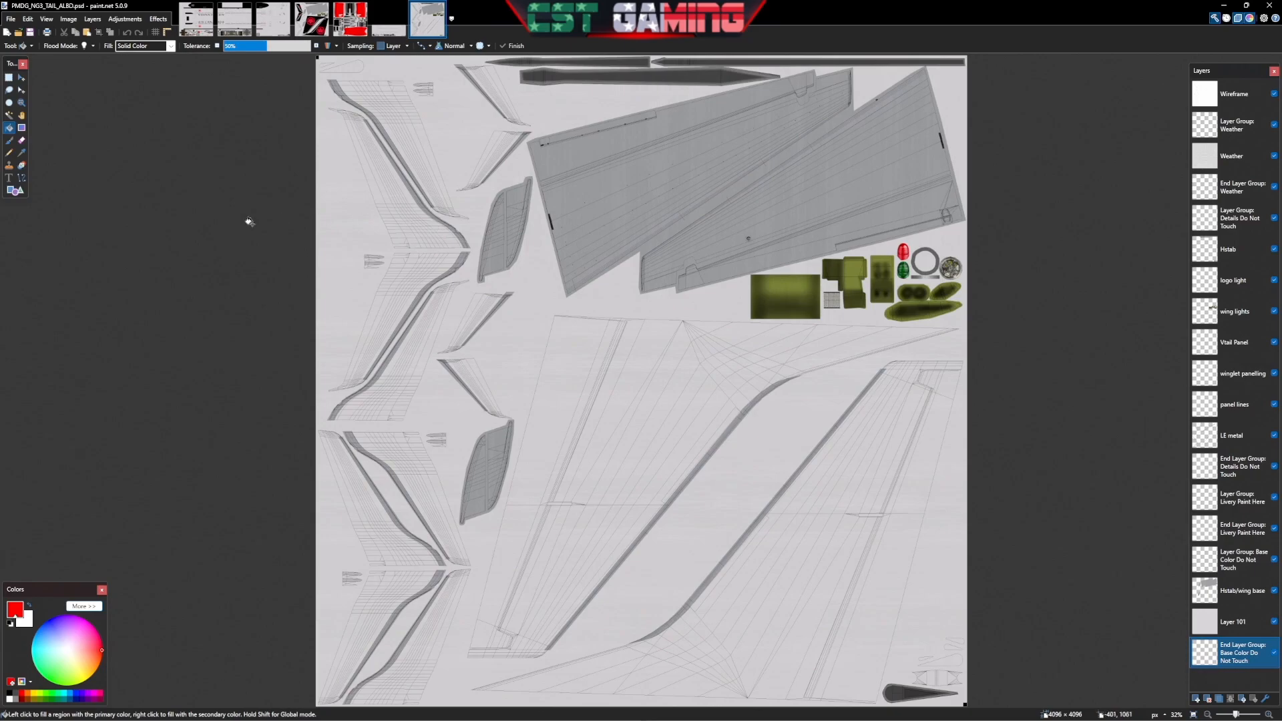
Close the saved PMDG_NG3_ENG_ALBD.PNG.DDS engine texture
left_click(344, 25)
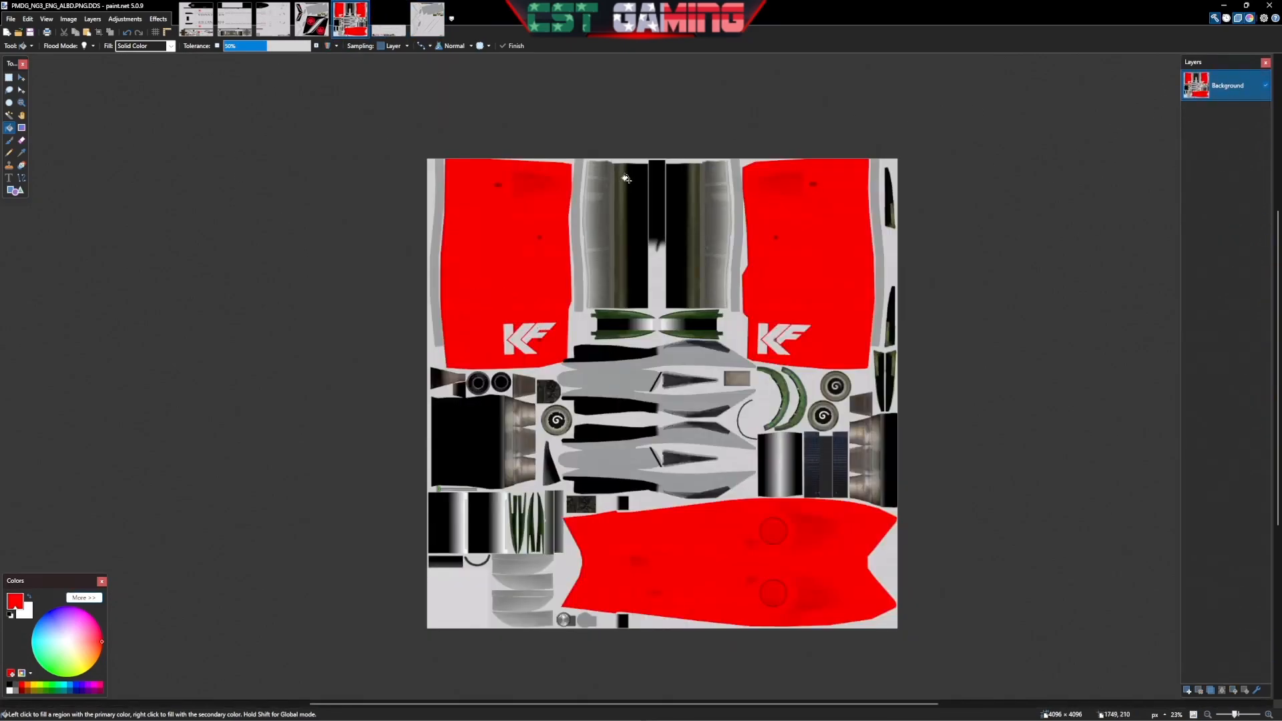
left_click(364, 9)
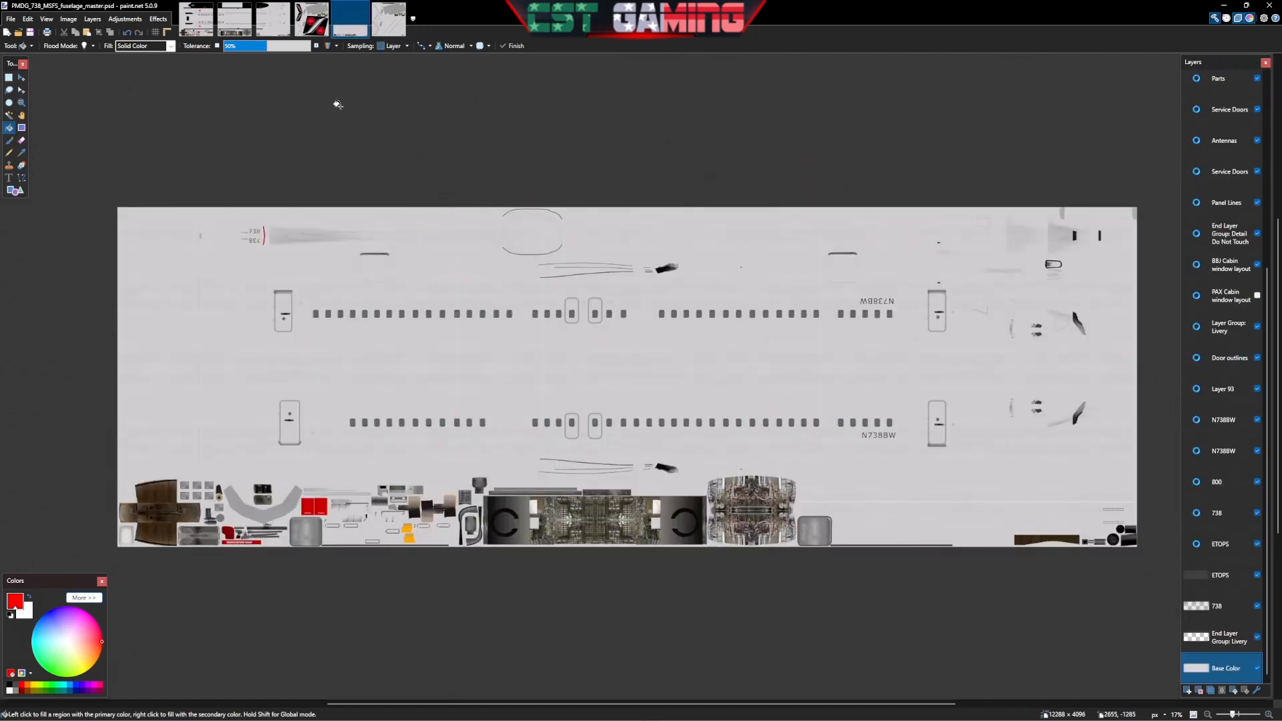
Compare the PMDG_738_MSFS_fuselage_master template with the separate Air Canada fuselage textures F1 and F3
left_click(195, 33)
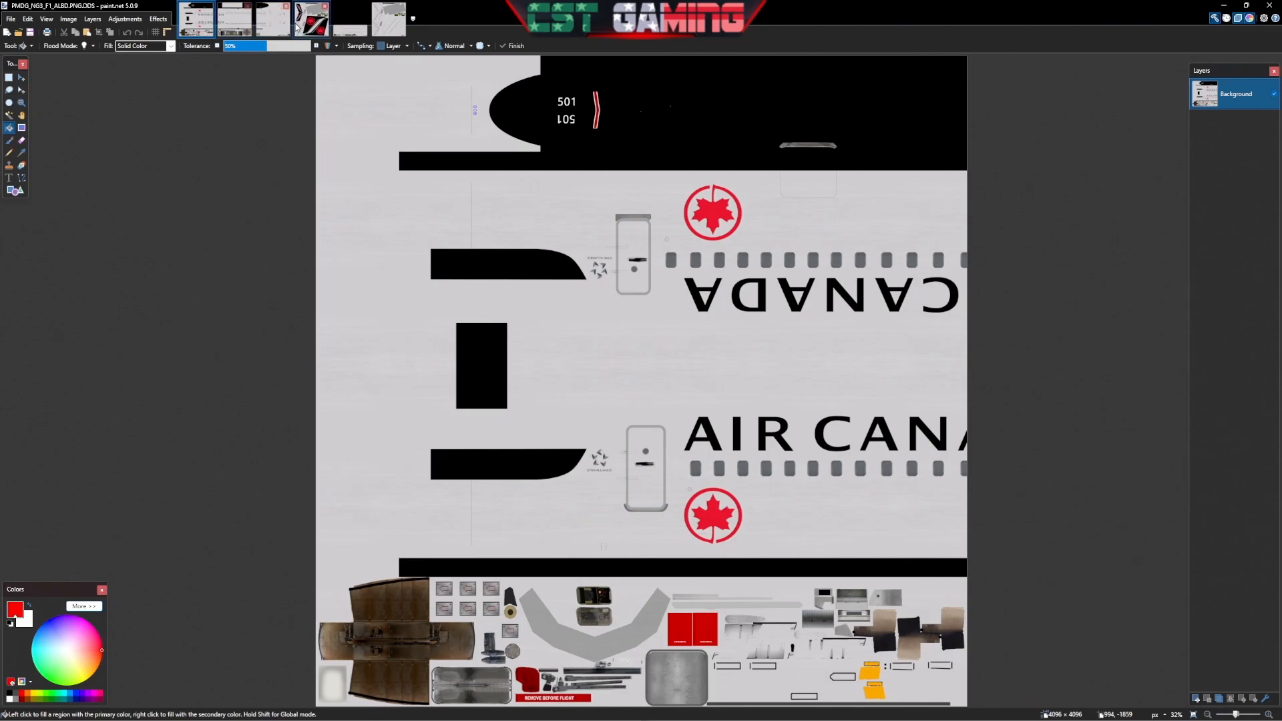
left_click(361, 28)
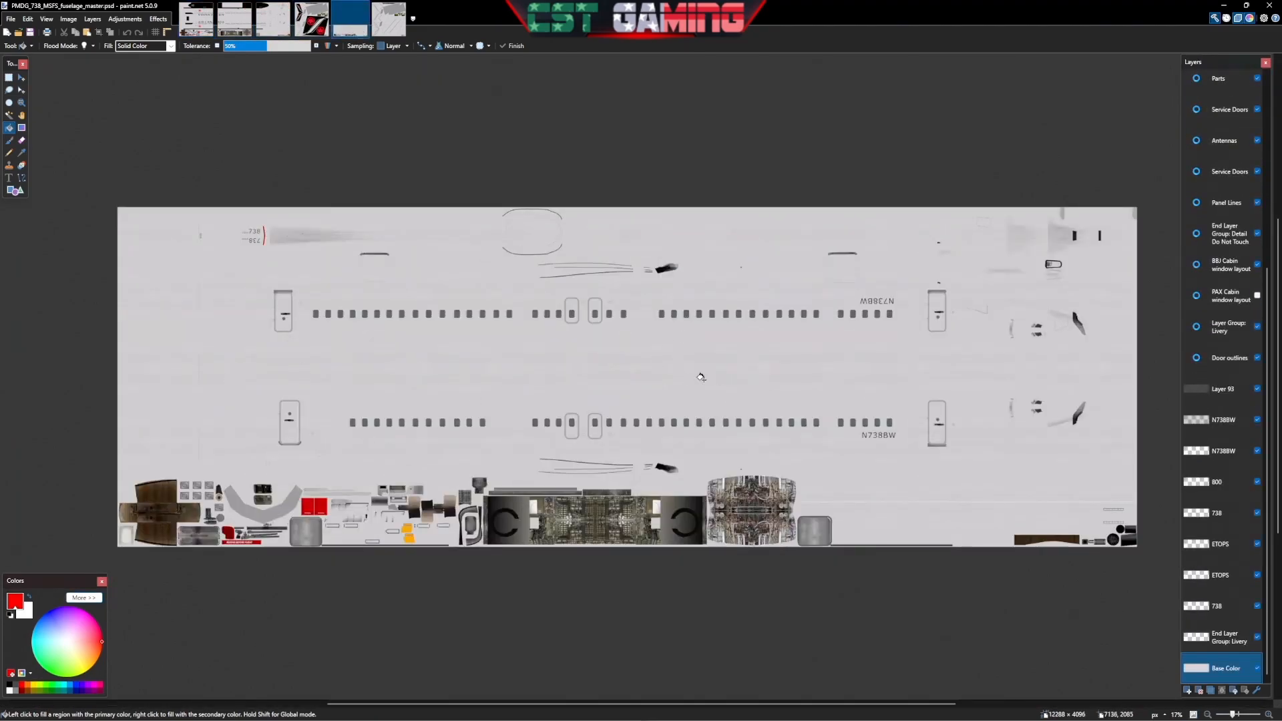
scroll(522, 376, "down", 3)
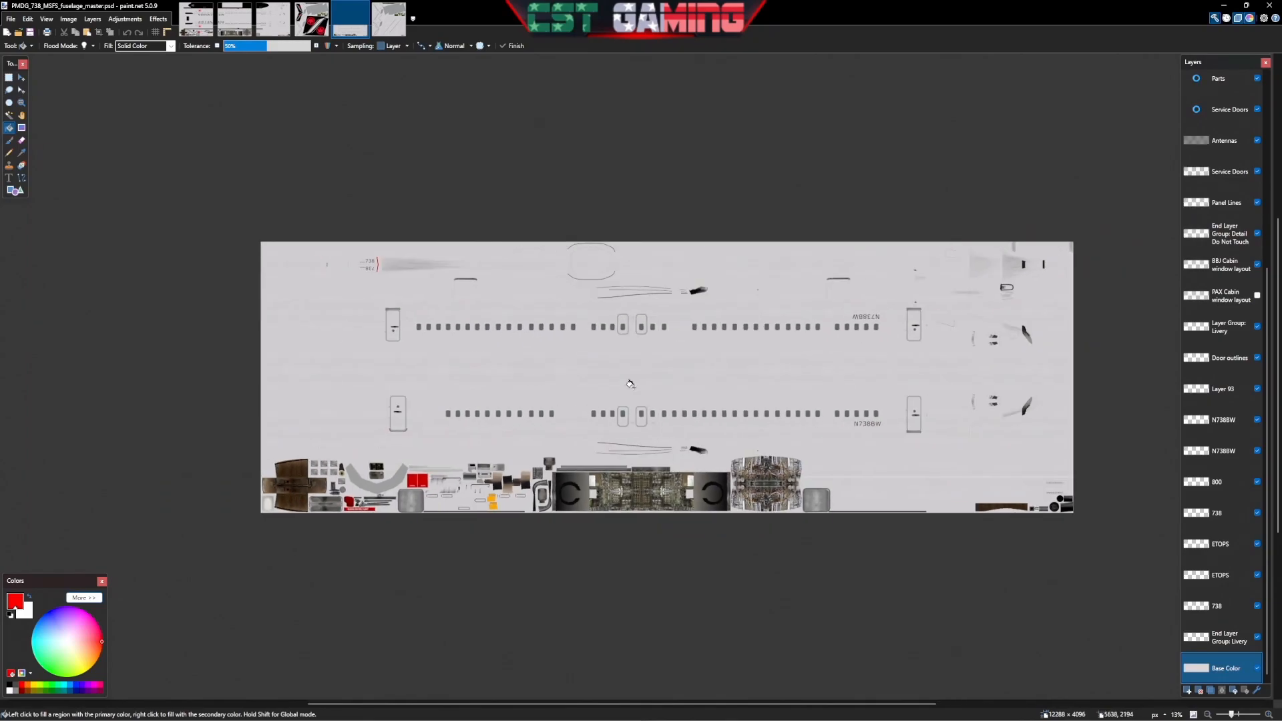
left_click(191, 22)
left_click(269, 28)
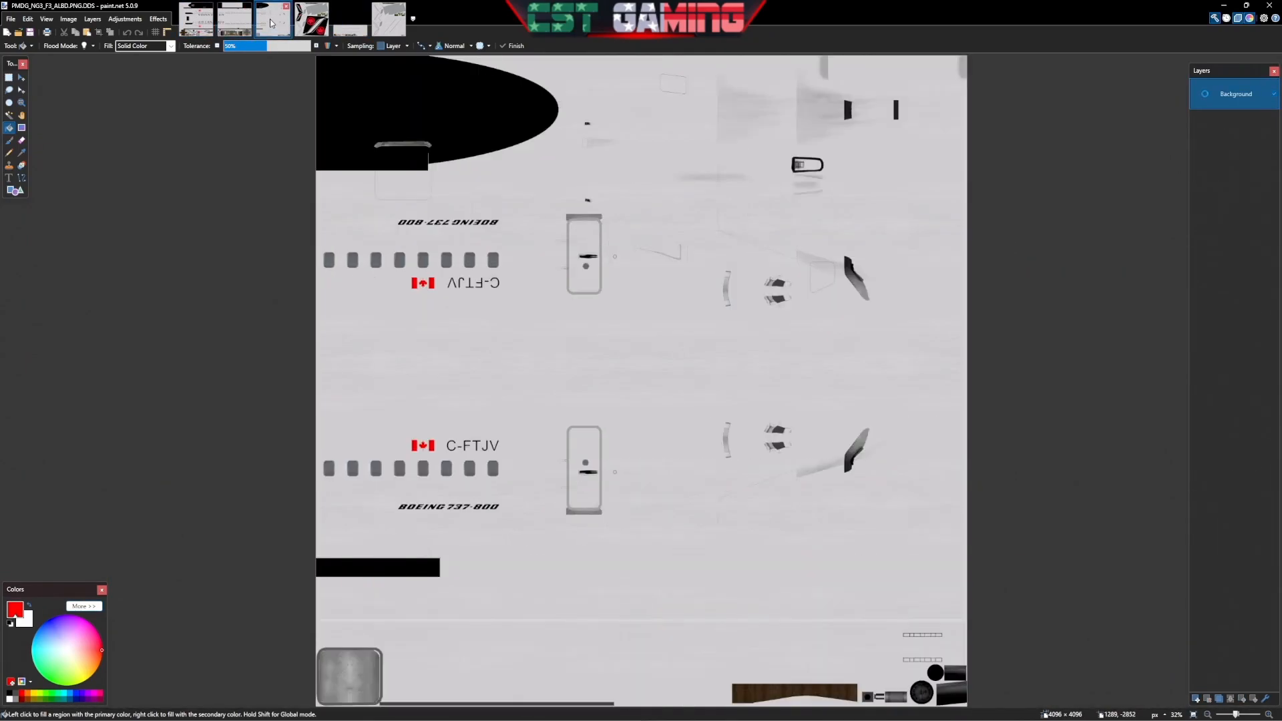
left_click(352, 27)
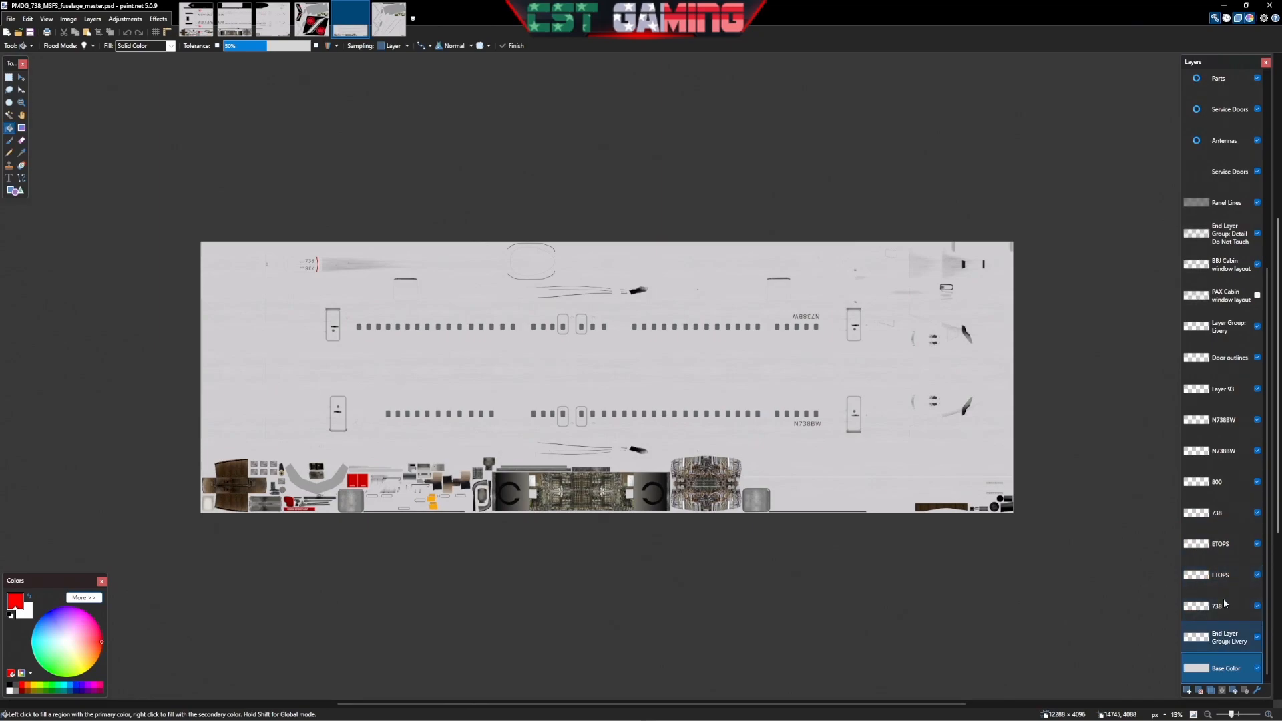
Show the Wireframe layer on the fuselage master template and compare the fuselage with and without it
scroll(1230, 661, "up", 5)
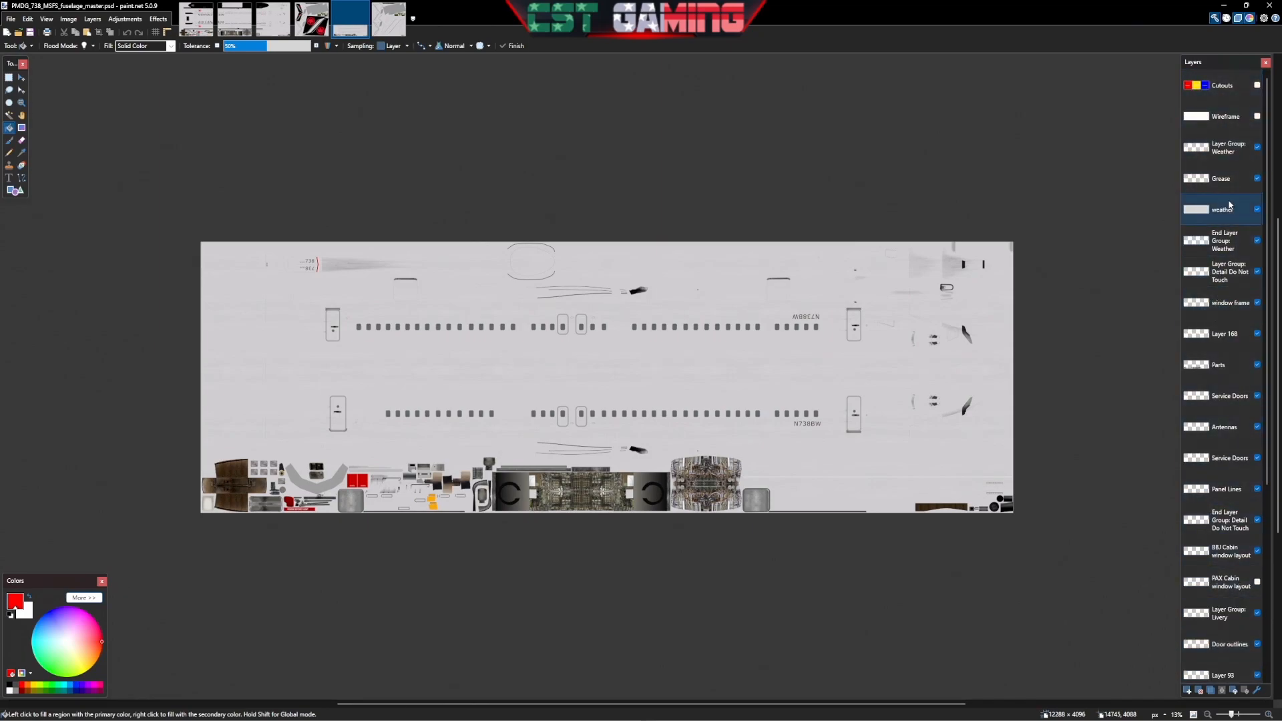
scroll(1231, 260, "down", 5)
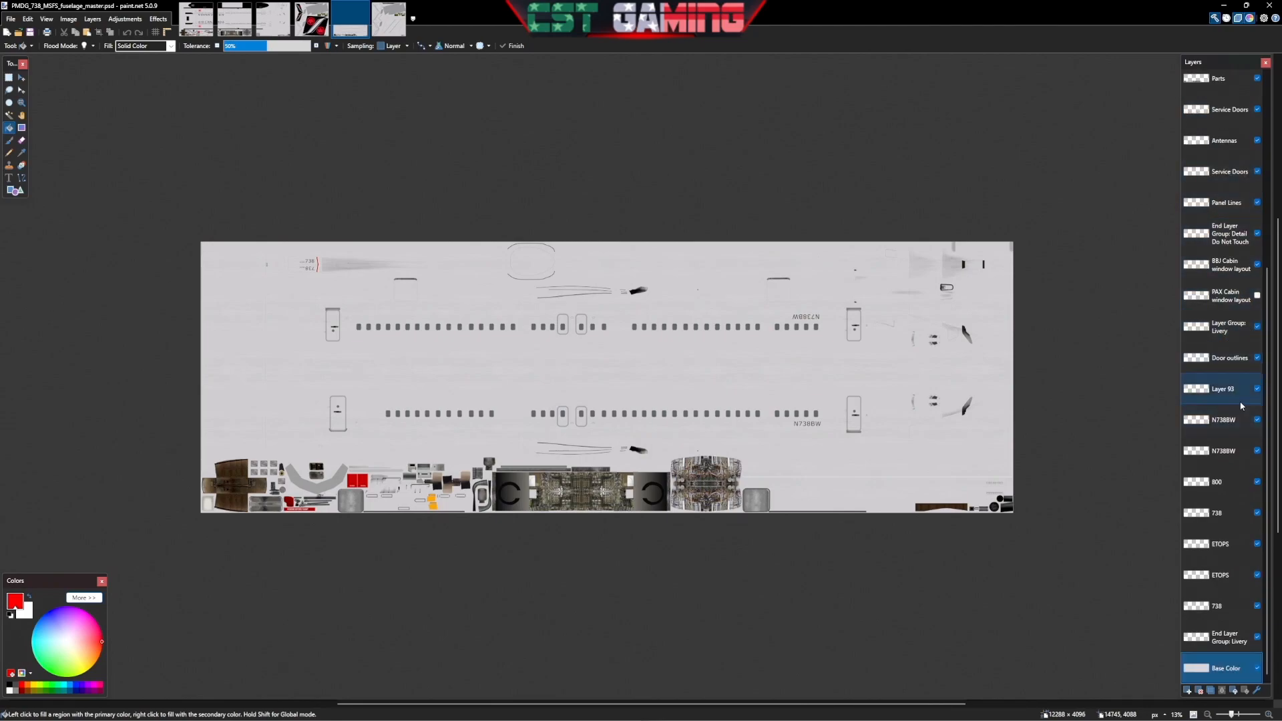
scroll(1239, 402, "up", 5)
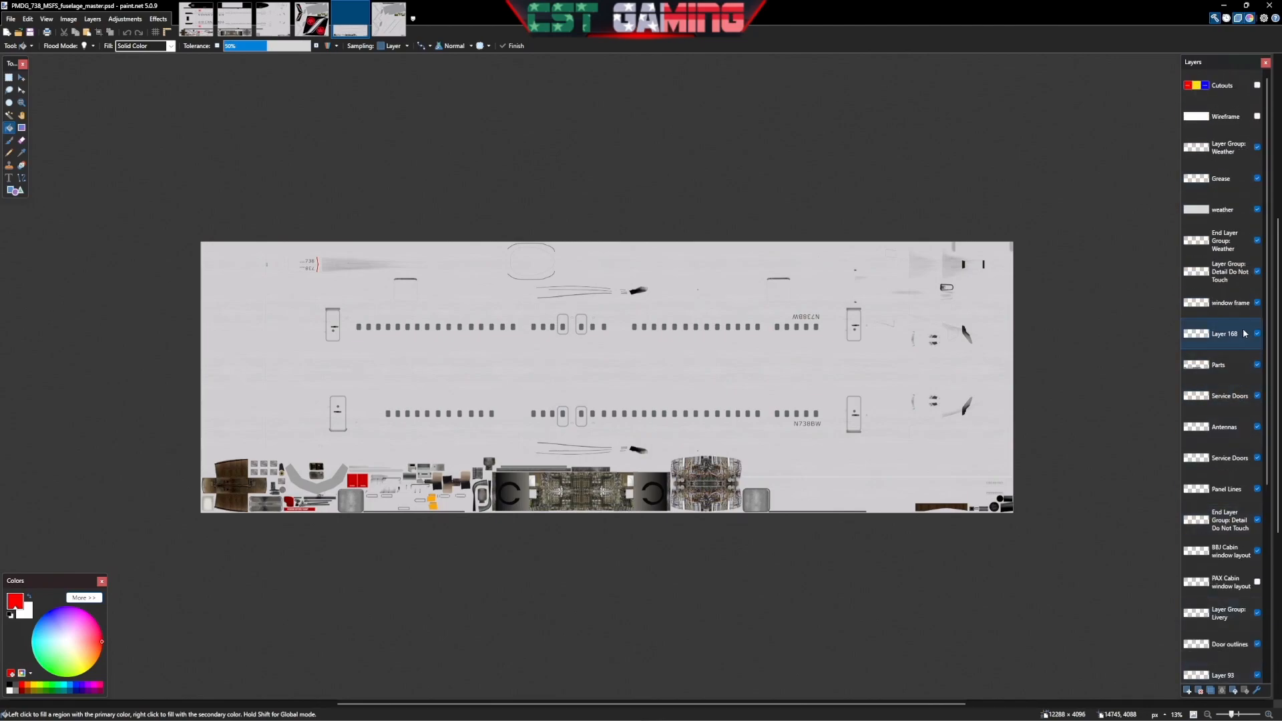
left_click(1257, 117)
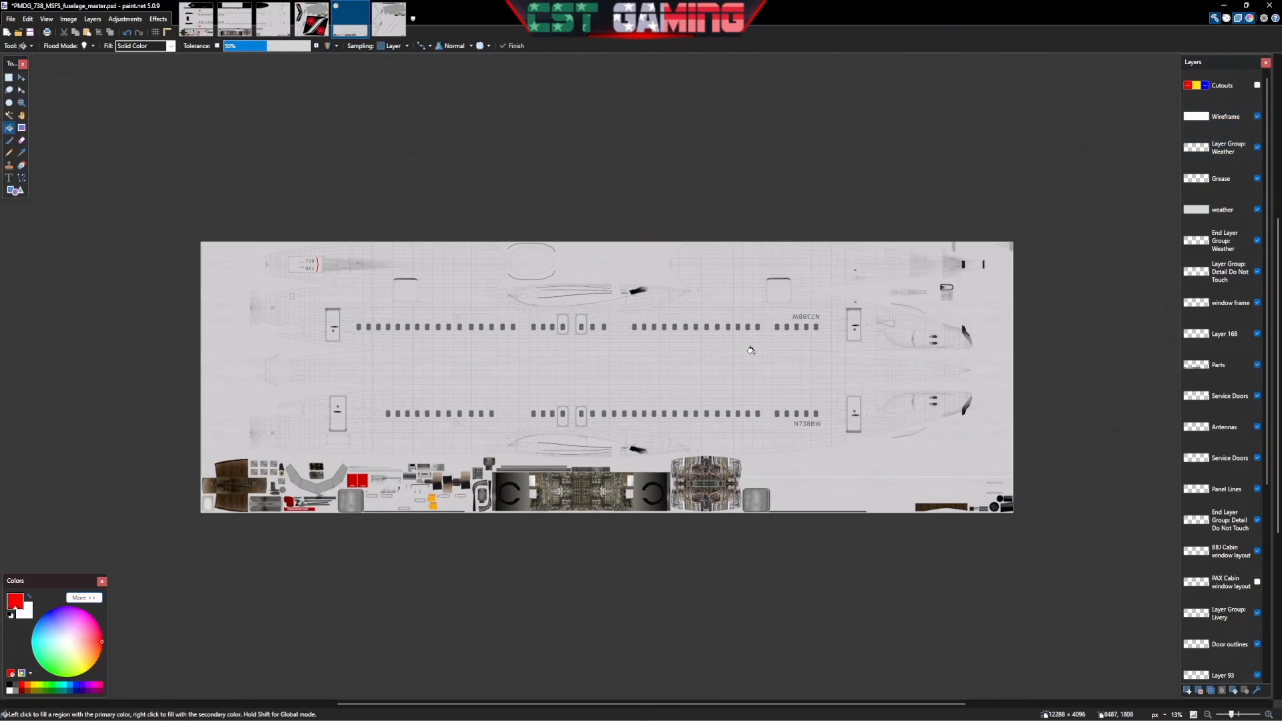
scroll(580, 358, "up", 5)
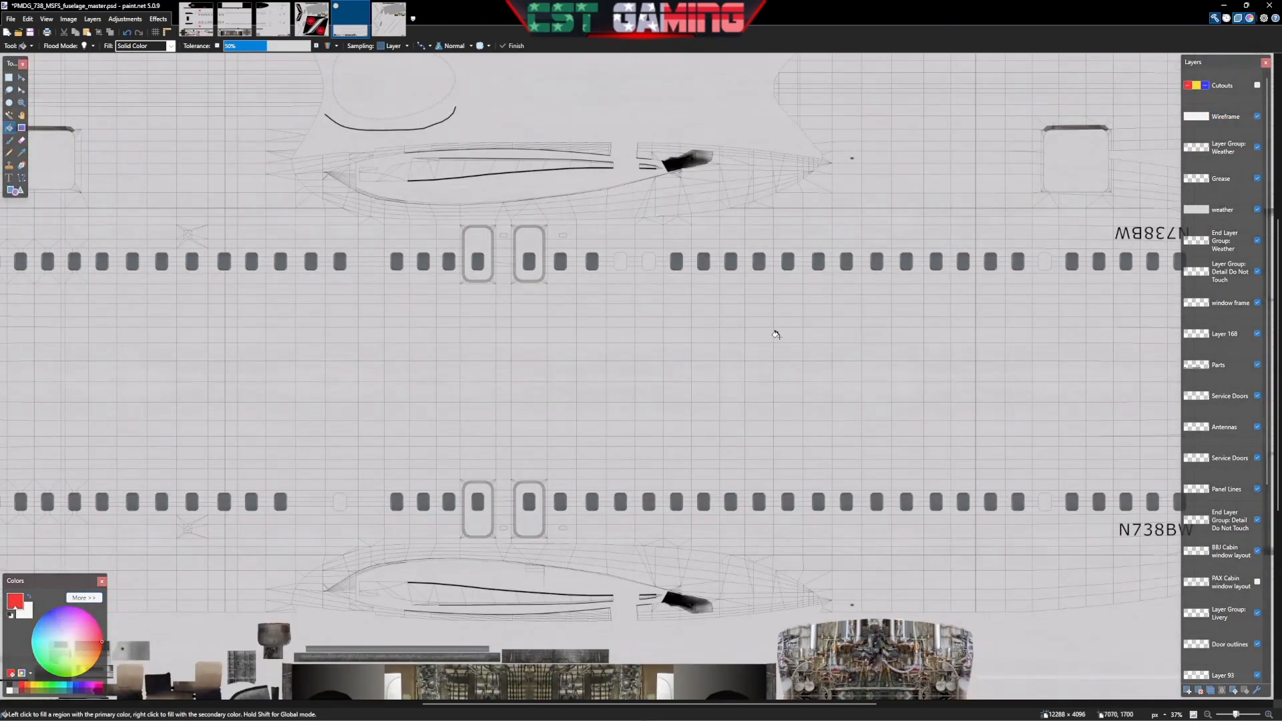
left_click(1257, 117)
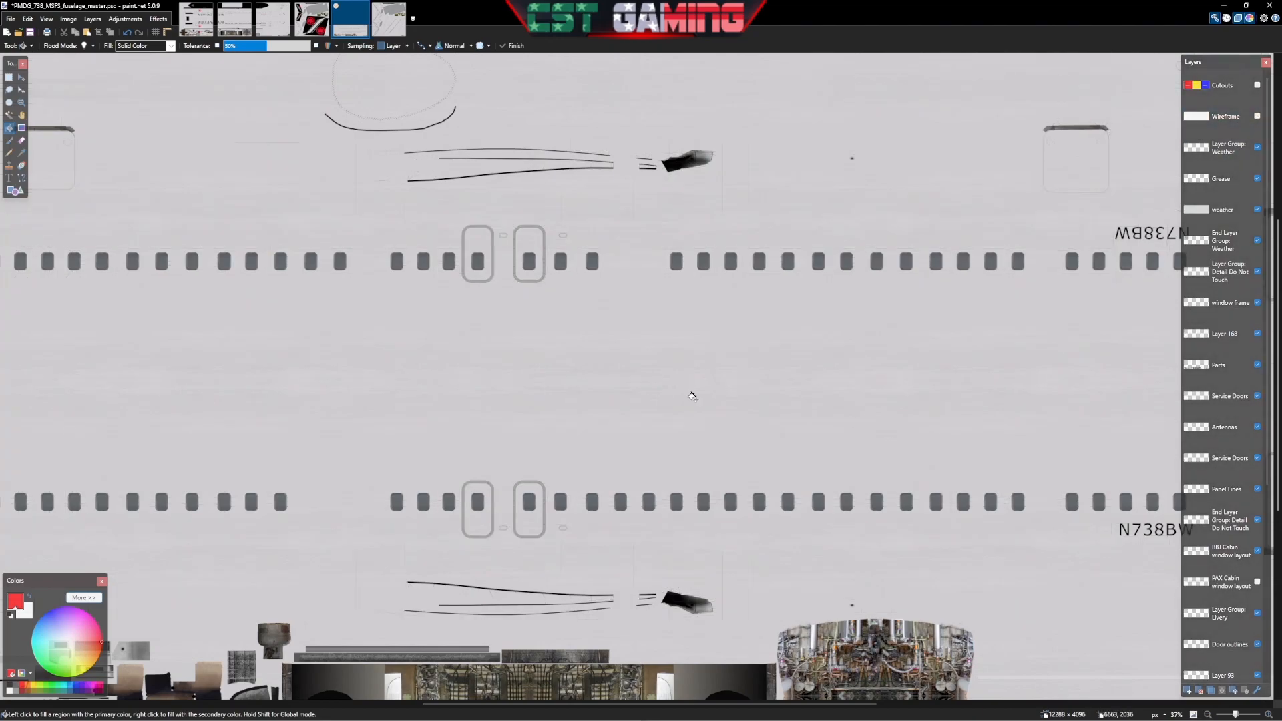
scroll(692, 396, "down", 2)
scroll(692, 396, "down", 2)
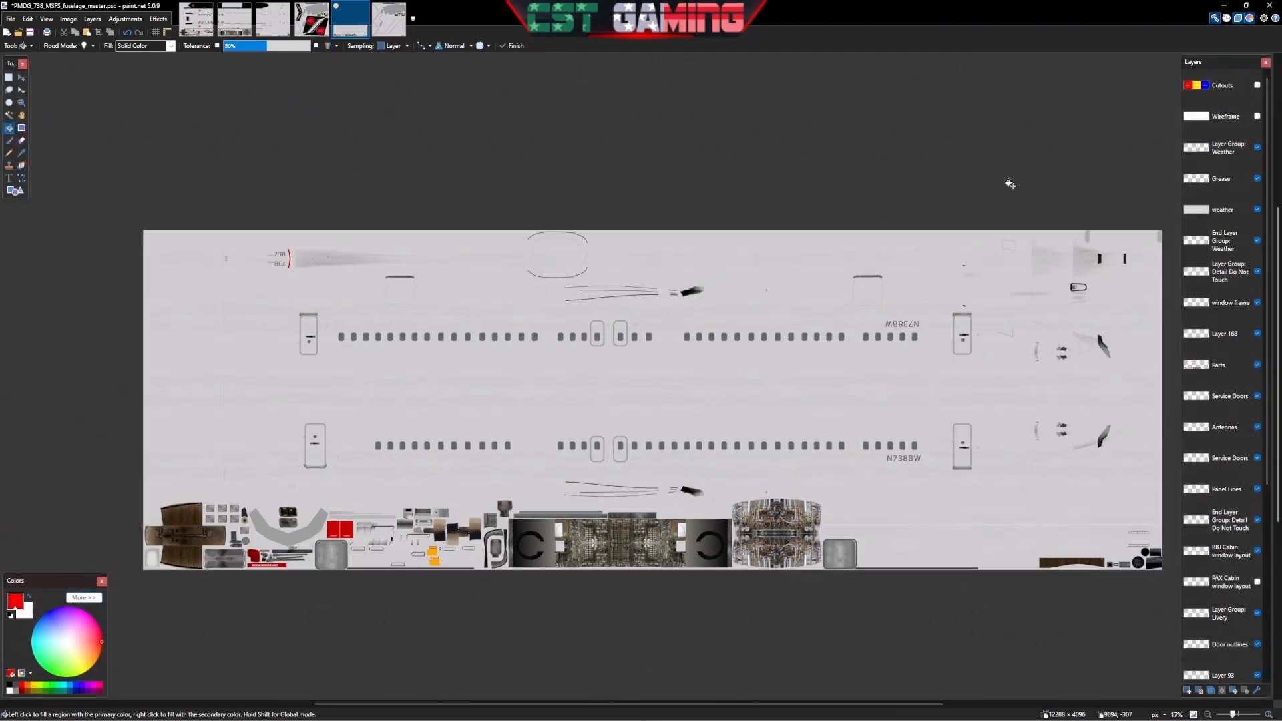
left_click(1257, 116)
scroll(567, 360, "up", 4)
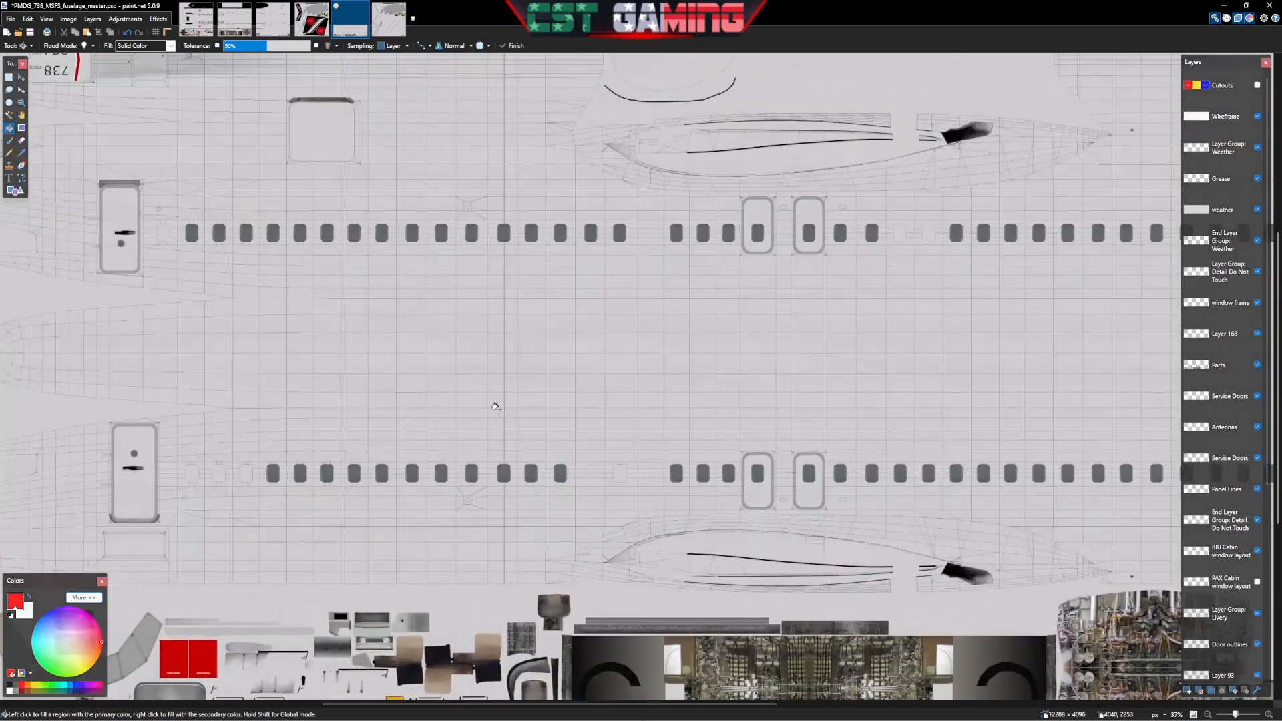
scroll(615, 351, "down", 2)
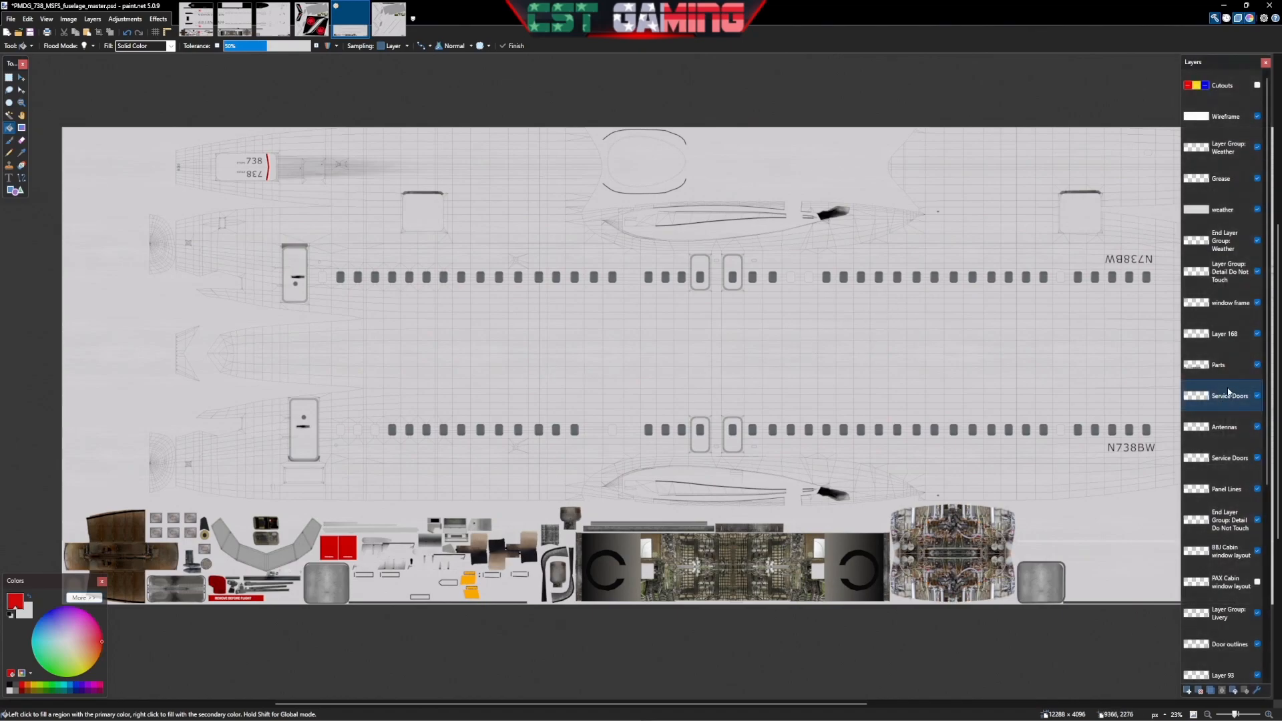
Examine the fuselage layer stack from Base Color up through the Livery layer group, toggling the Base Color visibility
left_click(1220, 223)
scroll(1218, 400, "down", 5)
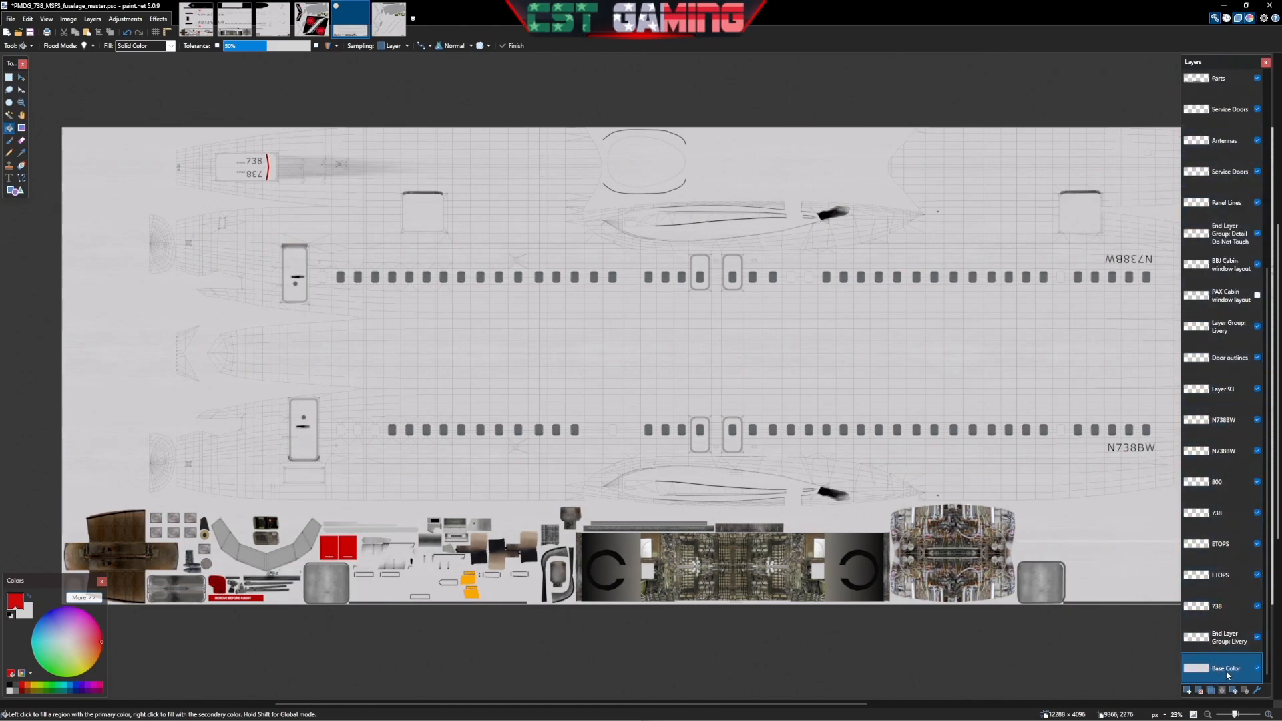
left_click(1257, 669)
left_click(1257, 669)
left_click(1223, 636)
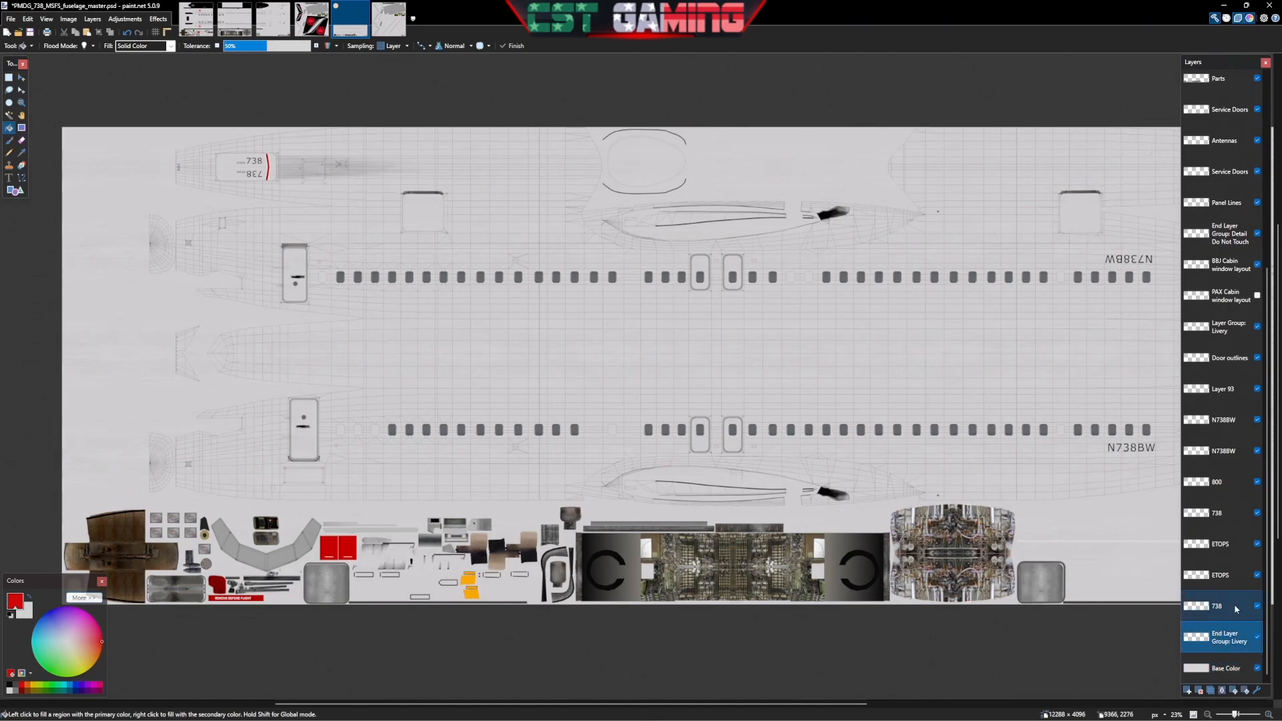
left_click(1220, 615)
scroll(1221, 601, "up", 1)
scroll(1226, 596, "down", 1)
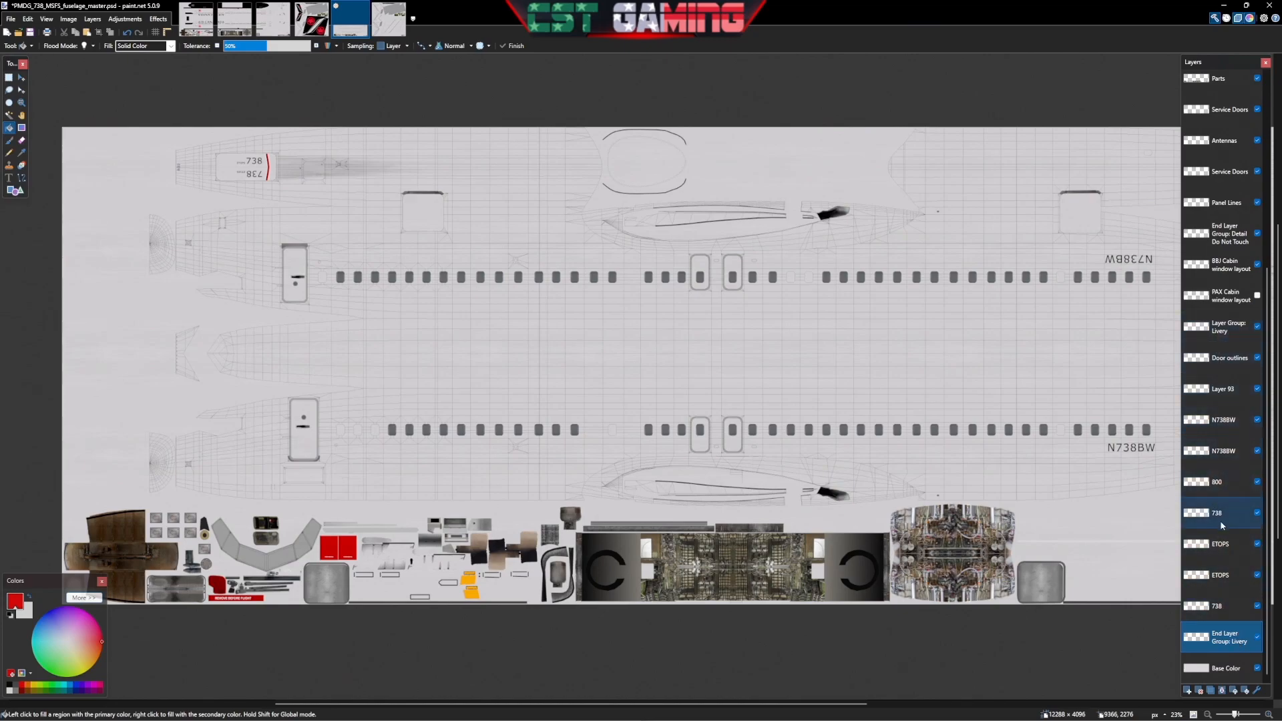
scroll(1218, 454, "up", 1)
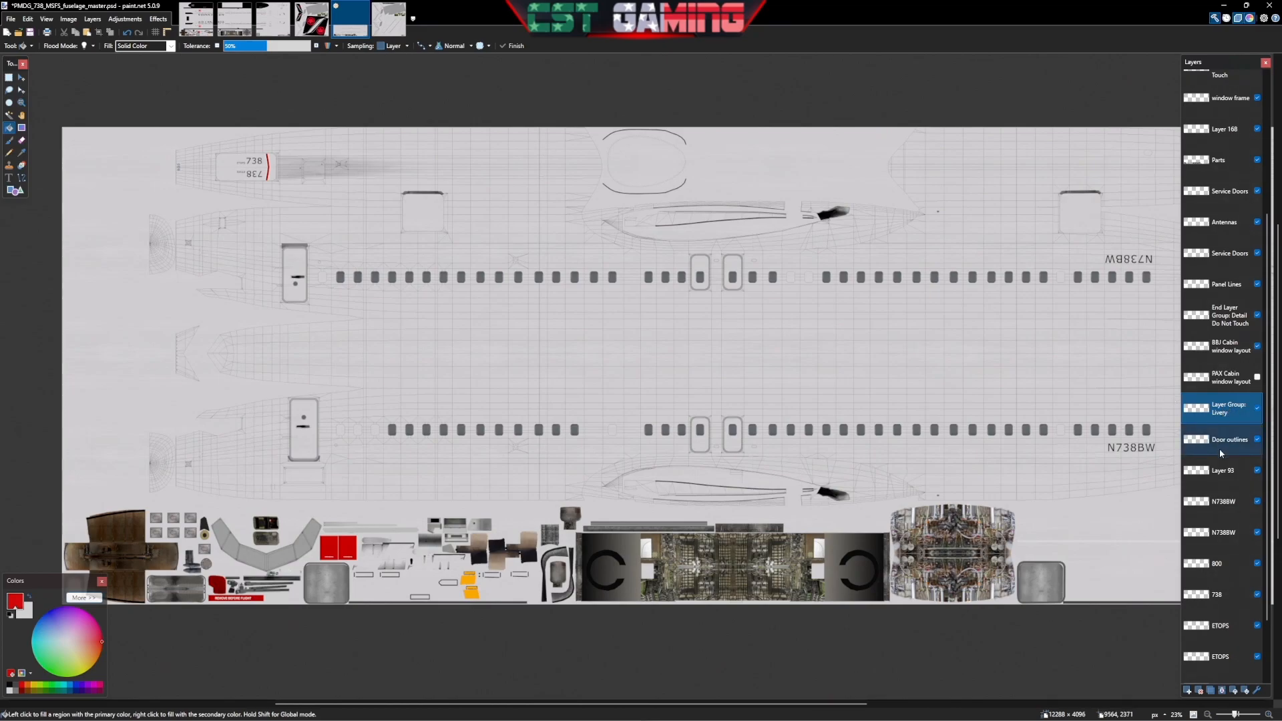
scroll(1219, 447, "down", 1)
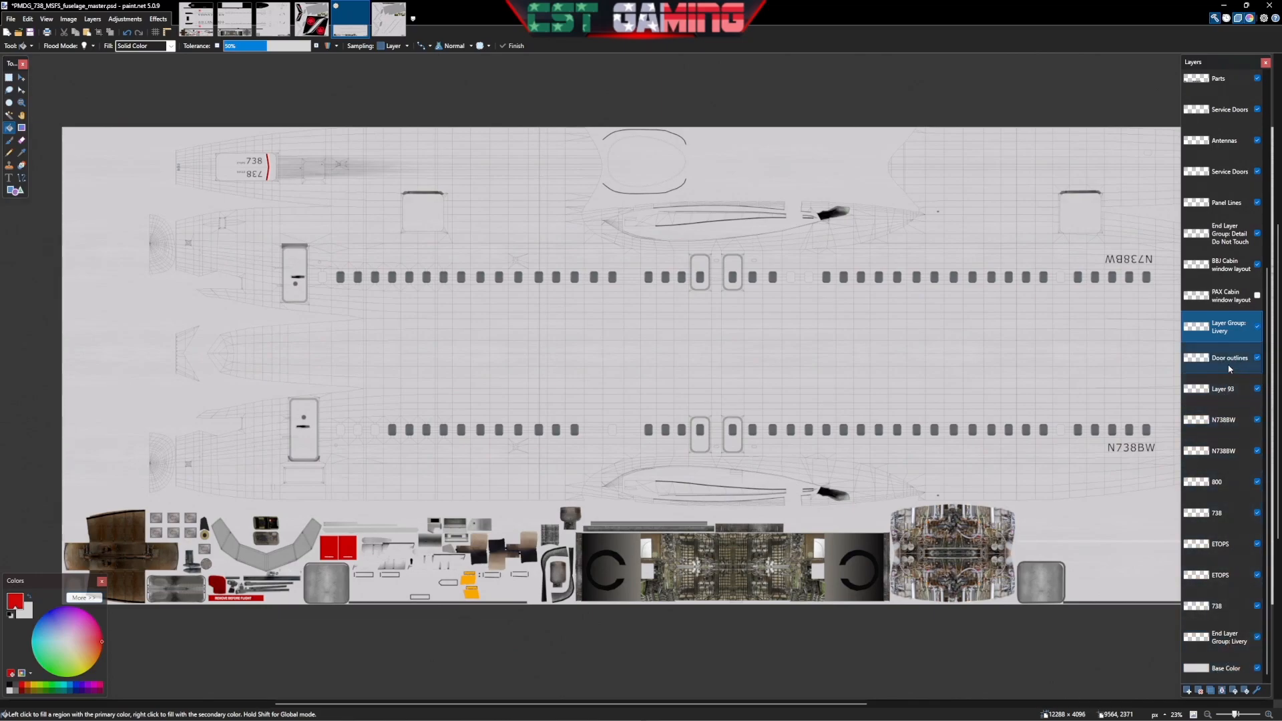
Toggle the Door outlines and Layer 93 layers to identify what each one contributes to the fuselage
left_click(1257, 358)
left_click(1256, 359)
left_click(1257, 359)
left_click(1257, 359)
left_click(1257, 359)
left_click(1257, 359)
left_click(1257, 390)
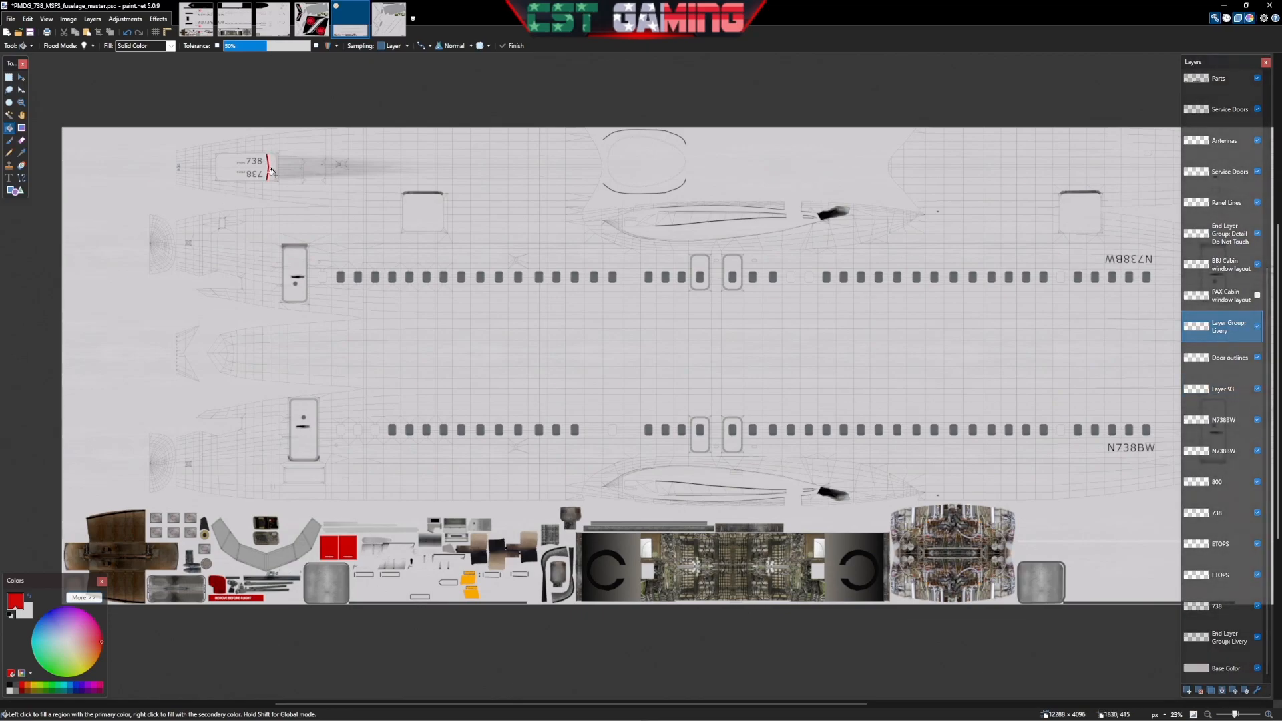
Toggle the upper N738BW layer repeatedly to identify which registration marking it holds
left_click(1259, 419)
left_click(1258, 419)
left_click(1258, 419)
left_click(1259, 419)
left_click(1257, 419)
left_click(1257, 419)
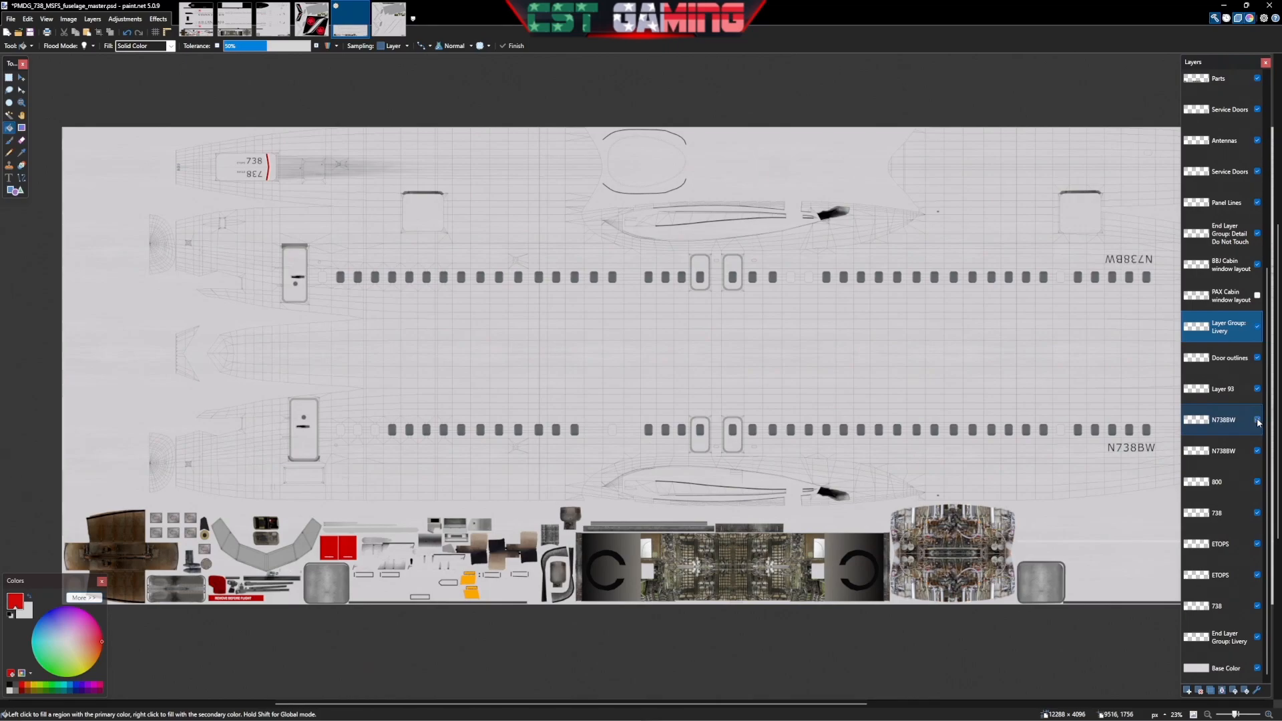
Select the lower N738BW layer and toggle its visibility to check which registration marking it holds
left_click(1237, 456)
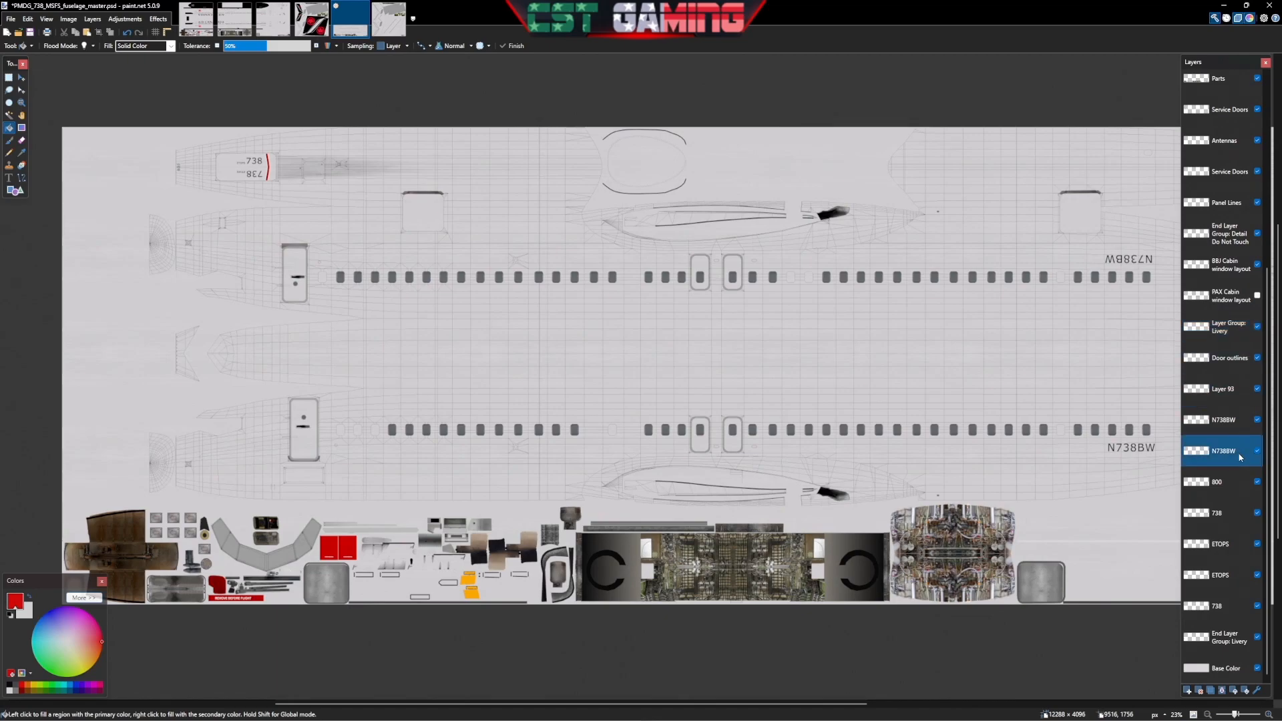
left_click(1258, 452)
left_click(1258, 452)
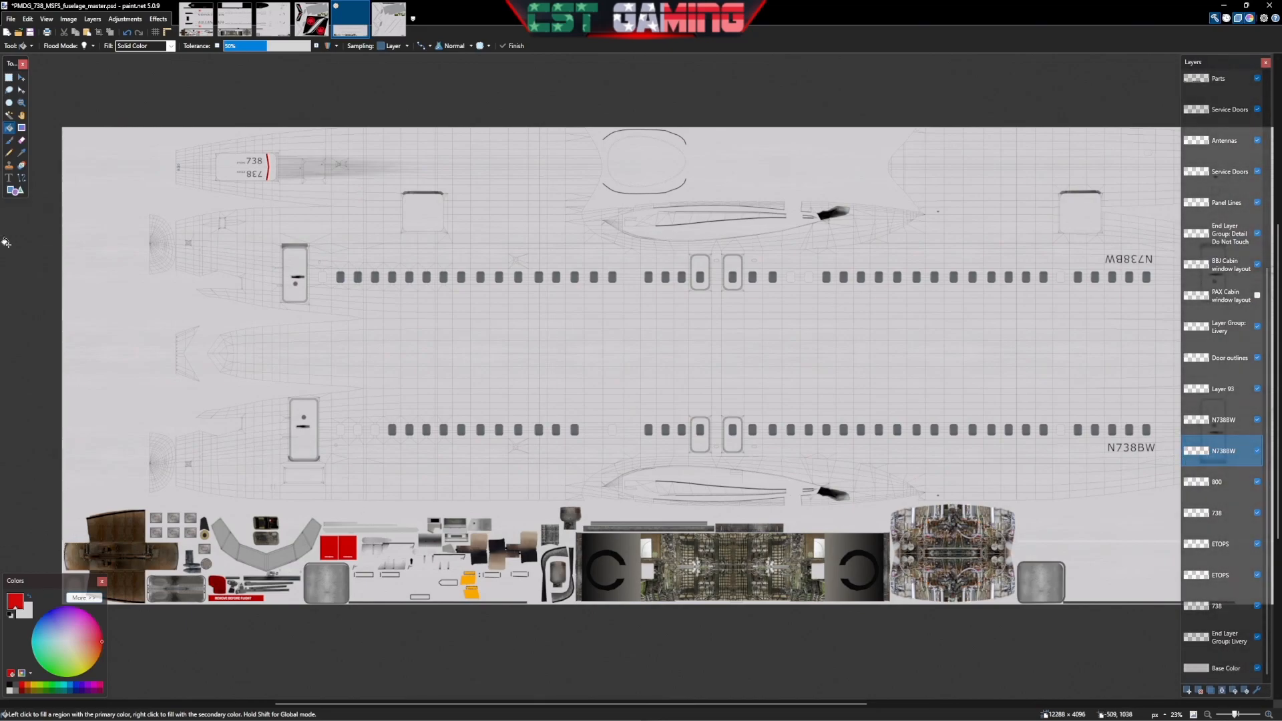
Add the red text C779ST in Sitka Small Semibold, size 108, above the windows near the upright N738BW registration
left_click(9, 178)
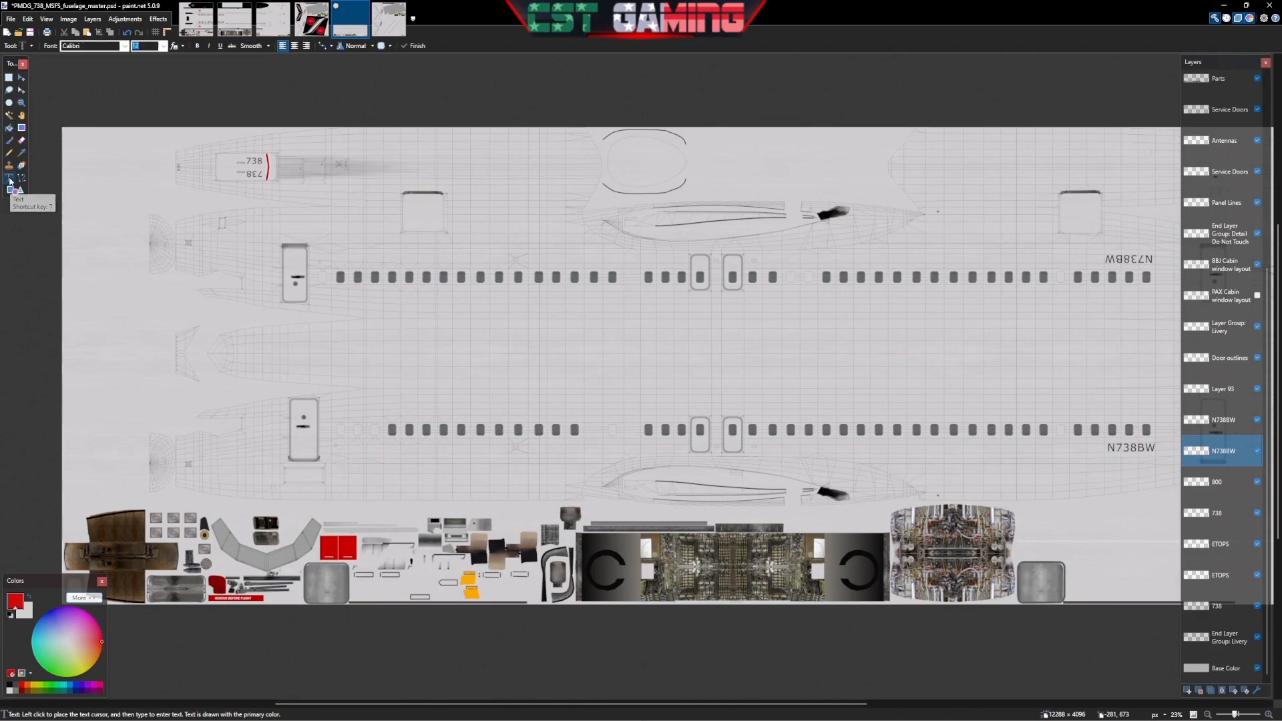
left_click(124, 47)
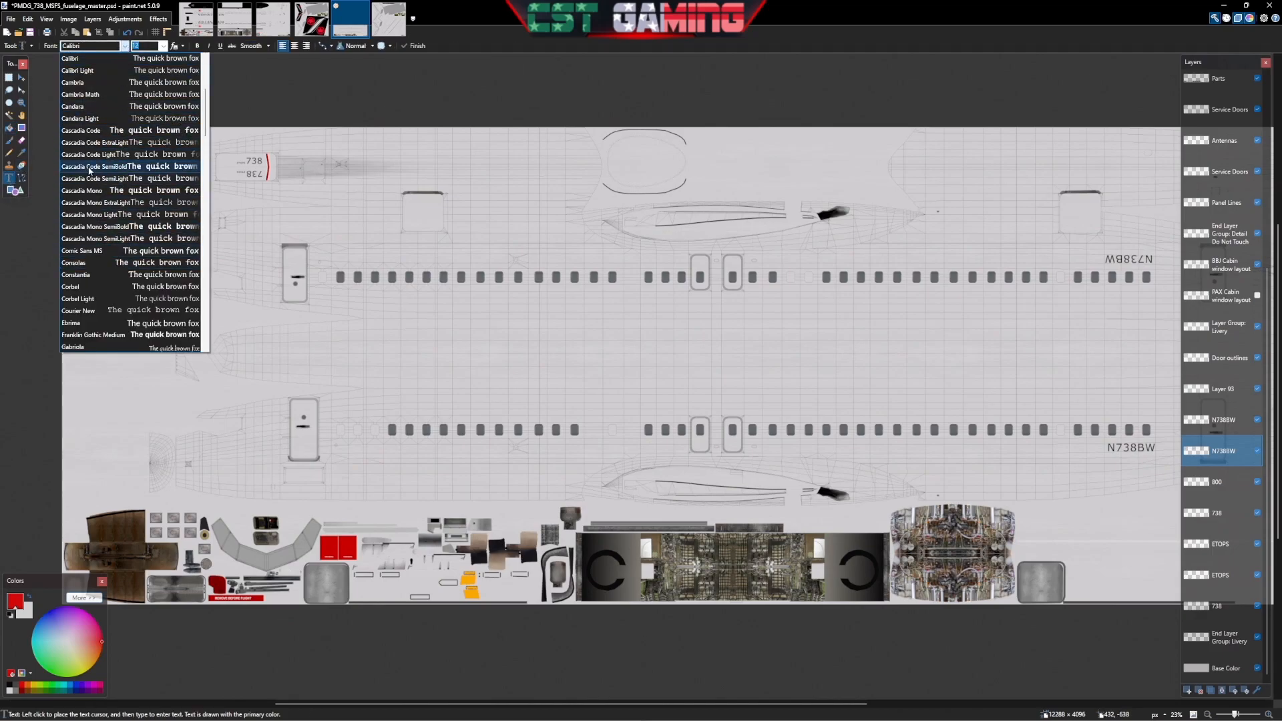
type("t")
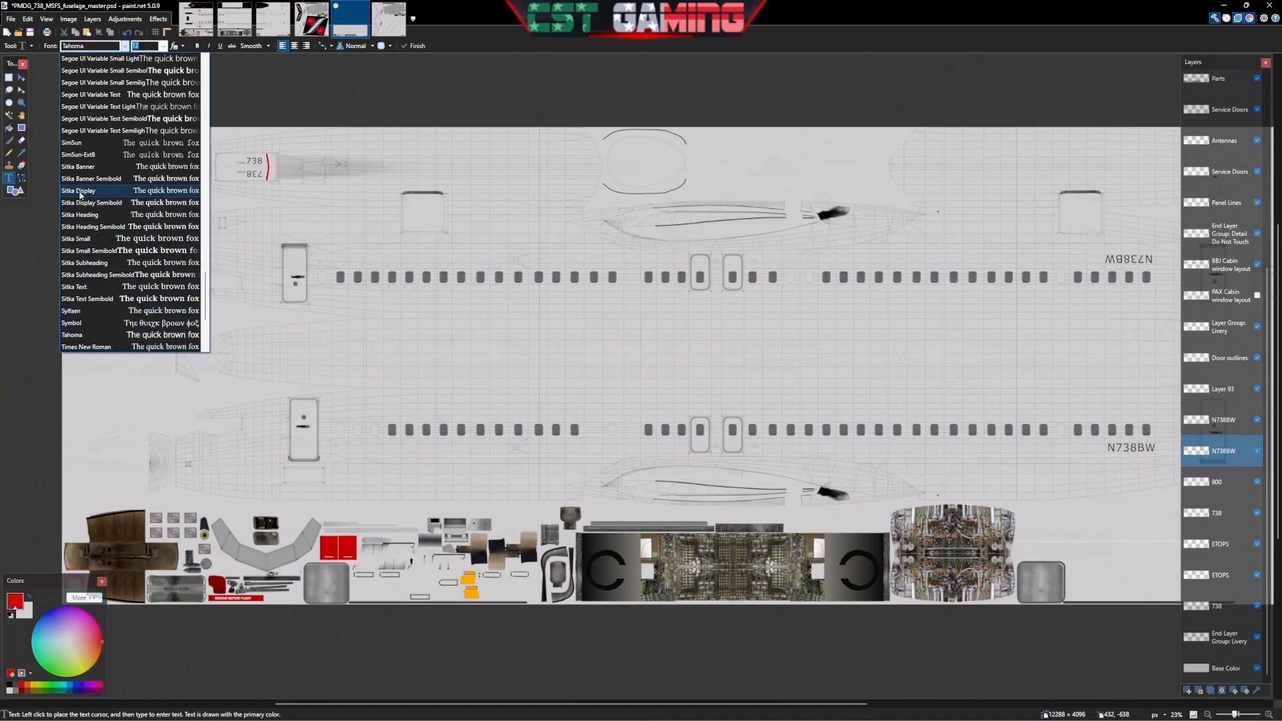
left_click(82, 253)
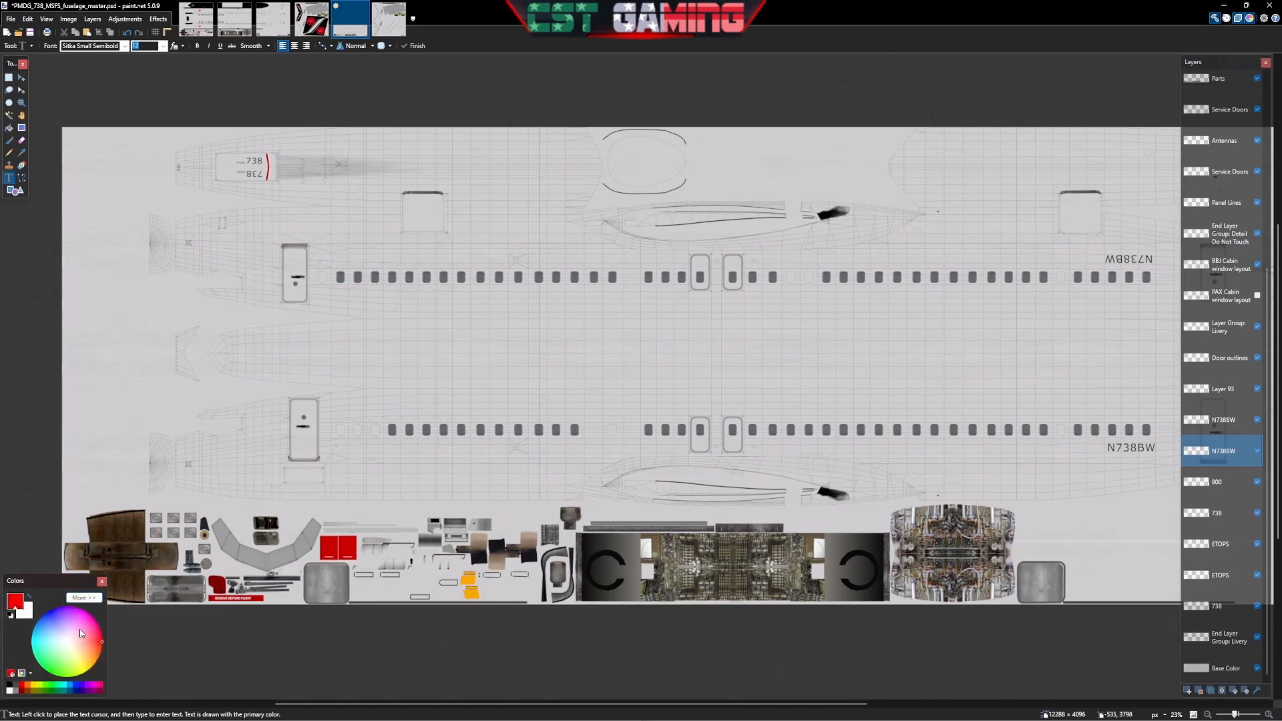
left_click(1052, 390)
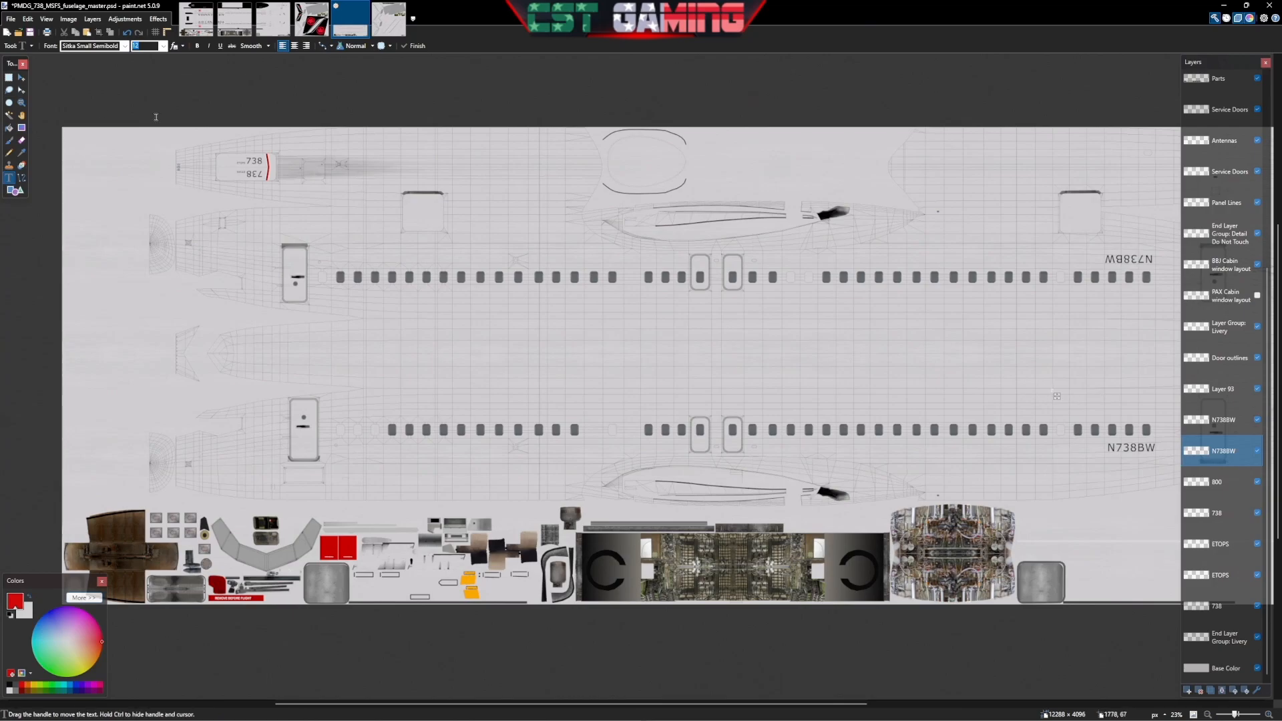
left_click(163, 46)
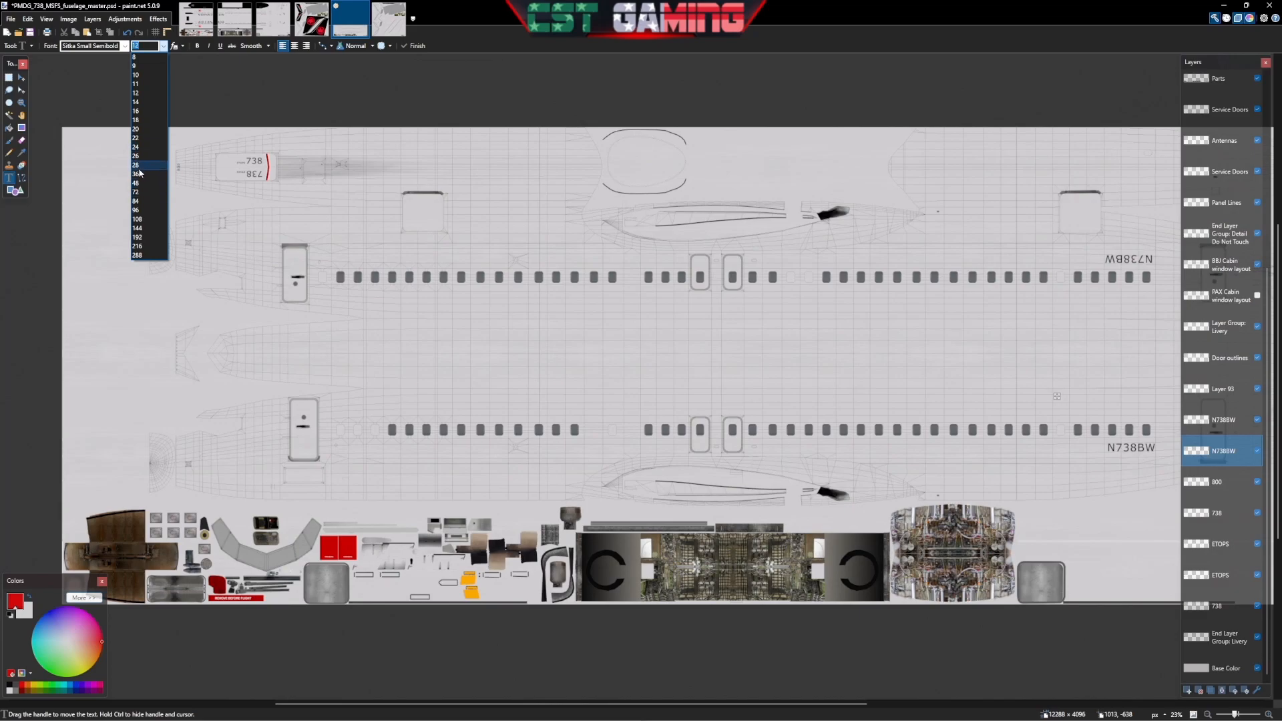
left_click(139, 174)
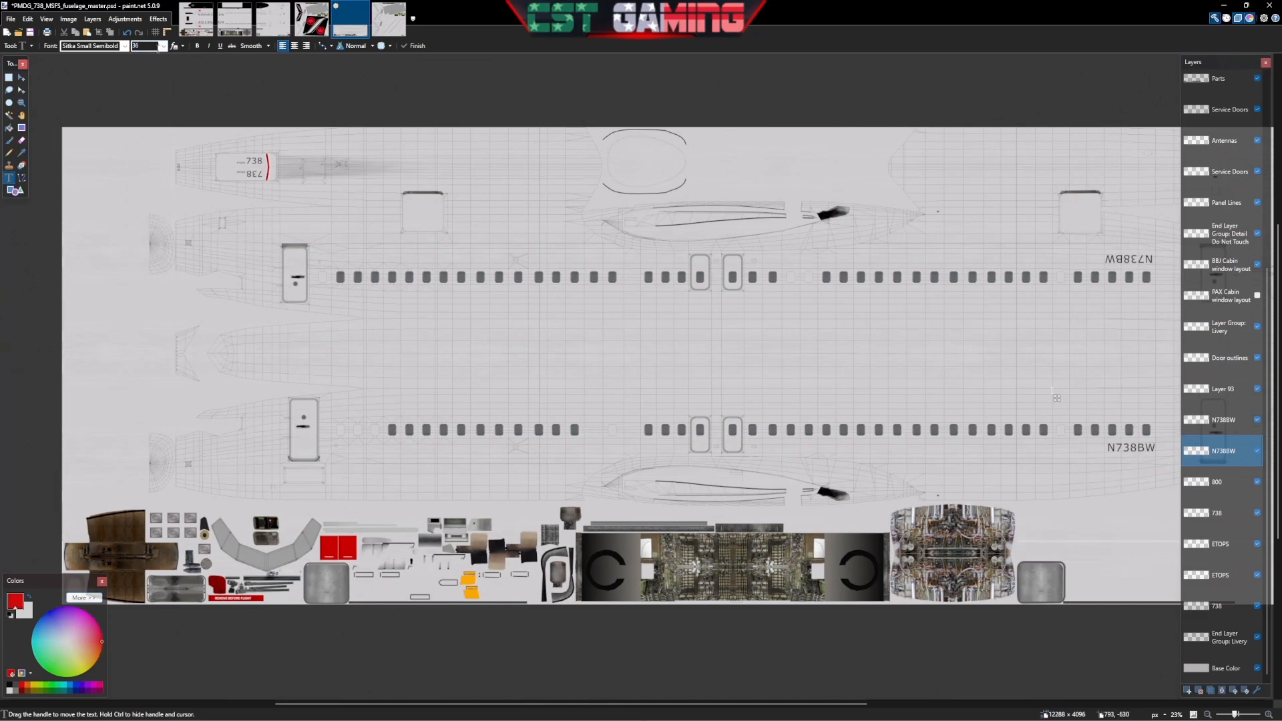
left_click(163, 47)
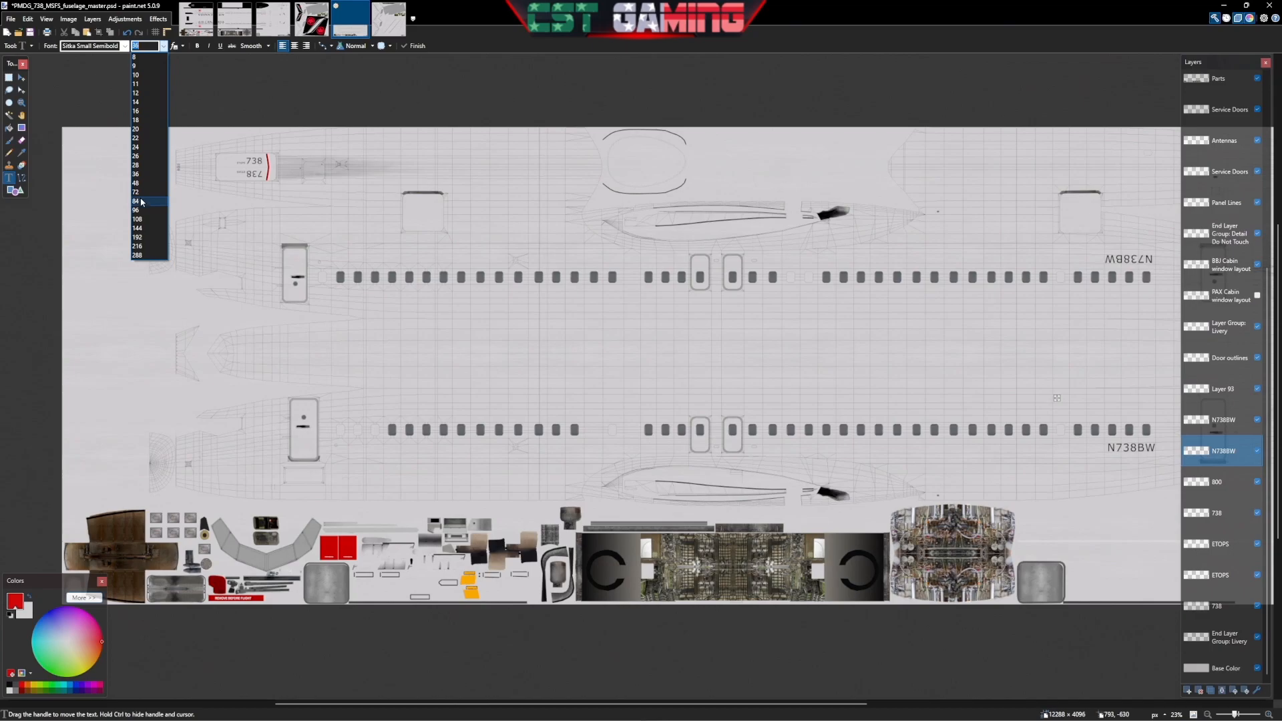
left_click(137, 219)
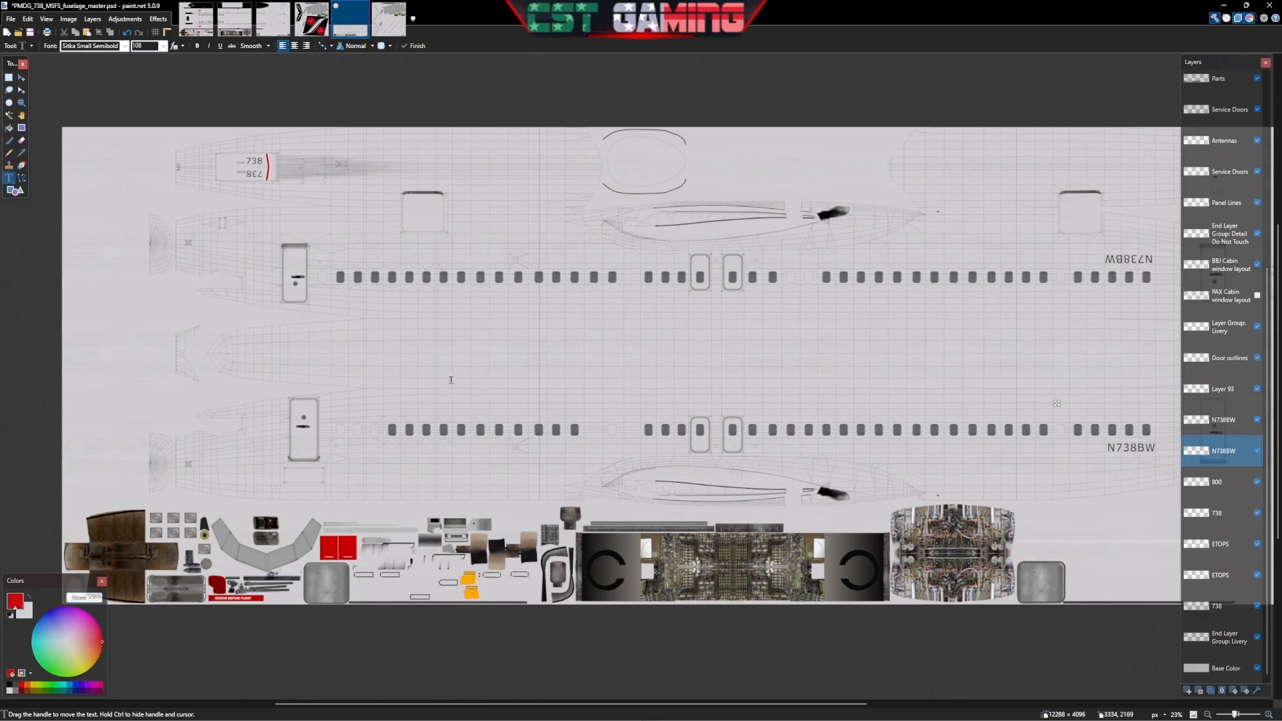
type("C779ST")
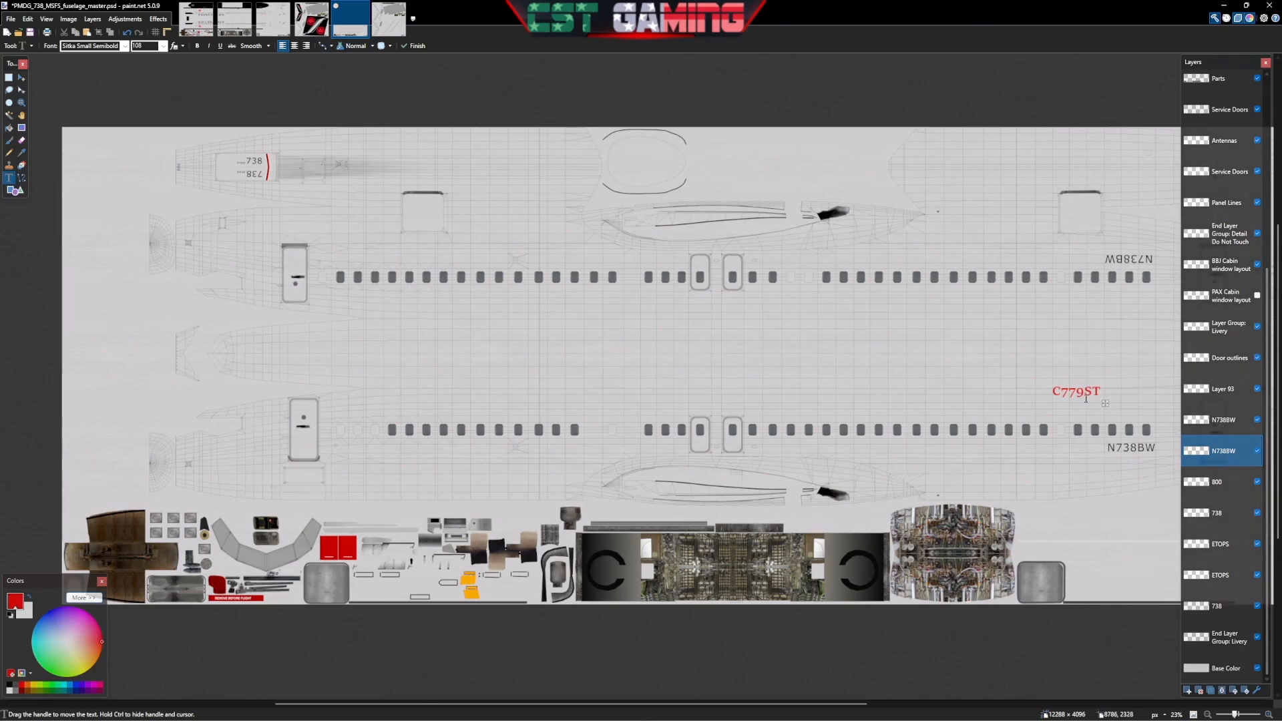
Move the C779ST text just above the upright N738BW registration and delete the N738BW marking from its layer
left_click_drag(1103, 404, 1159, 460)
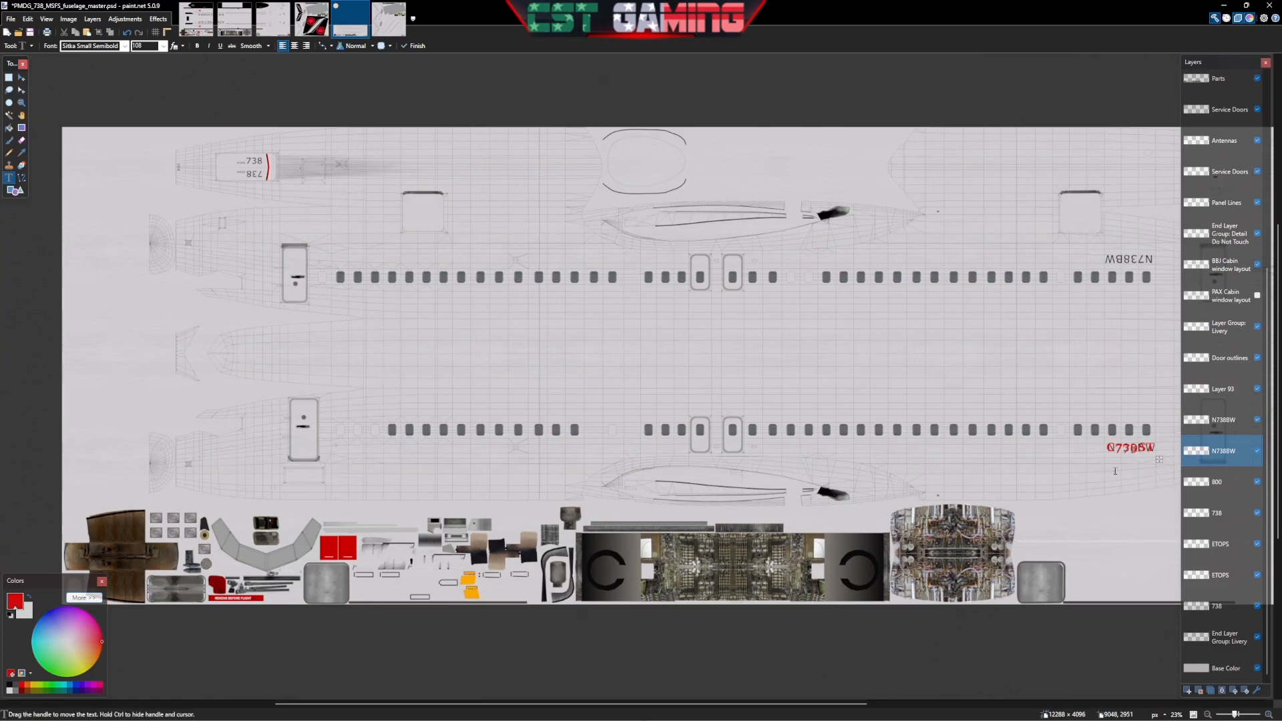
left_click_drag(1160, 460, 1159, 445)
left_click(8, 76)
left_click_drag(1107, 453, 1157, 441)
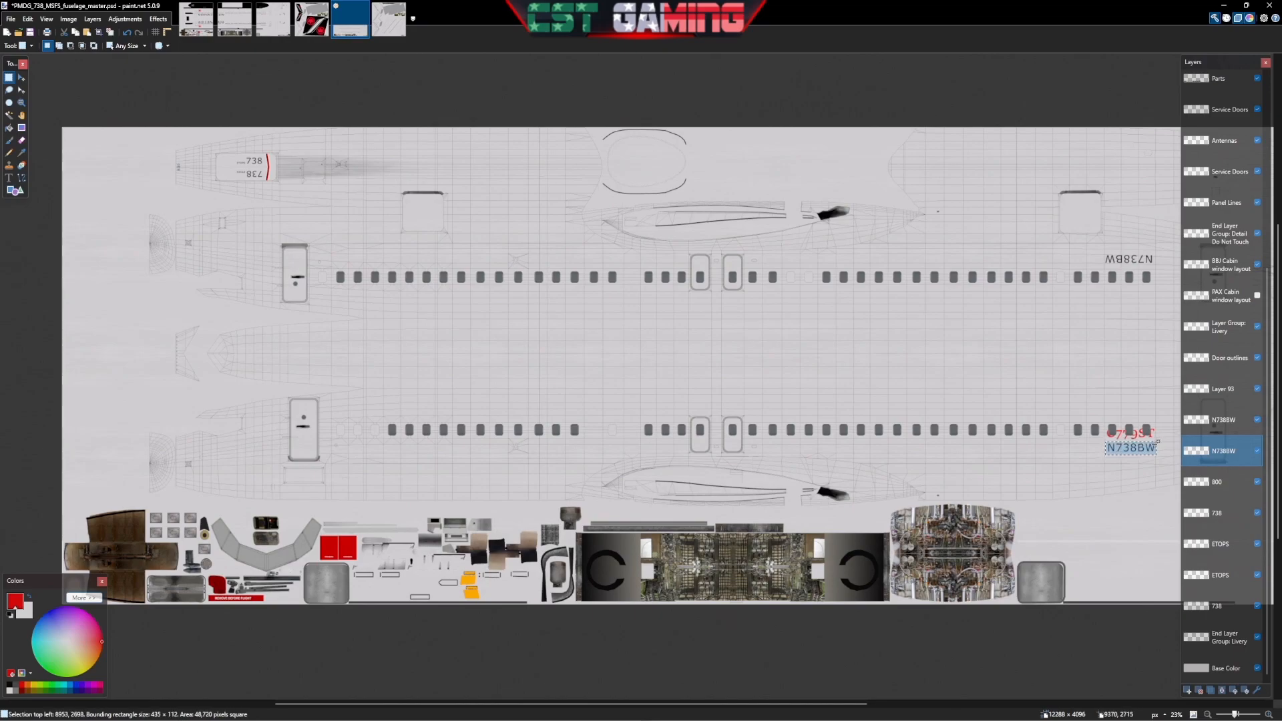
key("Delete")
Select the red C779ST text and move it below the lower window row, where the upright registration was, then clear the selection
left_click_drag(1102, 425, 1157, 442)
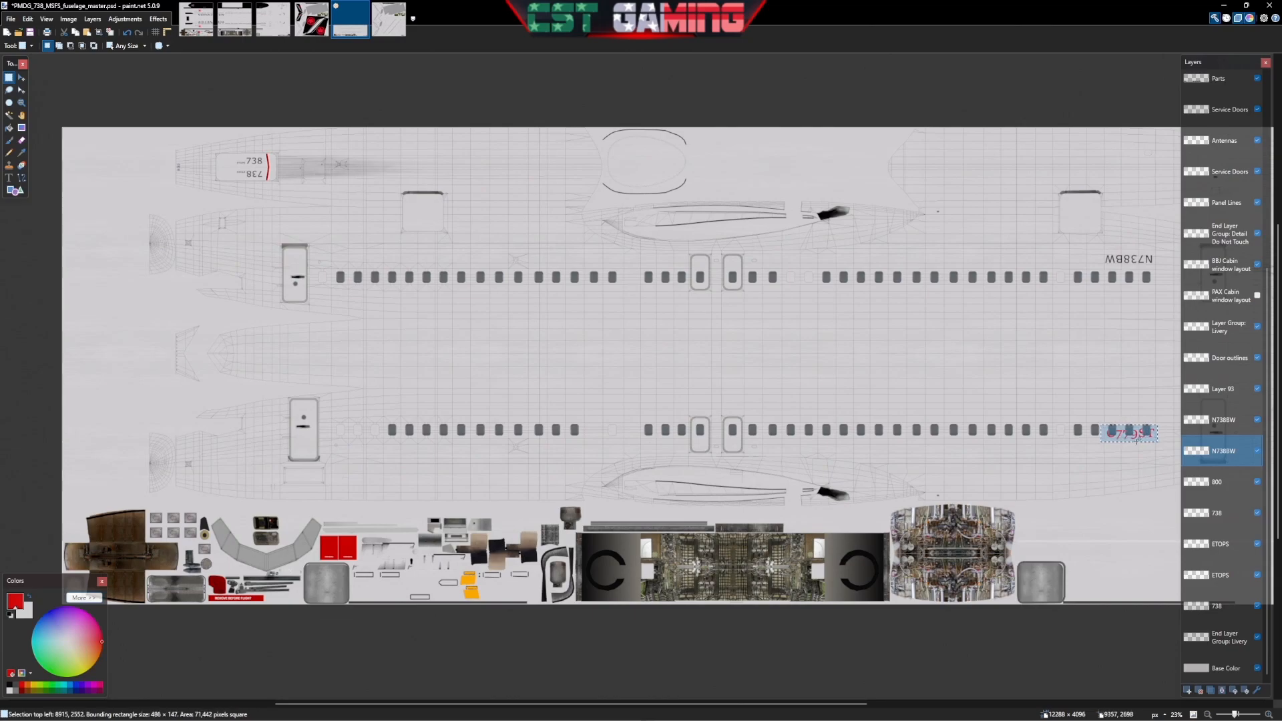
left_click(22, 78)
left_click_drag(1143, 431, 1145, 450)
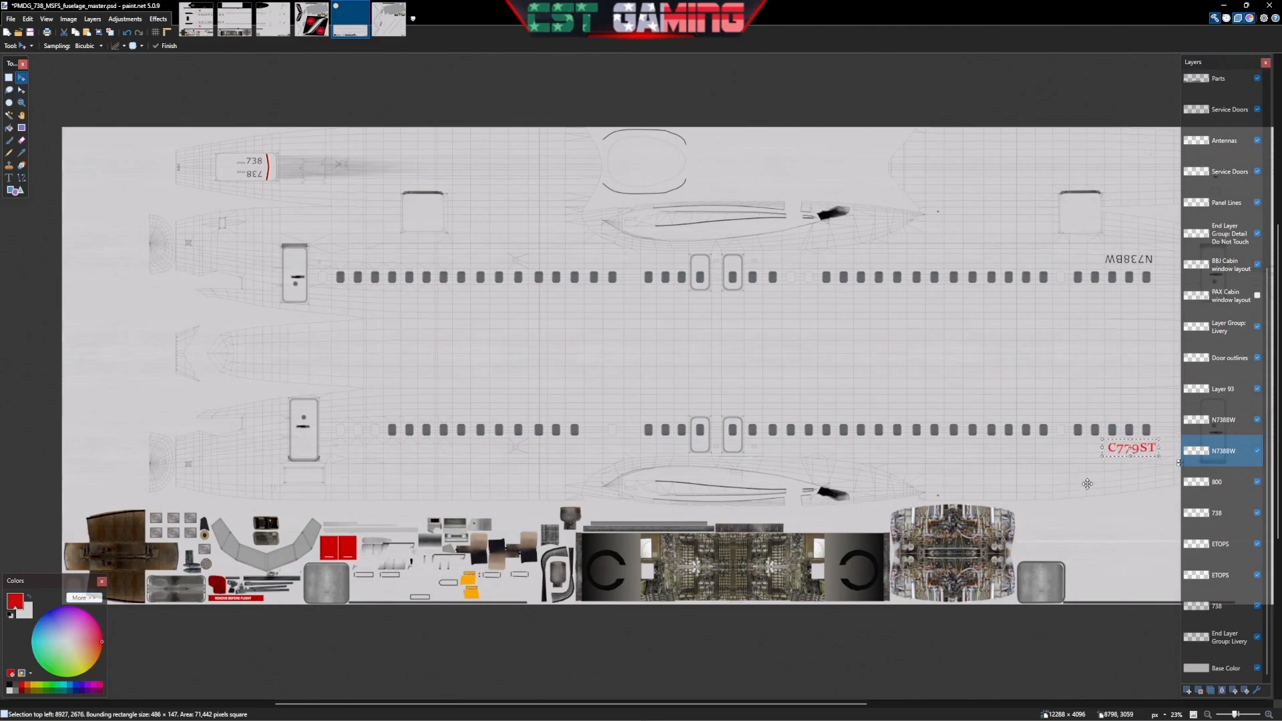
left_click(9, 77)
left_click(811, 390)
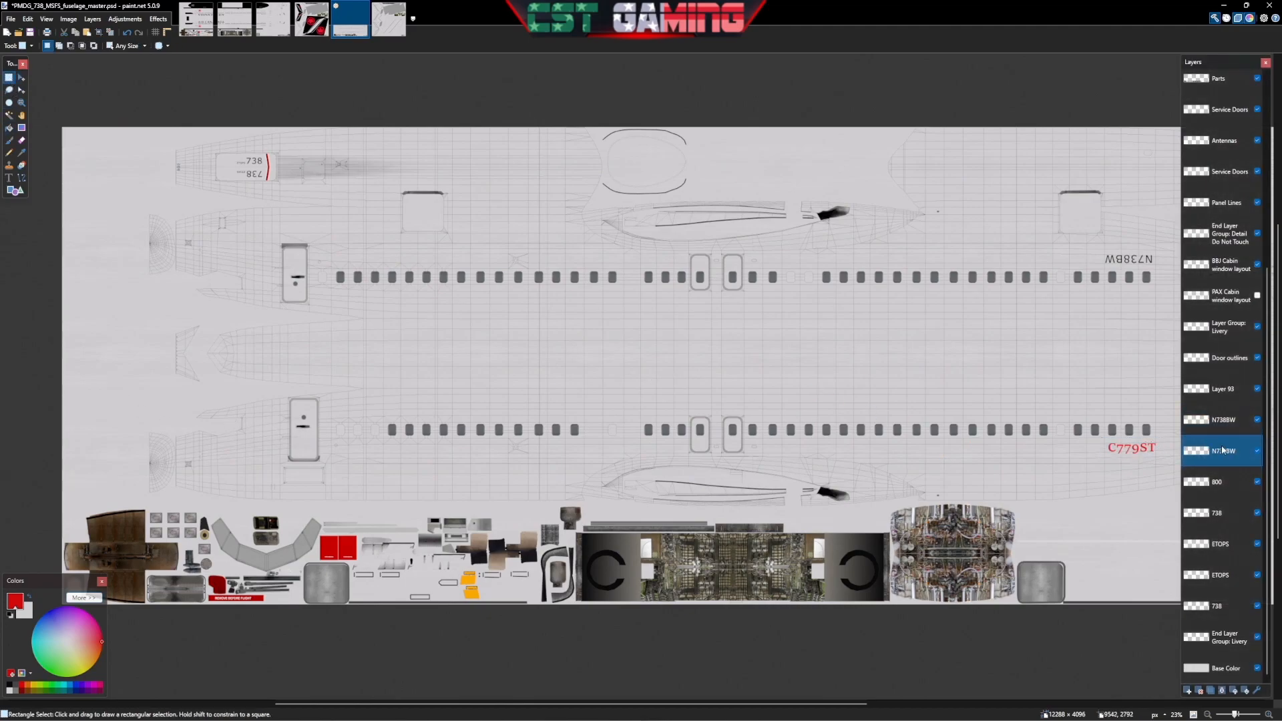
Identify the inverted registration on the upper N738BW layer and delete that N738BW marking
left_click(1225, 421)
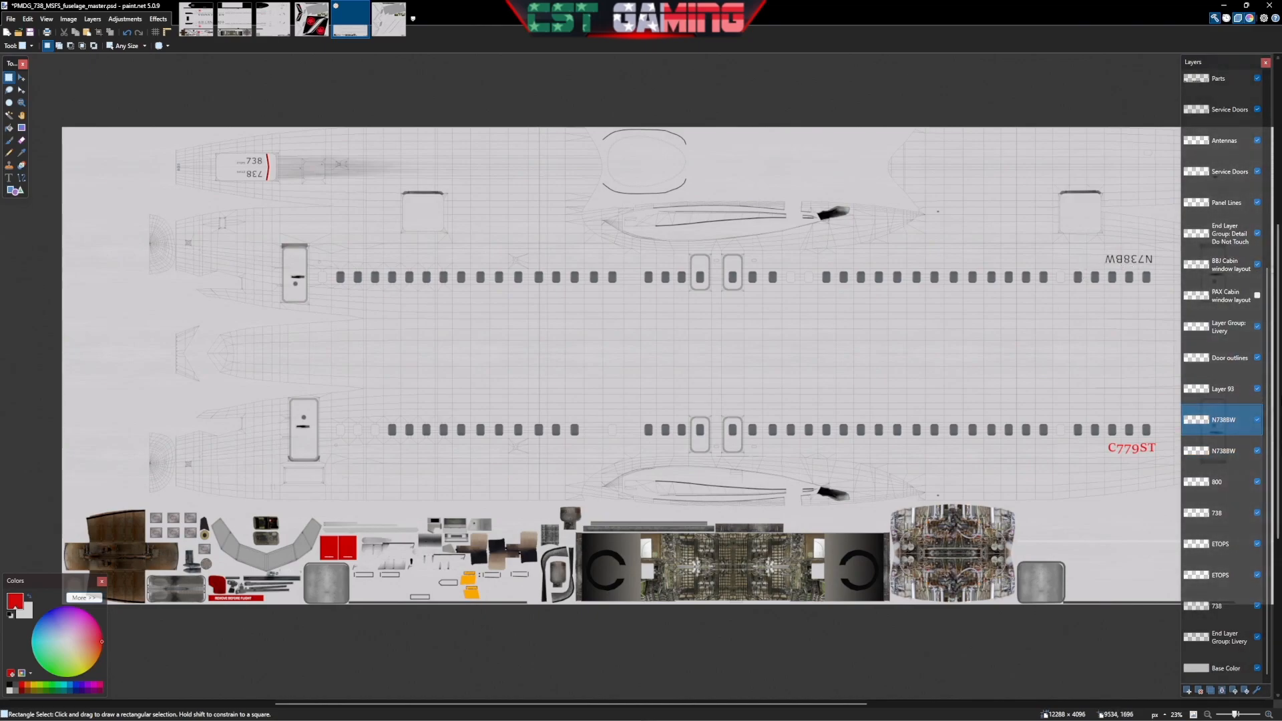
left_click(1257, 420)
left_click(1257, 420)
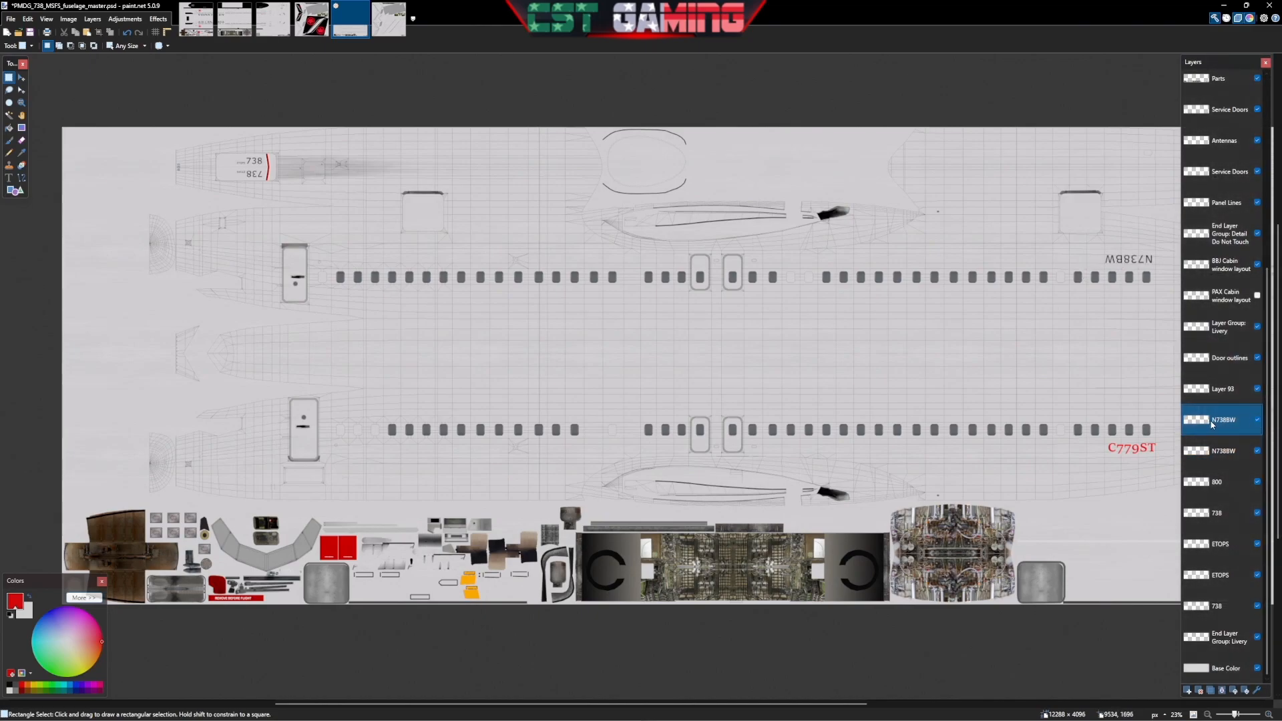
left_click_drag(1101, 252, 1156, 266)
key("Delete")
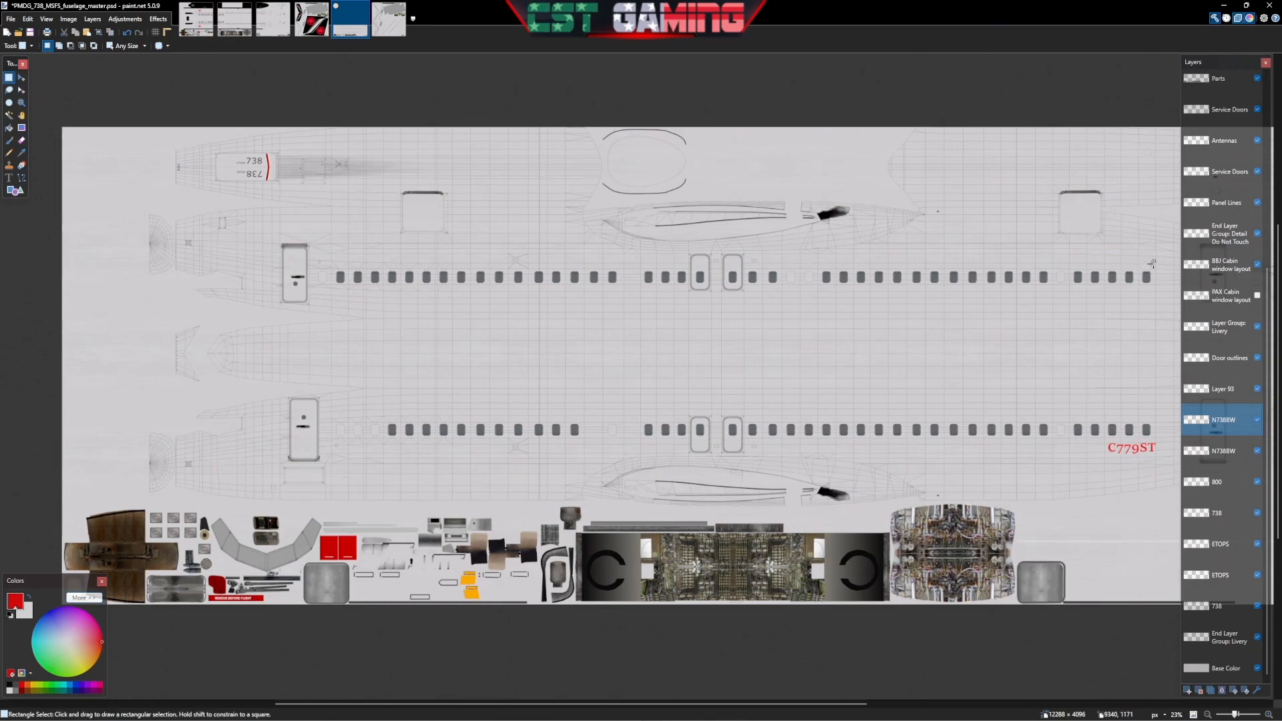
Place a copy of the C779ST text on the upper N738BW layer between the two window rows and select it tightly
key("m")
key("ctrl+a")
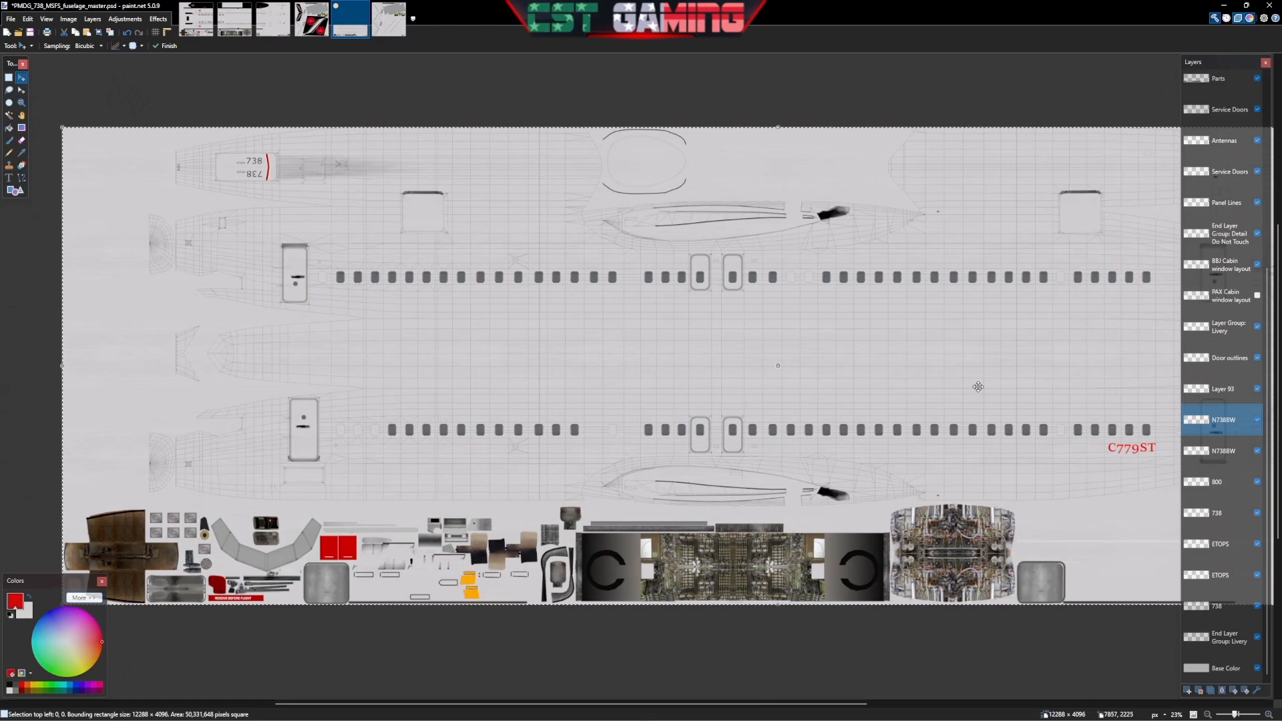
left_click_drag(1121, 423, 1111, 307)
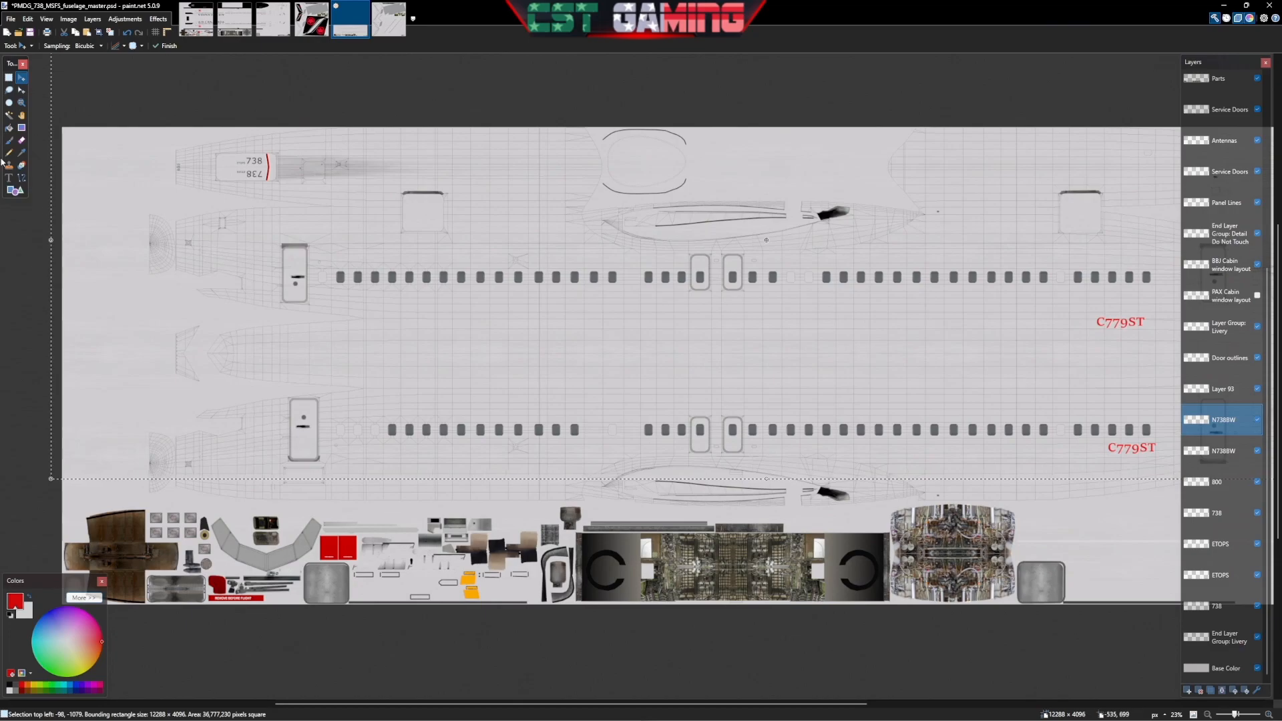
key("s")
left_click_drag(1052, 319, 1148, 332)
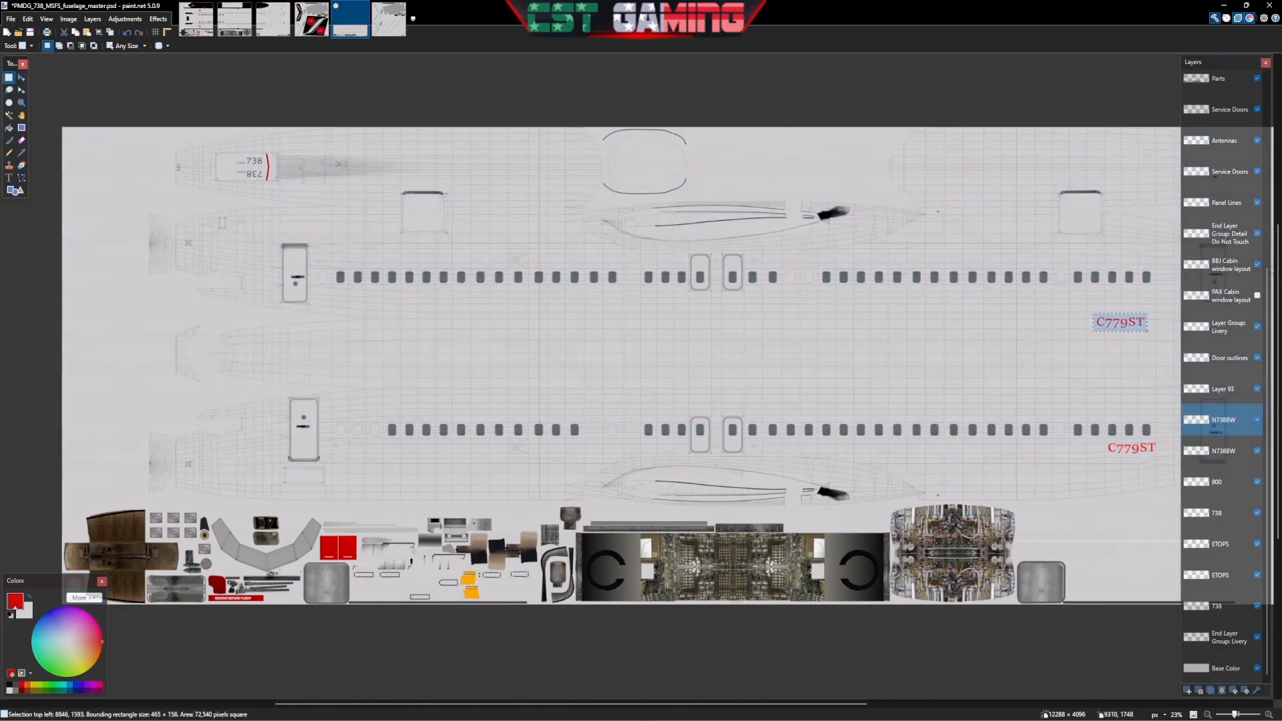
Rotate the copied C779ST text 180° and move it above the upper window row, where the inverted registration was
left_click(21, 77)
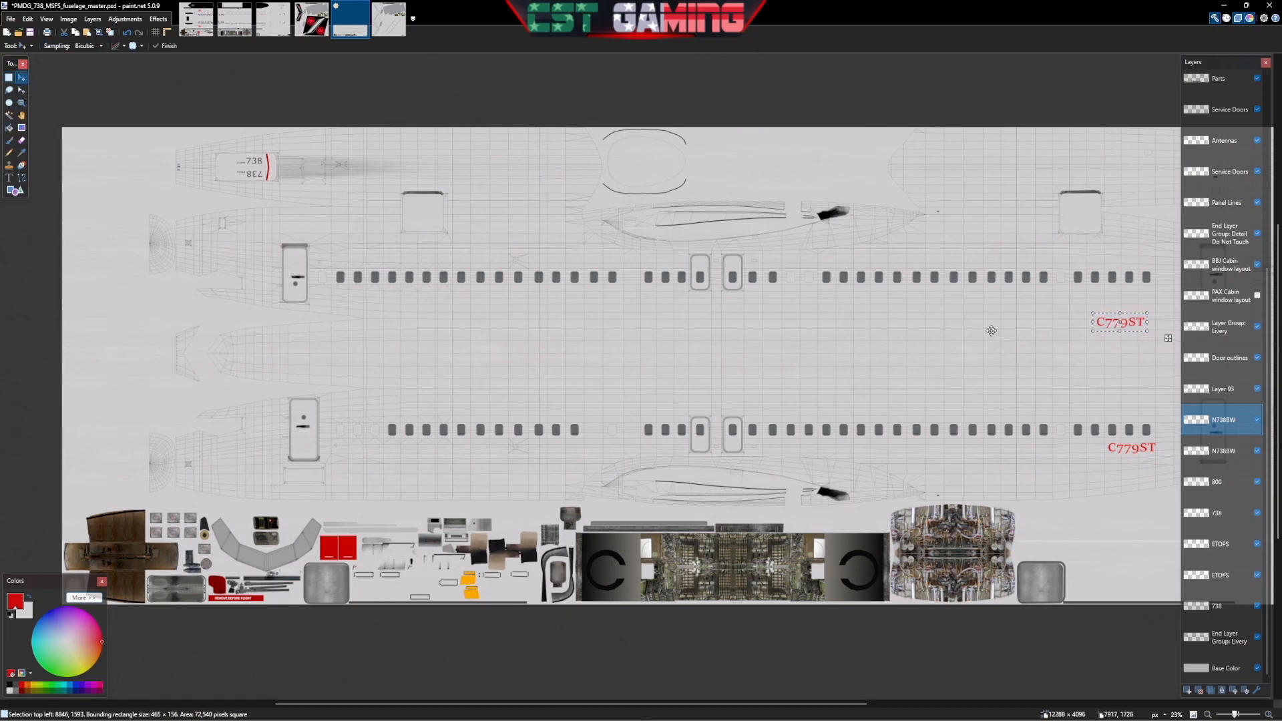
left_click_drag(1154, 321, 1084, 324)
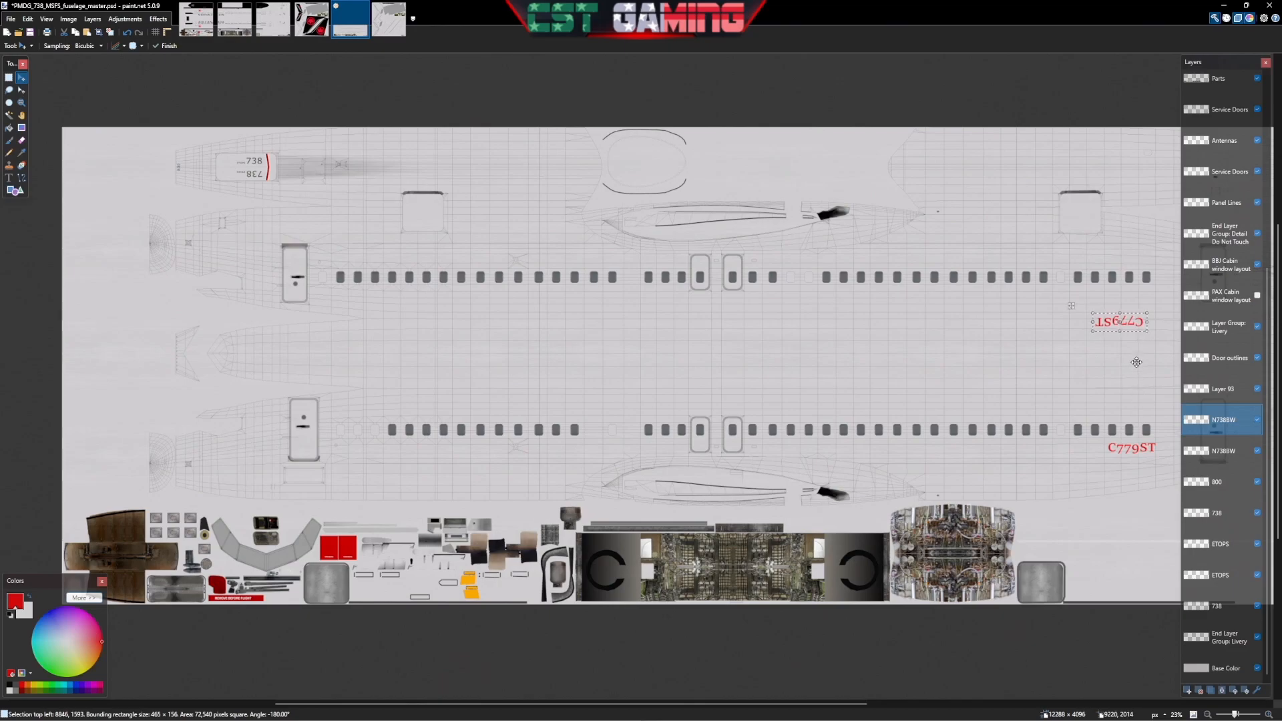
left_click_drag(1127, 322, 1144, 260)
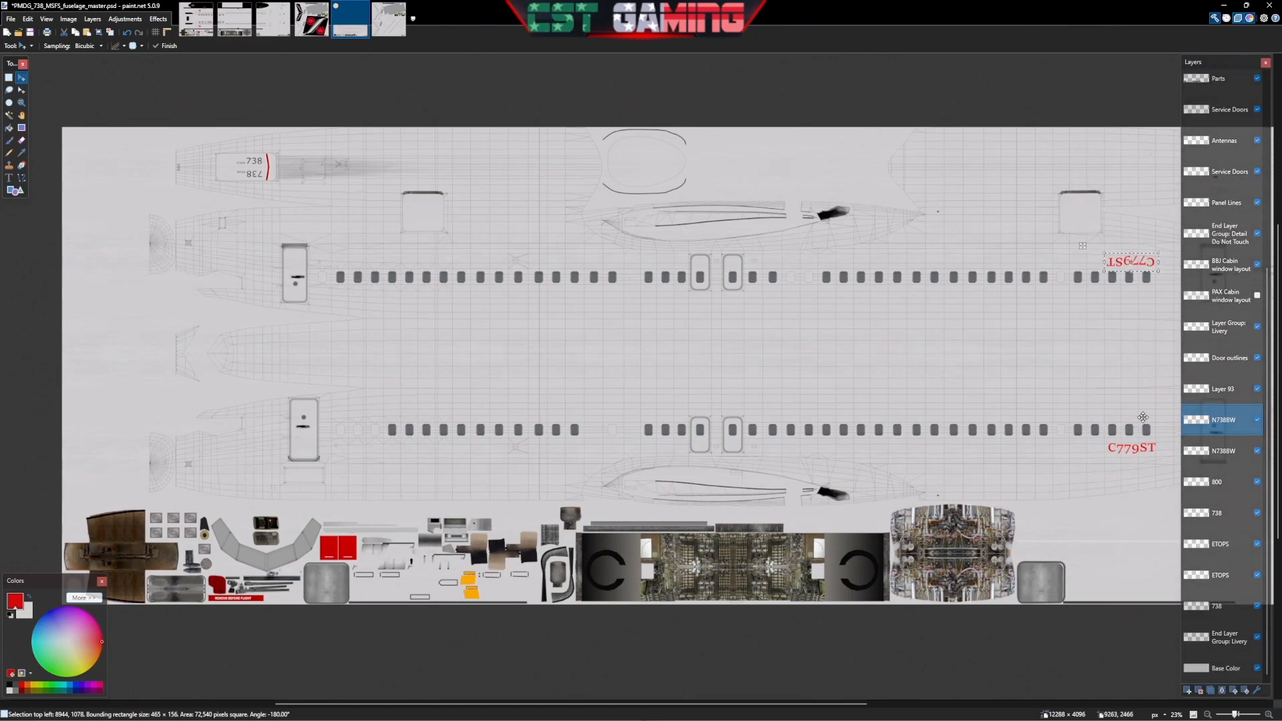
left_click_drag(1148, 262, 1147, 258)
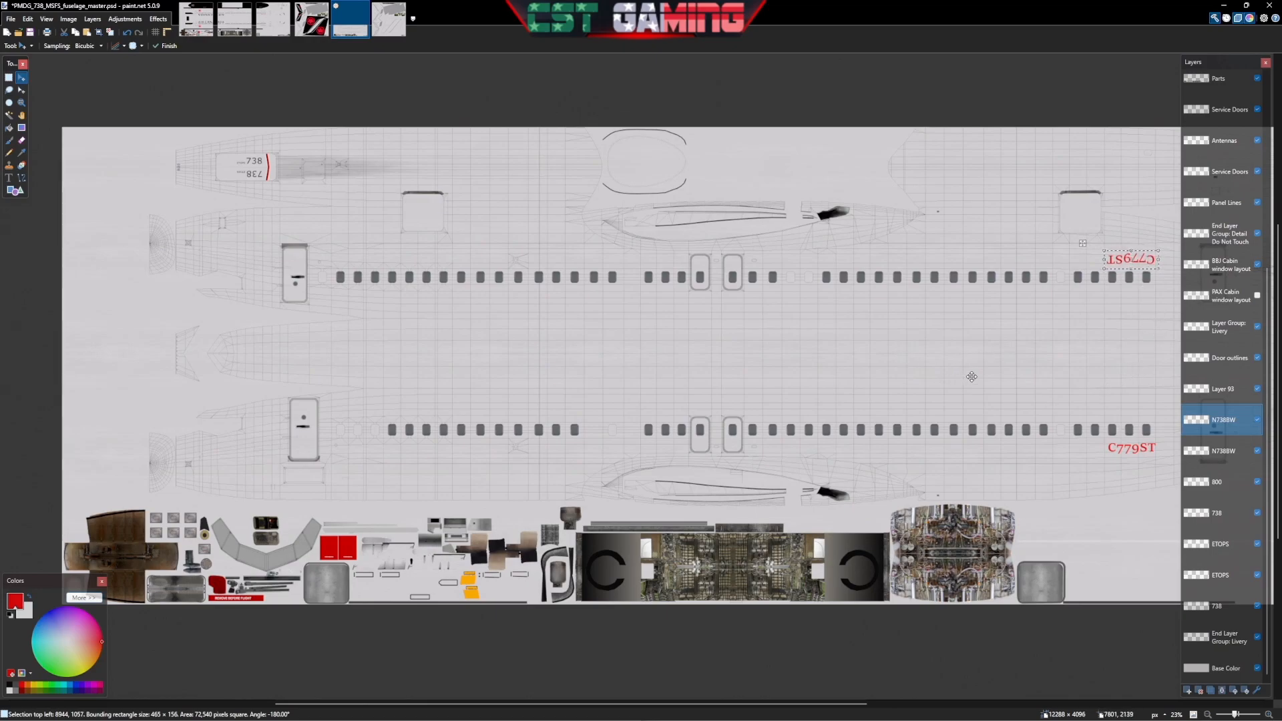
left_click(8, 77)
left_click(914, 313)
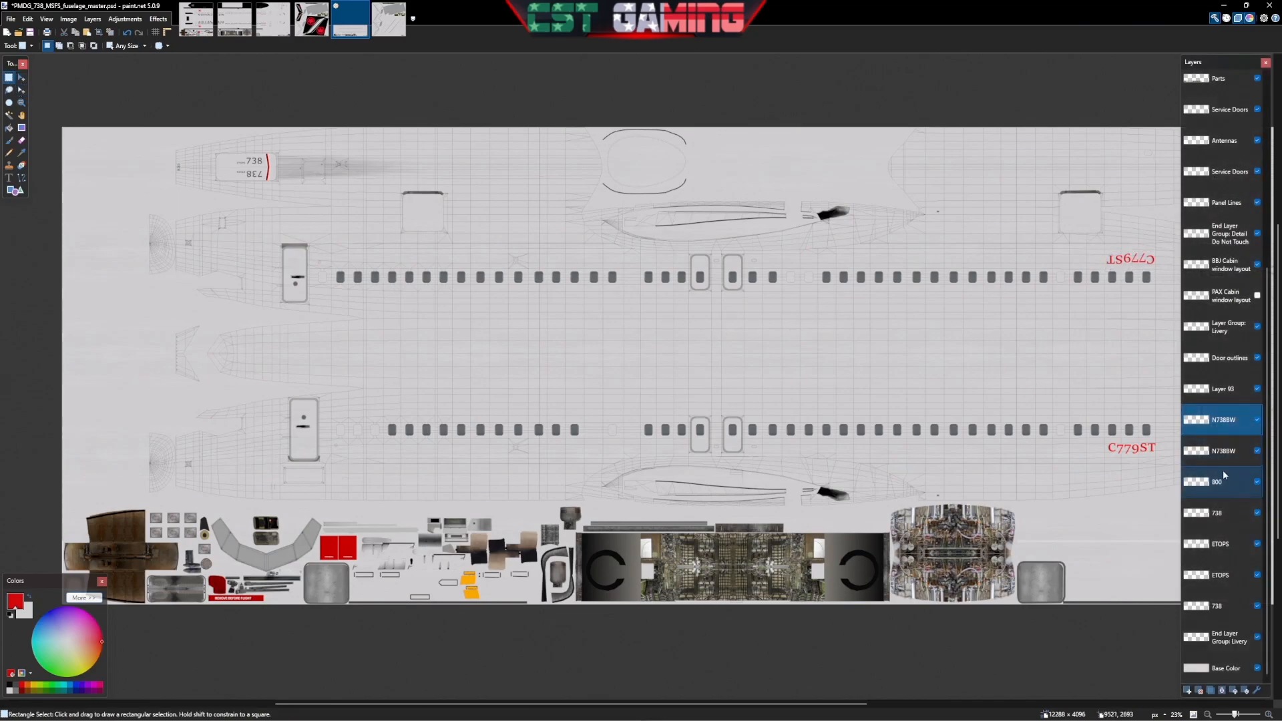
Check the 800, 738 and ETOPS layers, toggling the 738 layers to identify which fuselage markings they hold
left_click(1256, 487)
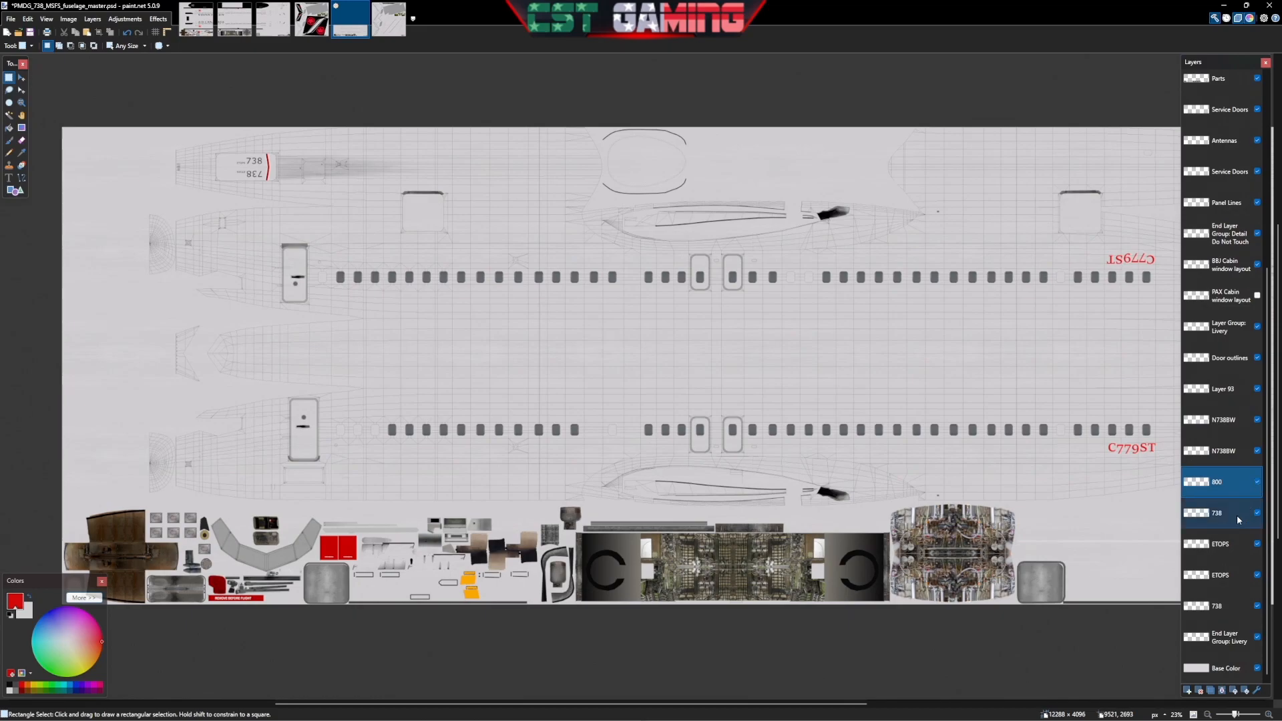
left_click(1256, 512)
left_click(1256, 513)
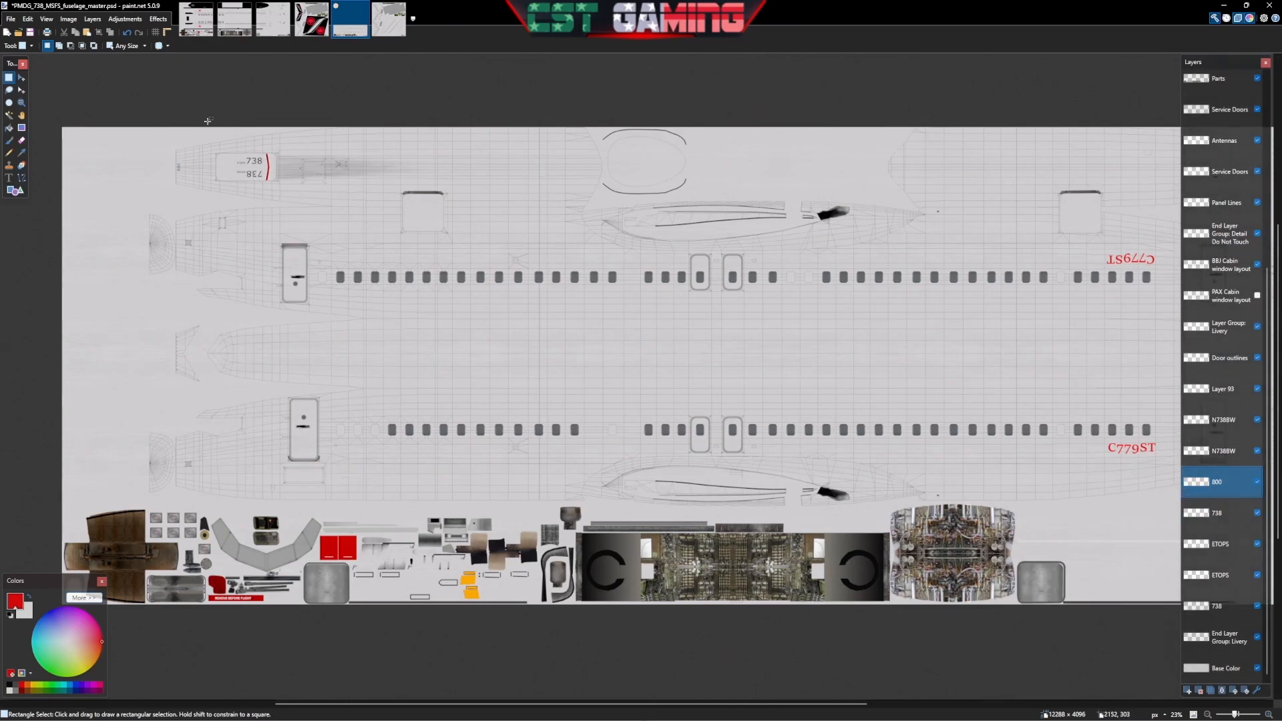
left_click(1219, 552)
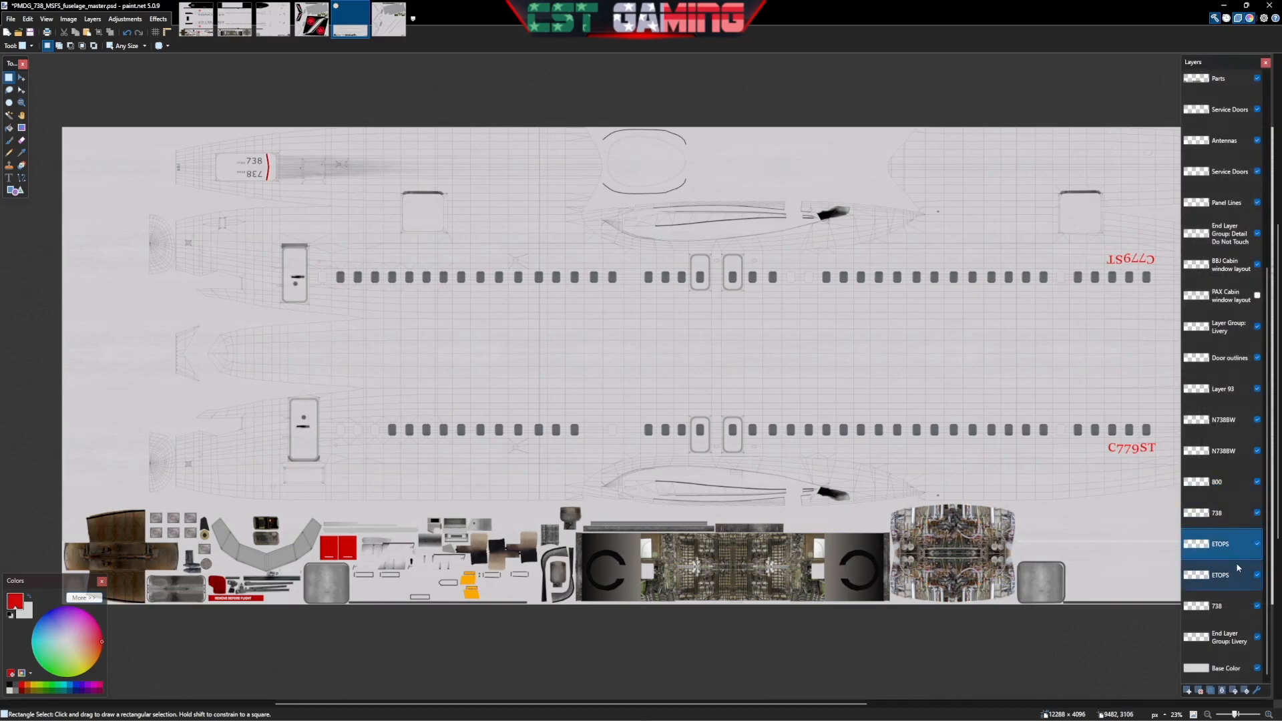
left_click(1257, 606)
left_click(1256, 606)
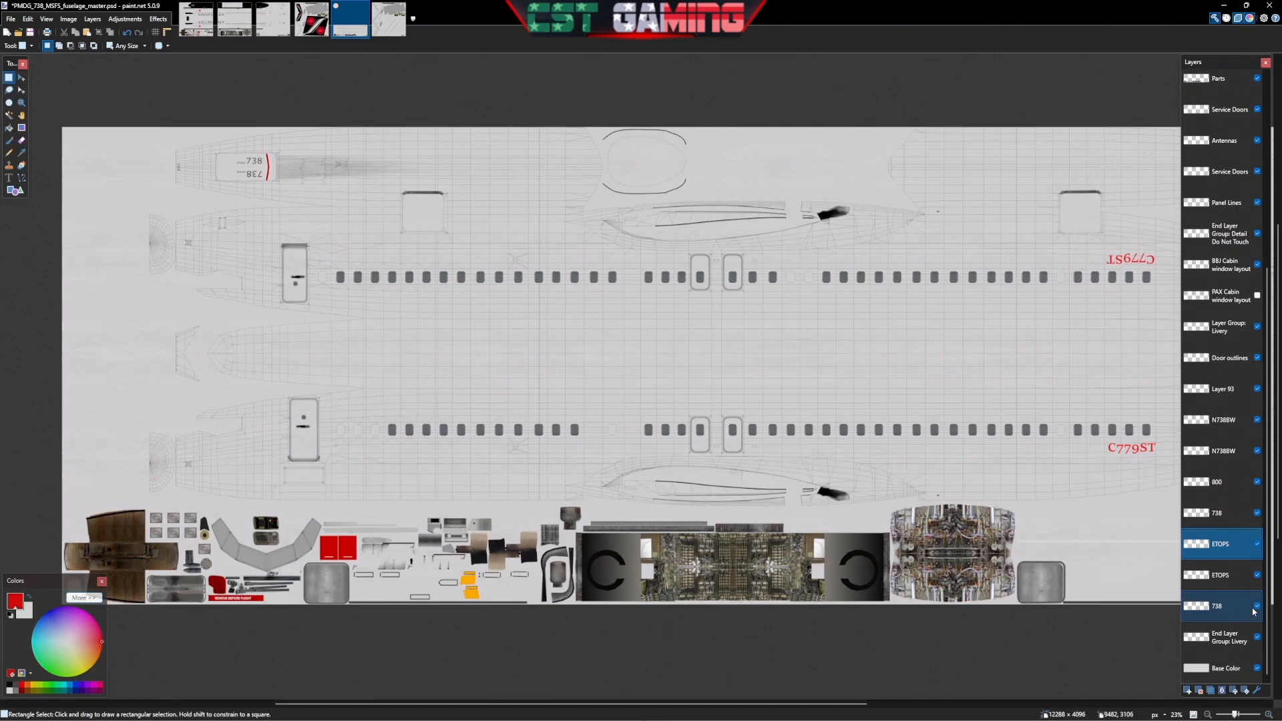
left_click(1224, 640)
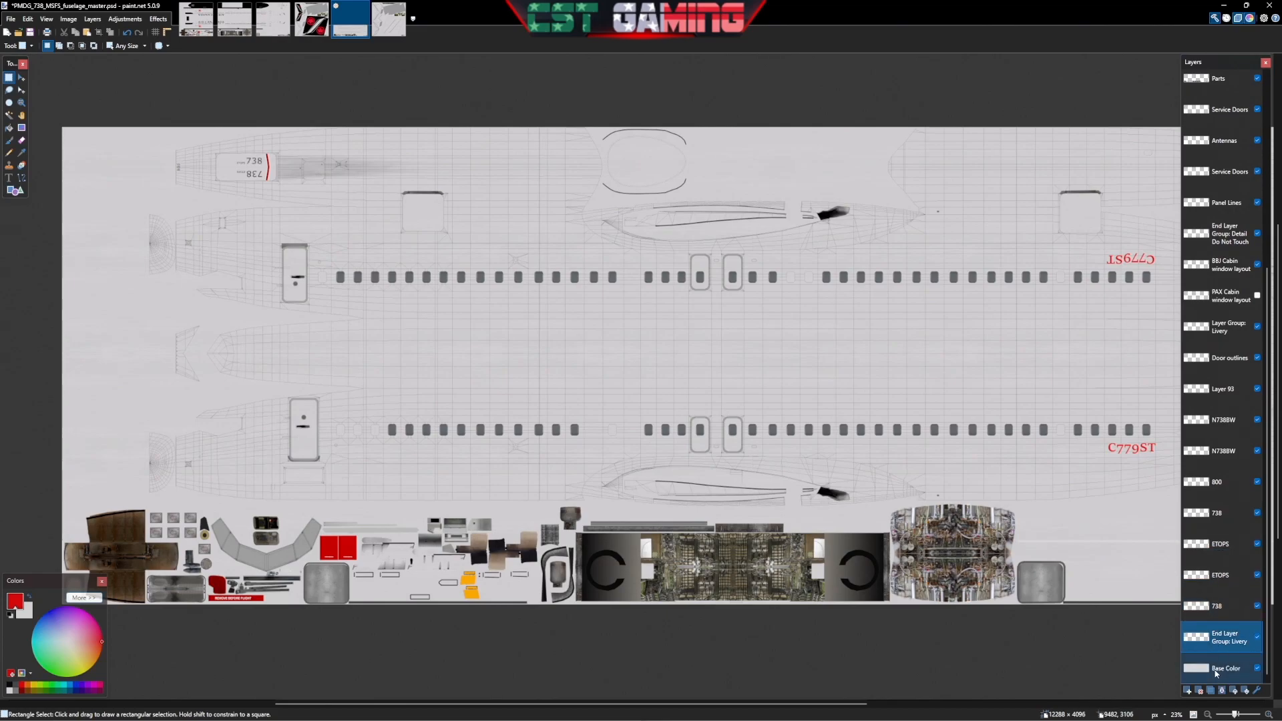
Add a new layer directly above Base Color and name it SKIN
left_click(1217, 673)
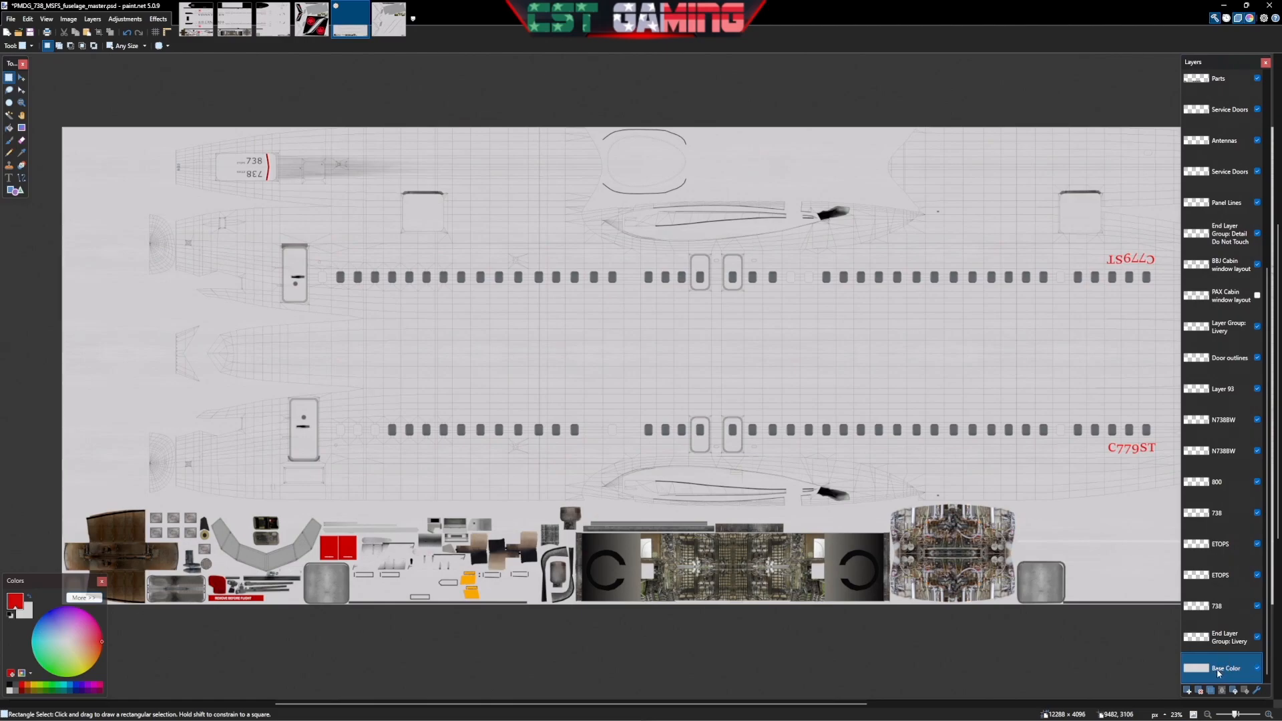
left_click(1187, 690)
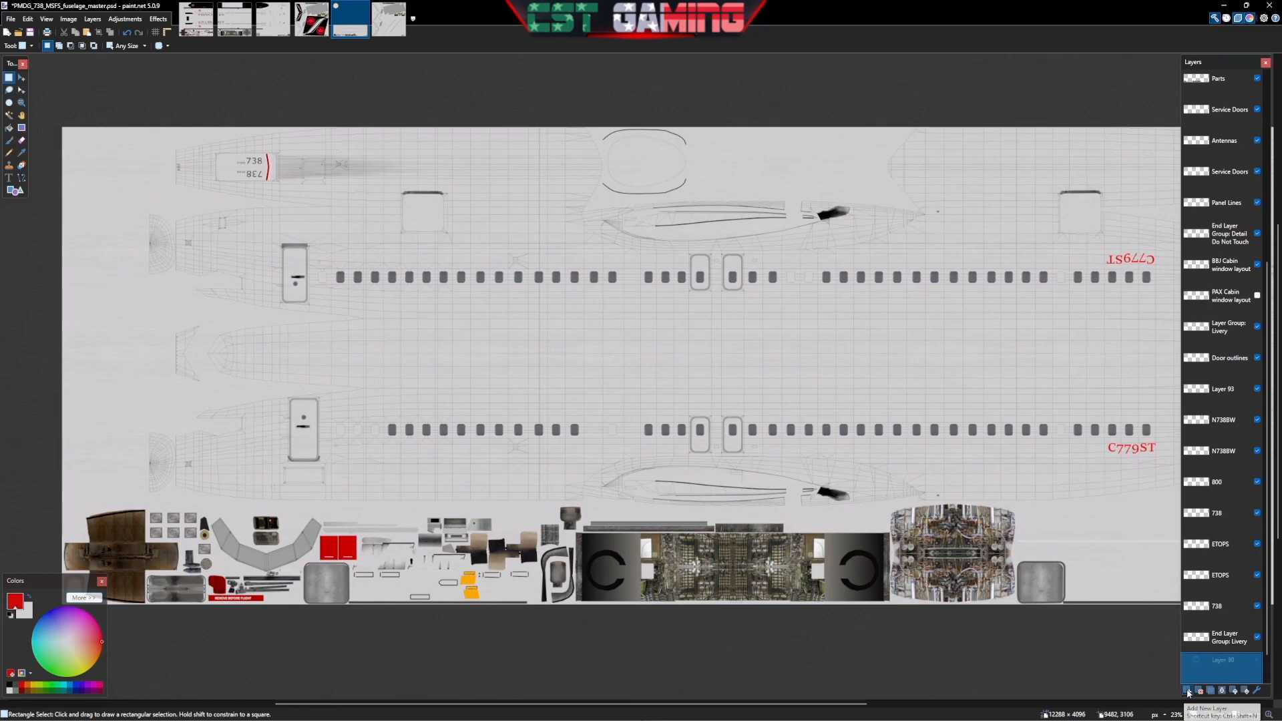
scroll(1227, 649, "down", 1)
double_click(1226, 642)
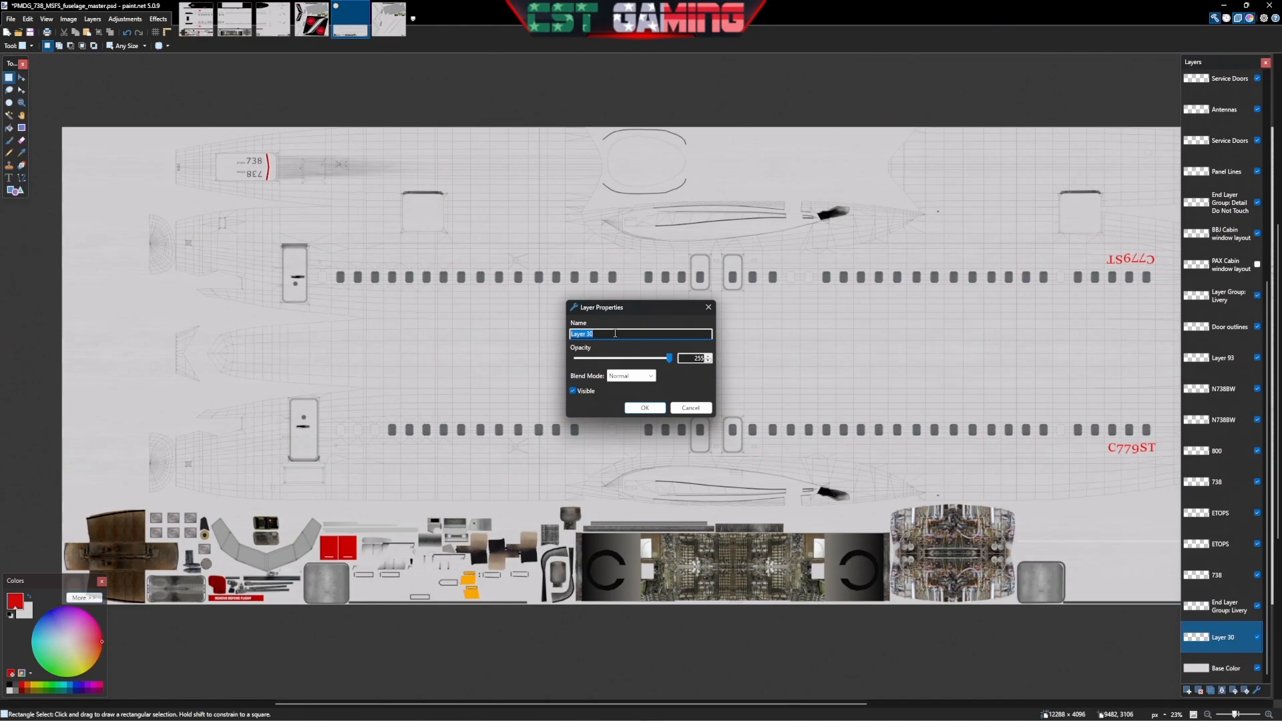
type("s")
left_click(643, 408)
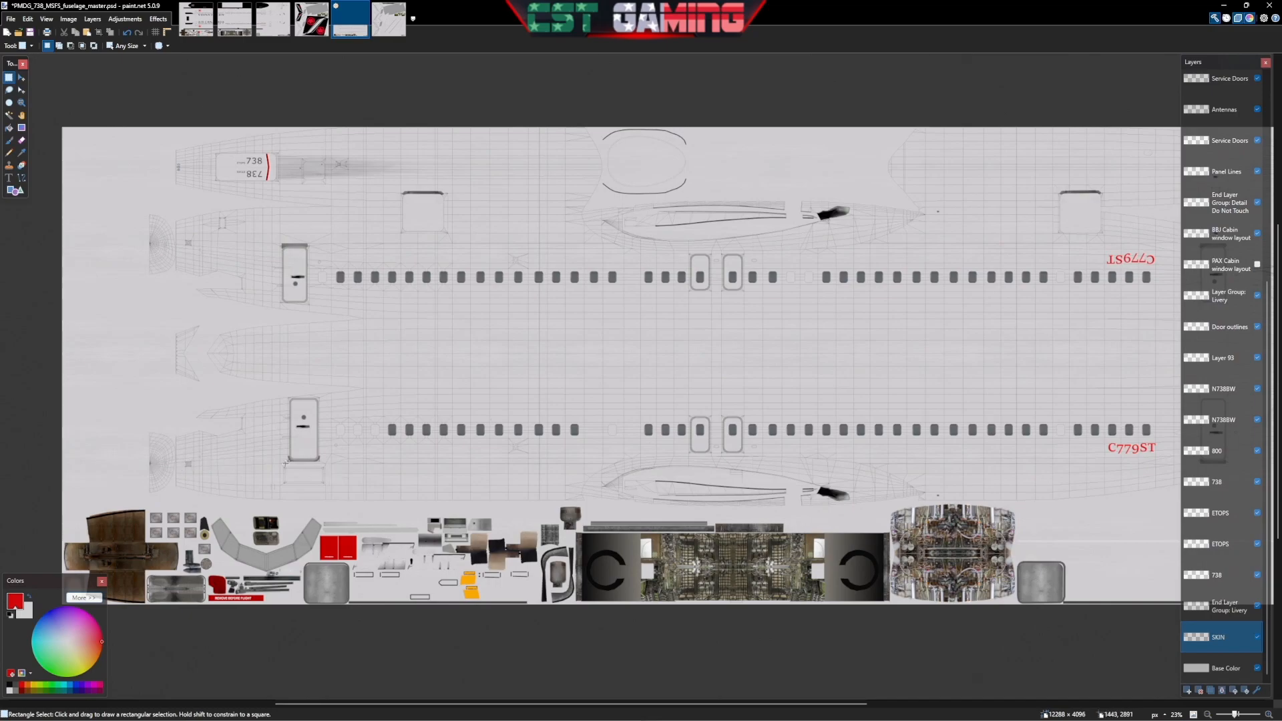
Draw a red line about 11,100 pixels long with brush size 40 along the lower fuselage side, bending it into a shallow S-curve
scroll(621, 407, "down", 1)
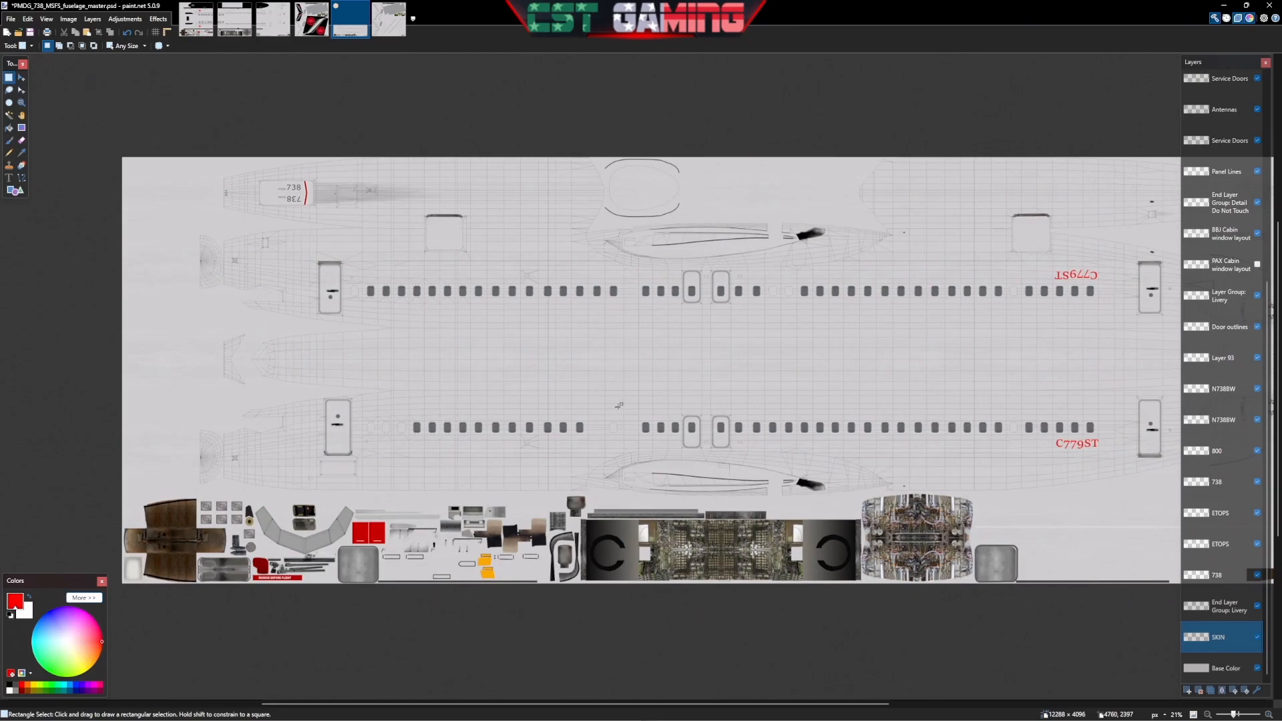
scroll(619, 405, "right", 3)
scroll(618, 405, "down", 1)
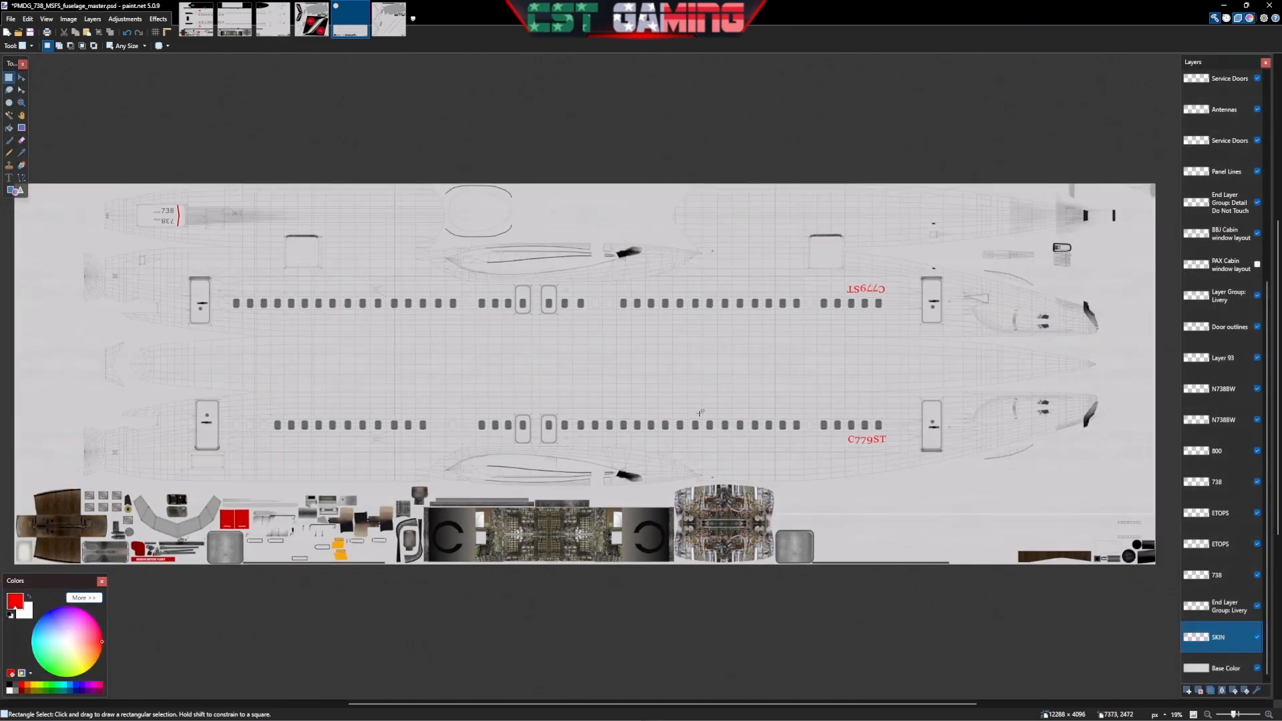
scroll(700, 411, "left", 1)
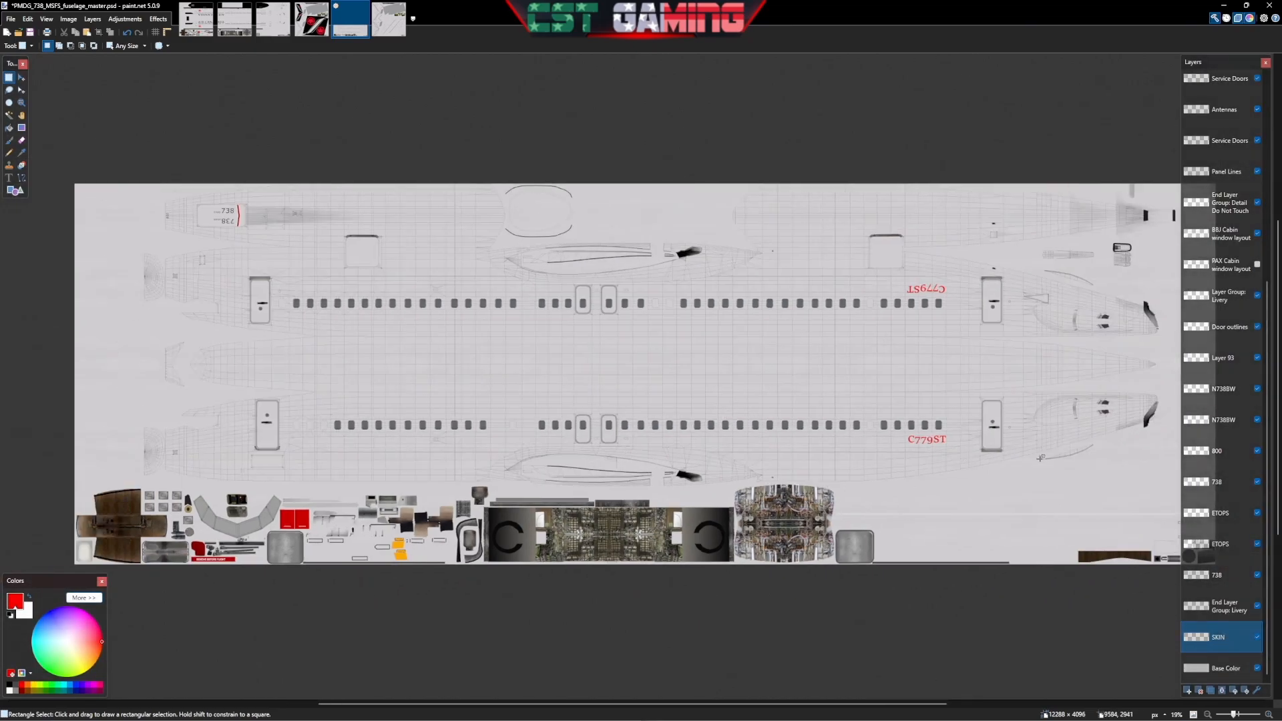
left_click(22, 177)
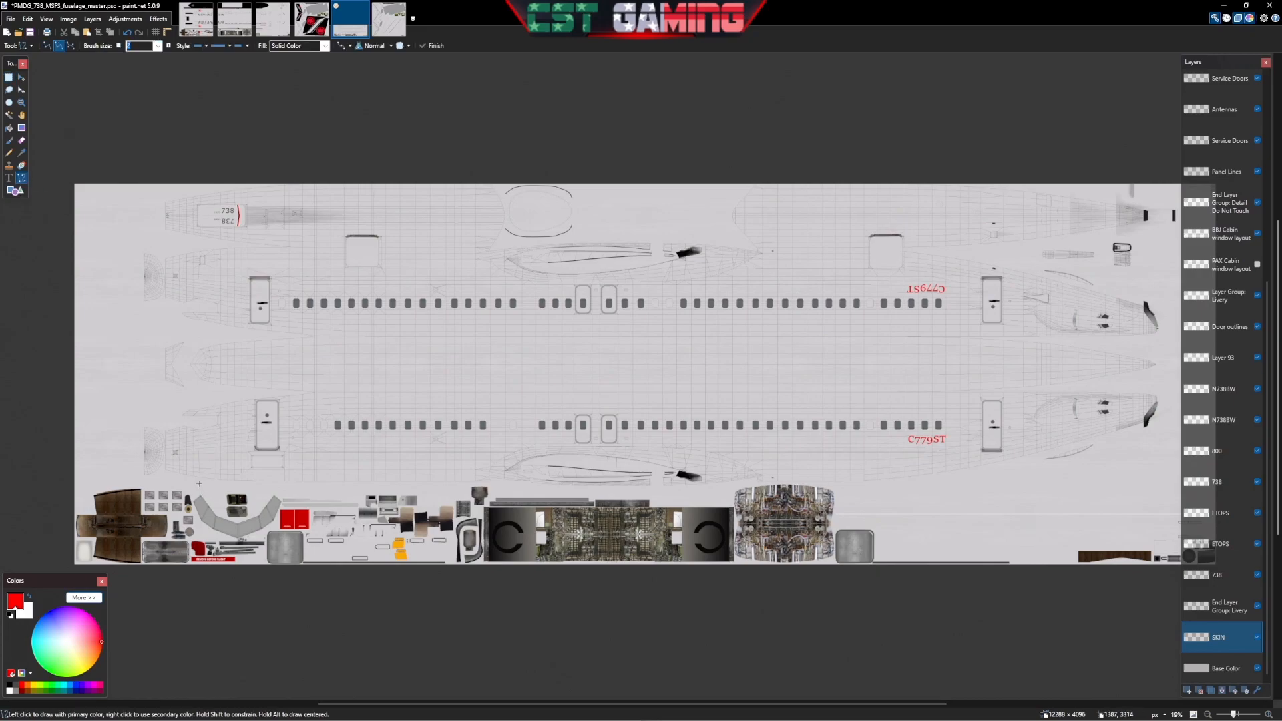
left_click(158, 45)
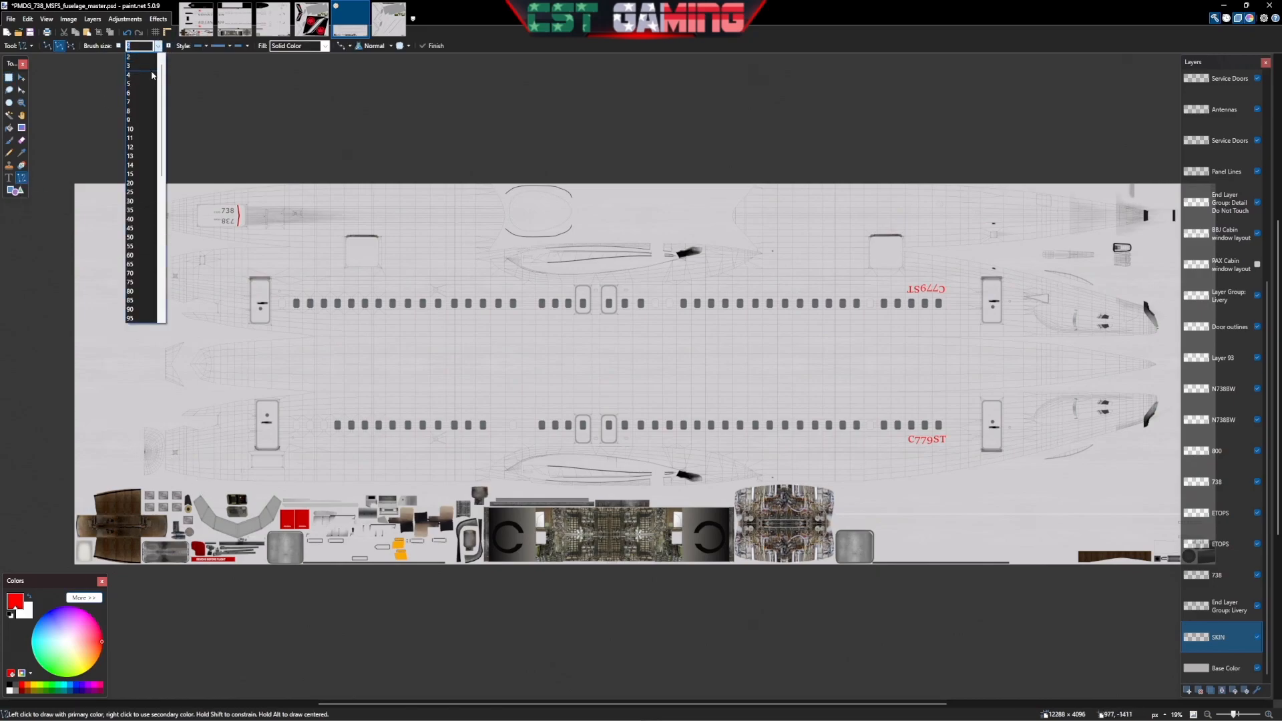
left_click(136, 220)
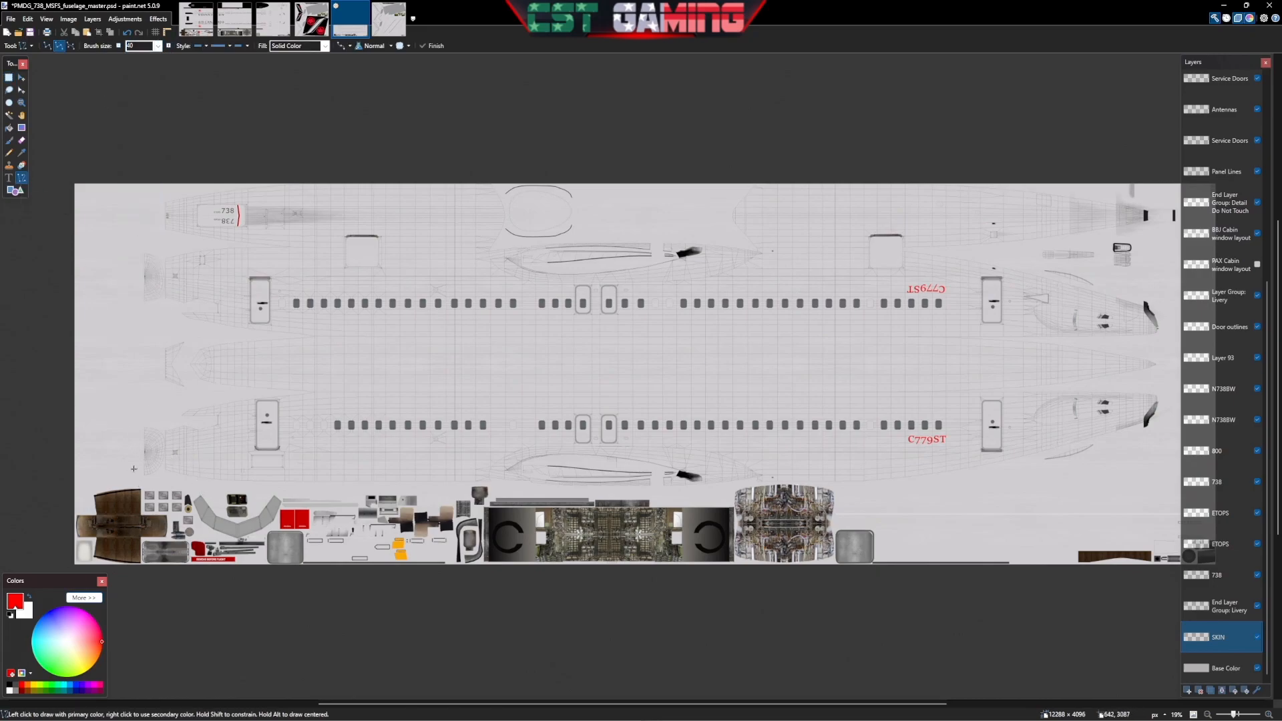
mouse_move(133, 453)
left_mouse_down()
mouse_move(749, 444)
mouse_move(1174, 418)
mouse_move(1161, 398)
left_mouse_up()
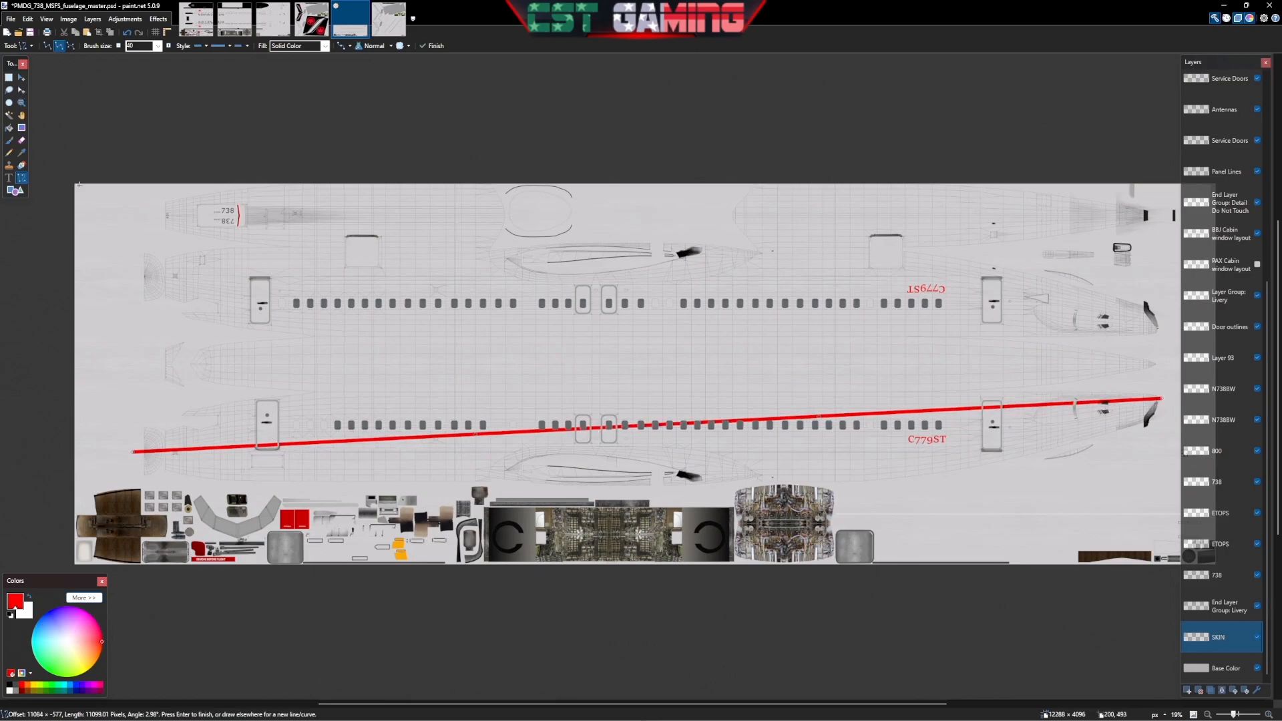
left_click_drag(472, 437, 324, 459)
left_click_drag(821, 418, 717, 415)
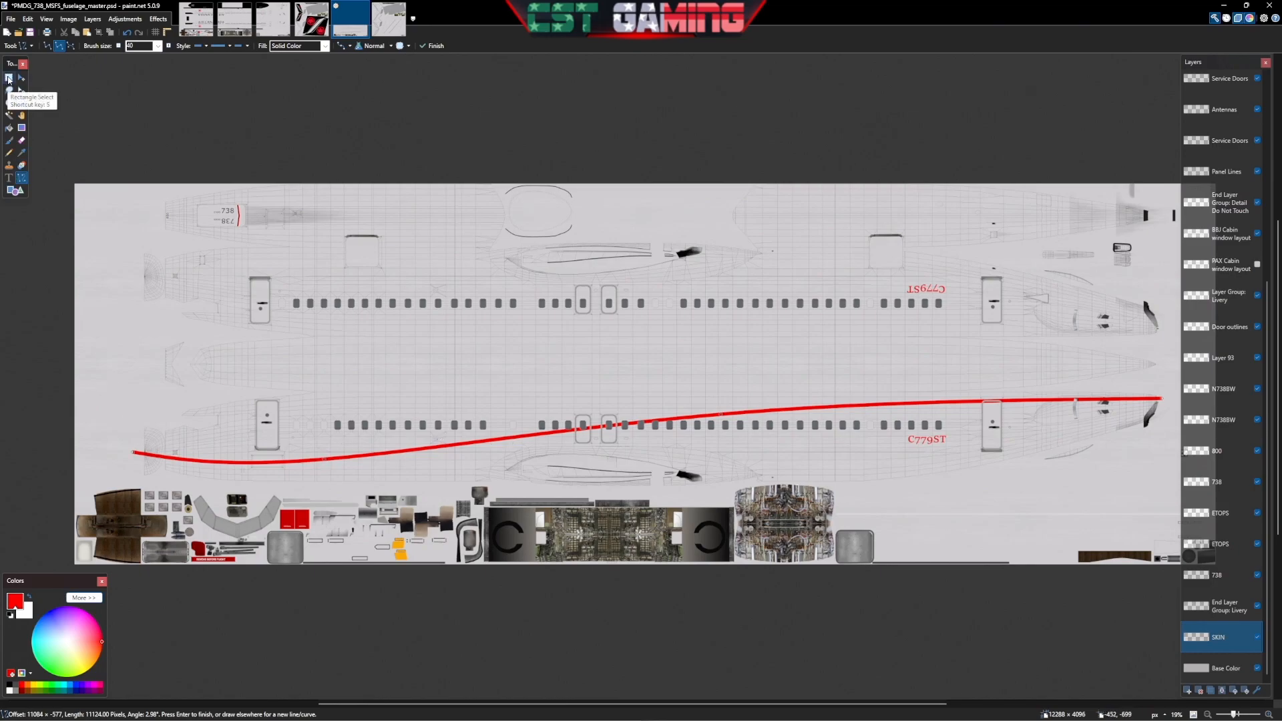
Add another new layer directly above SKIN and make it the active layer
left_click(1187, 691)
left_click(1210, 671)
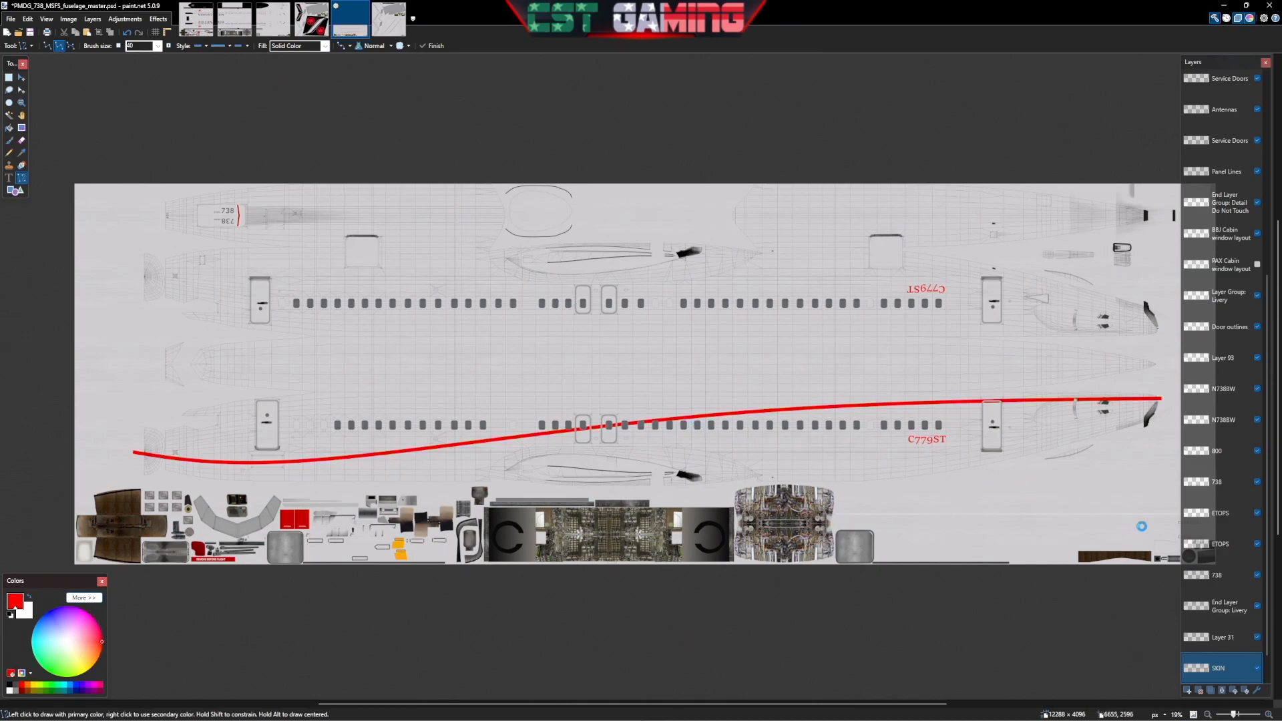
left_click(1222, 637)
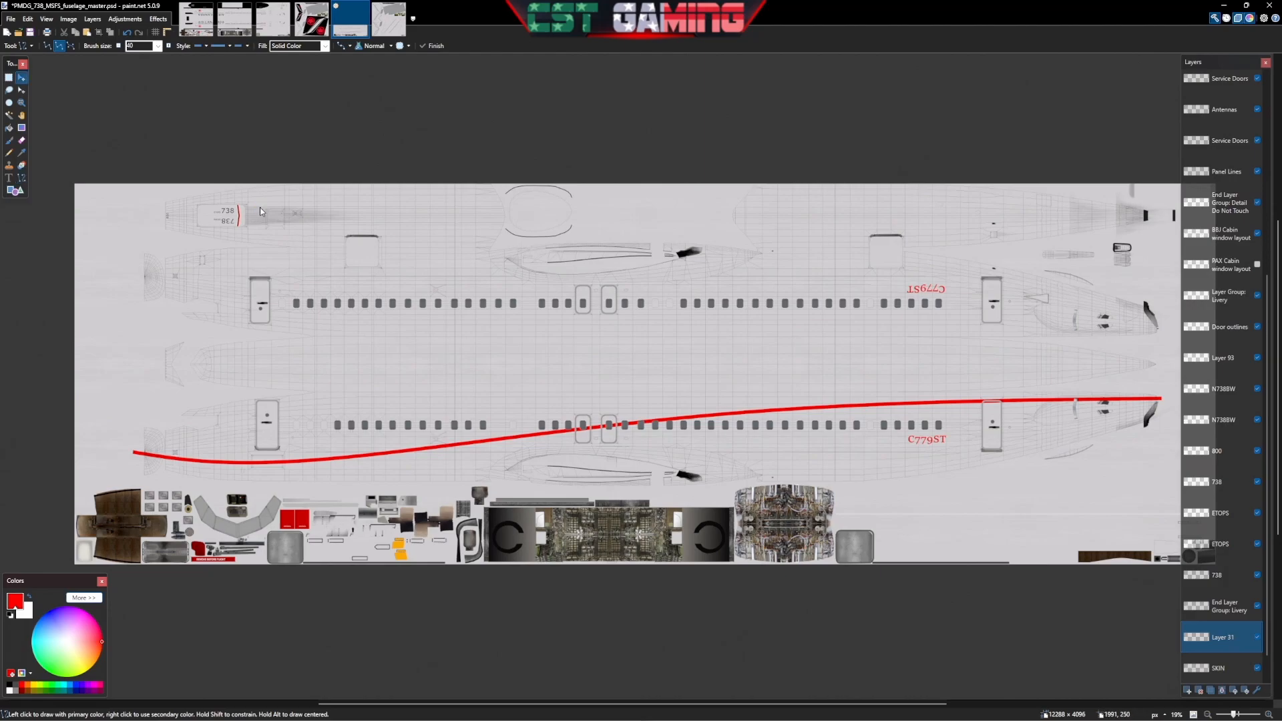
Flip the entire active layer above SKIN vertically to mirror the red S-curve onto the opposite fuselage side
key("m")
key("ctrl+a")
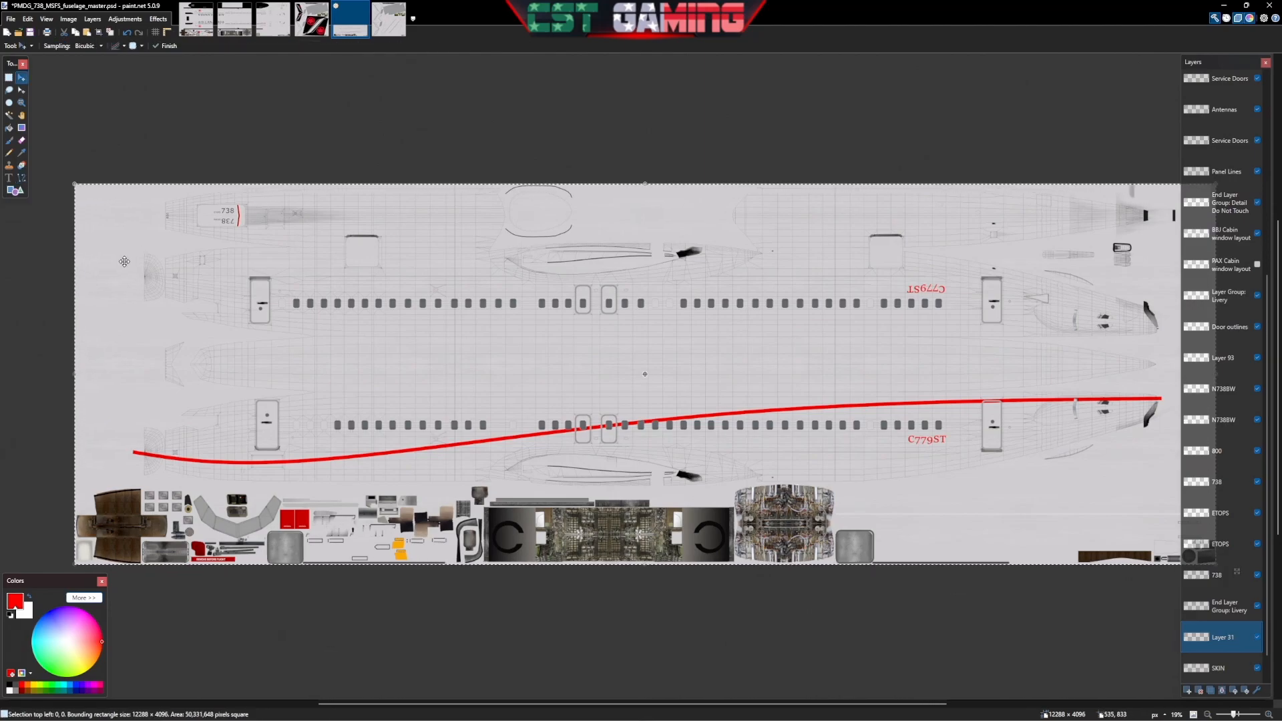
left_click_drag(63, 381, 305, 386)
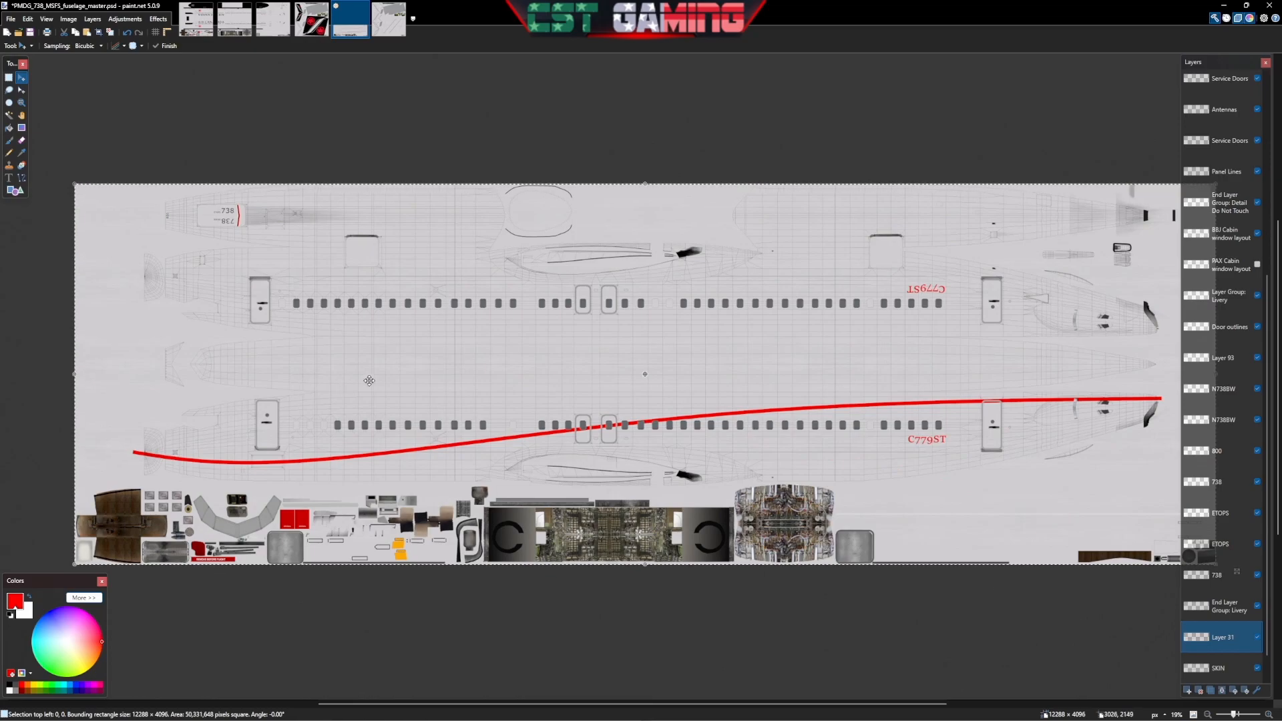
left_click(93, 18)
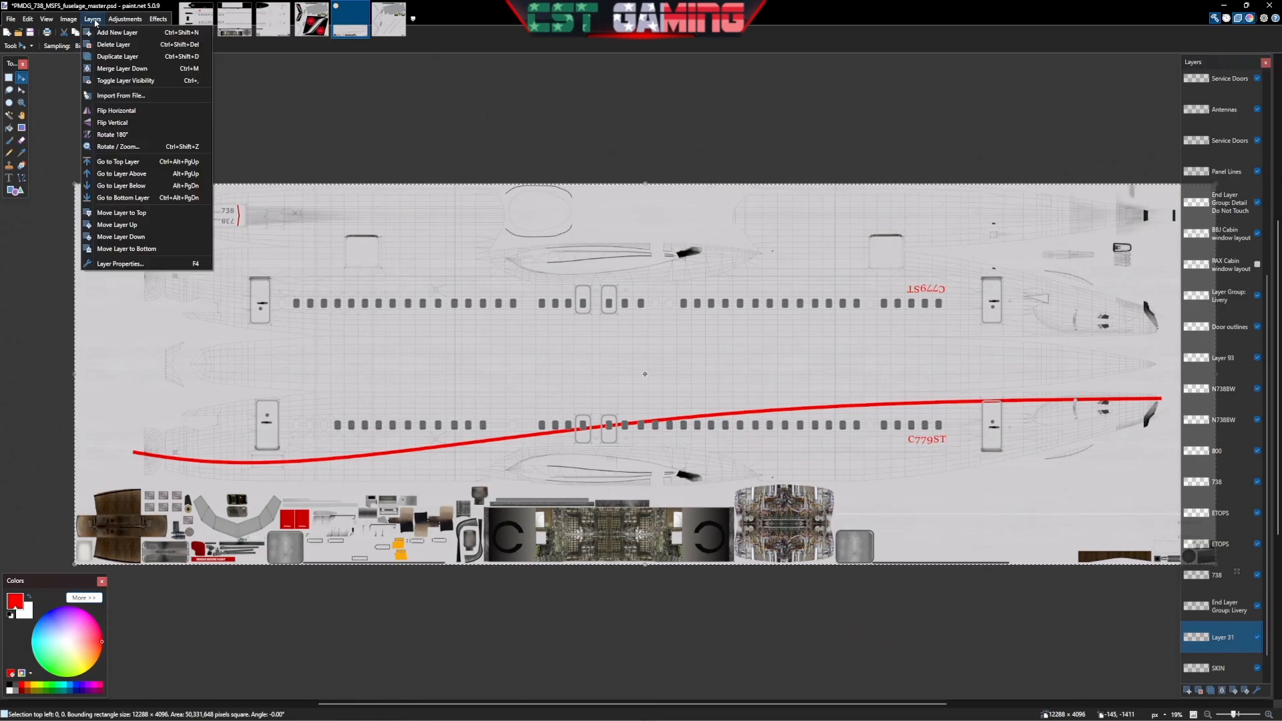
left_click(115, 125)
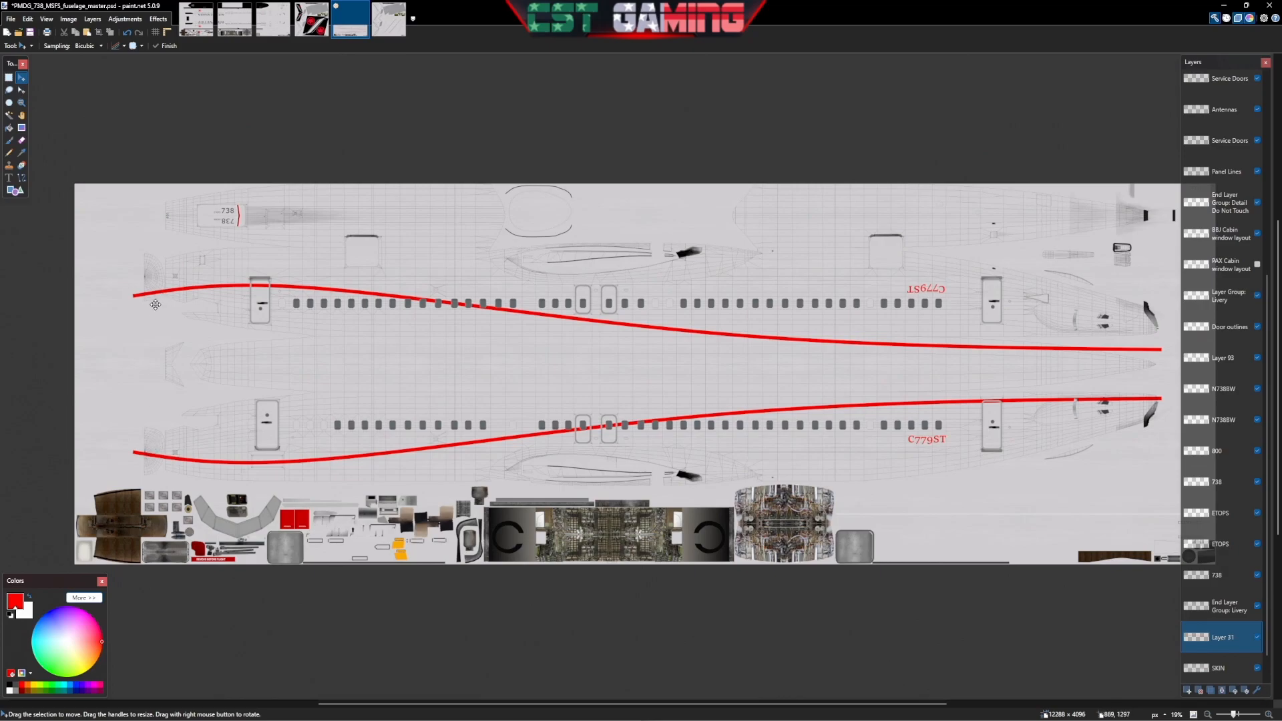
Move the flipped red line up 218 pixels to match the other side's line at the nose, and clear the selection
key("ctrl+a")
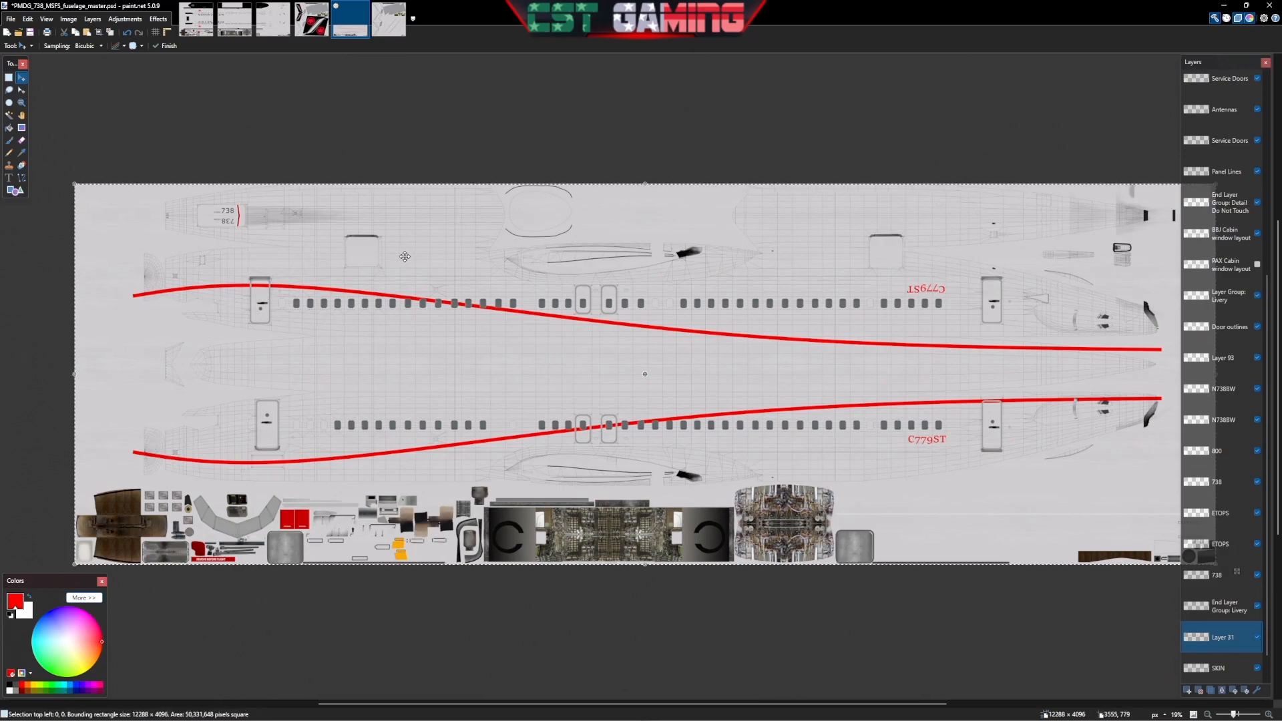
key("Up")
key("Up")
key("Up")
key("Up")
key("Up")
key("Up")
key("Up")
key("Up")
key("Up")
key("Up")
key("Up")
key("Up")
key("Up")
key("Up")
key("Up")
key("Up")
key("Up")
key("Up")
key("Up")
key("Up")
key("Up")
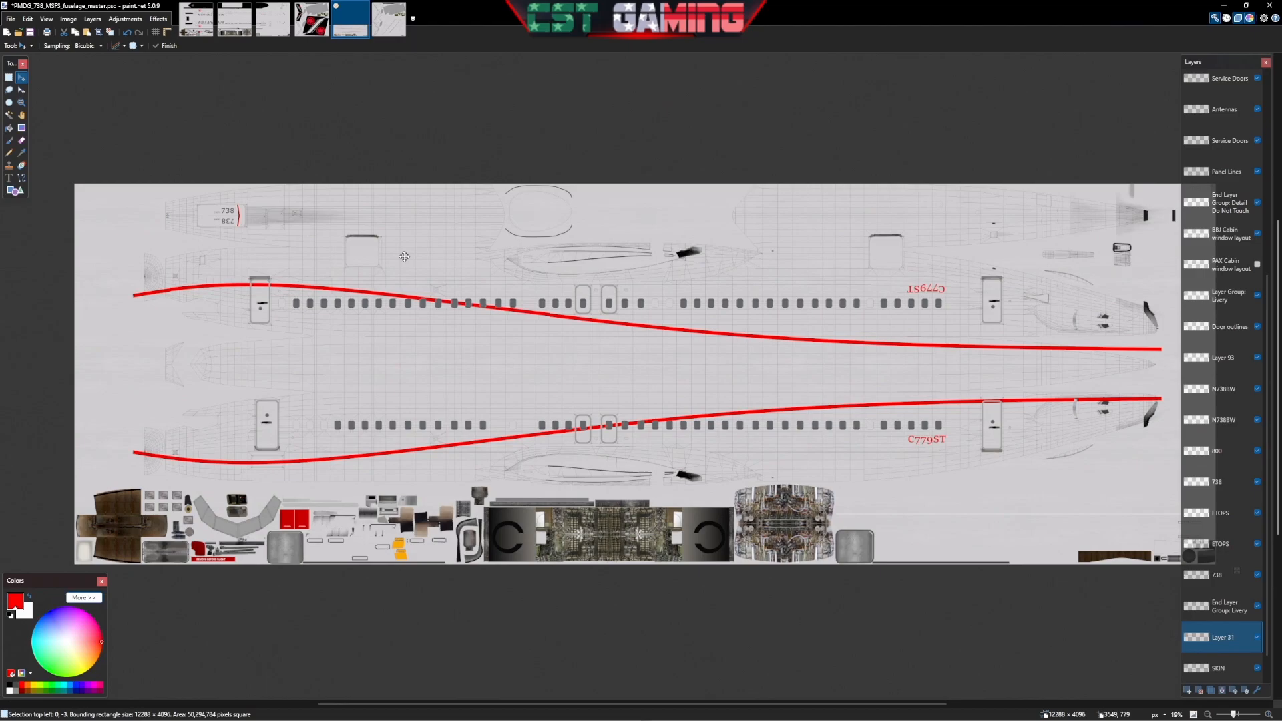
key("Up")
key("Up")
key("Up")
key("Up")
key("Up")
key("Up")
key("Up")
key("Up")
key("Up")
key("Up")
key("Up")
key("Up")
key("Up")
key("Up")
key("Up")
key("Up")
key("Up")
key("Up")
key("Up")
key("Up")
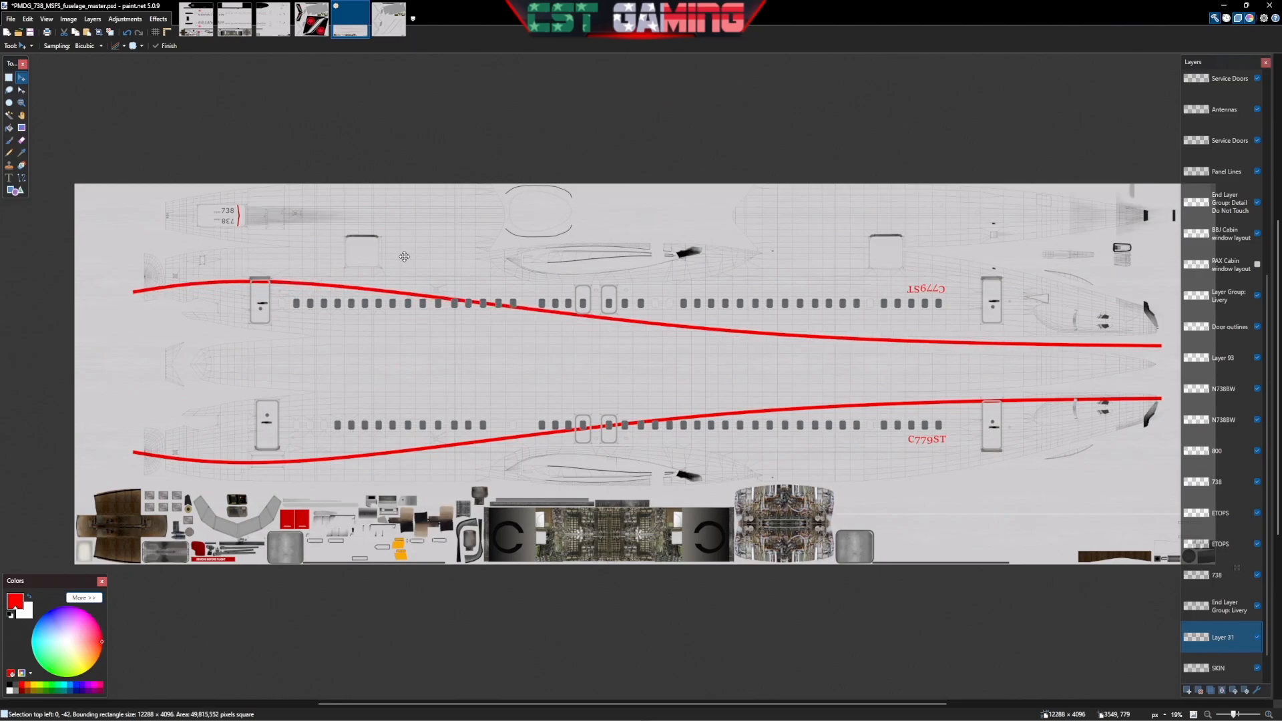
key("Up")
key("Up")
key("Up")
key("Up")
key("Up")
key("Up")
key("Up")
key("Up")
key("Up")
key("Up")
key("Up")
key("Up")
key("Up")
key("Up")
key("Up")
key("Up")
key("Up")
key("Up")
key("Up")
key("Up")
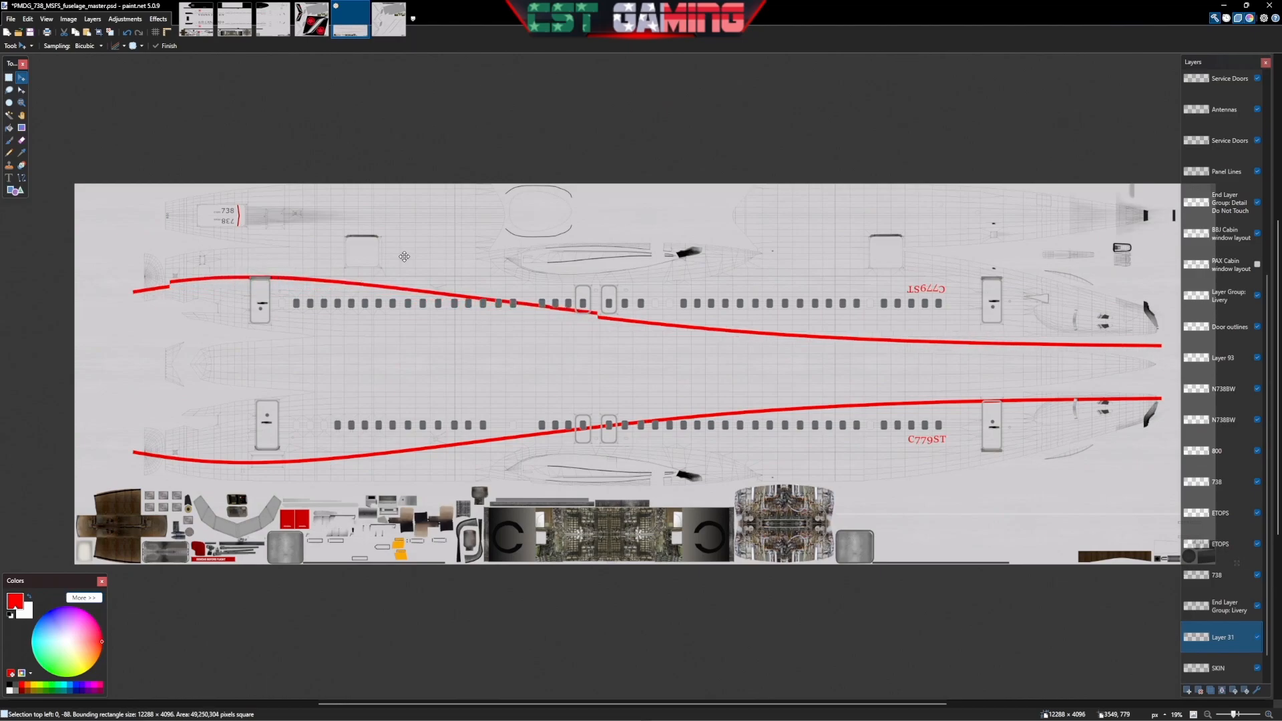
key("Up")
key("Up")
key("Up")
key("Up")
key("Up")
key("Up")
key("Up")
key("Up")
key("Up")
key("Up")
key("Up")
key("Up")
key("Up")
key("Up")
key("Up")
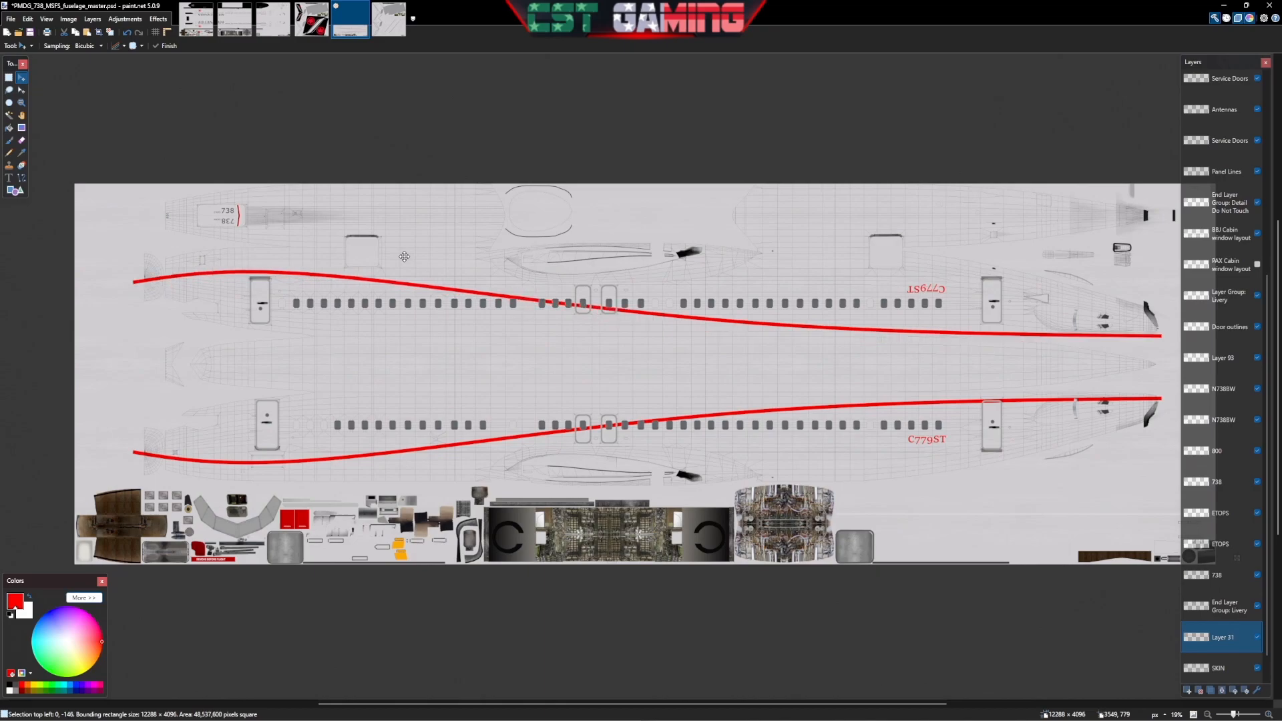
key("Up")
key("Up")
key("Up")
key("Up")
key("Up")
key("Up")
key("Up")
key("Up")
key("Up")
key("Up")
key("Up")
key("Up")
key("Up")
key("Up")
key("Up")
key("Up")
key("Up")
key("Up")
key("Up")
key("Up")
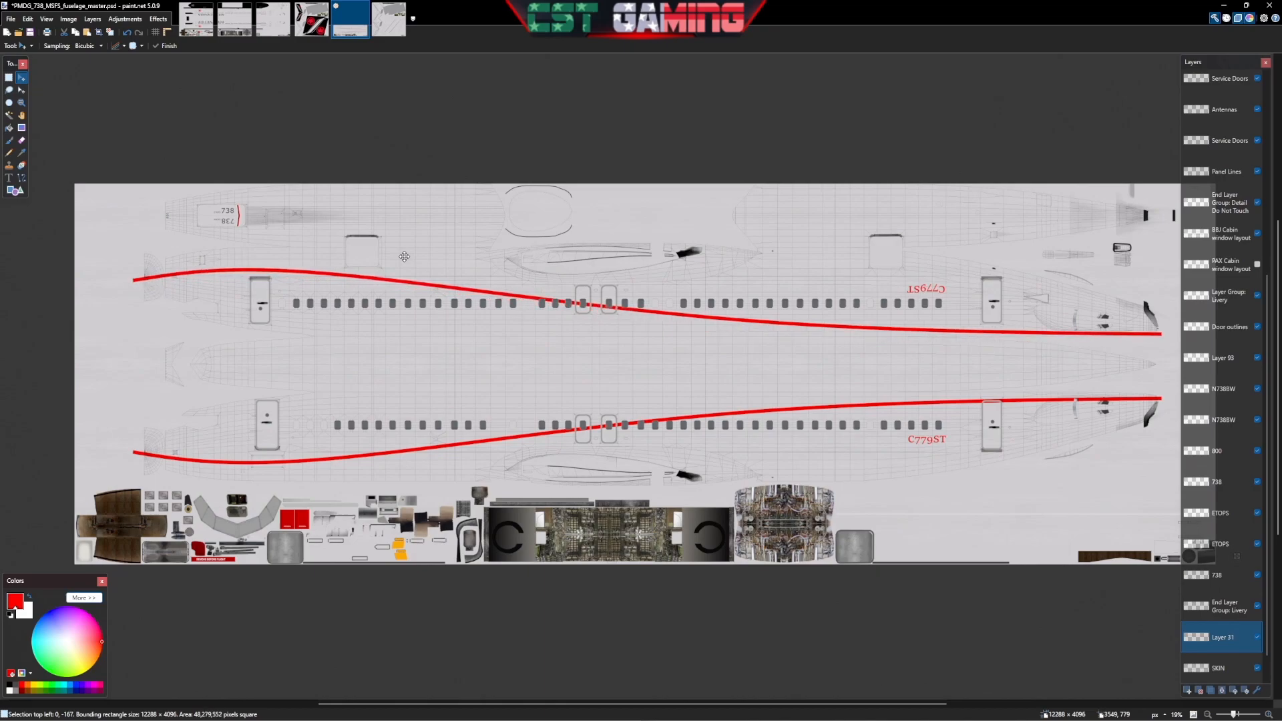
key("Up")
key("Up")
key("Up")
key("Up")
key("Up")
key("Up")
key("Up")
key("Up")
key("Up")
key("Up")
key("Up")
key("Up")
key("Up")
key("Up")
key("Up")
key("Up")
key("Up")
key("Up")
key("Up")
key("Up")
key("Up")
key("Up")
key("Up")
key("Up")
key("Up")
key("Up")
key("Up")
key("Up")
key("Up")
key("Up")
key("Up")
key("Up")
key("Up")
key("Up")
key("Up")
key("Up")
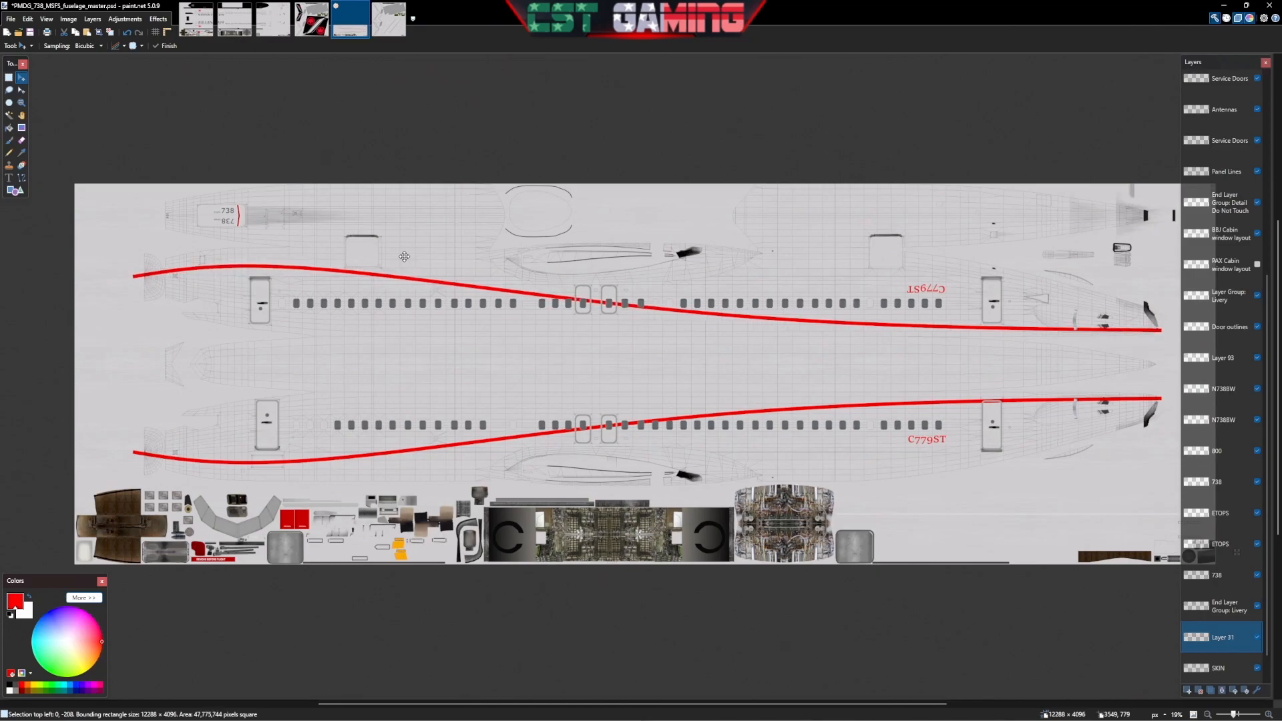
key("Up")
key("Up")
key("Up")
key("Up")
key("Up")
key("Up")
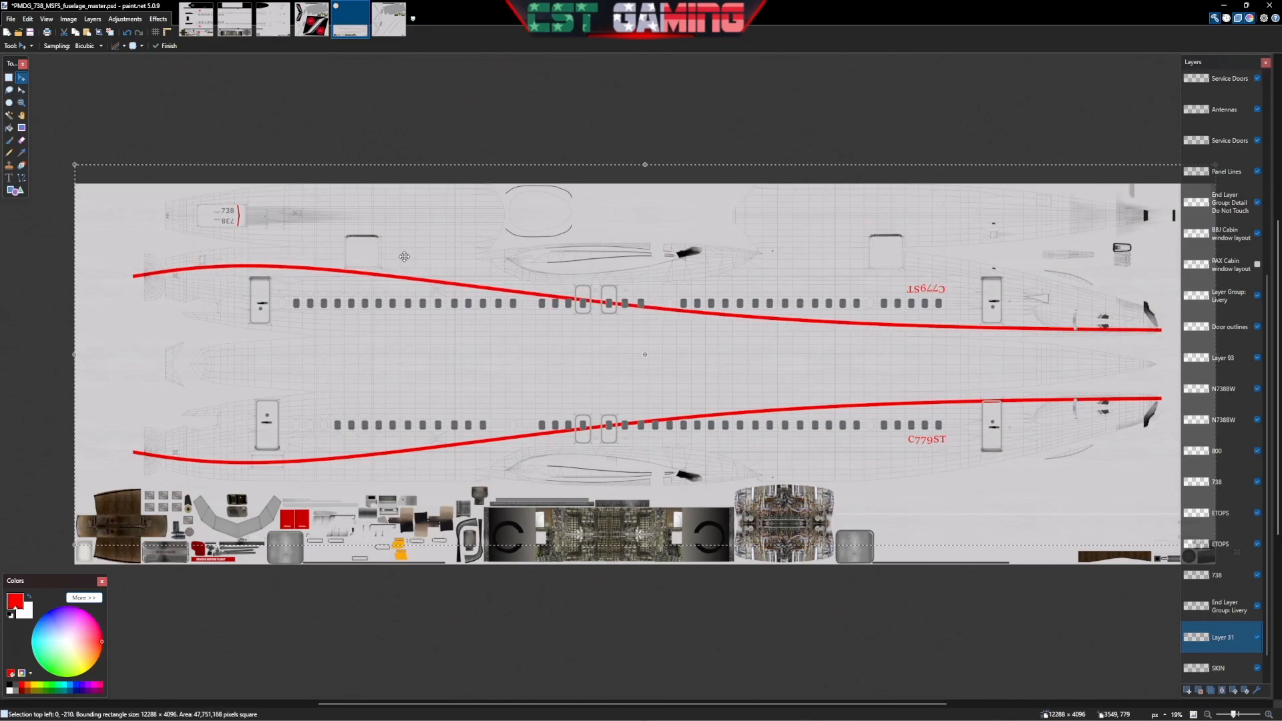
key("Up")
key("Up")
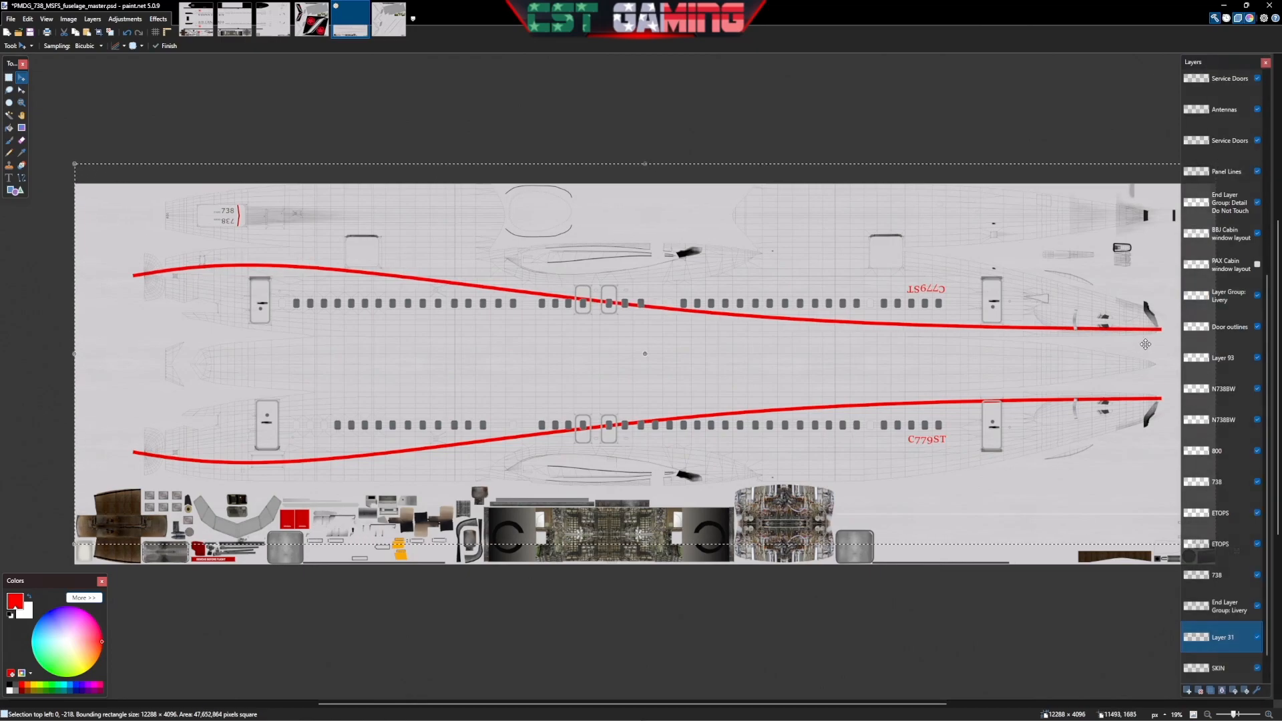
scroll(1158, 359, "up", 4)
scroll(1158, 358, "up", 2)
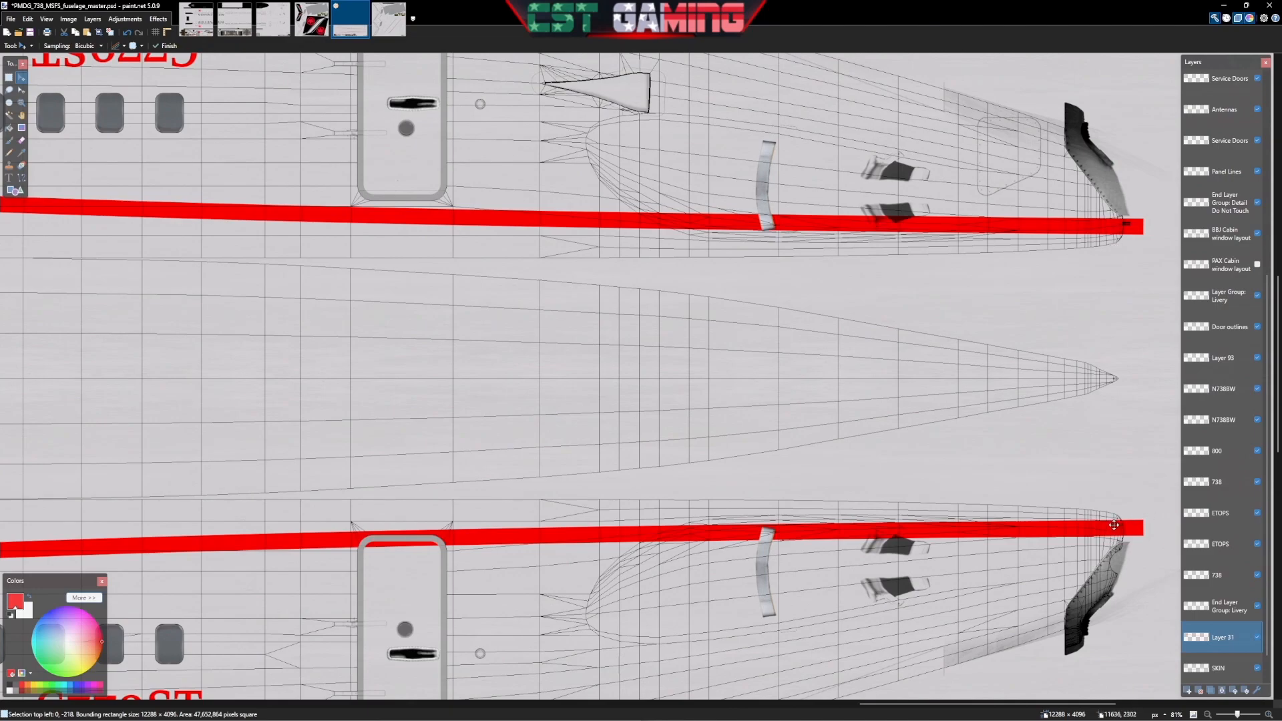
scroll(1049, 322, "down", 7)
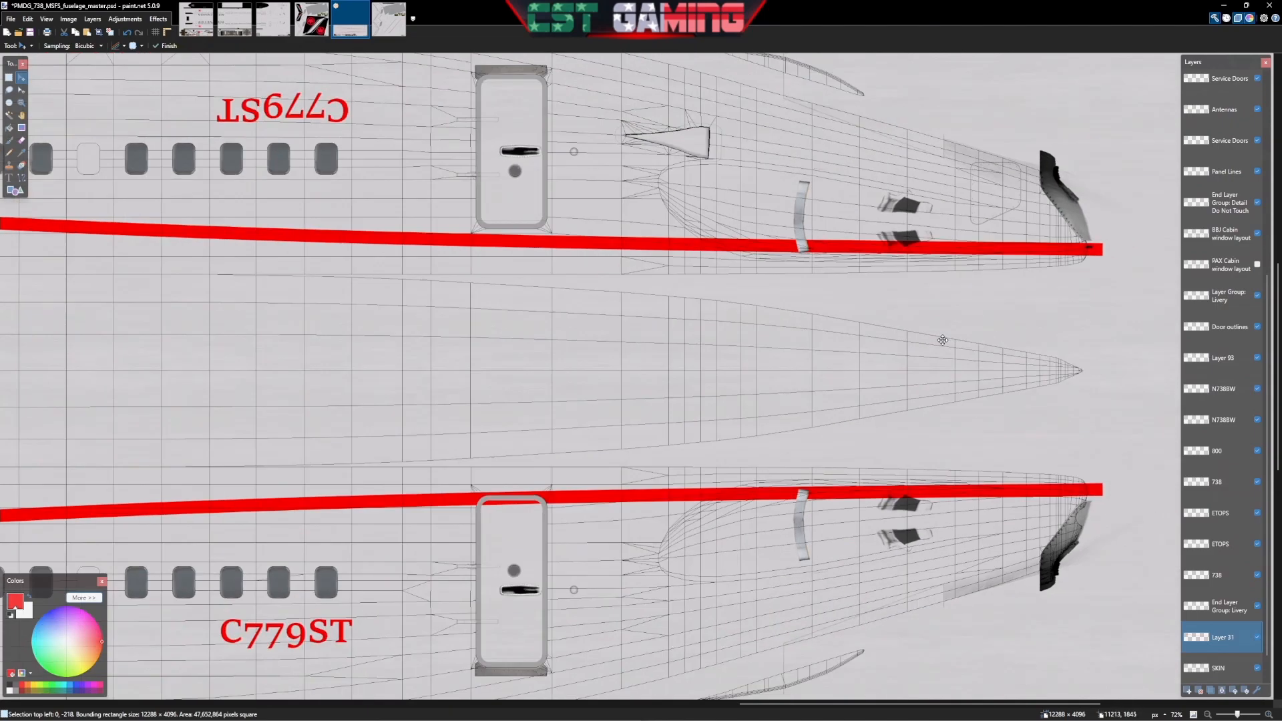
scroll(705, 344, "up", 1)
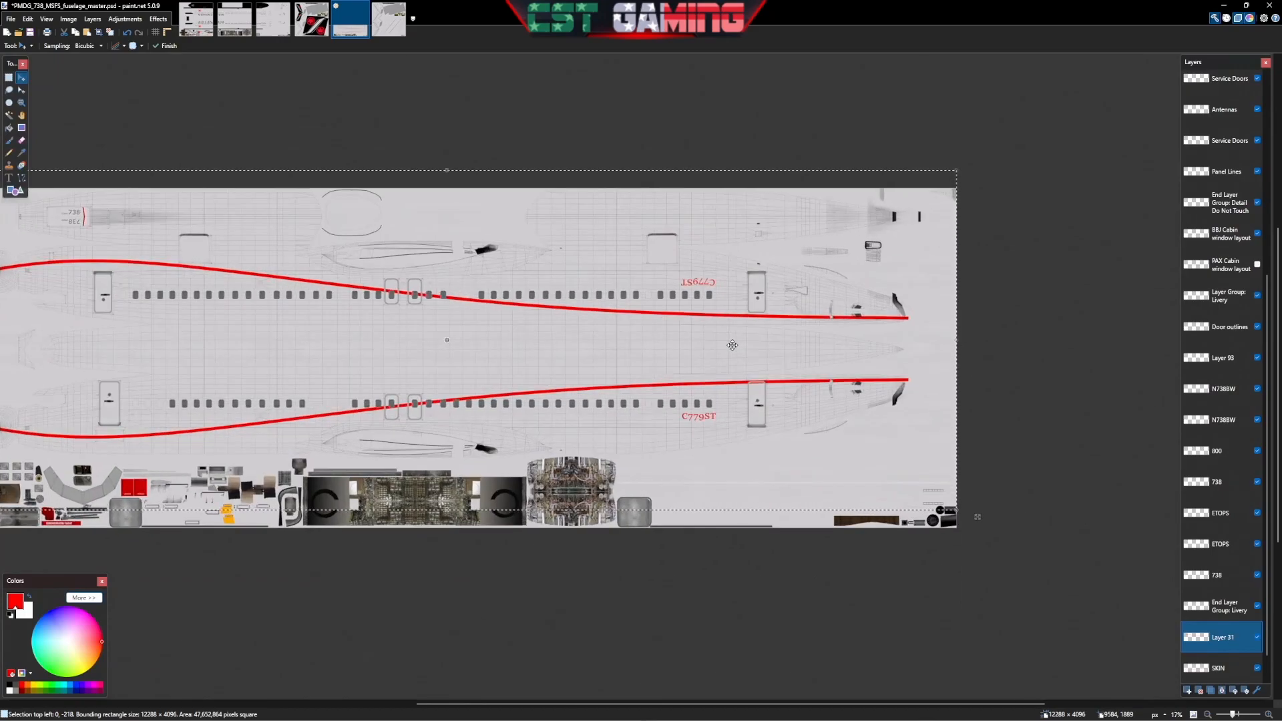
scroll(761, 366, "left", 3)
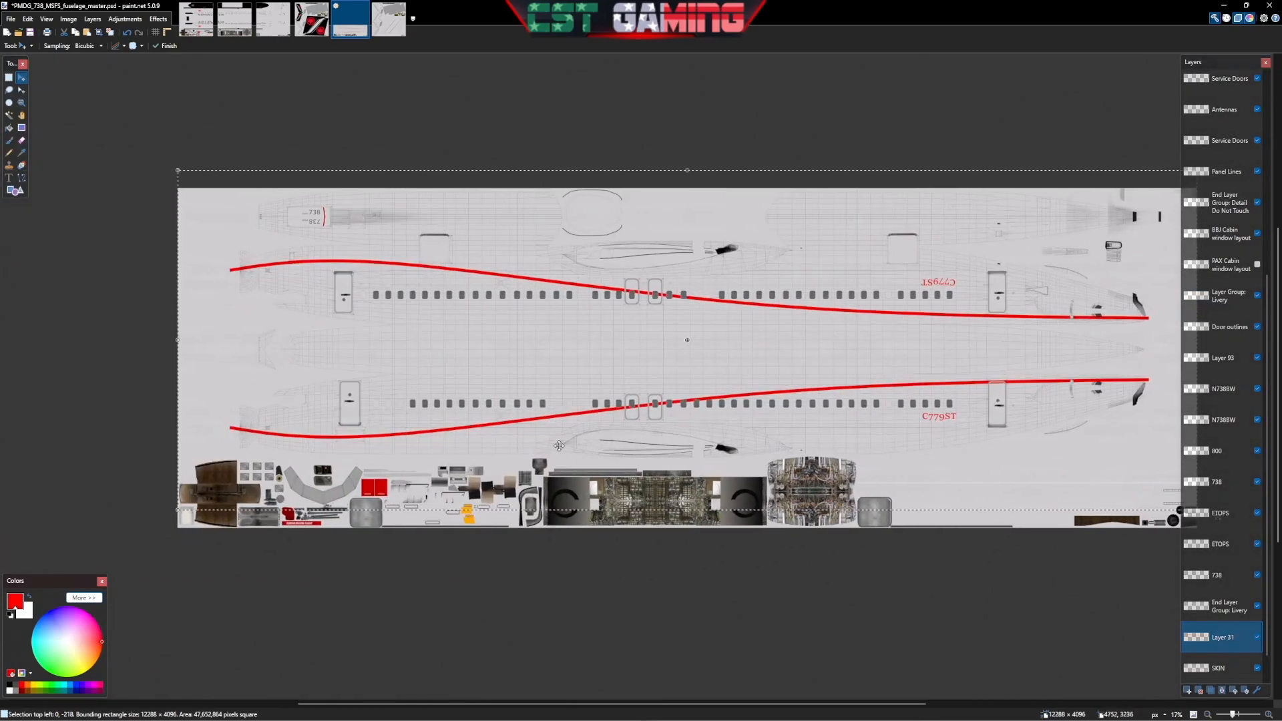
key("s")
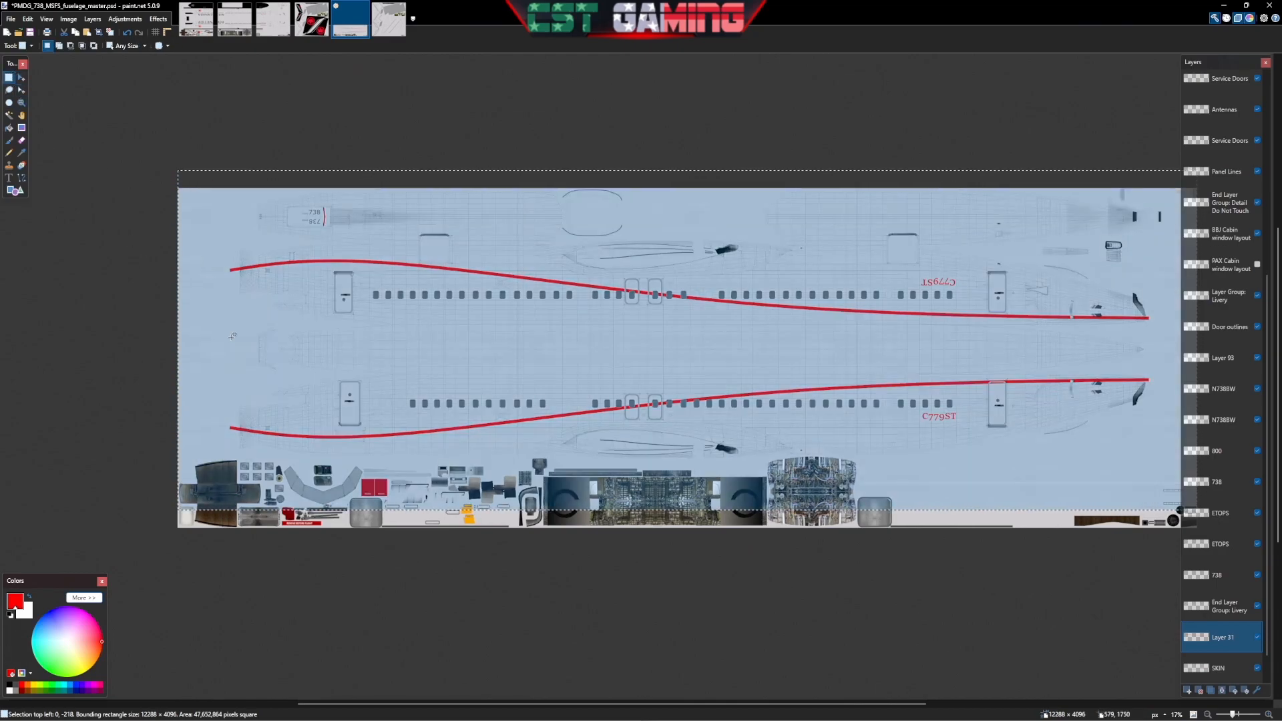
key("ctrl+d")
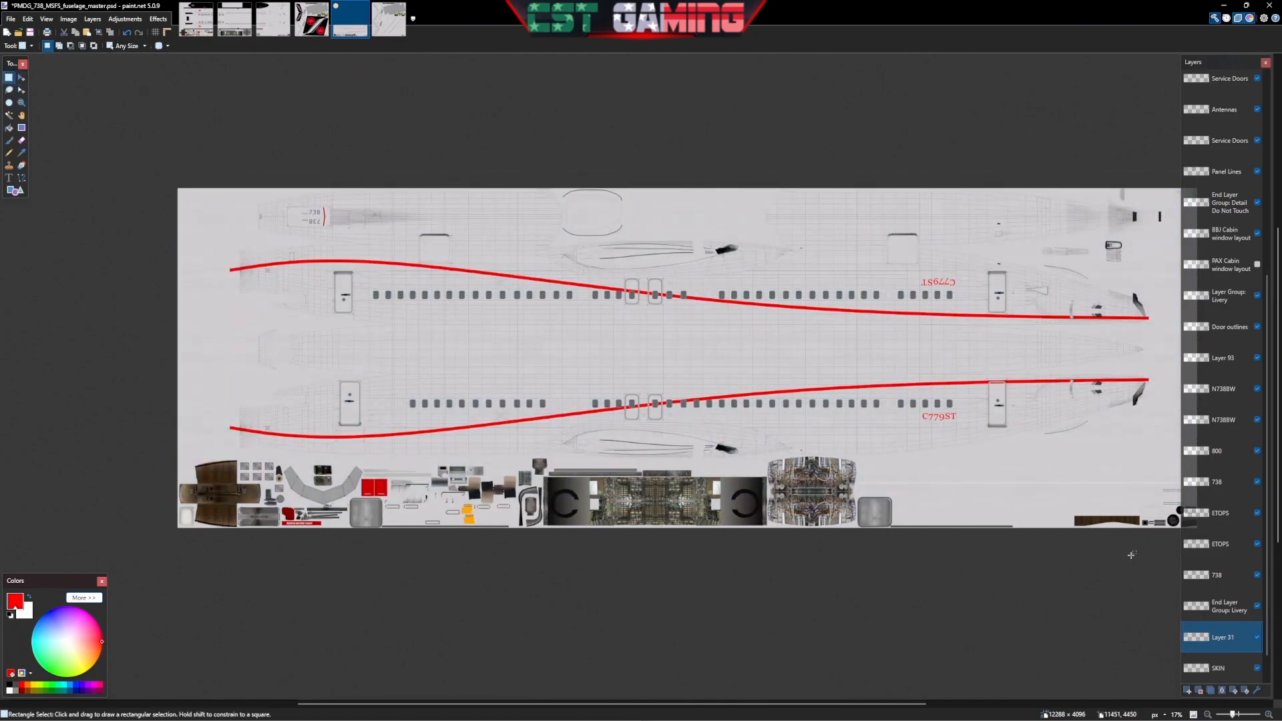
Merge the layer with the flipped line down into the SKIN layer
scroll(1031, 401, "down", 2)
scroll(1222, 467, "down", 1)
scroll(1134, 534, "up", 3)
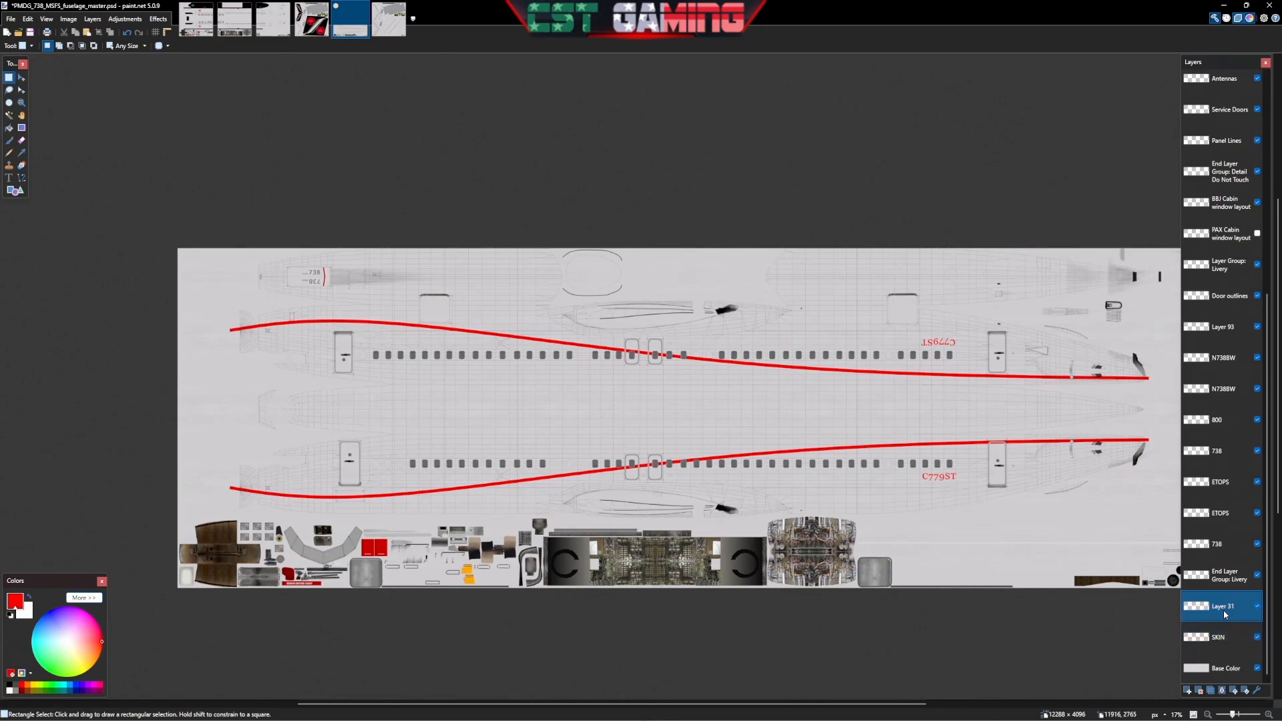
left_click(1222, 690)
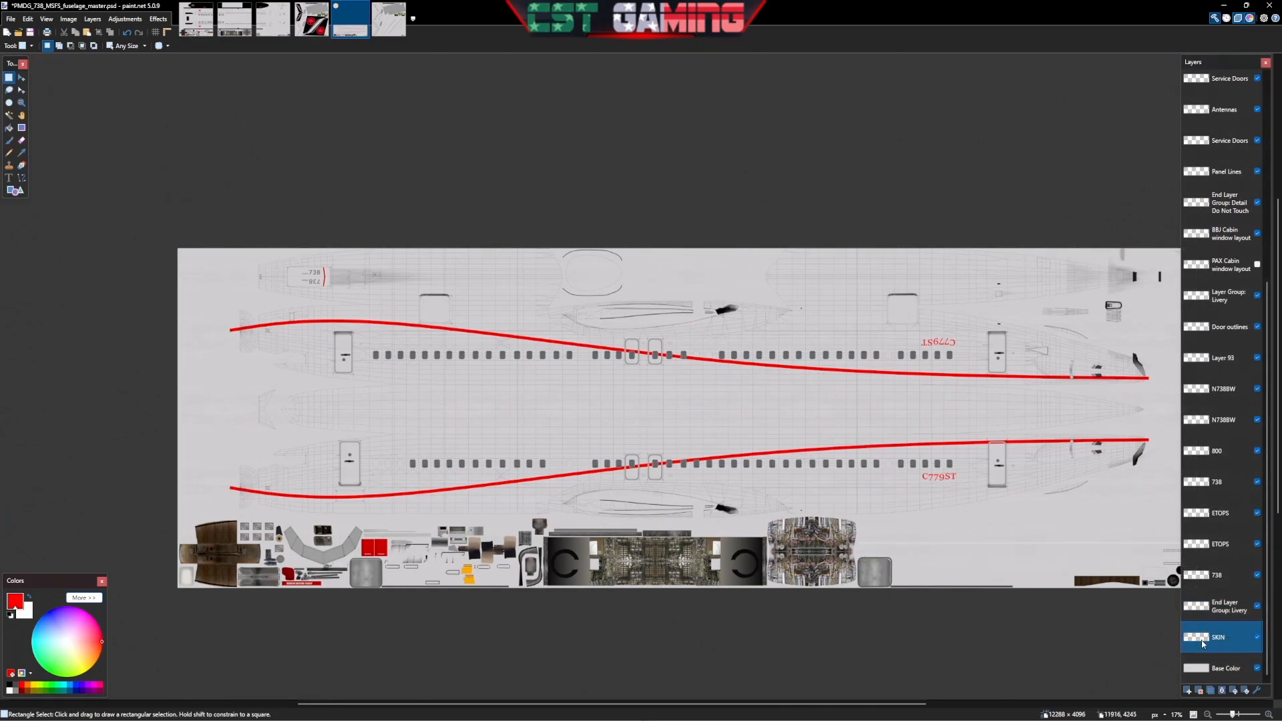
Fill the Base Color layer with black using the Paint Bucket
left_click(1224, 669)
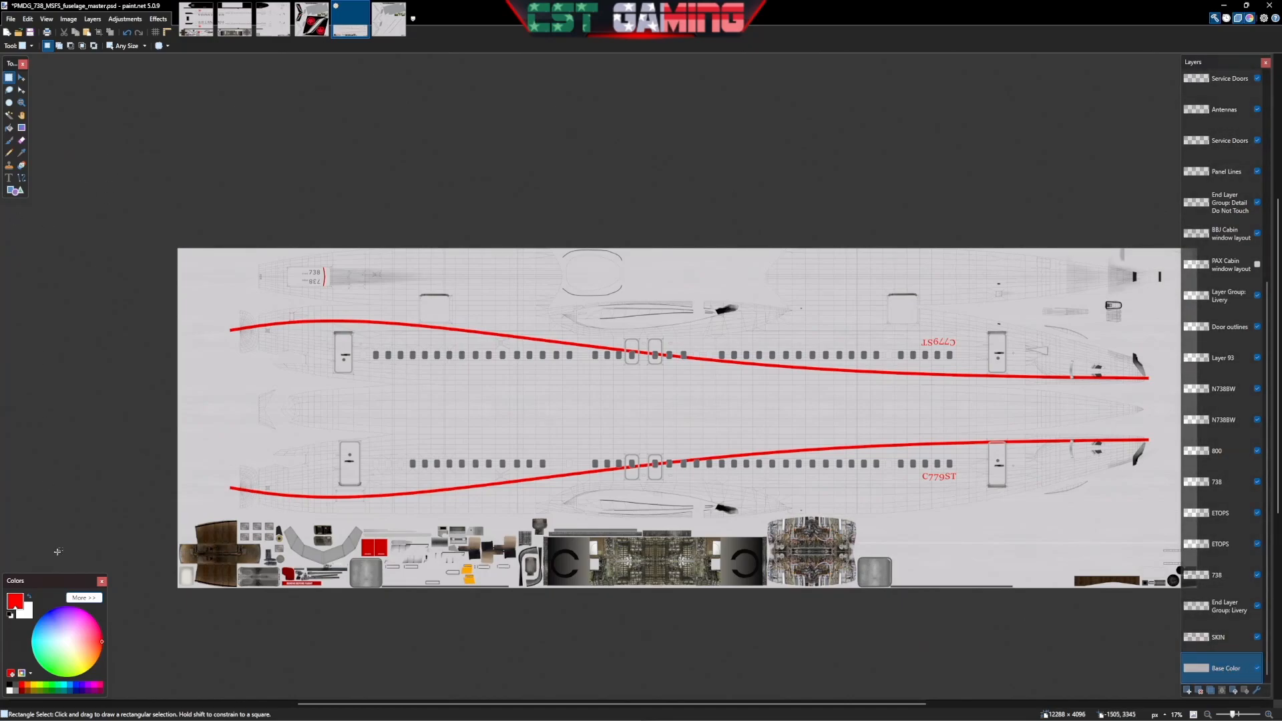
left_click(10, 614)
left_click(9, 128)
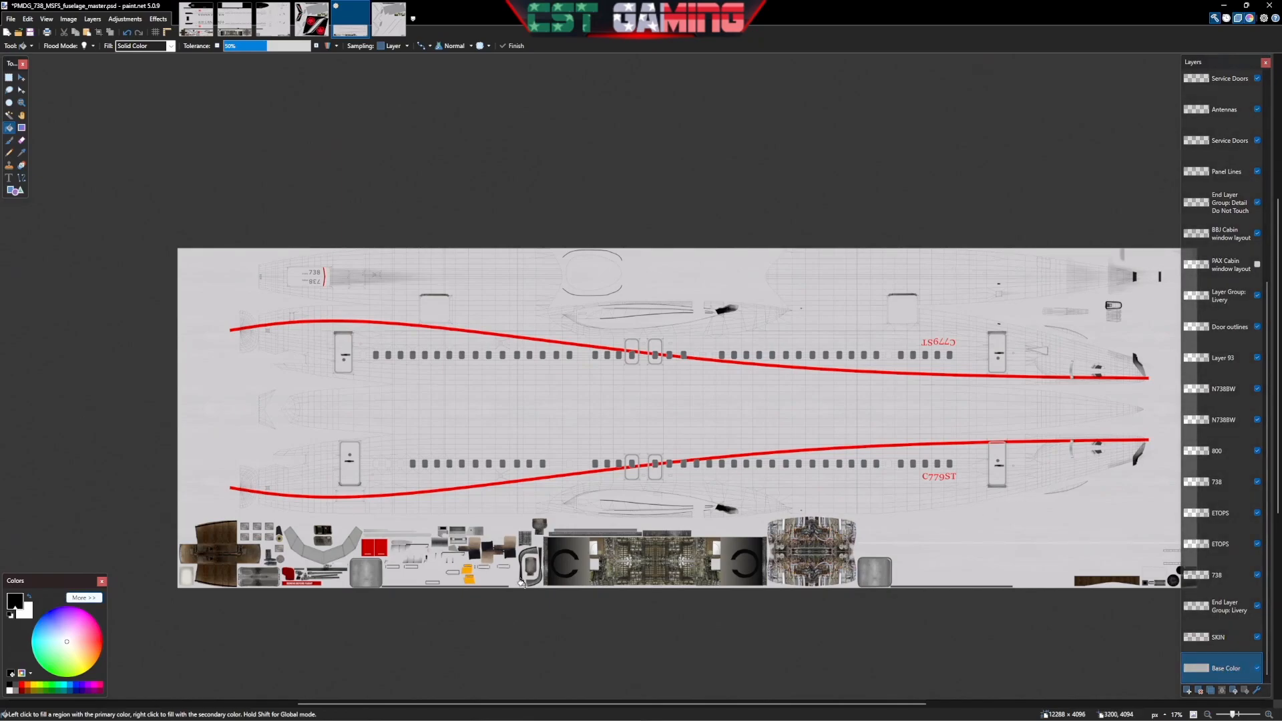
left_click(999, 511)
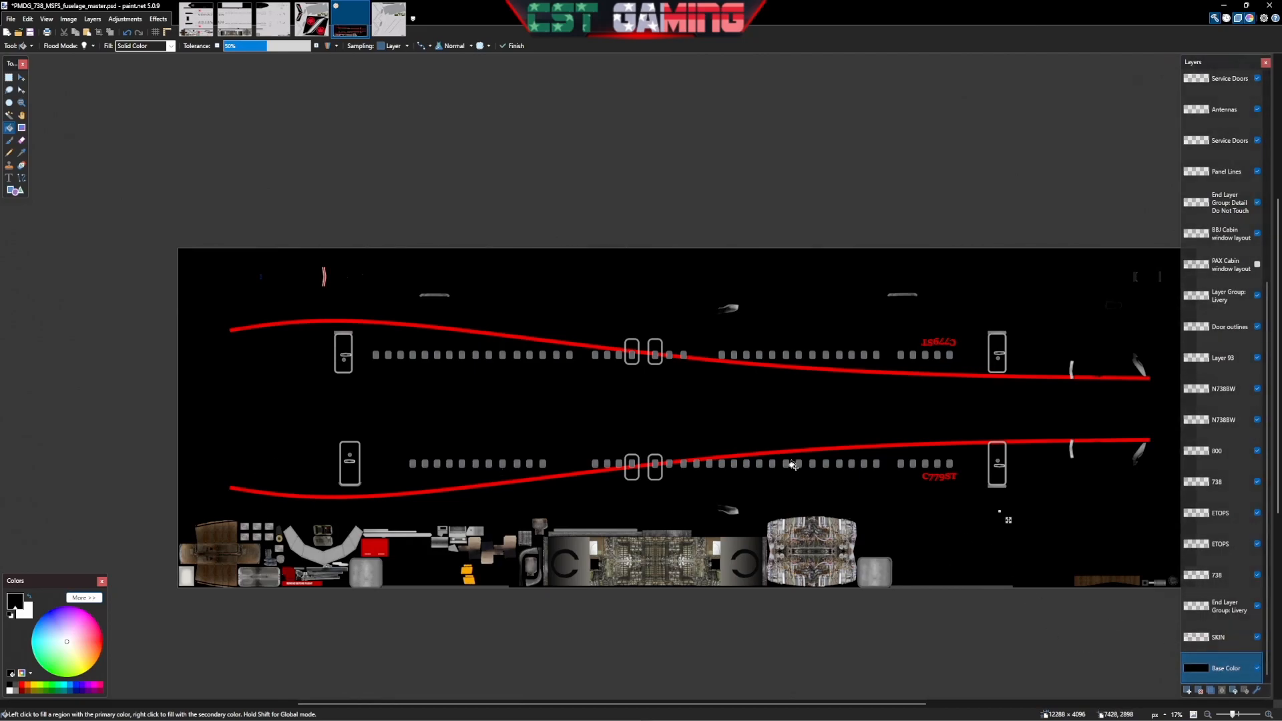
scroll(605, 413, "down", 2)
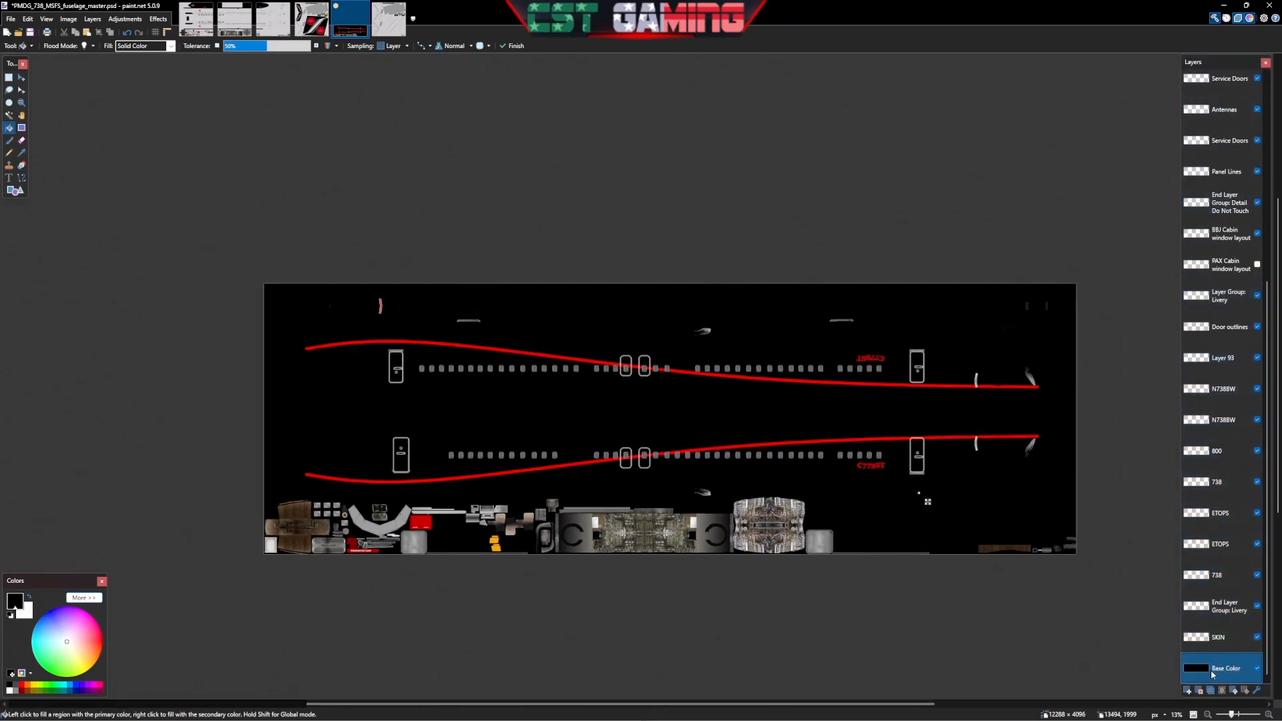
Switch to Rectangle Select and hide the Wireframe layer
left_click(1224, 360)
scroll(1207, 529, "up", 3)
scroll(1207, 529, "up", 1)
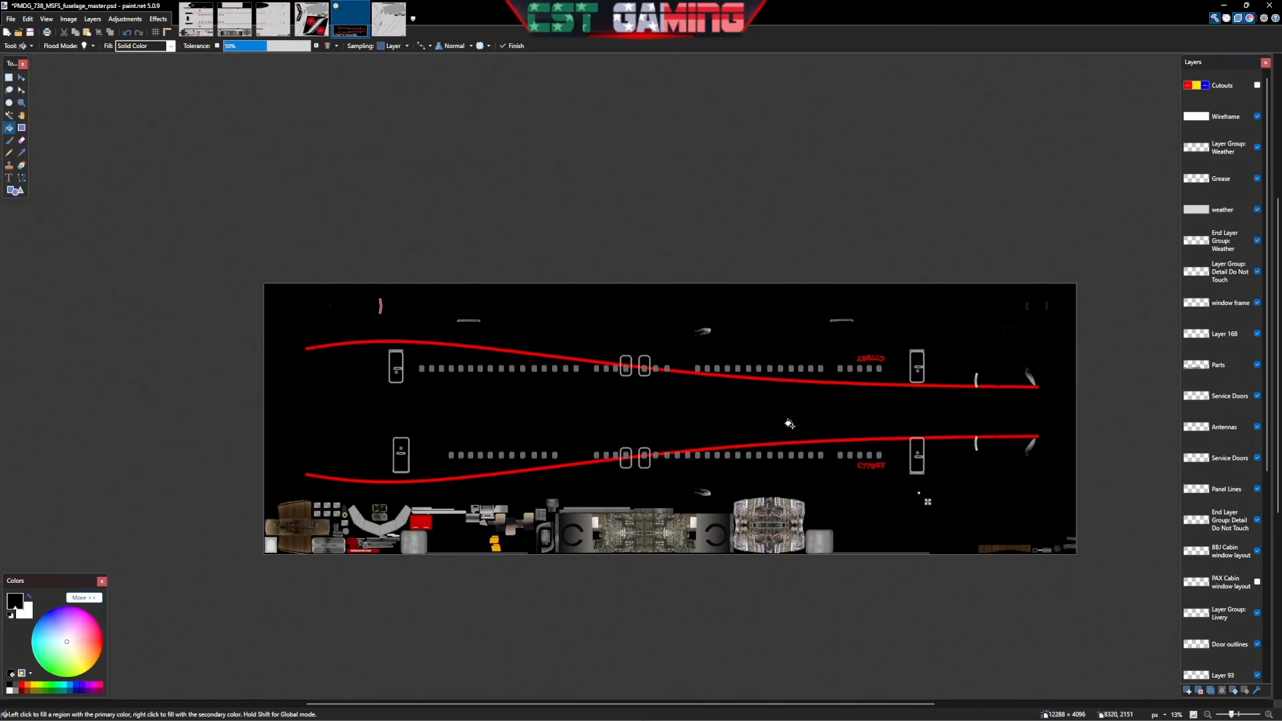
key("s")
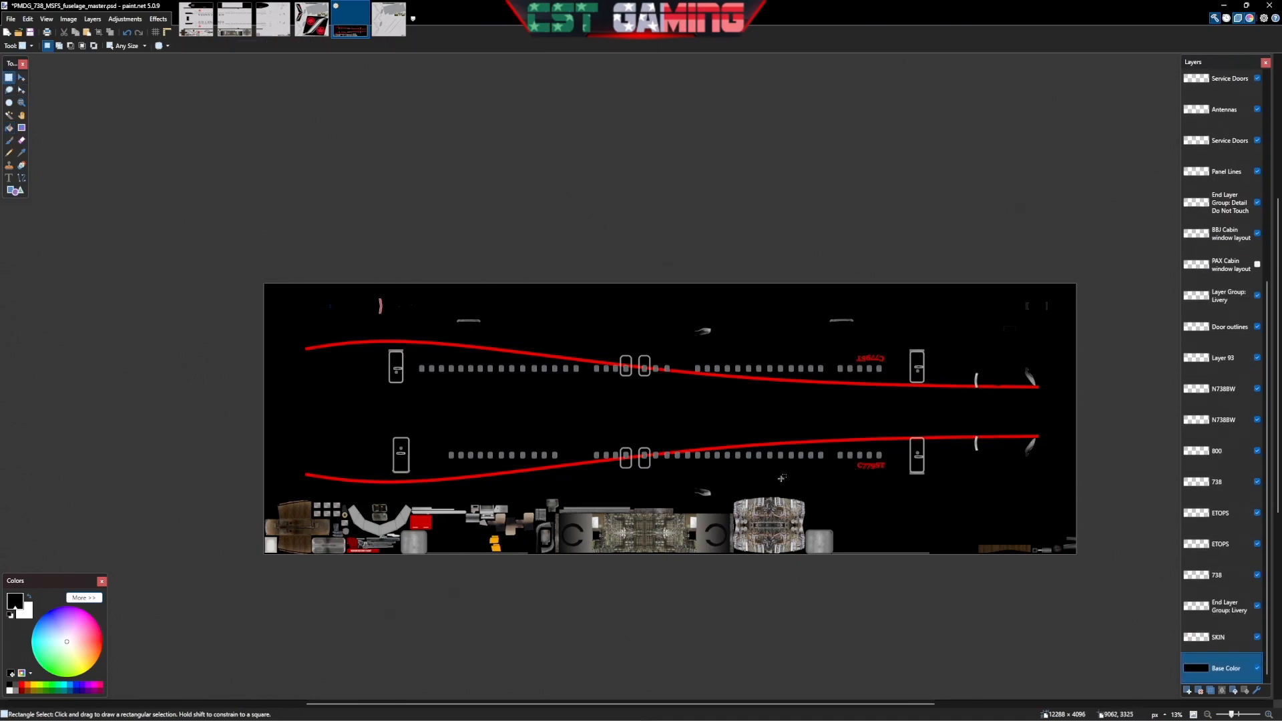
scroll(1224, 342, "up", 5)
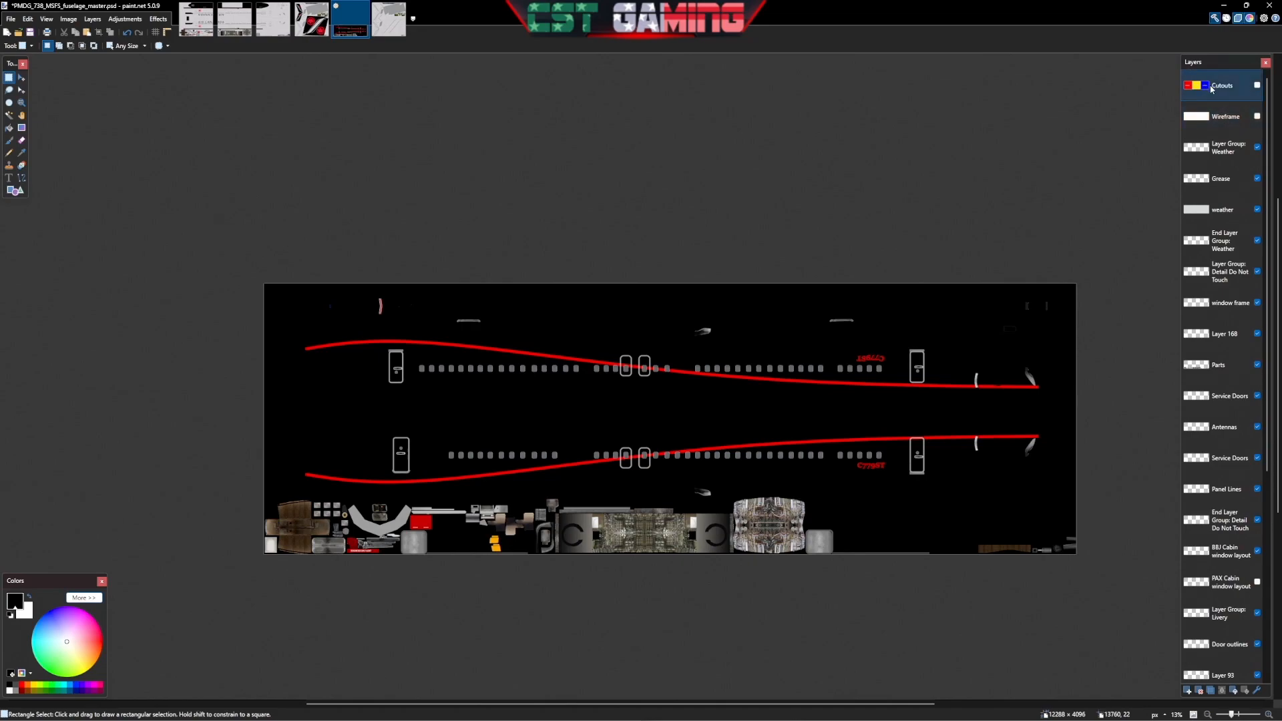
Show the Cutouts layer and hide the Base Color layer to reveal the coloured fuselage sections
left_click(1257, 86)
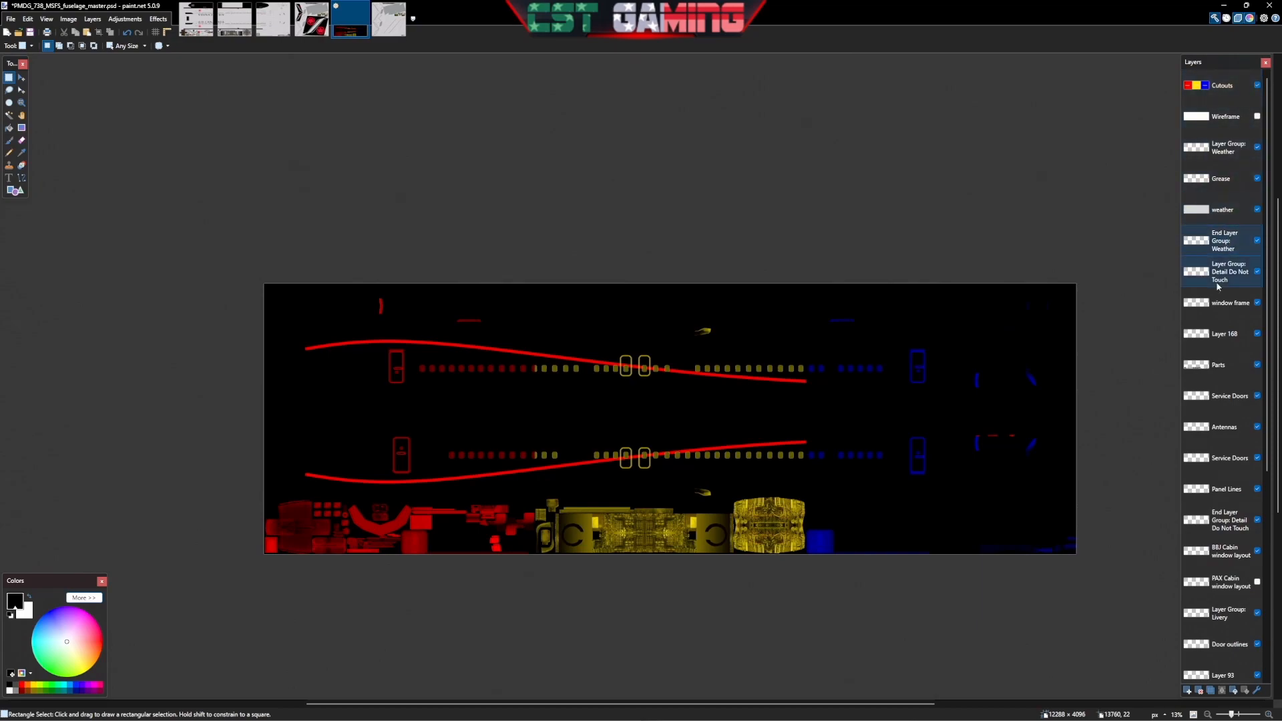
scroll(1227, 554, "down", 5)
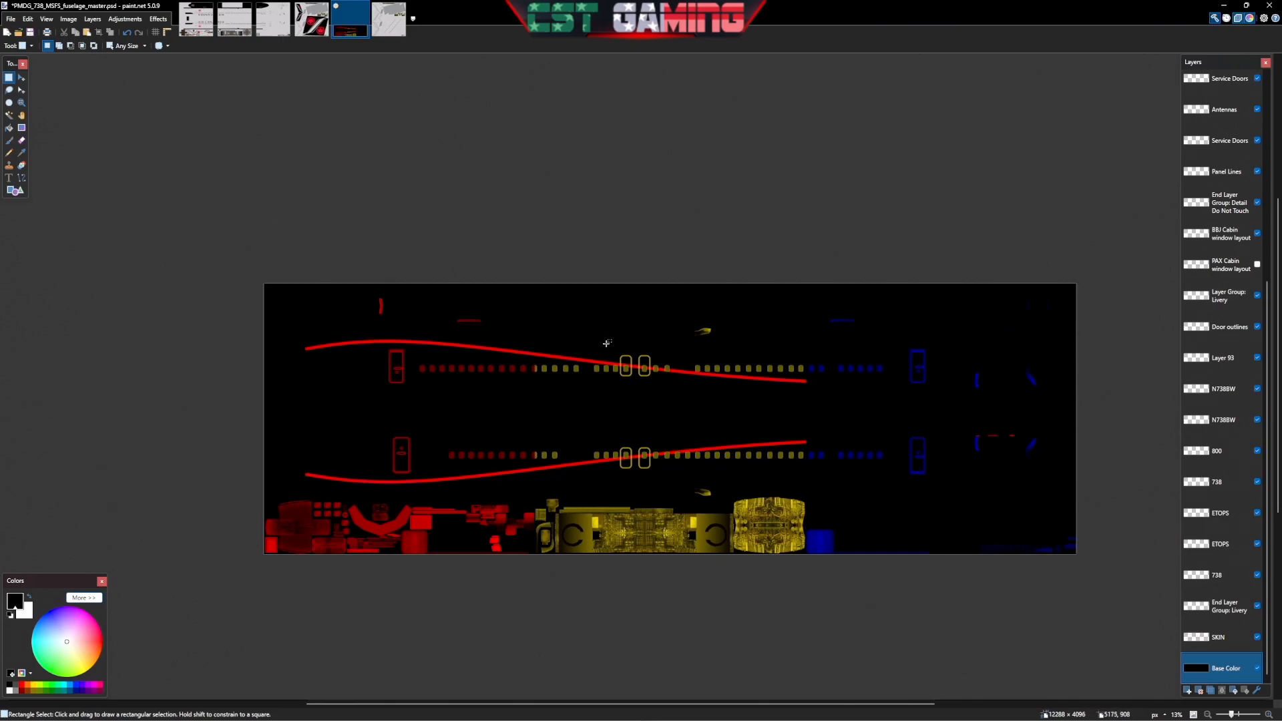
scroll(1224, 144, "up", 5)
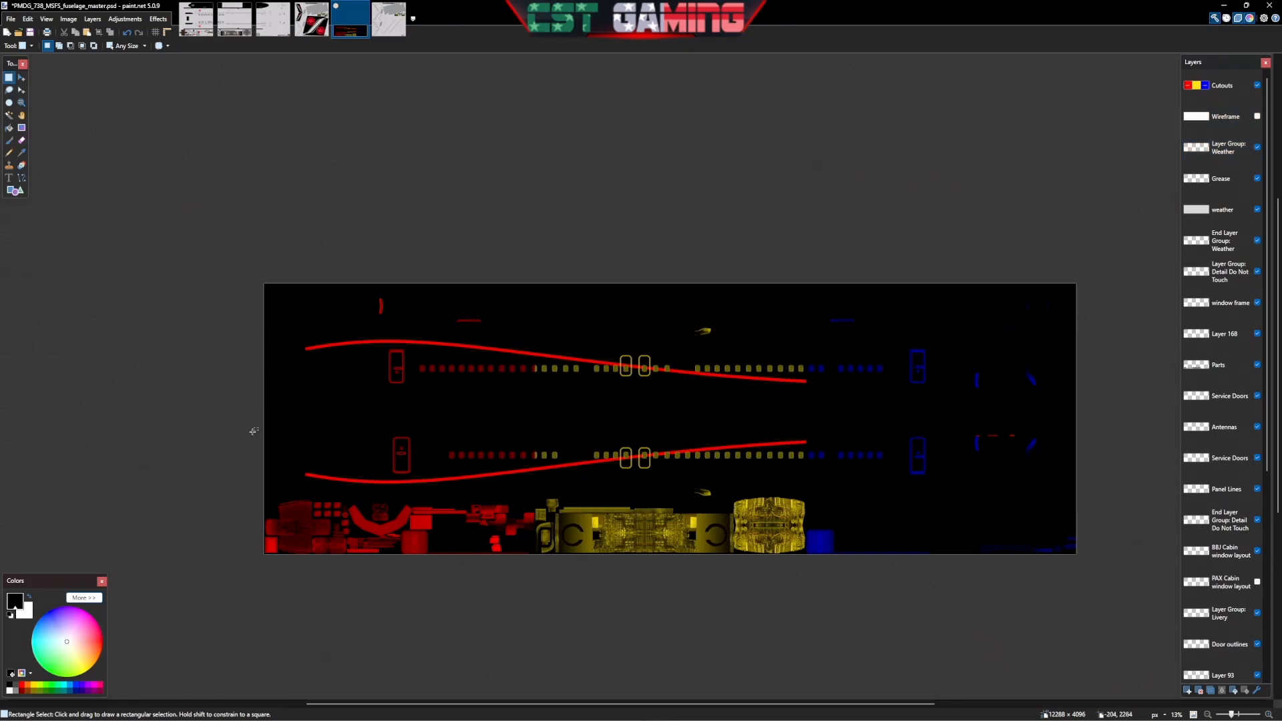
scroll(1225, 401, "down", 5)
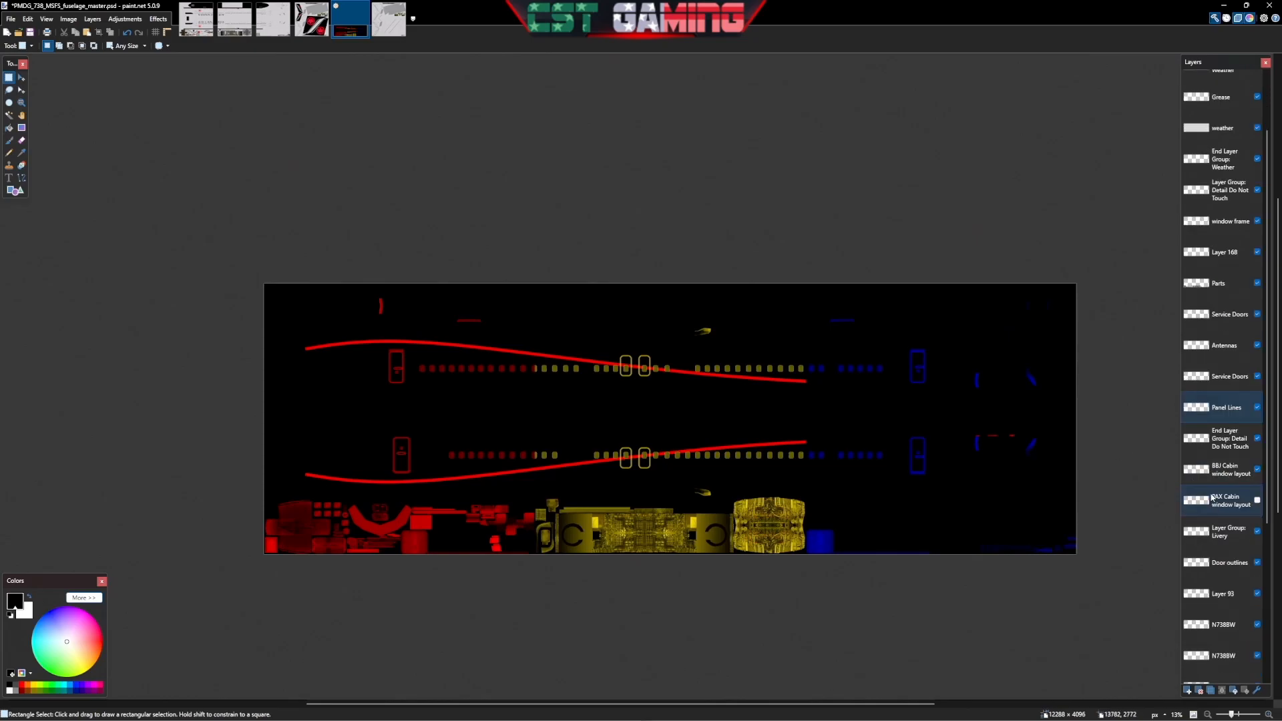
left_click(1257, 669)
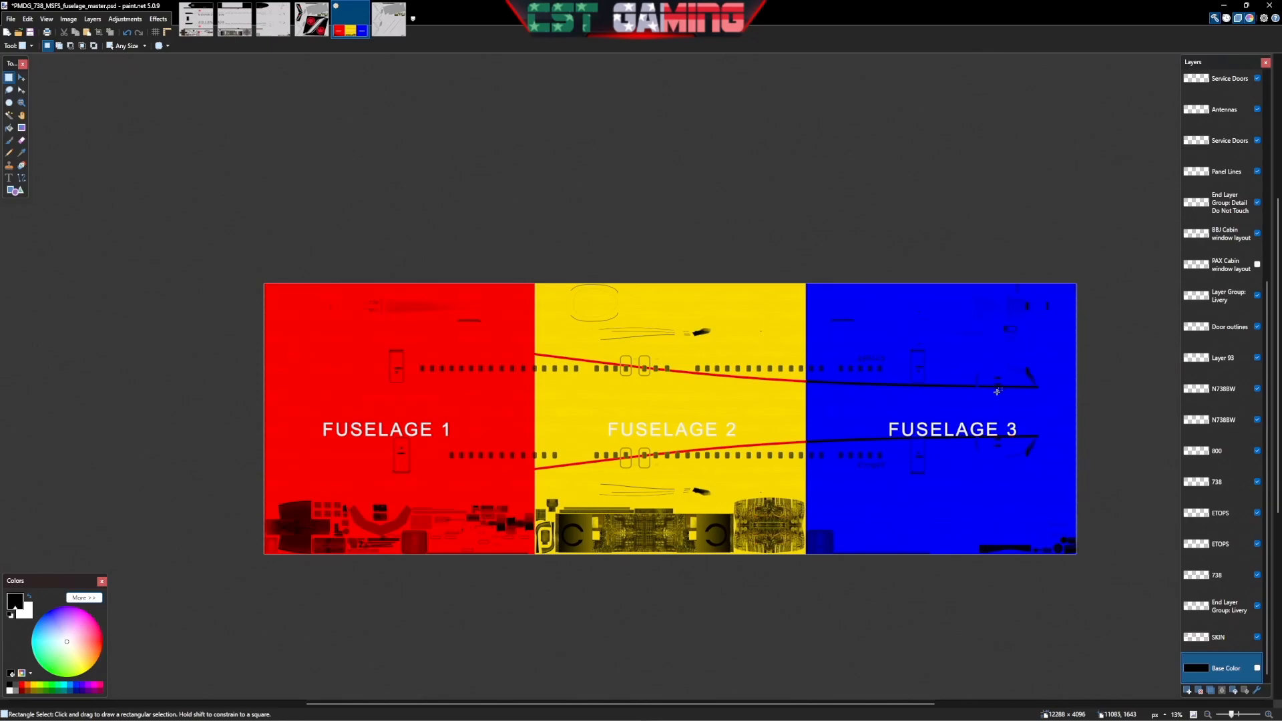
Outline the Fuselage 1, Fuselage 2 and Fuselage 3 areas one after another with rectangular selections, and clear the selection
left_click_drag(255, 275, 538, 552)
left_click_drag(537, 282, 805, 555)
left_click_drag(816, 284, 1076, 554)
left_click(164, 538)
scroll(1068, 617, "down", 4)
scroll(921, 607, "up", 2)
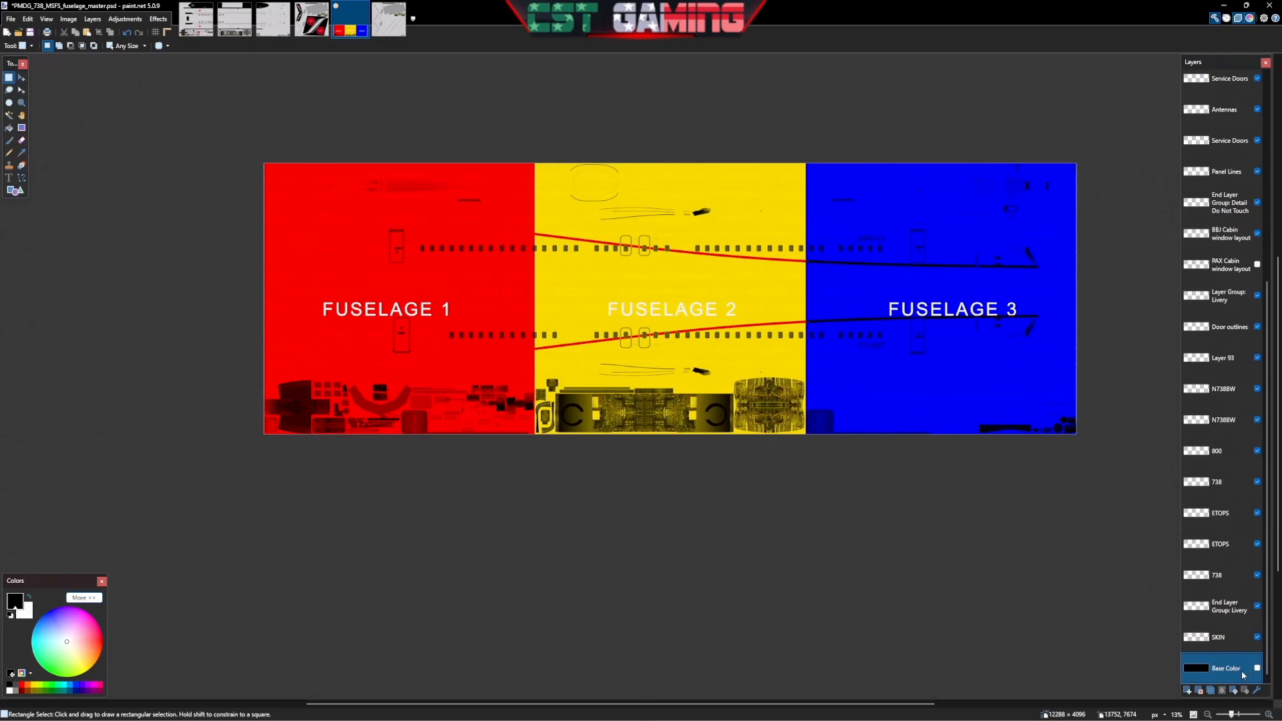
Fill the Base Color layer with white, make it visible again and hide the Cutouts layer
left_click(30, 598)
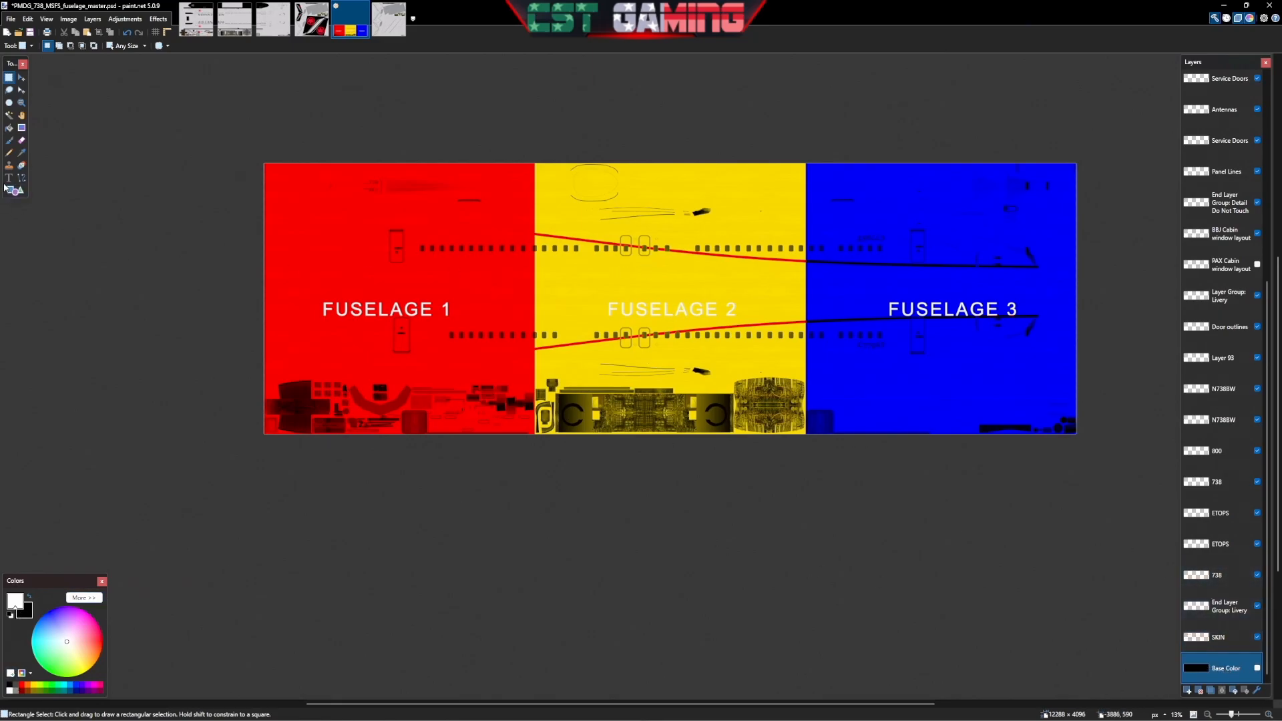
left_click(9, 128)
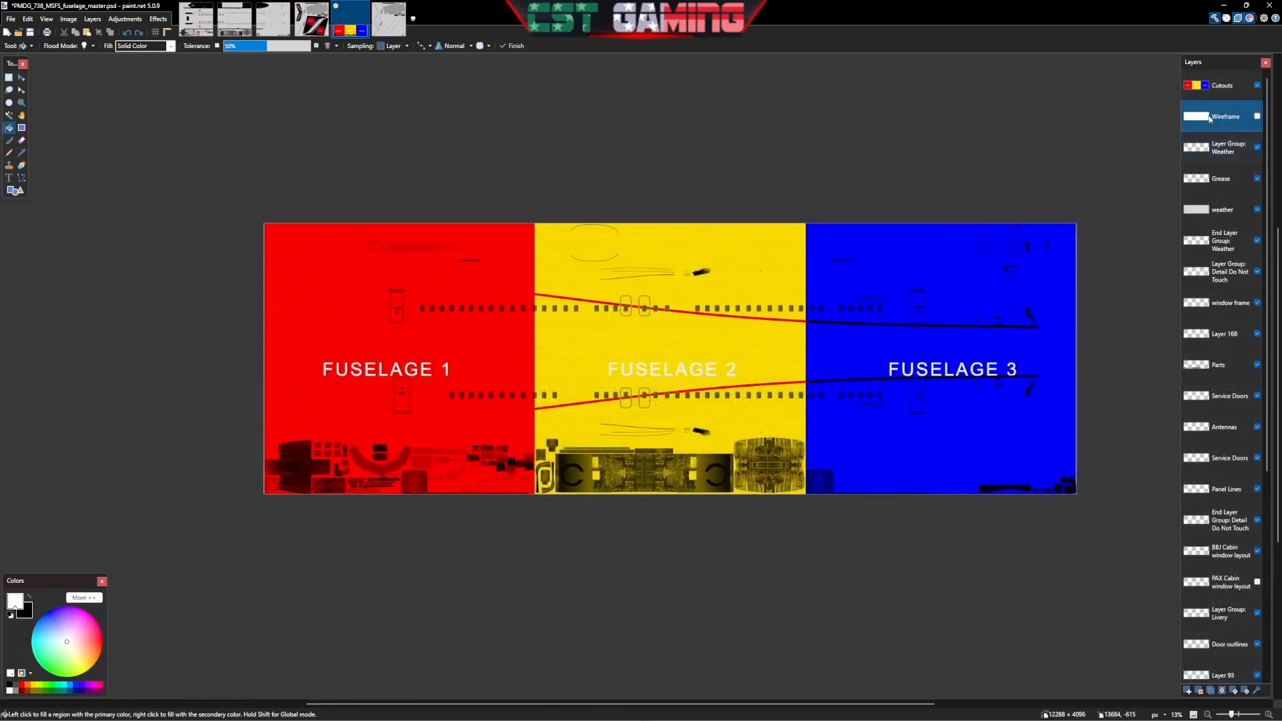
left_click(1257, 85)
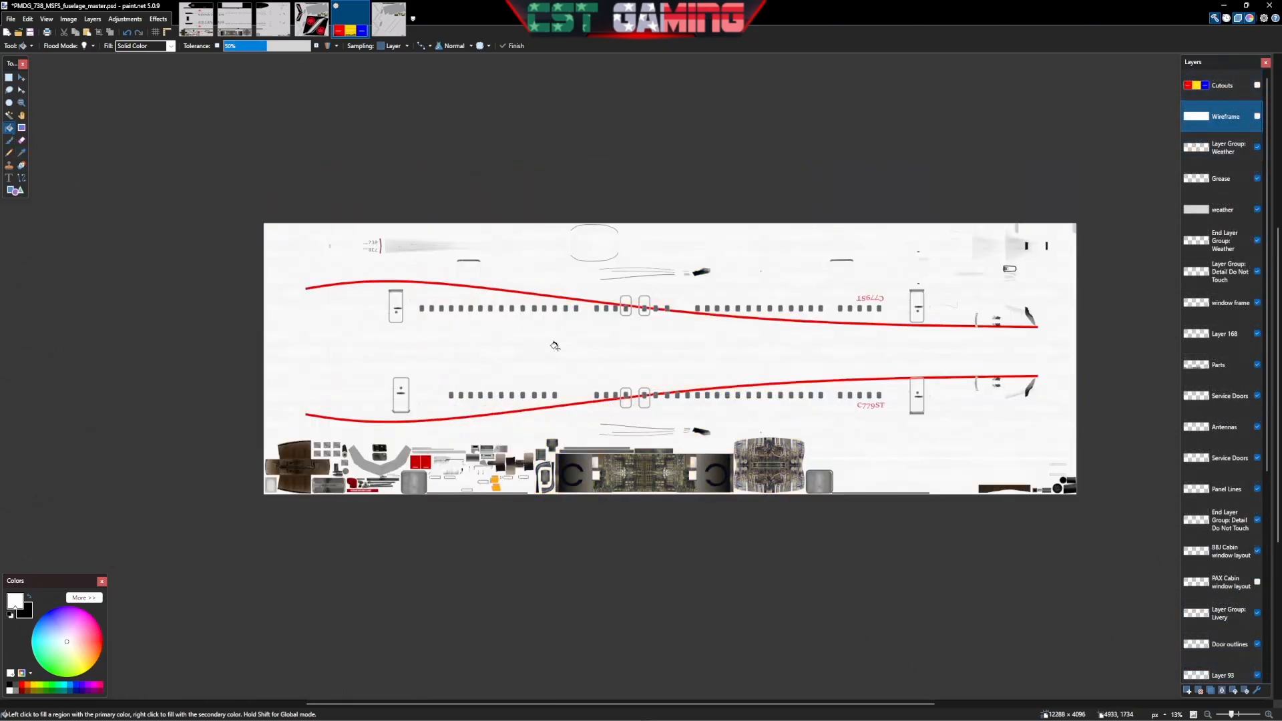
Compare the cabin windows by toggling the BBJ and PAX Cabin window layout layers, leaving both hidden
scroll(461, 322, "up", 1)
scroll(460, 322, "up", 2)
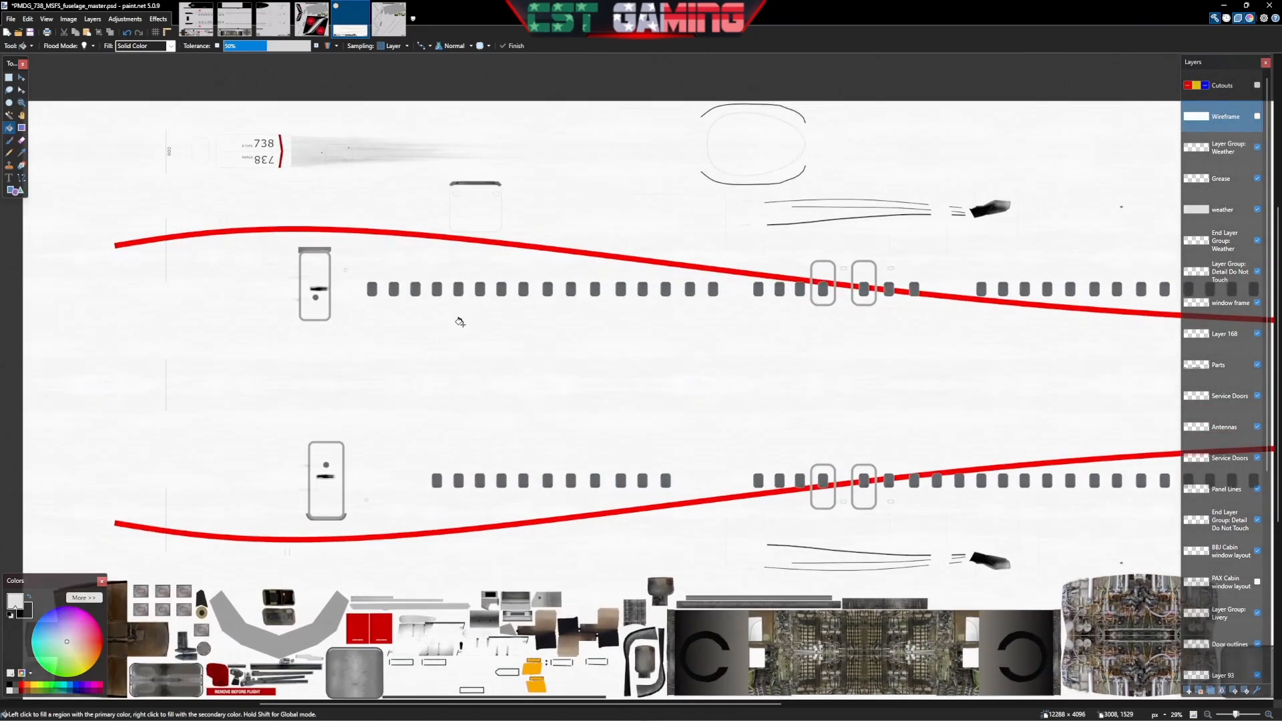
scroll(461, 321, "up", 2)
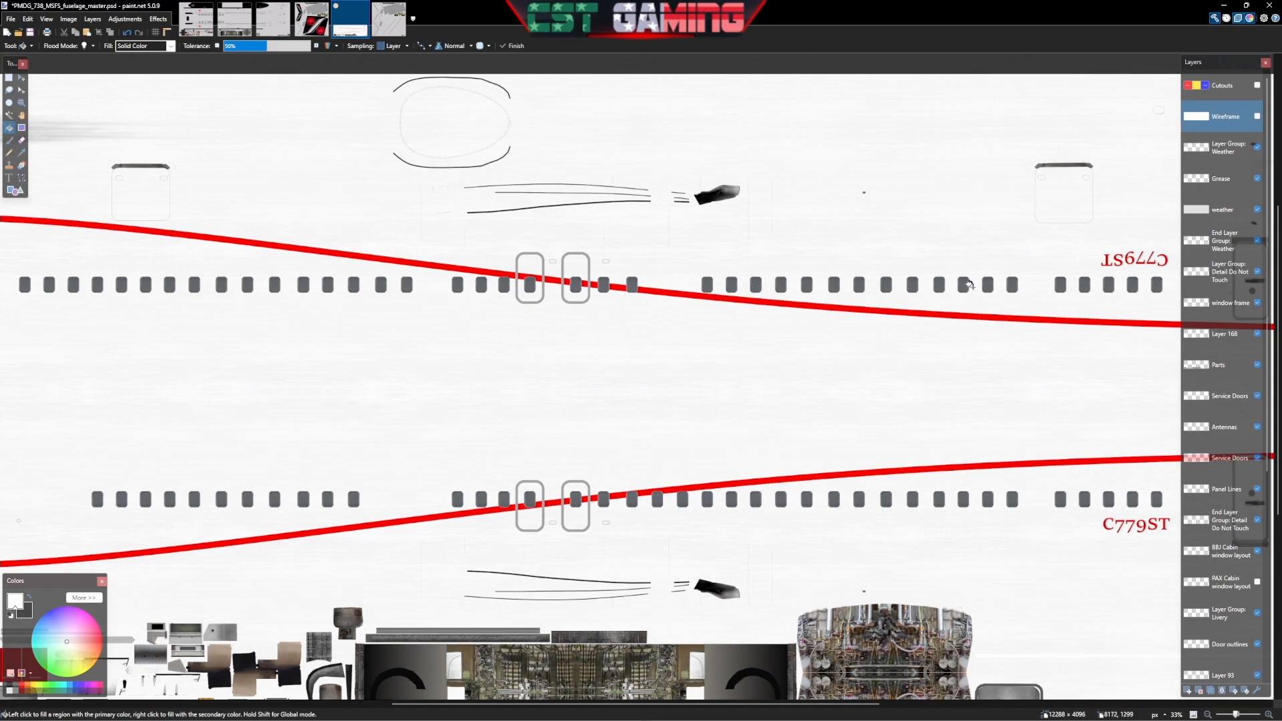
scroll(803, 491, "down", 2)
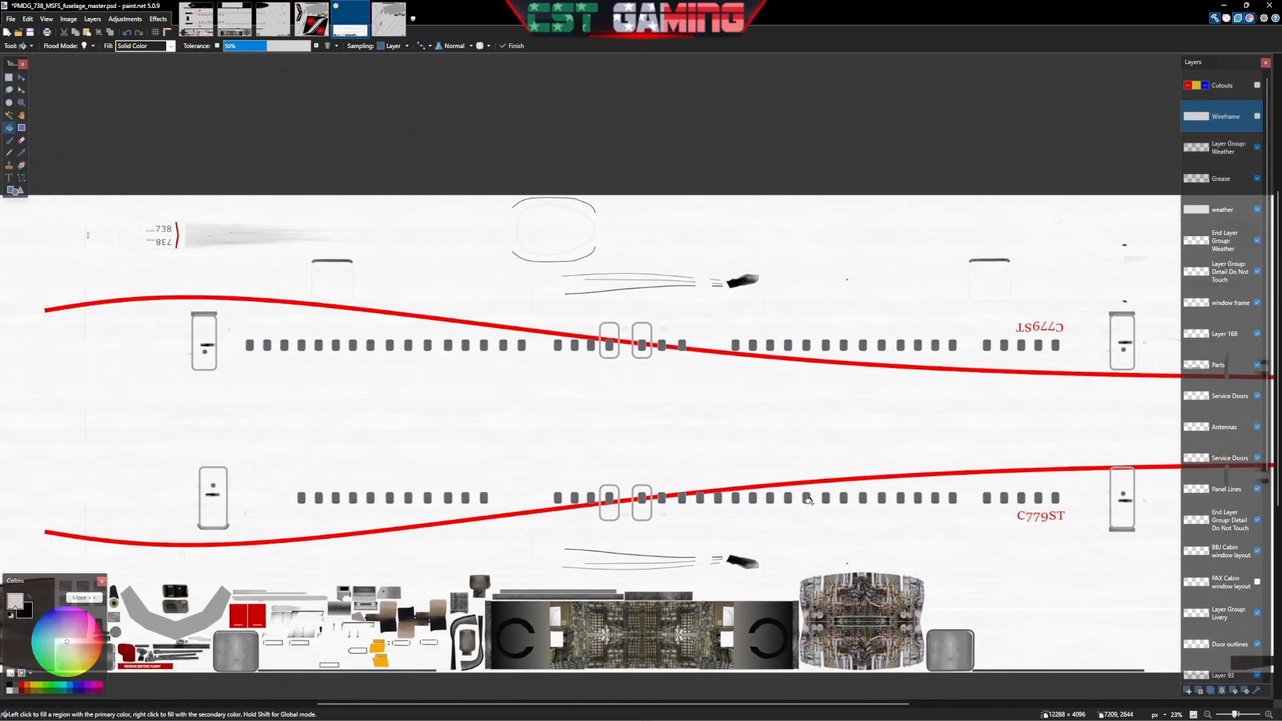
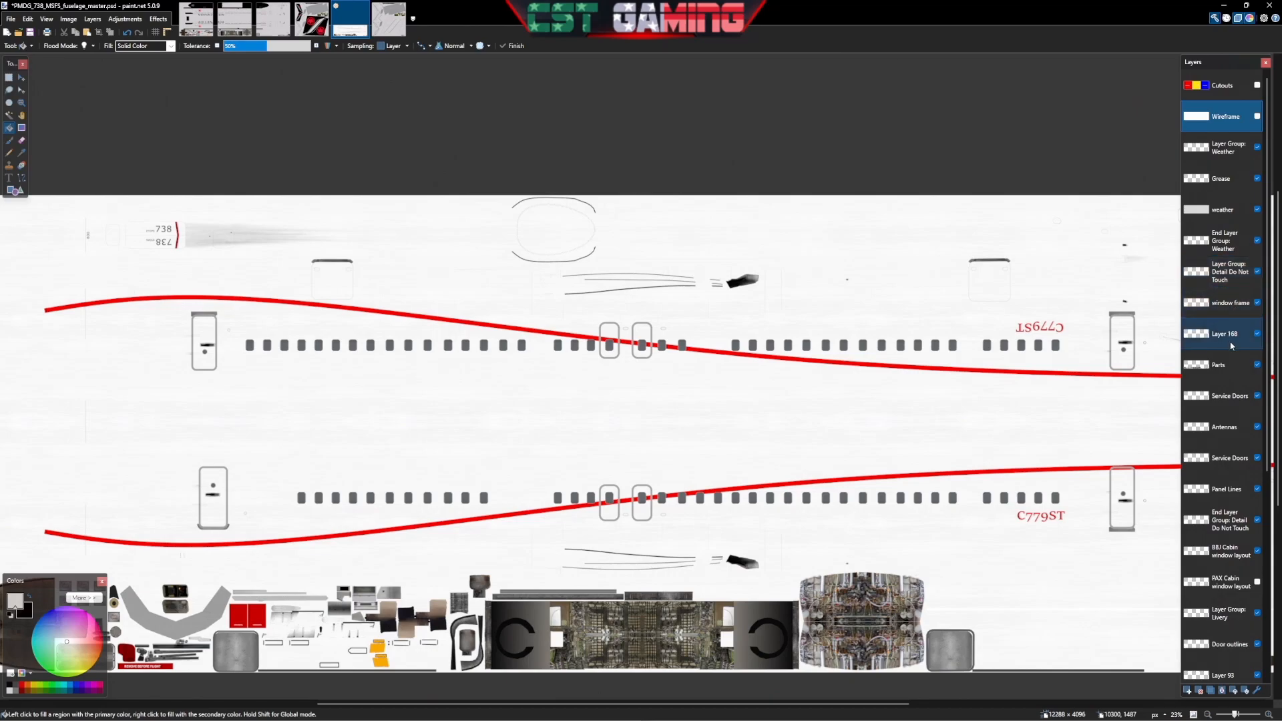
scroll(1229, 361, "down", 3)
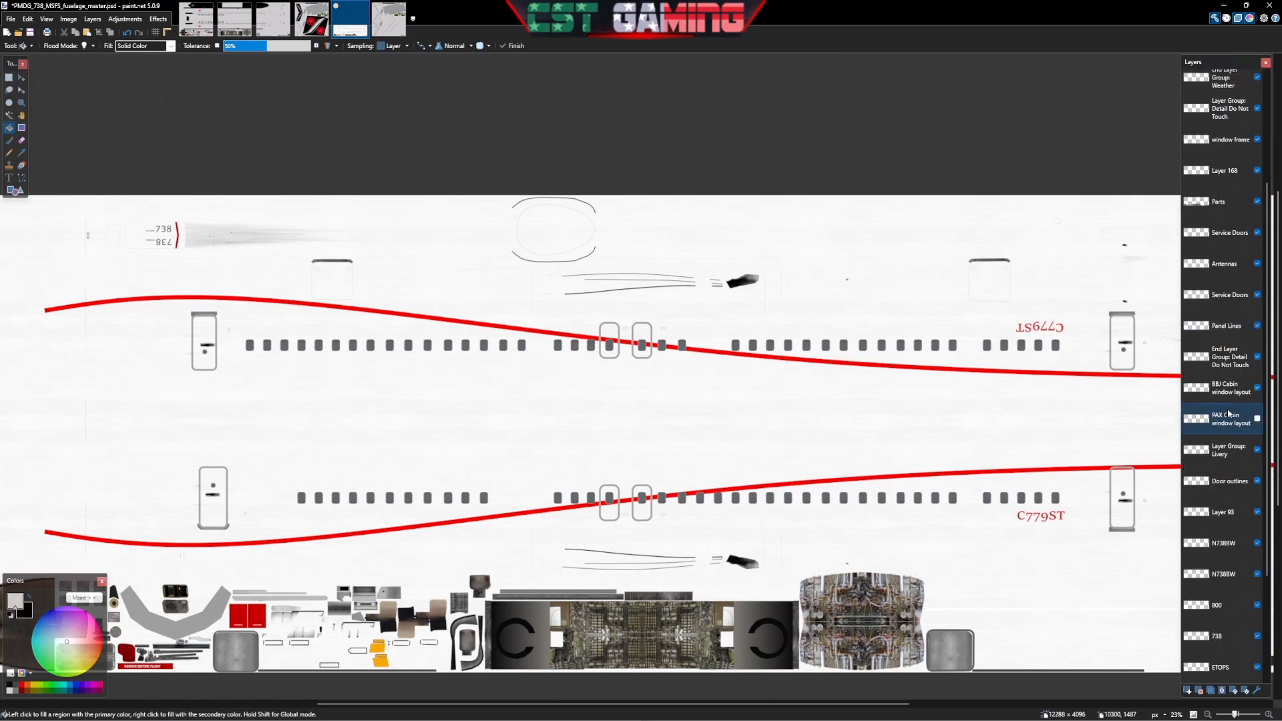
left_click(1257, 388)
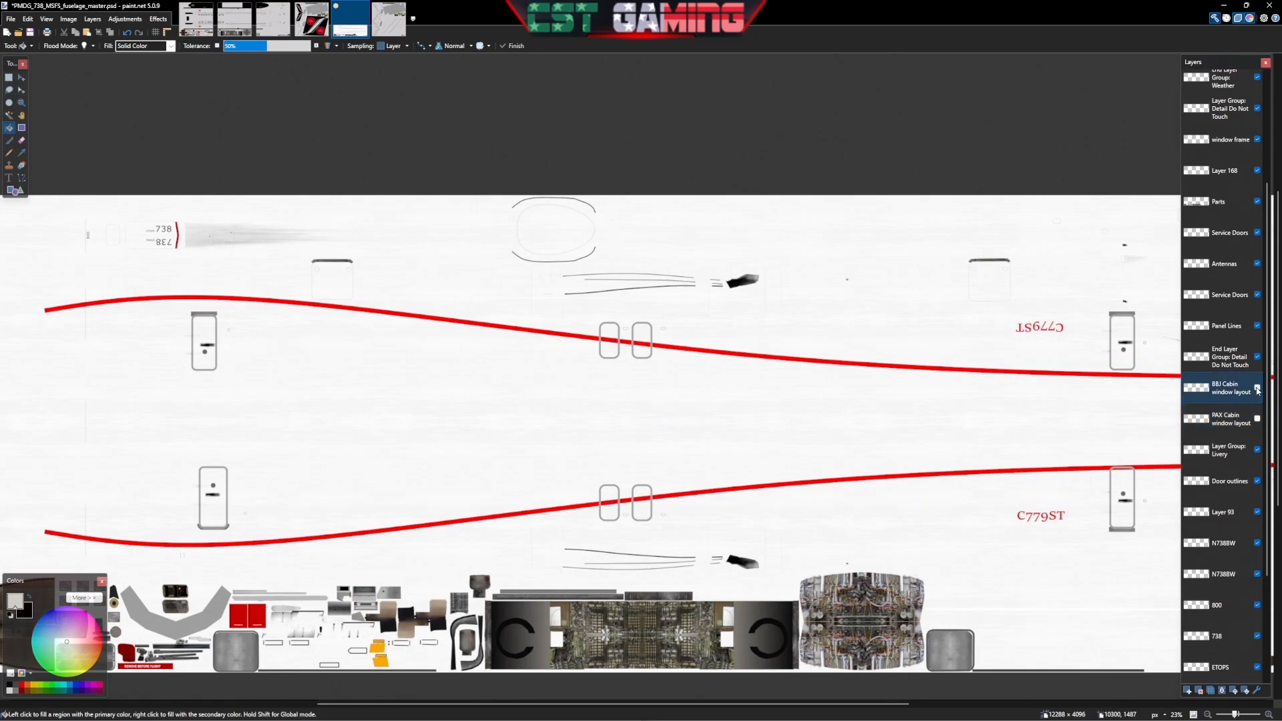
left_click(1257, 388)
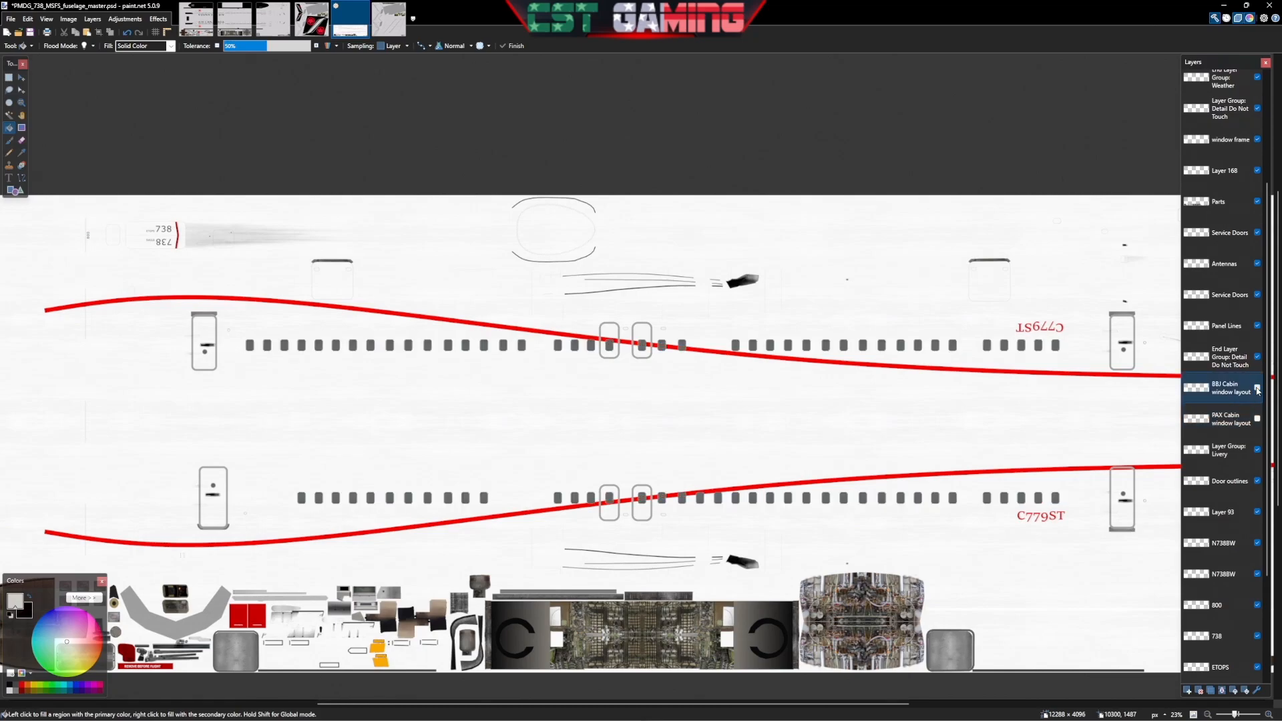
left_click(1257, 388)
left_click(1256, 389)
left_click(1257, 388)
left_click(1257, 388)
left_click(1256, 388)
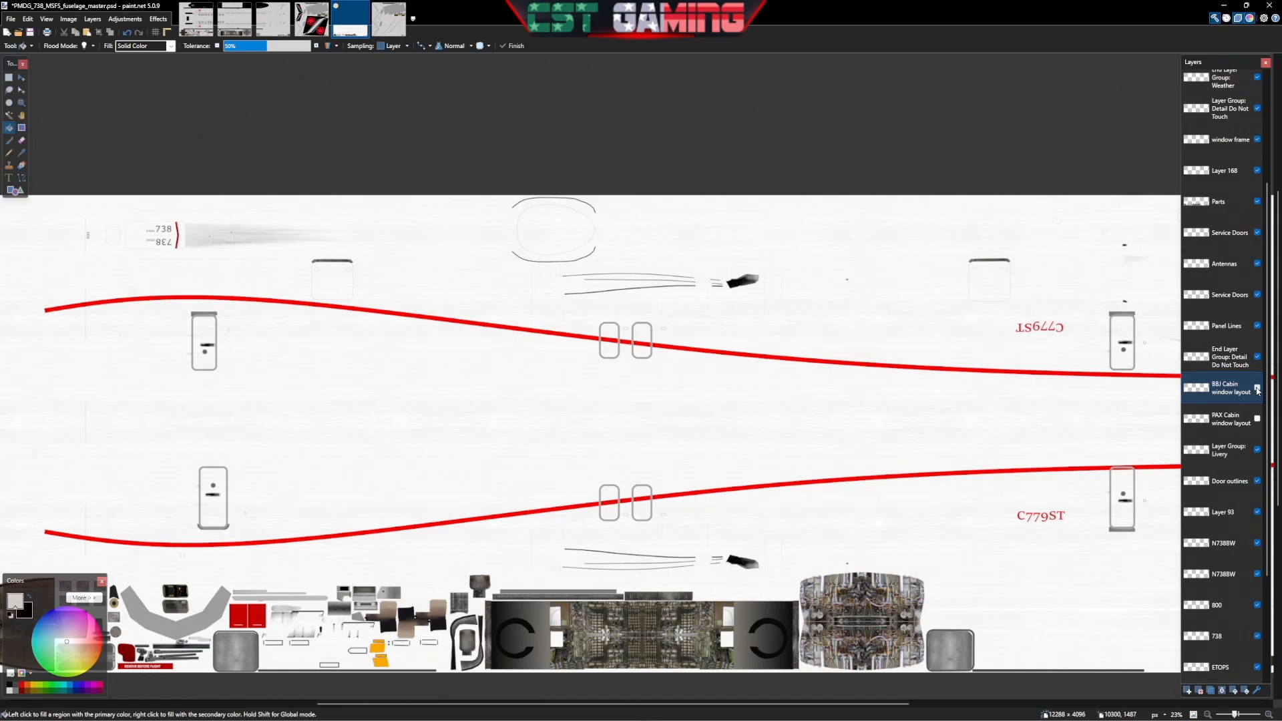
left_click(1257, 420)
left_click(1257, 419)
Check the BBJ Cabin window layout on the whole fuselage by toggling its visibility, leaving it hidden
scroll(680, 406, "down", 1, "ctrl")
scroll(680, 406, "down", 1, "ctrl")
scroll(669, 410, "up", 1, "ctrl")
scroll(670, 409, "down", 1, "ctrl")
scroll(1225, 454, "down", 3)
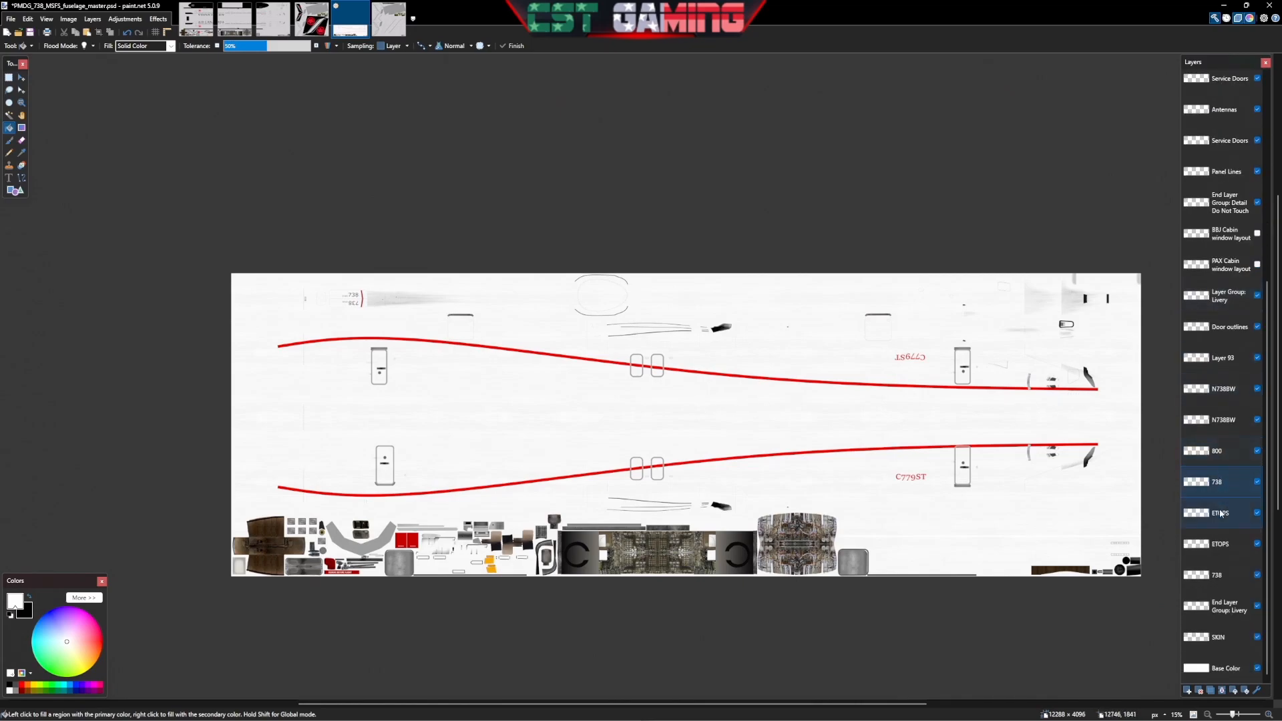
scroll(1234, 636, "up", 1)
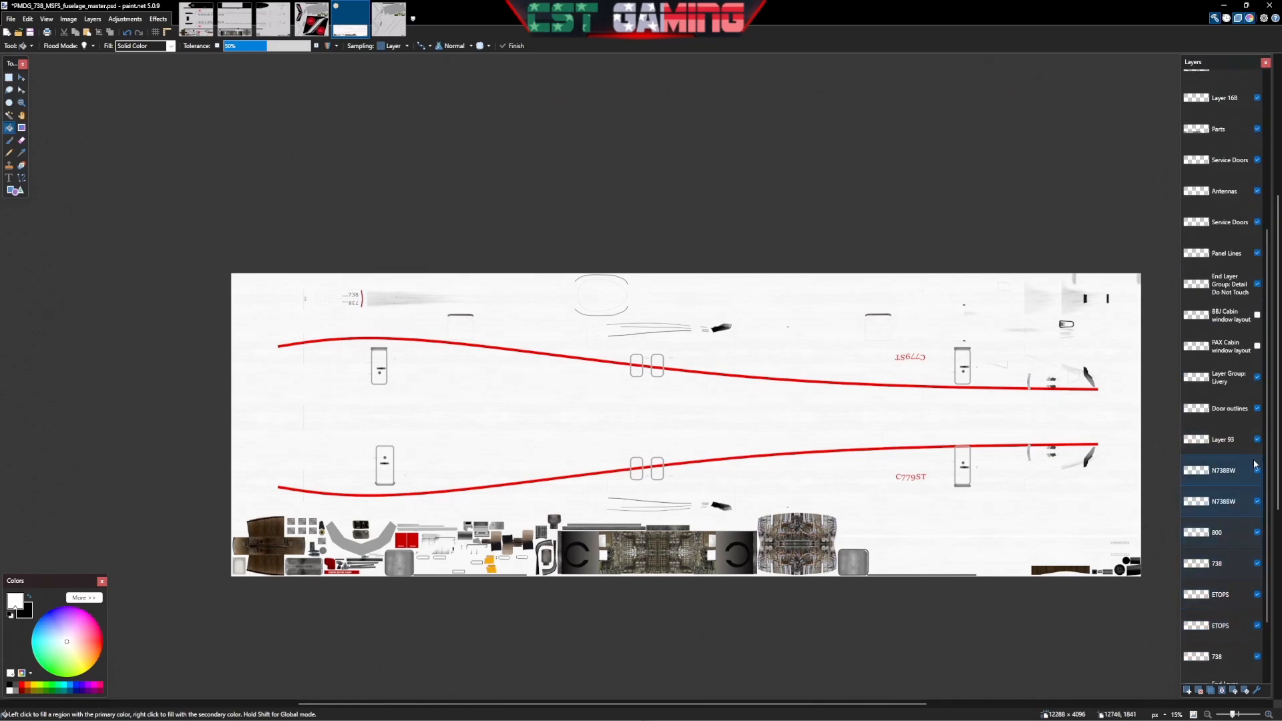
left_click(1257, 315)
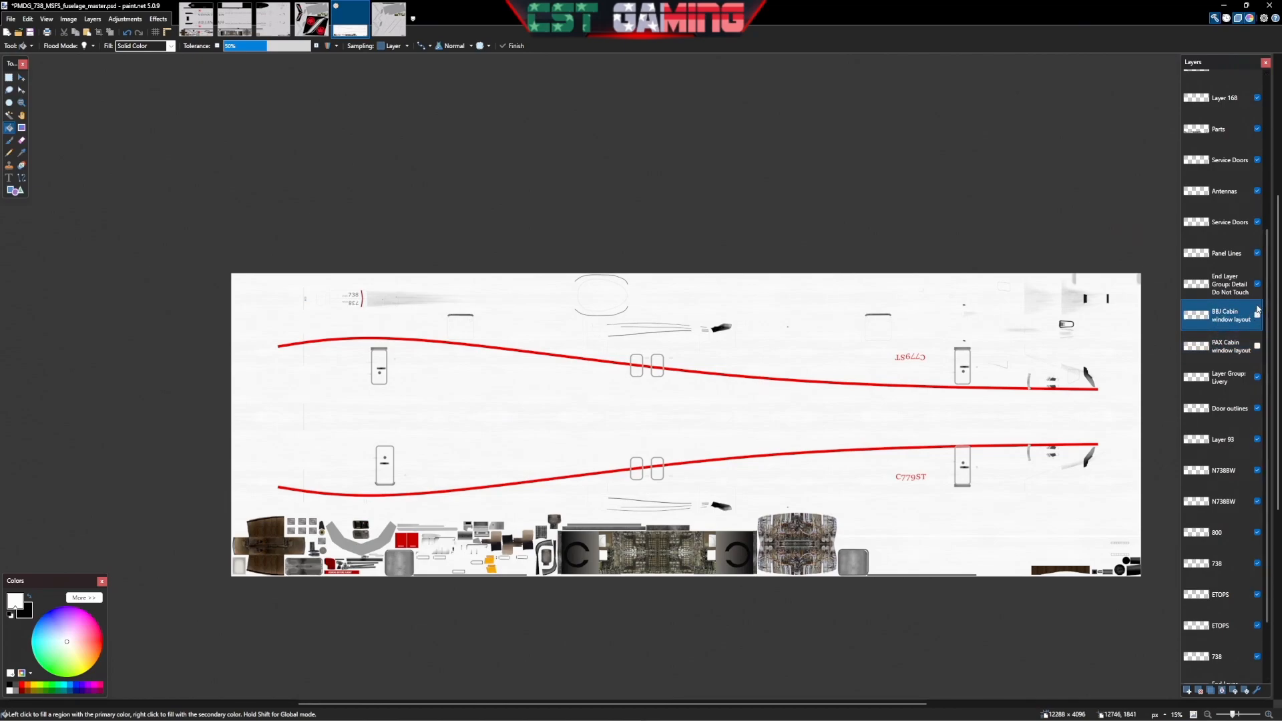
left_click(1257, 314)
left_click(1256, 315)
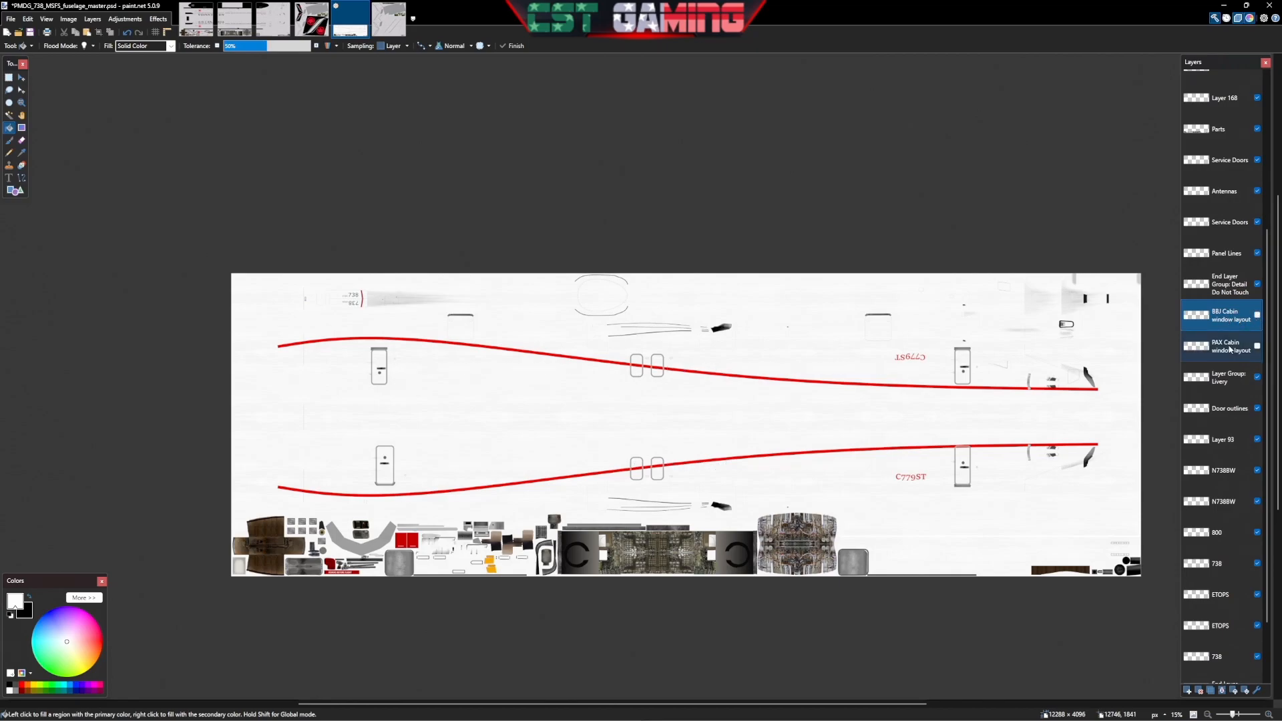
Delete the PAX Cabin window layout and BBJ Cabin window layout layers
left_click(1228, 349)
left_click(1198, 690)
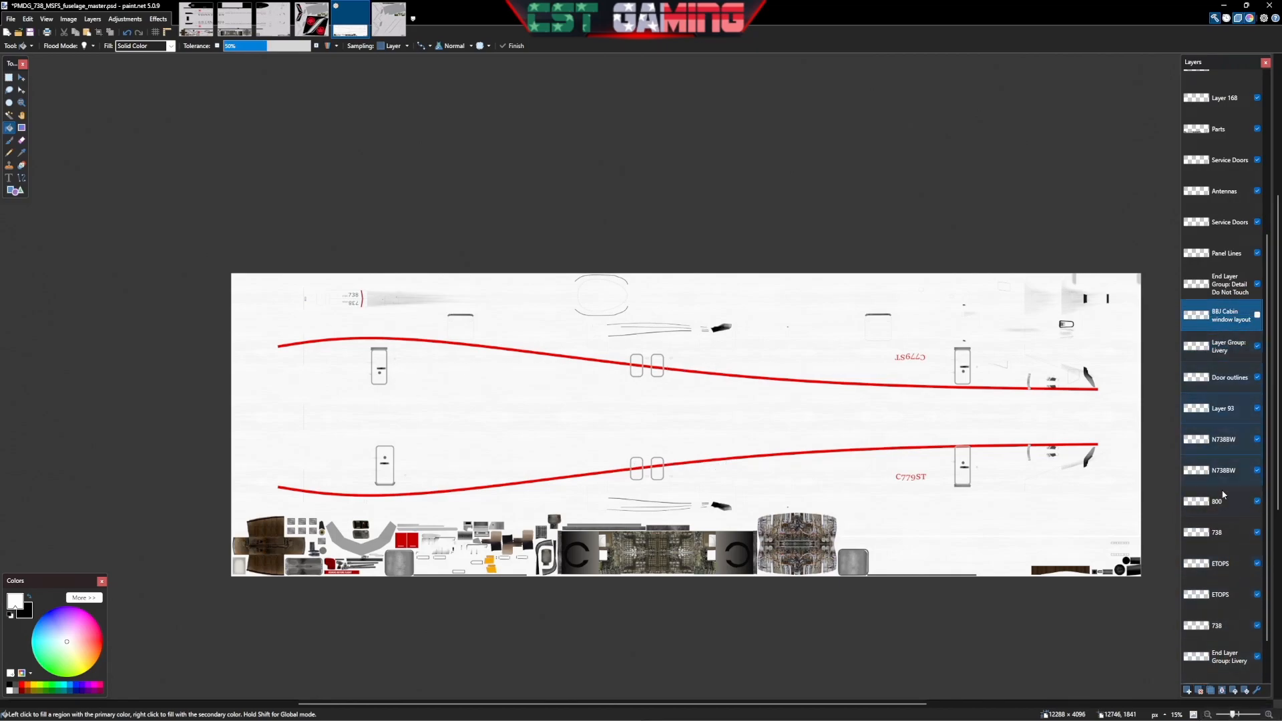
left_click(1198, 690)
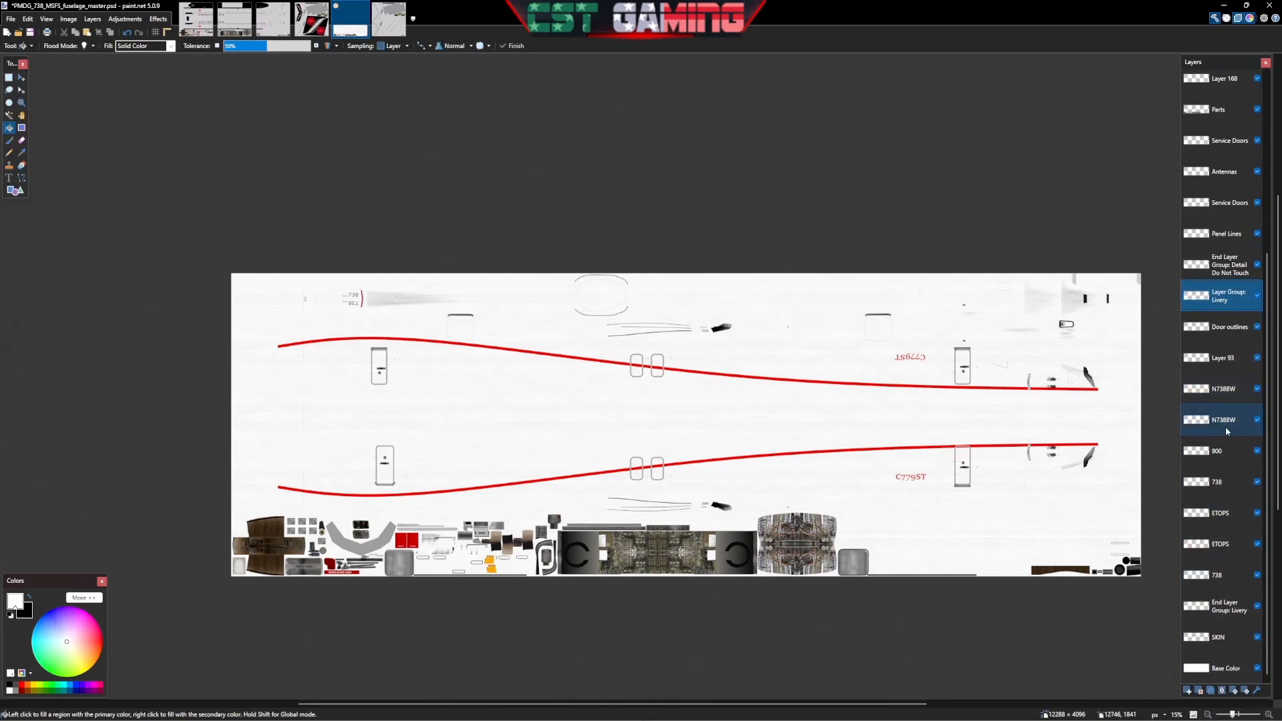
Delete the Wireframe layer near the top of the layer stack
scroll(1225, 300, "up", 5)
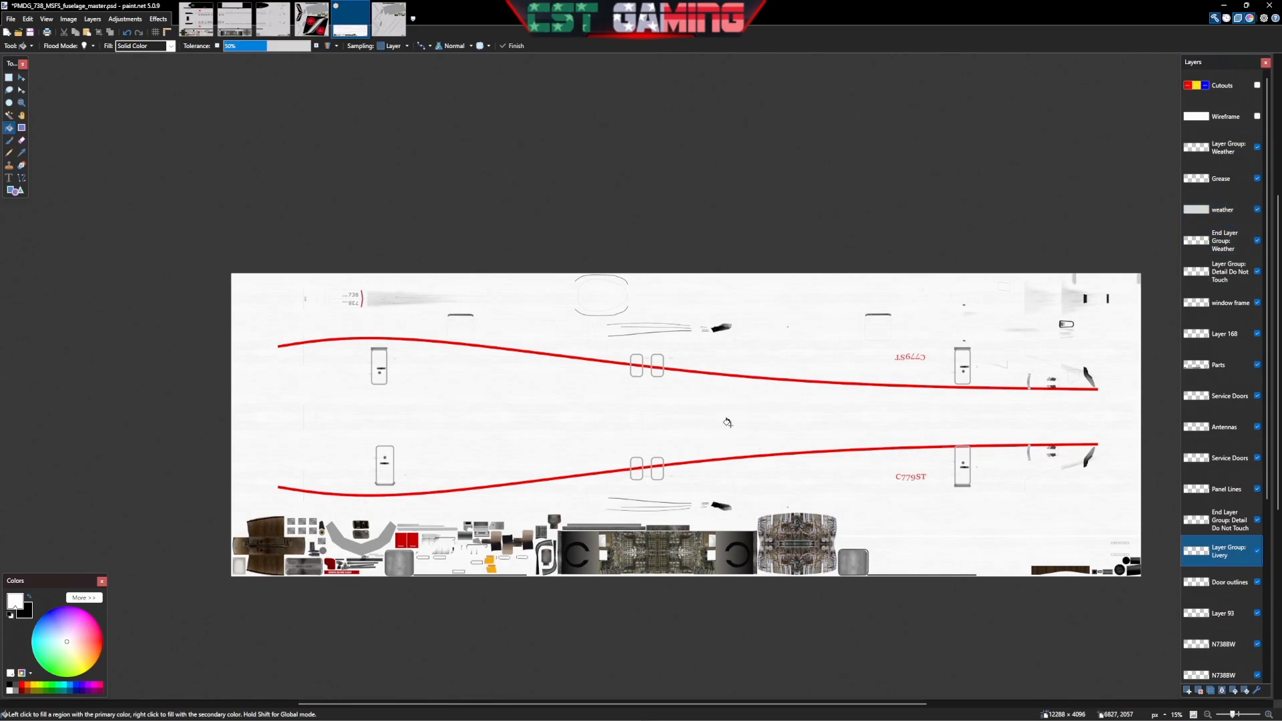
left_click(1226, 120)
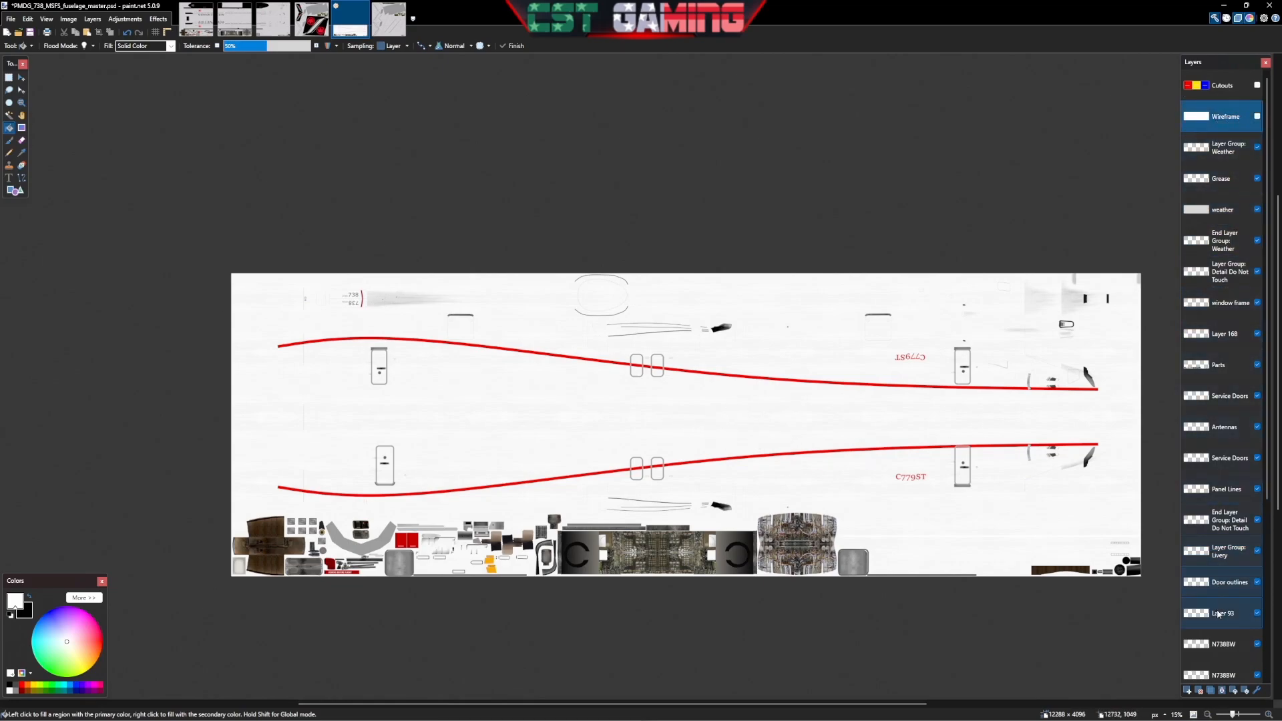
left_click(1198, 691)
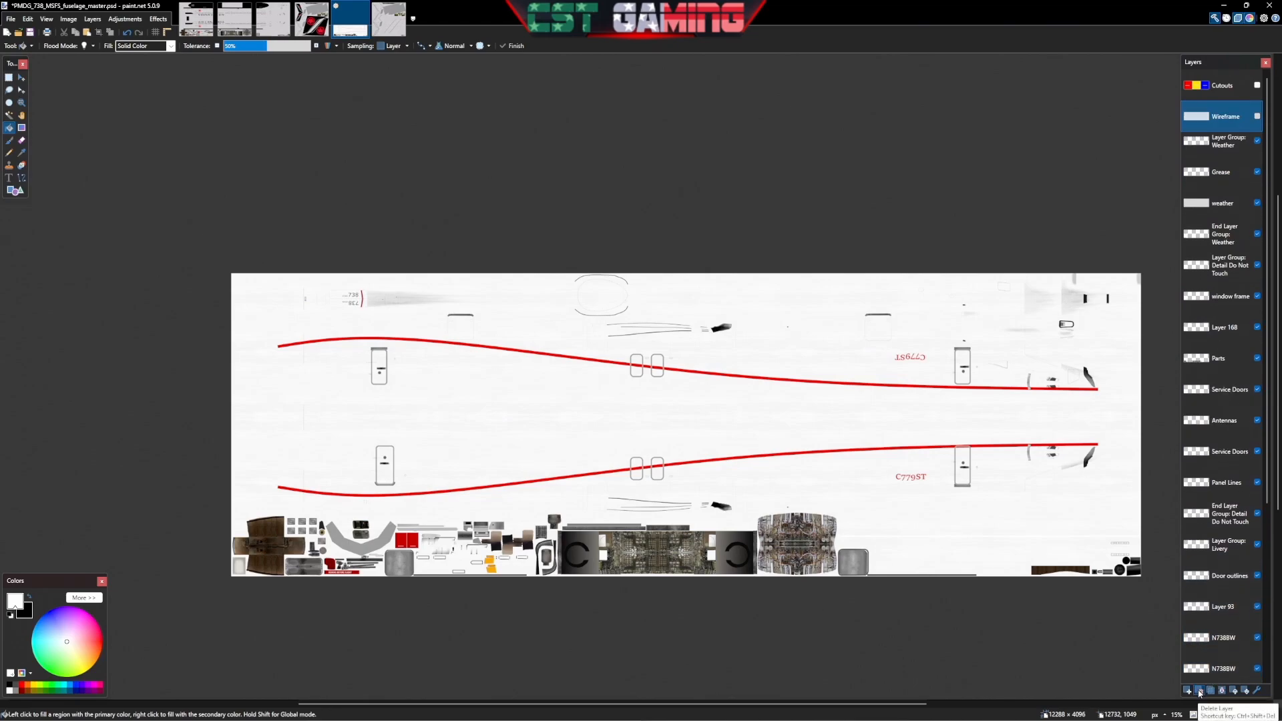
scroll(1226, 653, "down", 8)
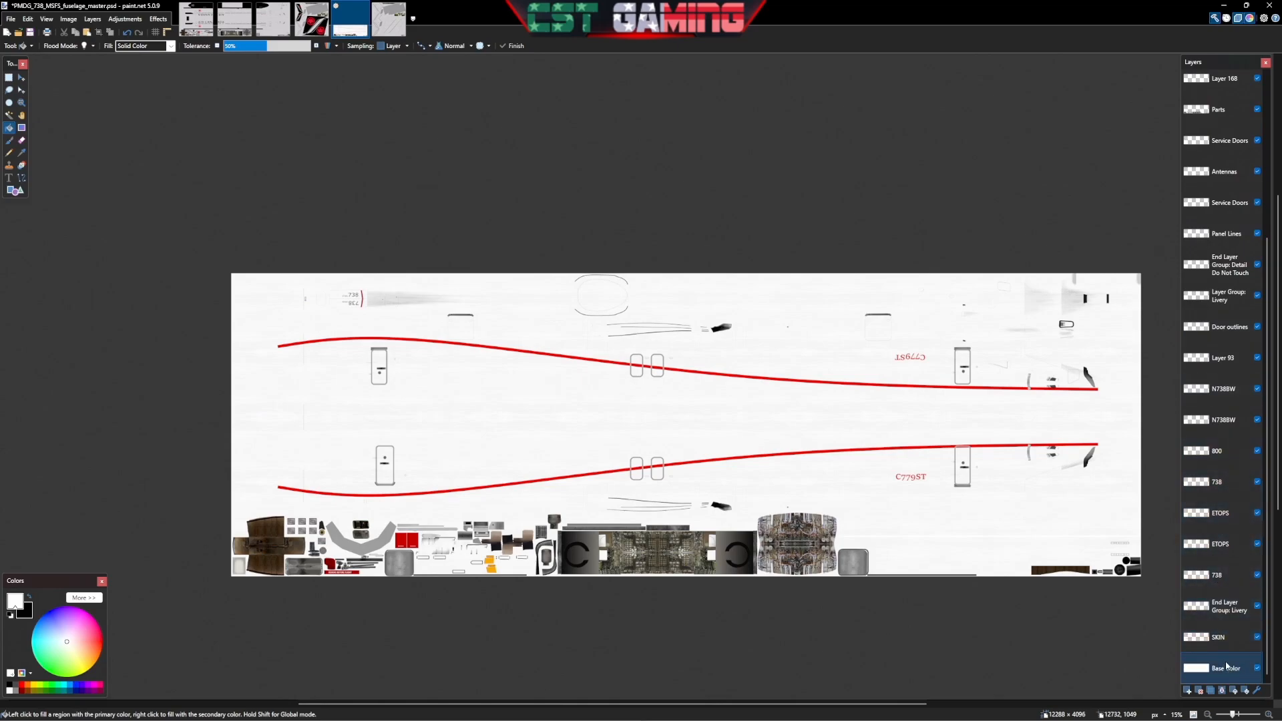
scroll(1220, 226, "up", 6)
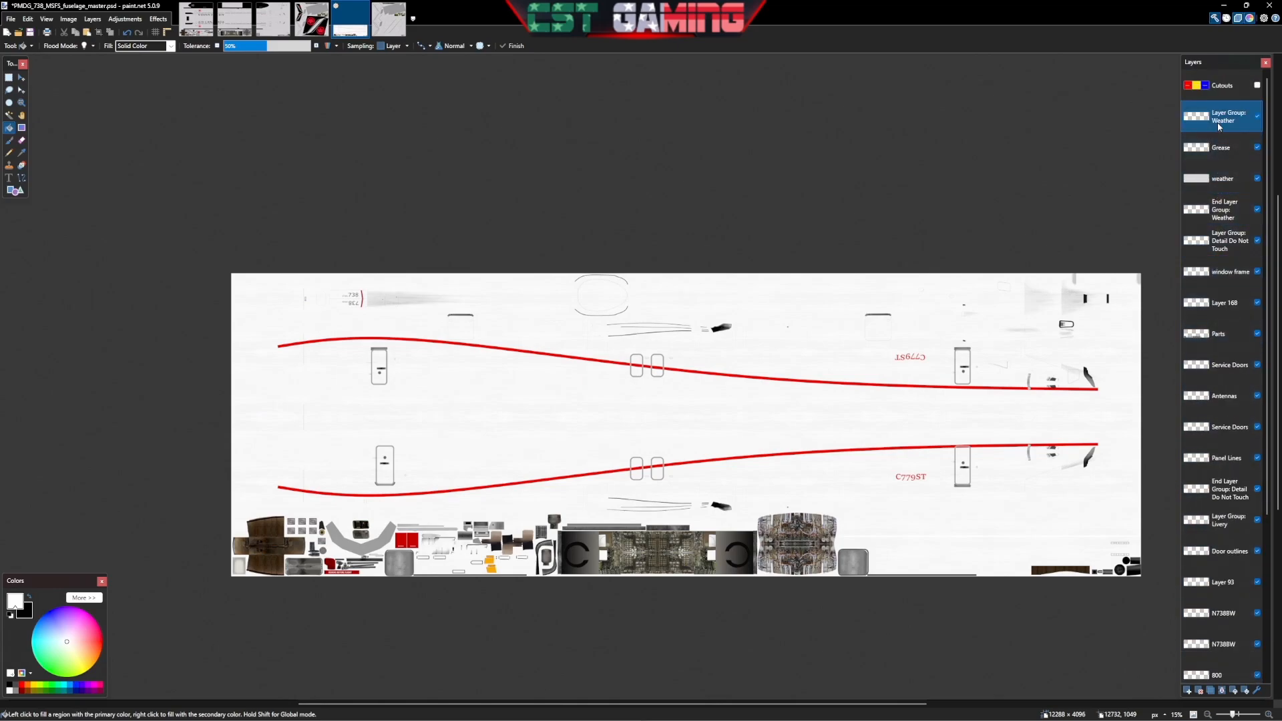
Check the Cutouts layer by toggling its visibility, leaving it hidden
left_click(1190, 89)
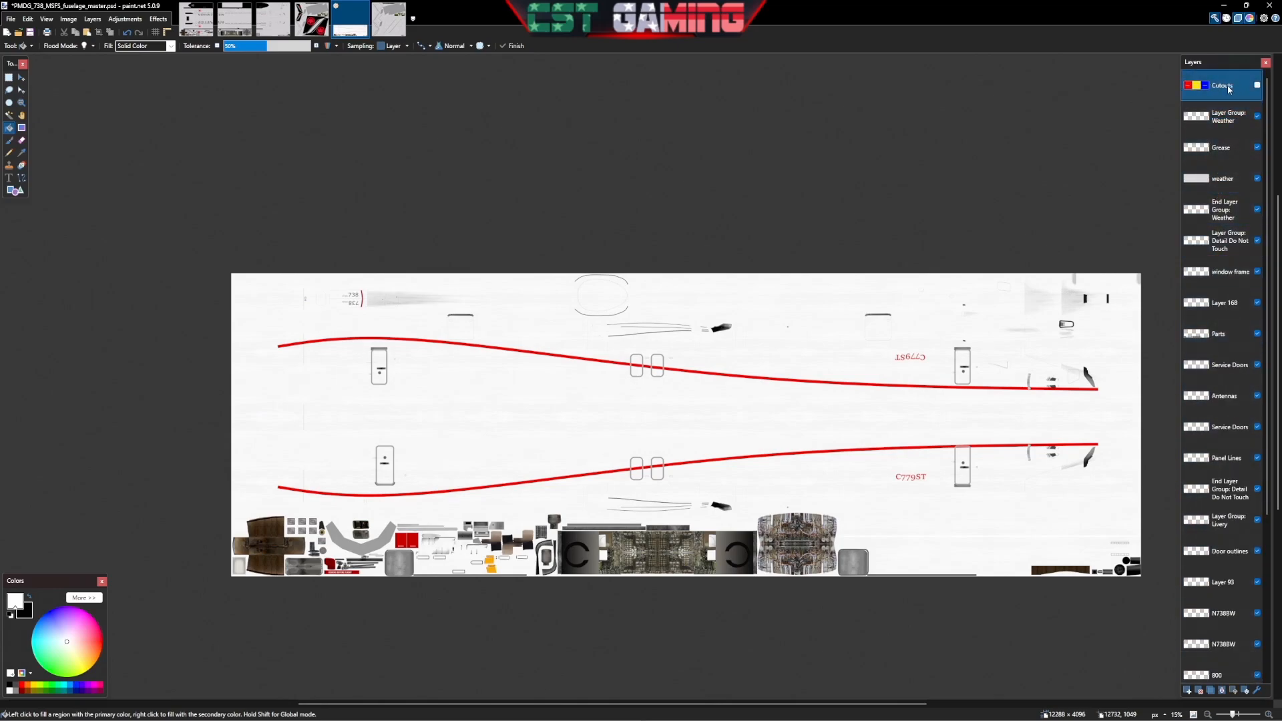
left_click(1257, 86)
left_click(1257, 86)
Merge every layer below Cutouts, from the Weather layer group downwards, into the Base Color layer
left_click(1222, 125)
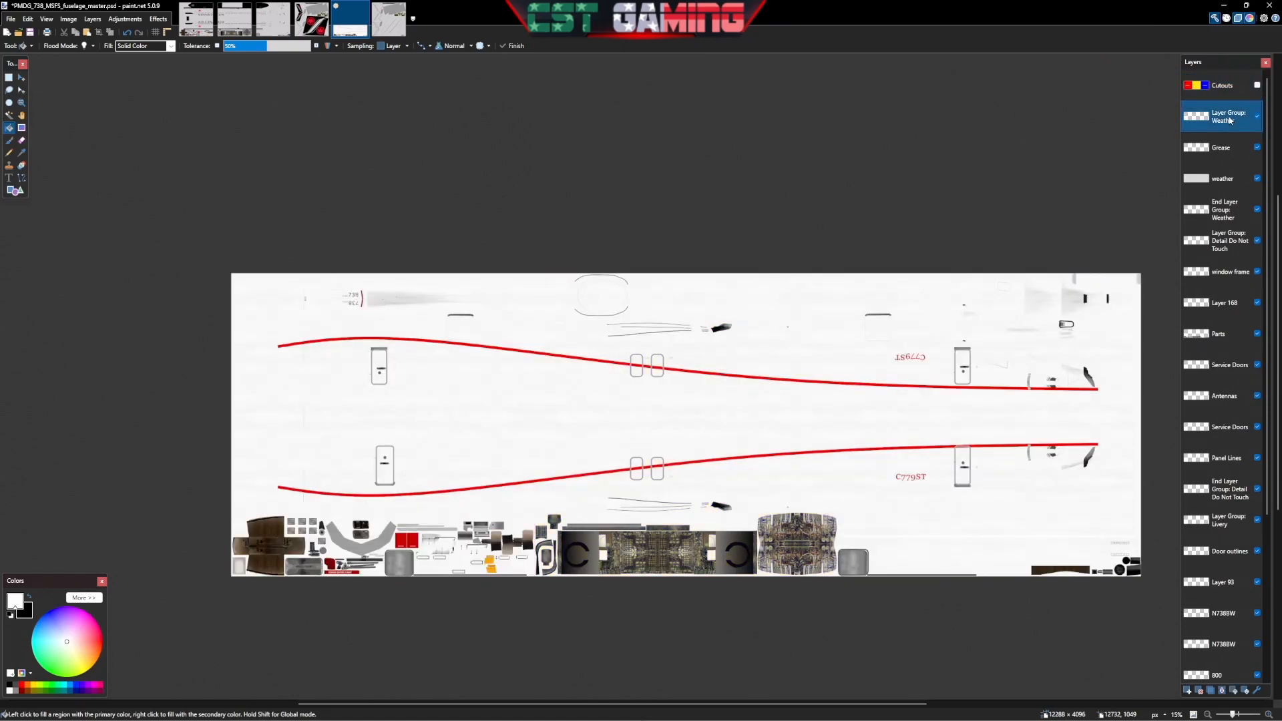
left_click(1223, 692)
left_click(1222, 692)
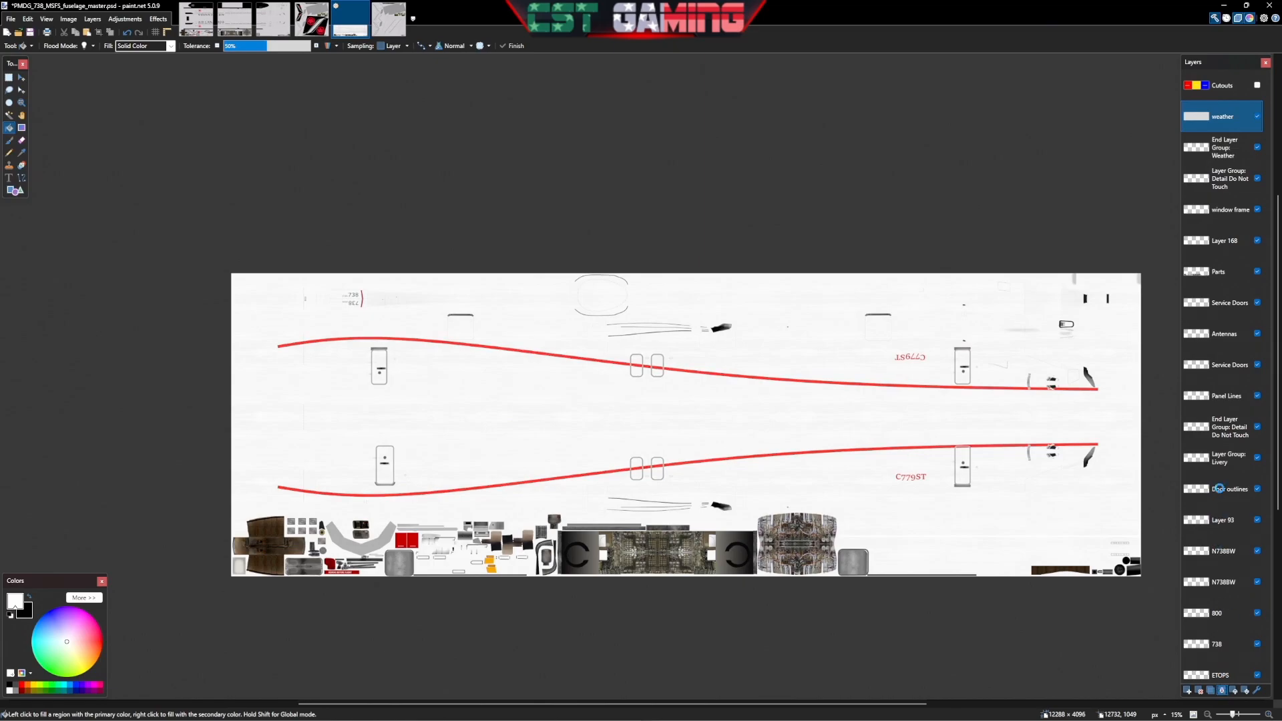
key("ctrl+m")
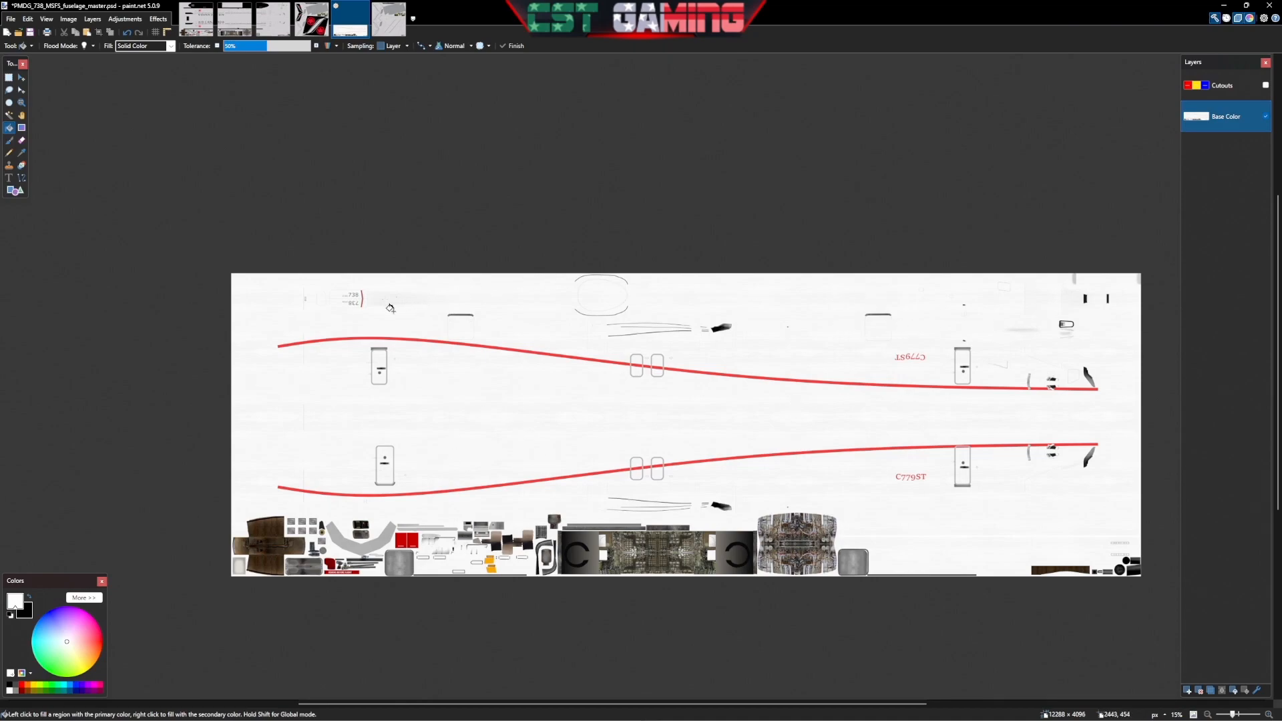
Show the Cutouts layer and draw a rectangular selection about 4075 × 4096 pixels over the red Fuselage 1 section
left_click(1245, 87)
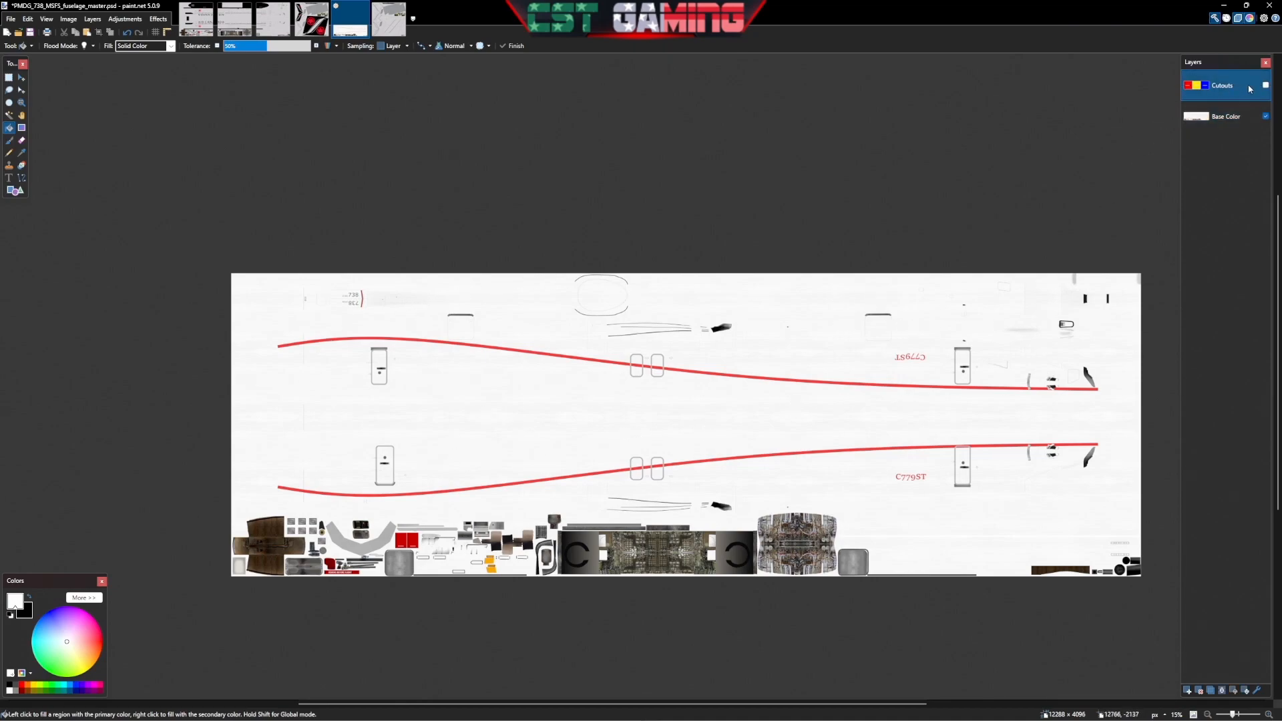
left_click(1265, 85)
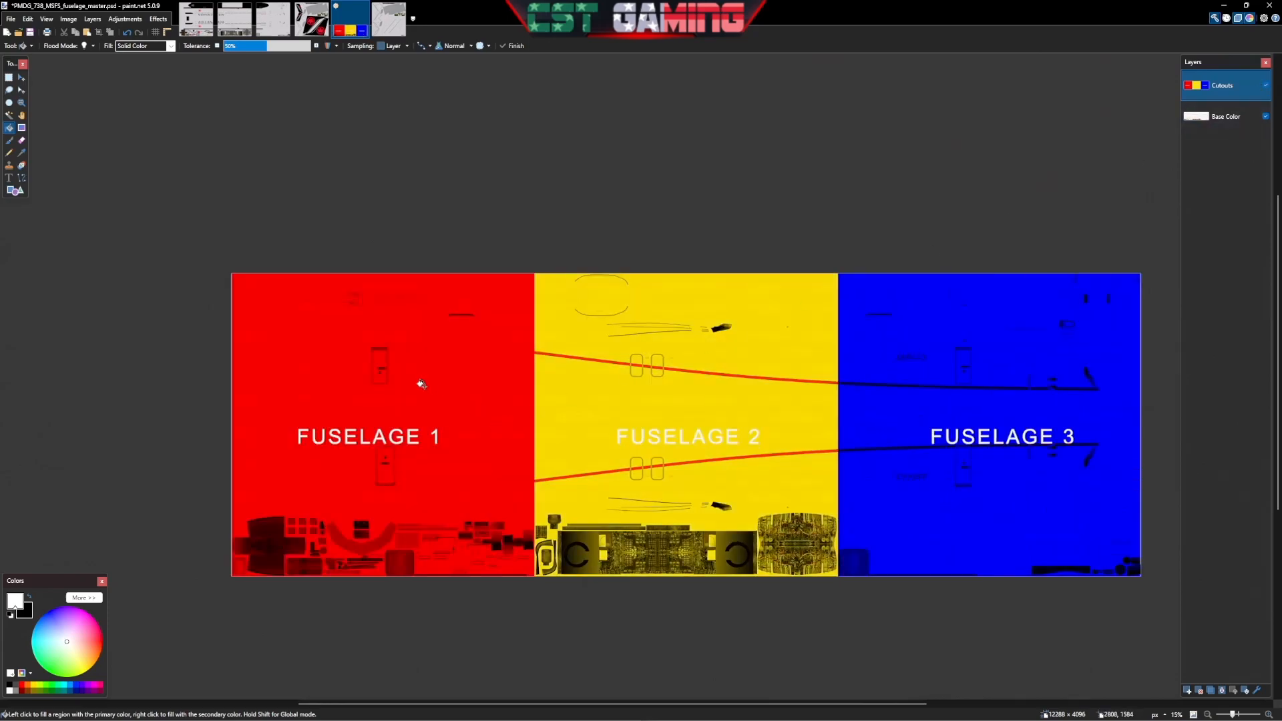
left_click(9, 78)
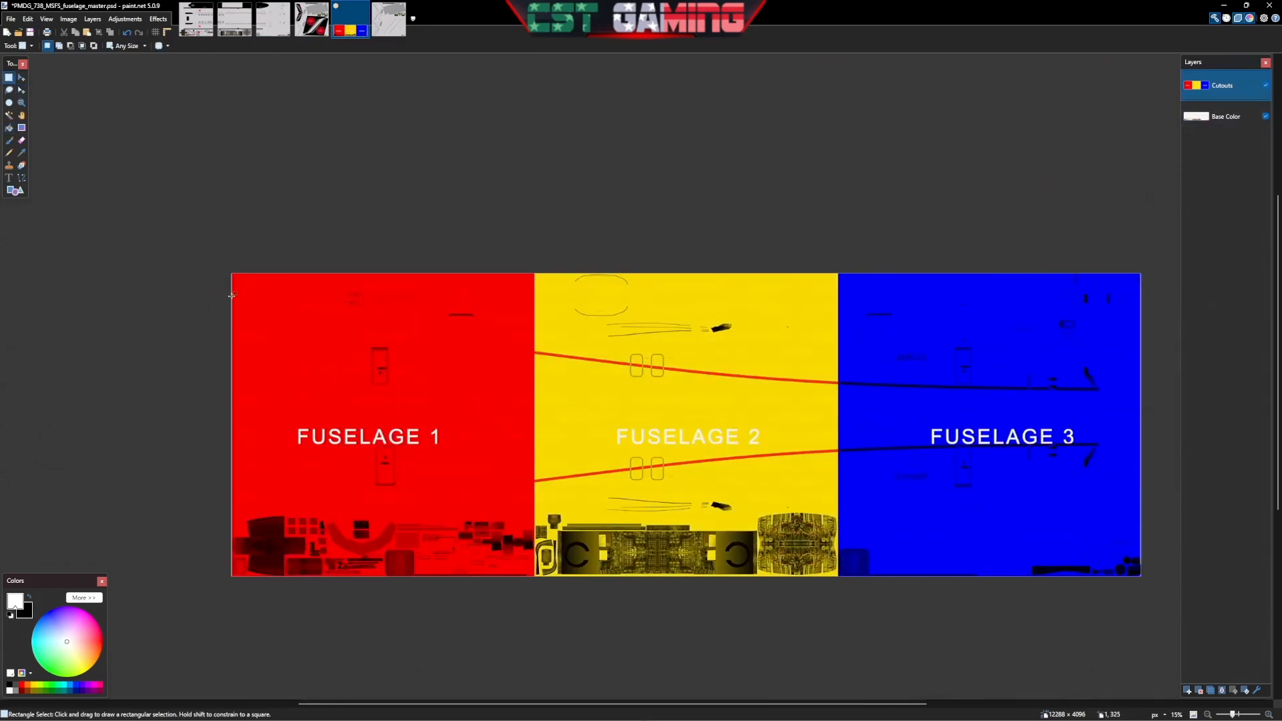
left_click_drag(214, 263, 533, 590)
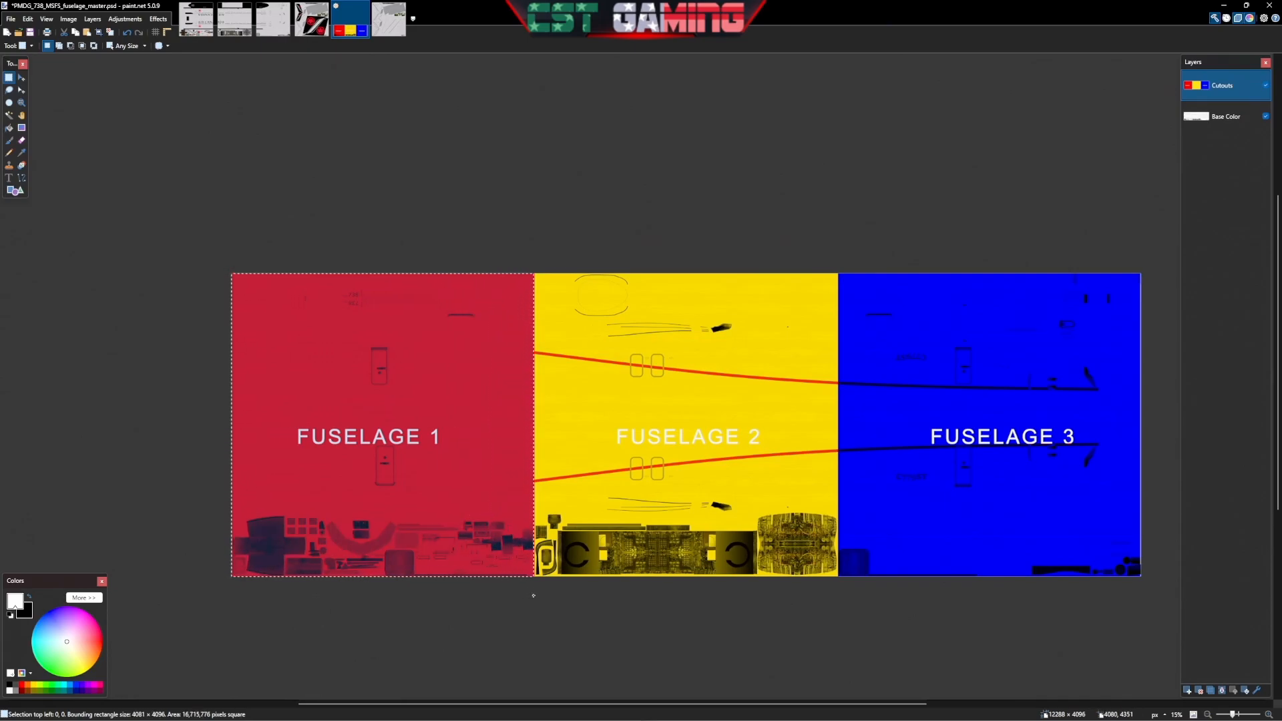
Extend the selection outline to the boundary between Fuselage 1 and Fuselage 2, making it 4098 × 4096 pixels
scroll(534, 489, "up", 15)
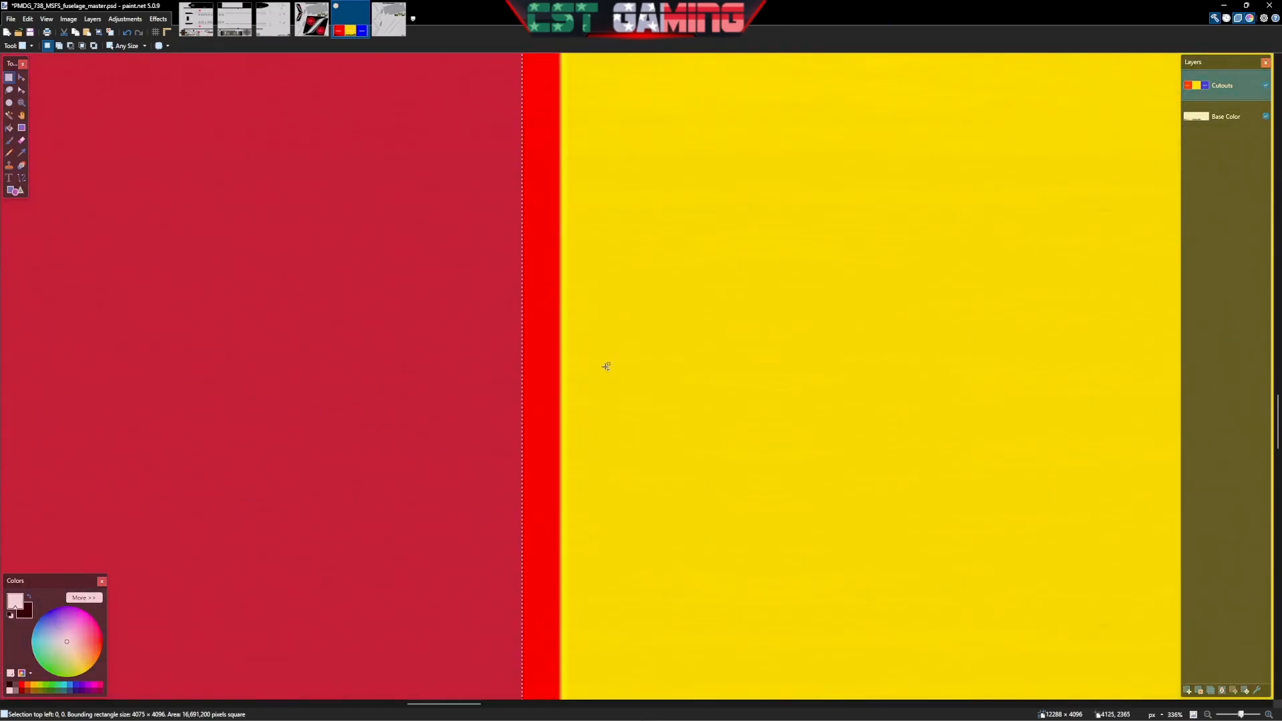
scroll(412, 307, "up", 1)
scroll(437, 341, "down", 5)
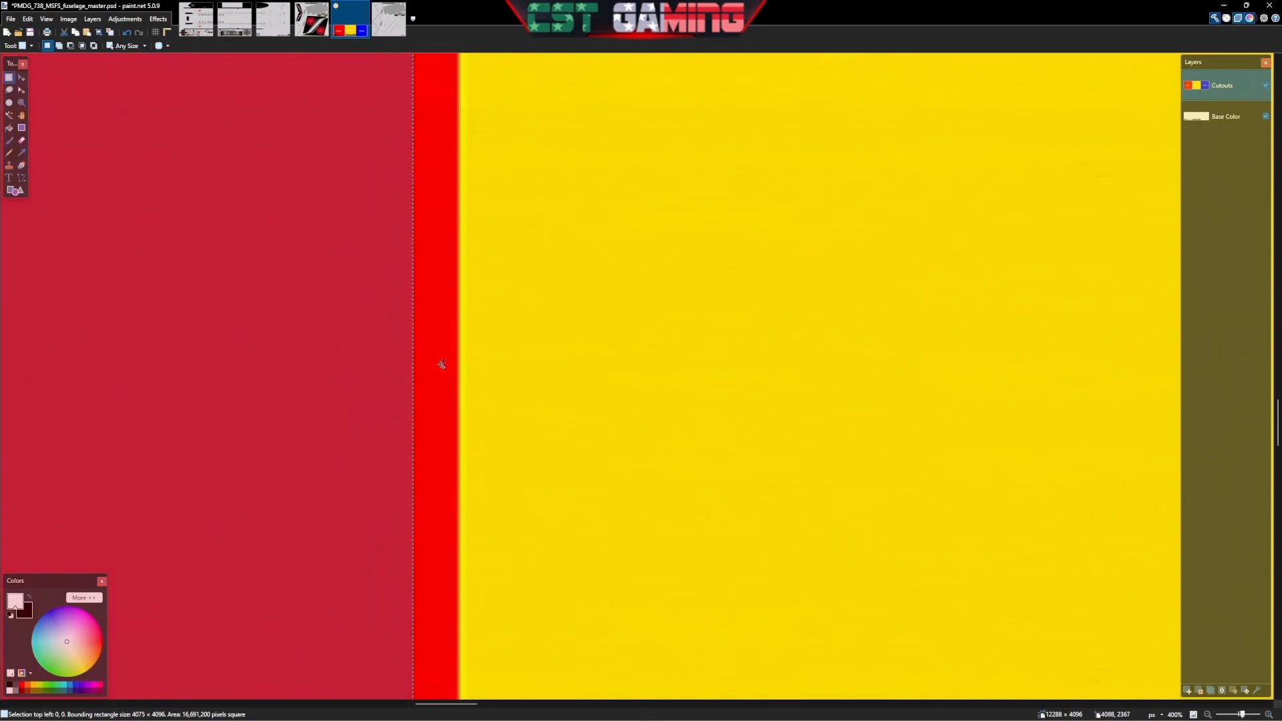
left_click(20, 93)
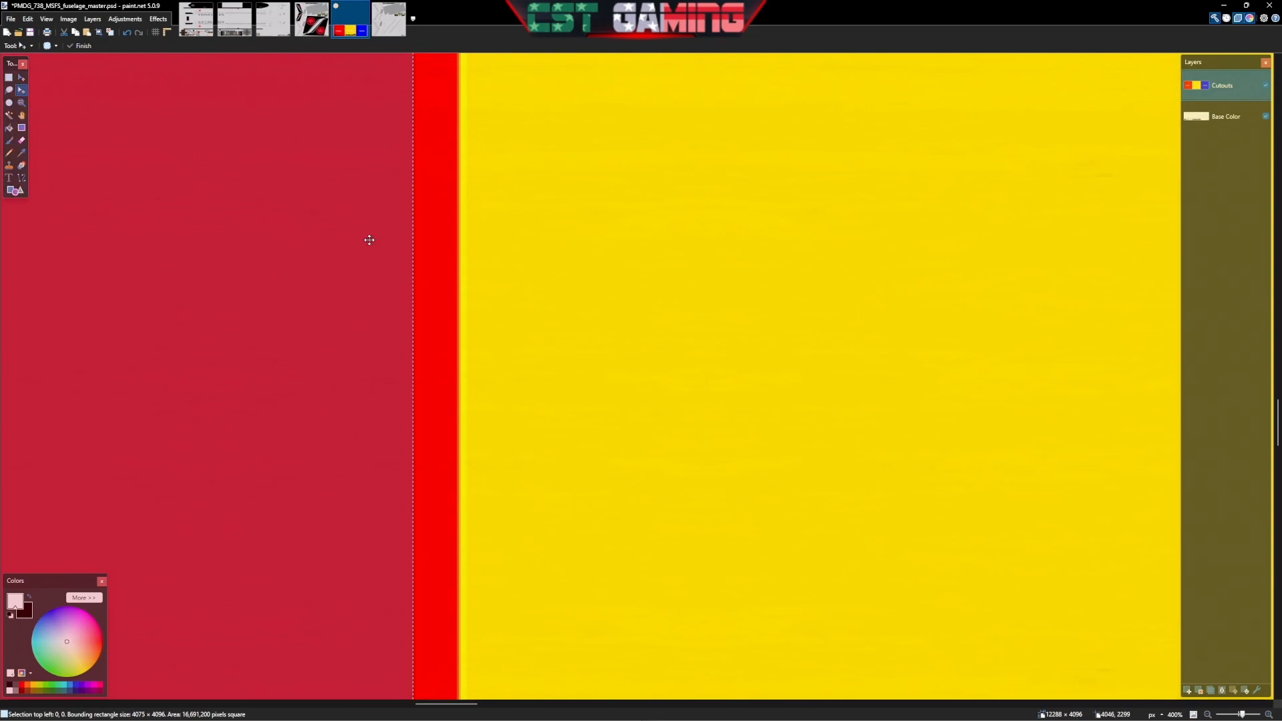
left_click_drag(455, 321, 458, 322)
scroll(421, 408, "down", 10)
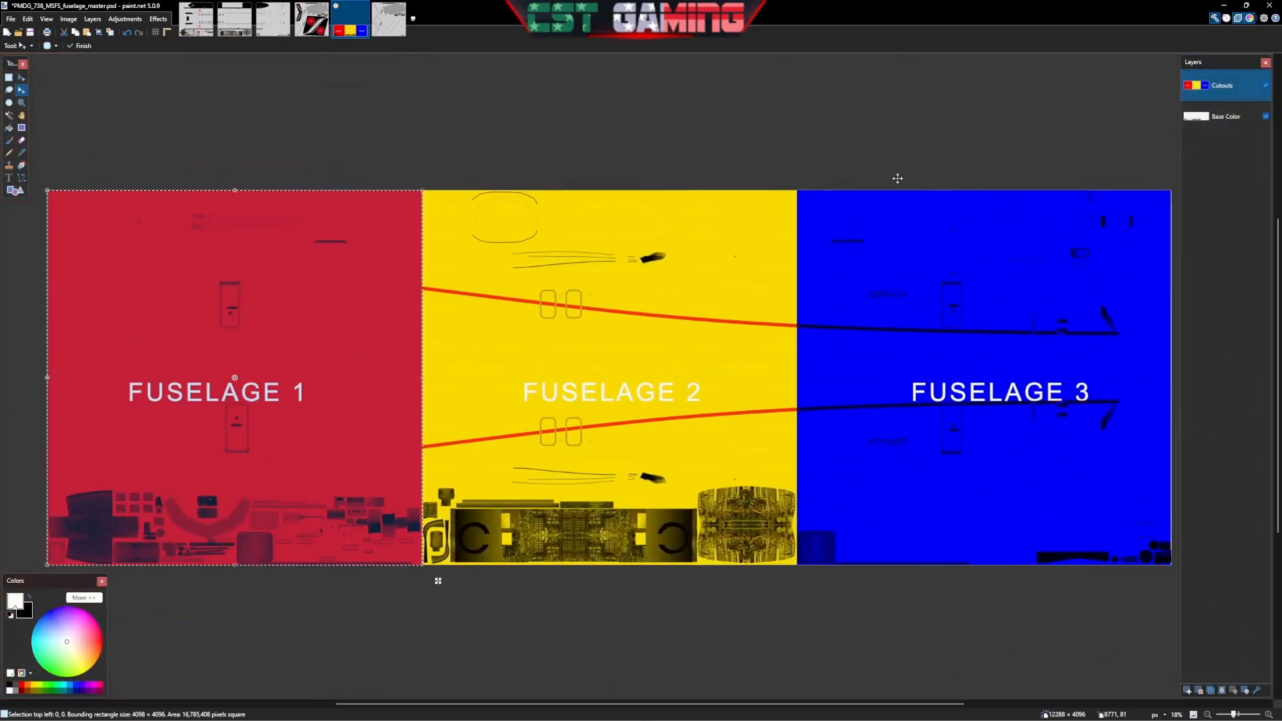
Copy the selected Fuselage 1 area of the Base Color layer into PMDG_NG3_F1_ALBD.PNG.DDS, keeping the canvas size
left_click(1210, 124)
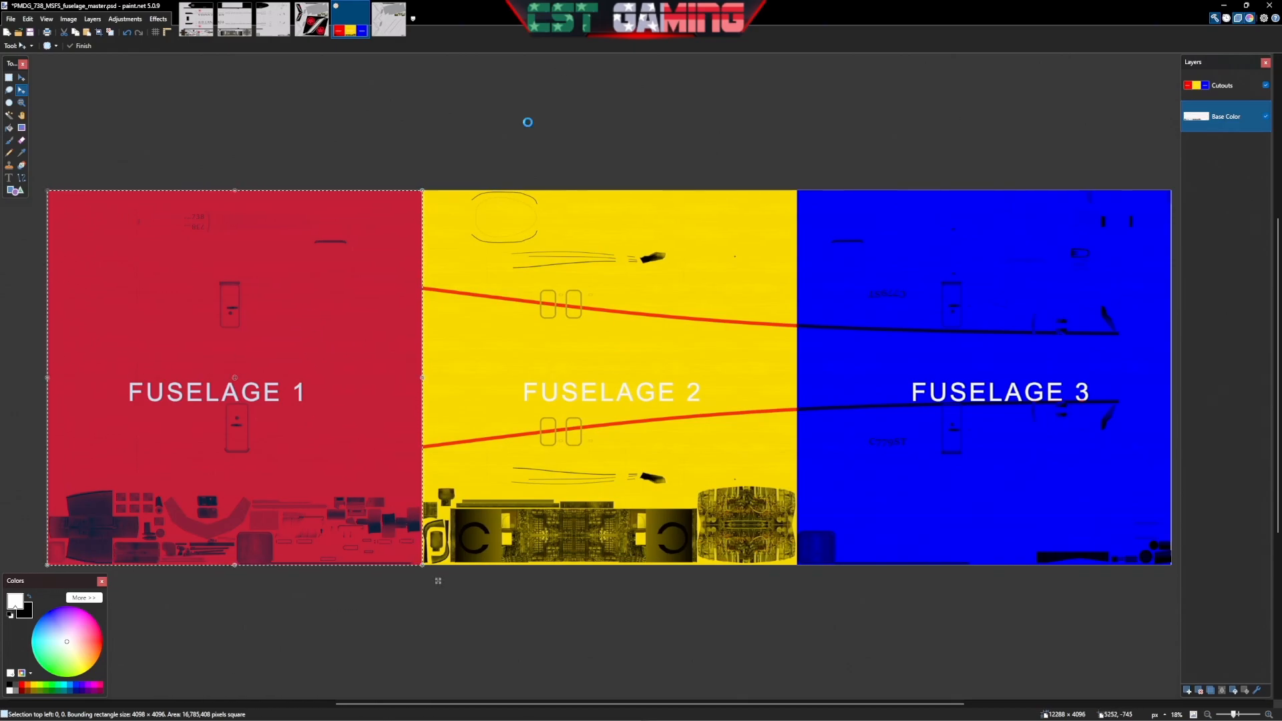
left_click(196, 18)
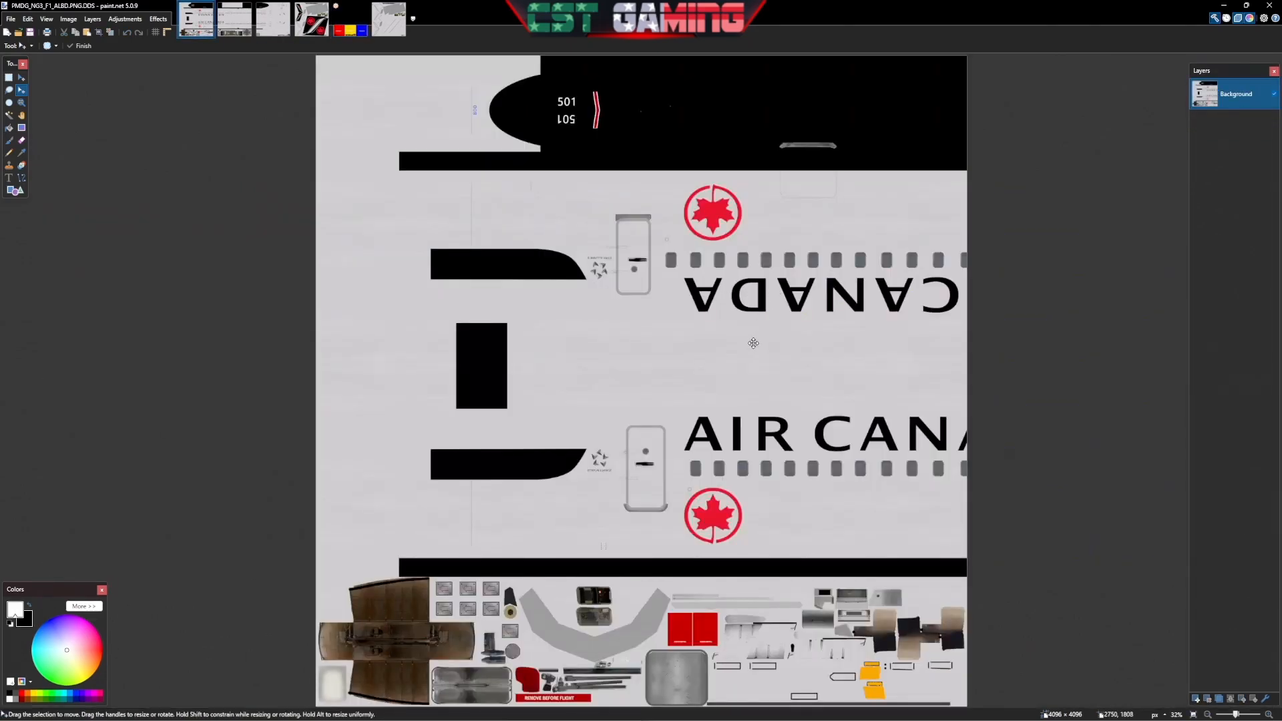
scroll(753, 343, "down", 1)
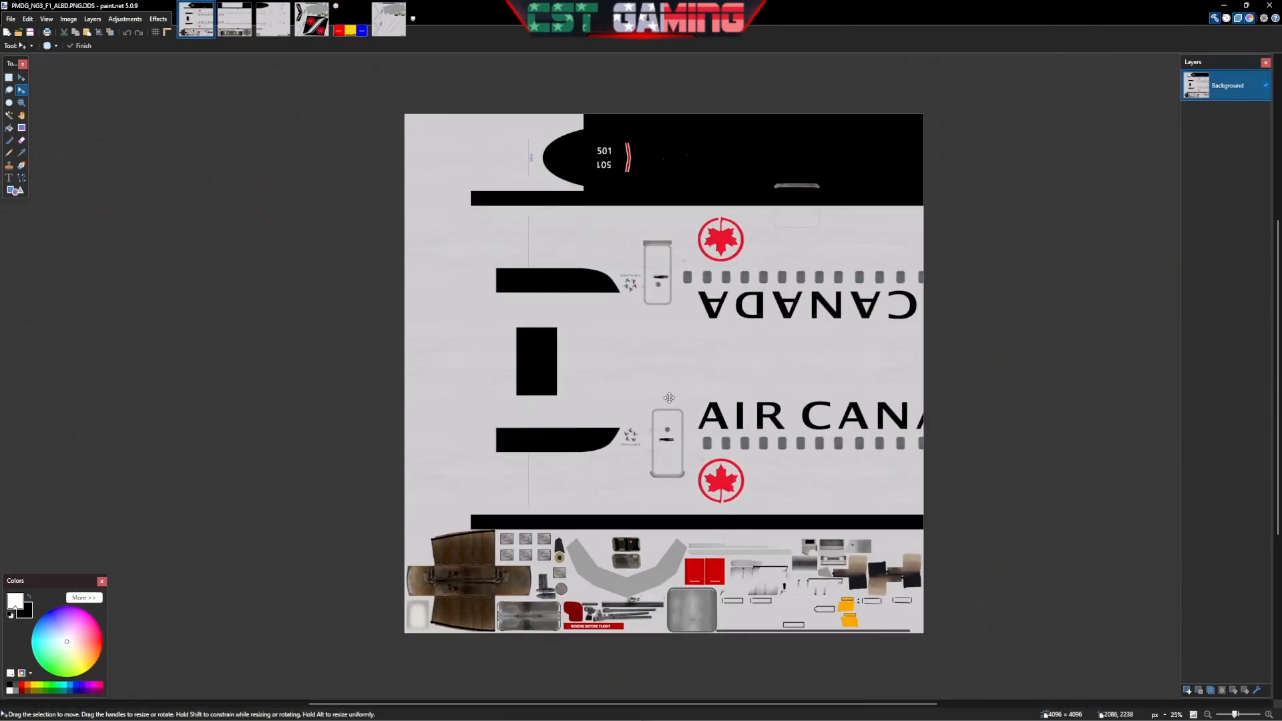
key("ctrl+v")
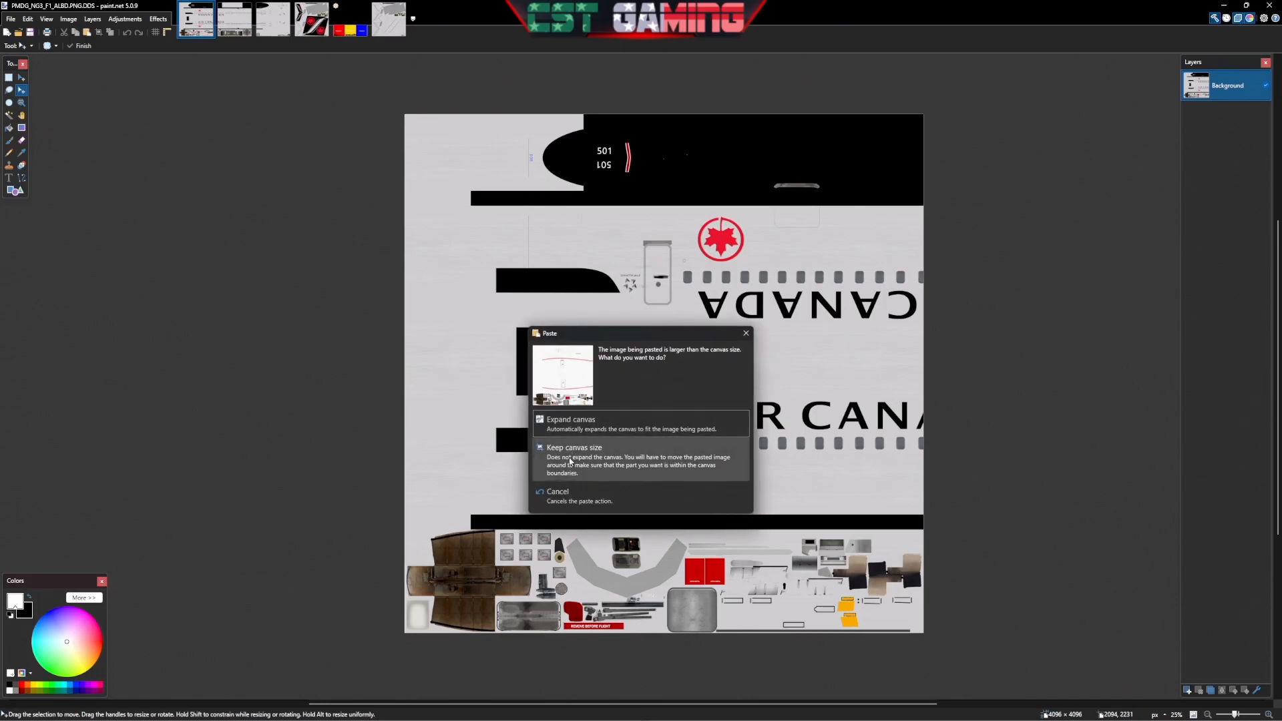
left_click(597, 461)
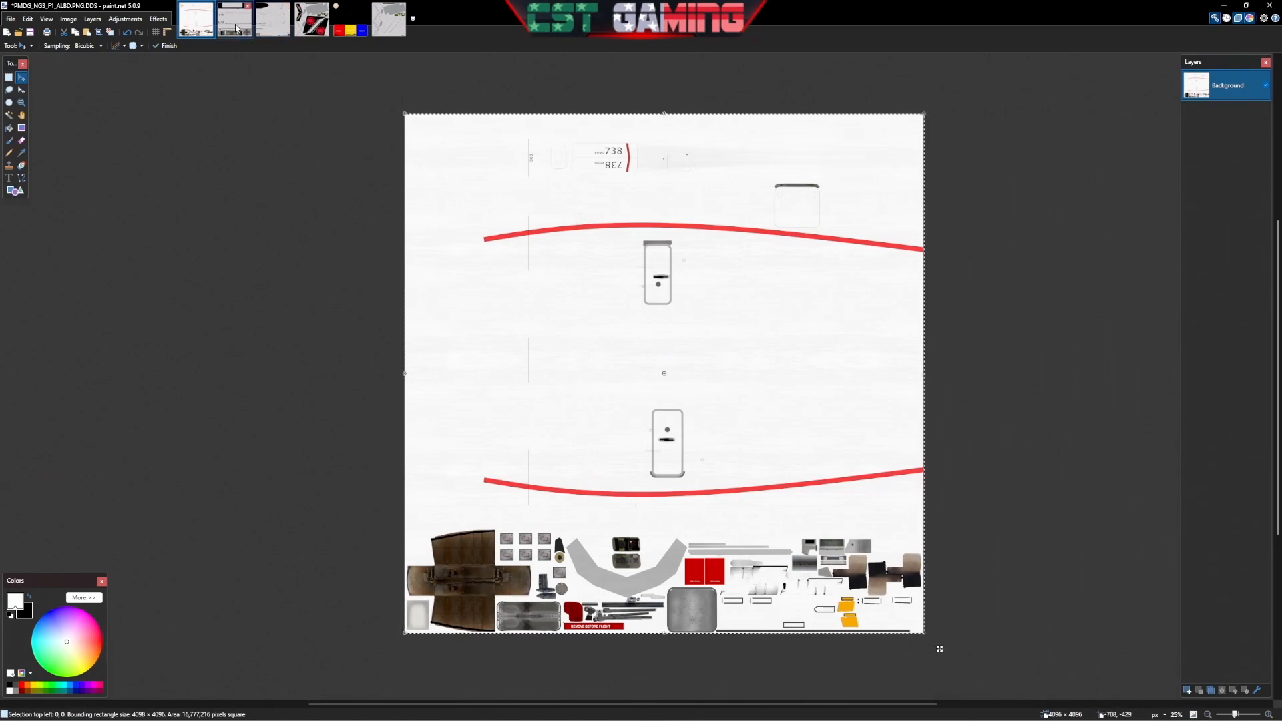
In the fuselage master, reshape the selection outline to cover the yellow Fuselage 2 section, 4095 × 4096 pixels
left_click(342, 20)
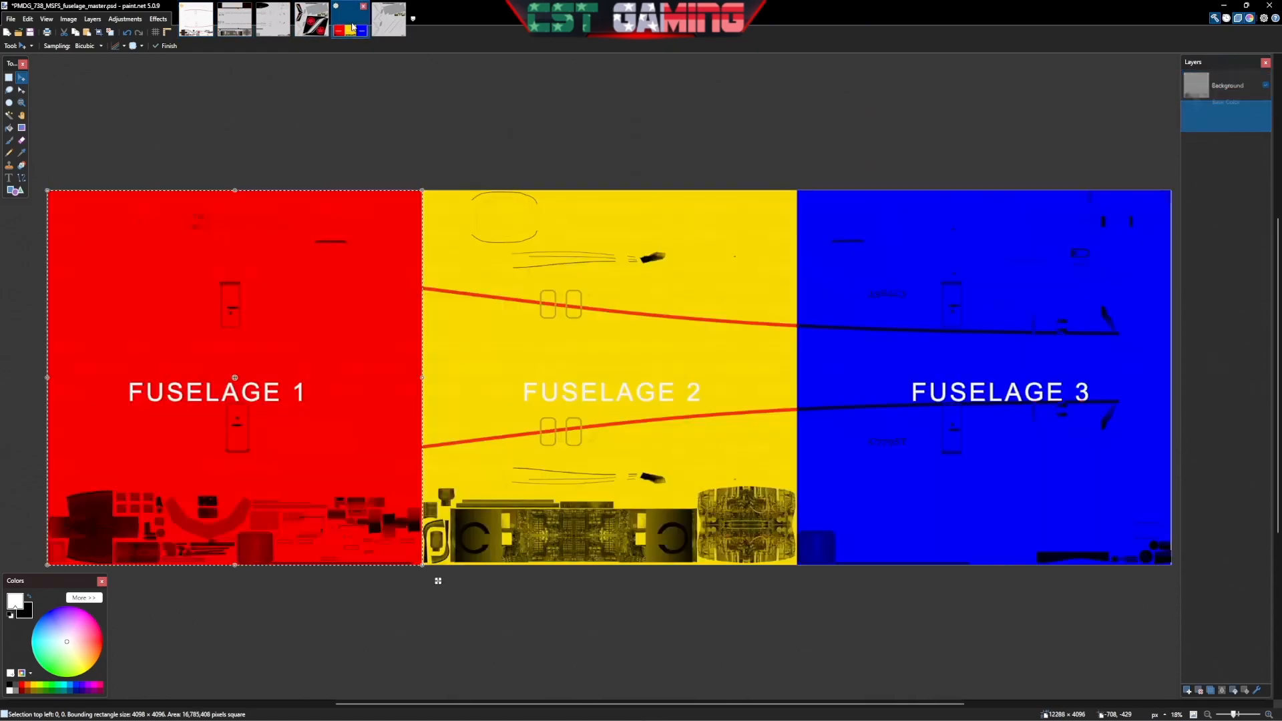
left_click(21, 89)
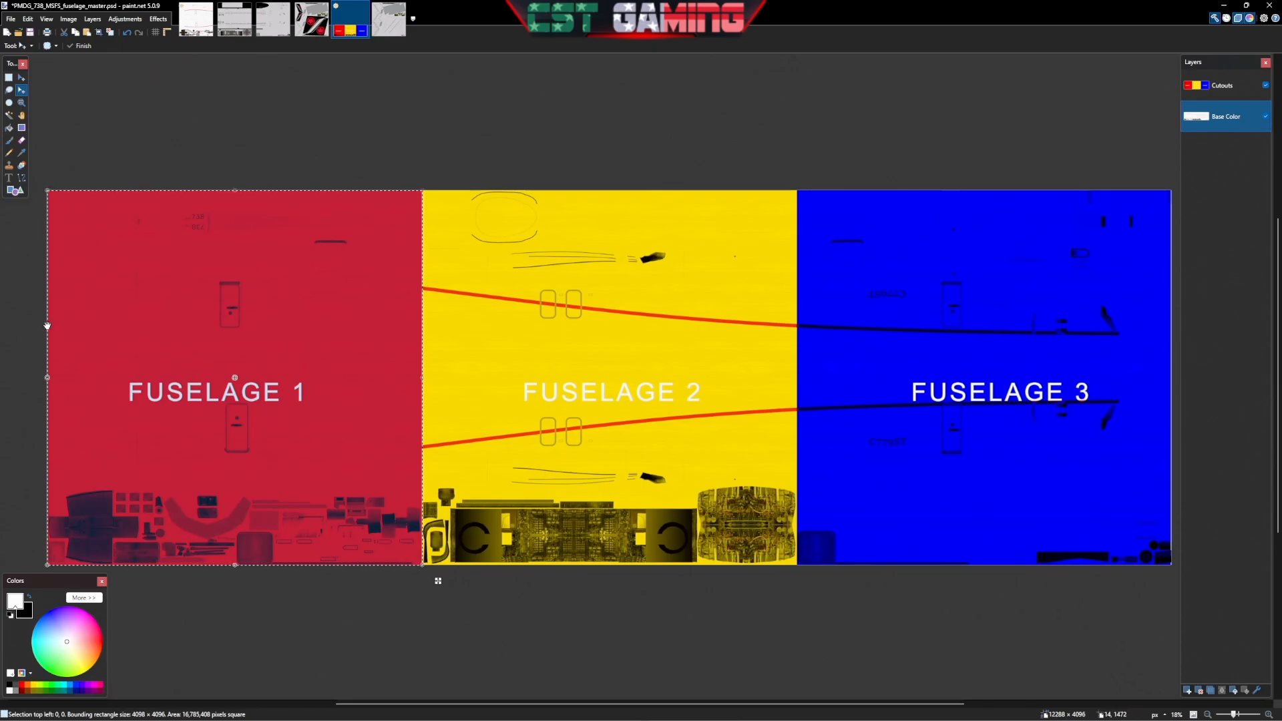
left_click_drag(48, 325, 806, 340)
scroll(796, 343, "up", 6)
scroll(800, 343, "up", 5)
scroll(799, 343, "up", 3)
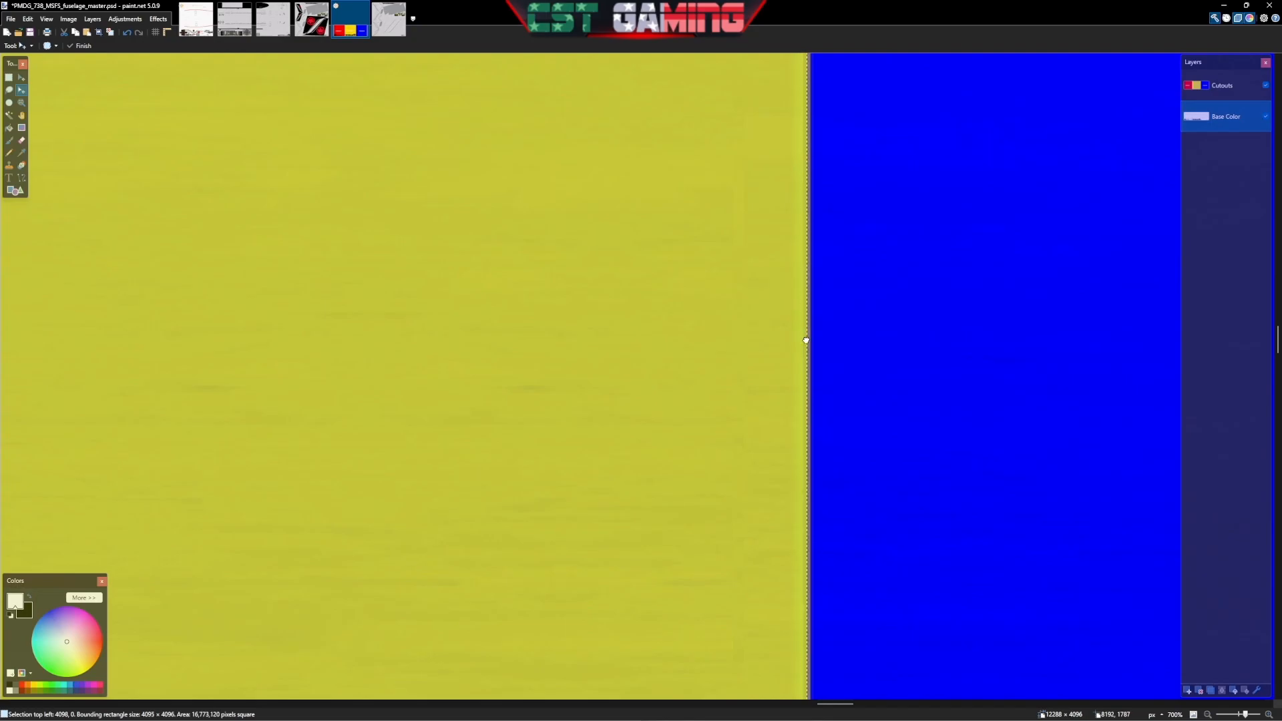
scroll(793, 414, "down", 14)
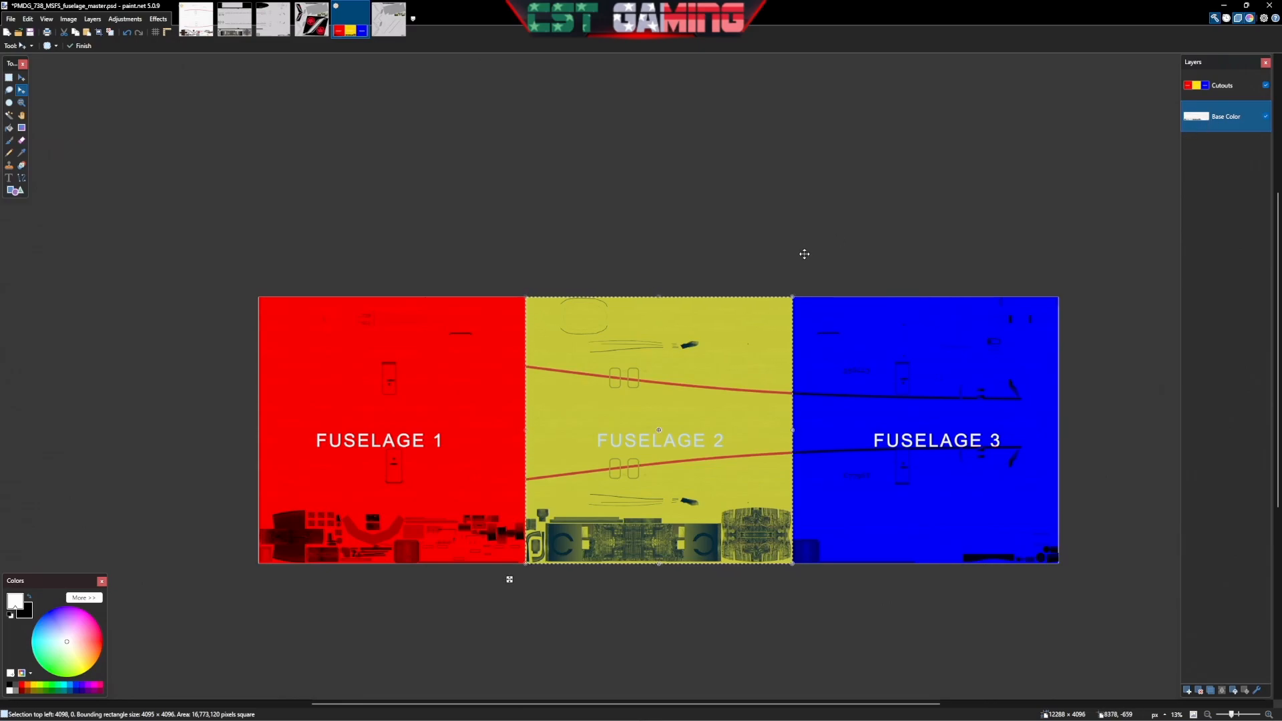
Copy the selected Fuselage 2 area of the Base Color layer into PMDG_NG3_F2_ALBD.PNG.DDS
left_click(239, 24)
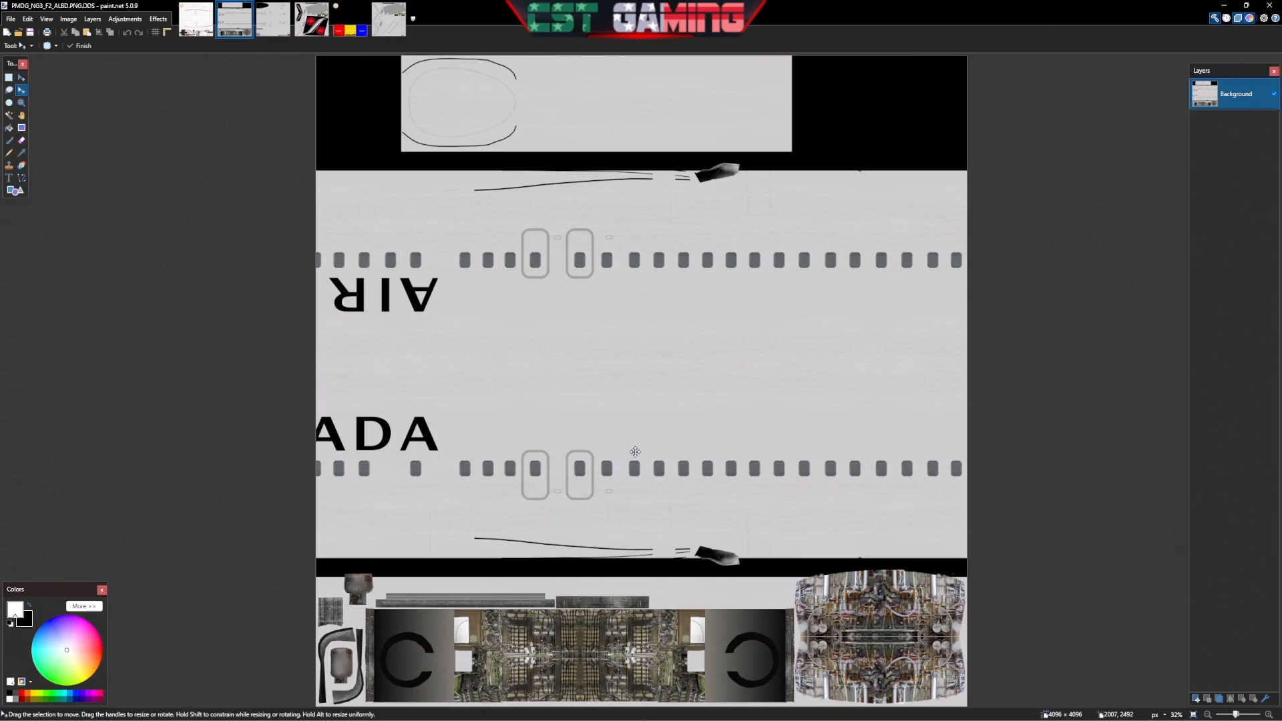
key("ctrl+v")
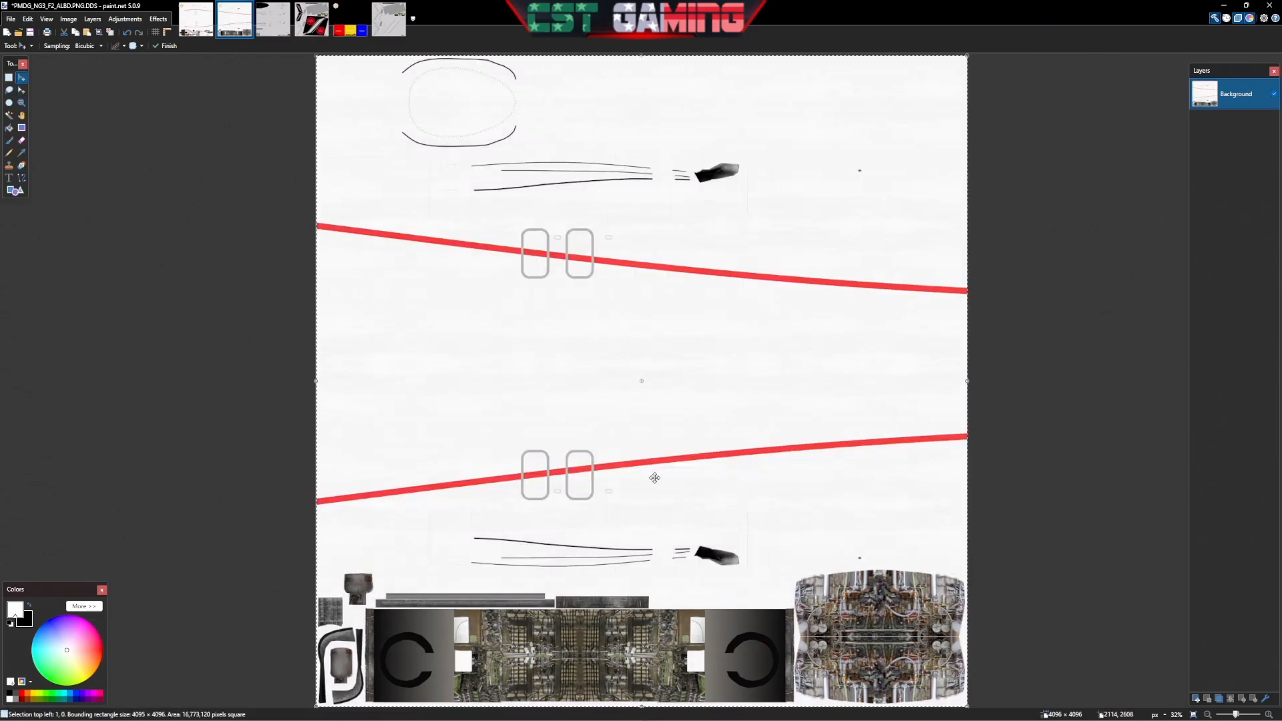
scroll(844, 551, "down", 1)
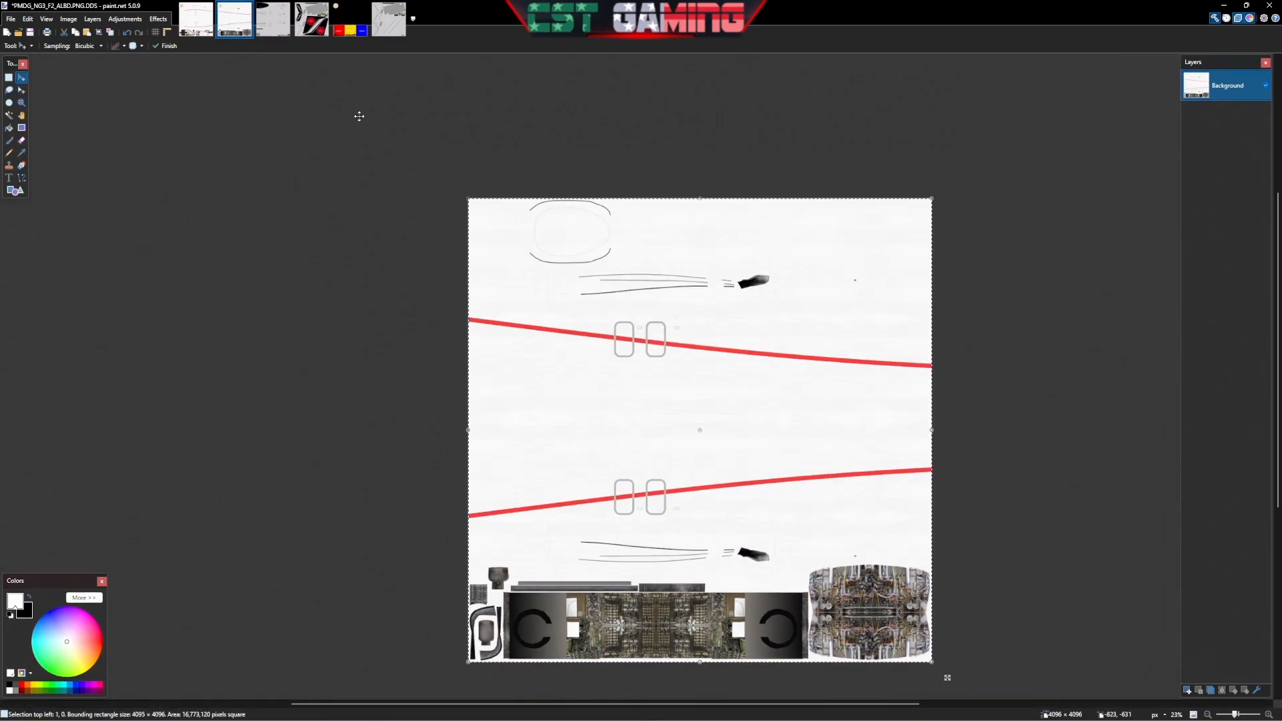
In the fuselage master, reshape the selection outline to cover the blue Fuselage 3 section, 4095 × 4096 pixels
left_click(277, 28)
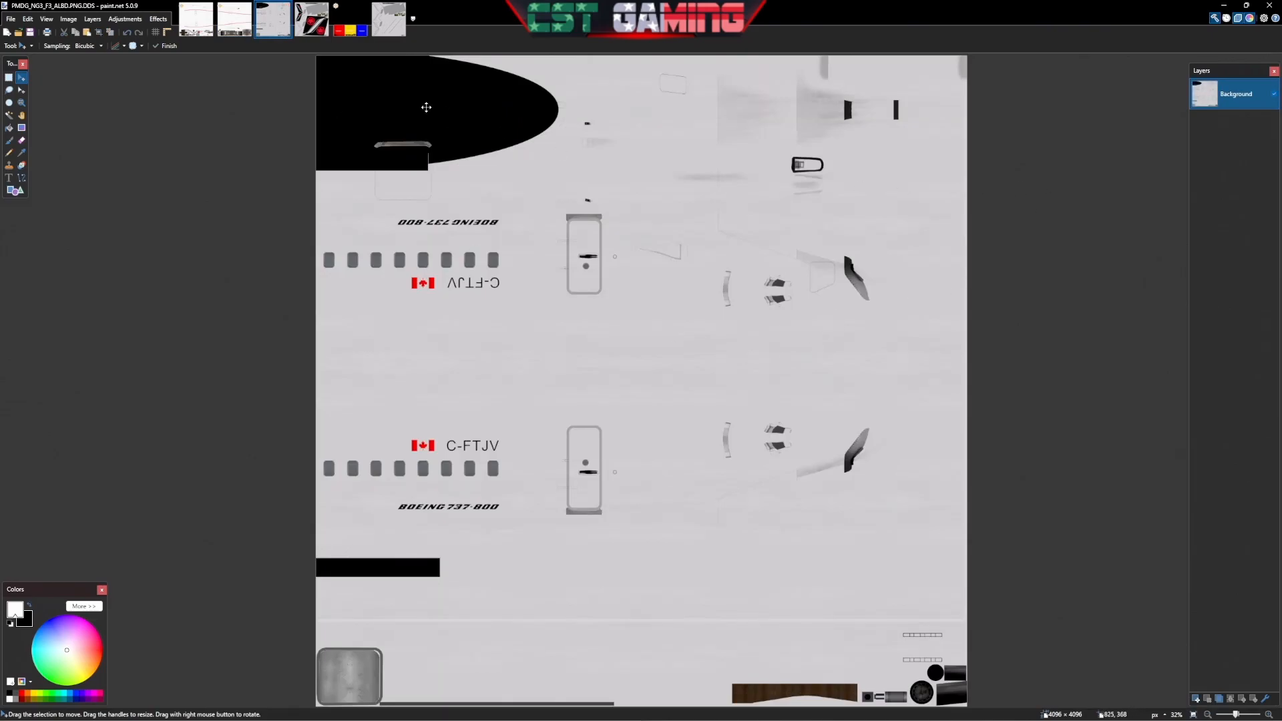
left_click(349, 19)
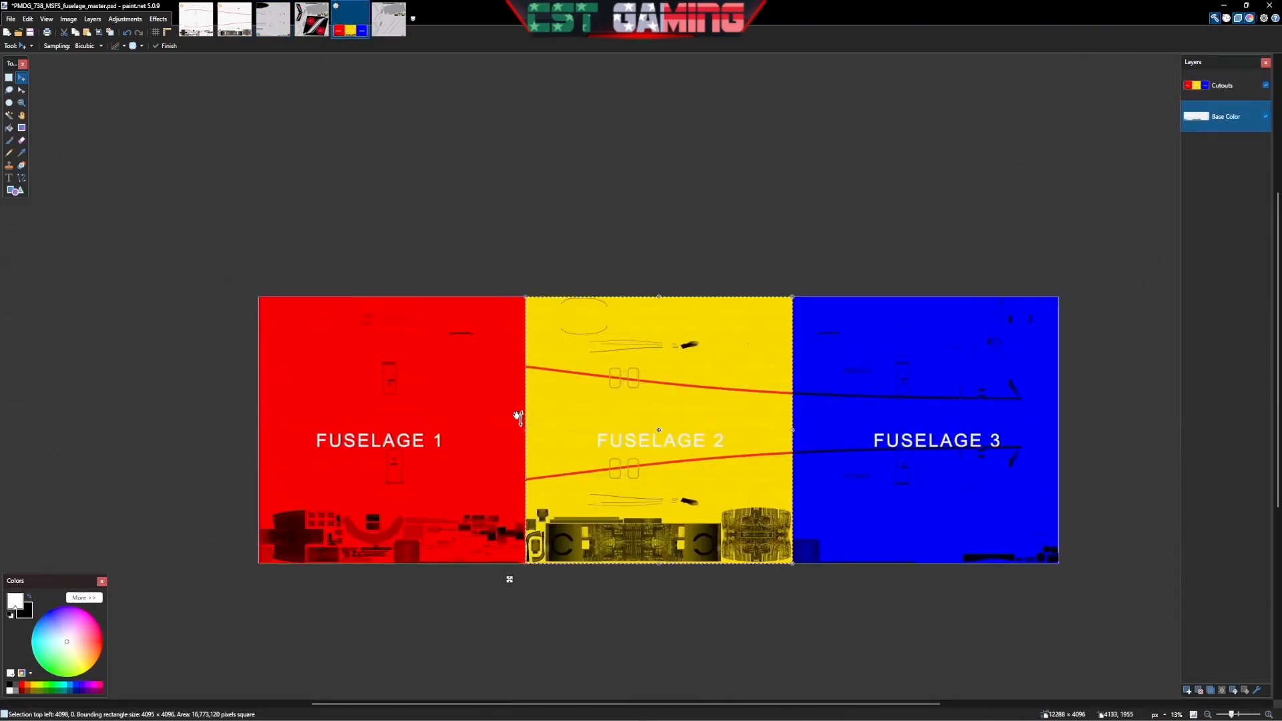
left_click(21, 89)
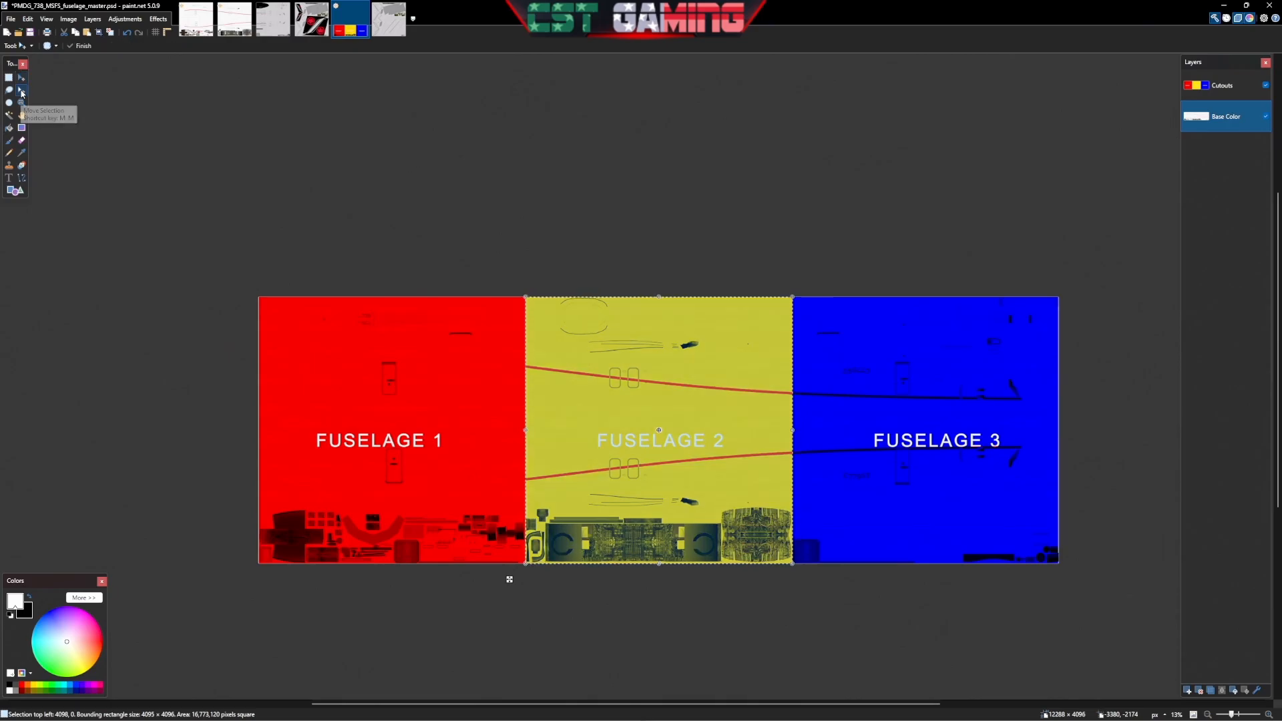
left_click_drag(529, 400, 1072, 397)
scroll(1072, 398, "up", 10)
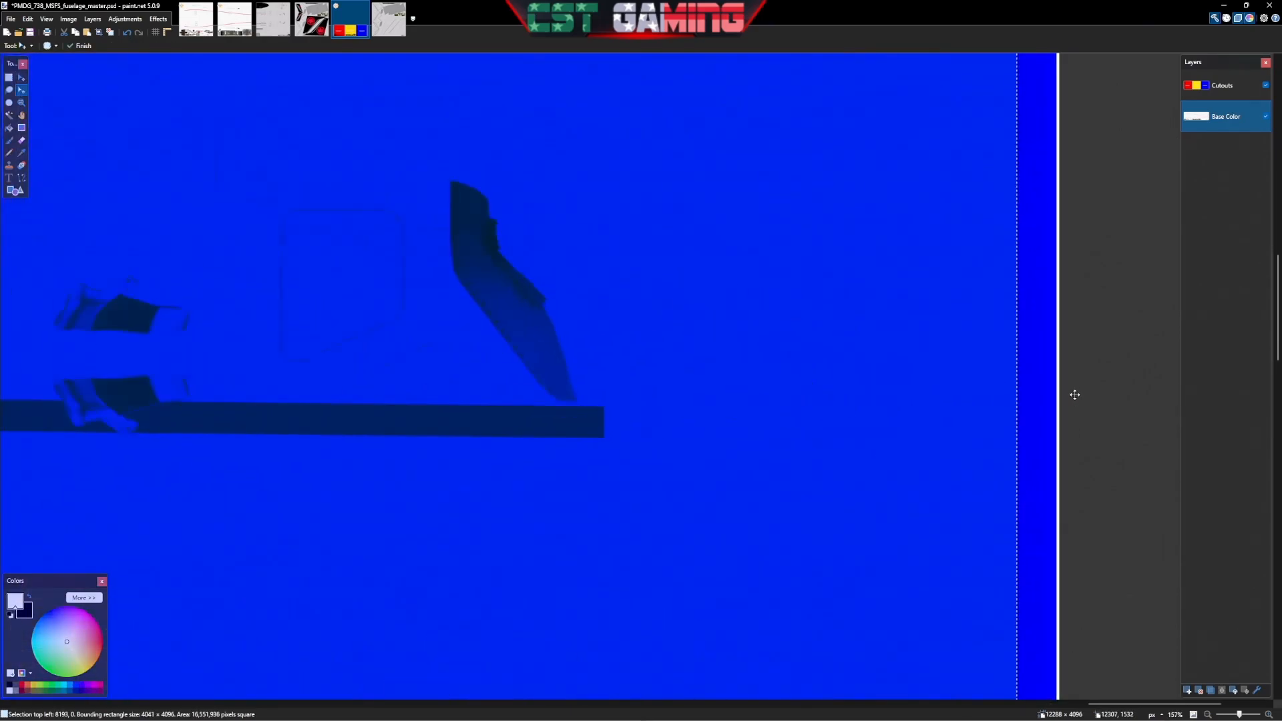
left_click_drag(983, 373, 1058, 377)
scroll(833, 419, "down", 3)
scroll(833, 419, "down", 5)
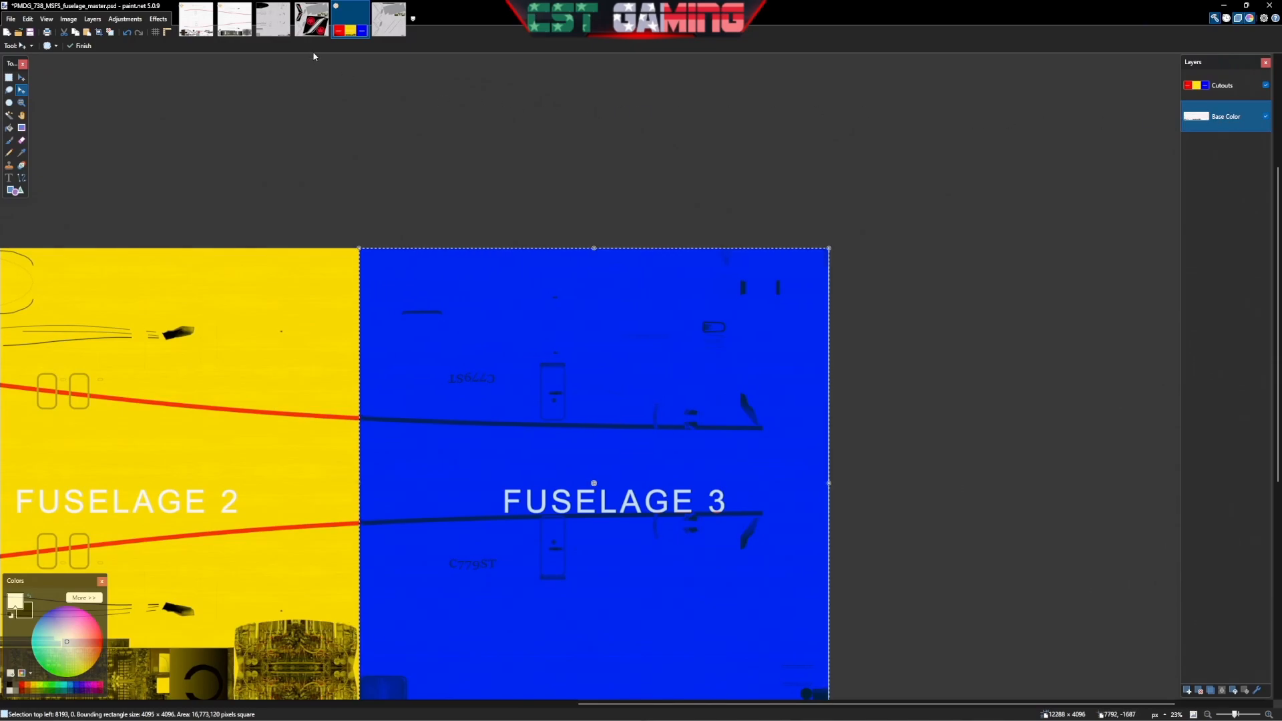
Copy the selected Fuselage 3 area of the Base Color layer into PMDG_NG3_F3_ALBD.PNG.DDS
left_click(273, 19)
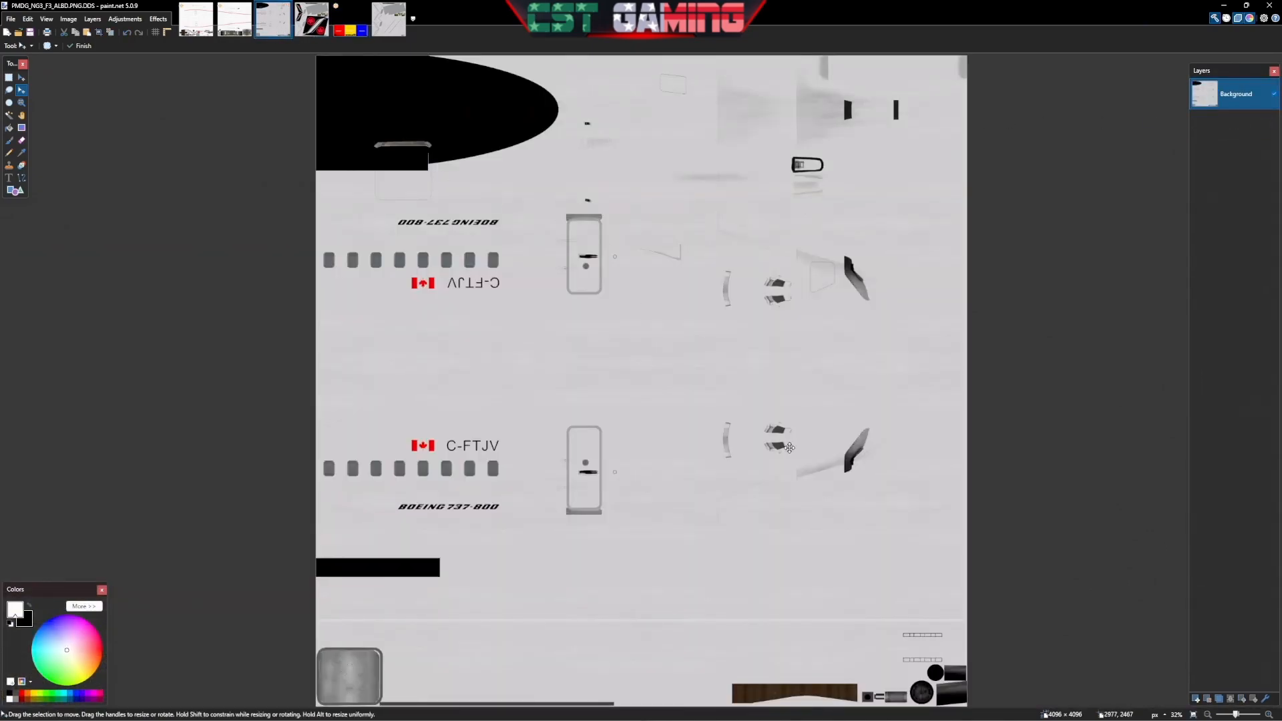
key("ctrl+v")
key("ctrl+minus")
key("ctrl+minus")
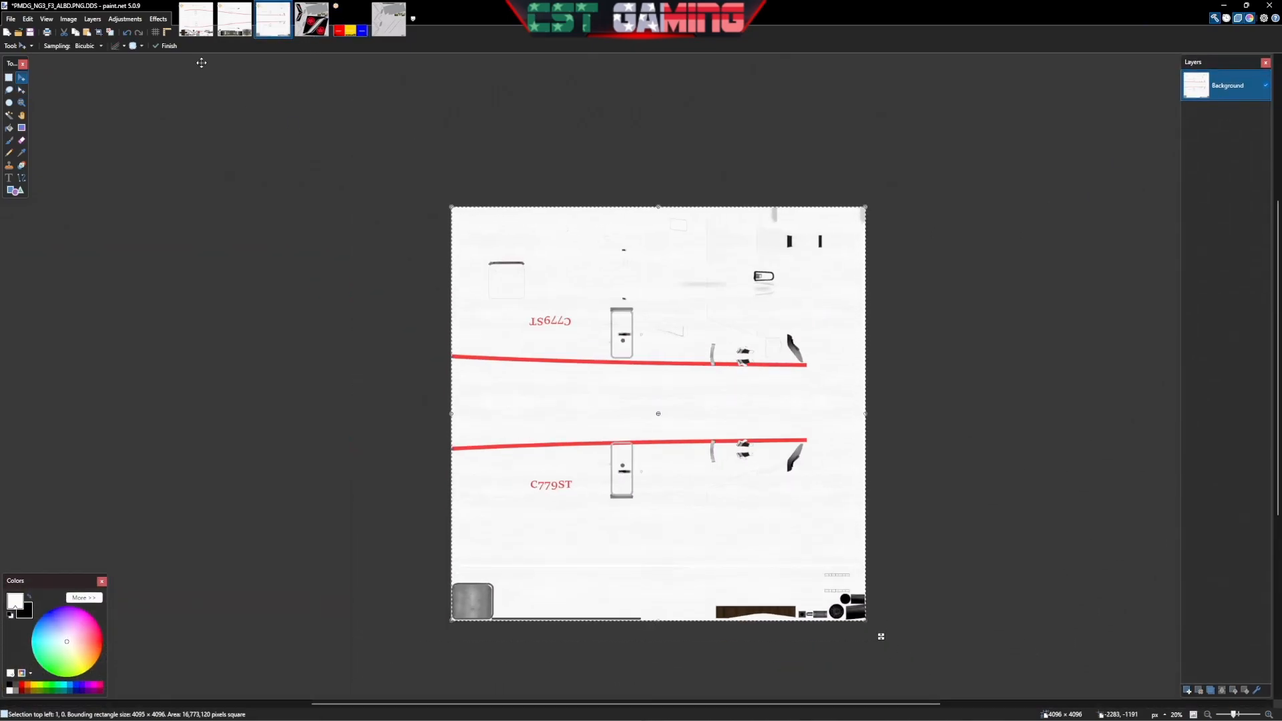
Review the pasted artwork in the F1, F2 and F3 fuselage textures
left_click(194, 28)
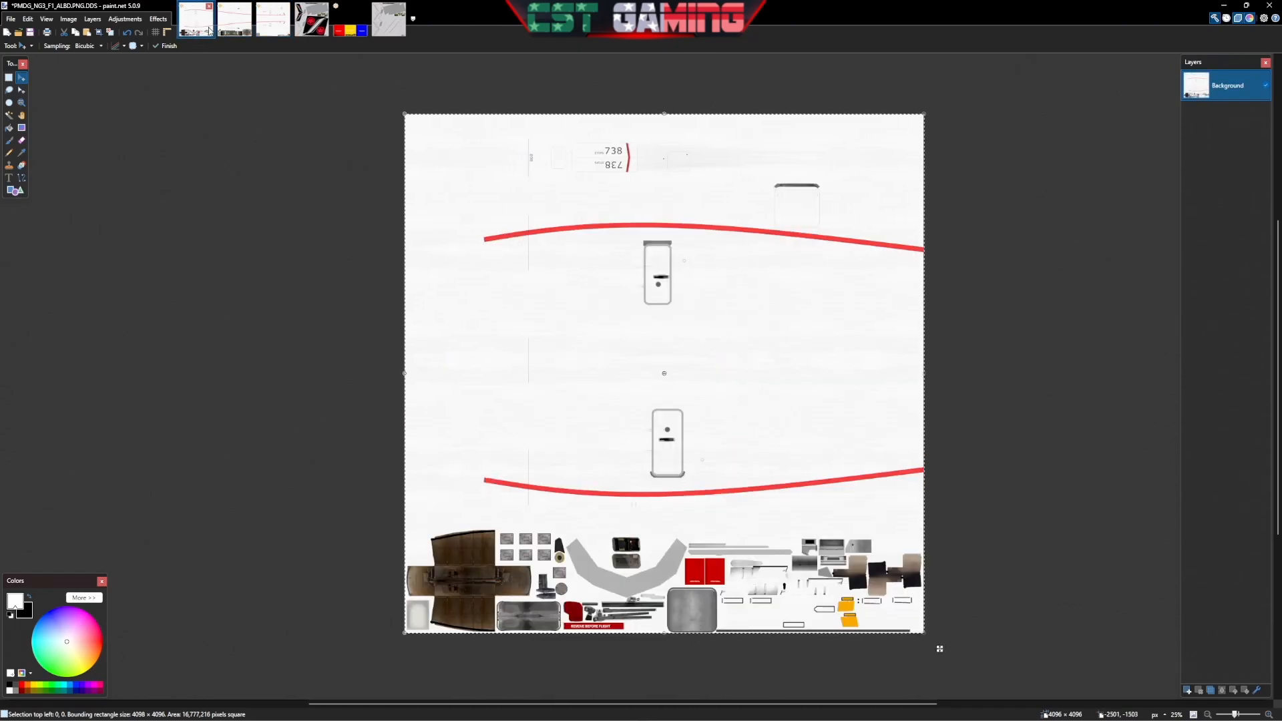
left_click(240, 27)
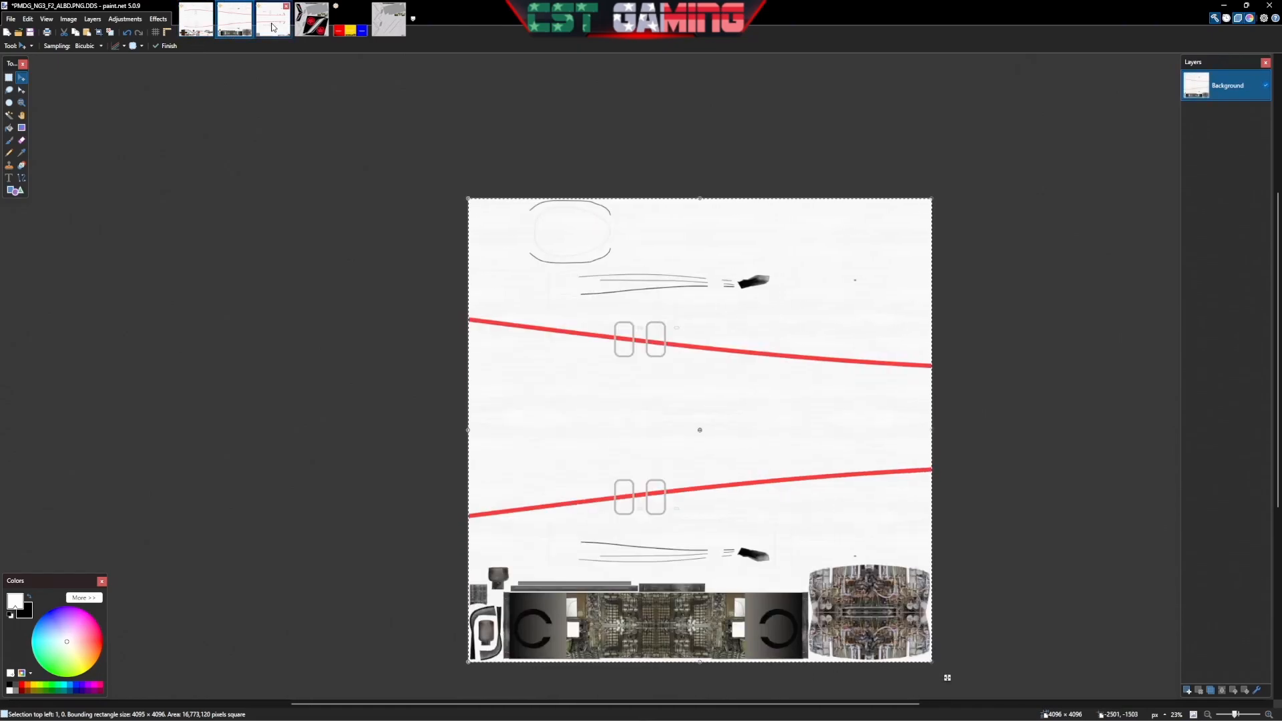
left_click(272, 26)
Save the F1 fuselage texture as DDS over the existing PMDG_NG3_F1_ALBD.PNG file in texture.AC, with the offered save settings
left_click(195, 27)
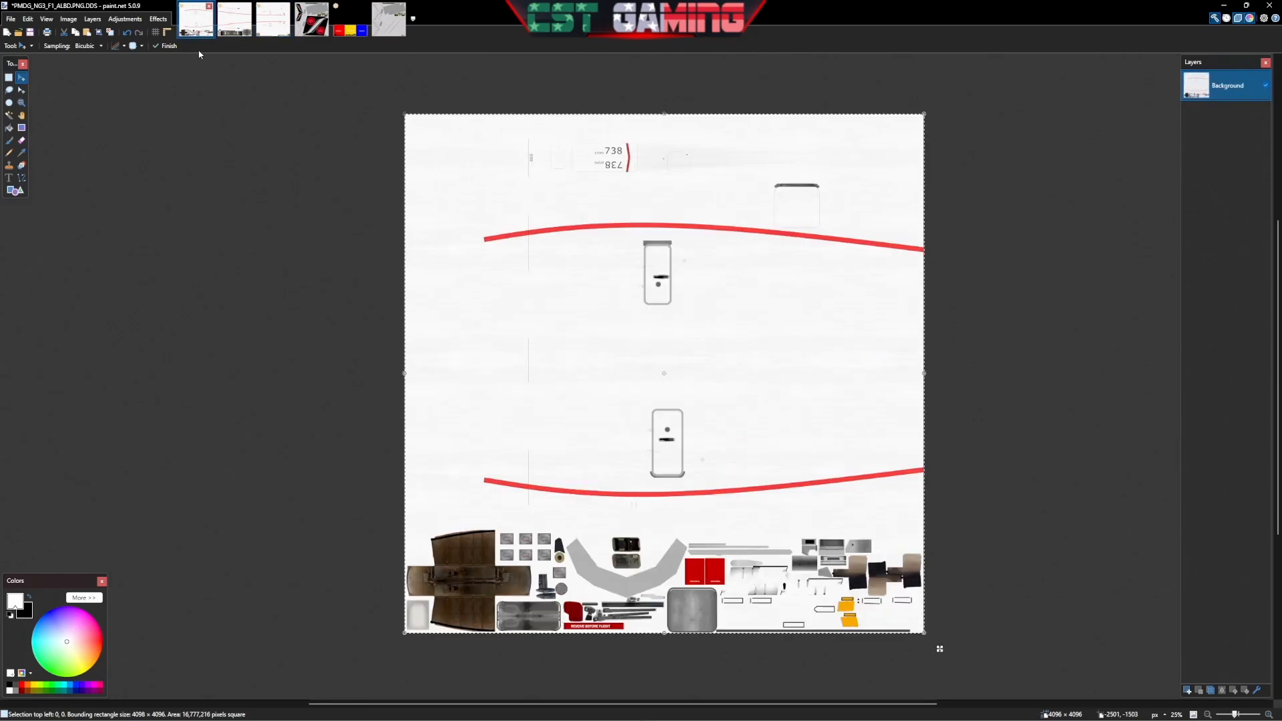
left_click(10, 19)
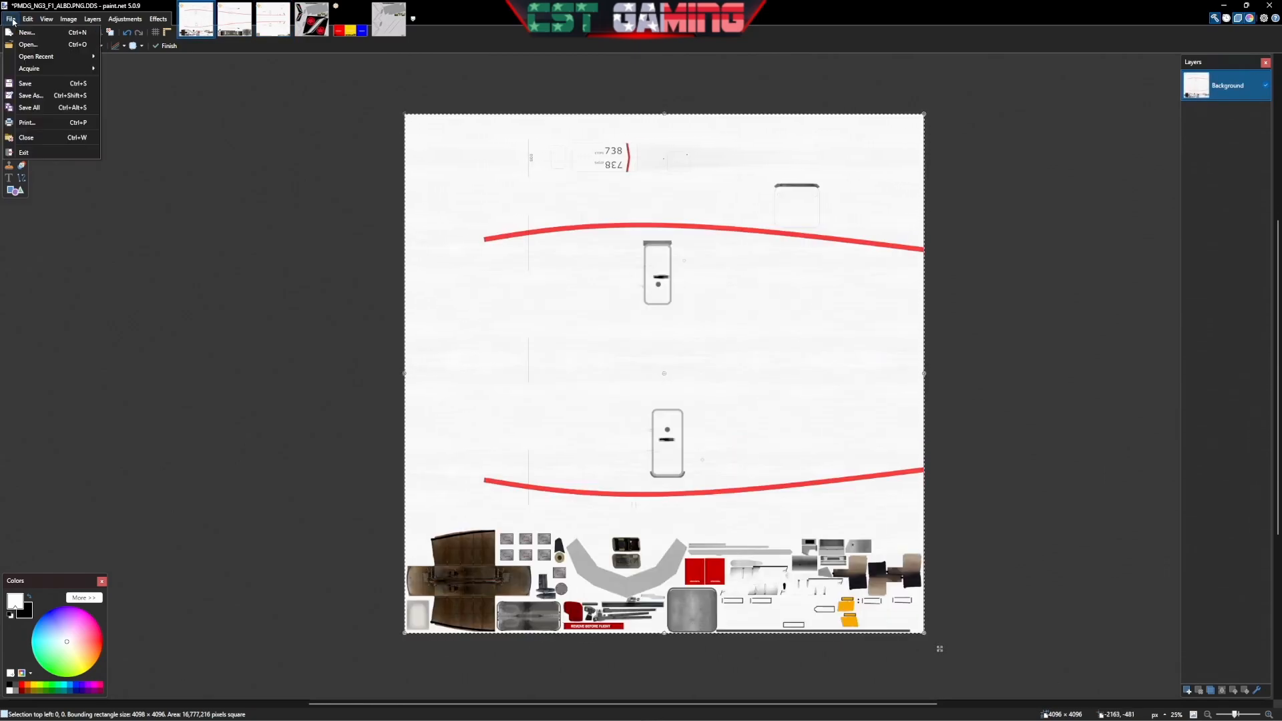
left_click(28, 95)
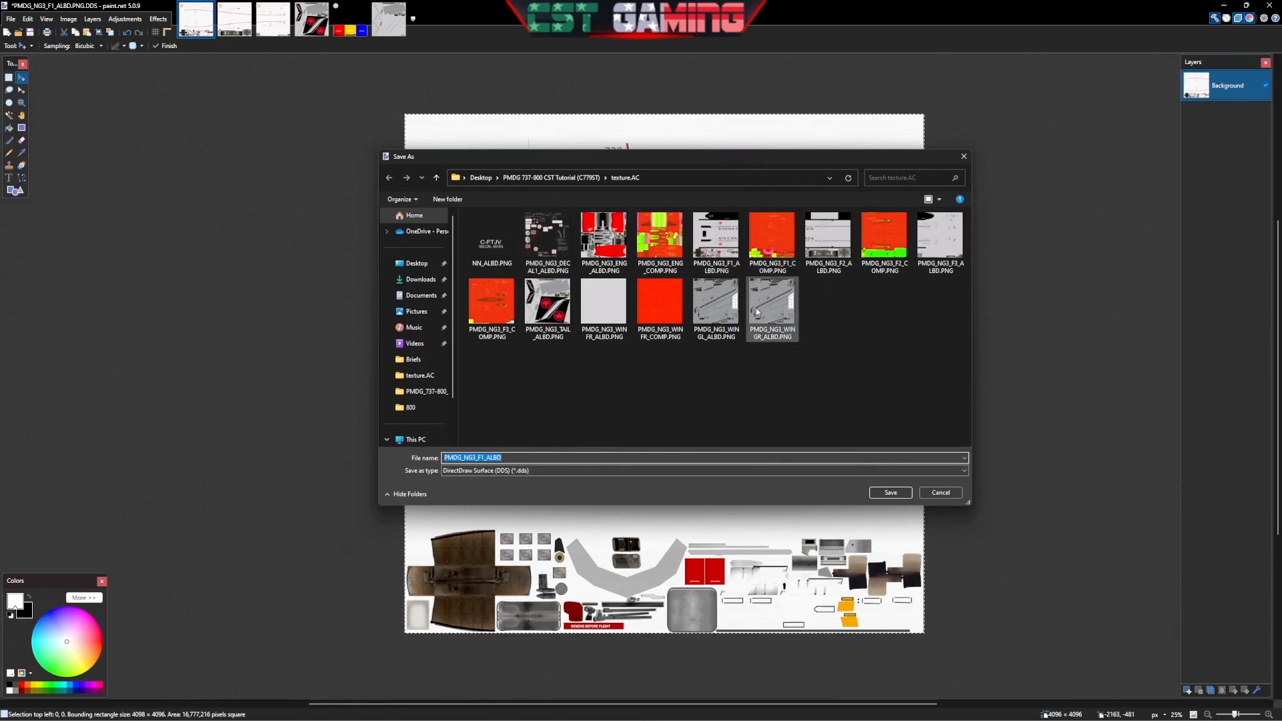
left_click(726, 246)
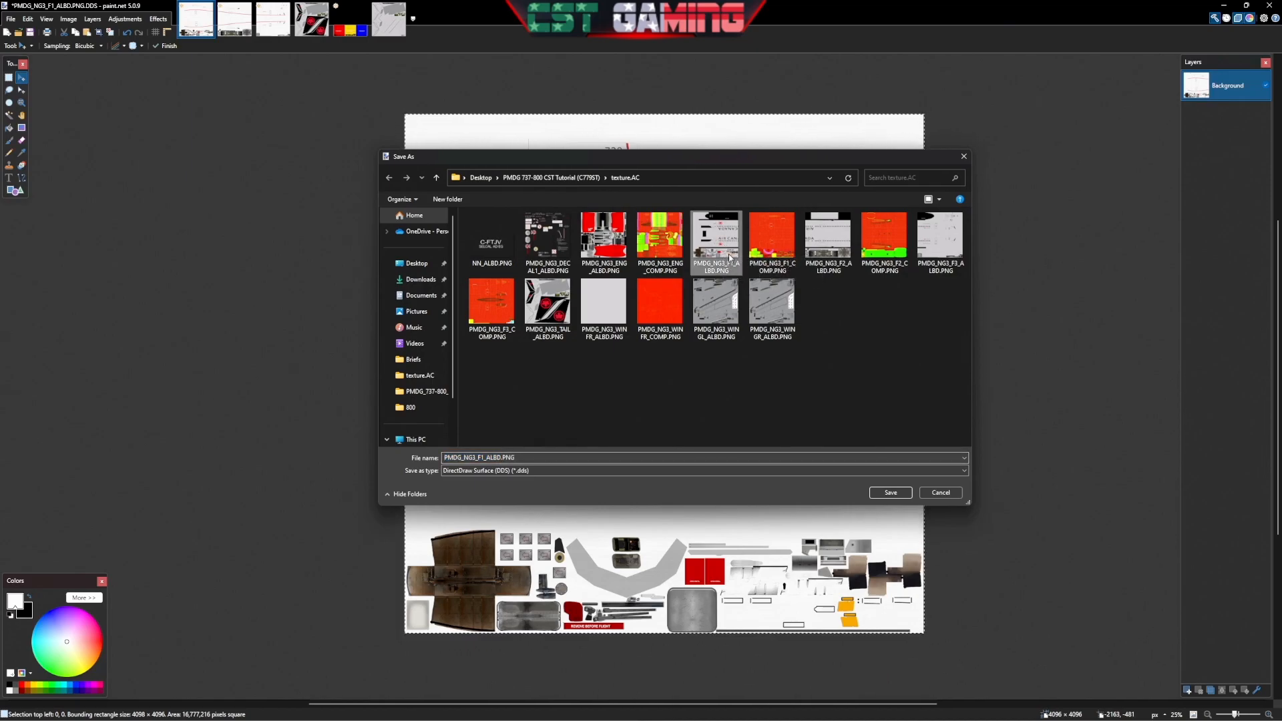
left_click(889, 493)
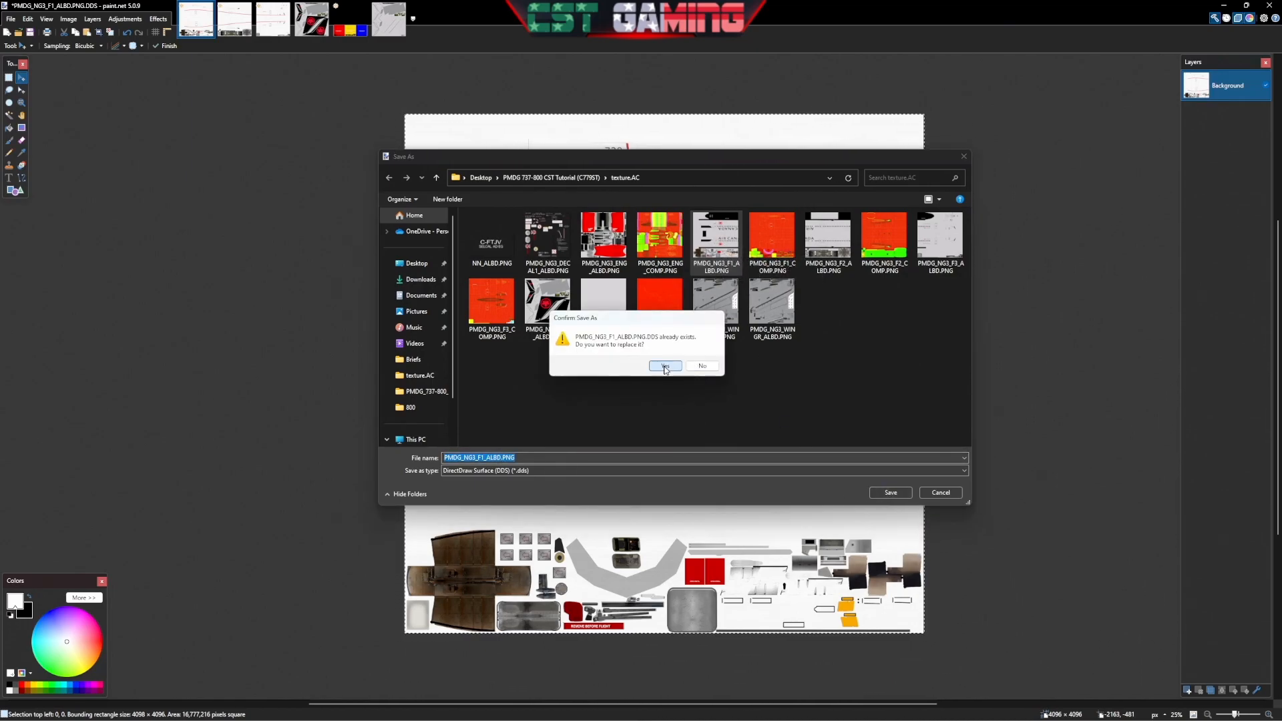
left_click(664, 367)
left_click(718, 445)
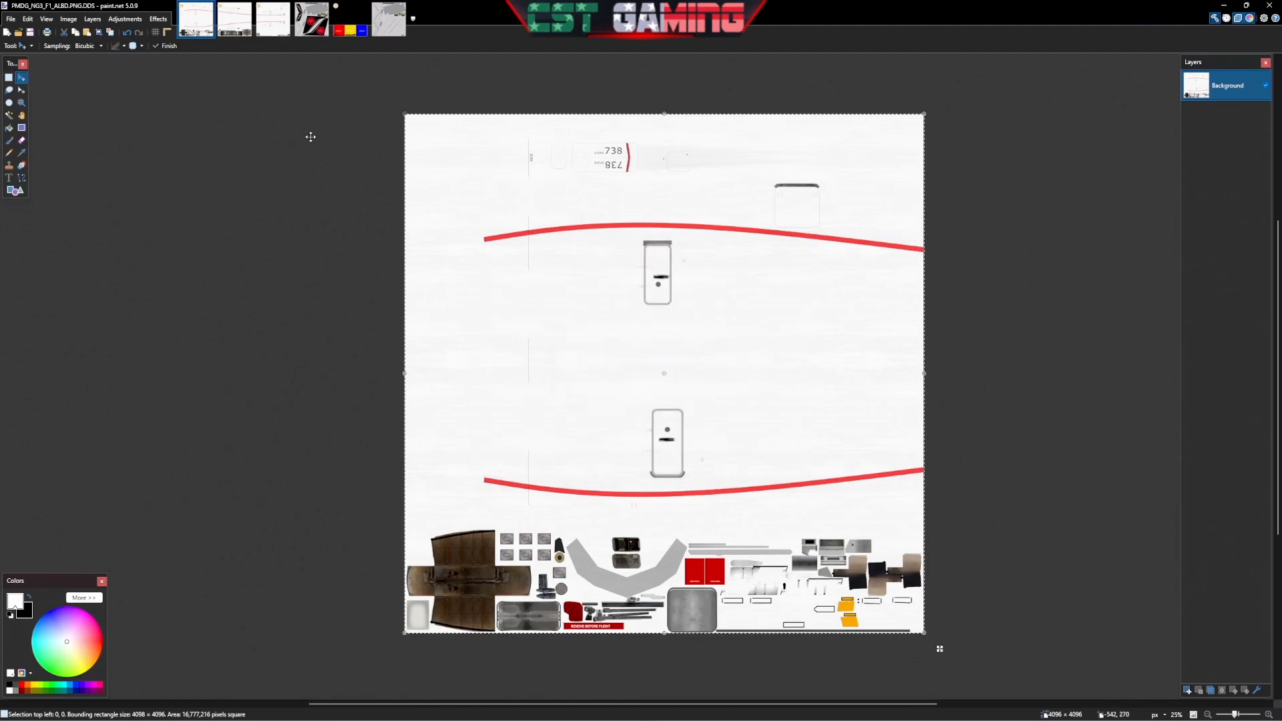
Save the F2 fuselage texture as DDS, replacing the existing PMDG_NG3_F2_ALBD.PNG file in texture.AC
left_click(233, 18)
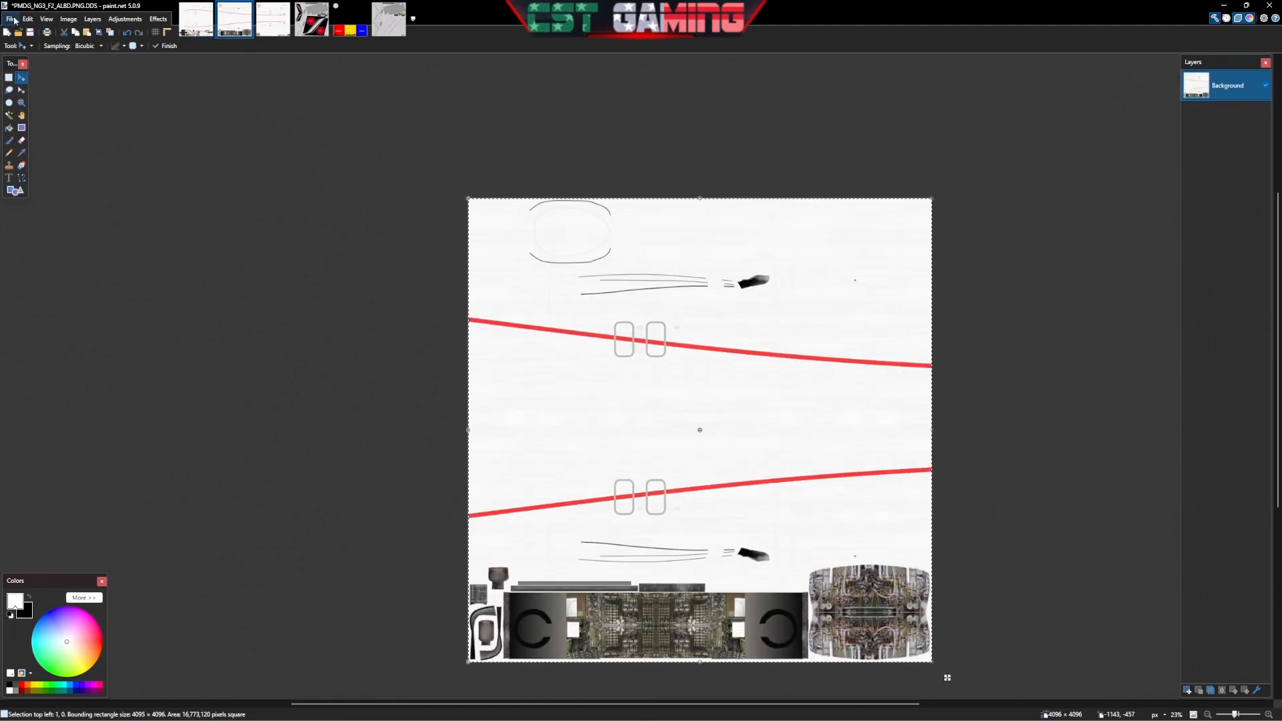
left_click(14, 20)
left_click(33, 94)
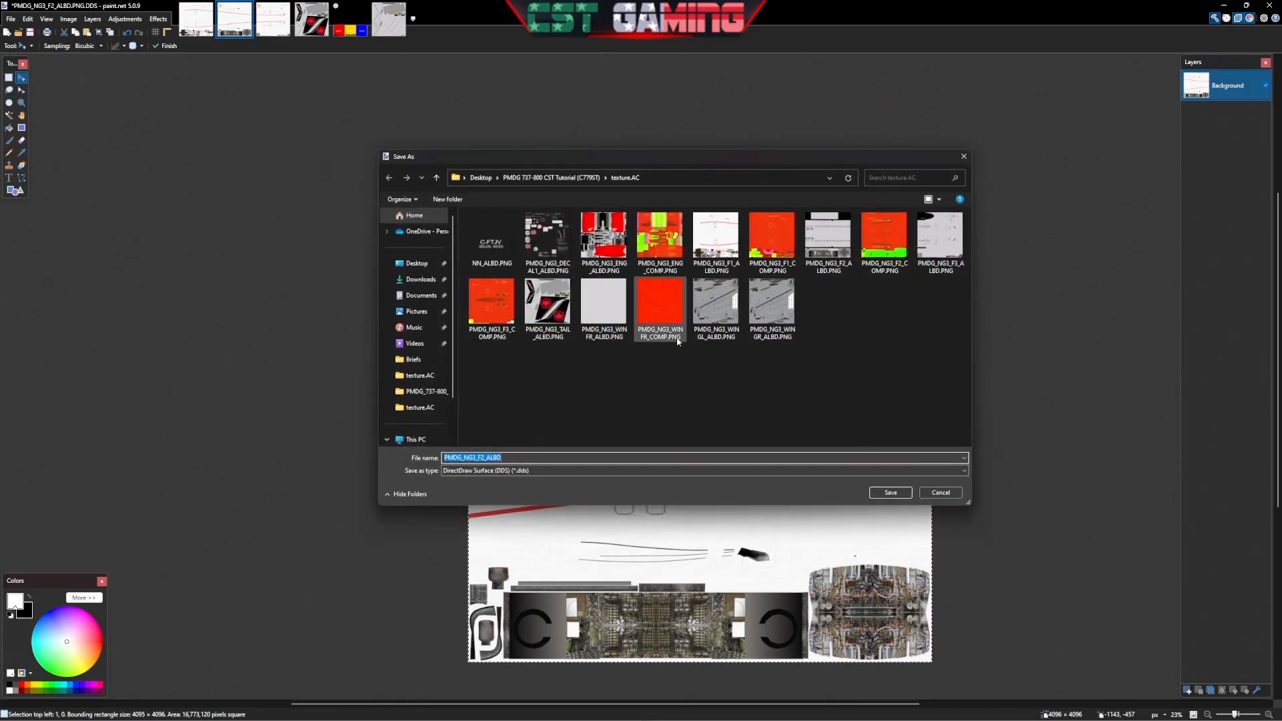
left_click(832, 248)
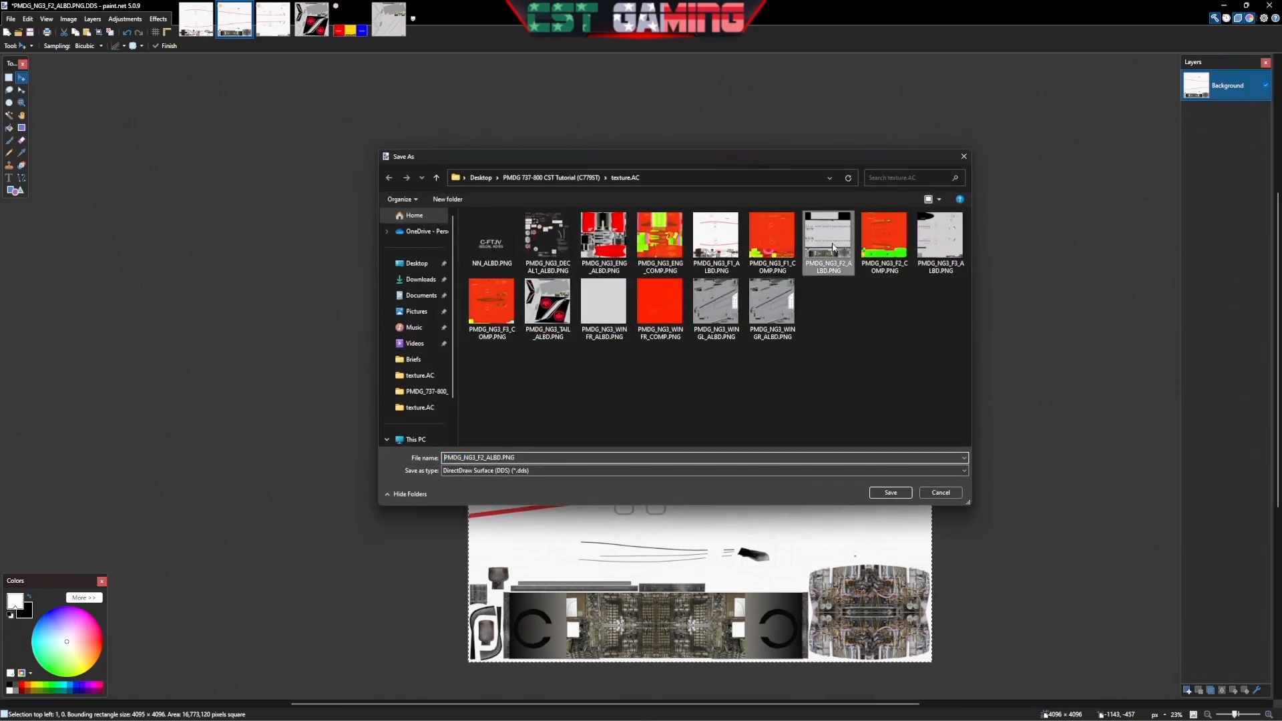
left_click(887, 492)
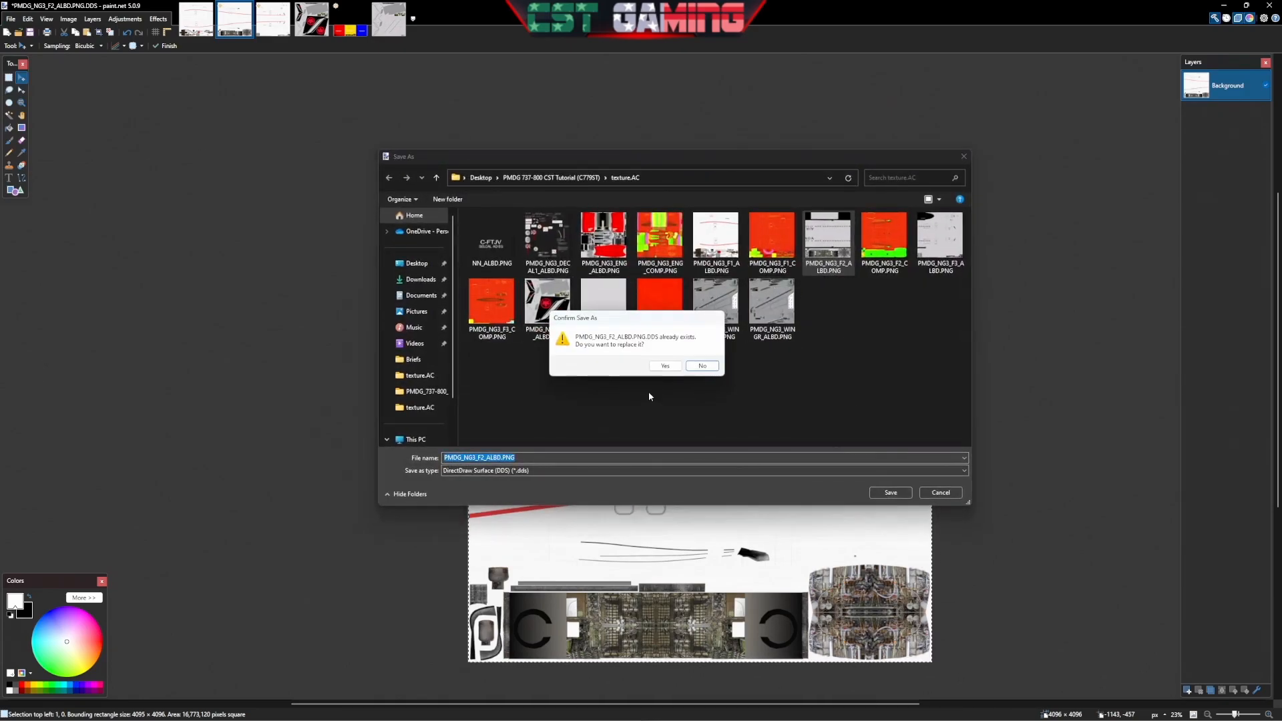
left_click(662, 368)
left_click(719, 446)
Save the F3 fuselage texture as DDS, replacing the existing PMDG_NG3_F3_ALBD.PNG file in texture.AC
left_click(281, 31)
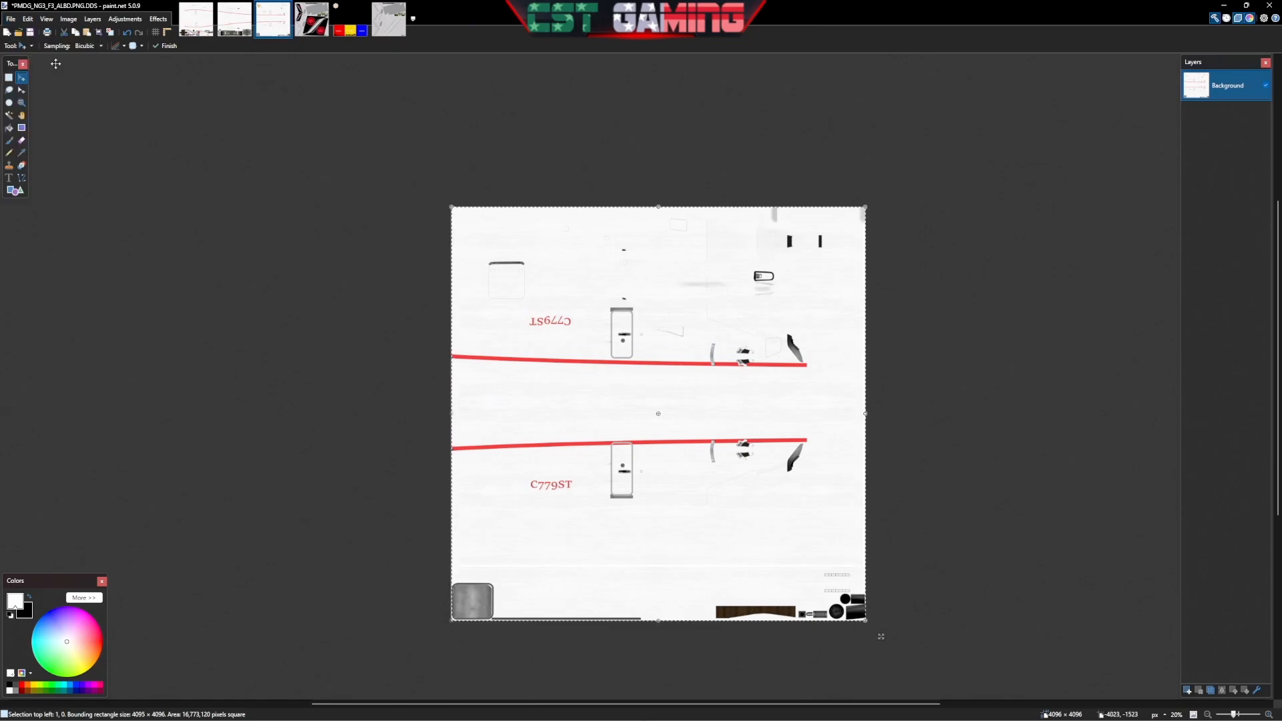
left_click(11, 18)
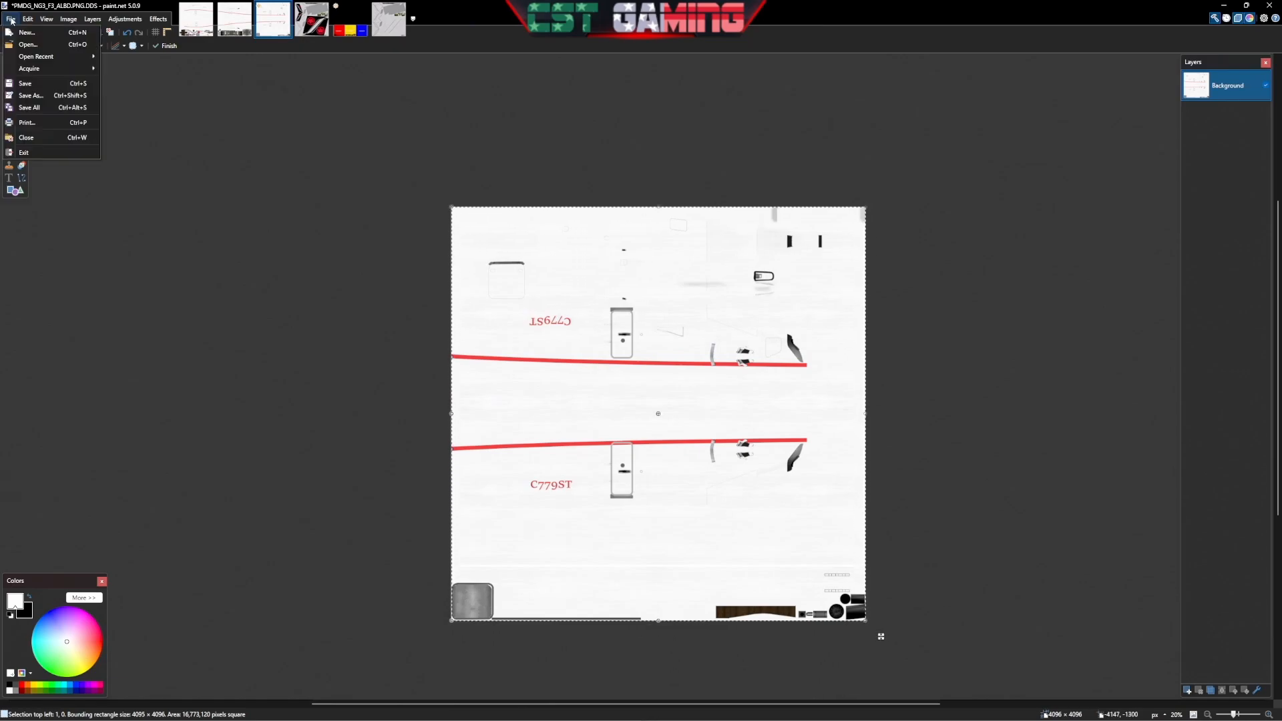
left_click(32, 97)
left_click(938, 239)
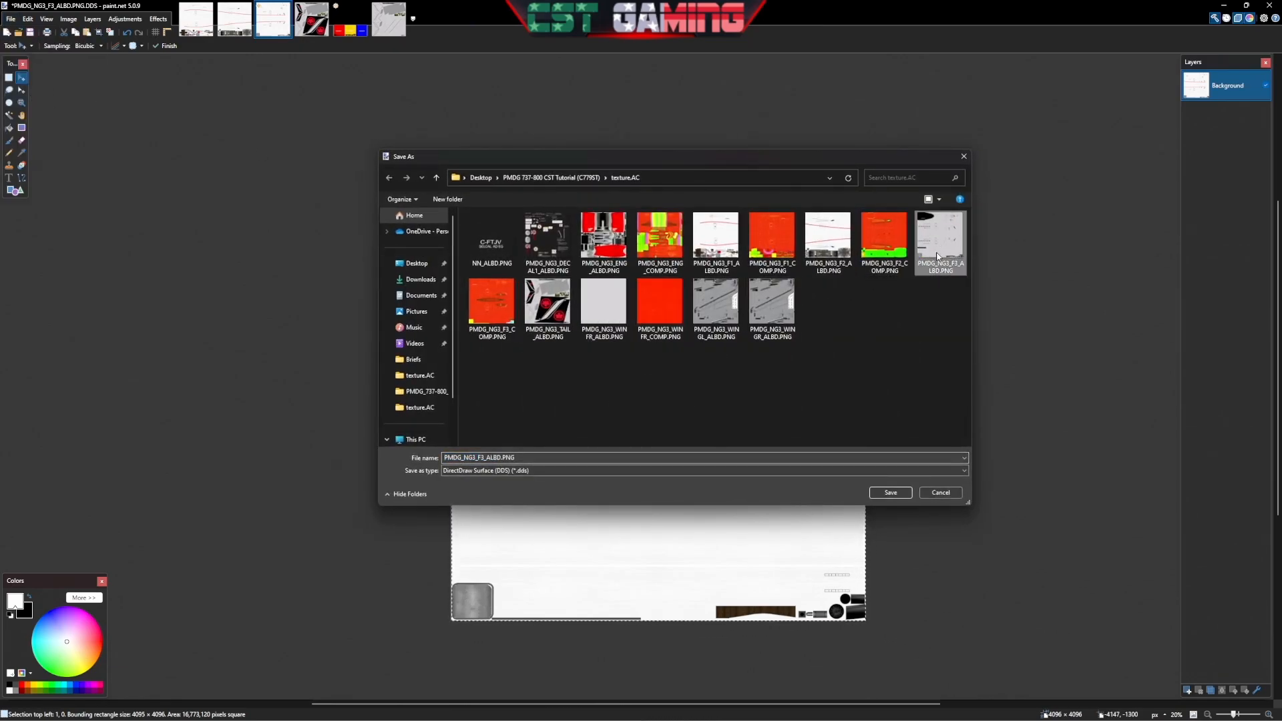
left_click(891, 492)
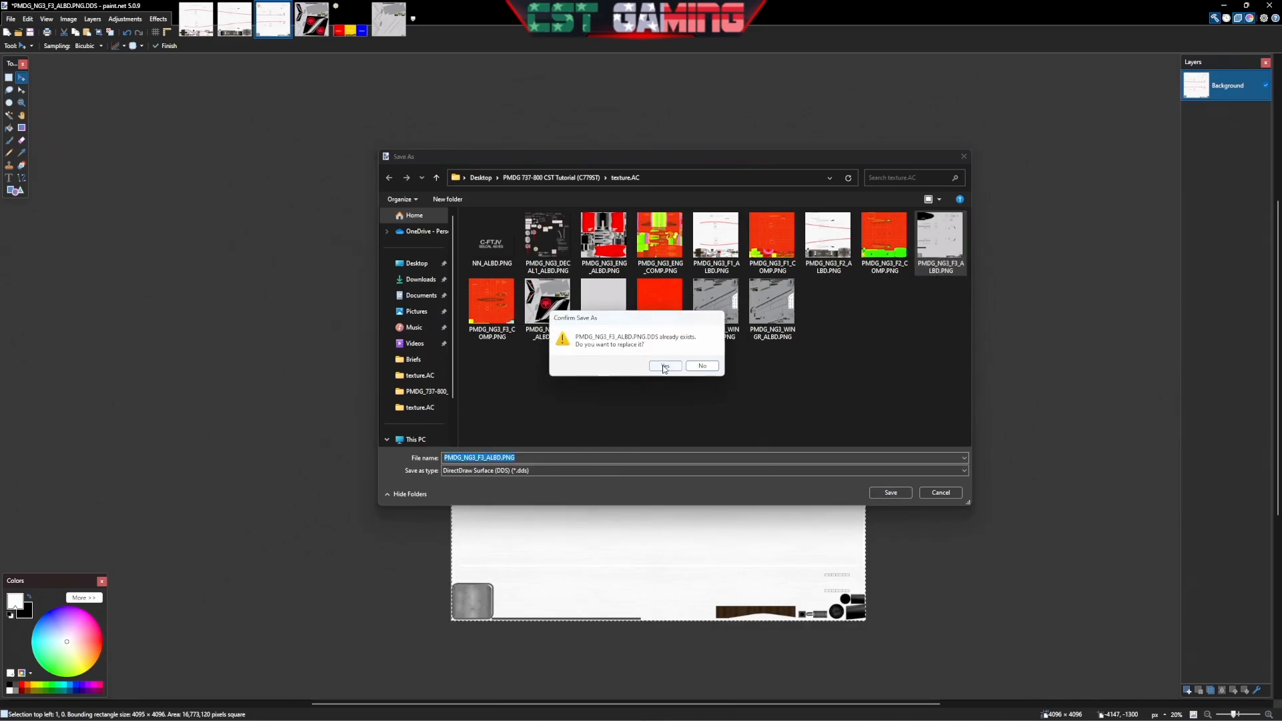
left_click(665, 367)
left_click(718, 446)
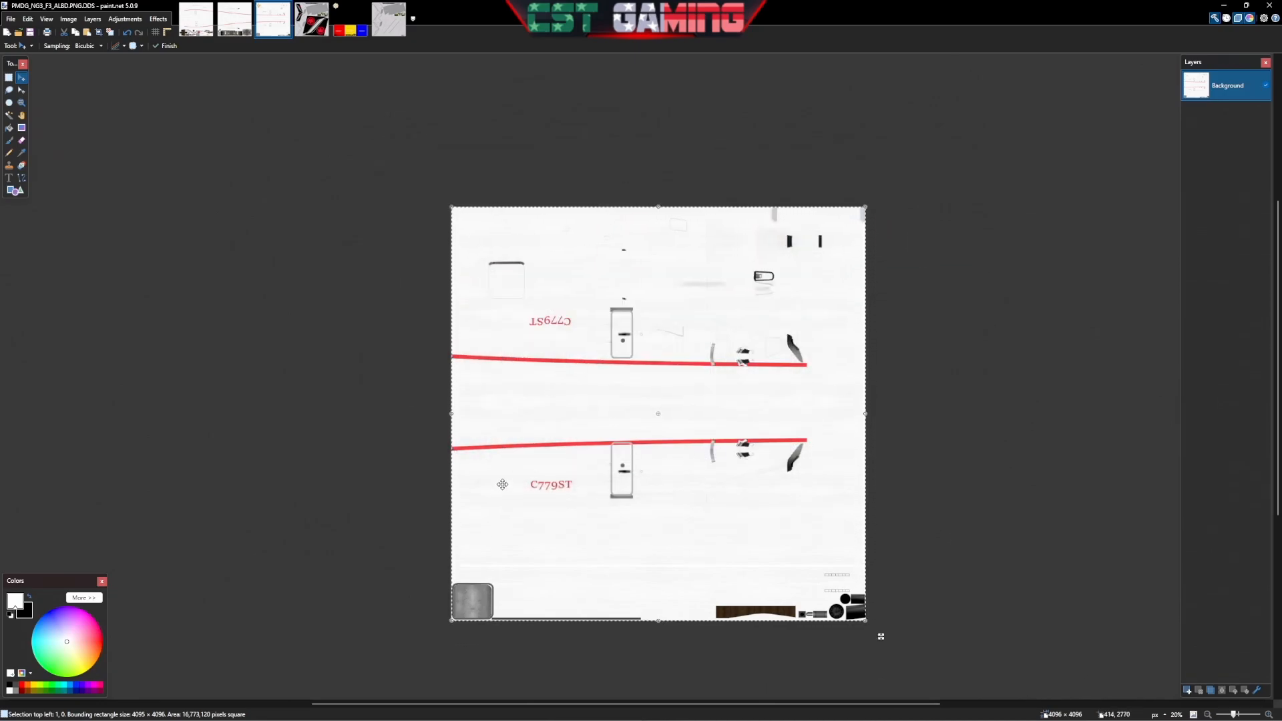
Close the F1, F2 and F3 fuselage textures and the fuselage master, leaving only the two tail images open
left_click(209, 8)
left_click(209, 8)
left_click(209, 8)
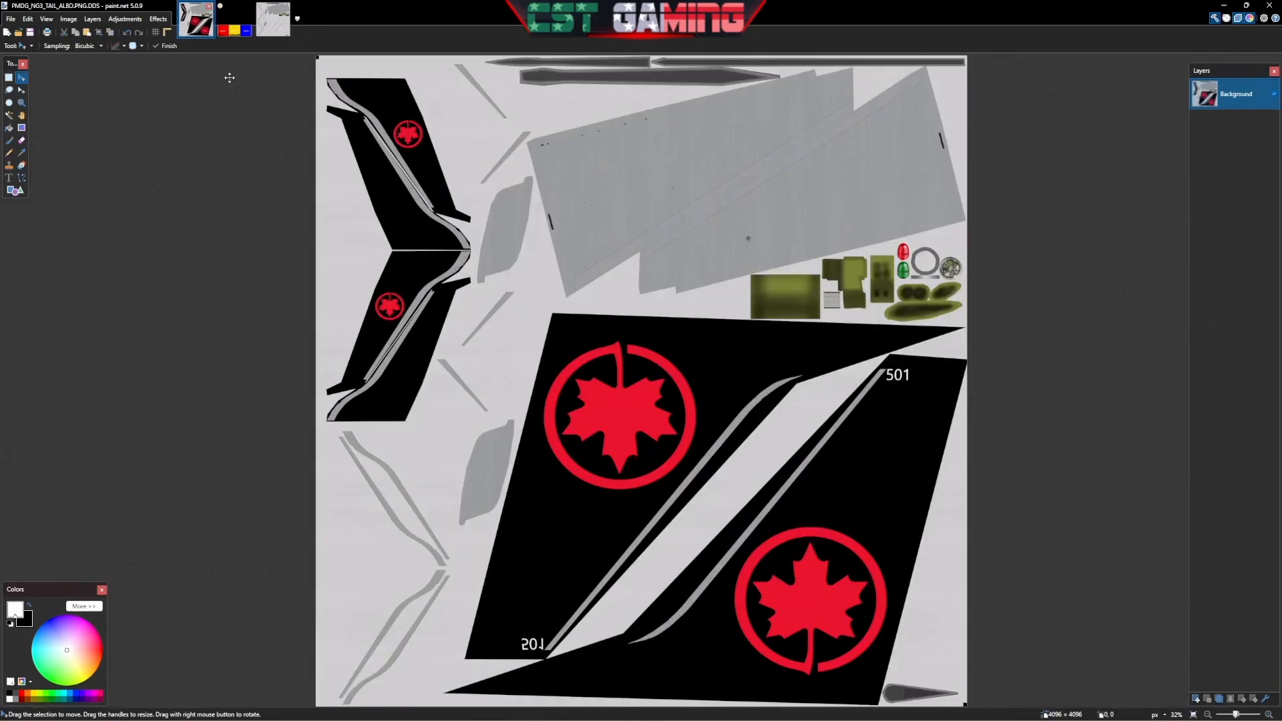
left_click(244, 13)
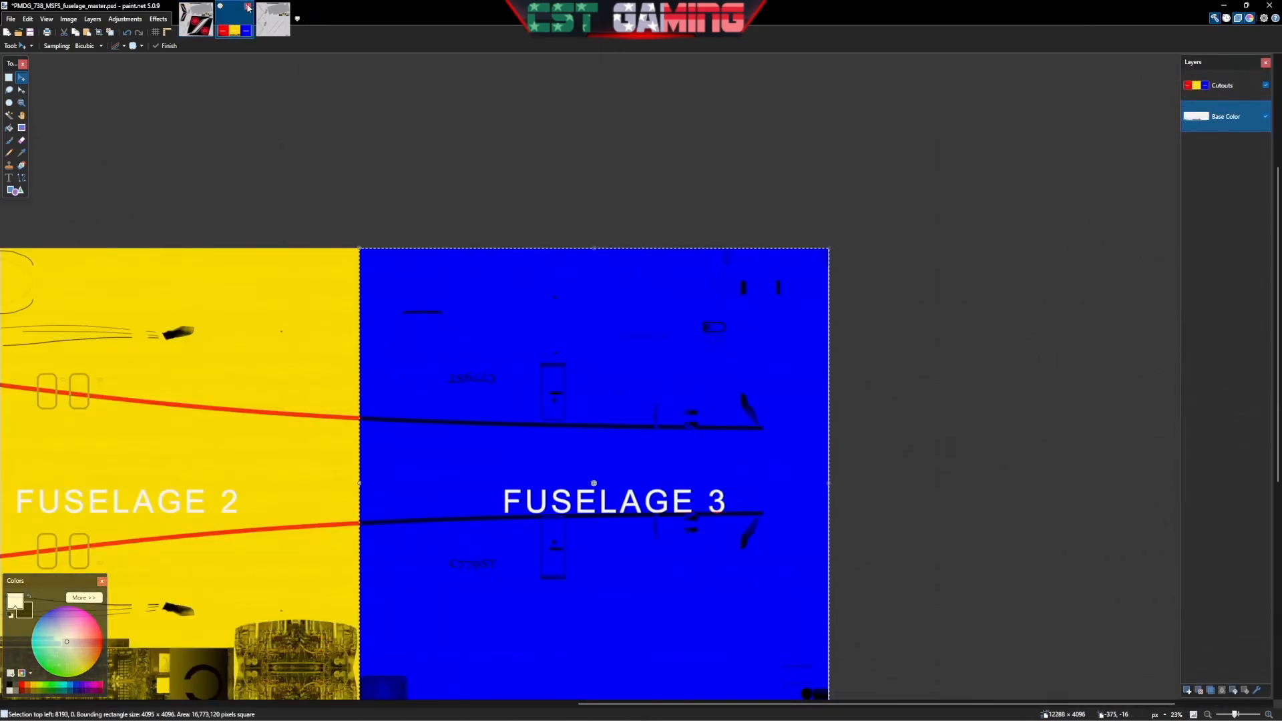
left_click(248, 7)
left_click(634, 420)
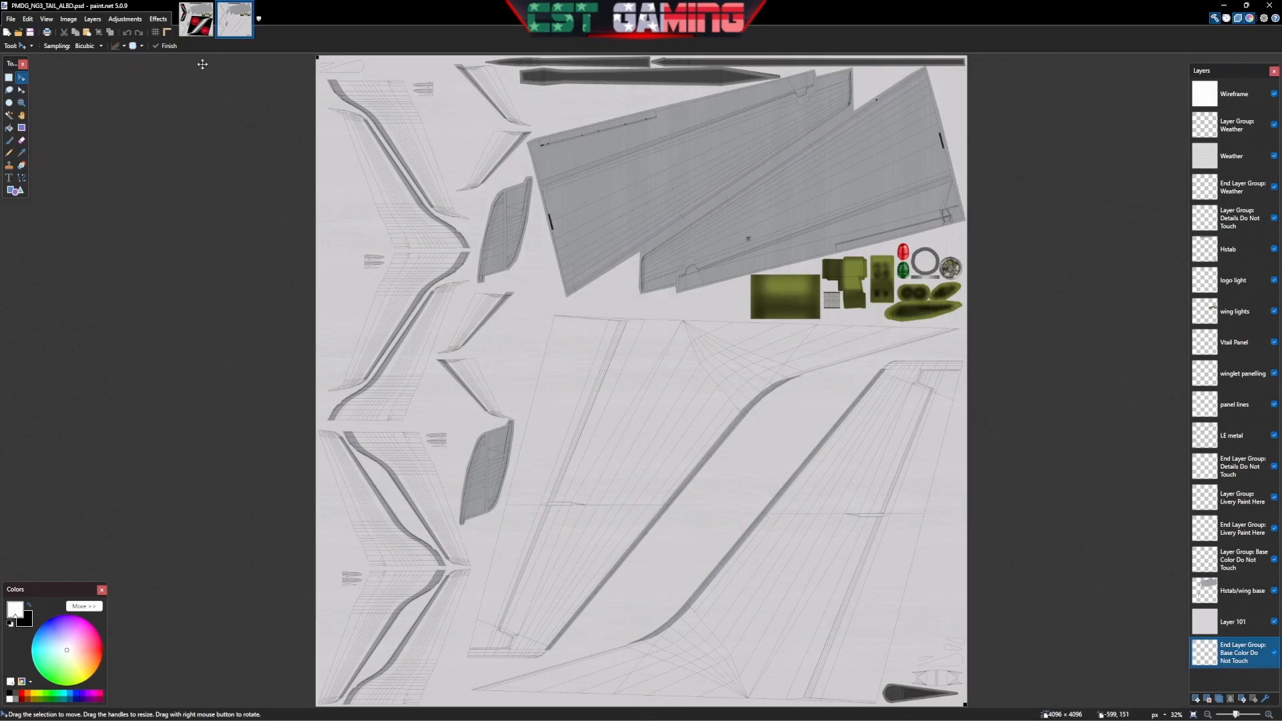
Compare the existing tail texture PMDG_NG3_TAIL_ALBD.PNG.DDS with the layered tail template PMDG_NG3_TAIL_ALBD.psd
left_click(195, 20)
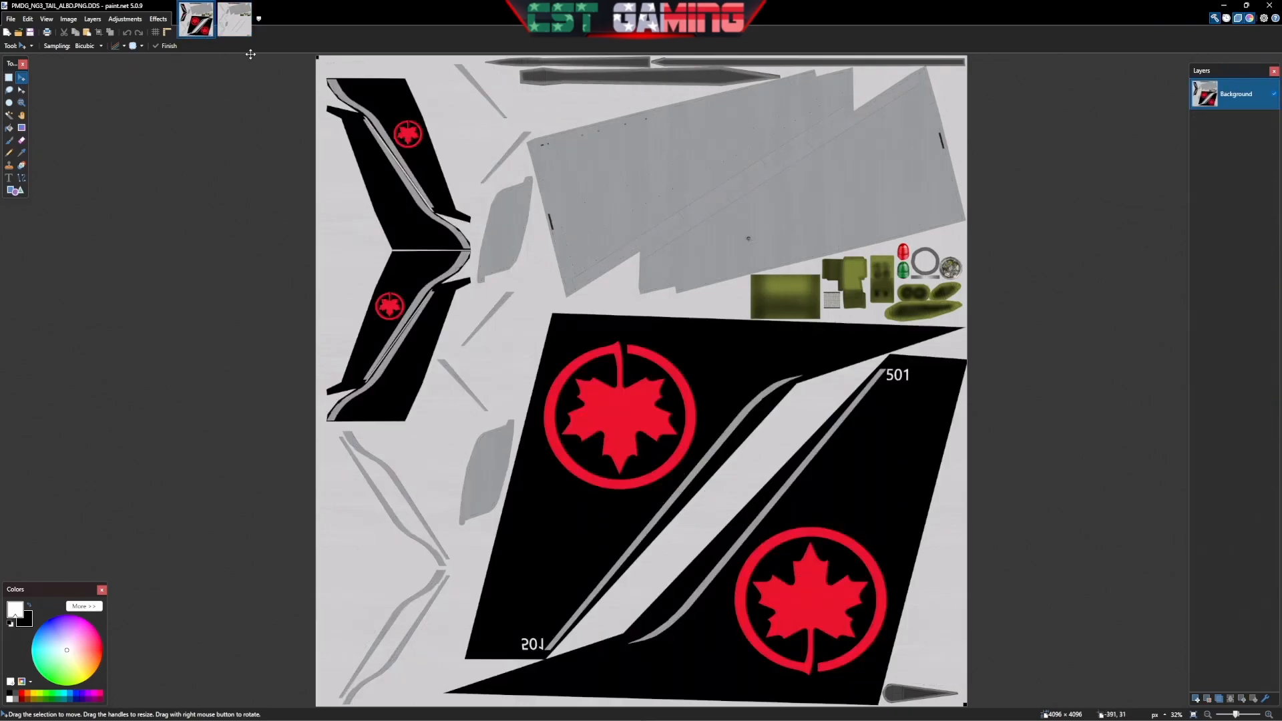
left_click(234, 20)
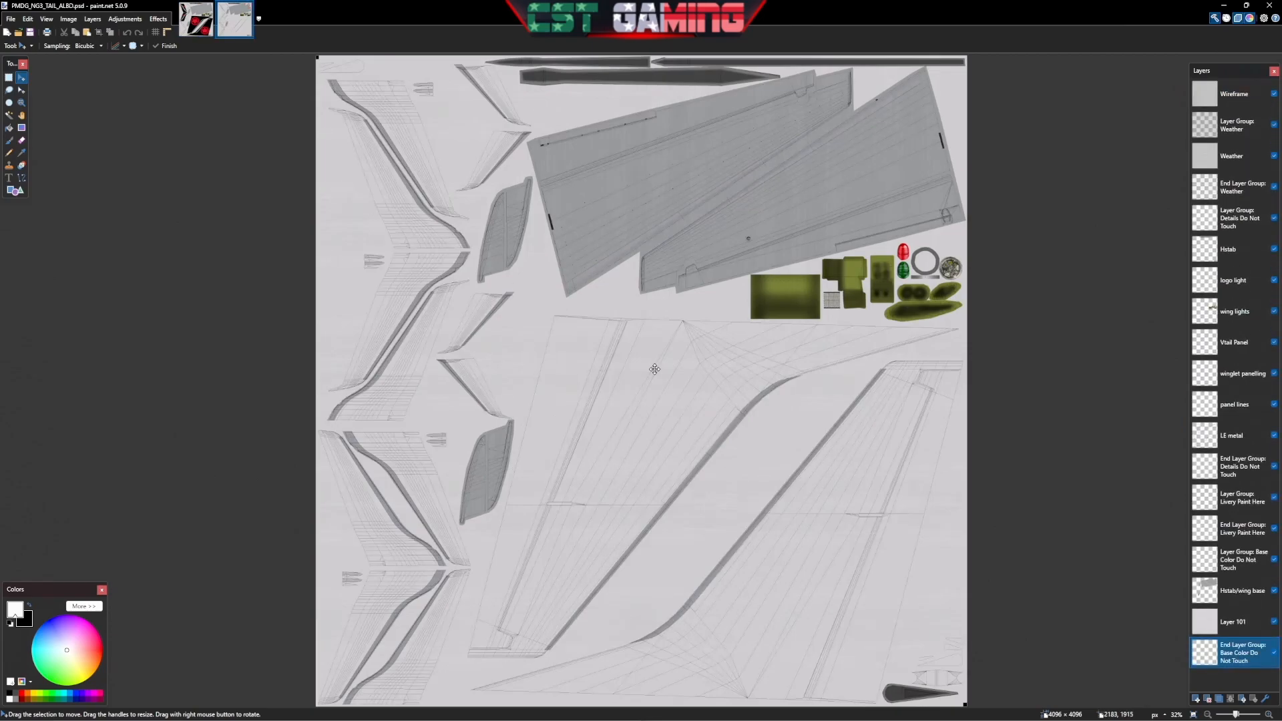
scroll(645, 437, "down", 1)
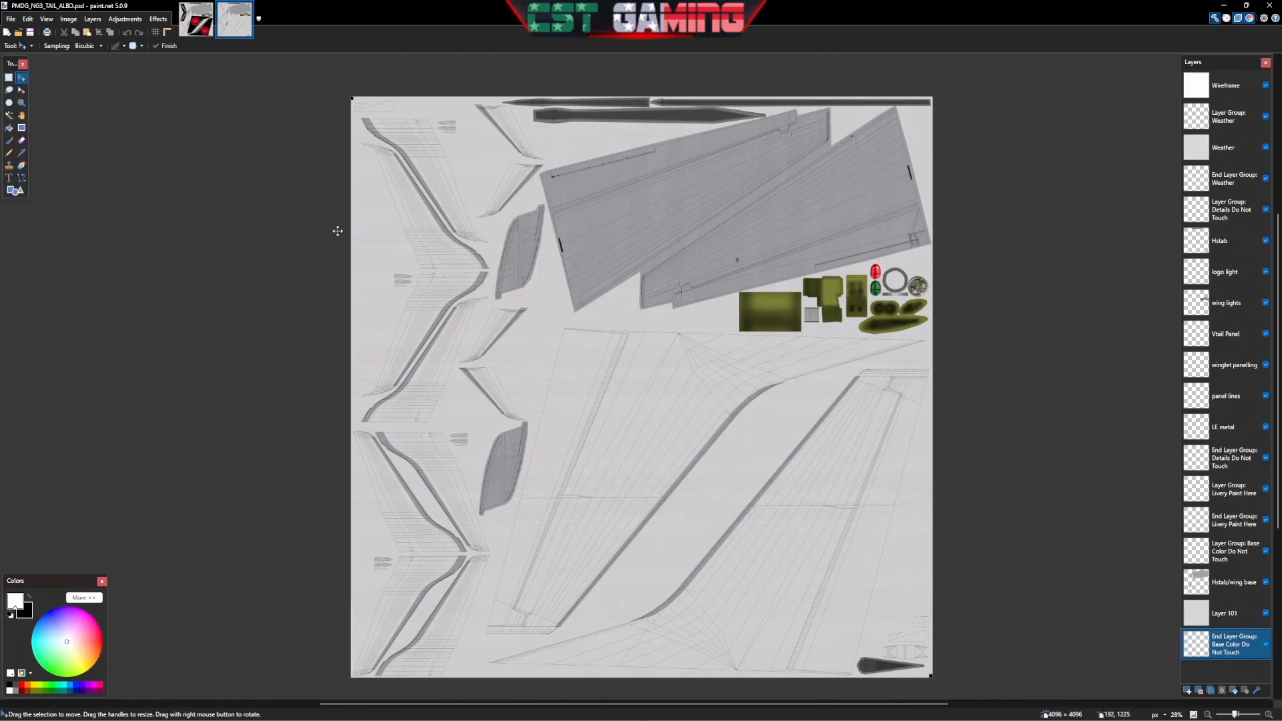
left_click(195, 20)
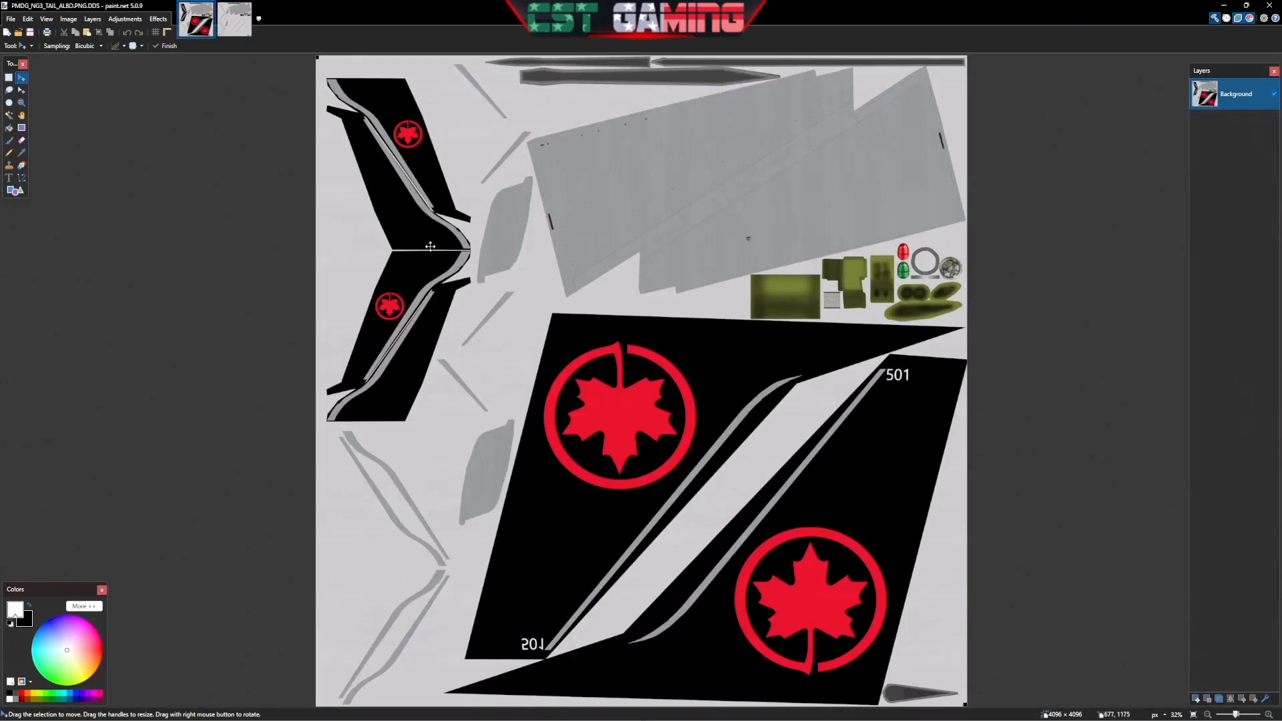
left_click(235, 20)
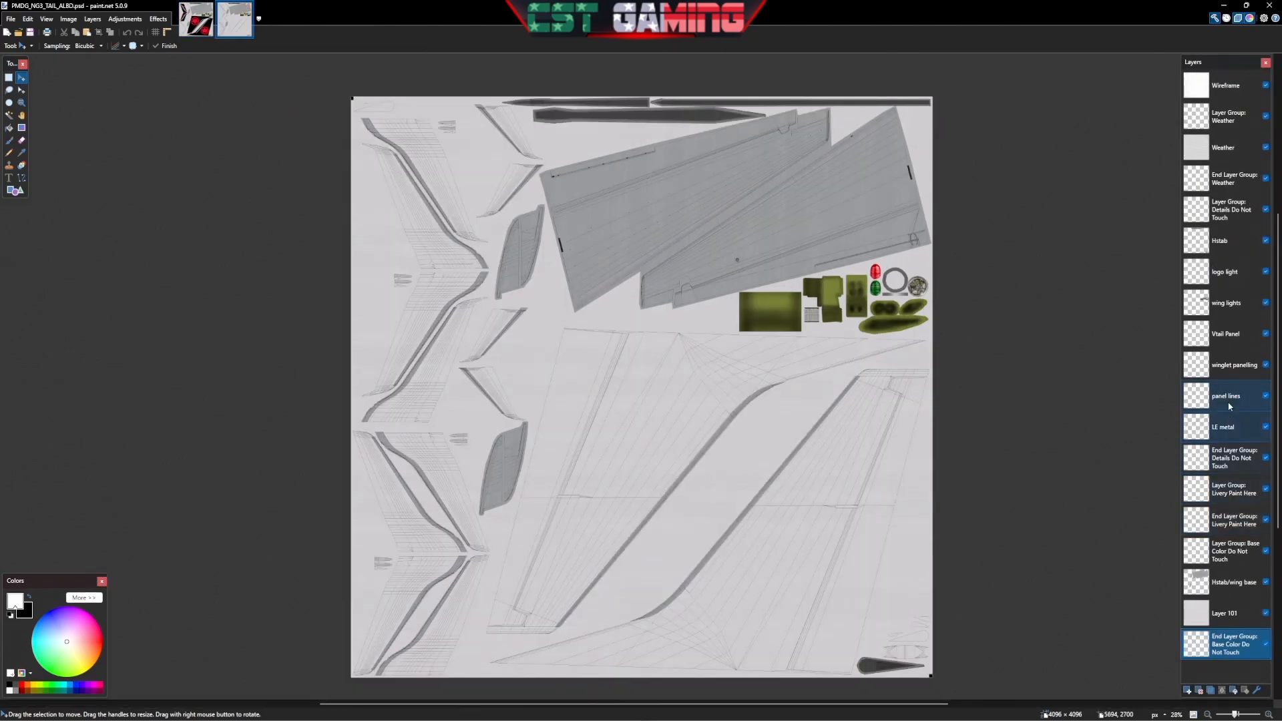
Toggle the Wireframe layer of the tail template to examine which guide lines it contributes
left_click(1265, 86)
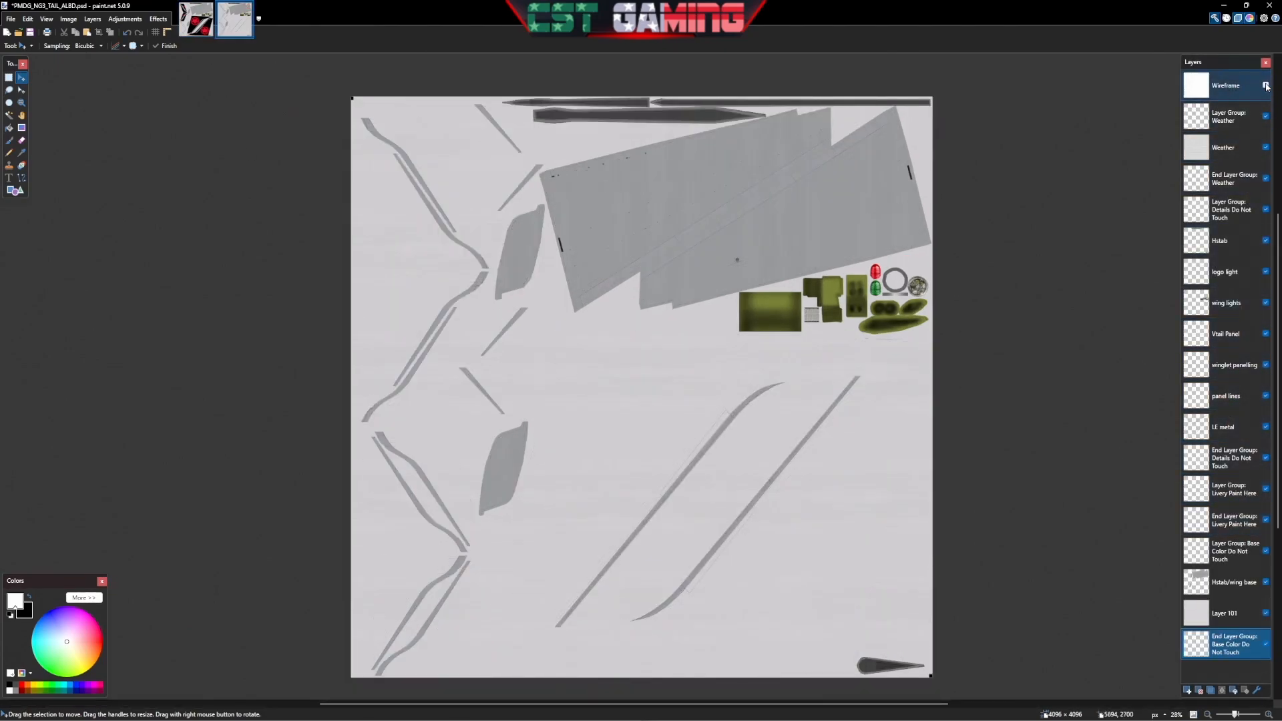
left_click(1265, 86)
left_click(1265, 86)
left_click(1265, 86)
left_click(1265, 87)
left_click(1264, 86)
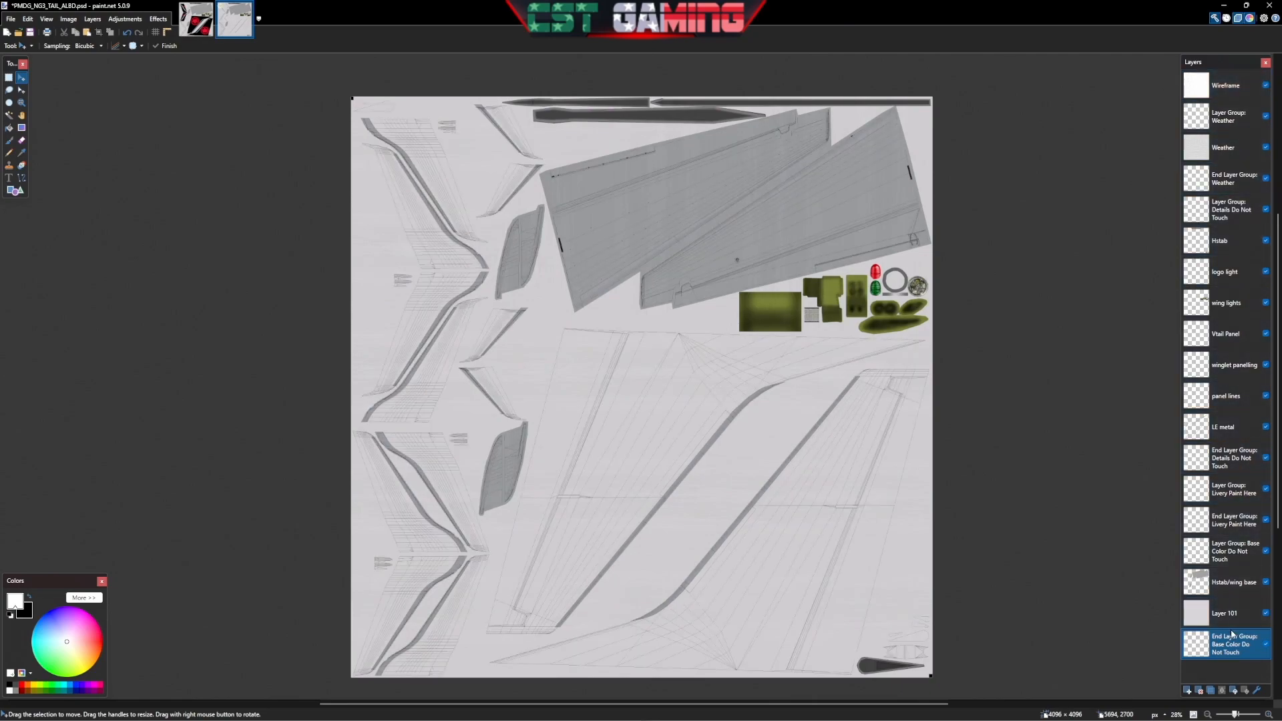
Select Layer 101 in the tail template and toggle its visibility to examine the base colour it contributes
left_click(1248, 613)
left_click(1265, 613)
left_click(1265, 614)
left_click(1265, 614)
left_click(1265, 614)
left_click(1265, 613)
left_click(1265, 613)
left_click(1265, 614)
left_click(1265, 614)
left_click(1265, 613)
left_click(1265, 614)
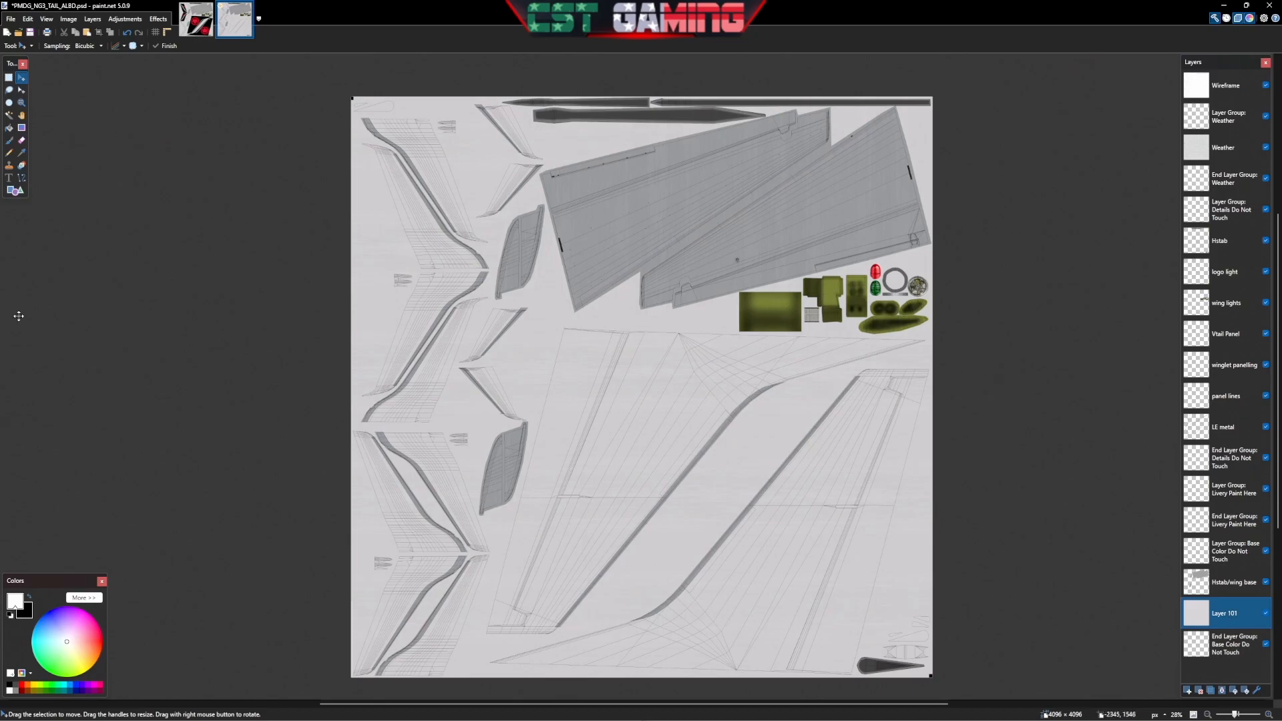
Fill Layer 101 of the tail template with solid black
left_click(30, 597)
left_click(10, 128)
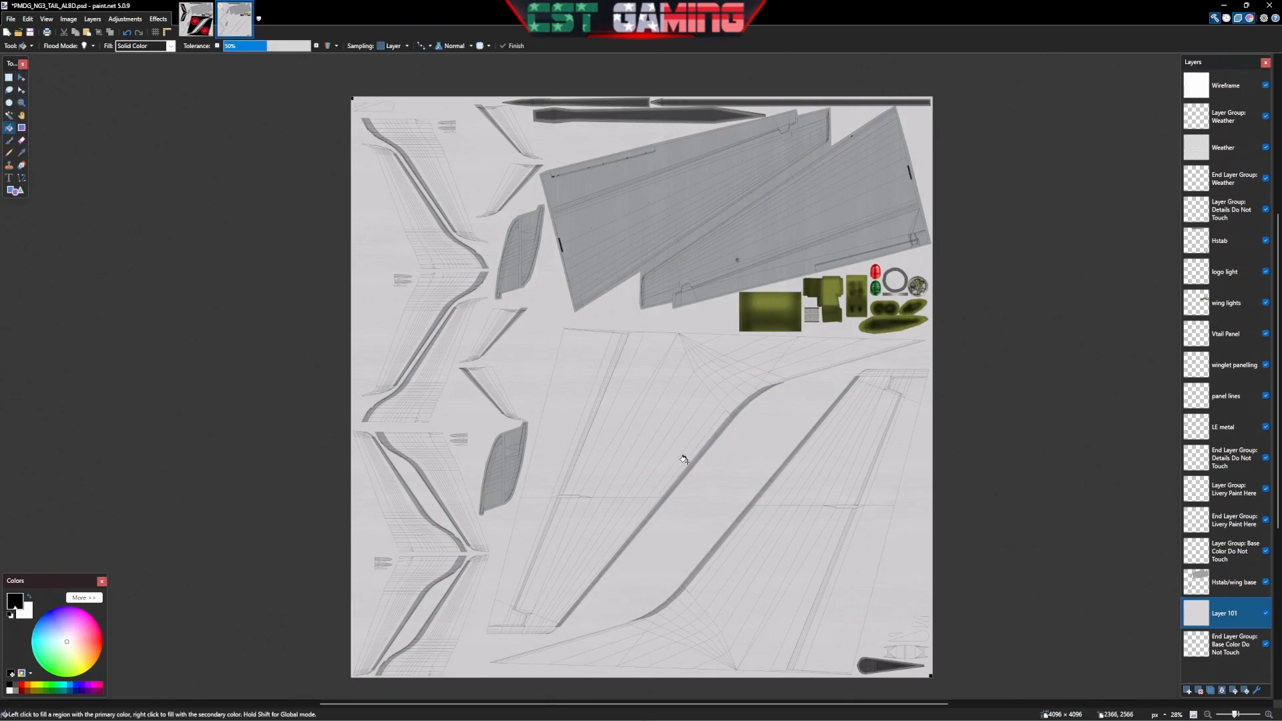
left_click(699, 481)
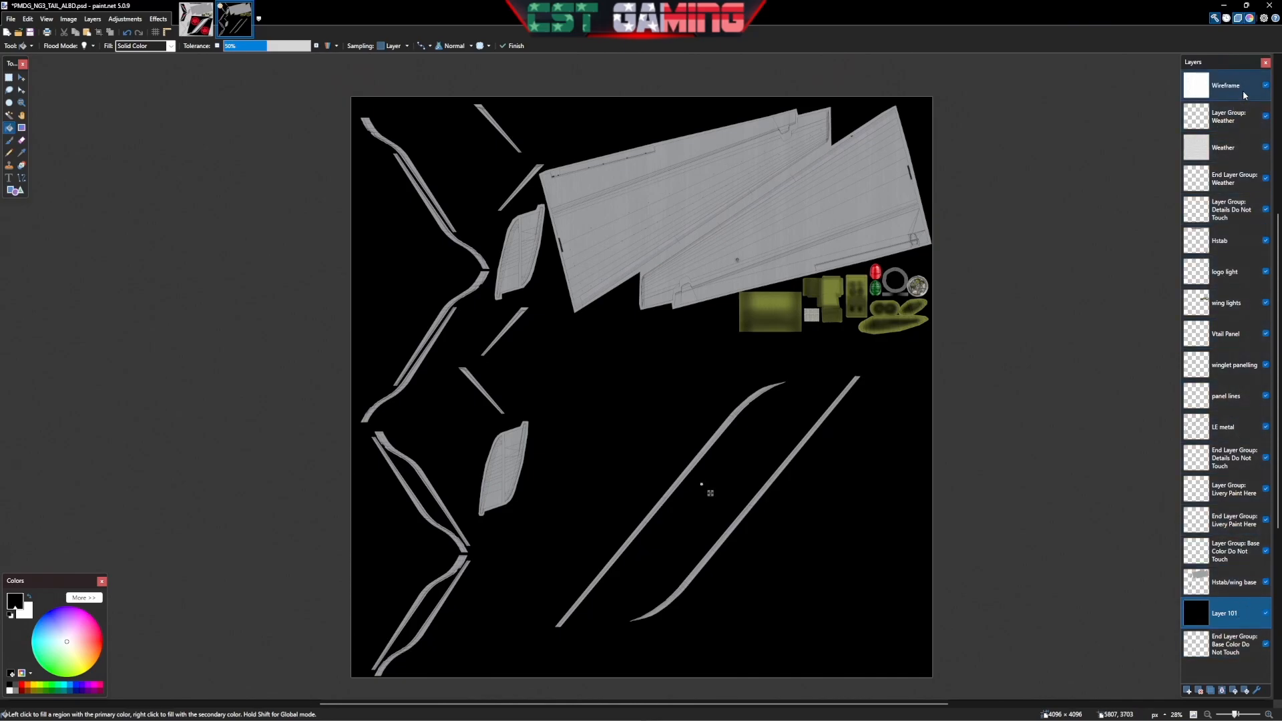
Hide and delete the Wireframe layer from the tail template
left_click(1265, 85)
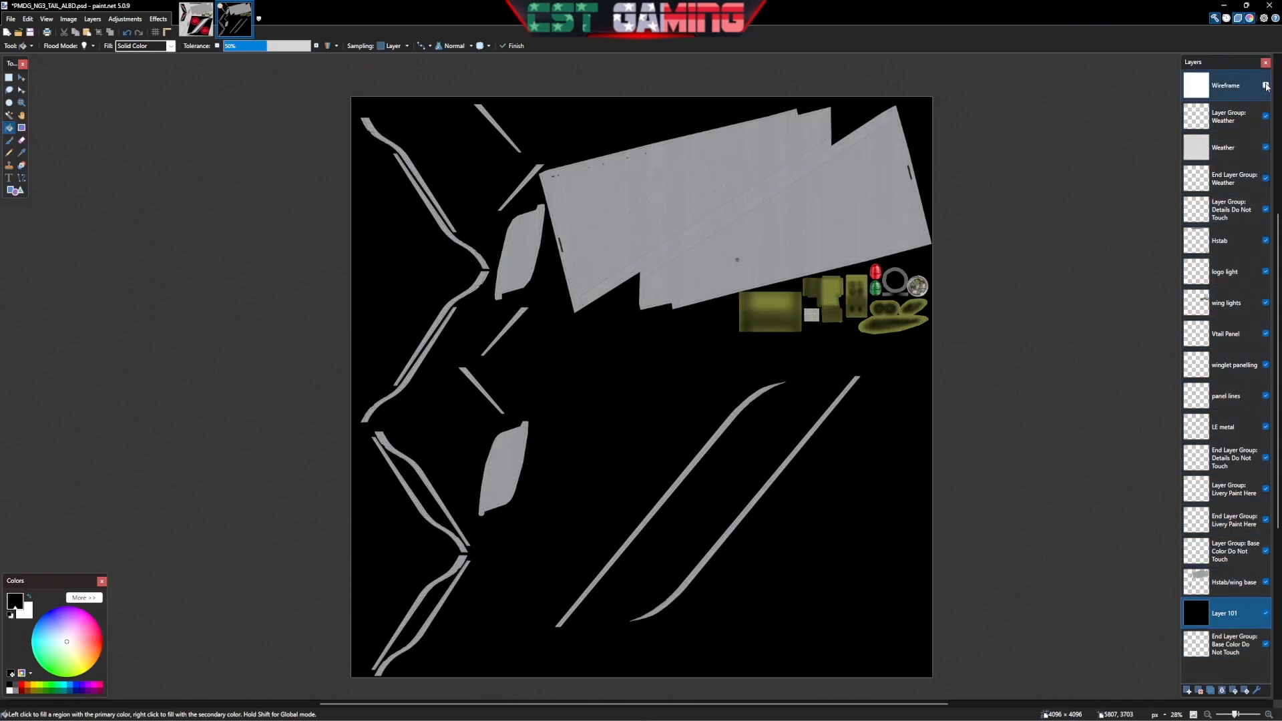
left_click(1233, 122)
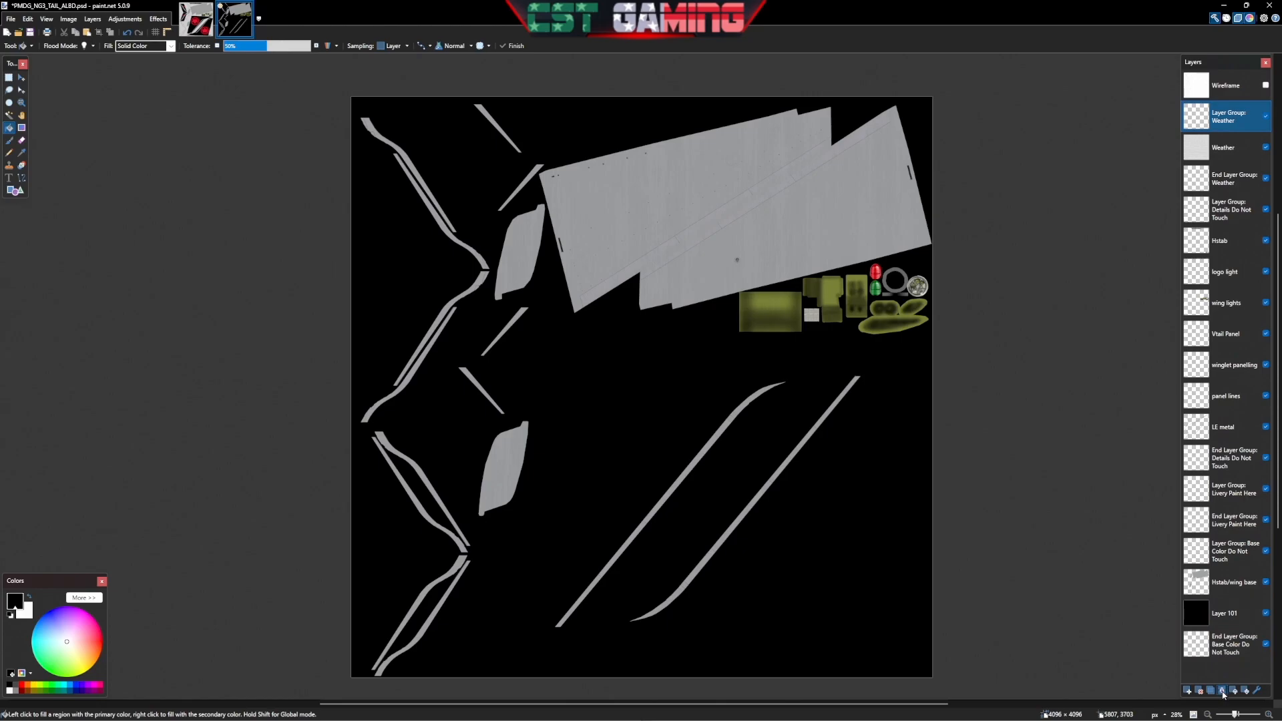
left_click(1228, 85)
left_click(1199, 691)
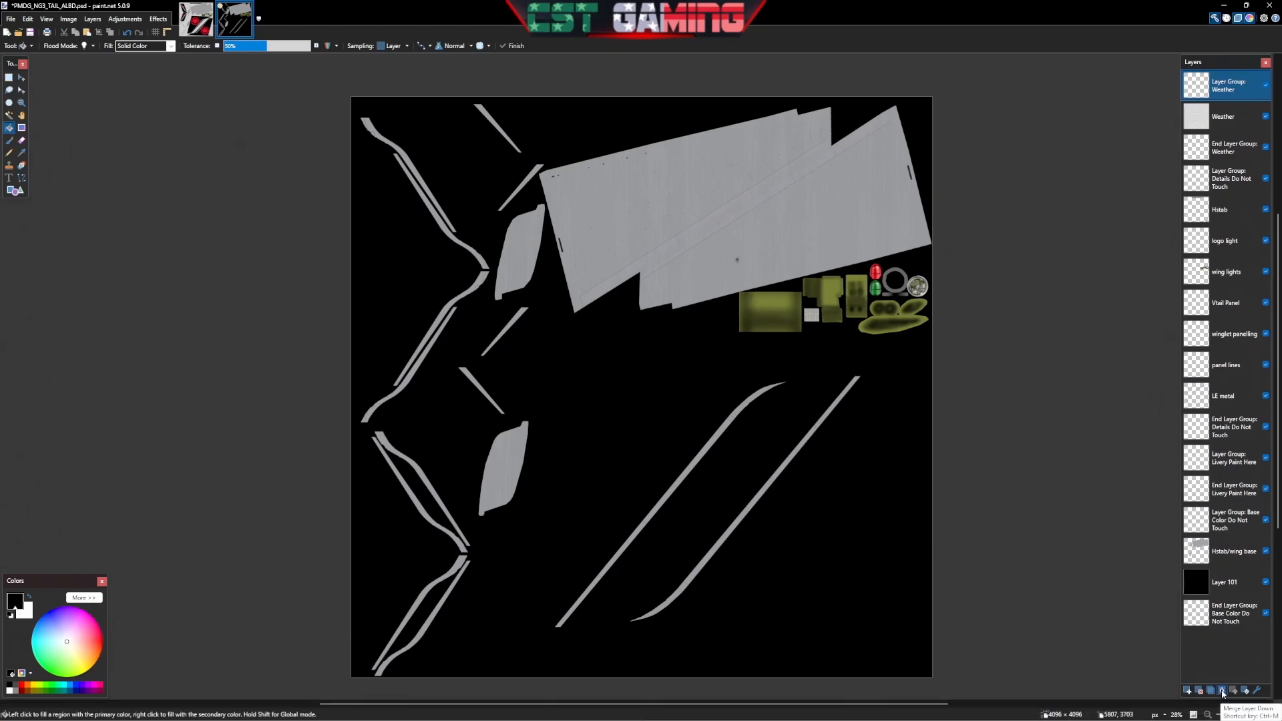
Merge all remaining tail template layers downward into the single bottom layer, End Layer Group: Base Color Do Not Touch
key("ctrl+m")
key("ctrl+m")
key("ctrl+m")
key("ctrl+m")
key("ctrl+m")
key("ctrl+m")
key("ctrl+m")
key("ctrl+m")
key("ctrl+m")
key("ctrl+m")
key("ctrl+m")
key("ctrl+m")
key("ctrl+m")
key("ctrl+m")
key("ctrl+m")
key("ctrl+m")
key("ctrl+m")
key("ctrl+m")
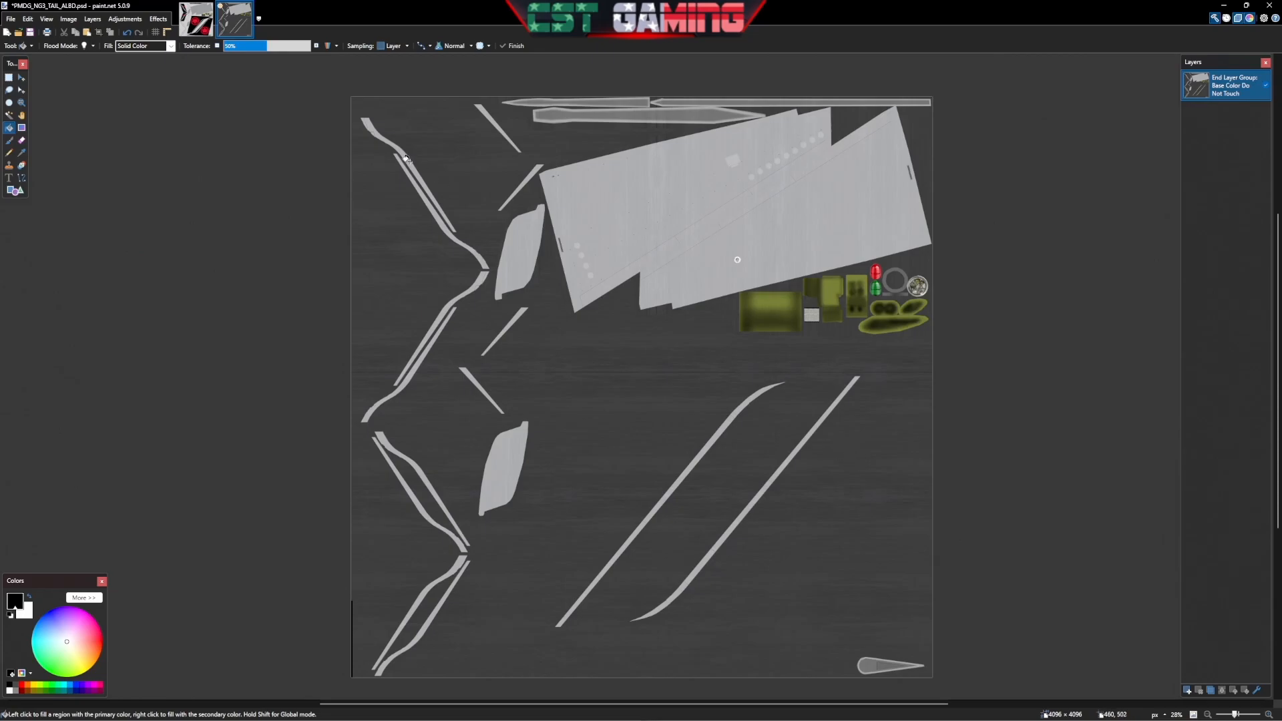
Paste the merged tail artwork over the PMDG_NG3_TAIL_ALBD.PNG.DDS texture and save it in texture.AC as DDS, replacing the existing file
left_click(196, 19)
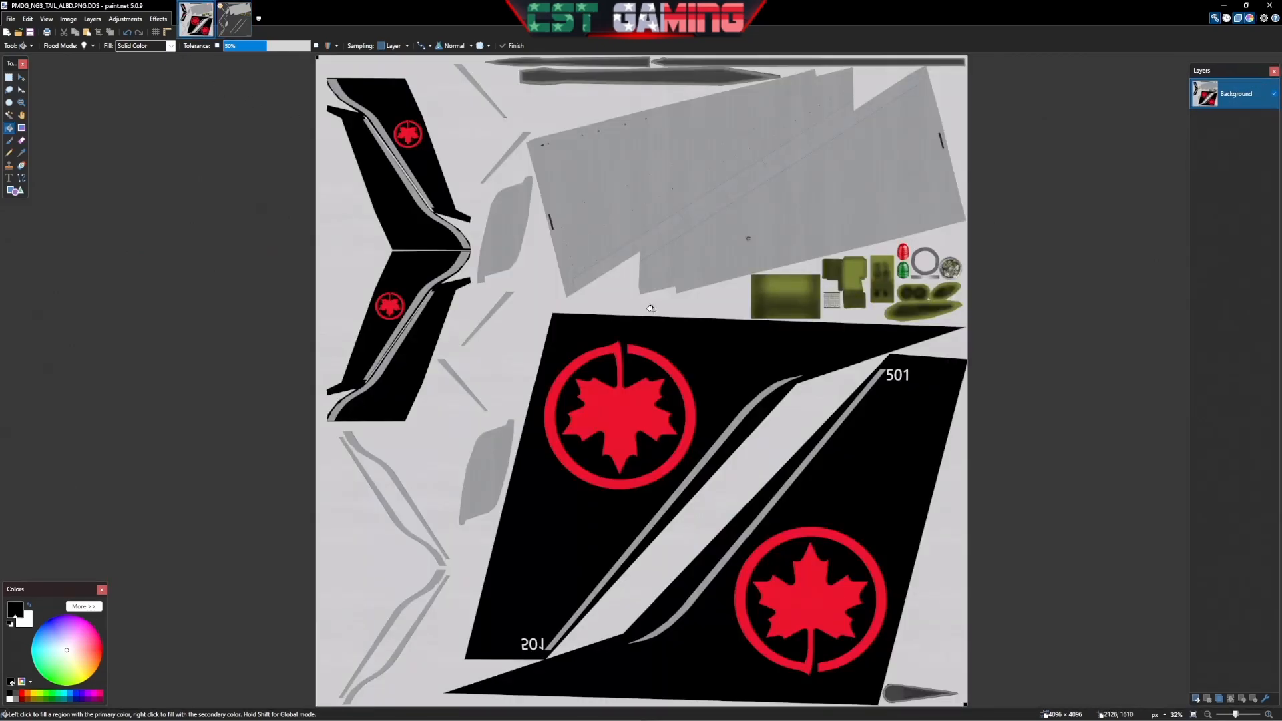
key("ctrl+v")
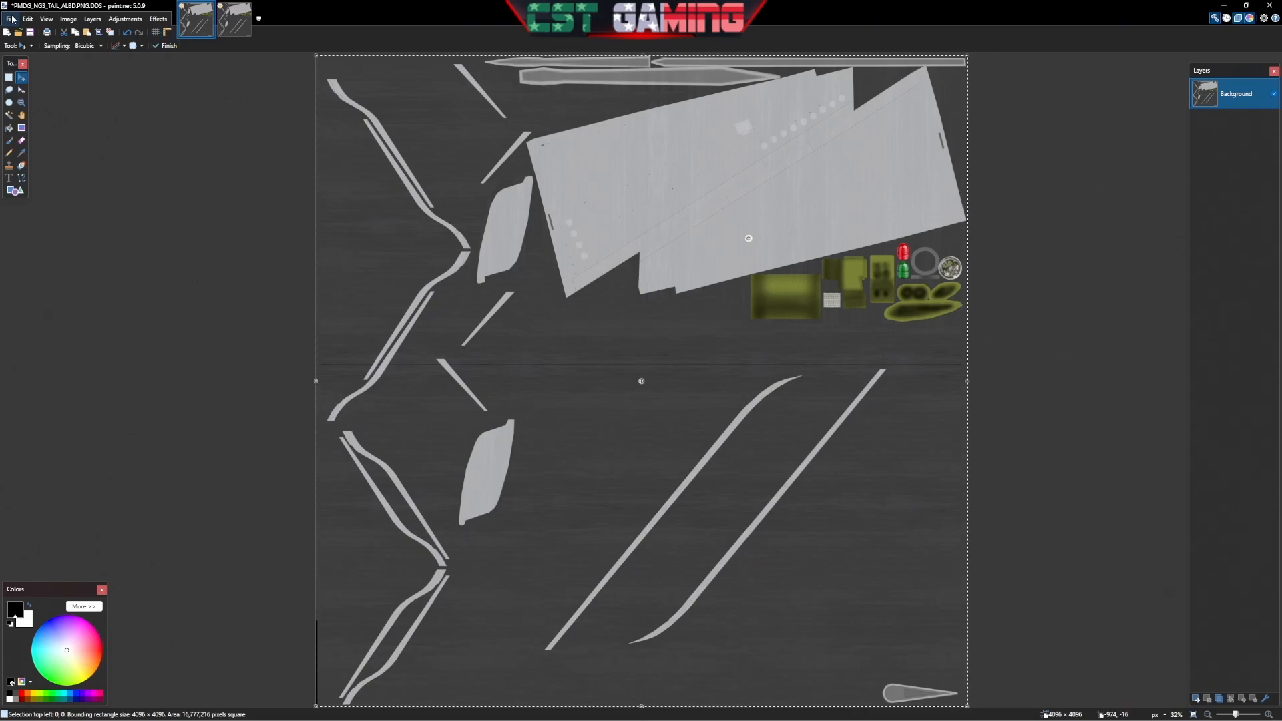
left_click(12, 19)
left_click(37, 97)
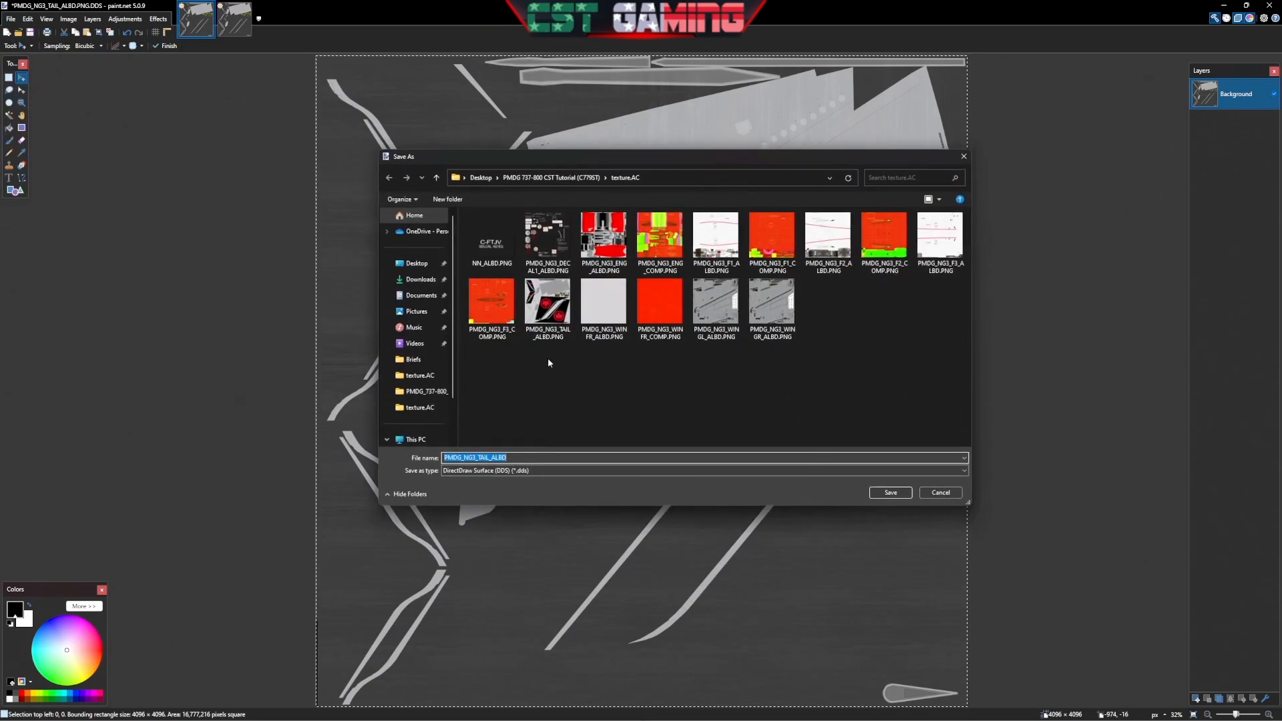
left_click(542, 311)
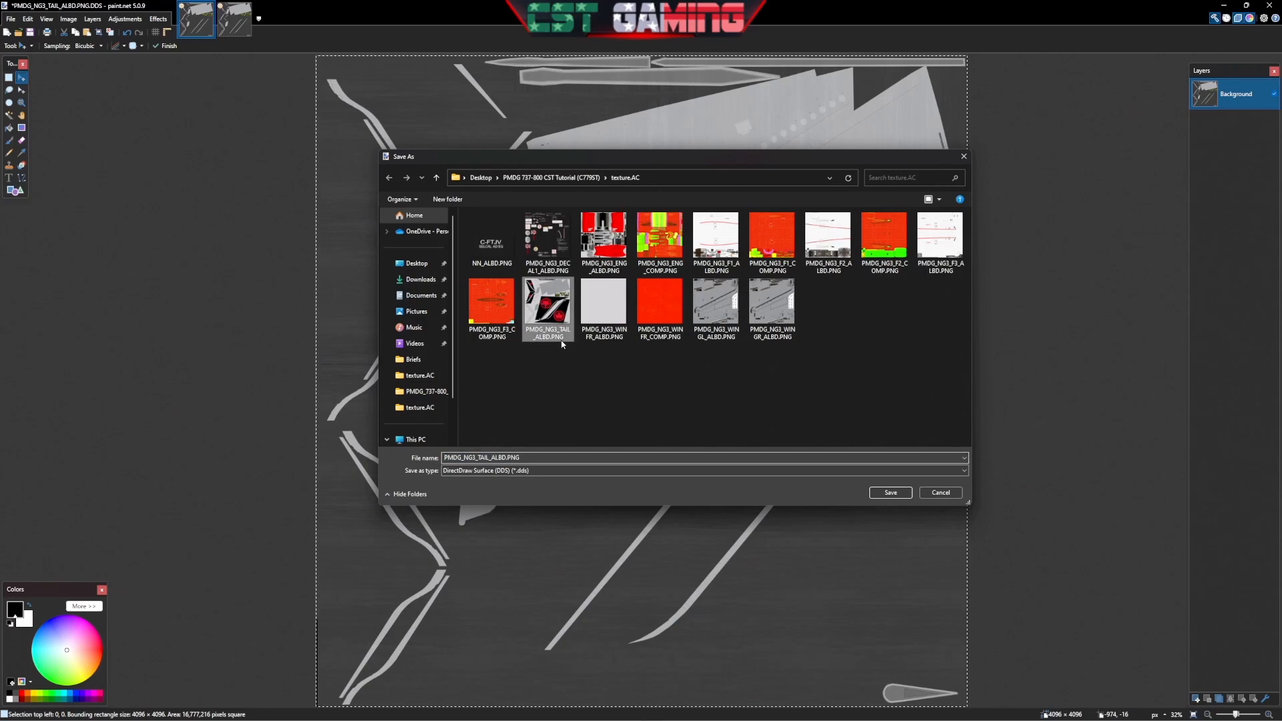
left_click(895, 494)
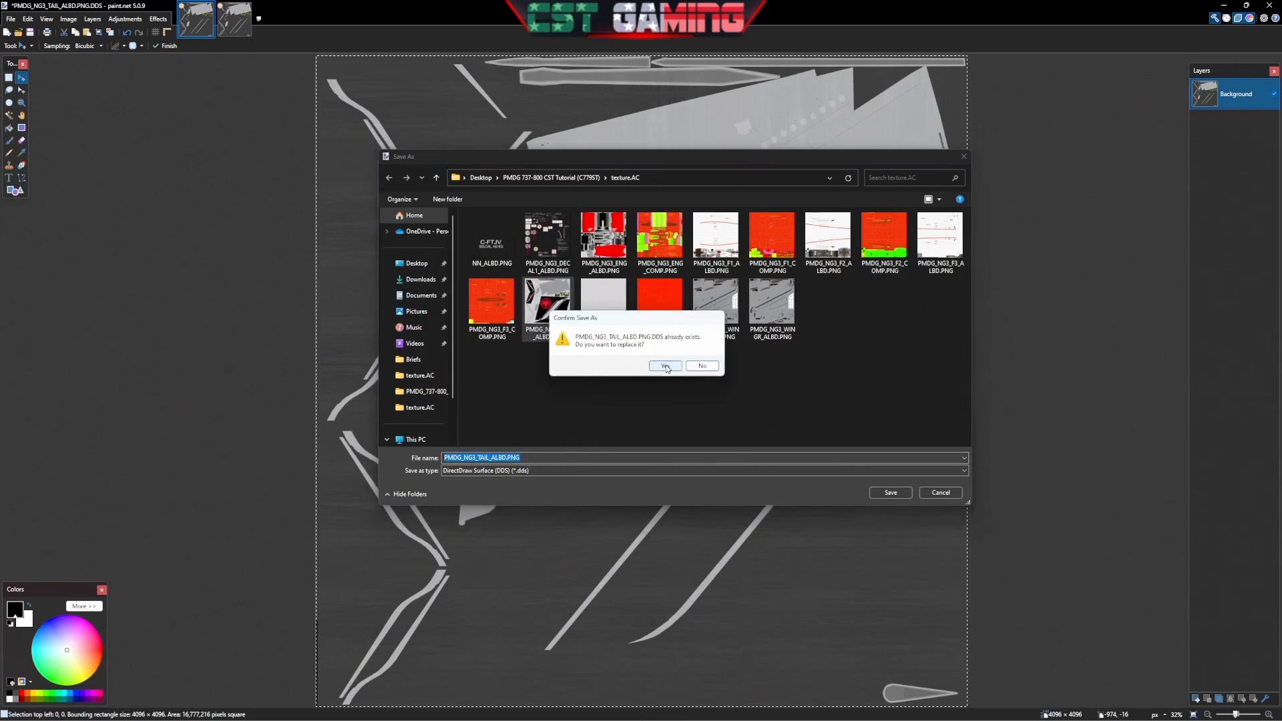
left_click(666, 367)
left_click(713, 447)
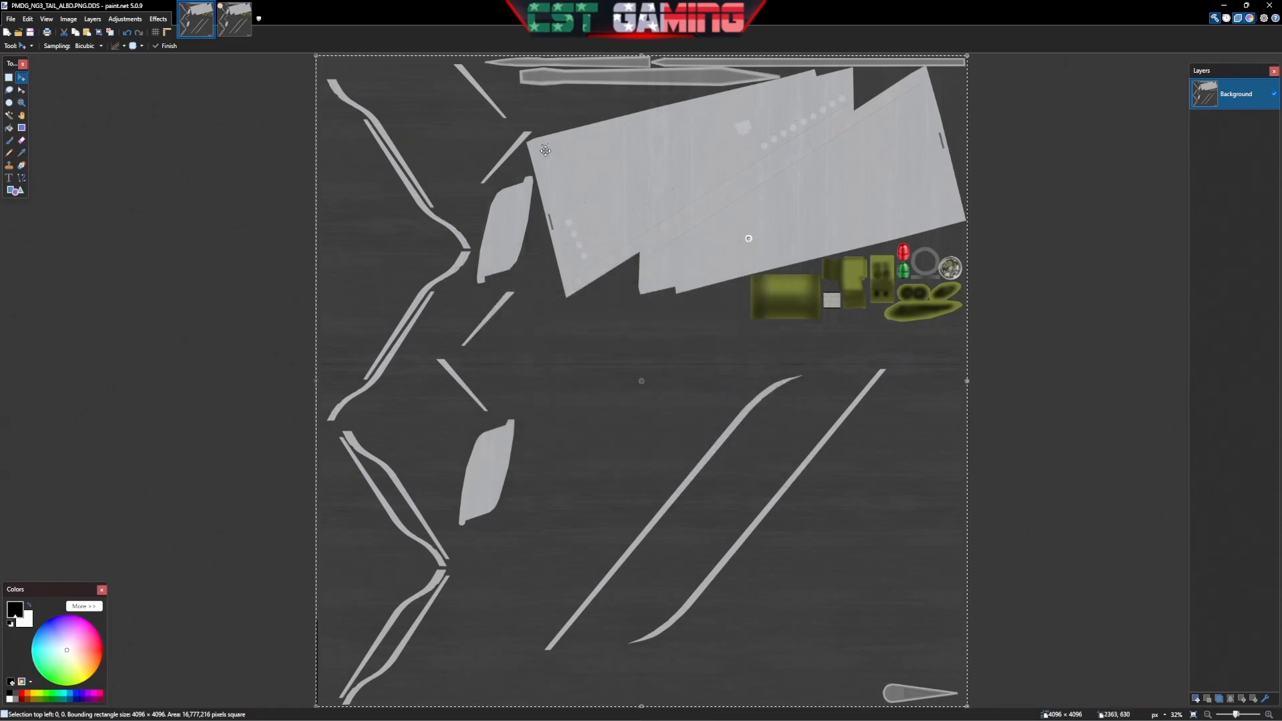
Close both tail images, discarding the unsaved changes to PMDG_NG3_TAIL_ALBD.psd, and exit paint.net
left_click(209, 7)
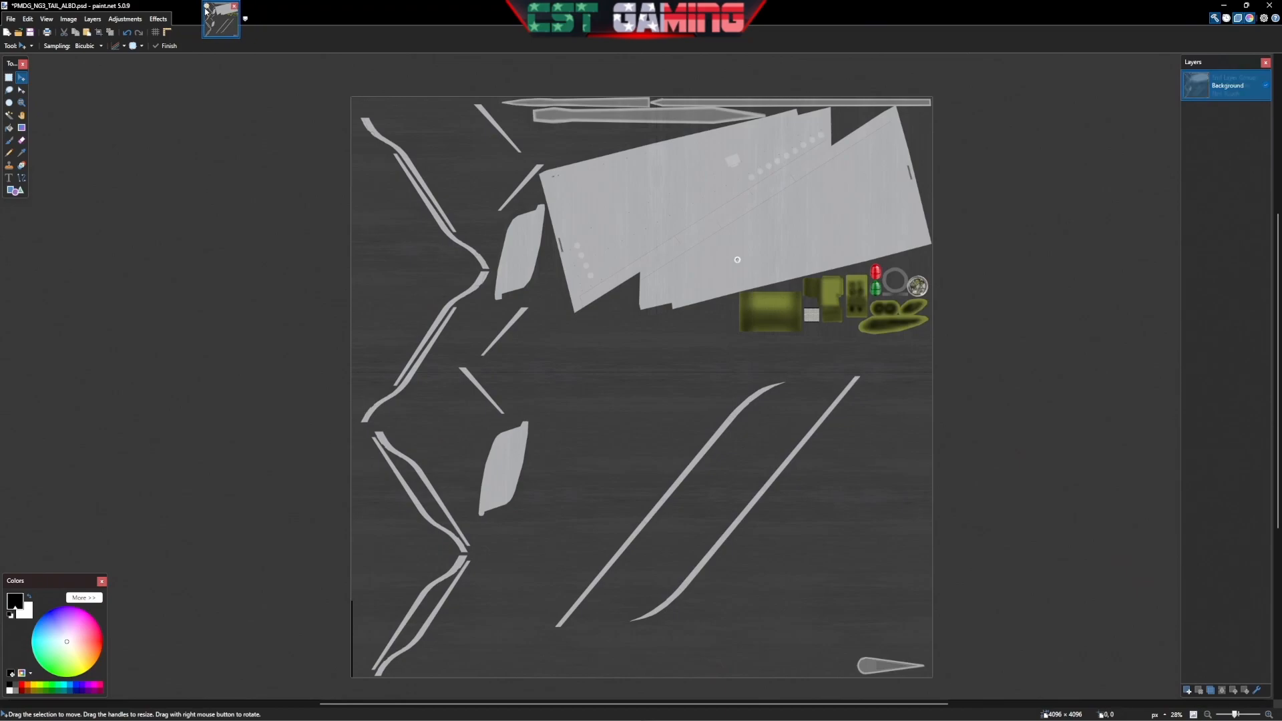
left_click(210, 7)
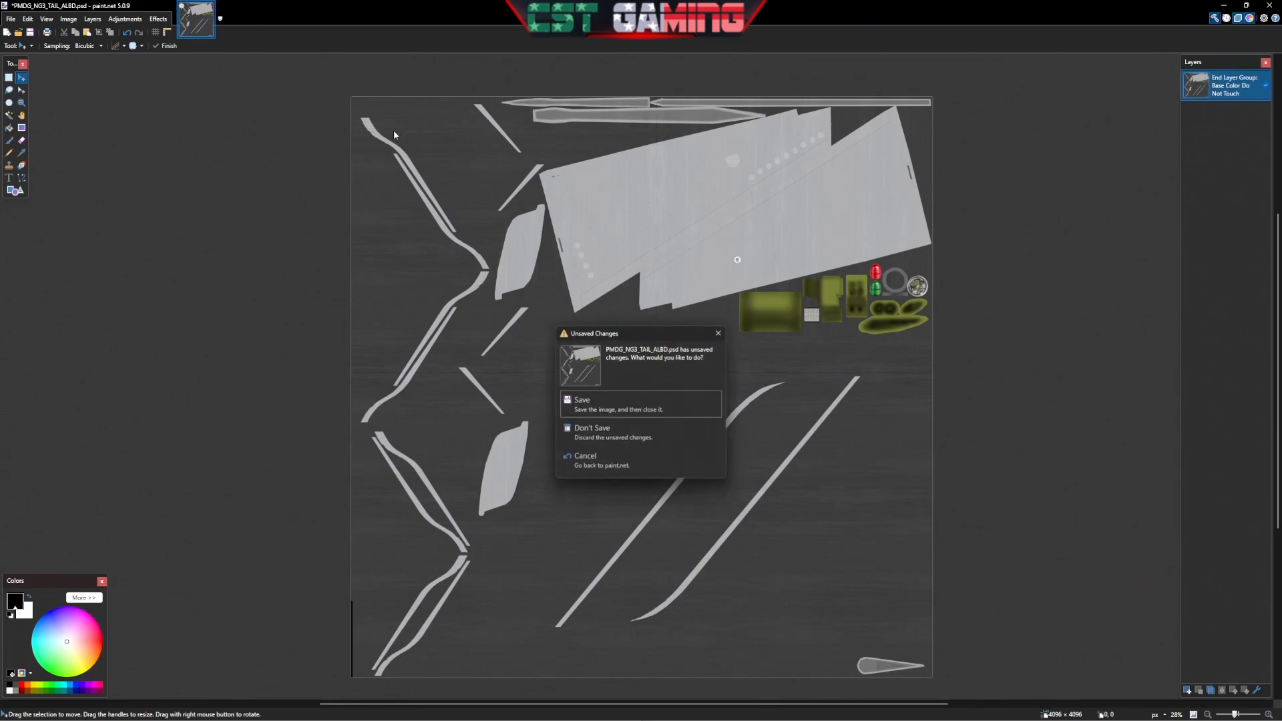
left_click(638, 439)
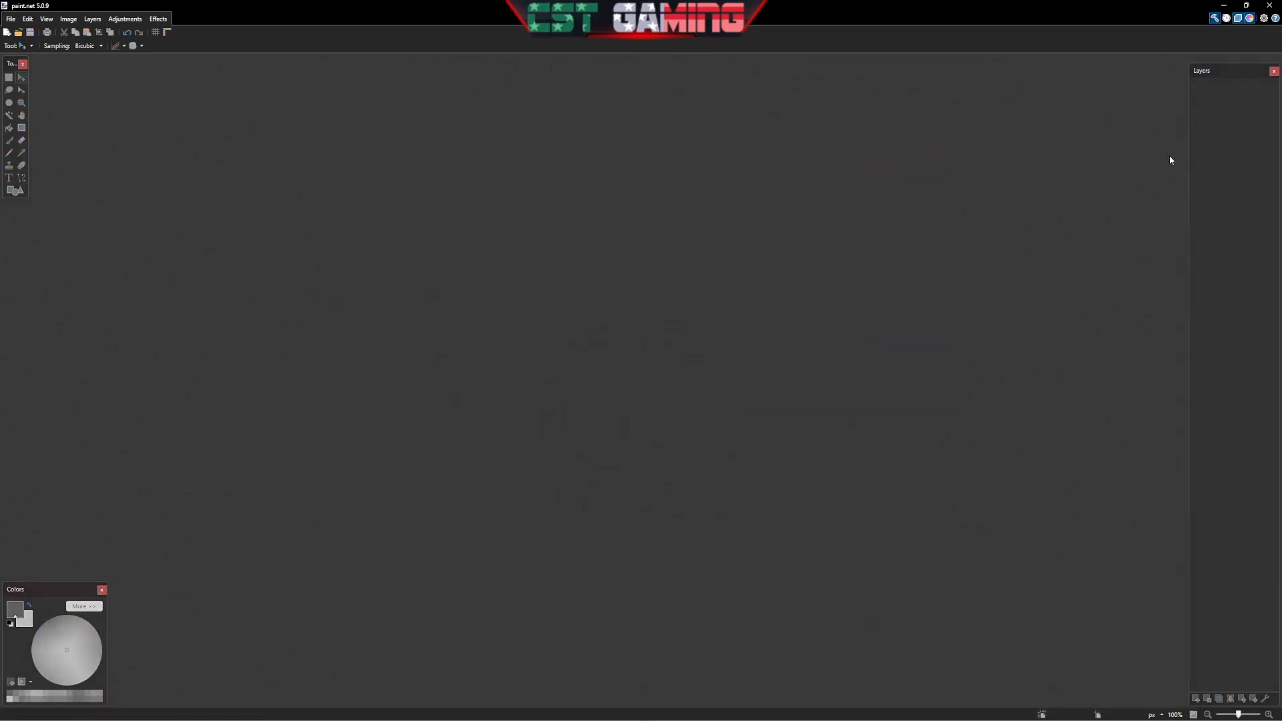
left_click(1269, 5)
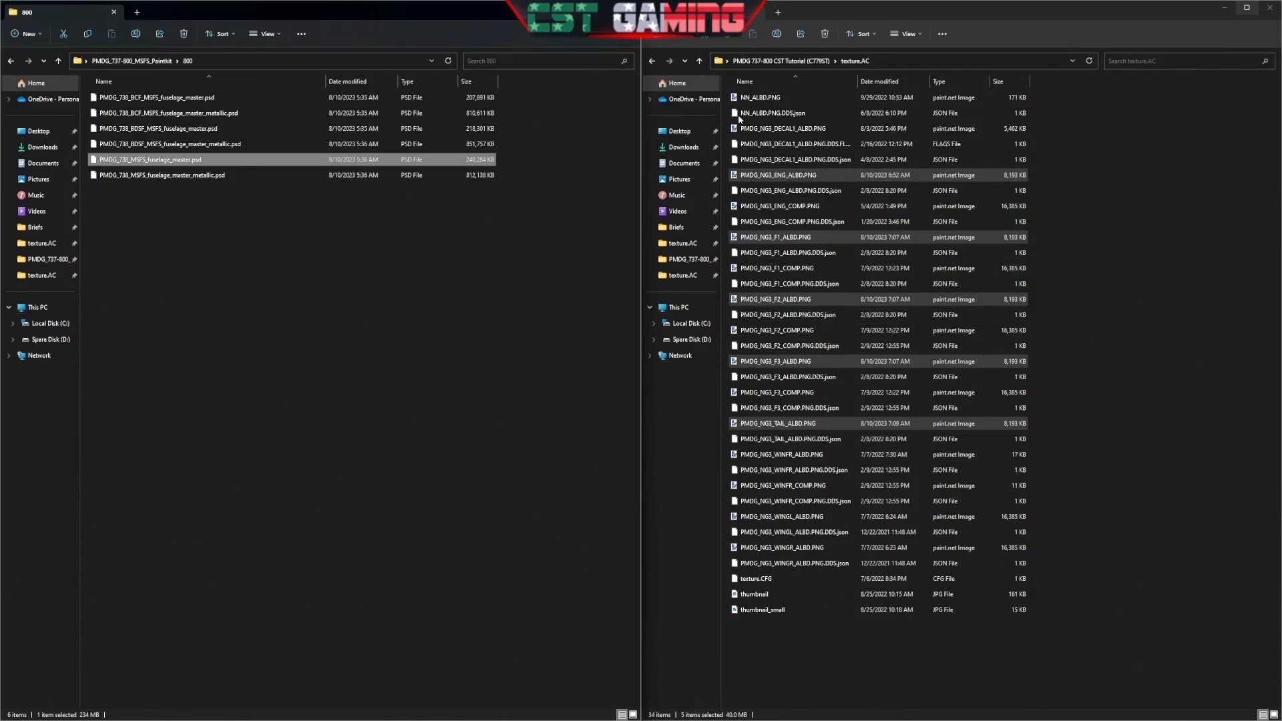
Close both folder windows and move the PMDG 737-800 CST Tutorial folder away from the paintkit folder on the desktop
left_click(1269, 8)
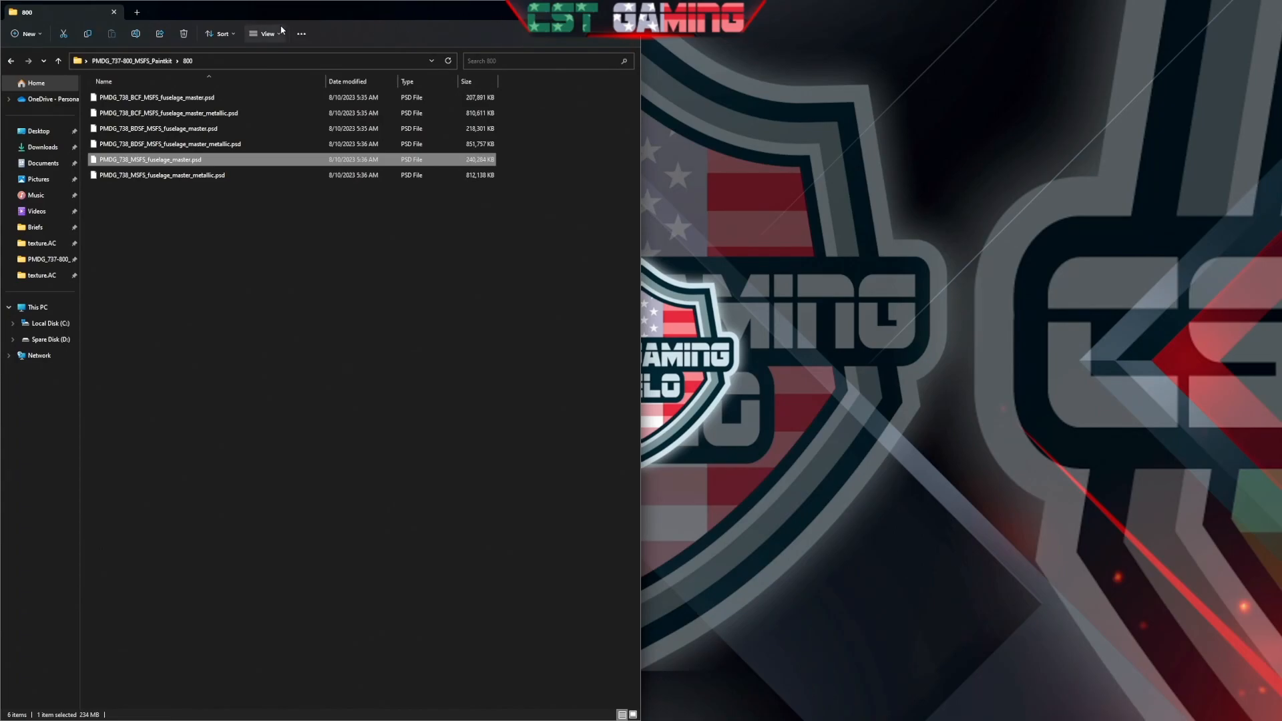
left_click(627, 9)
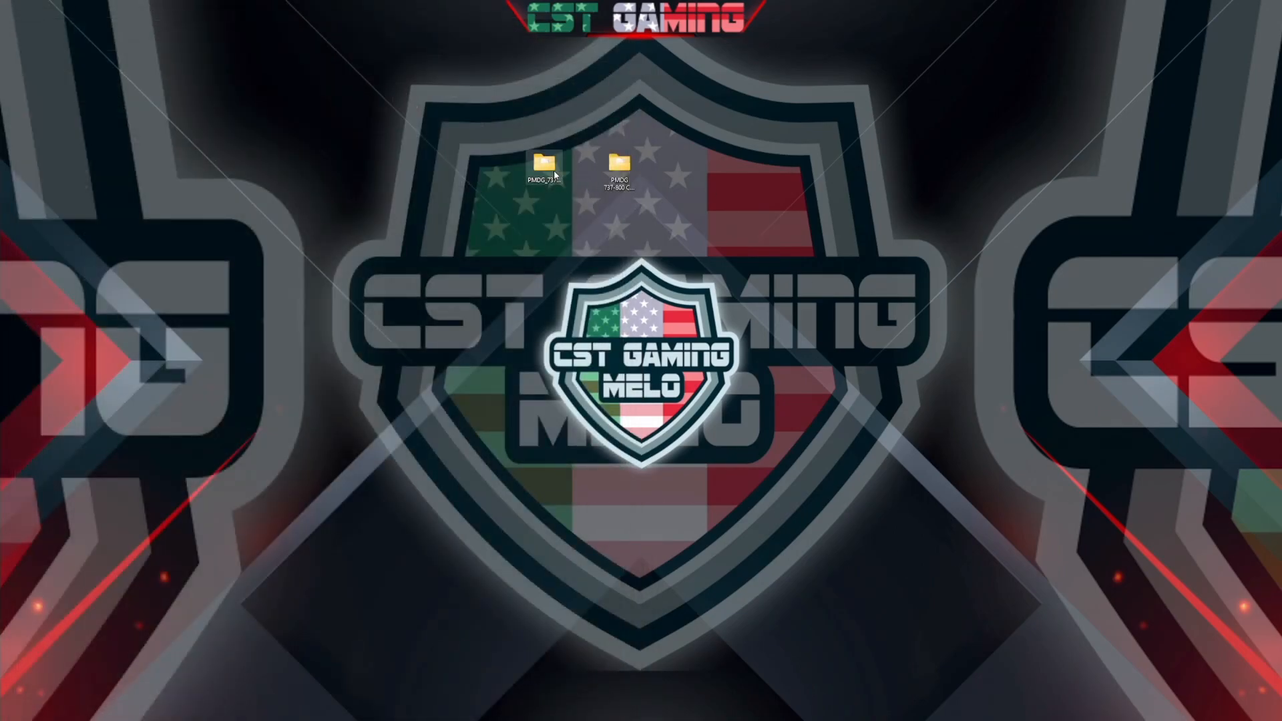
left_click_drag(624, 173, 849, 173)
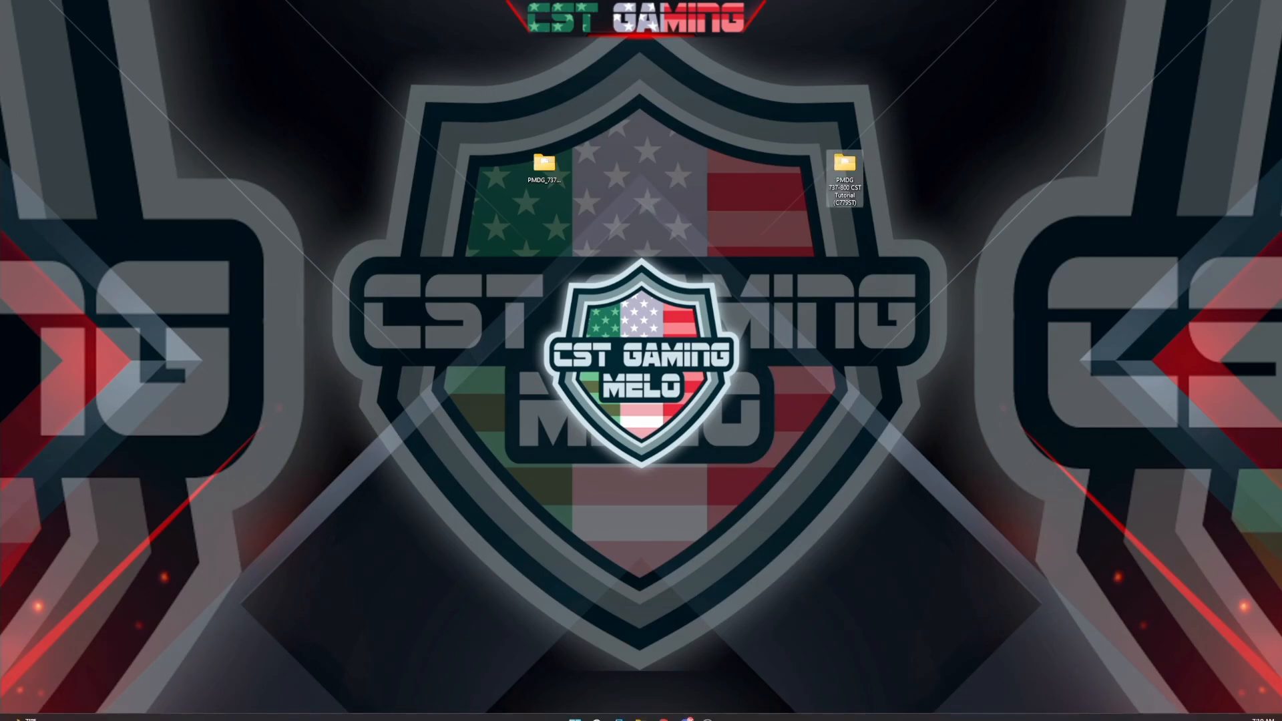
In File Explorer, open the PMDG folder on Spare Disk (D:) under MSFS, MSFS_Addons_Linker, MSFS Addons, Aircraft
left_click(642, 709)
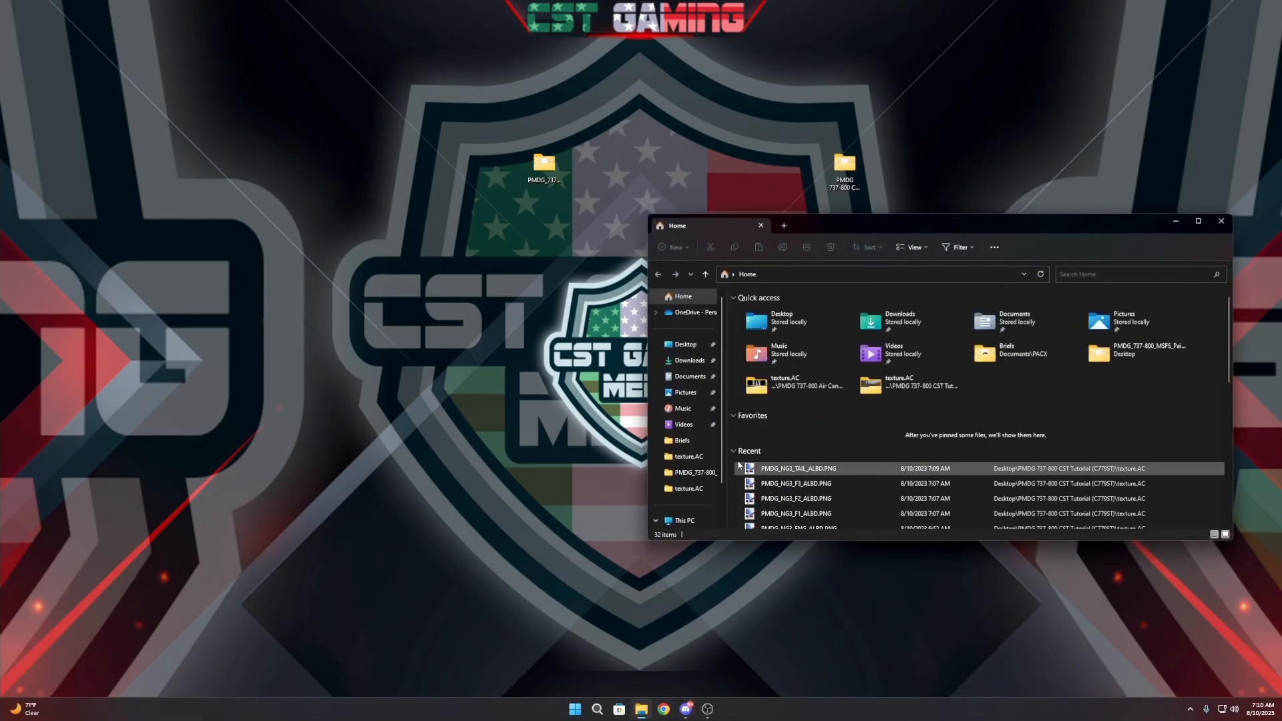
scroll(691, 501, "down", 1)
left_click(694, 489)
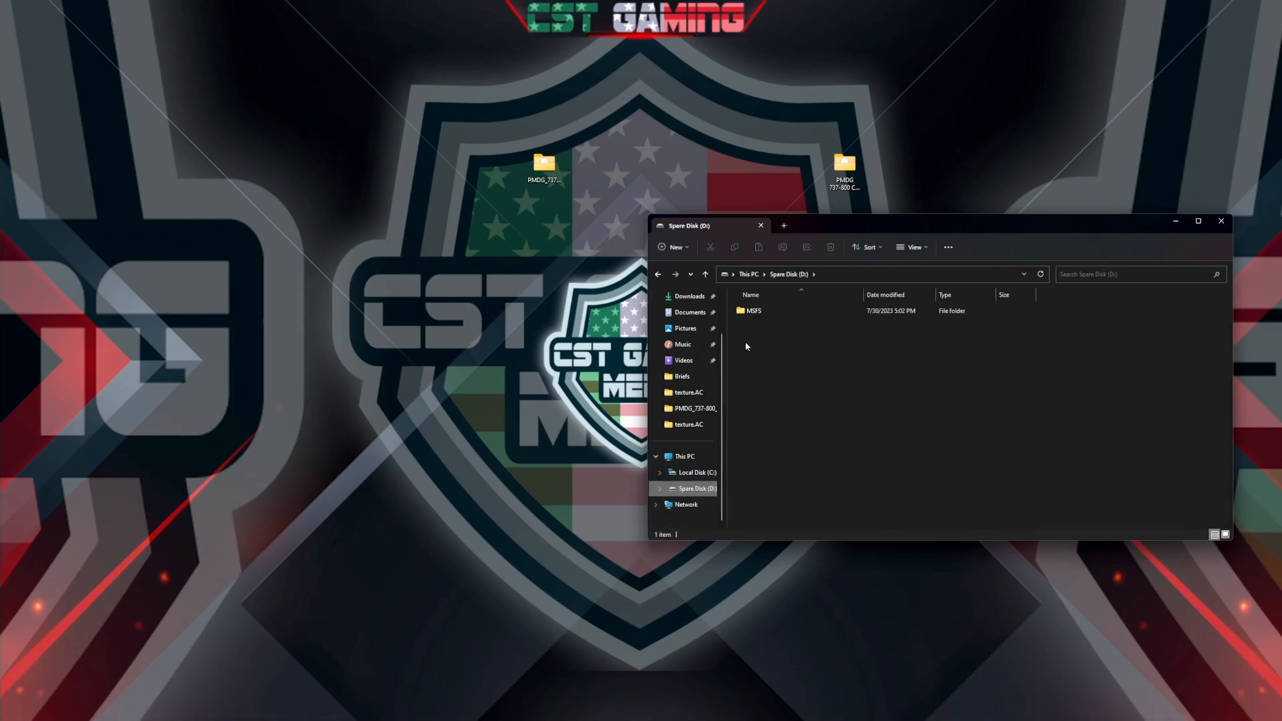
double_click(751, 311)
double_click(751, 314)
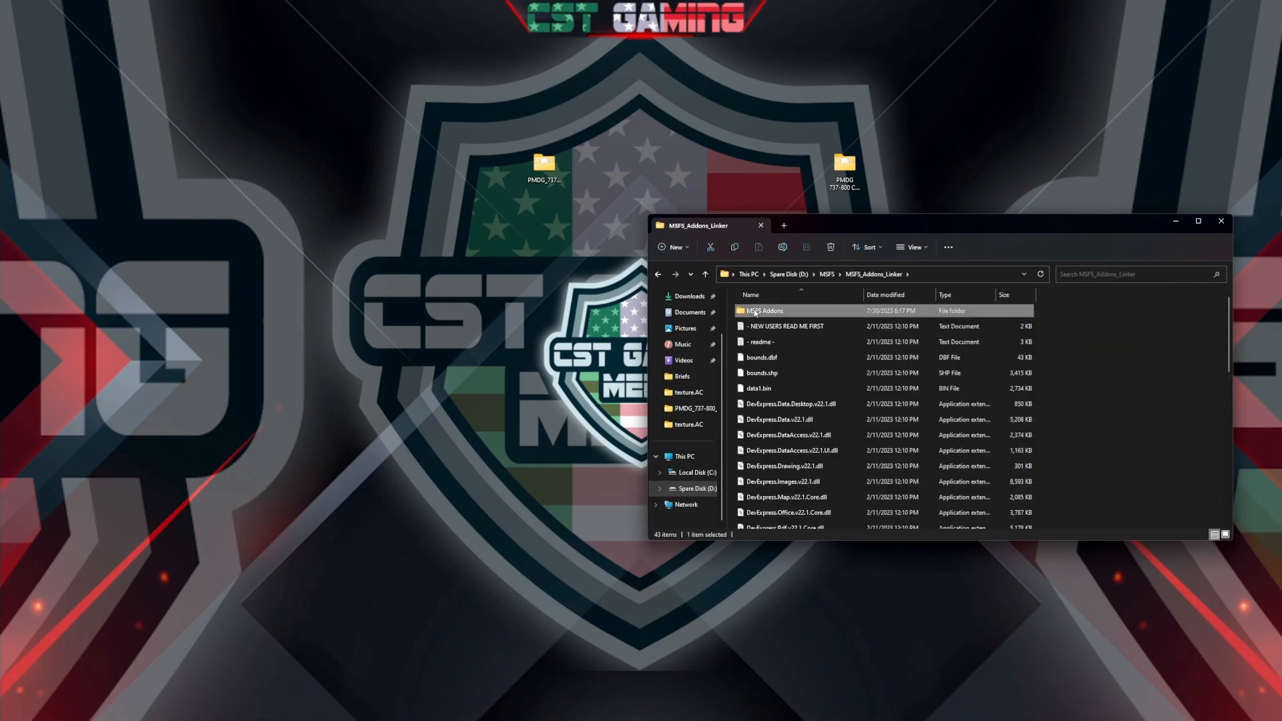
double_click(754, 313)
double_click(755, 314)
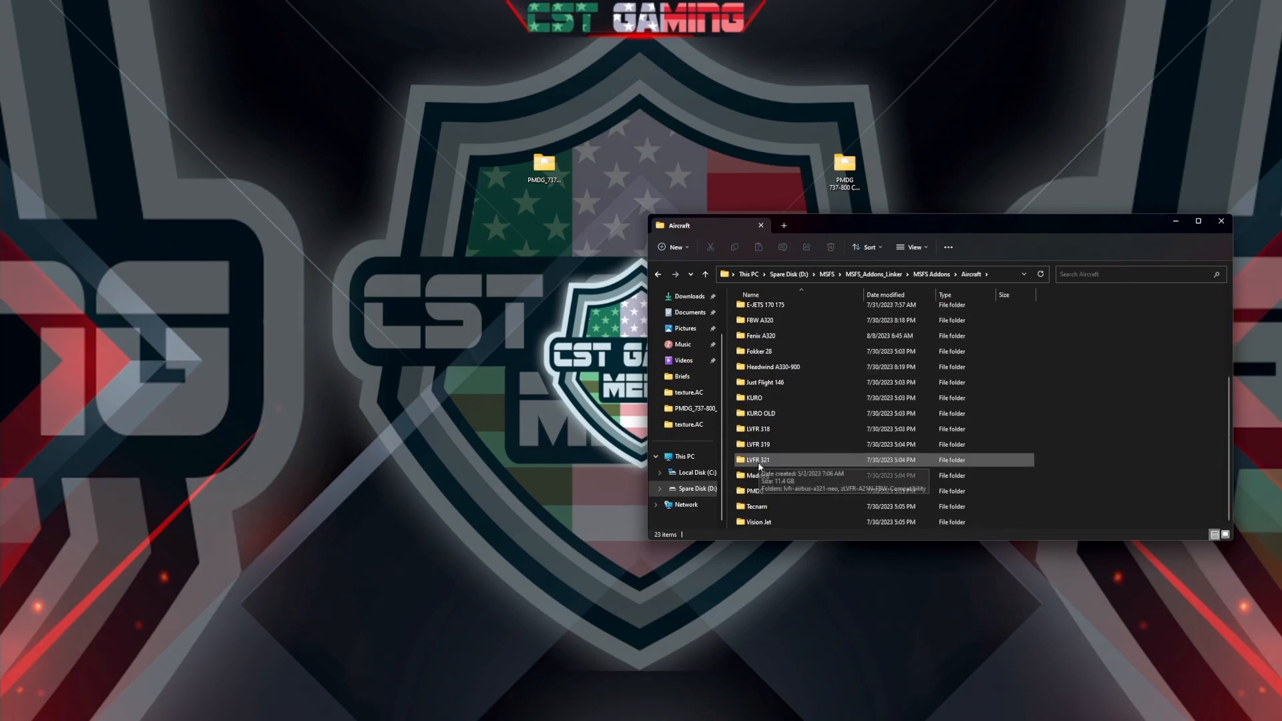
double_click(758, 494)
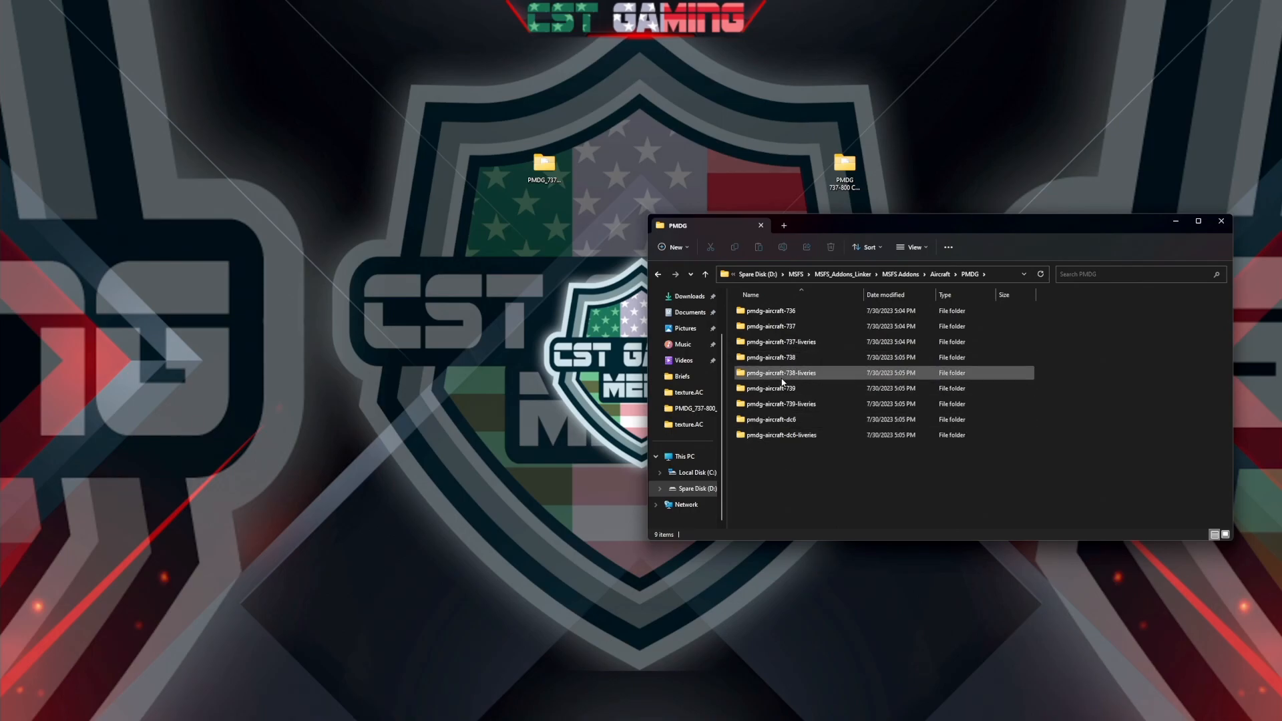
Open the Airplanes folder inside pmdg-aircraft-738-liveries, SimObjects, and move its window clear of the desktop livery folder
double_click(803, 378)
left_click(756, 314)
double_click(756, 315)
double_click(760, 312)
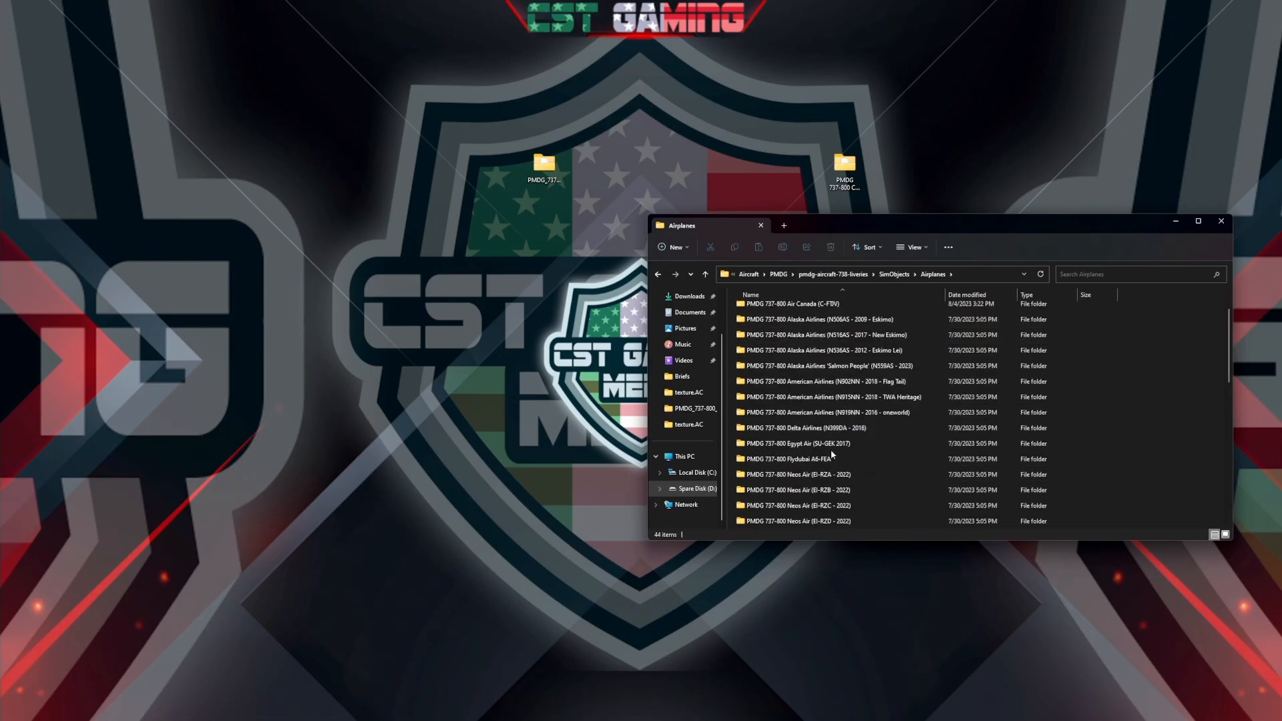
left_click_drag(911, 224, 480, 245)
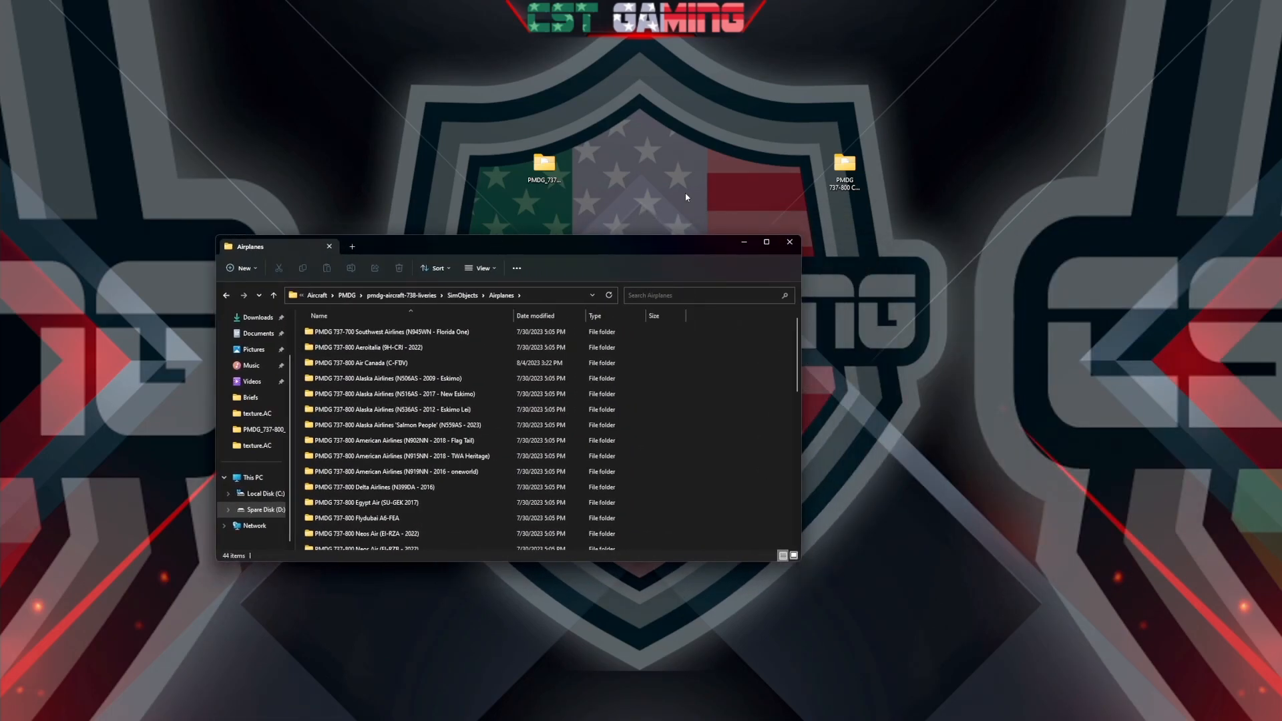
left_click(847, 171)
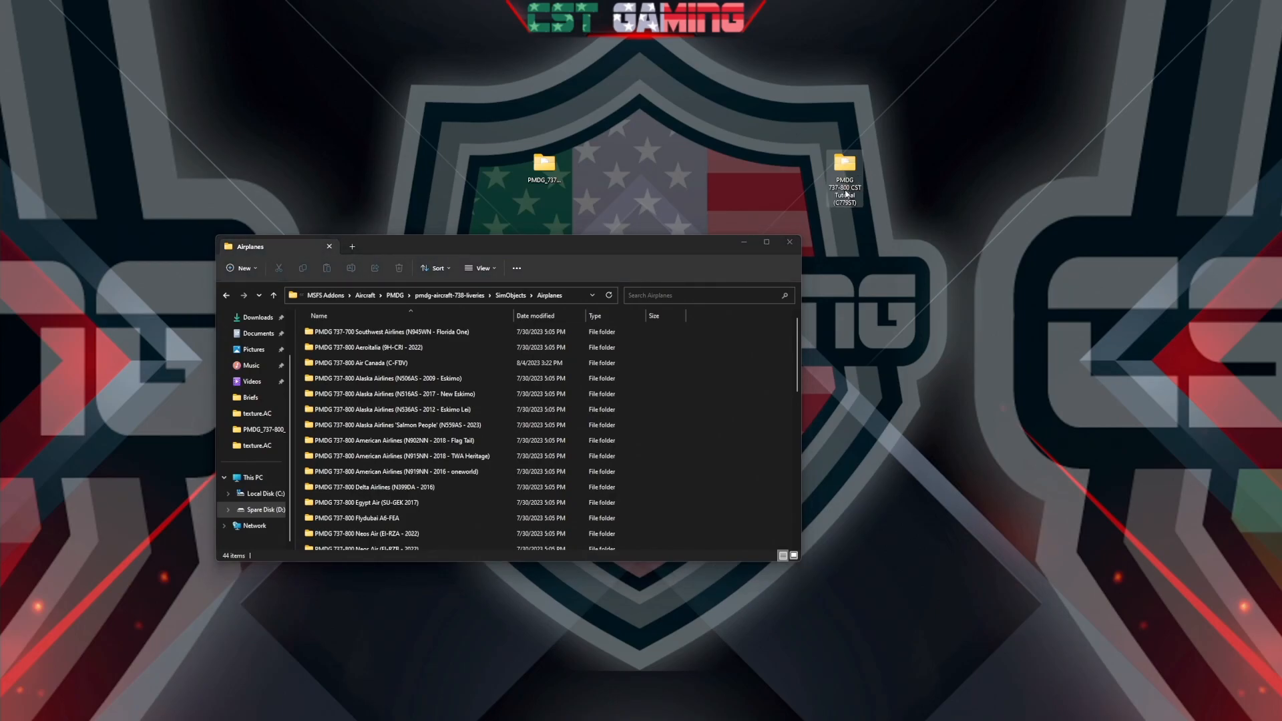
right_click(845, 170)
key("Escape")
Open texture.AC in the PMDG 737-800 CST Tutorial desktop folder and pick out the thumbnail and thumbnail_small images
double_click(844, 170)
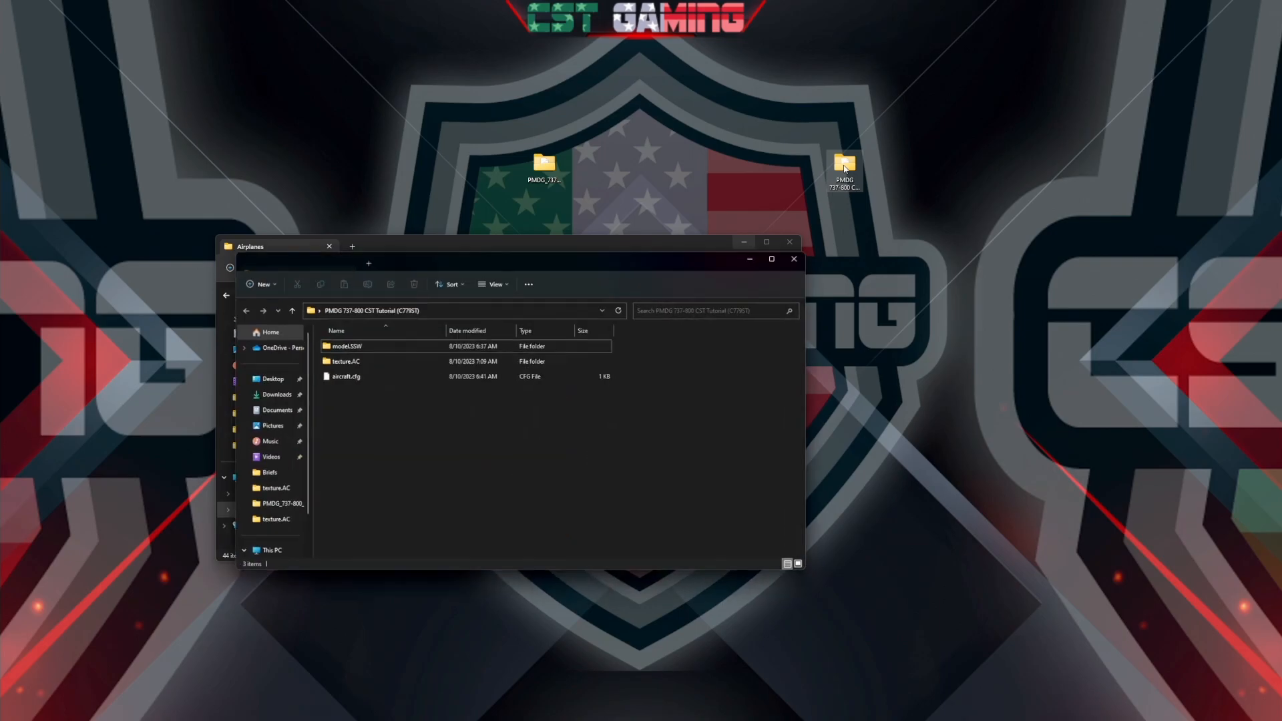
double_click(332, 361)
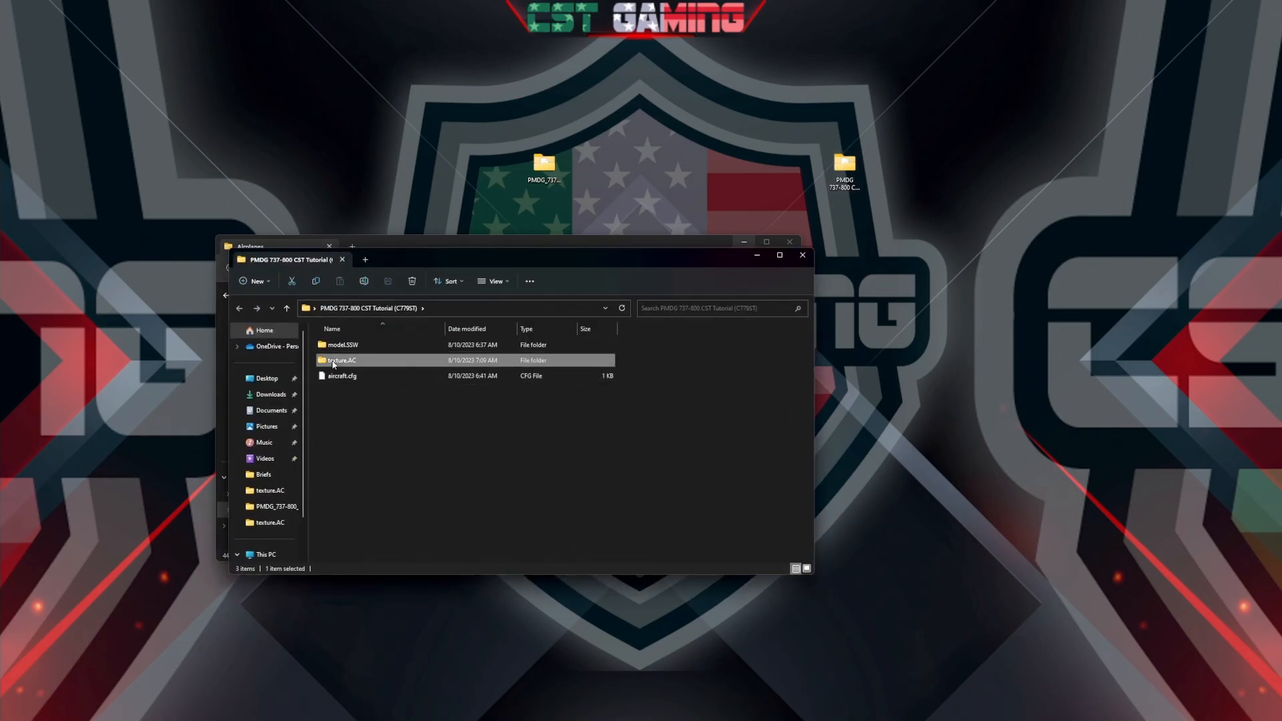
scroll(353, 520, "down", 6)
left_click(353, 541)
left_click(354, 557, "ctrl")
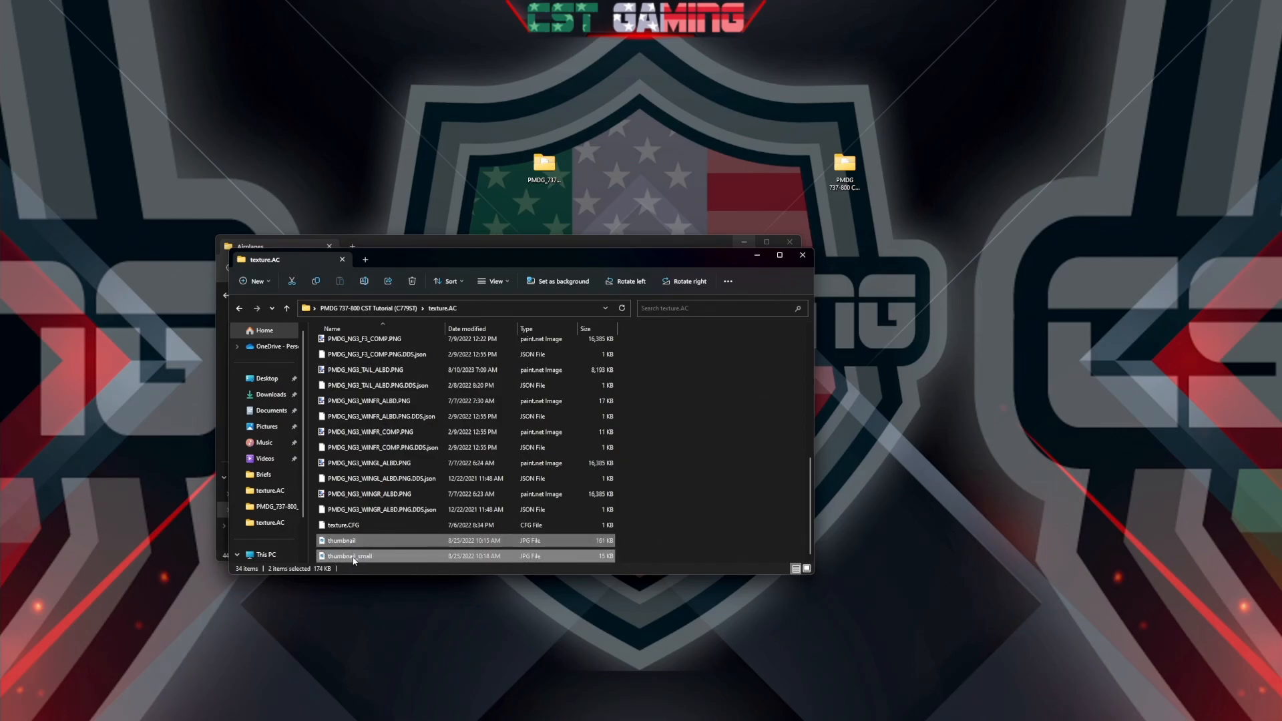
right_click(354, 560)
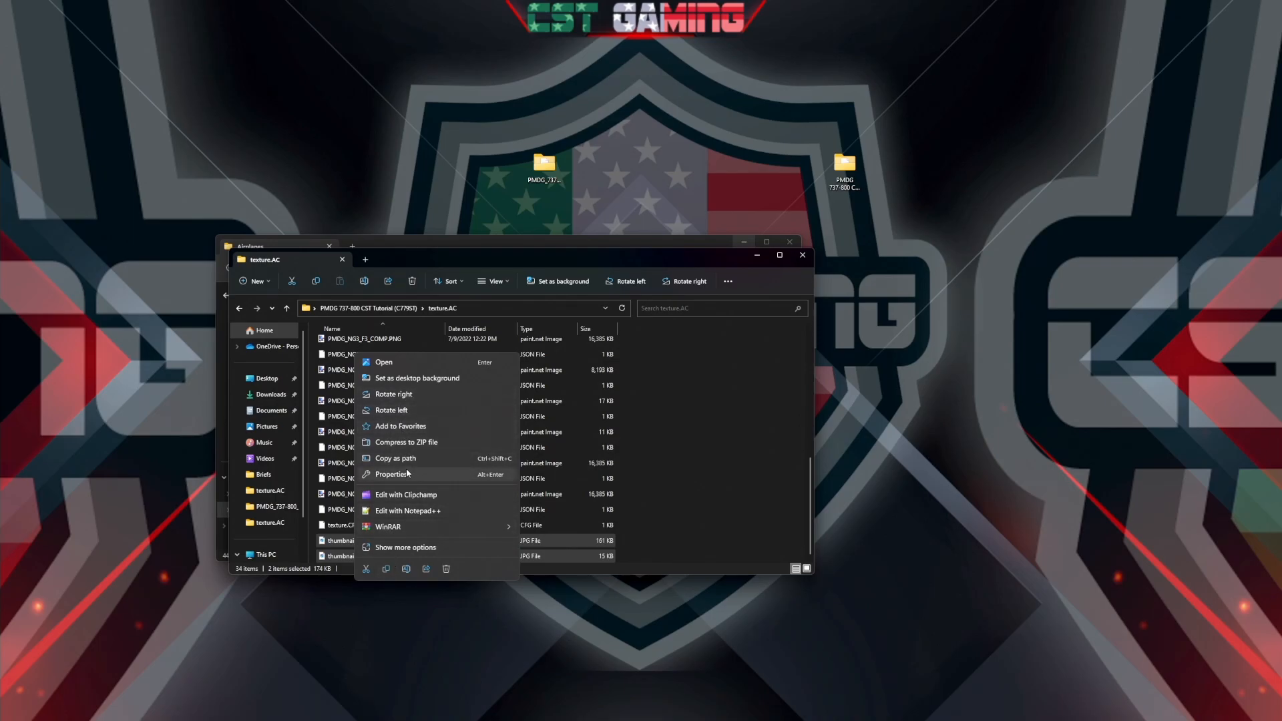
left_click(701, 511)
Open the thumbnail image from texture.AC in paint.net, using that app just once
right_click(341, 543)
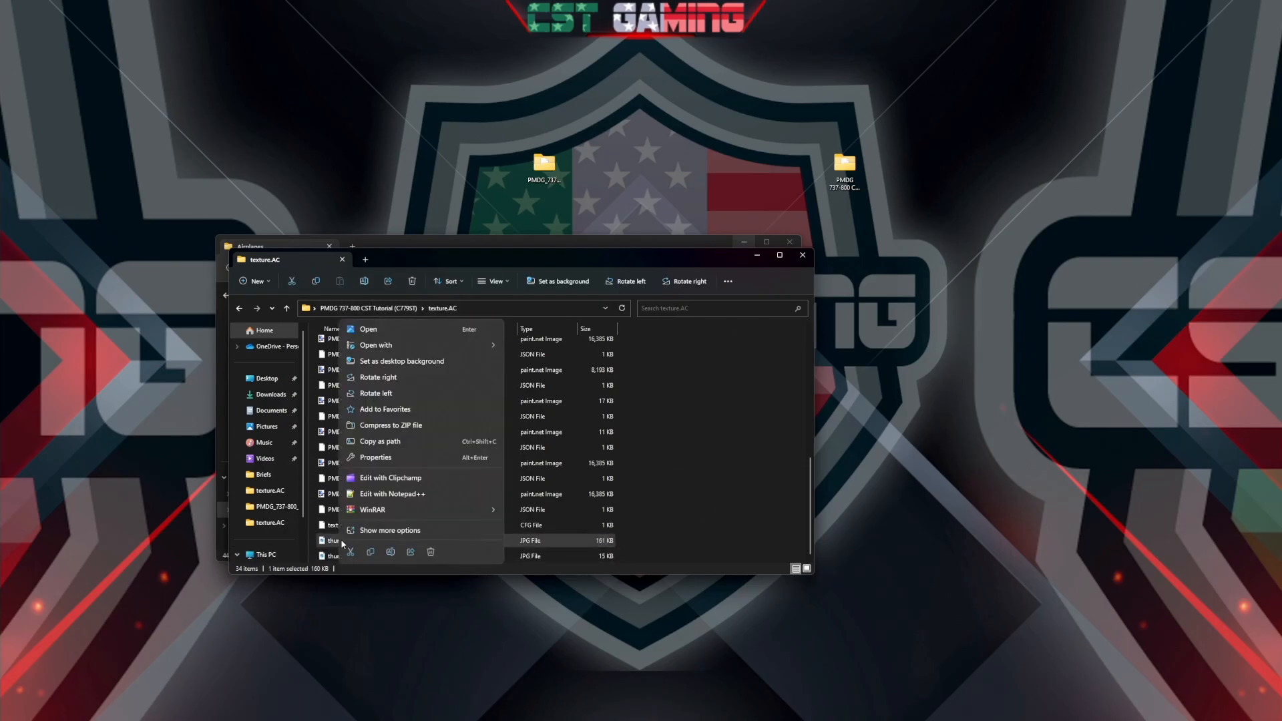
mouse_move(467, 345)
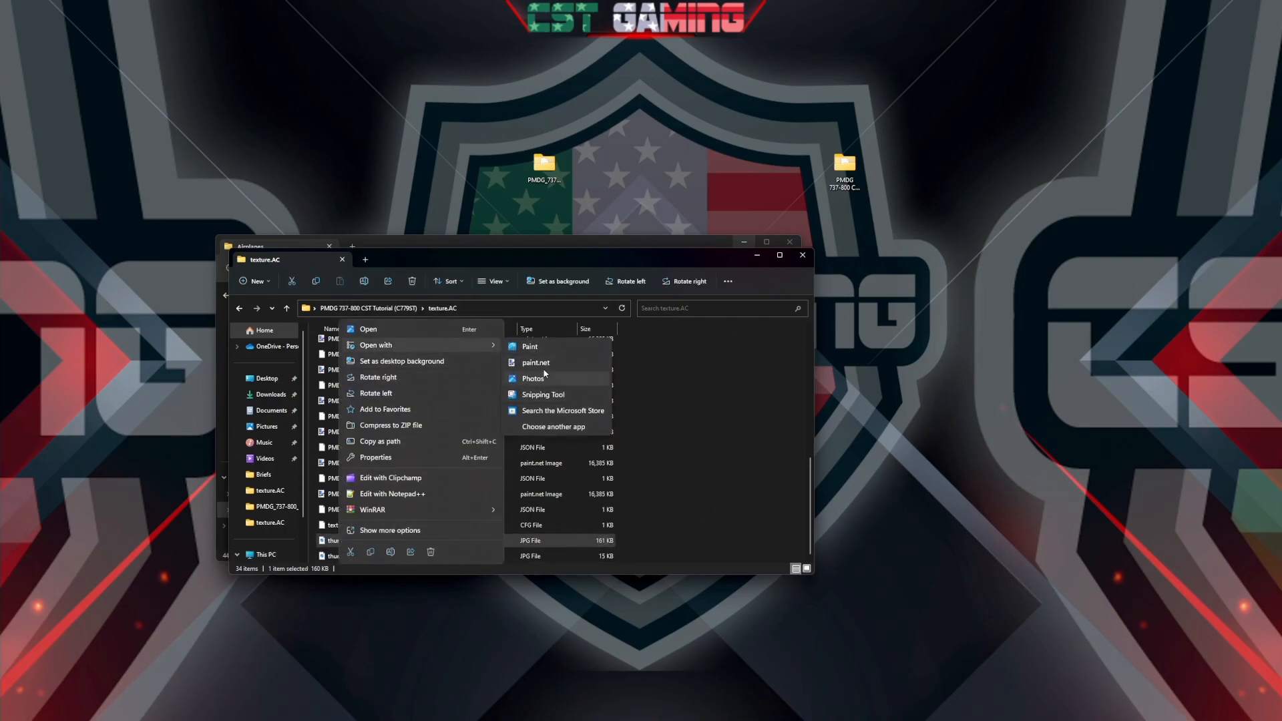
left_click(553, 427)
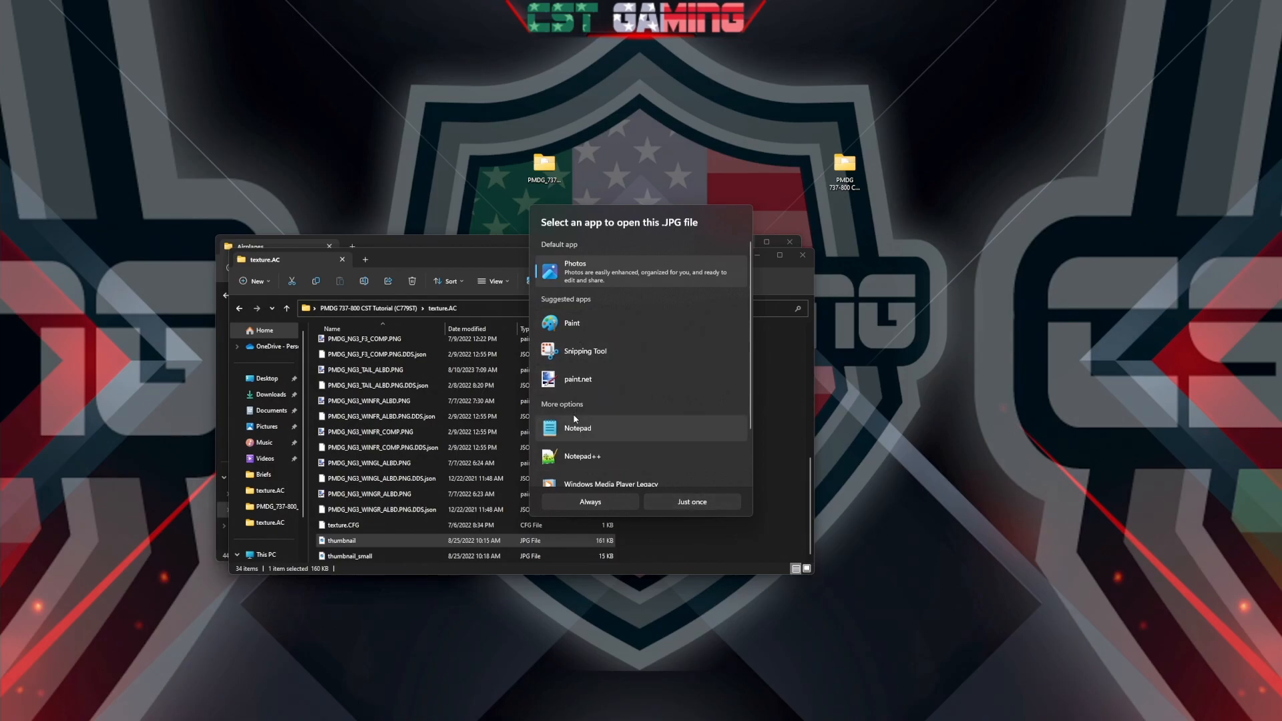
scroll(578, 414, "down", 1)
scroll(578, 401, "up", 1)
left_click(578, 380)
left_click(689, 506)
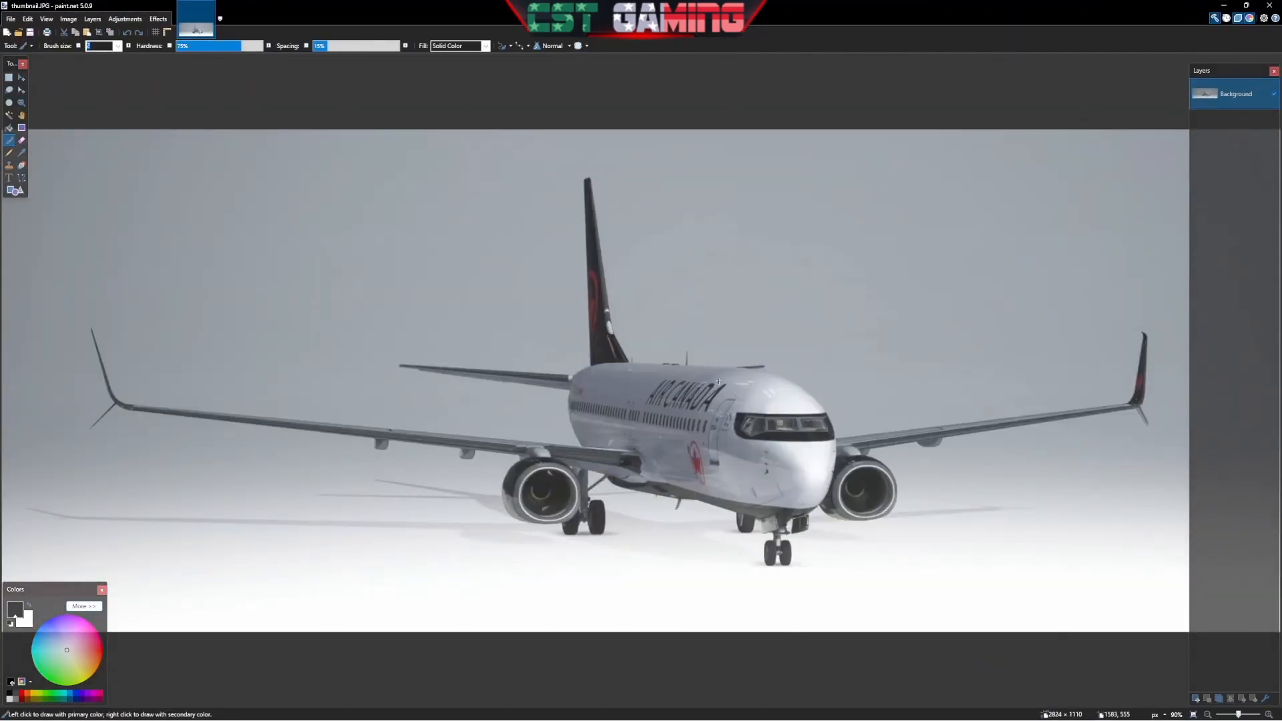
Add the black text TUTORIAL at size 192 in Calibri across the wing on the left of the thumbnail aircraft
scroll(642, 376, "down", 5)
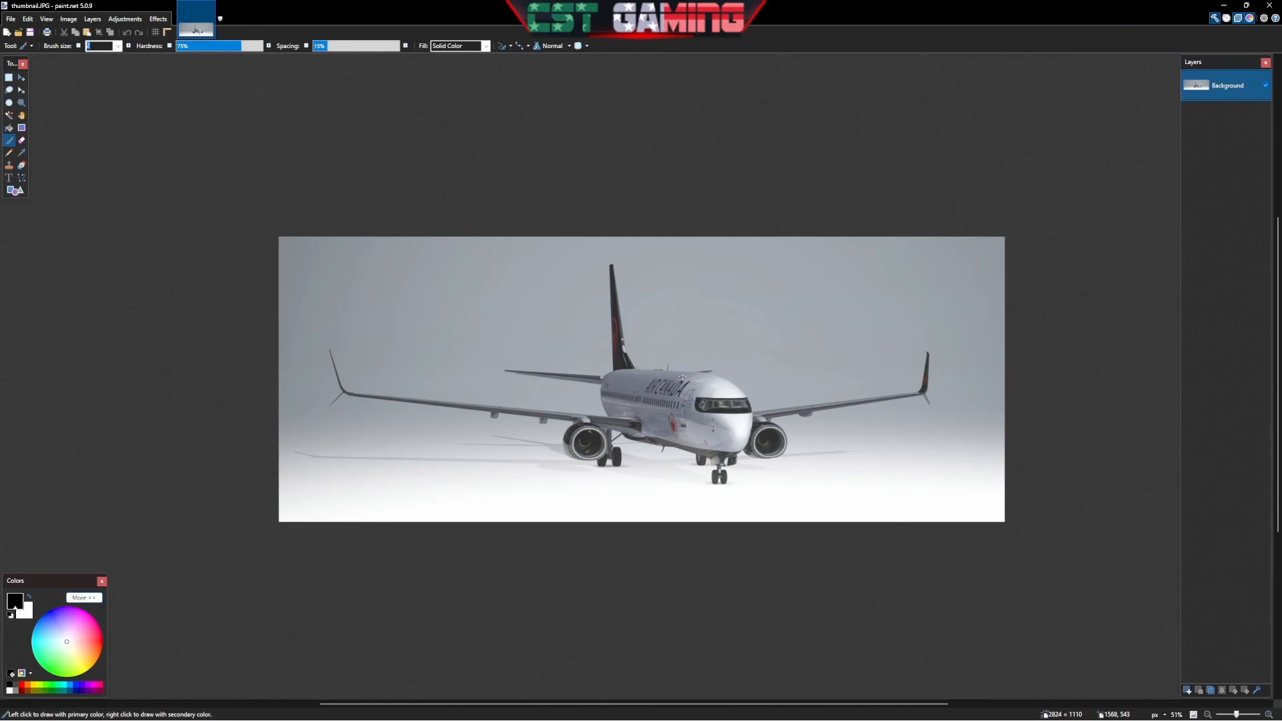
left_click(9, 178)
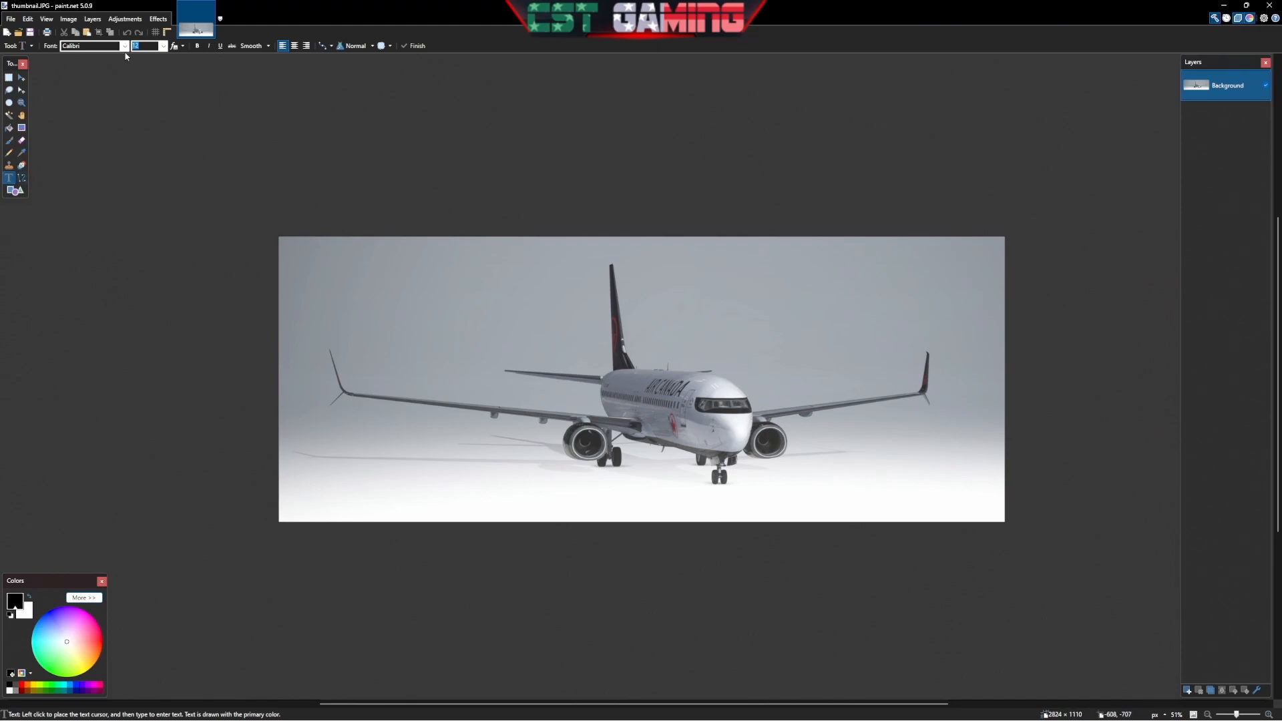
left_click(164, 50)
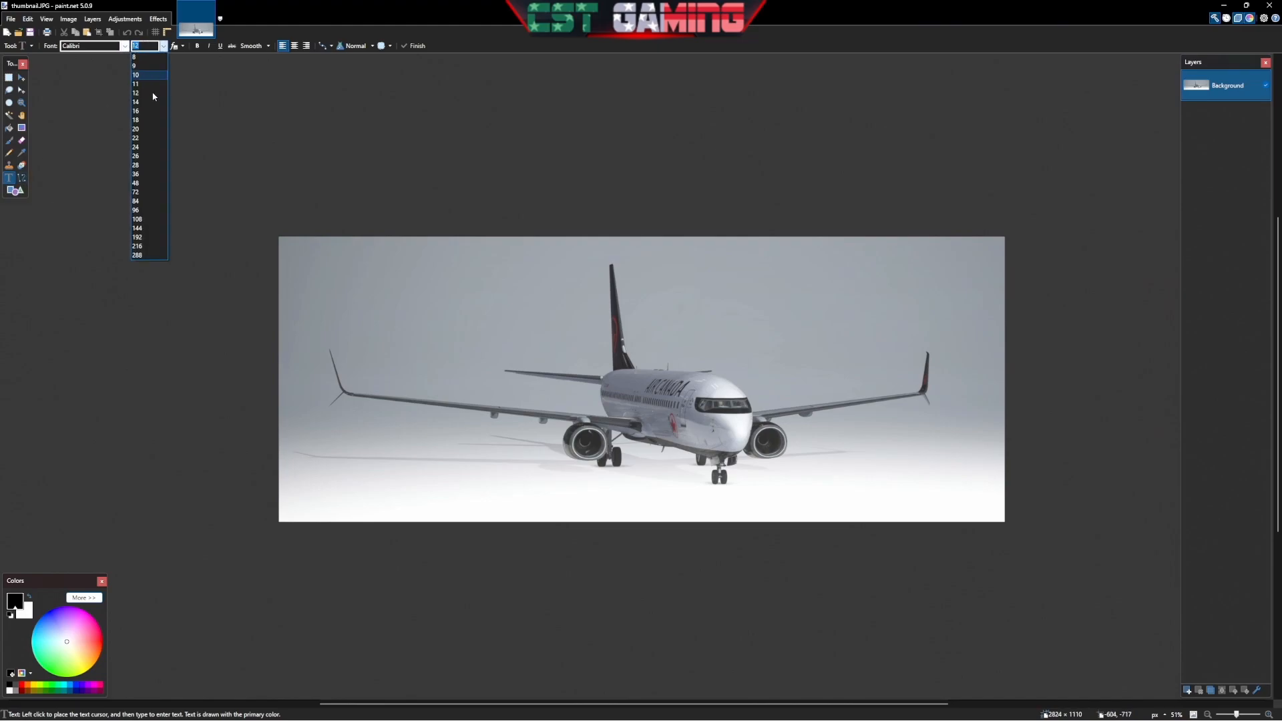
left_click(142, 239)
left_click(337, 378)
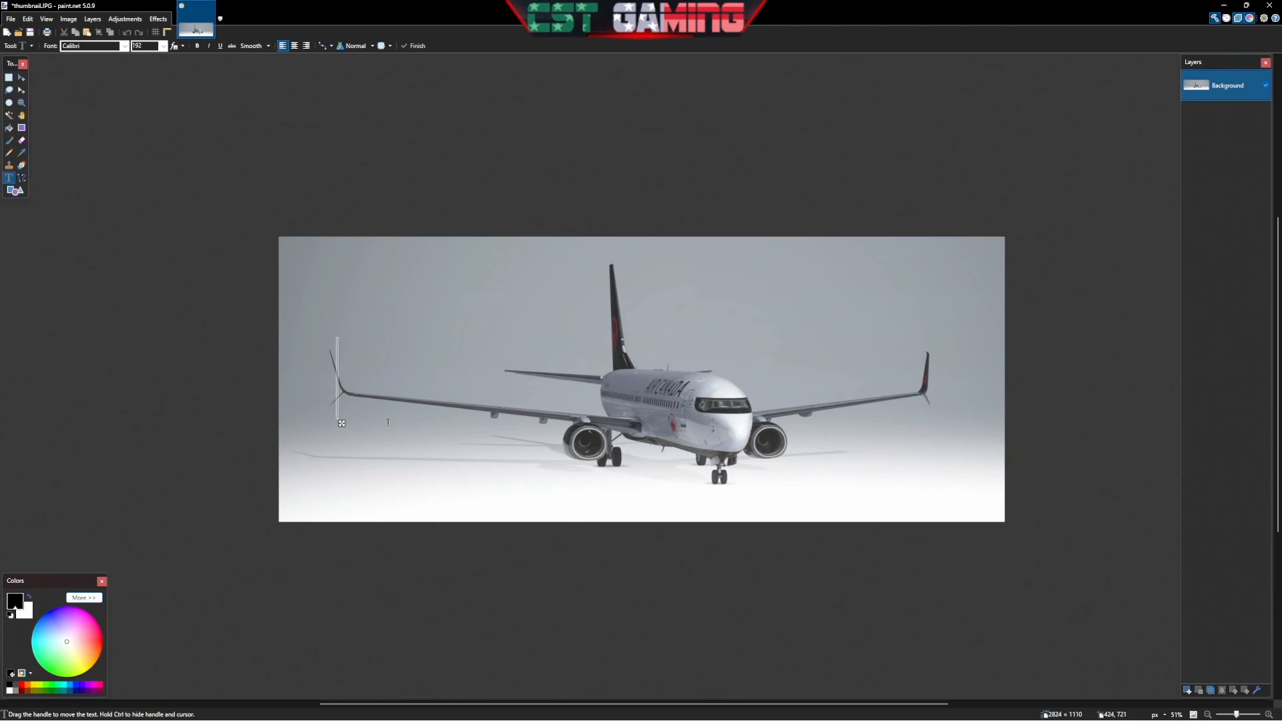
type("TUTO")
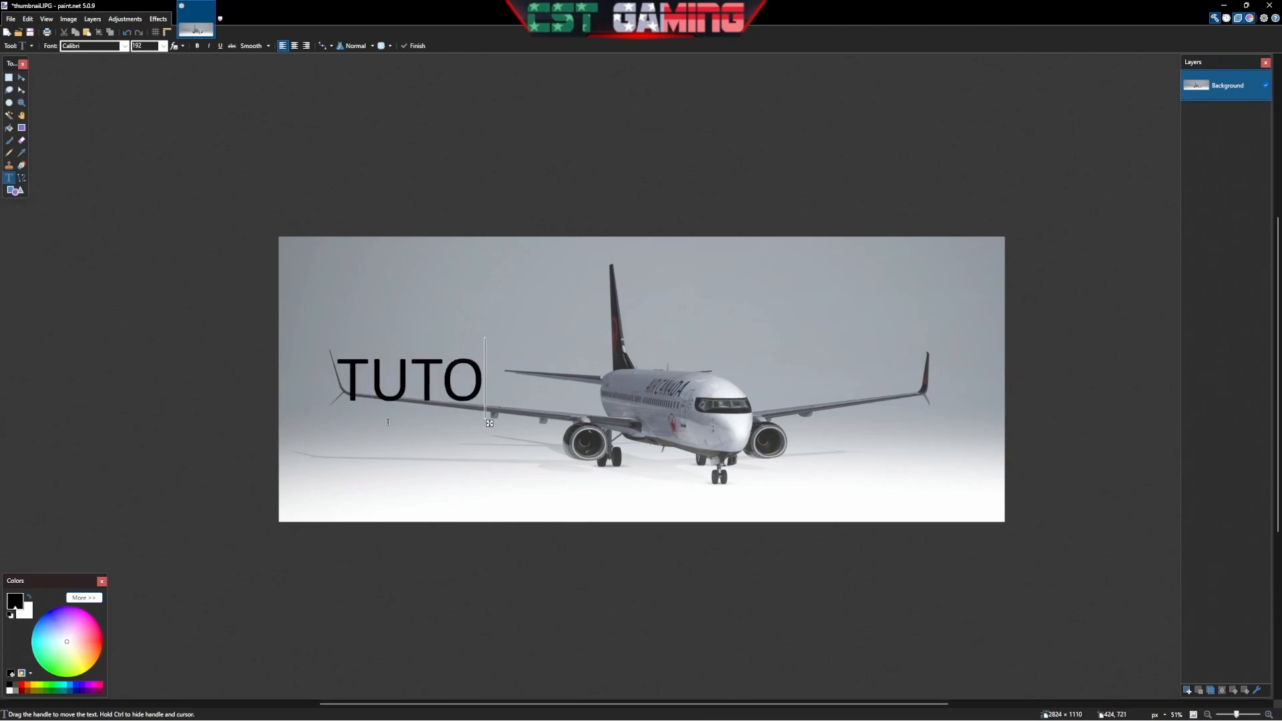
type("RIAL")
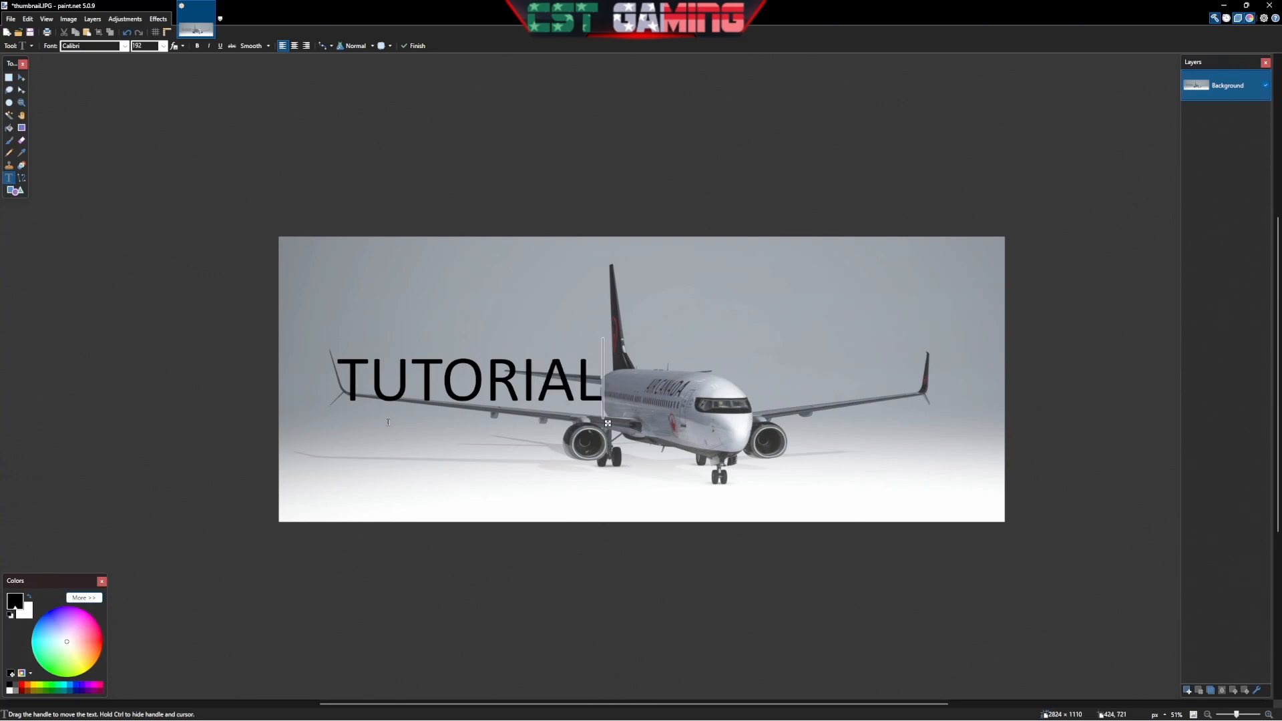
Extend the wing text to TUTORIAL CST and move it above the aircraft, across the tail fin
type(" CST")
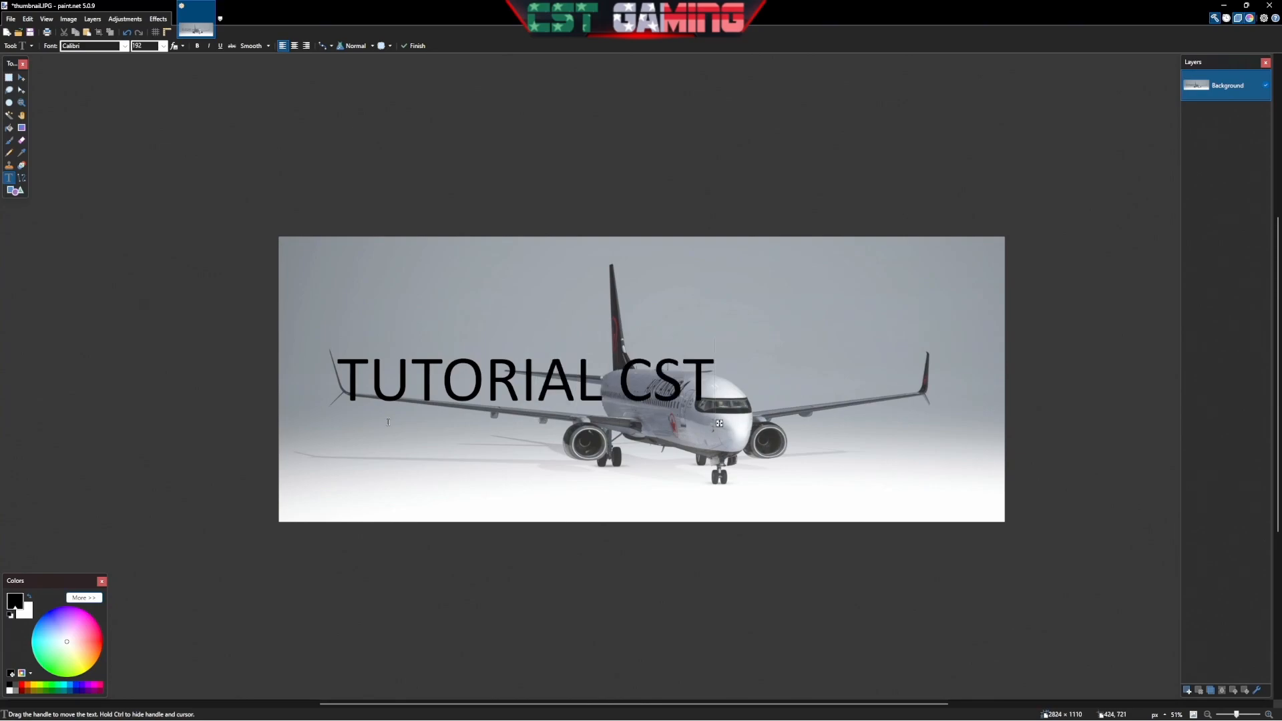
left_click_drag(719, 423, 842, 426)
left_click_drag(823, 337, 818, 333)
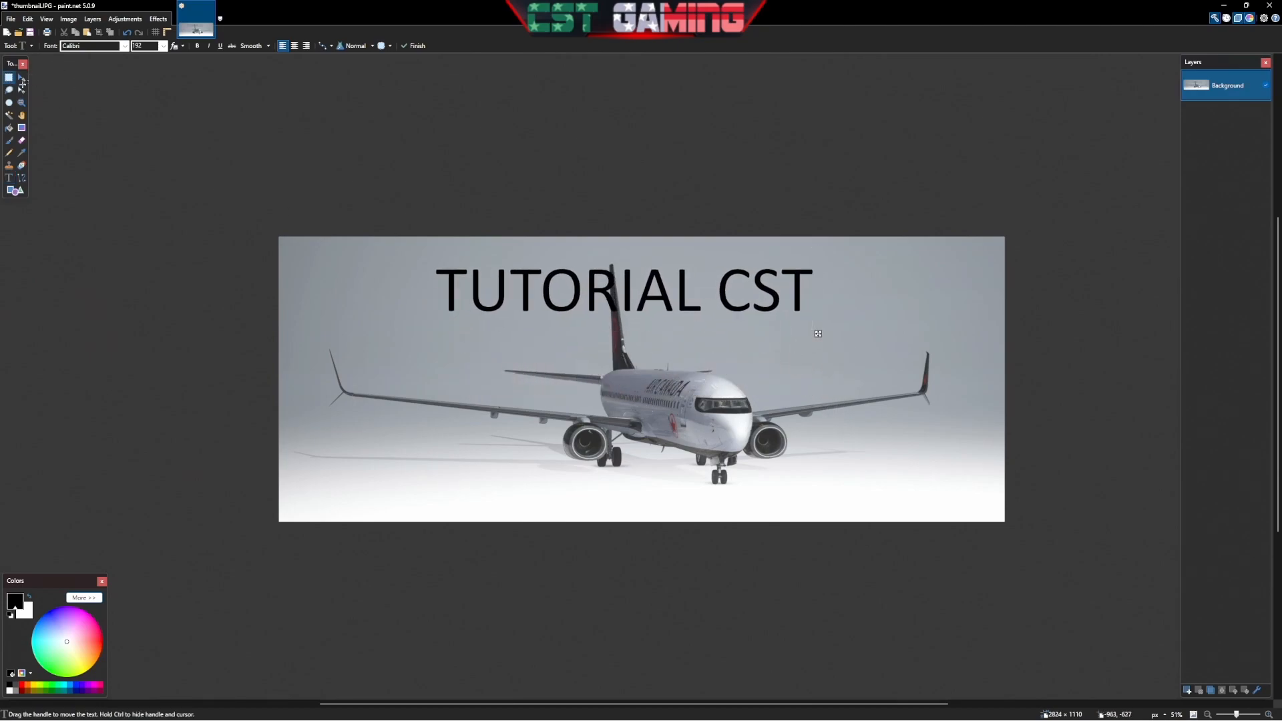
Try to select and enlarge the TUTORIAL CST text on the Background layer, and undo back to the plain aircraft image
left_click(9, 77)
left_click_drag(413, 244, 829, 331)
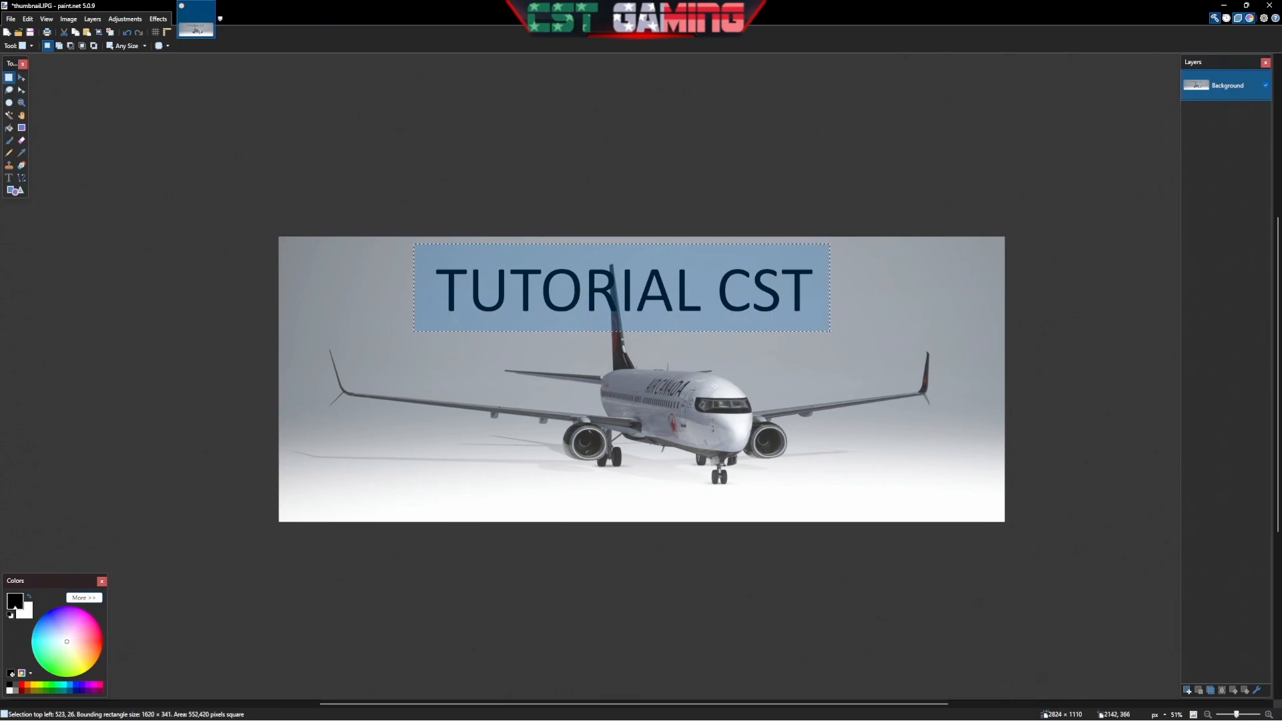
left_click(21, 77)
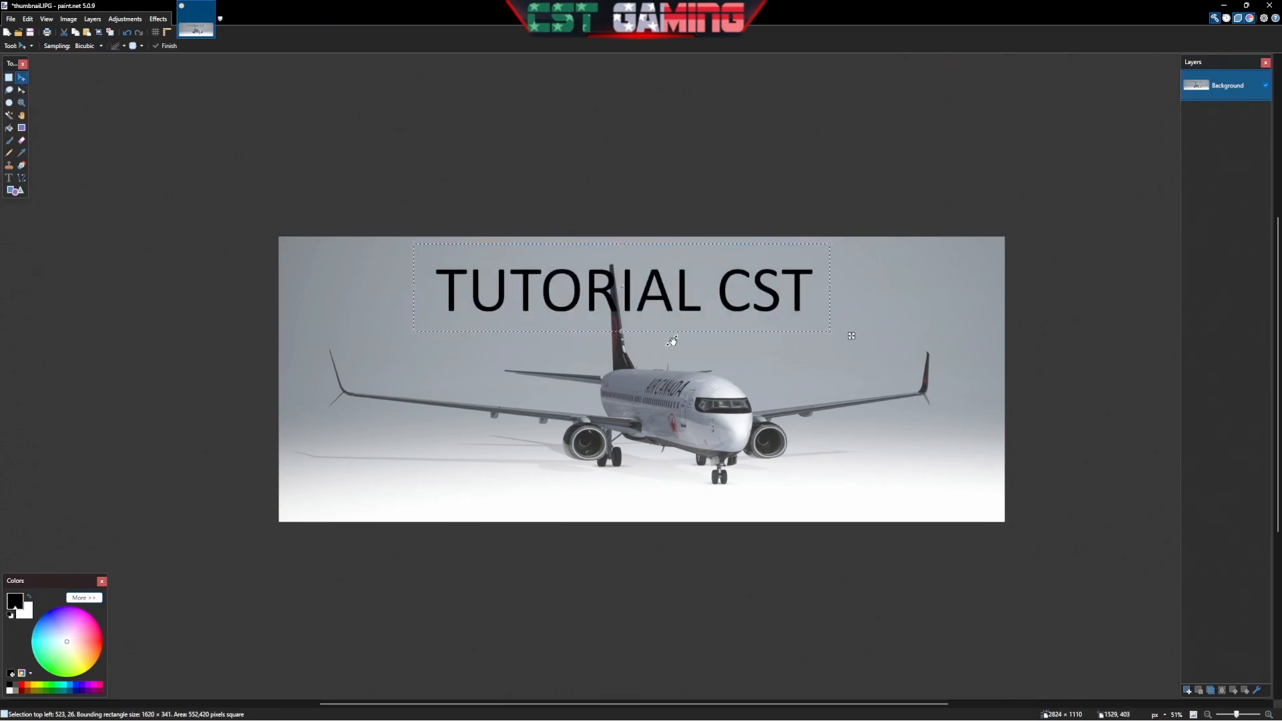
left_click_drag(672, 333, 670, 404)
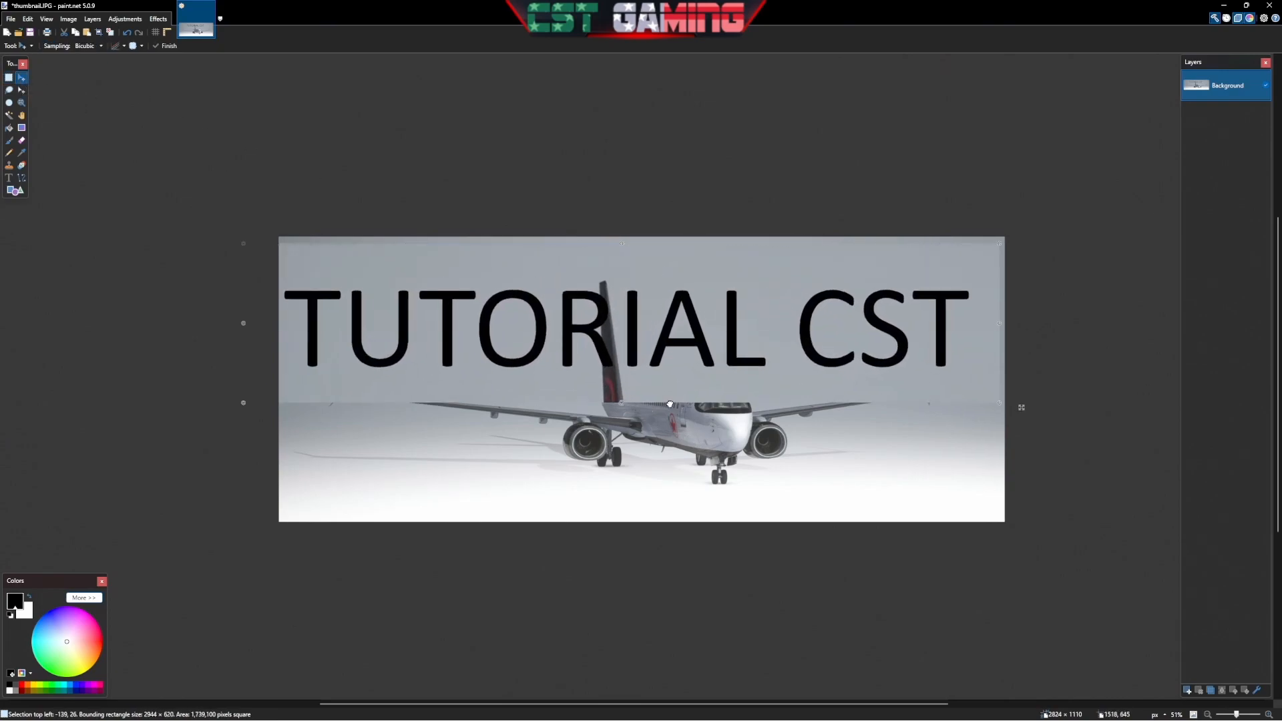
key("ctrl+z")
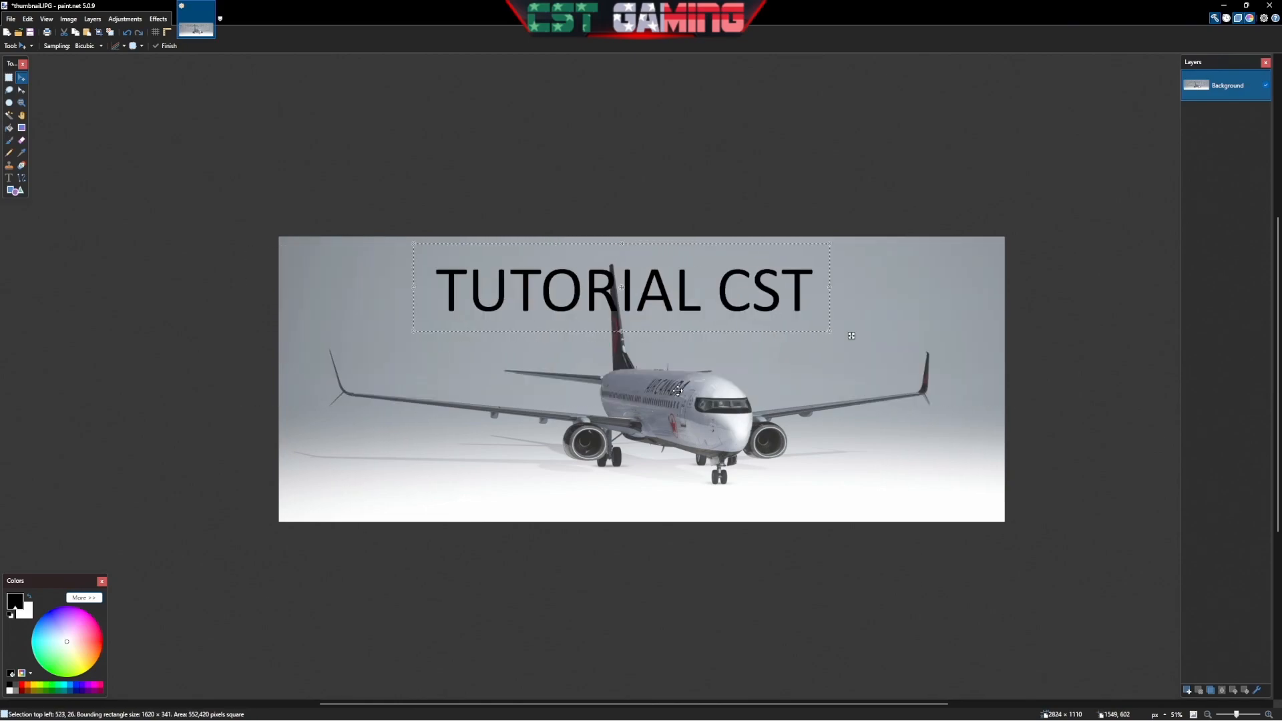
mouse_move(722, 295)
left_mouse_down()
mouse_move(607, 295)
mouse_move(700, 294)
left_mouse_up()
key("ctrl+z")
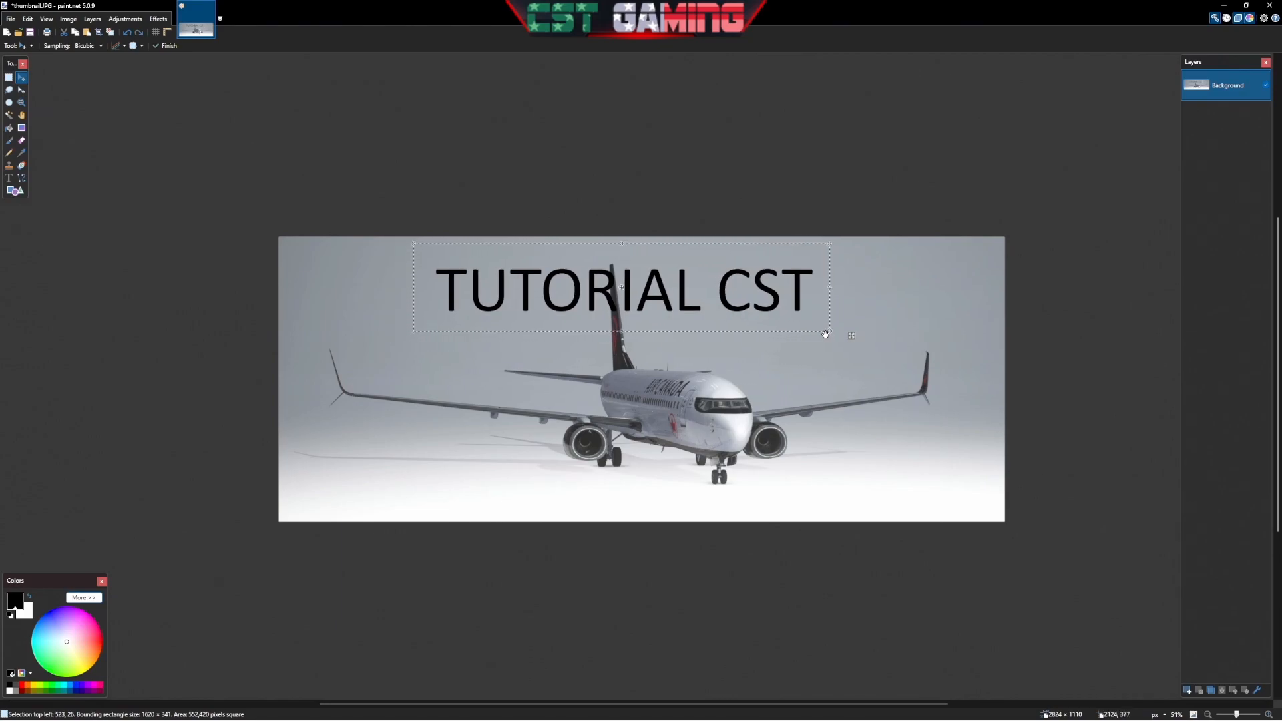
key("ctrl+z")
key("ctrl+z")
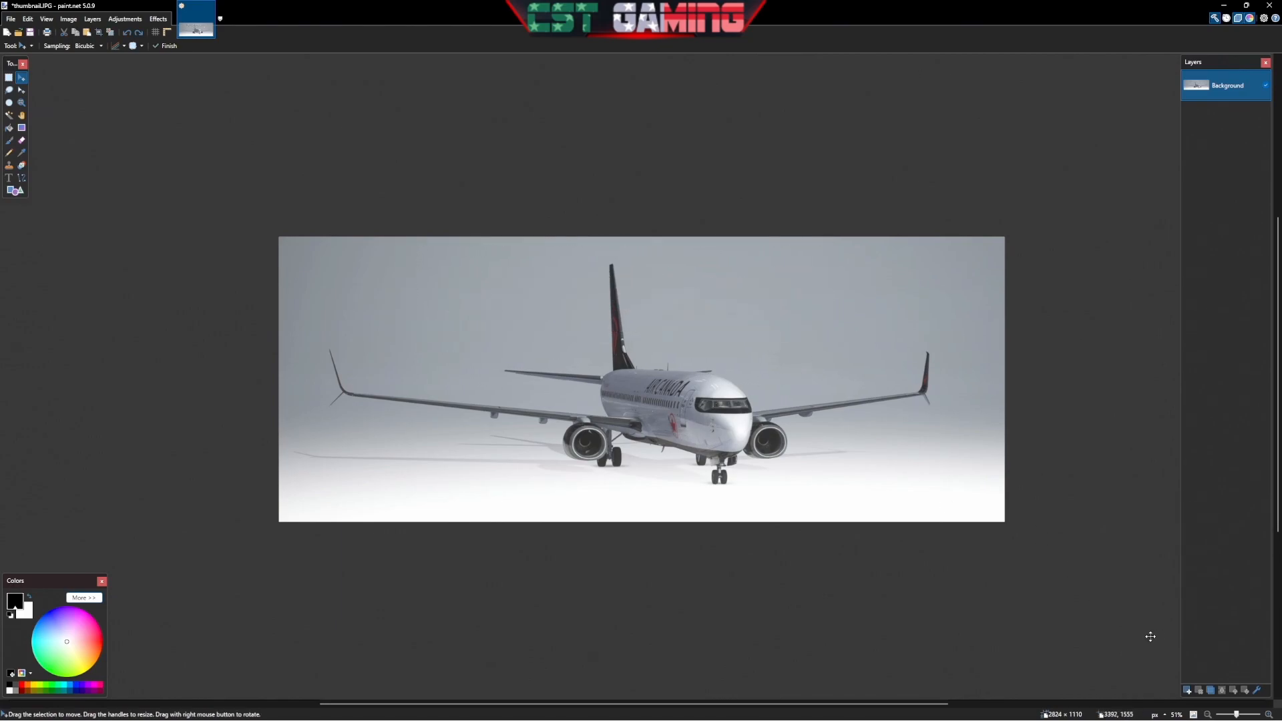
Add a new layer above Background and place the text TUROTIAL on it in bold Calibri, size 192
left_click(1188, 691)
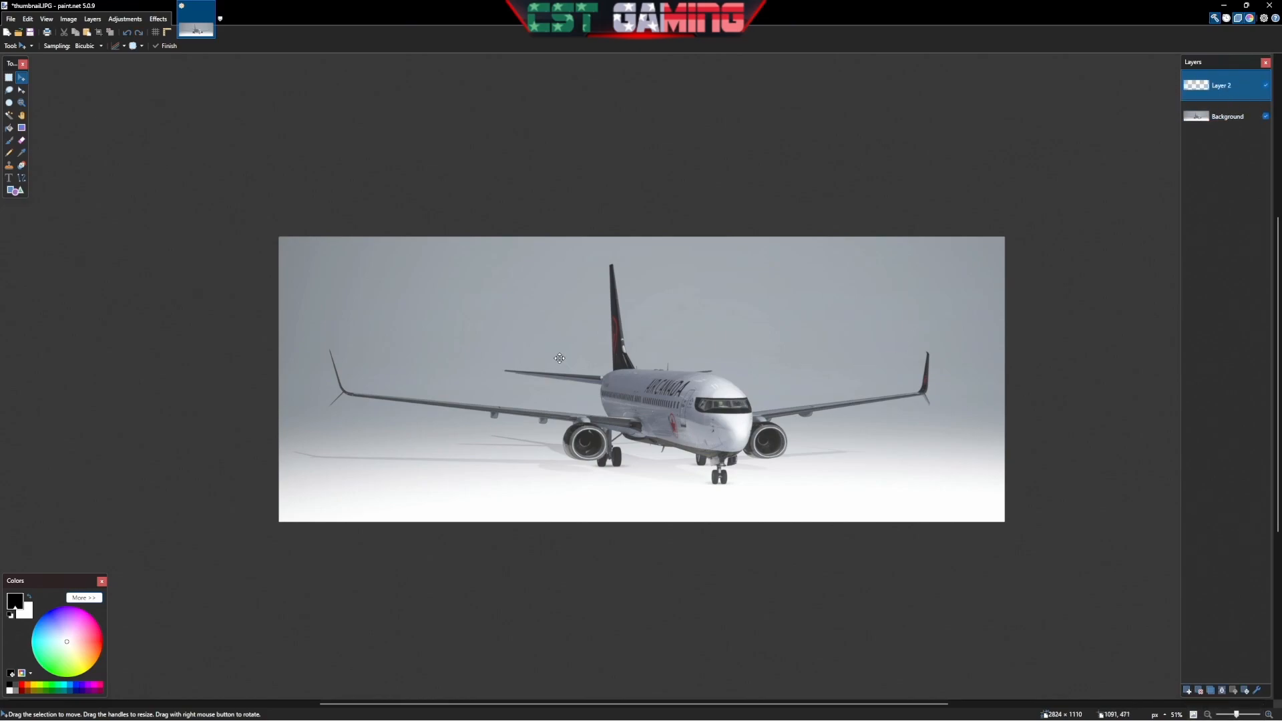
left_click(10, 179)
left_click(349, 358)
type("TU")
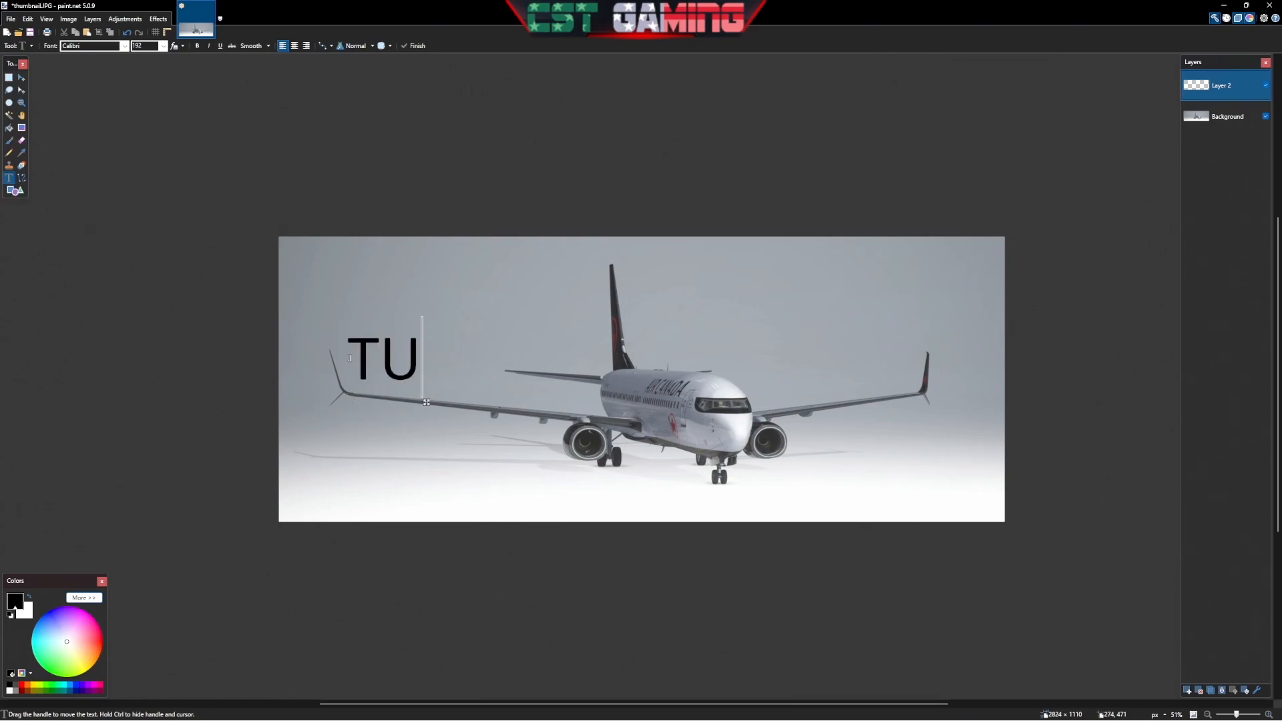
type("ROTIAL")
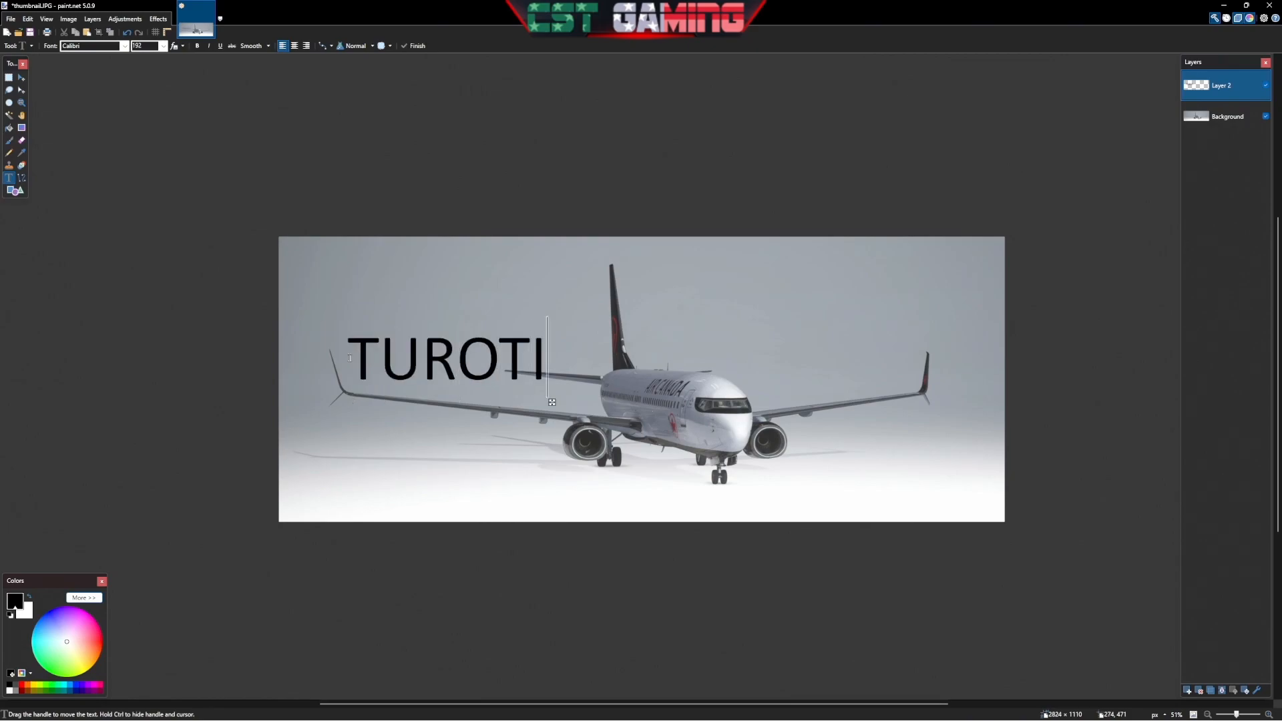
left_click(197, 45)
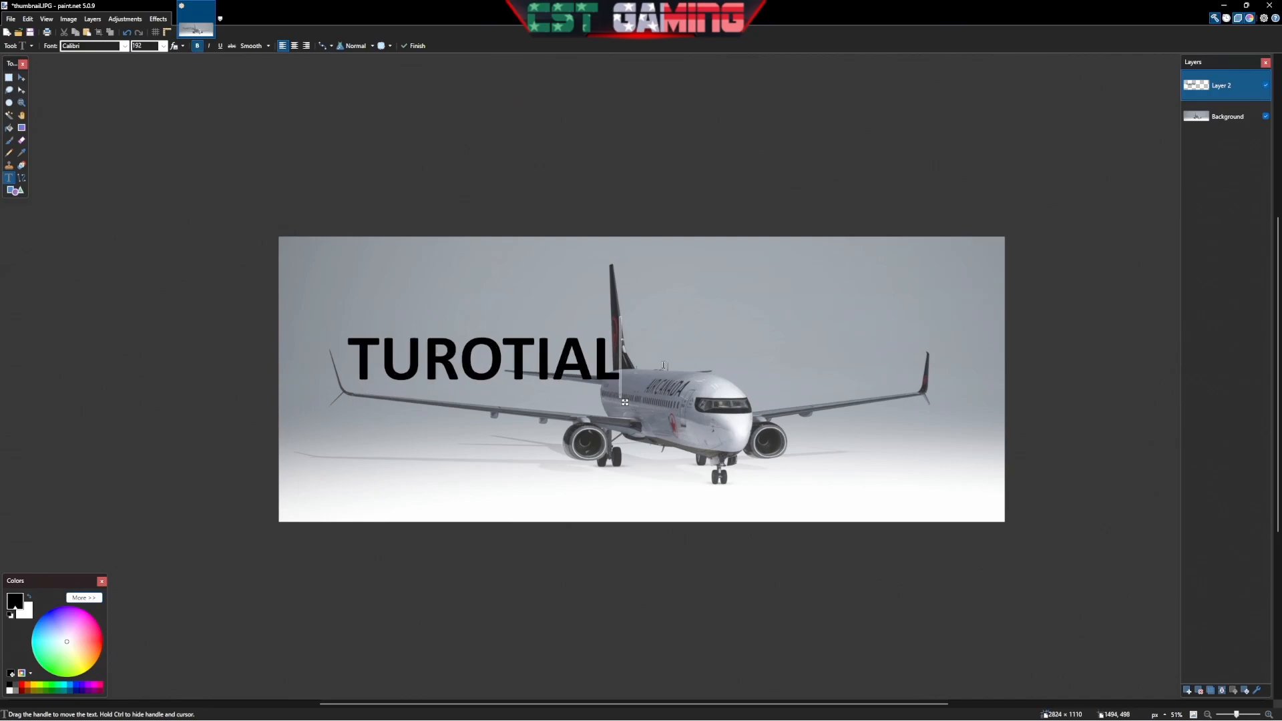
Try enlarging the TUROTIAL text across the full width of the image, and delete the misspelled text
left_click(10, 79)
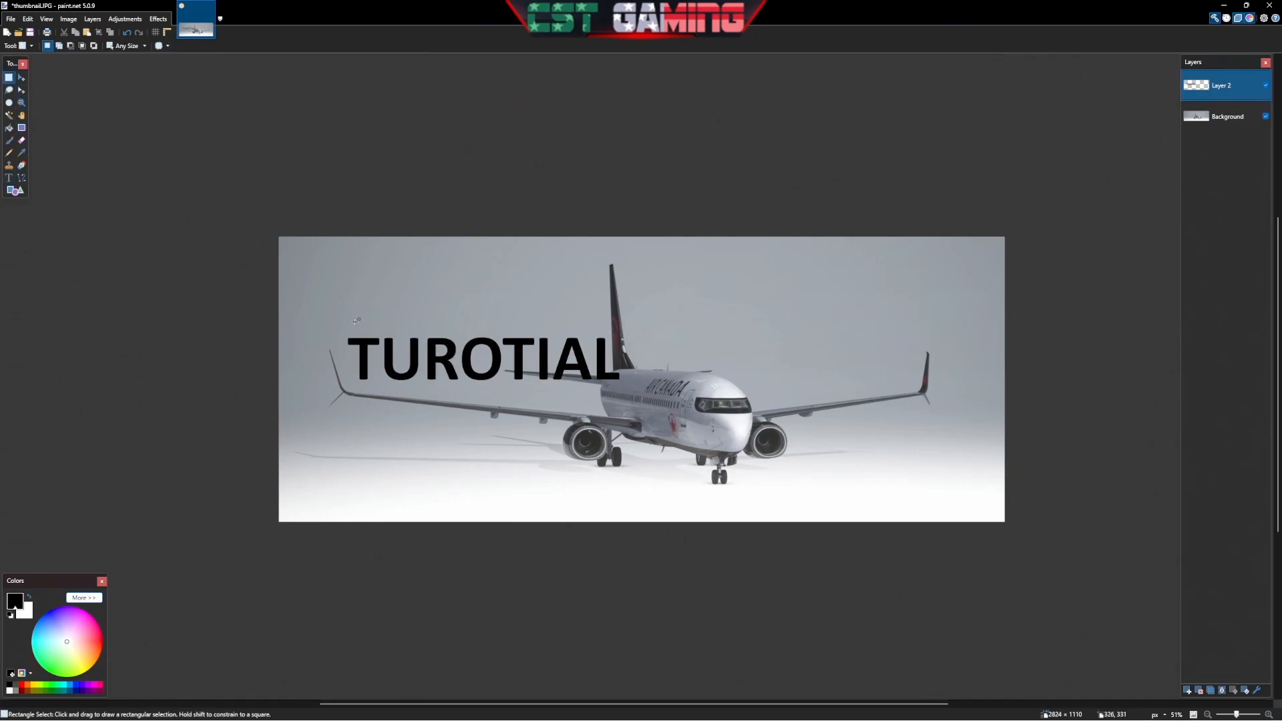
left_click_drag(341, 326, 630, 394)
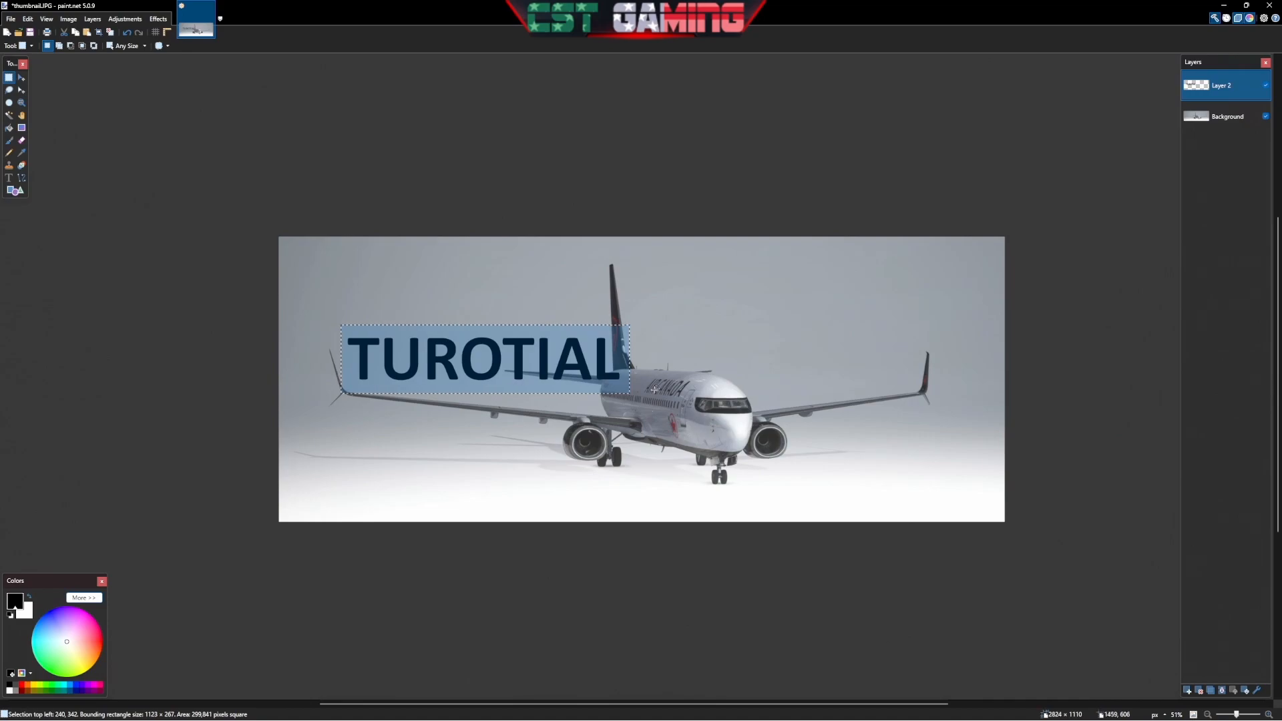
left_click(22, 78)
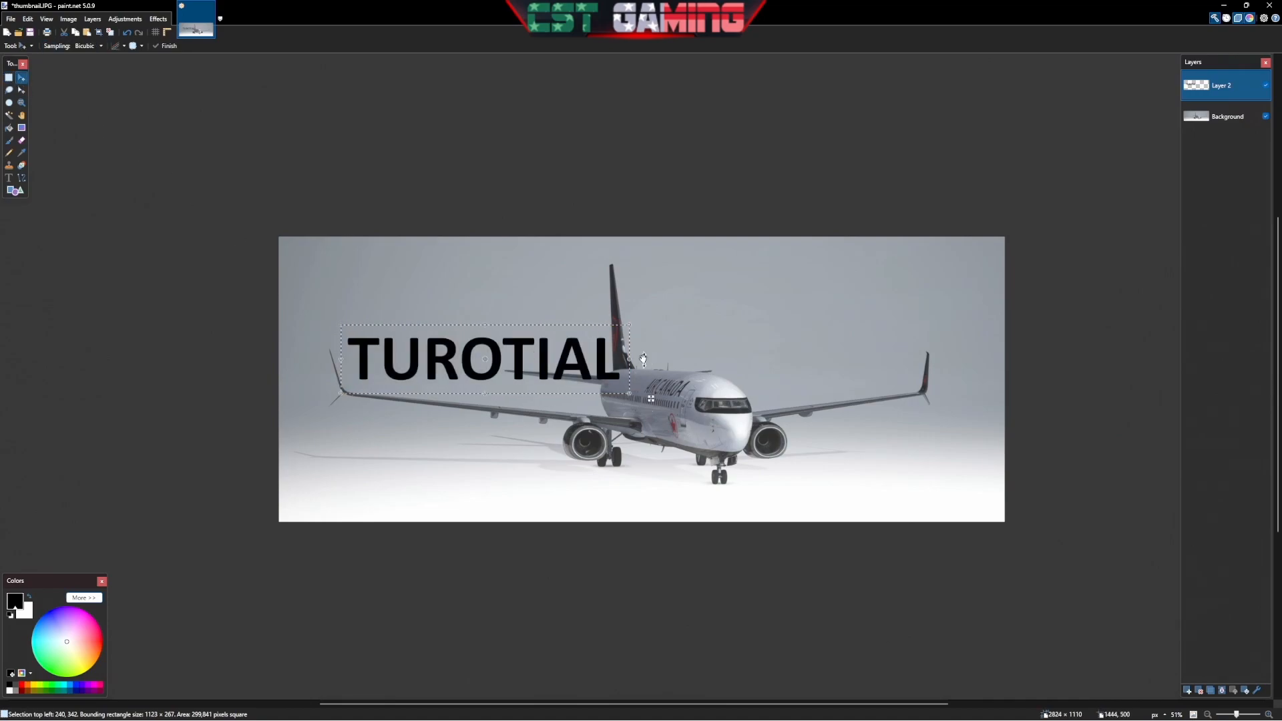
left_click_drag(629, 325, 962, 246)
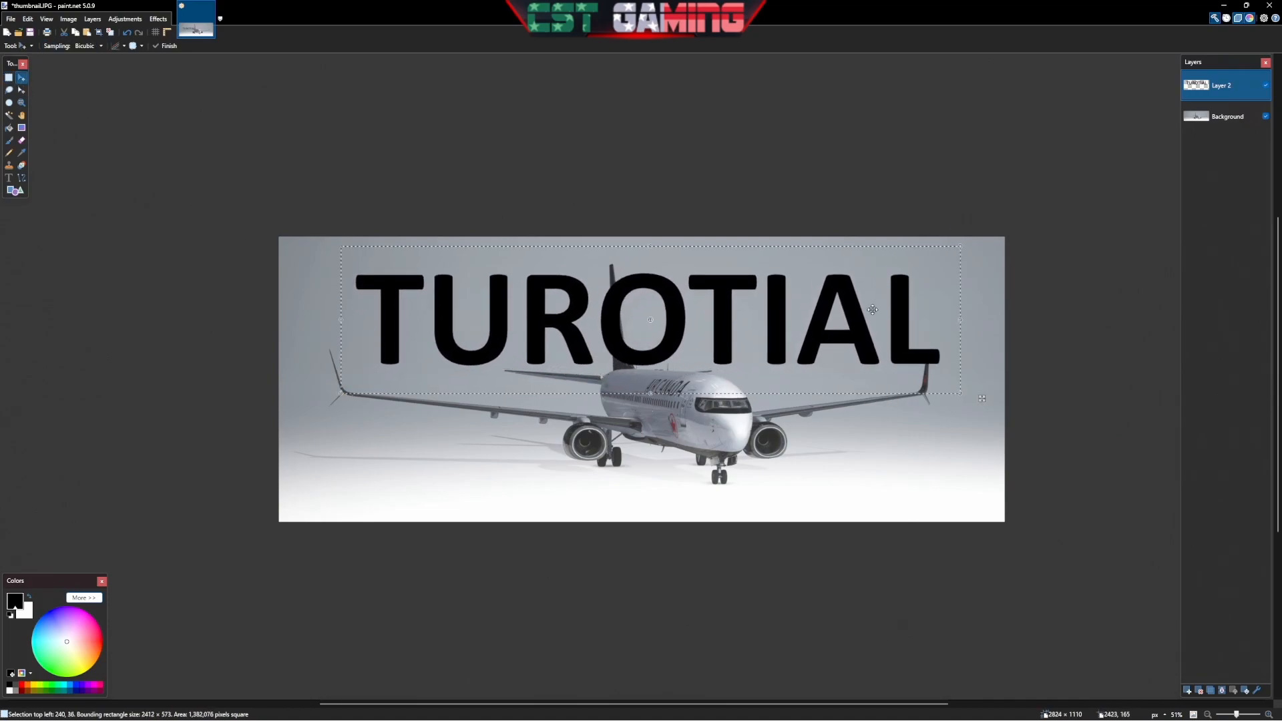
left_click_drag(707, 394, 767, 395)
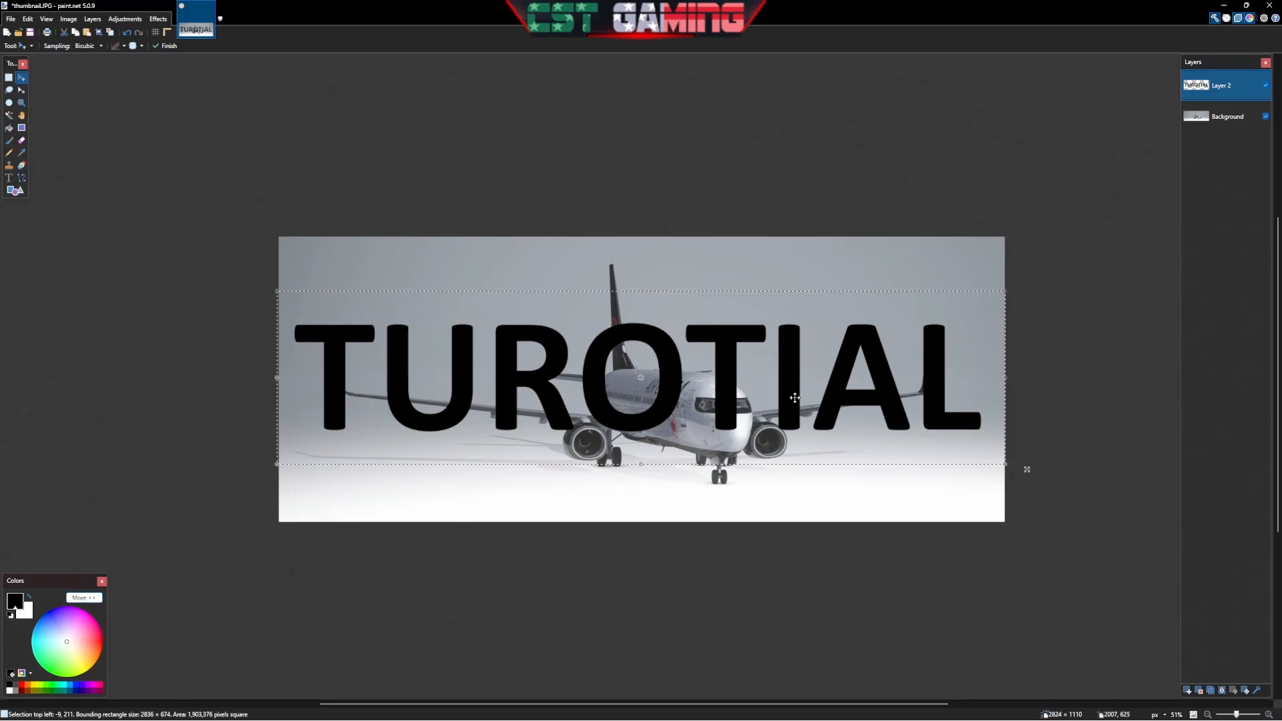
key("Delete")
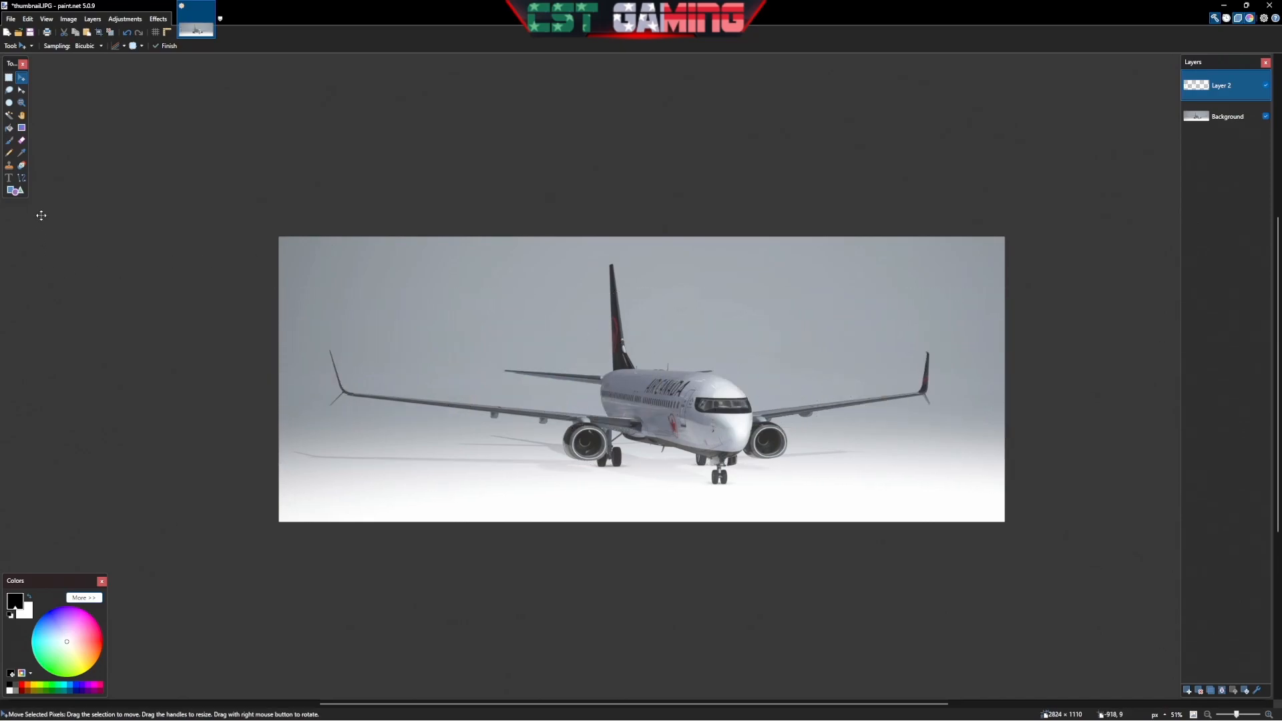
Add the bold black text TUTORIAL on Layer 2 over the aircraft's wing and tail
left_click(11, 178)
left_click(391, 366)
type("T")
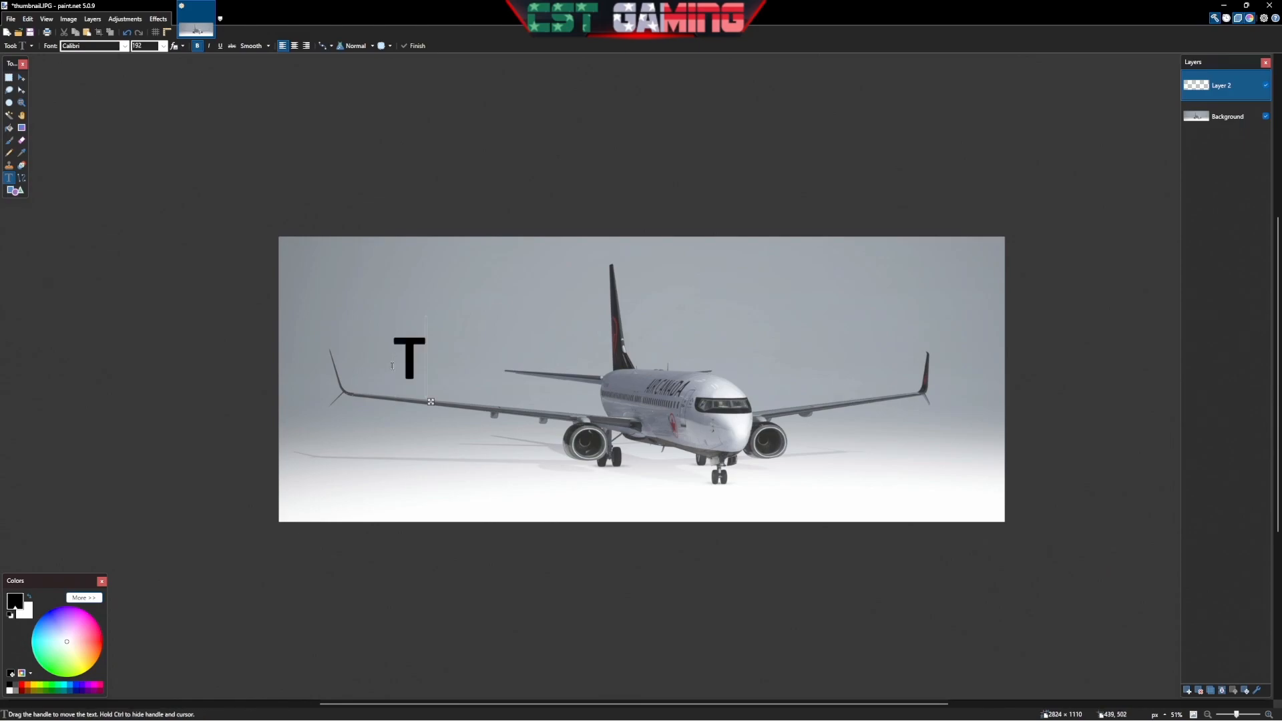
type("UTORIAL")
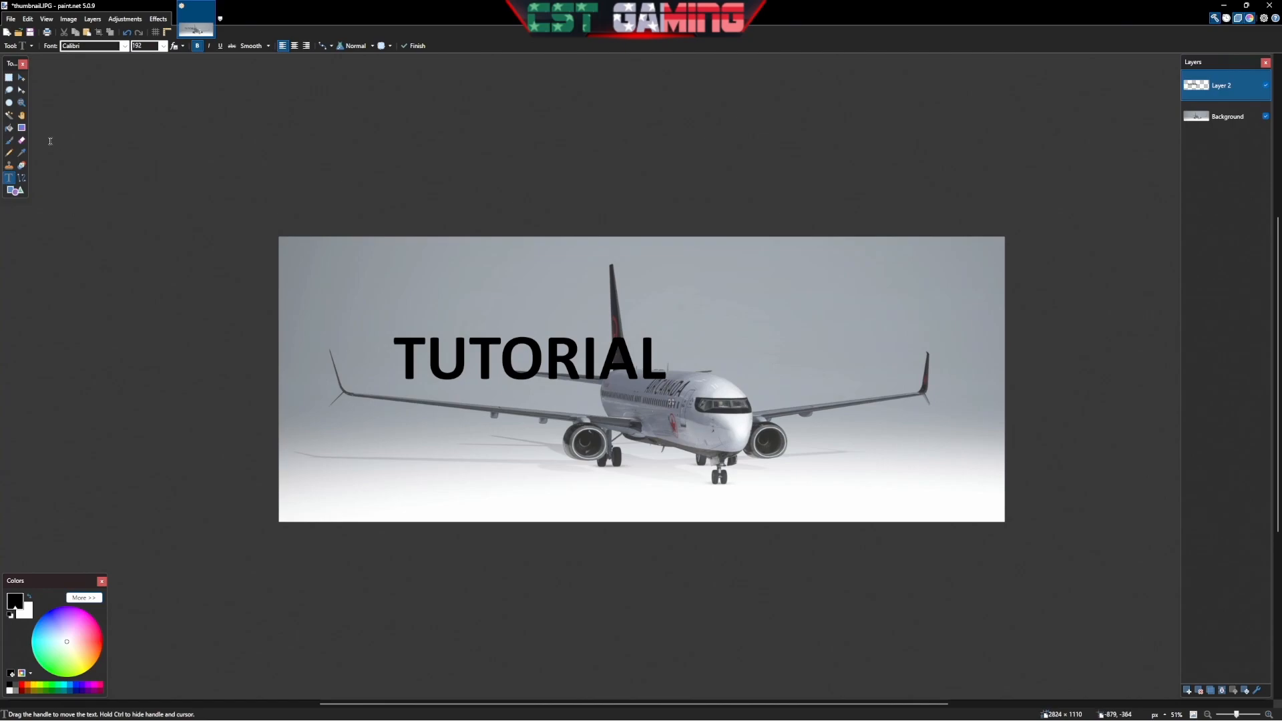
Select the TUTORIAL text, enlarge its selection to about 2718 × 563 px and centre it across the aircraft
left_click(8, 77)
left_click_drag(391, 330, 675, 390)
left_click(22, 78)
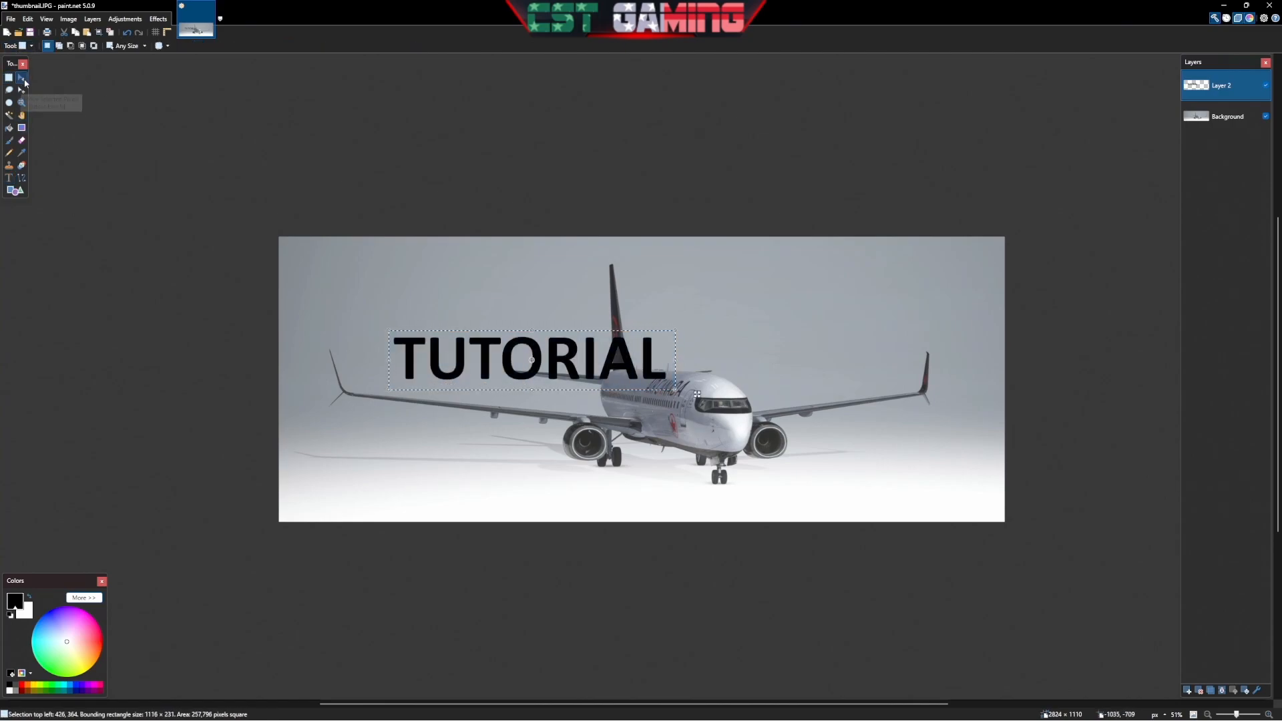
left_click_drag(450, 358, 555, 272)
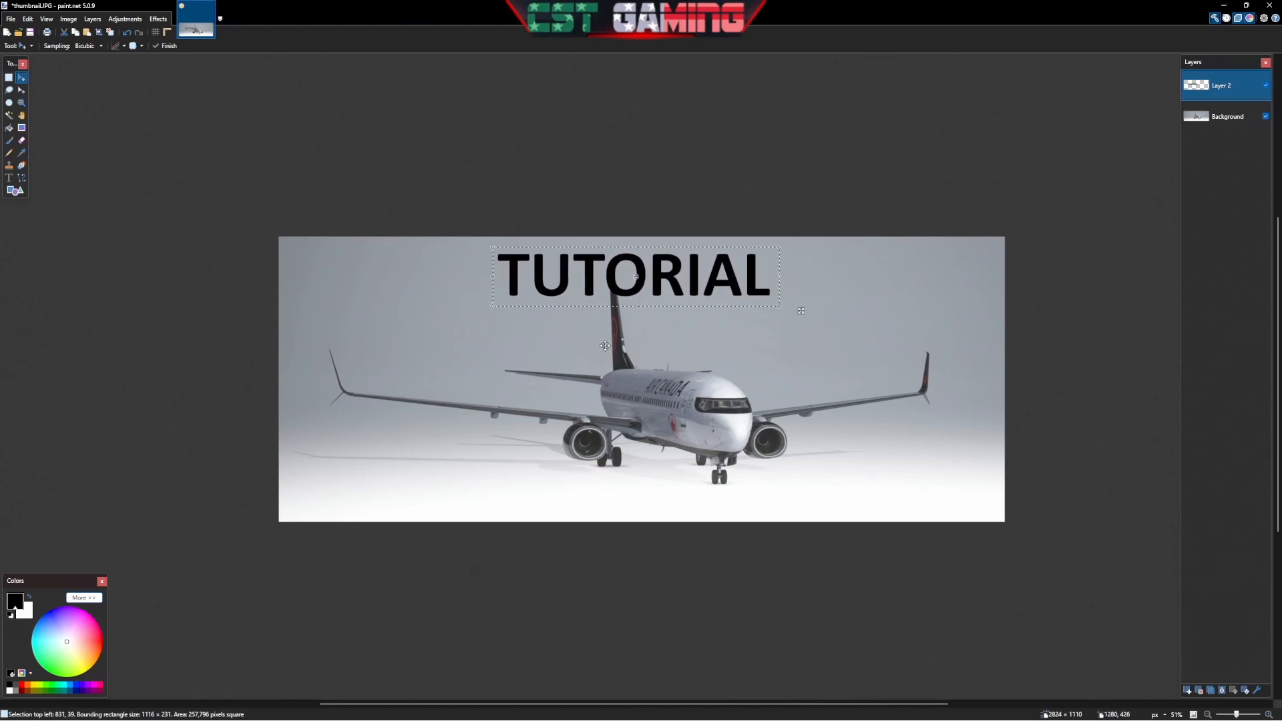
left_click_drag(656, 309, 725, 394)
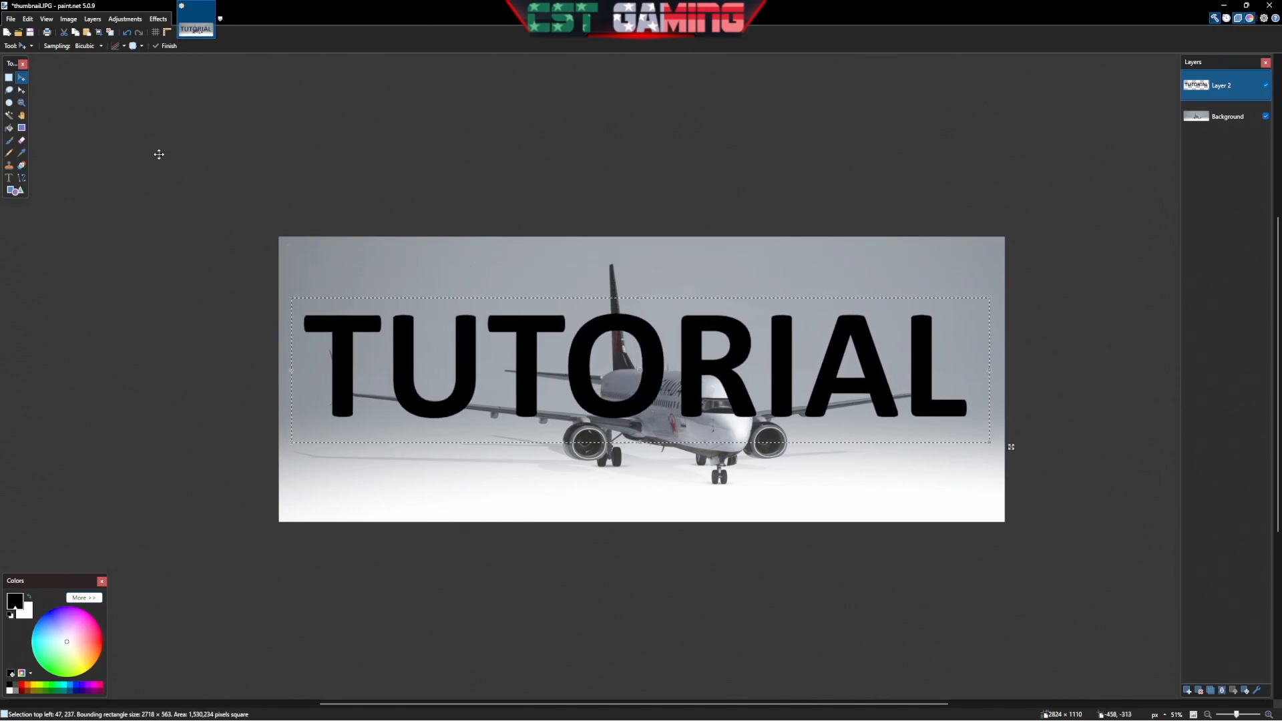
Start saving the image under a chosen format in texture.AC, with JPEG as the file type
left_click(10, 20)
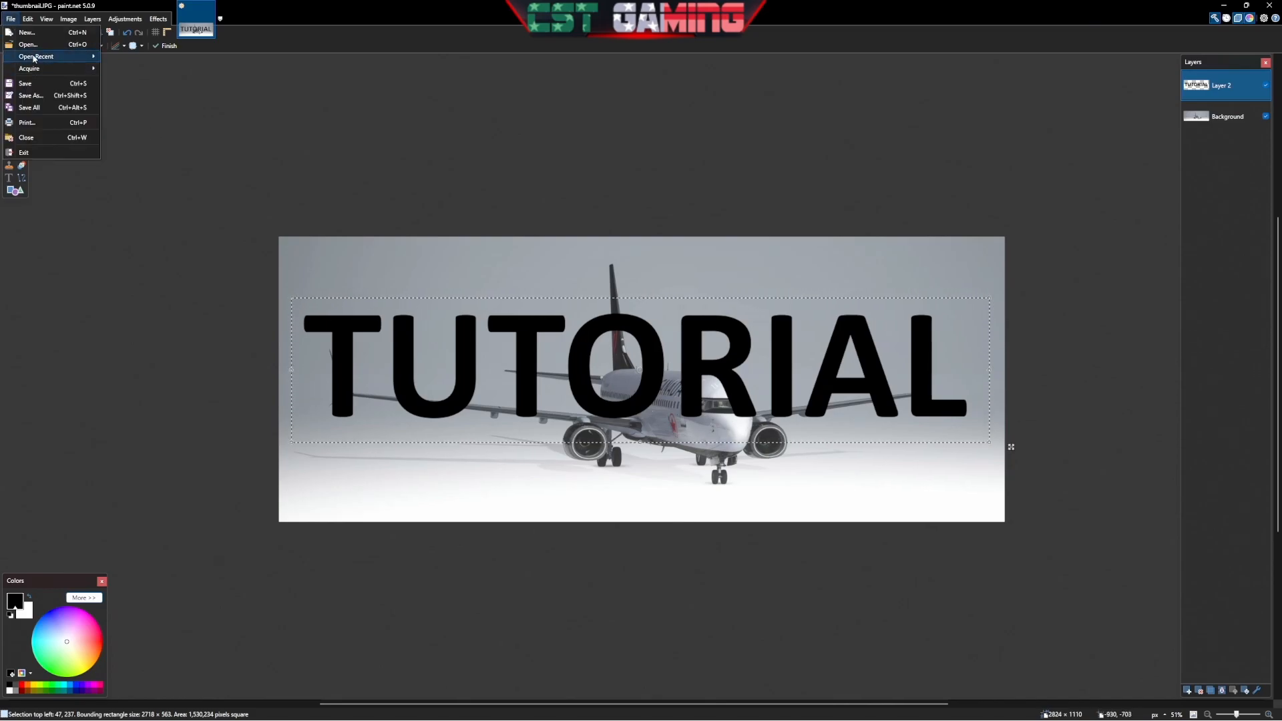
left_click(31, 95)
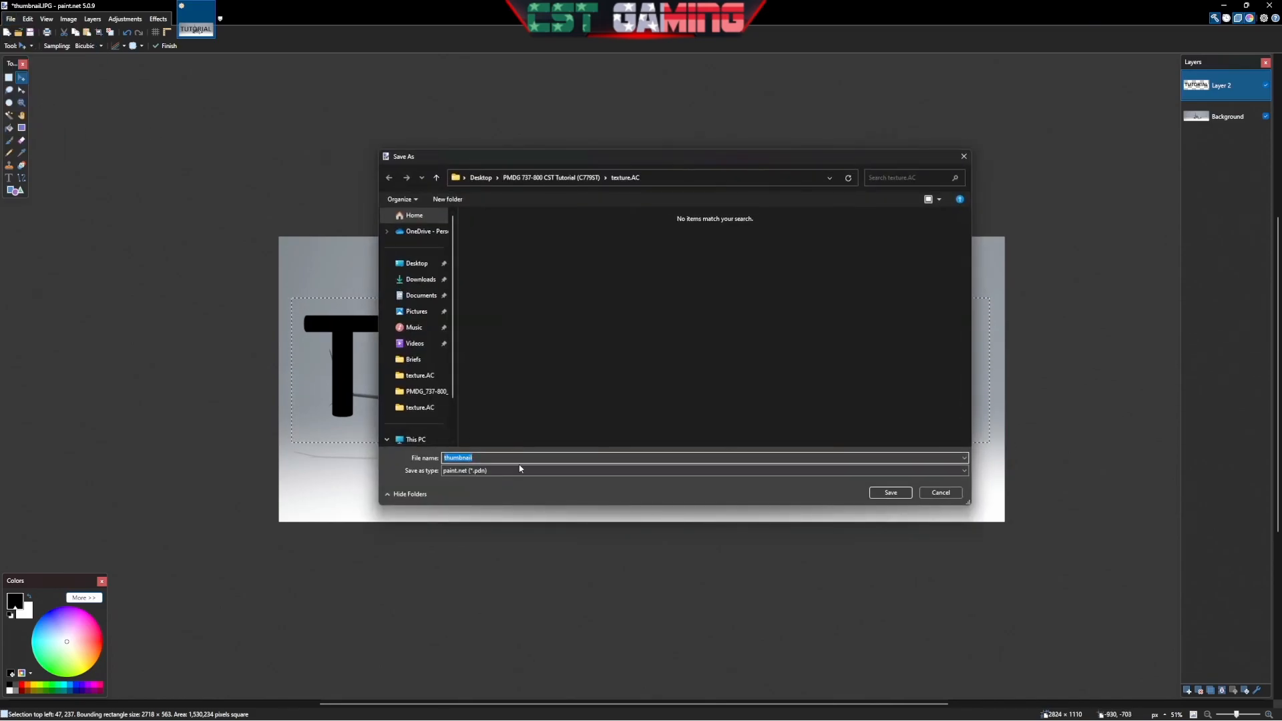
left_click(498, 471)
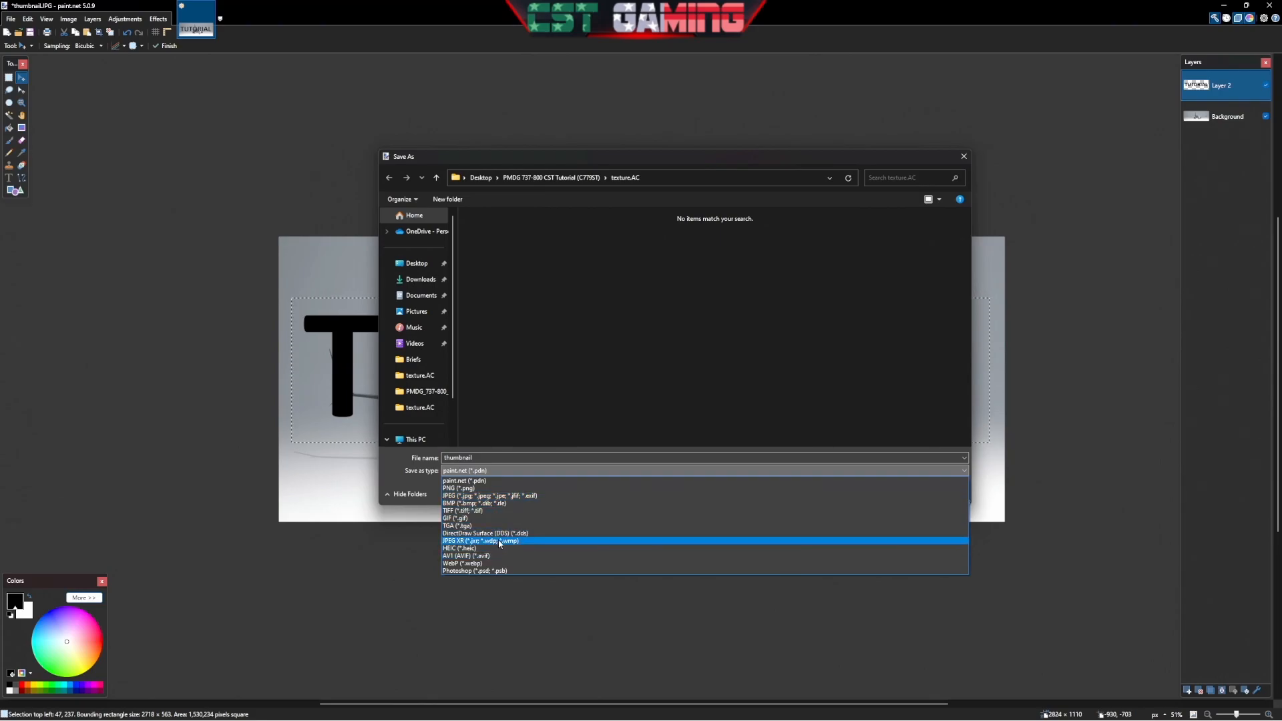
left_click(494, 532)
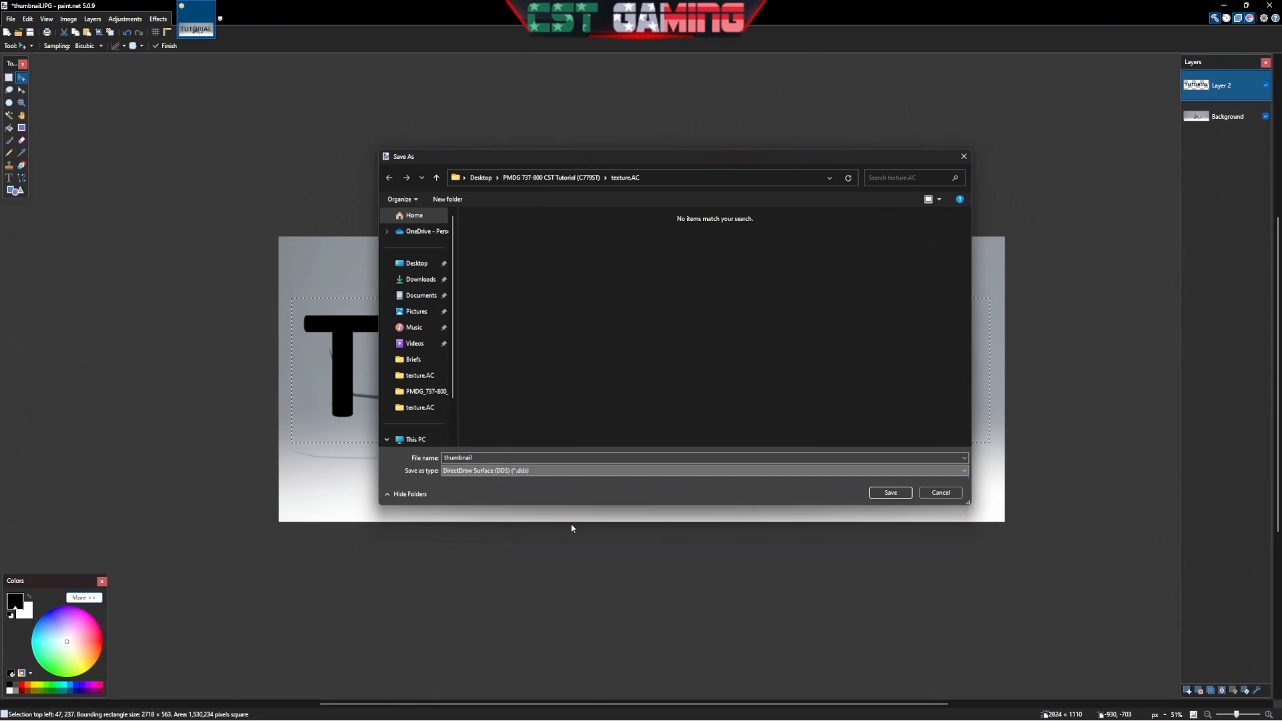
left_click(504, 471)
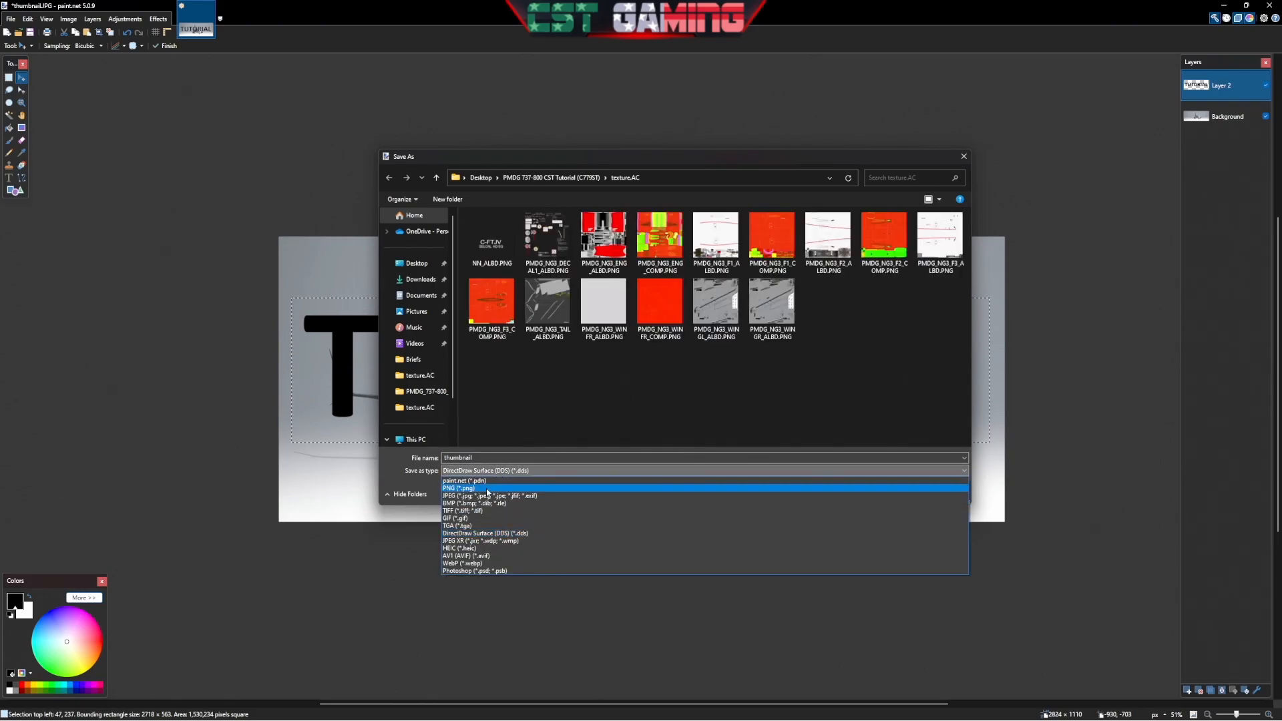
left_click(486, 487)
left_click(490, 470)
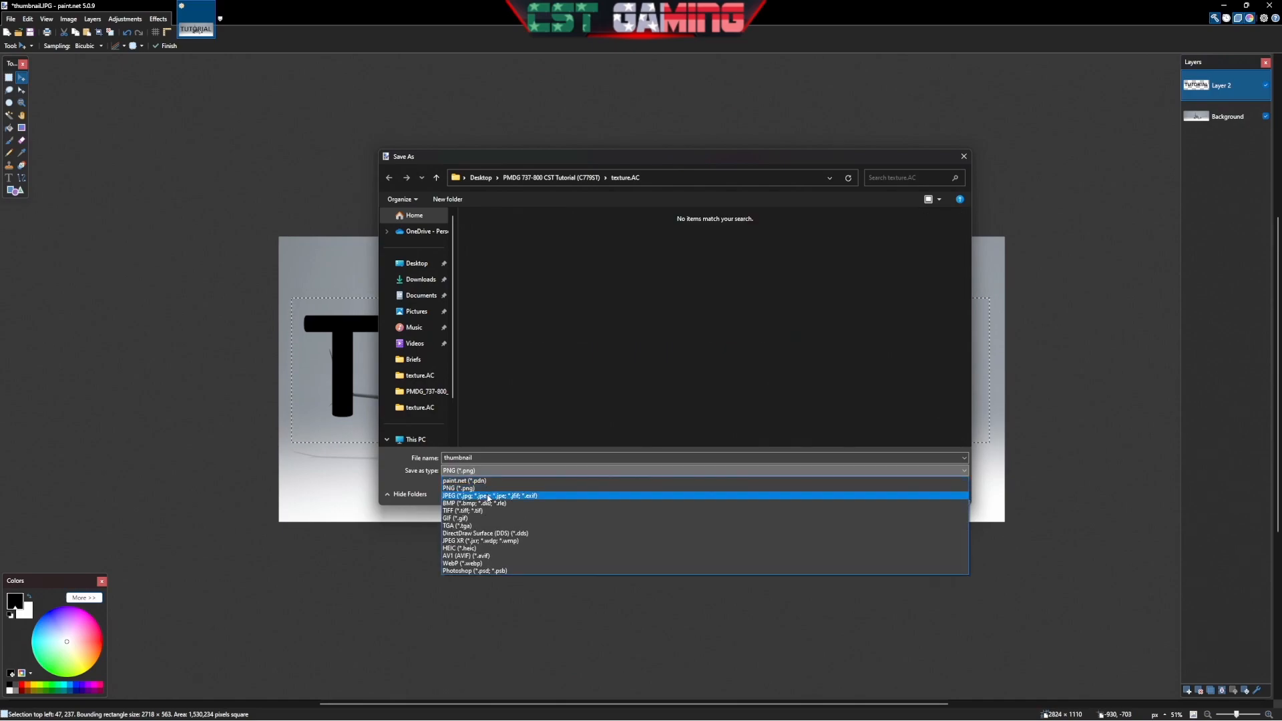
left_click(488, 496)
Overwrite the existing thumbnail JPEG in texture.AC, accepting the save settings and flattening the layers
left_click(492, 224)
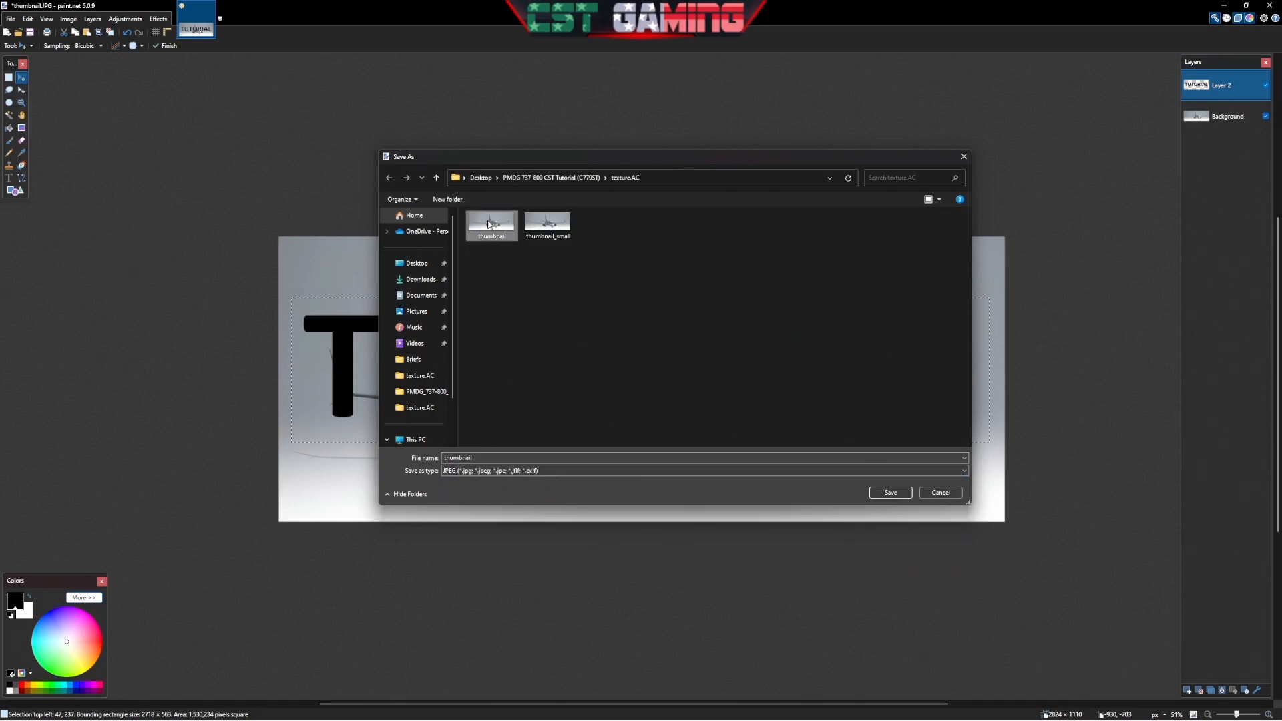
left_click(890, 492)
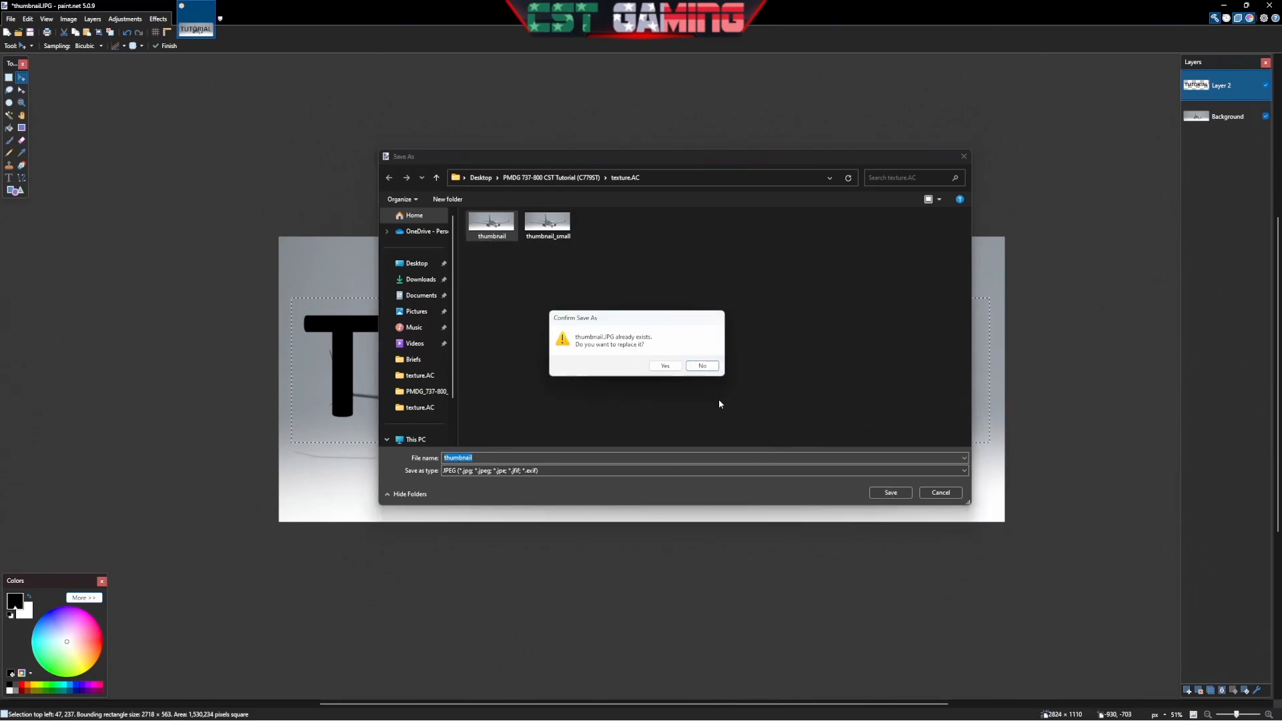
left_click(664, 366)
left_click(718, 446)
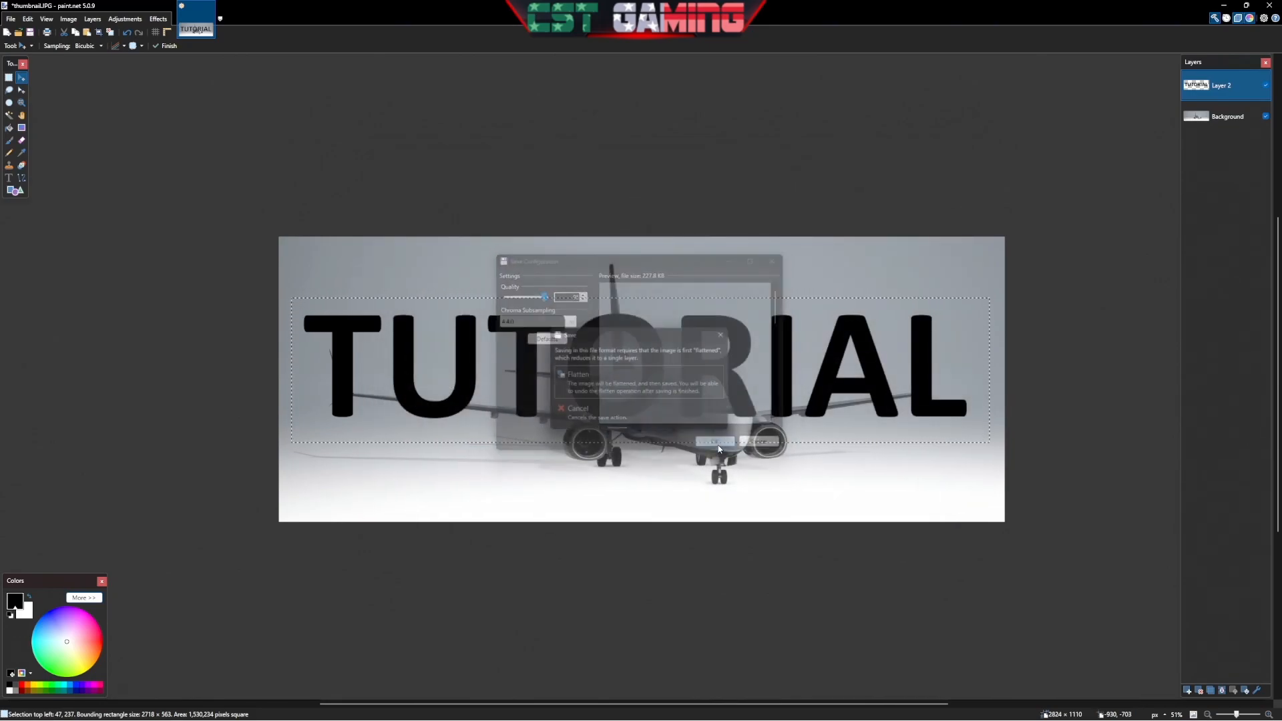
left_click(642, 386)
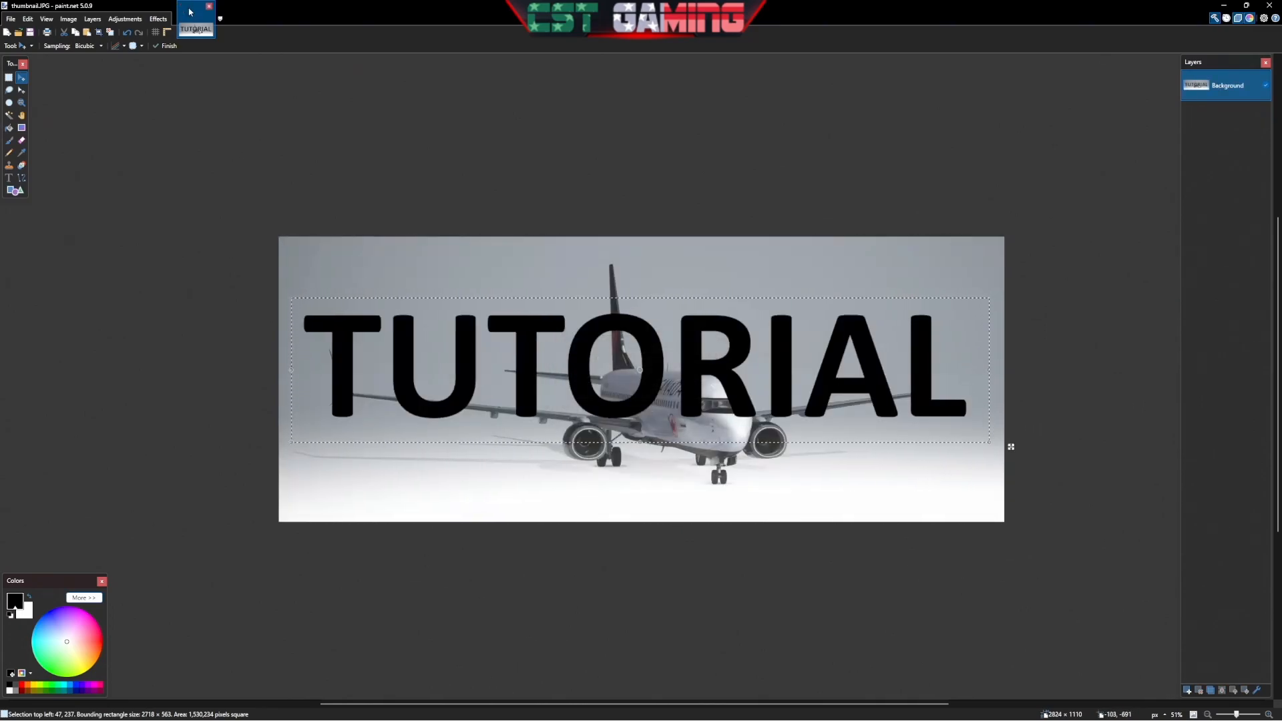
Close the finished thumbnail image and open thumbnail_small from the texture.AC folder in paint.net
left_click(209, 7)
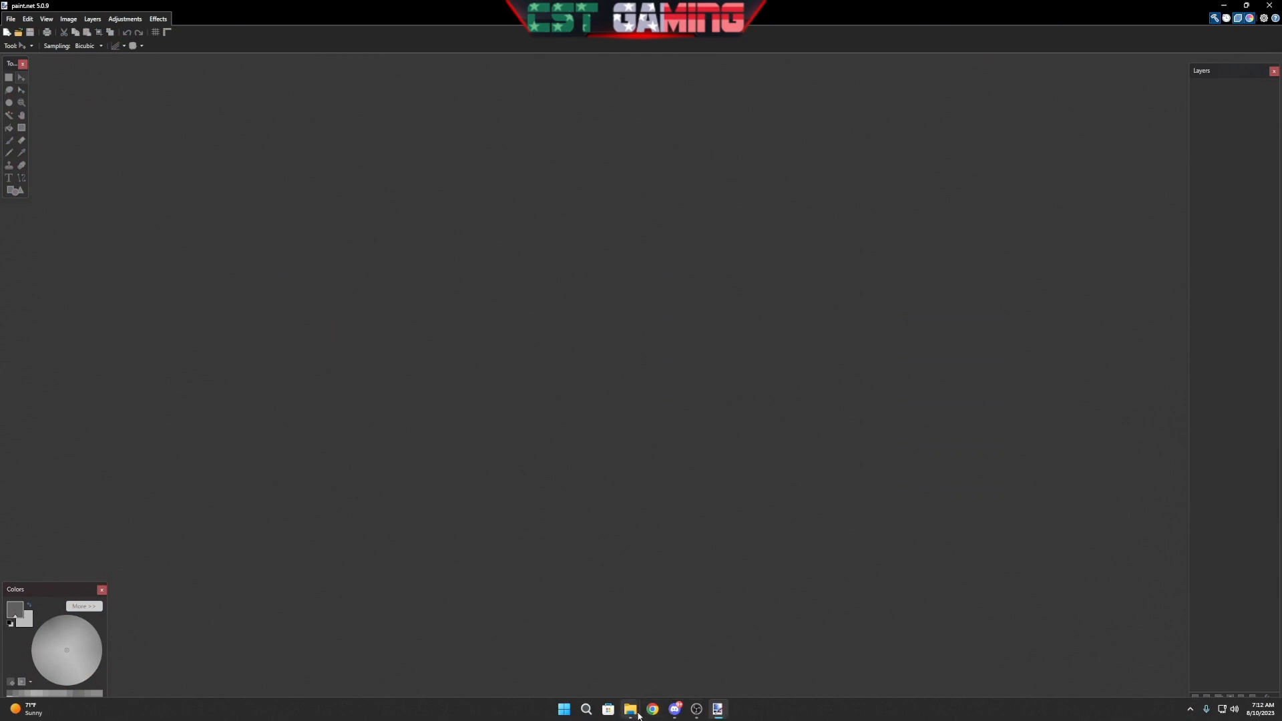
left_click(635, 714)
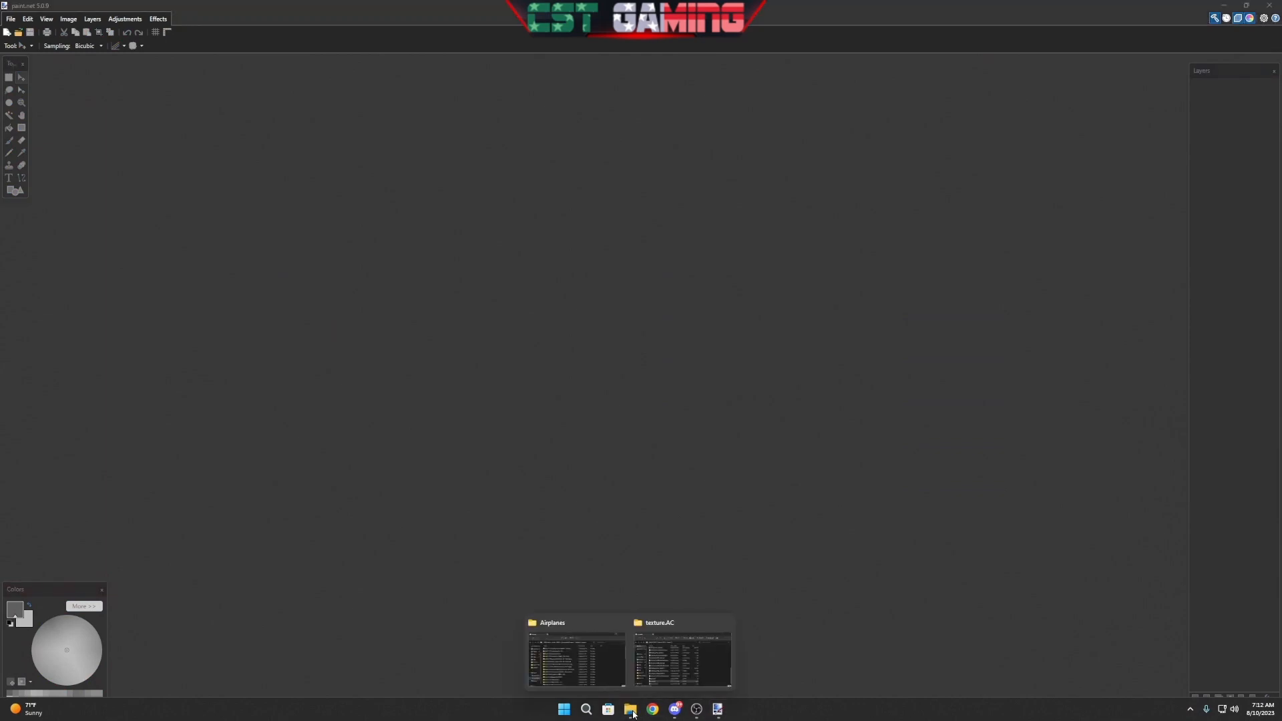
left_click(682, 659)
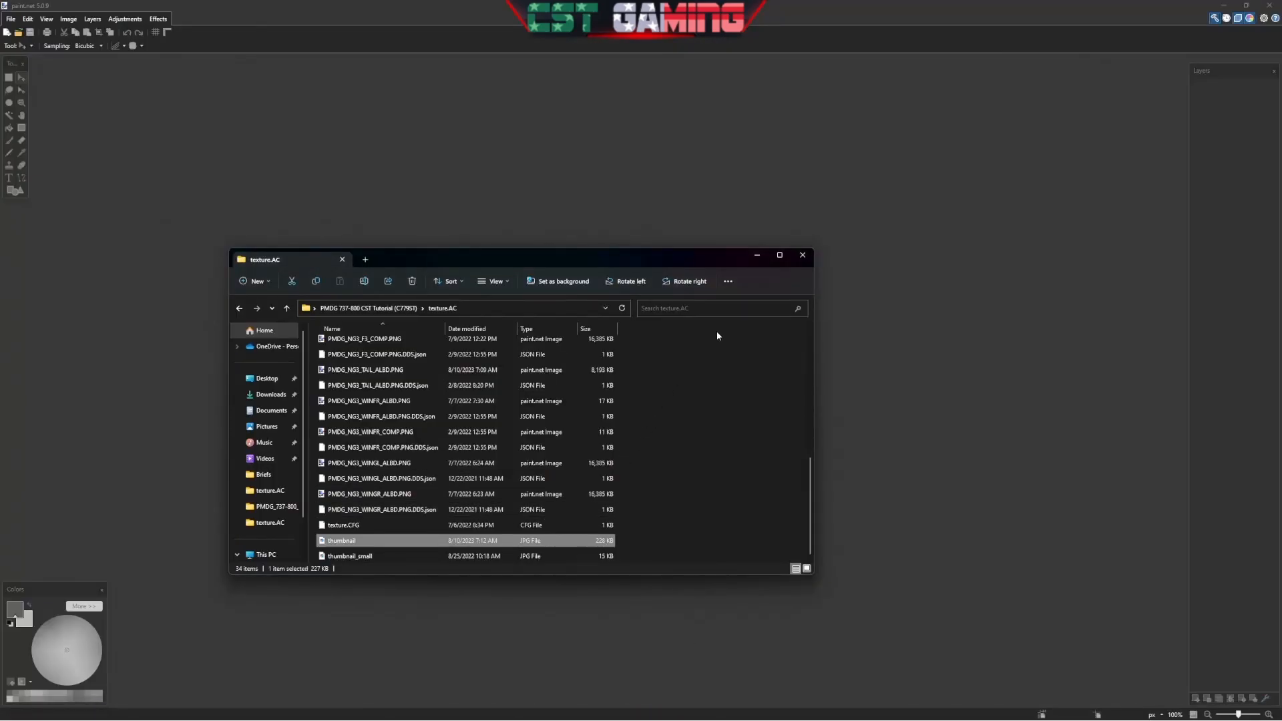
right_click(357, 556)
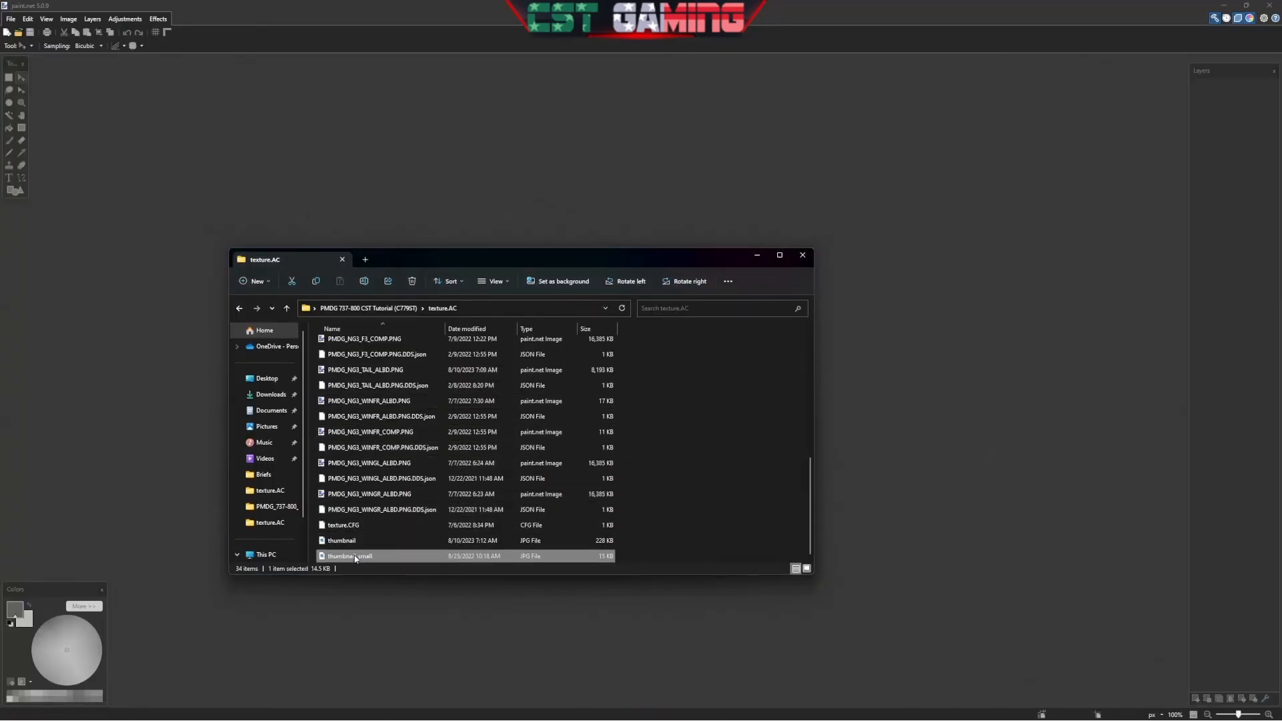
mouse_move(427, 360)
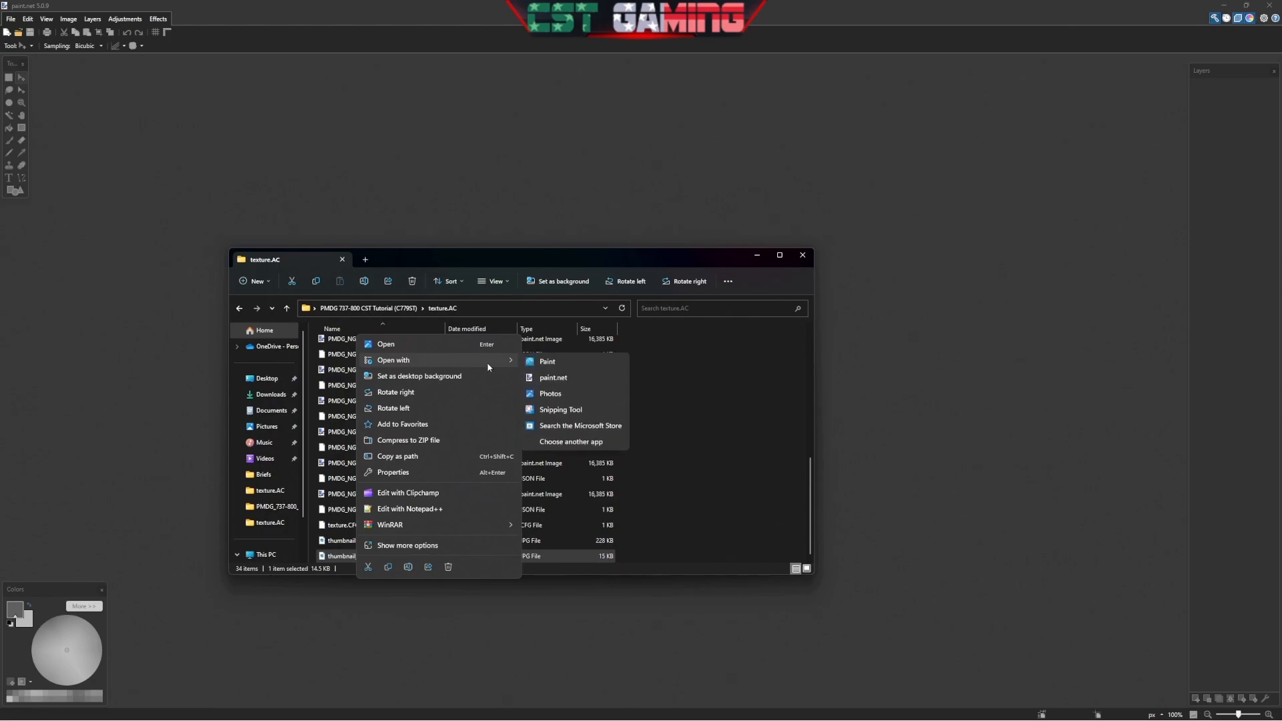
left_click(560, 381)
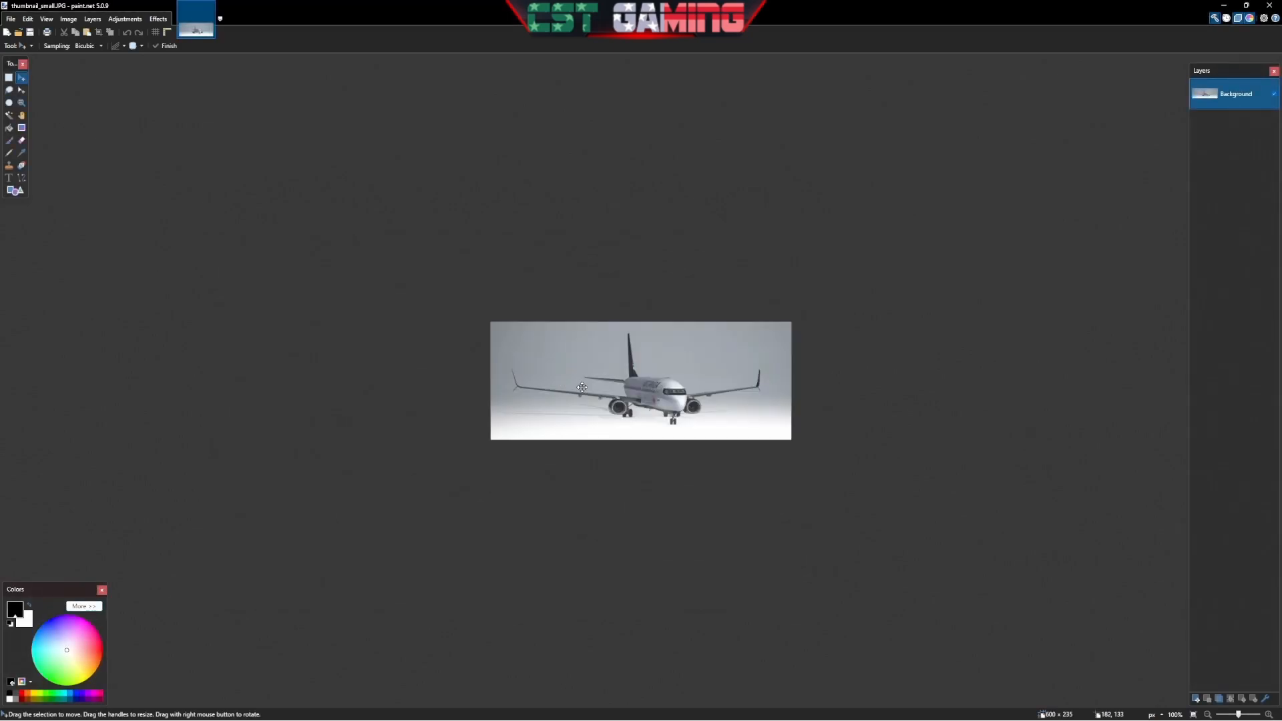
Add a new layer to thumbnail_small and write the bold black Calibri text TURORIAL on it at size 72
left_click(10, 179)
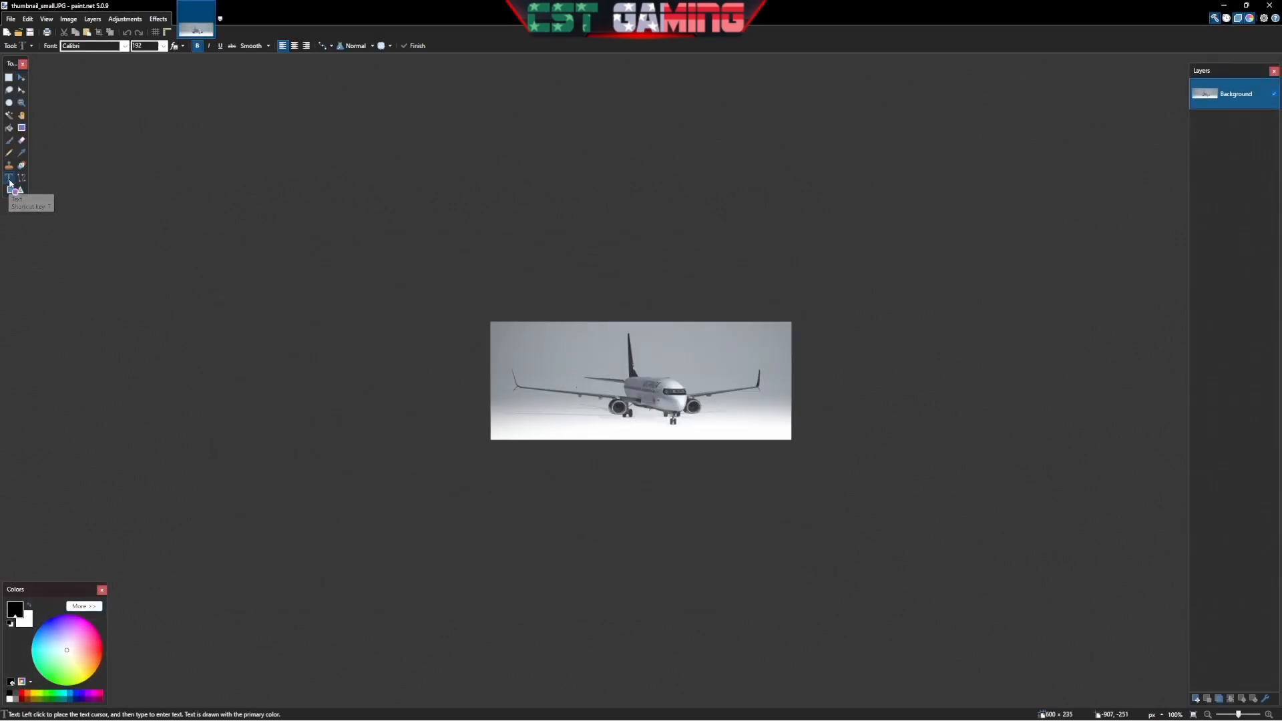
left_click(1194, 699)
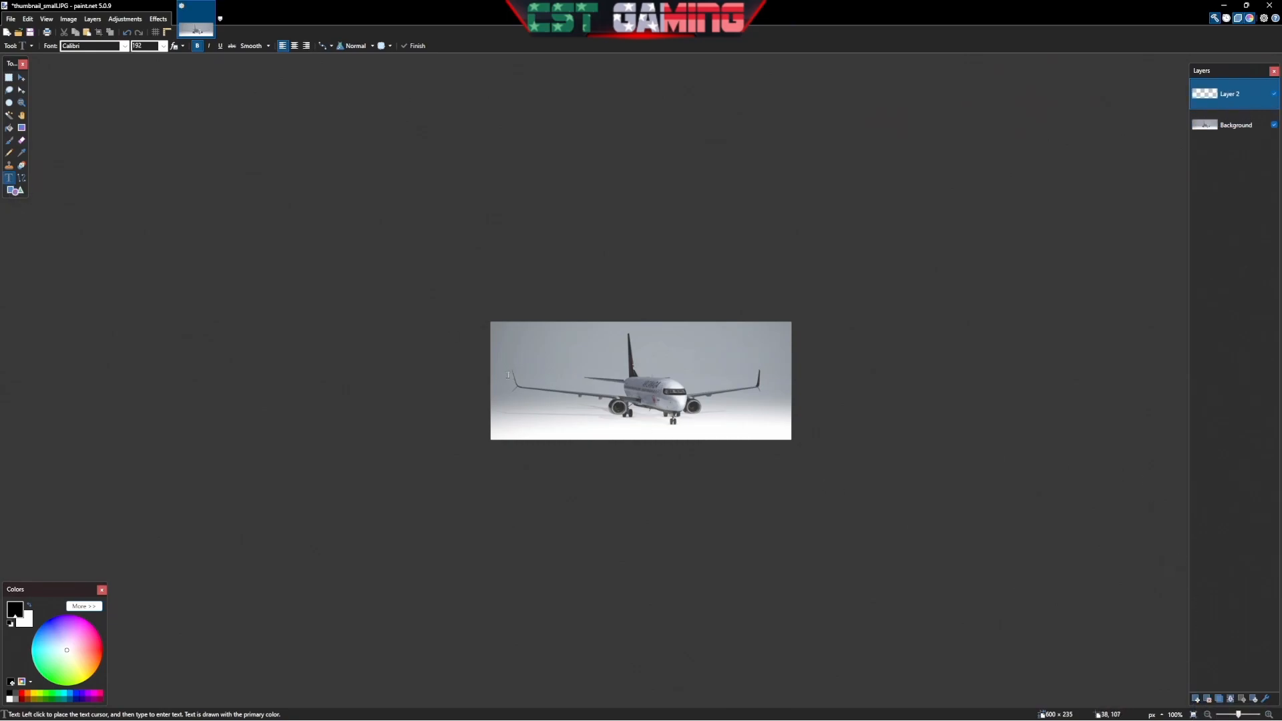
left_click(504, 375)
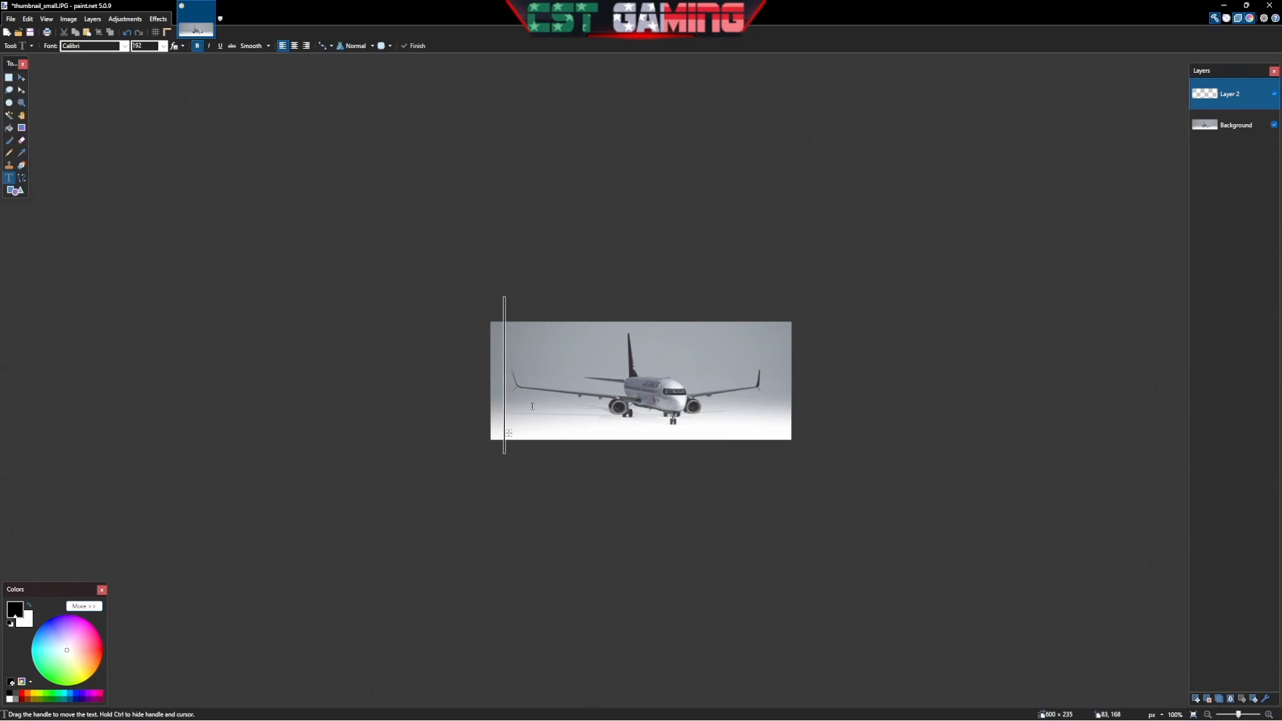
type("TURO")
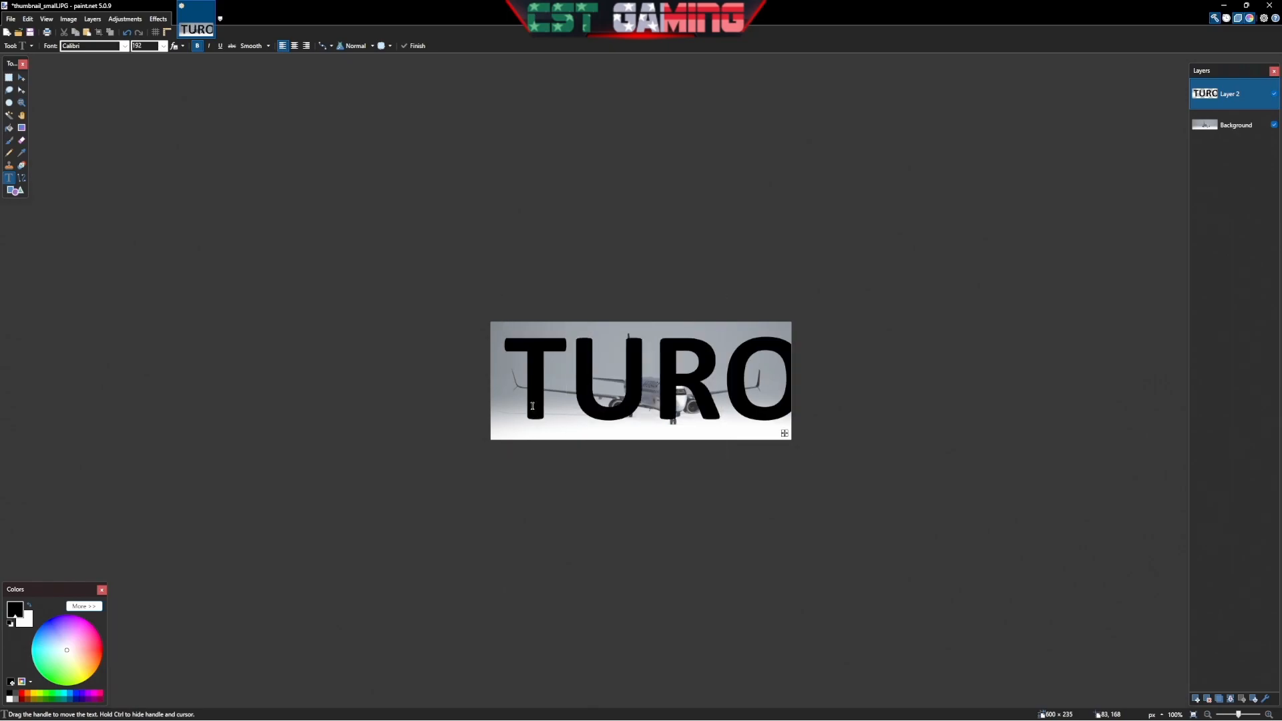
type("RIAL")
left_click(163, 45)
left_click(138, 104)
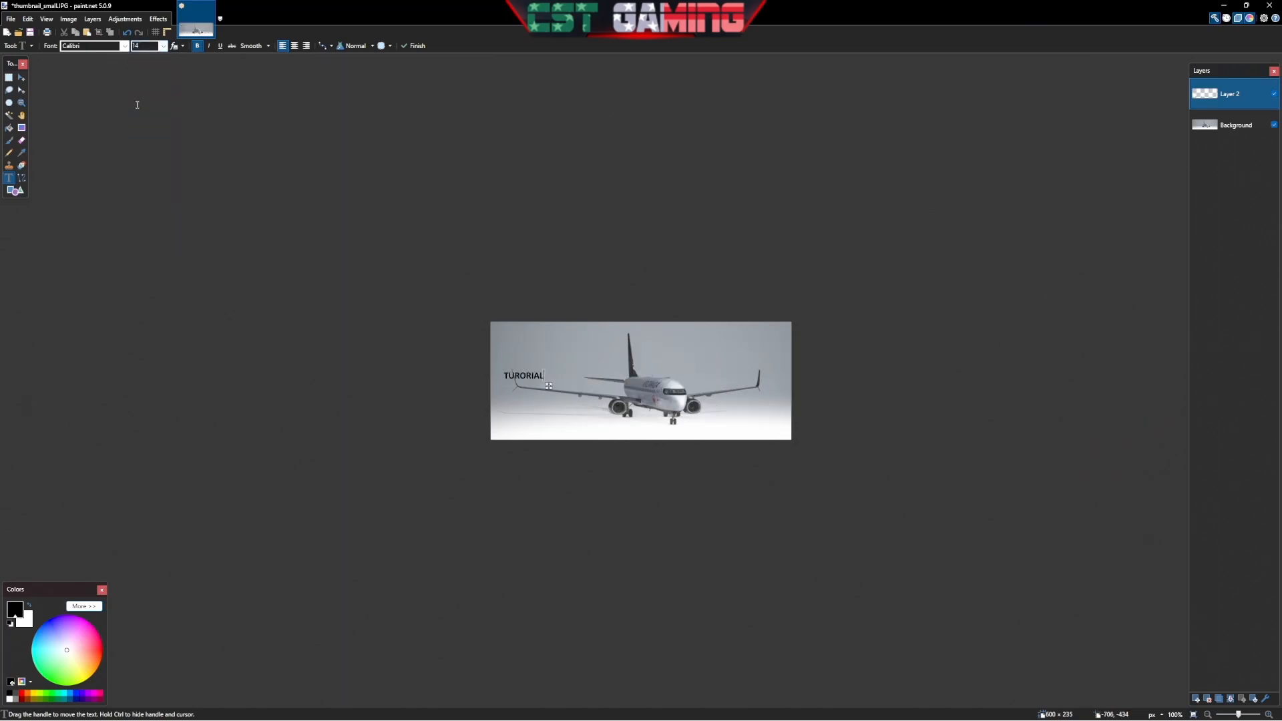
left_click(164, 46)
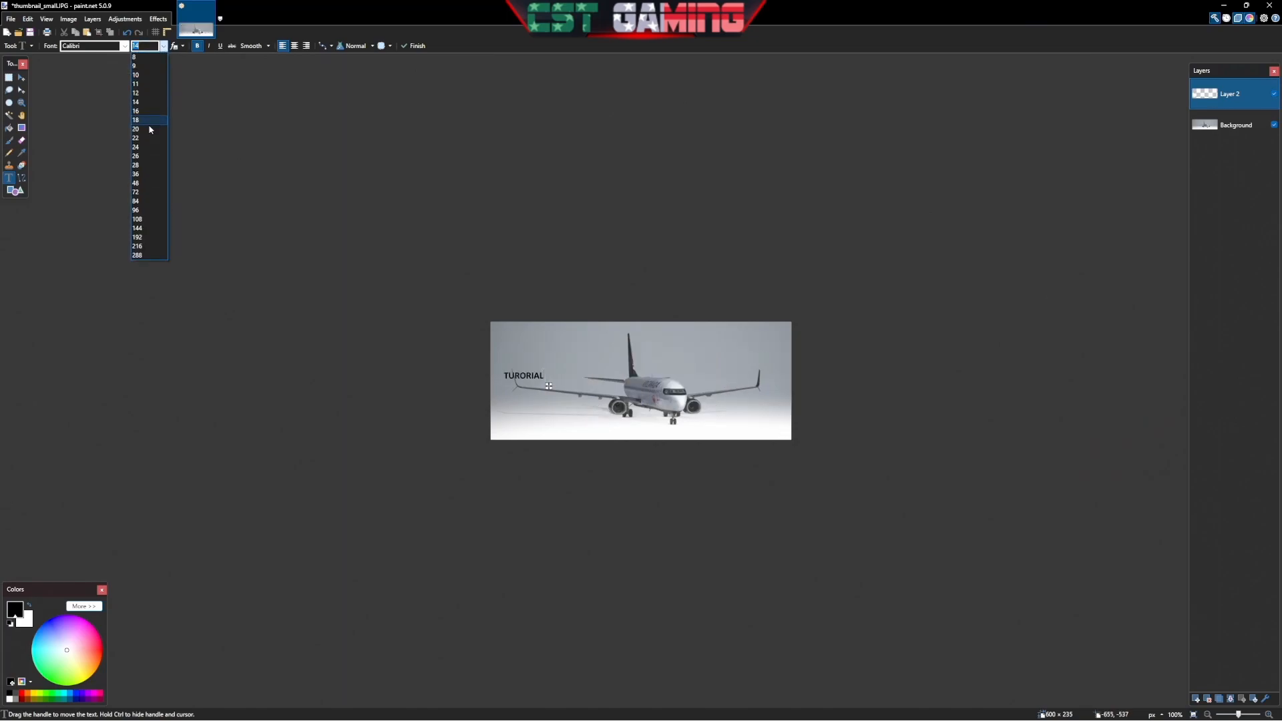
left_click(140, 194)
Select the TURORIAL text, enlarge its selection to about 590 × 127 px centred across the aircraft, and deselect it
left_click(9, 77)
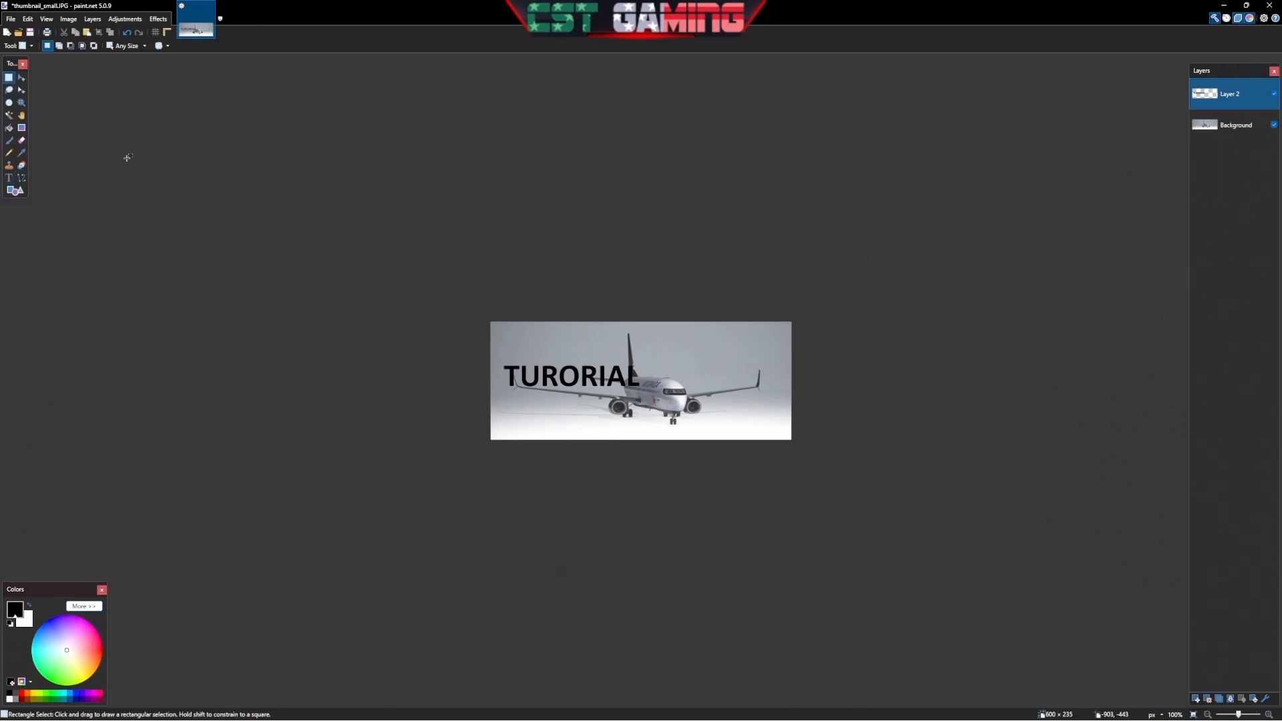
left_click_drag(504, 359, 687, 390)
left_click(21, 78)
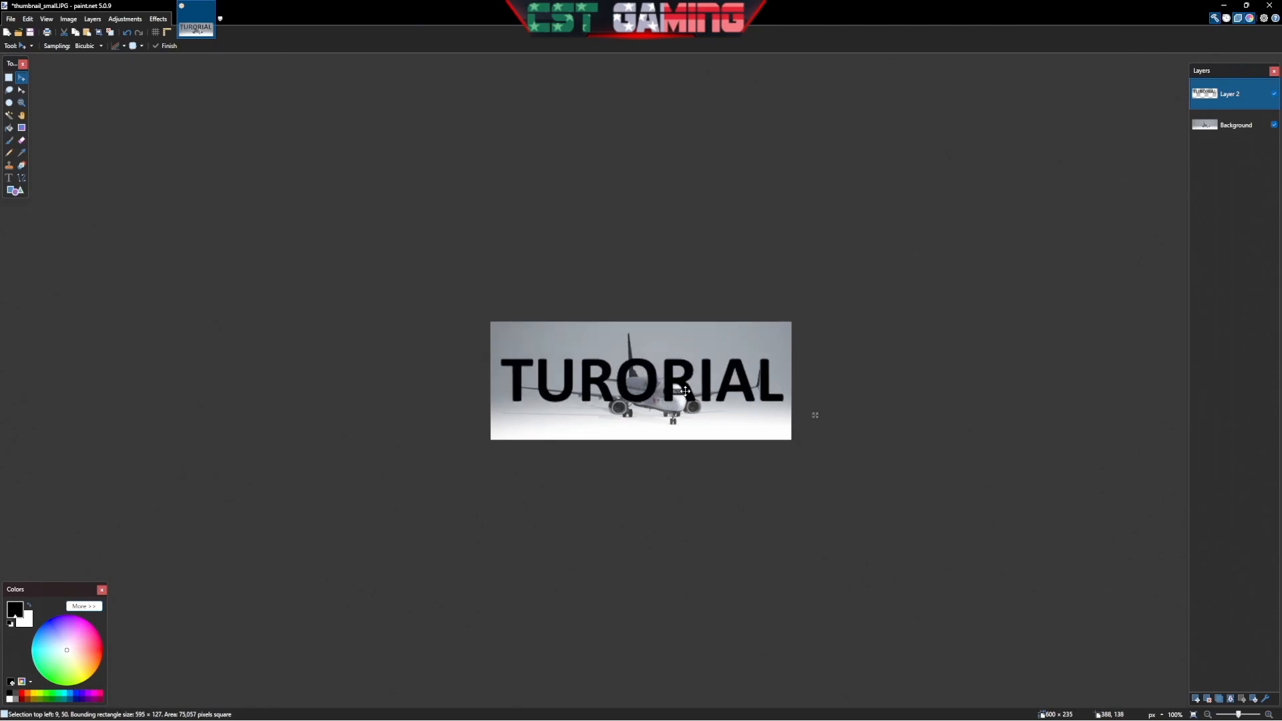
left_click(9, 78)
left_click(182, 210)
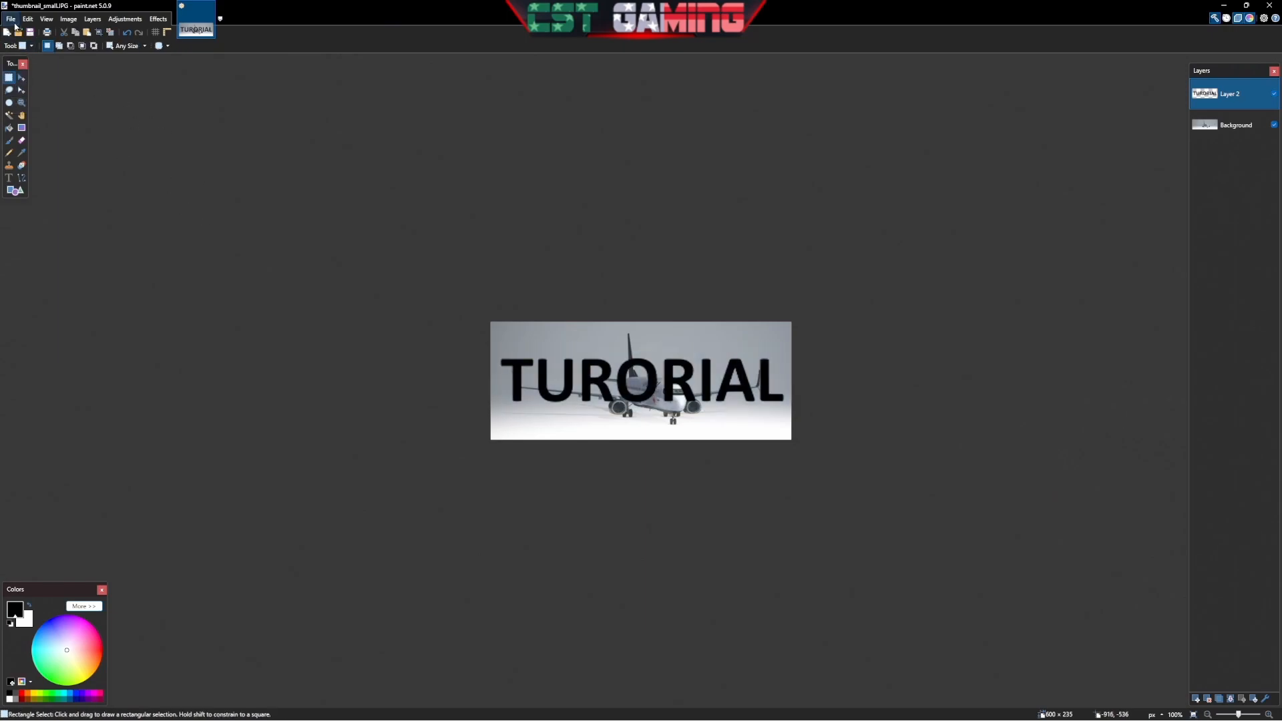
Start saving the thumbnail_small image under a chosen format in texture.AC, with JPEG as the file type
left_click(10, 18)
left_click(45, 100)
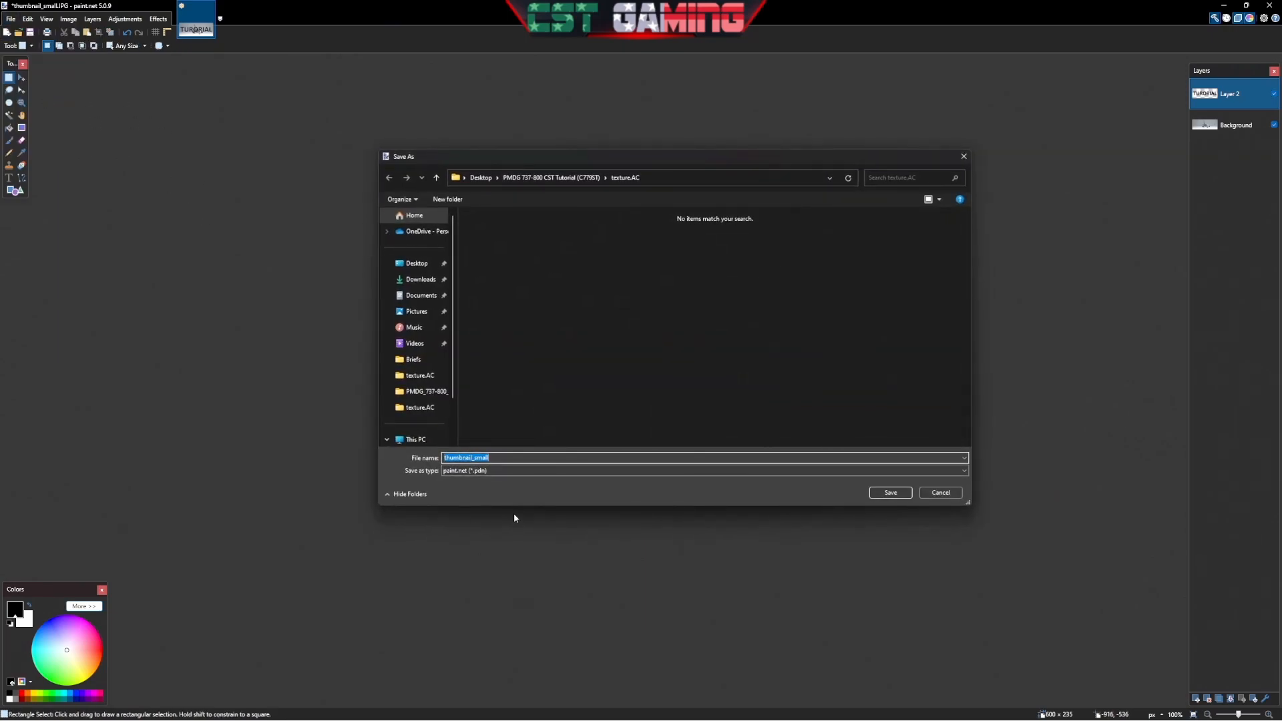
left_click(497, 474)
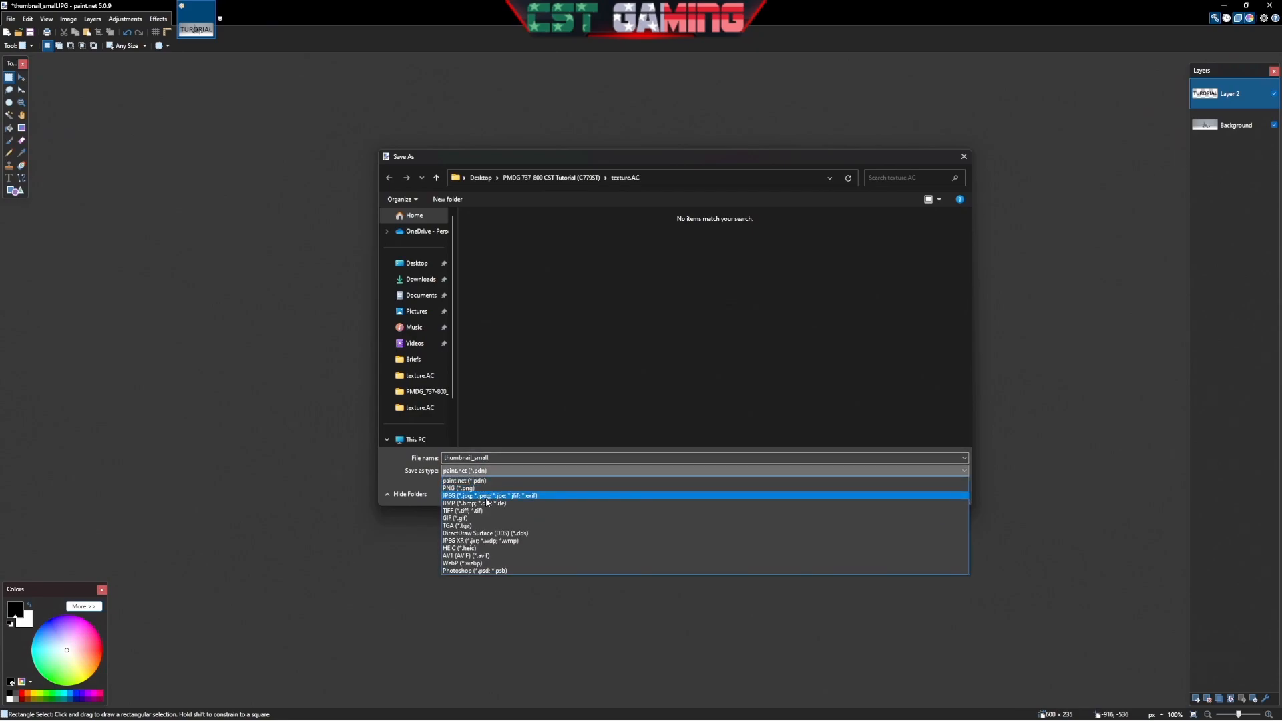
left_click(489, 488)
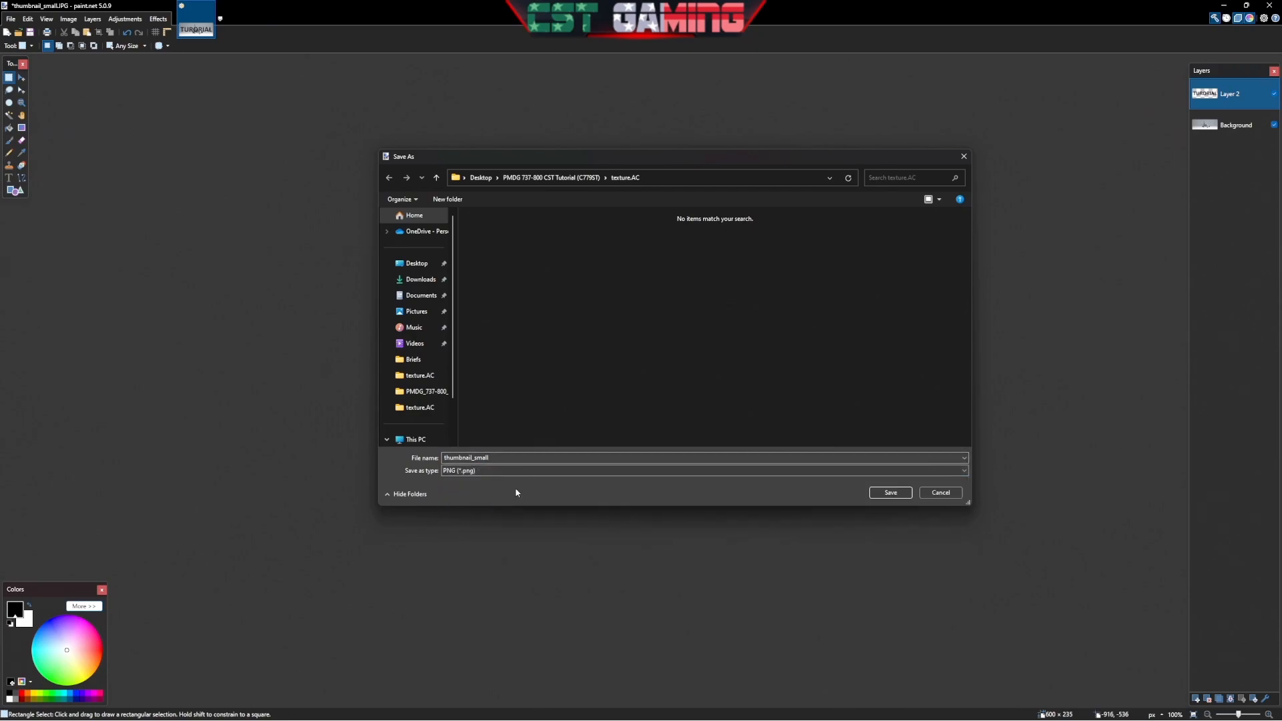
left_click(502, 471)
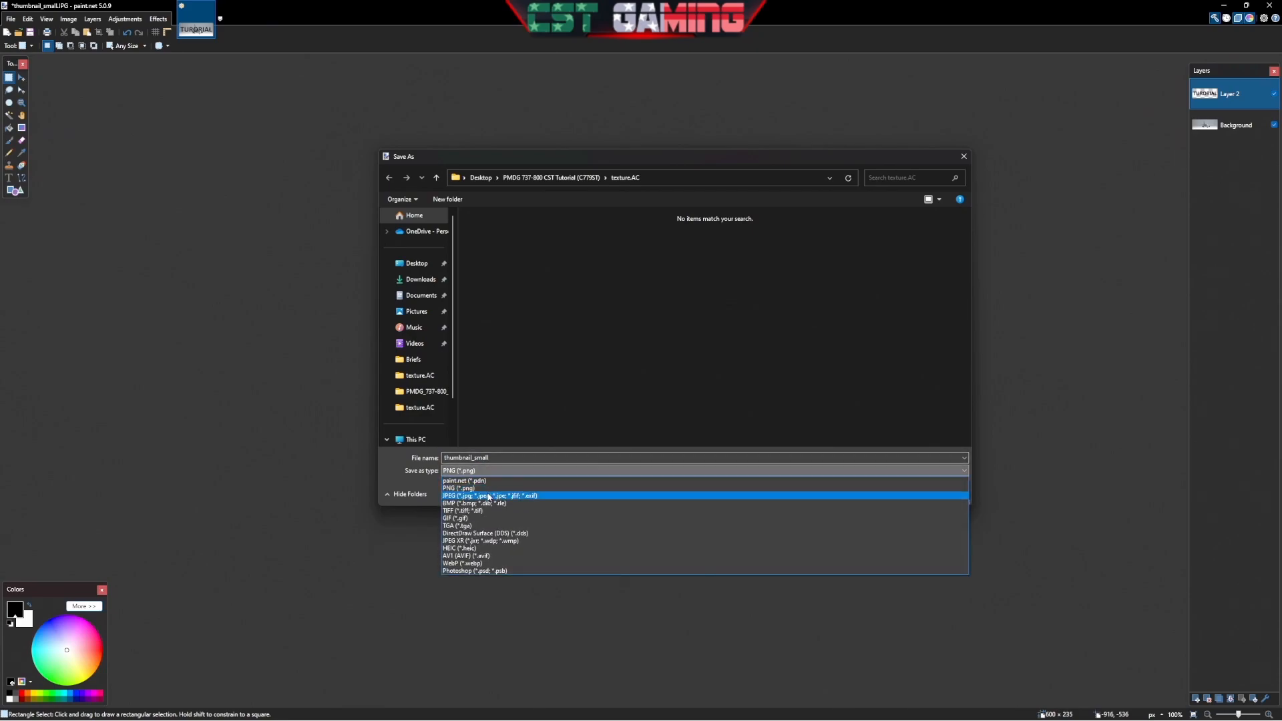
left_click(489, 496)
Overwrite the existing thumbnail_small JPEG, accepting the save settings and flattening the layers, and close the image editor
left_click(560, 265)
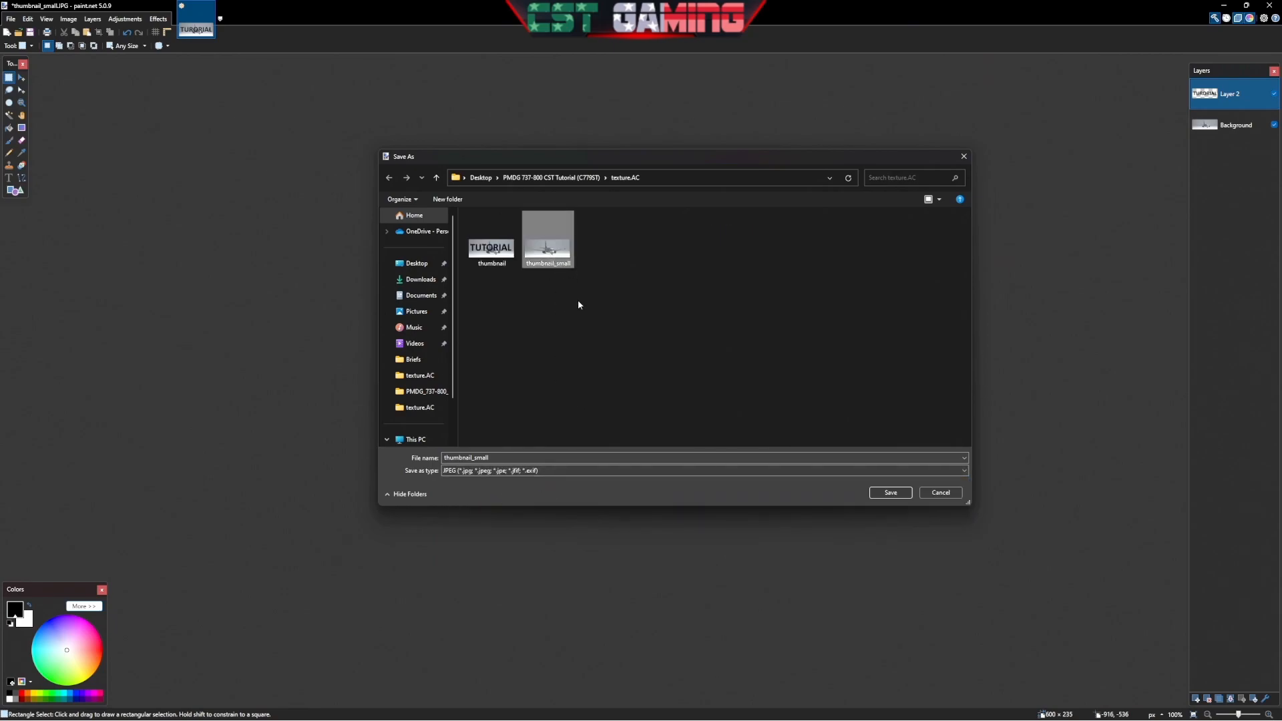
left_click(890, 494)
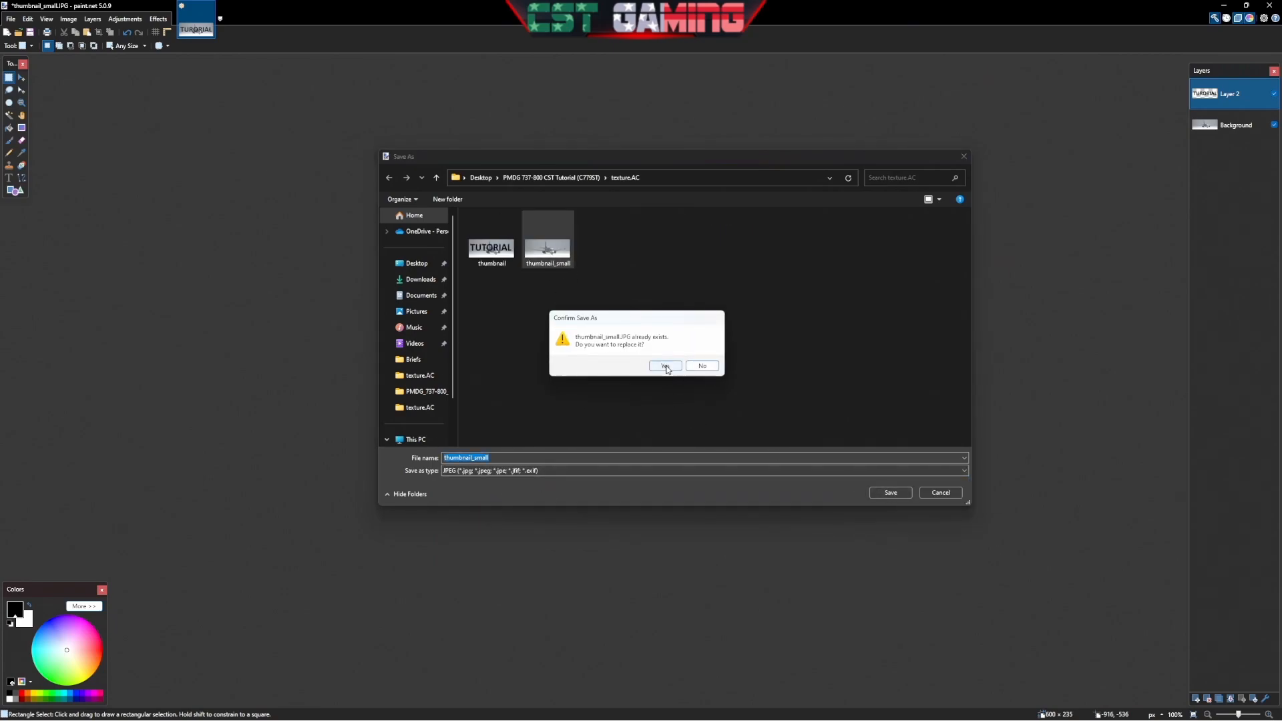
left_click(666, 366)
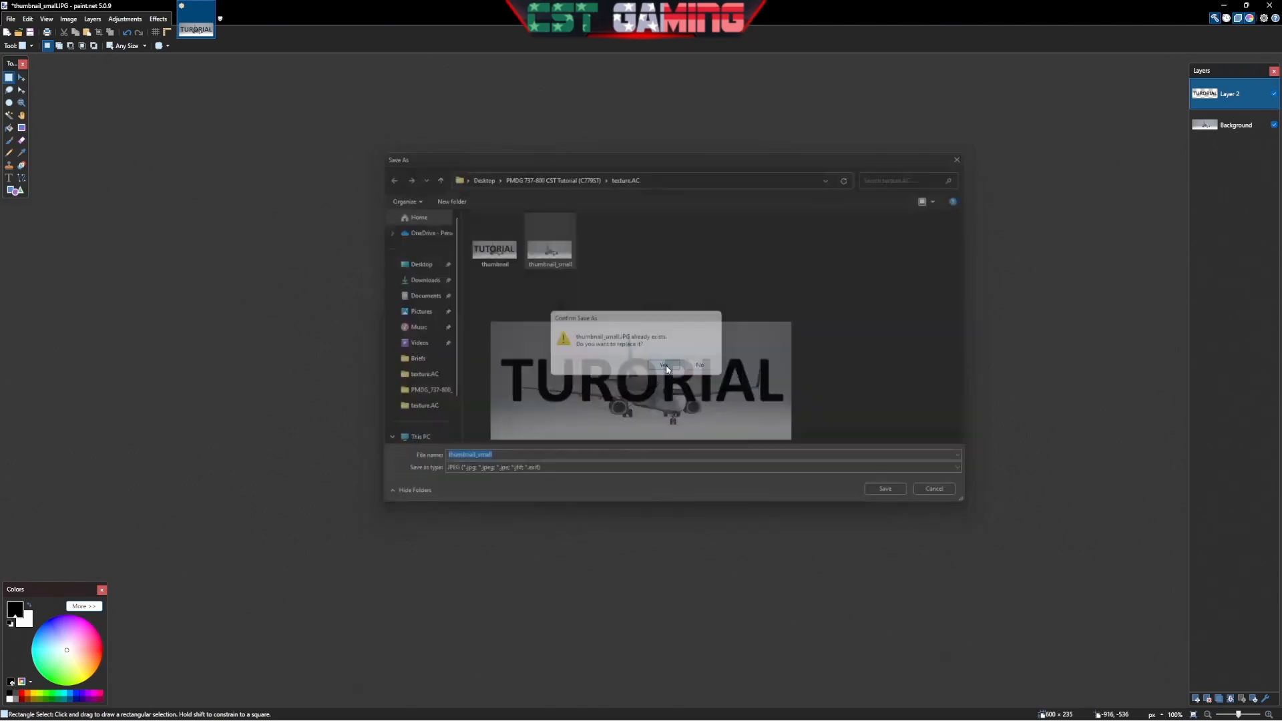
left_click(719, 447)
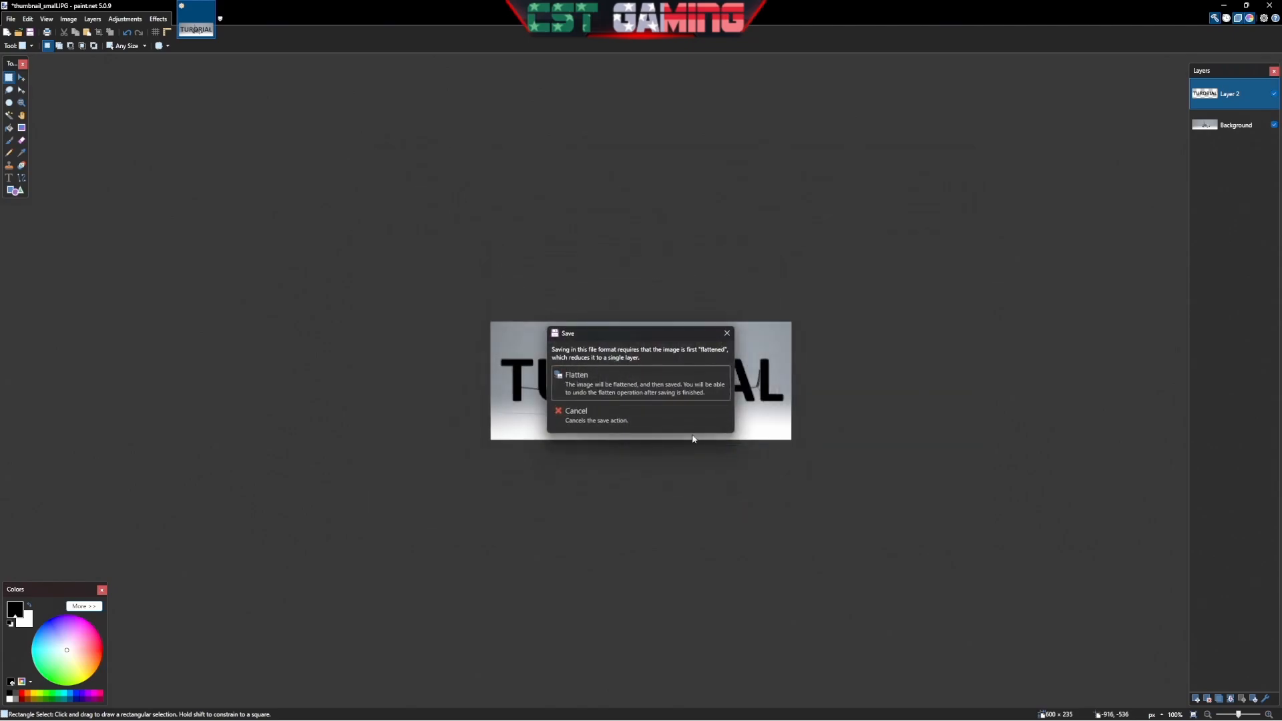
left_click(640, 384)
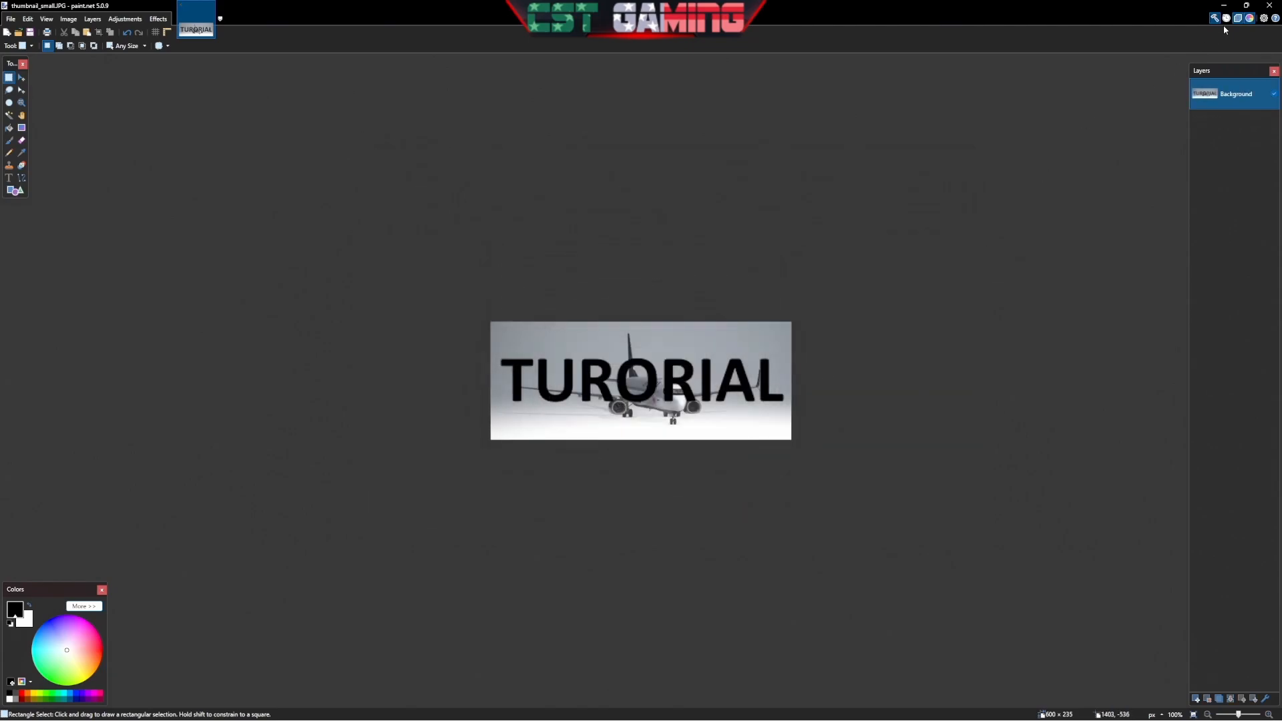
left_click(1269, 6)
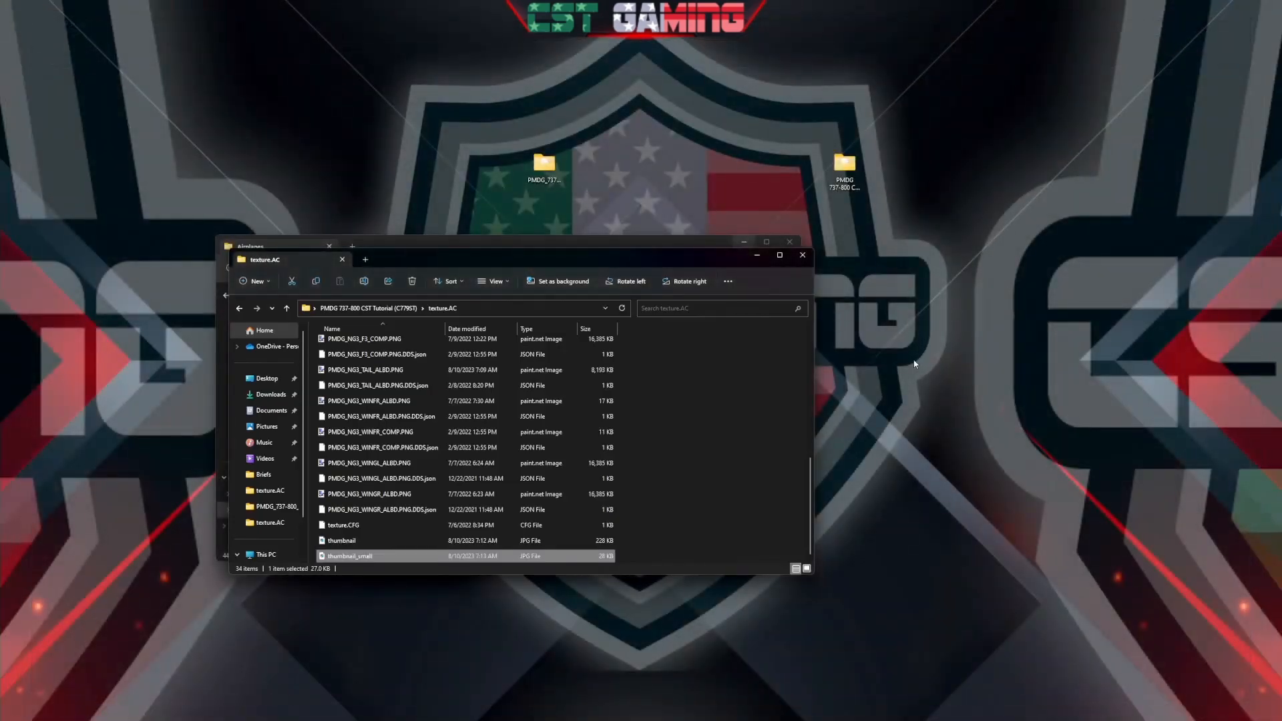
Close the texture.AC folder and move the PMDG 737-800 CST Tutorial (C779ST) folder from the desktop into the pmdg-aircraft-738-liveries Airplanes folder
left_click(803, 255)
left_click_drag(845, 166, 946, 141)
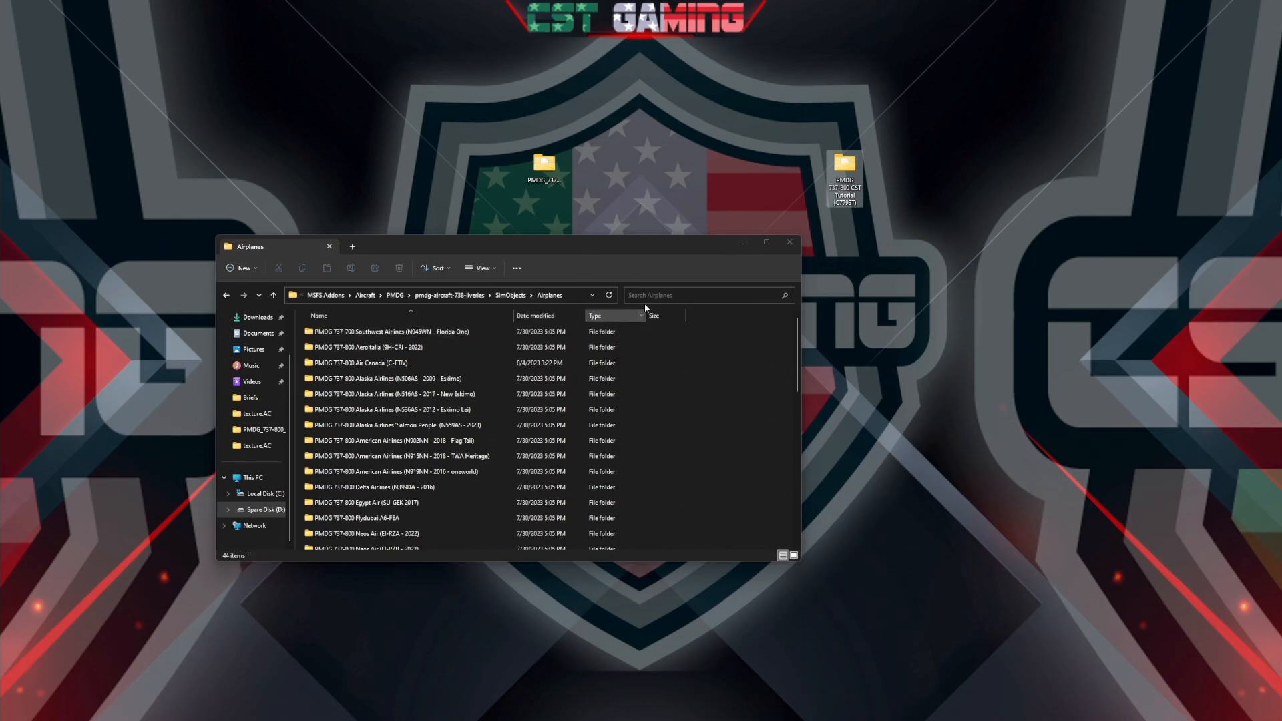
mouse_move(847, 165)
left_mouse_down()
mouse_move(875, 179)
mouse_move(836, 165)
left_mouse_up()
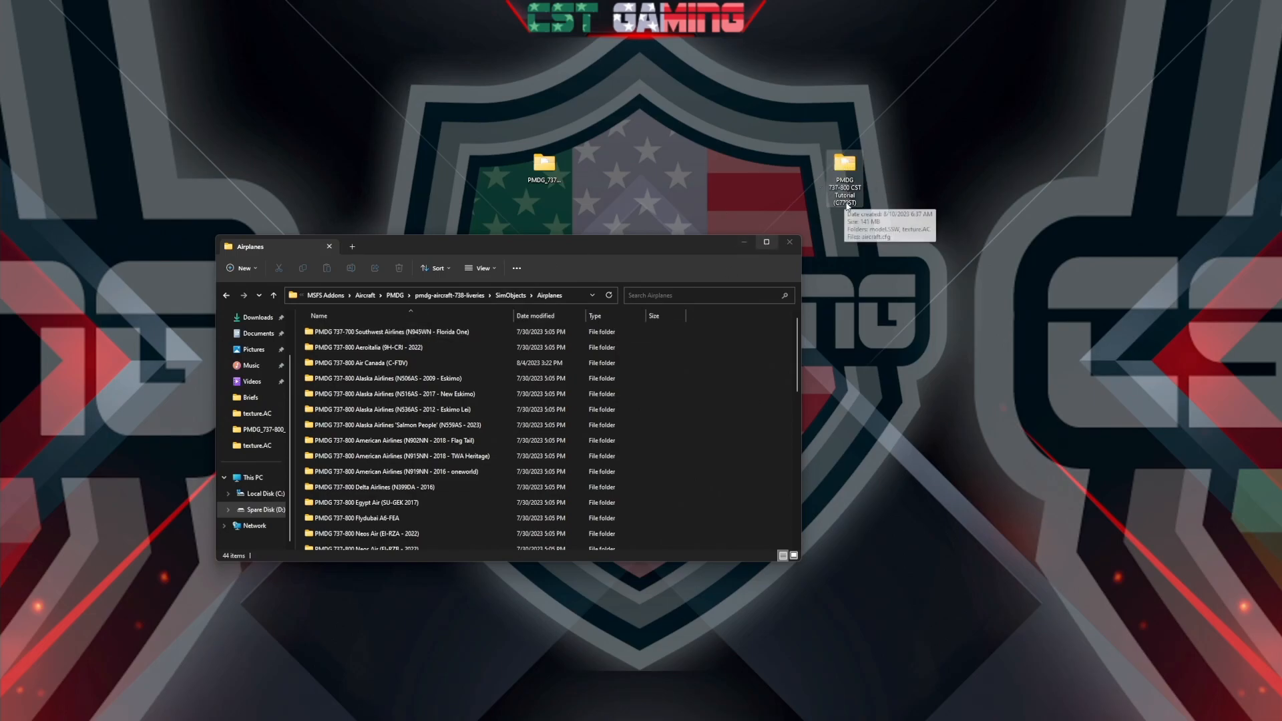
scroll(356, 435, "down", 1)
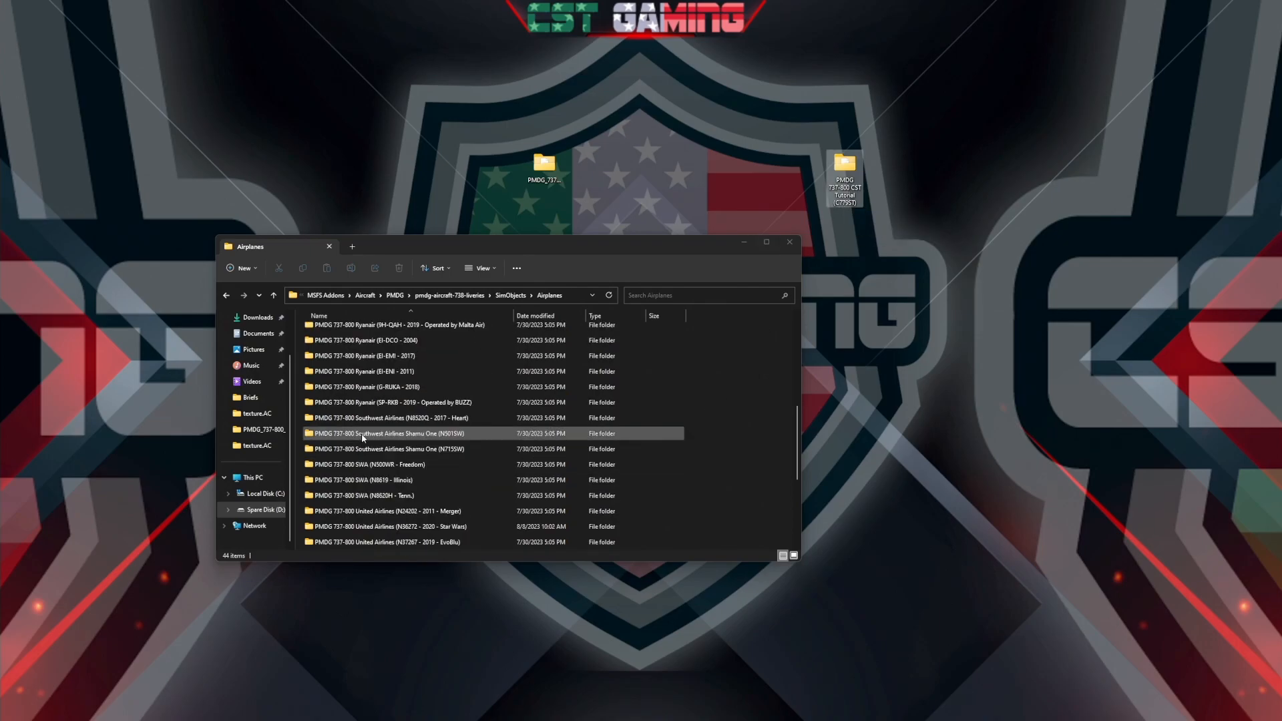
scroll(361, 437, "up", 1)
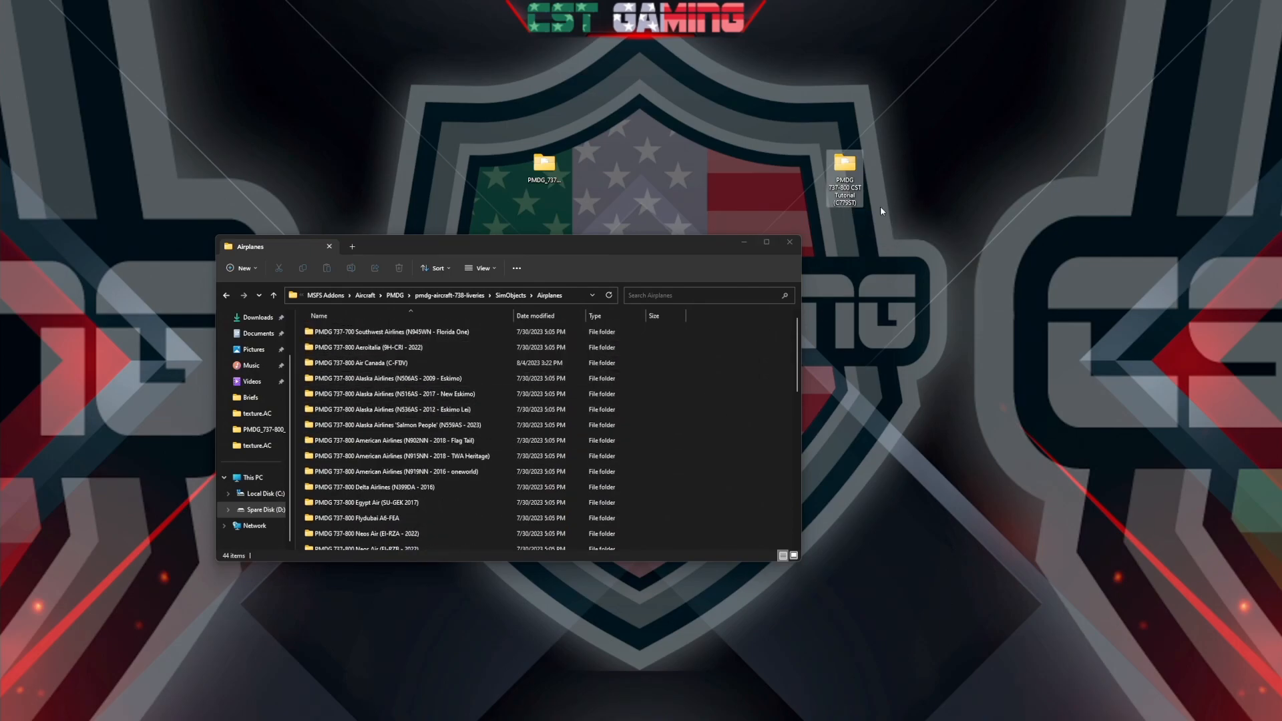
left_click_drag(845, 175, 721, 428)
left_click(750, 456)
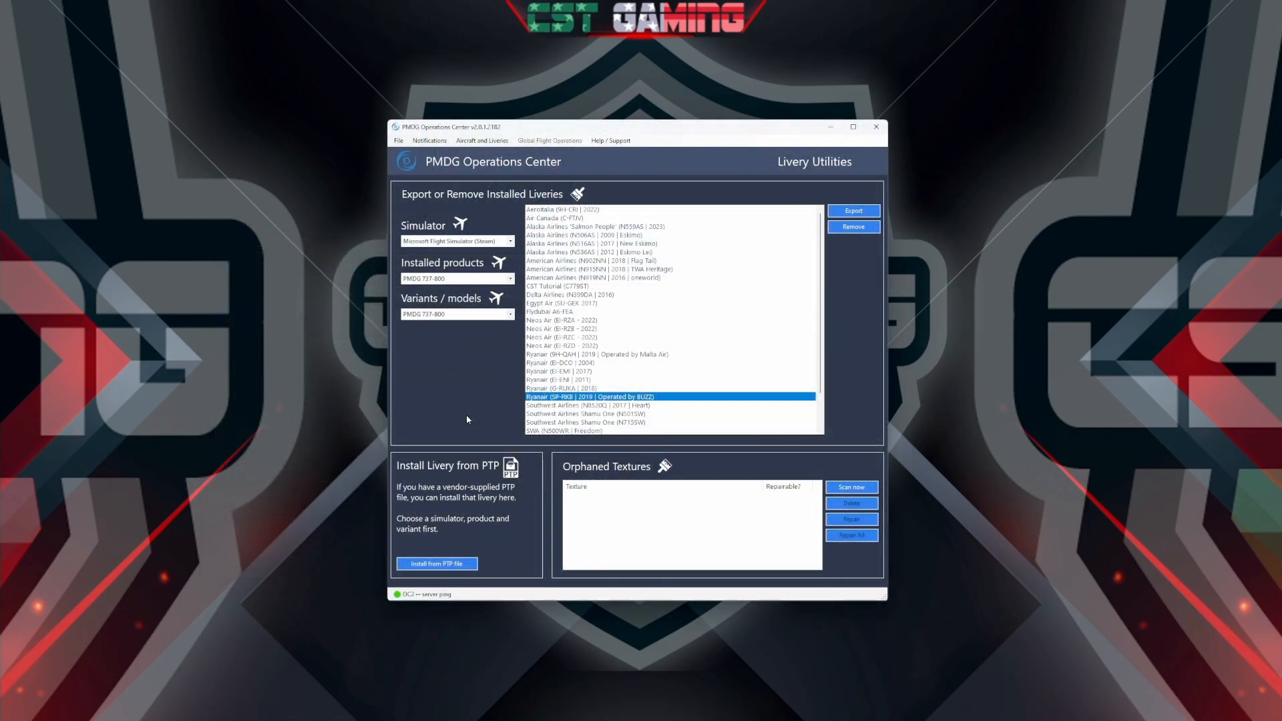
Export the CST Tutorial (C779ST) livery to the desktop as a PMDG texture pack named CST Tutorial (C779ST)
left_click_drag(703, 128, 710, 136)
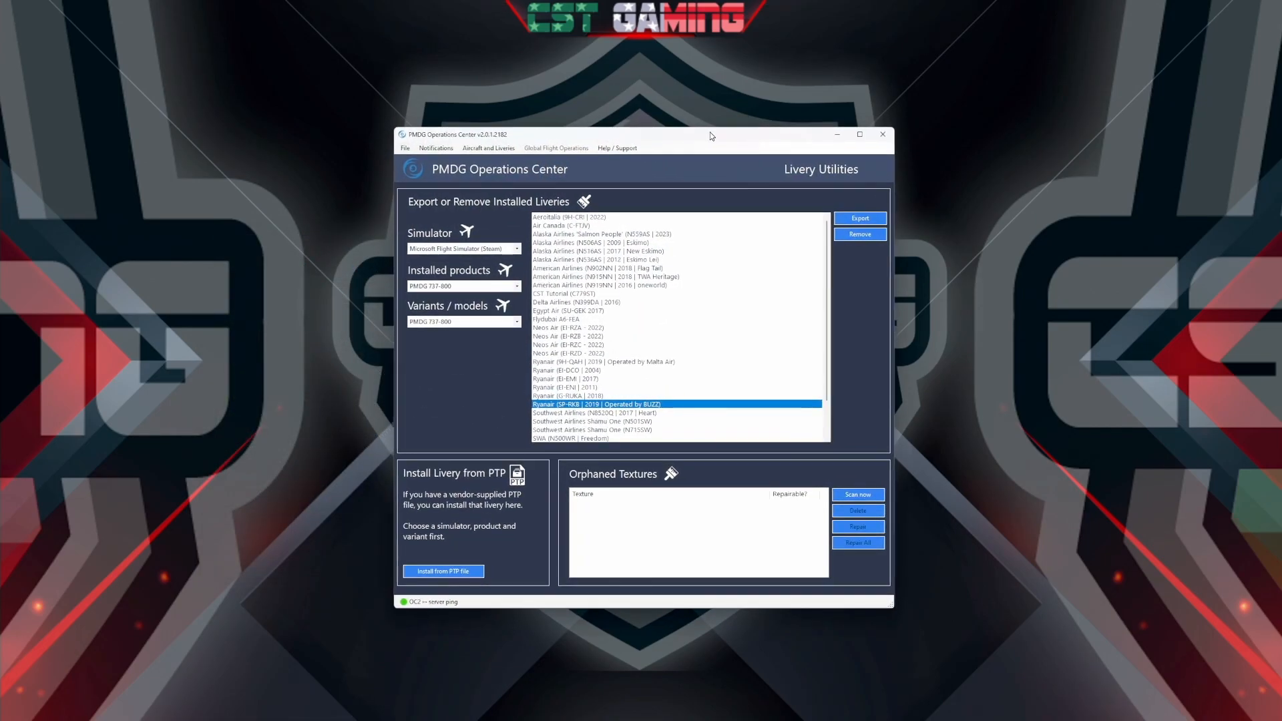
left_click(542, 295)
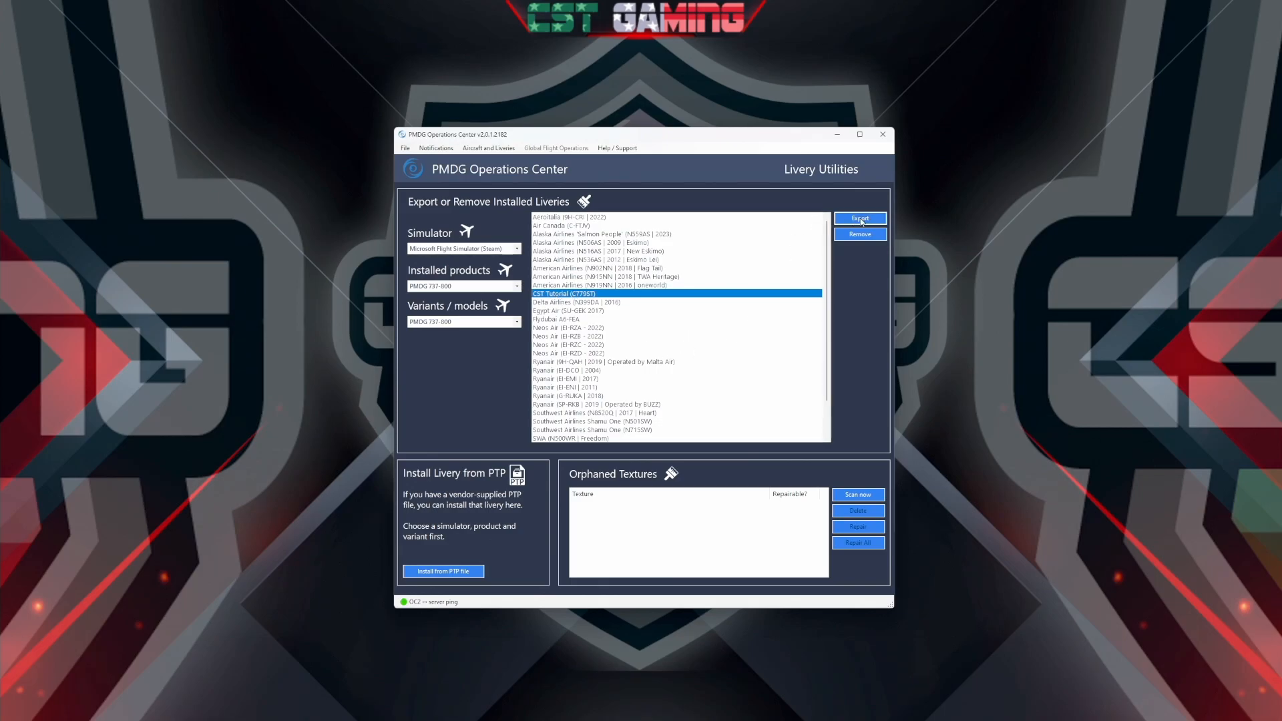
left_click(860, 220)
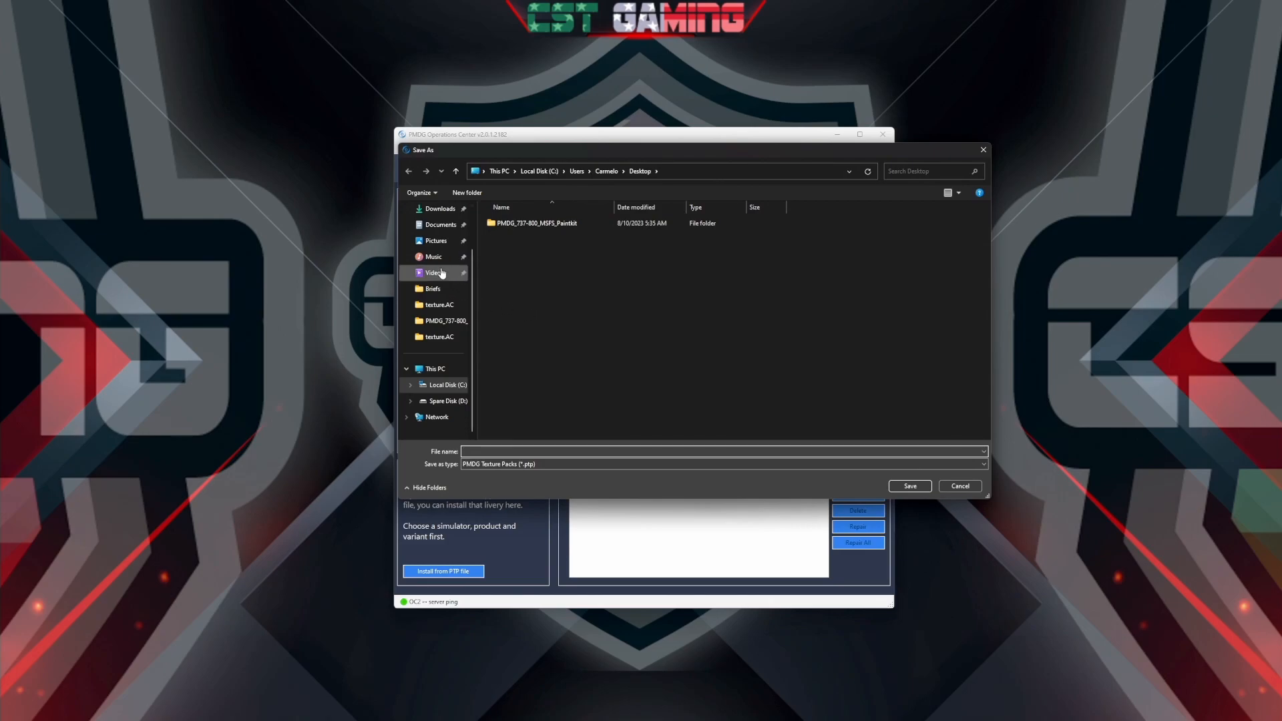
scroll(437, 287, "up", 2)
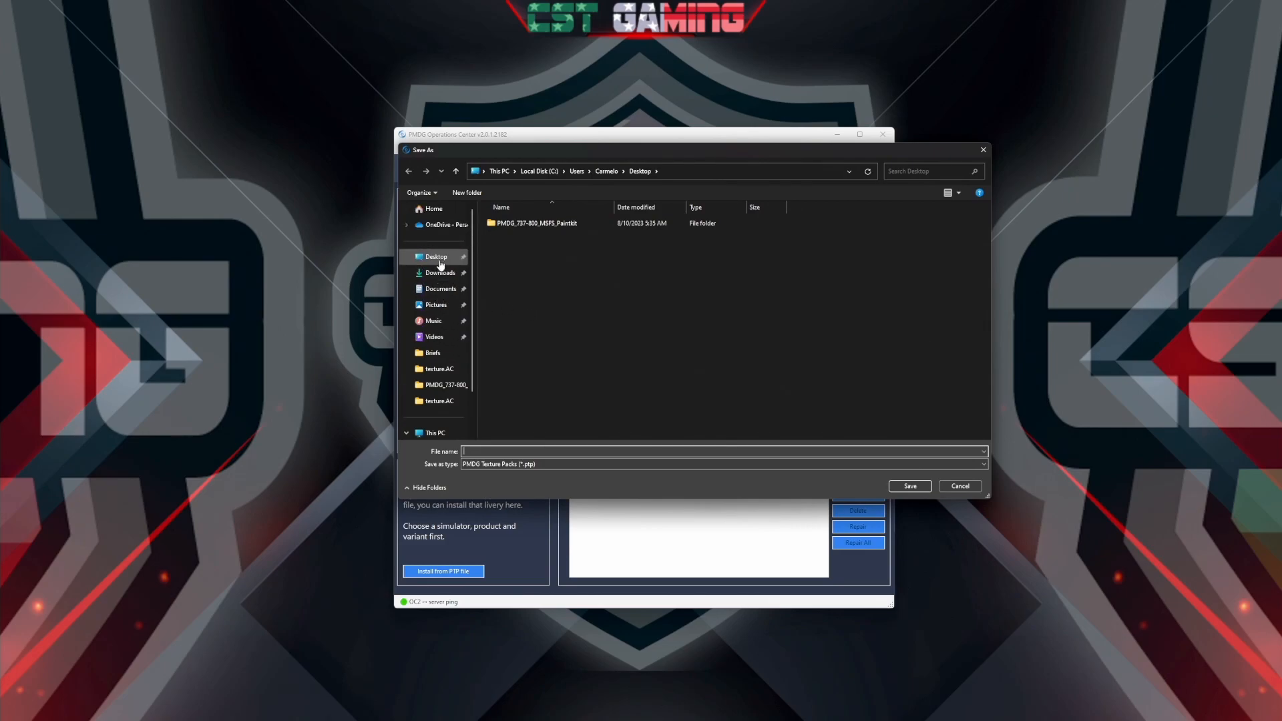
left_click(443, 261)
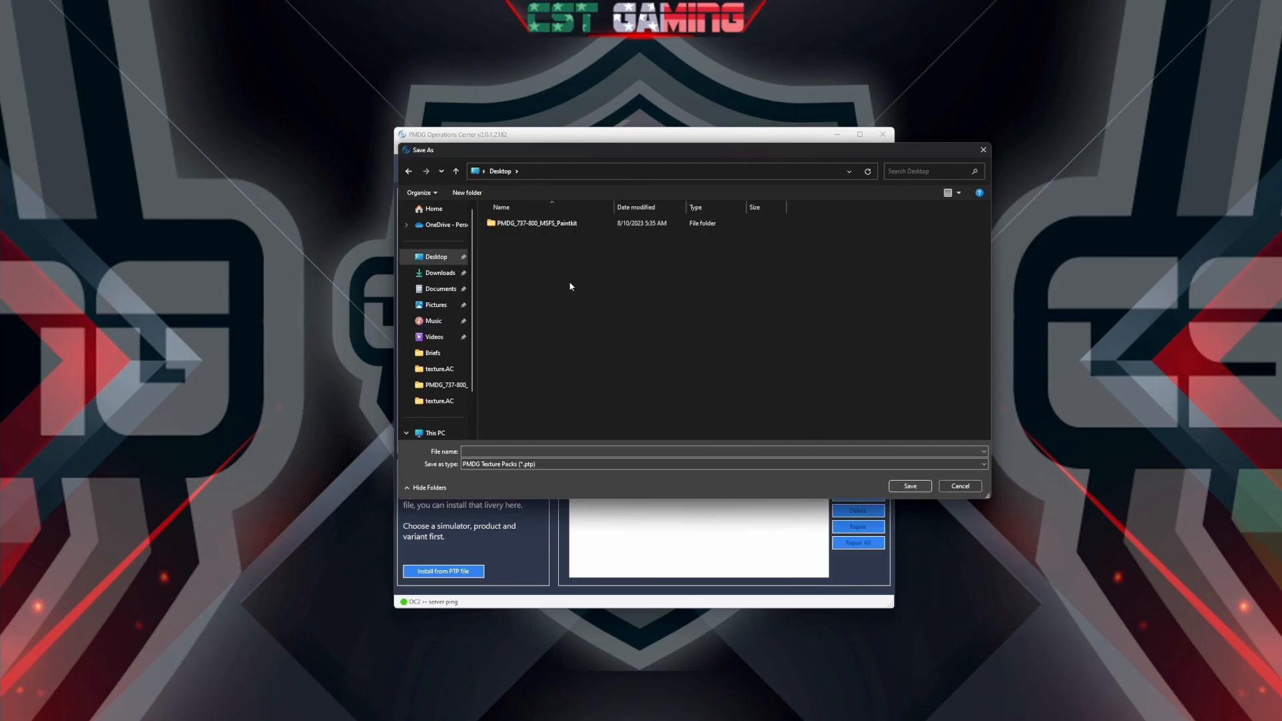
left_click(511, 452)
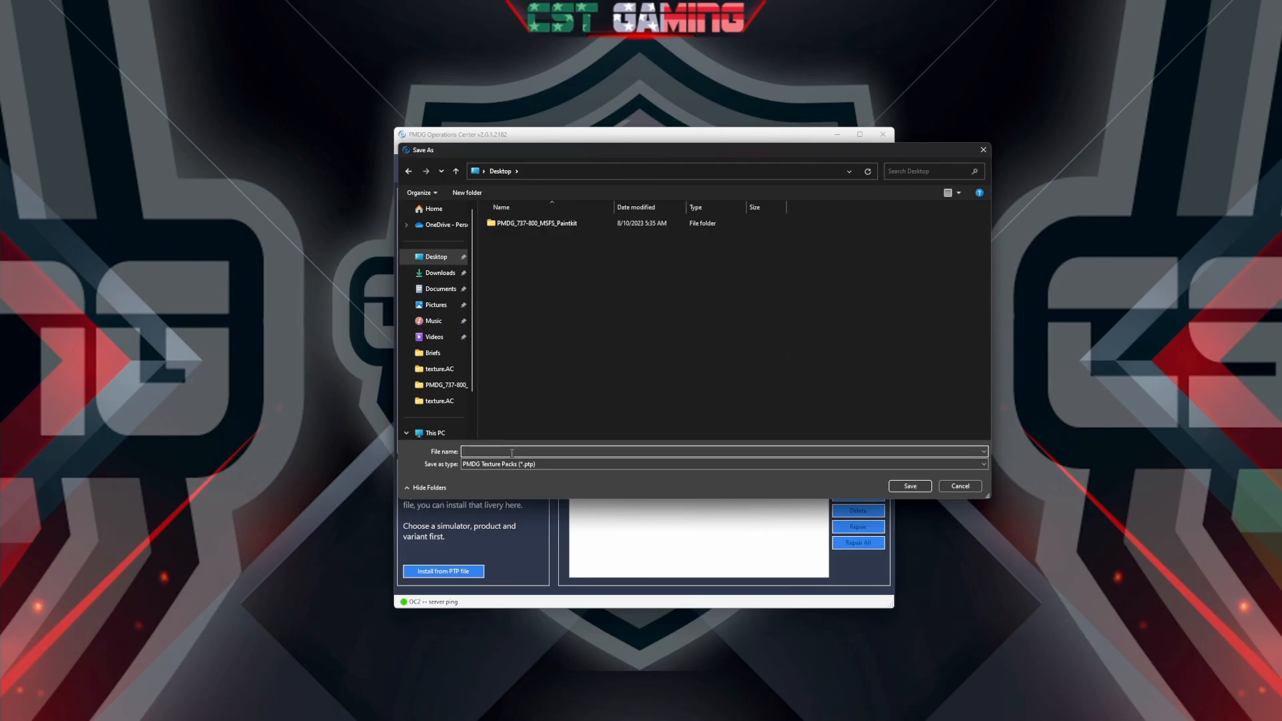
left_click_drag(611, 152, 948, 152)
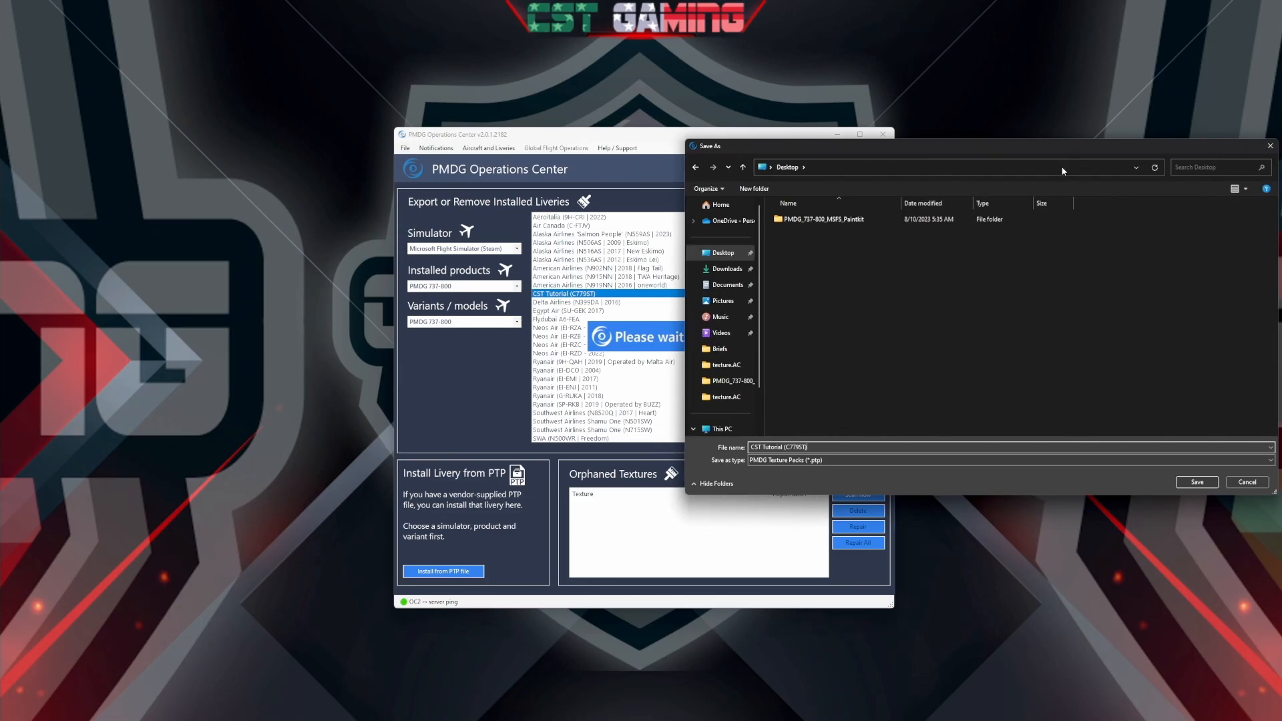
left_click(1195, 482)
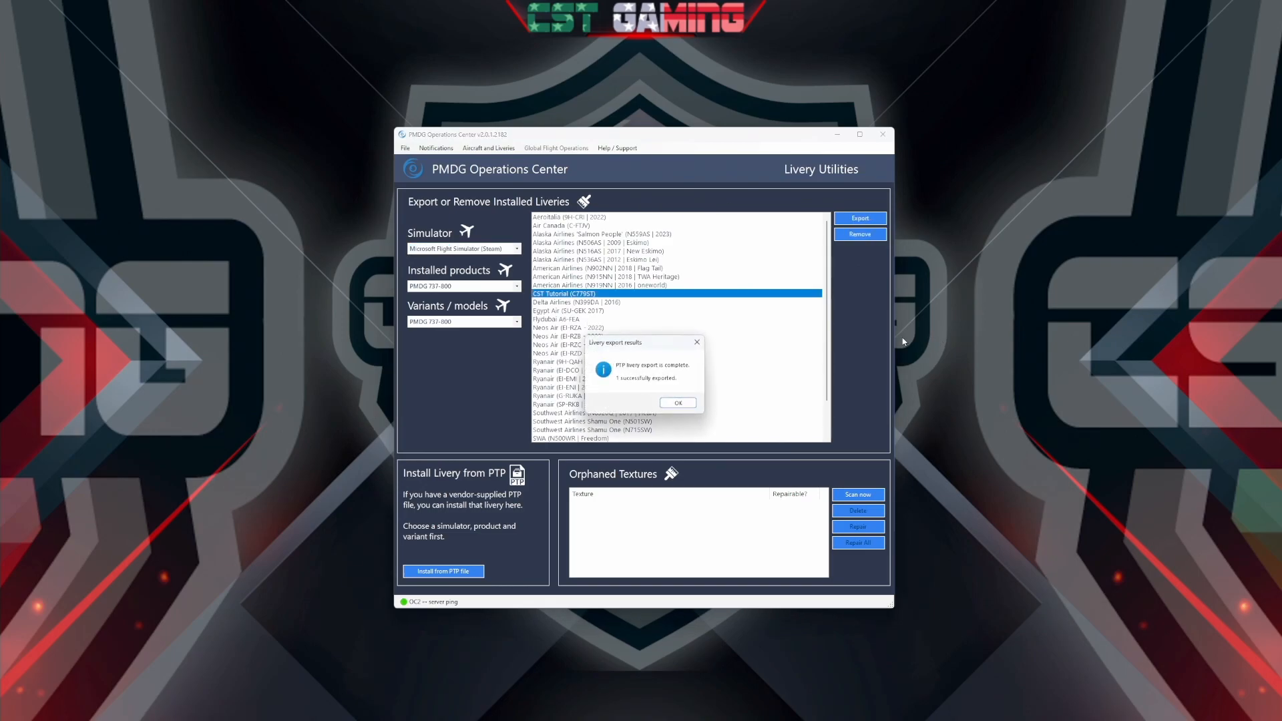
left_click(676, 406)
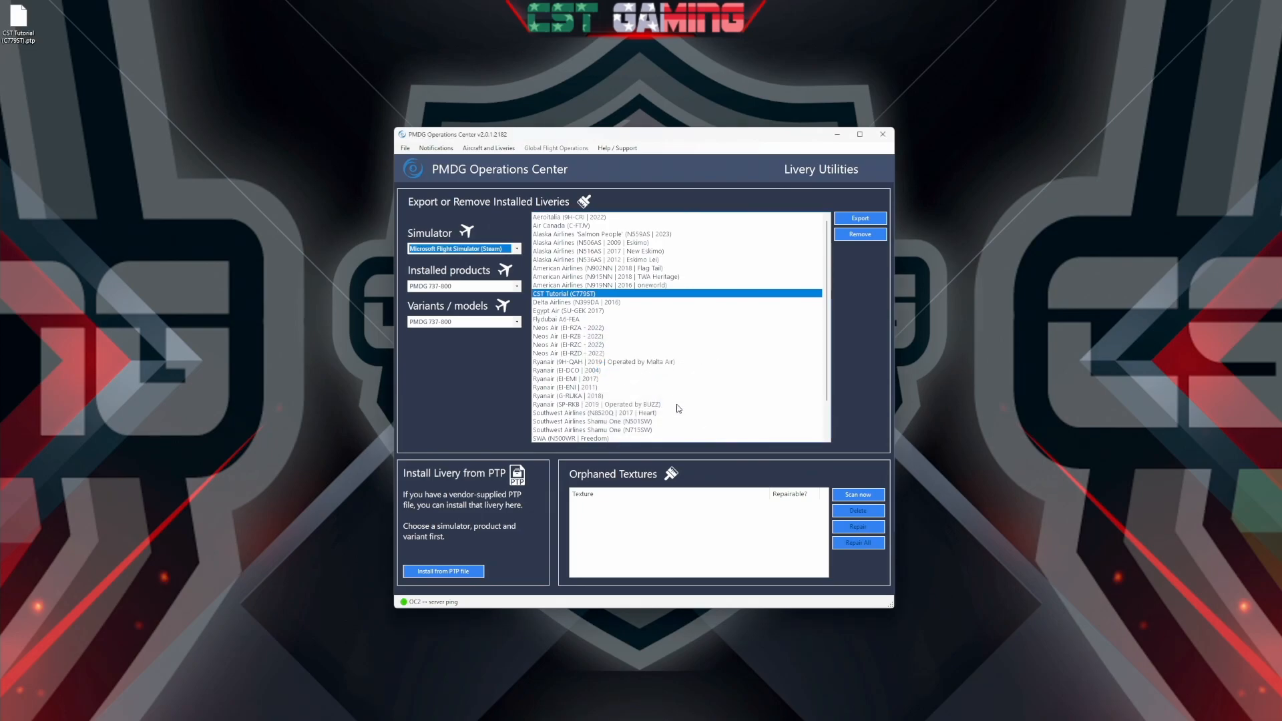
Reposition the exported CST Tutorial (C779ST).ptp file on the desktop and close the PMDG Operations Center
left_click(22, 27)
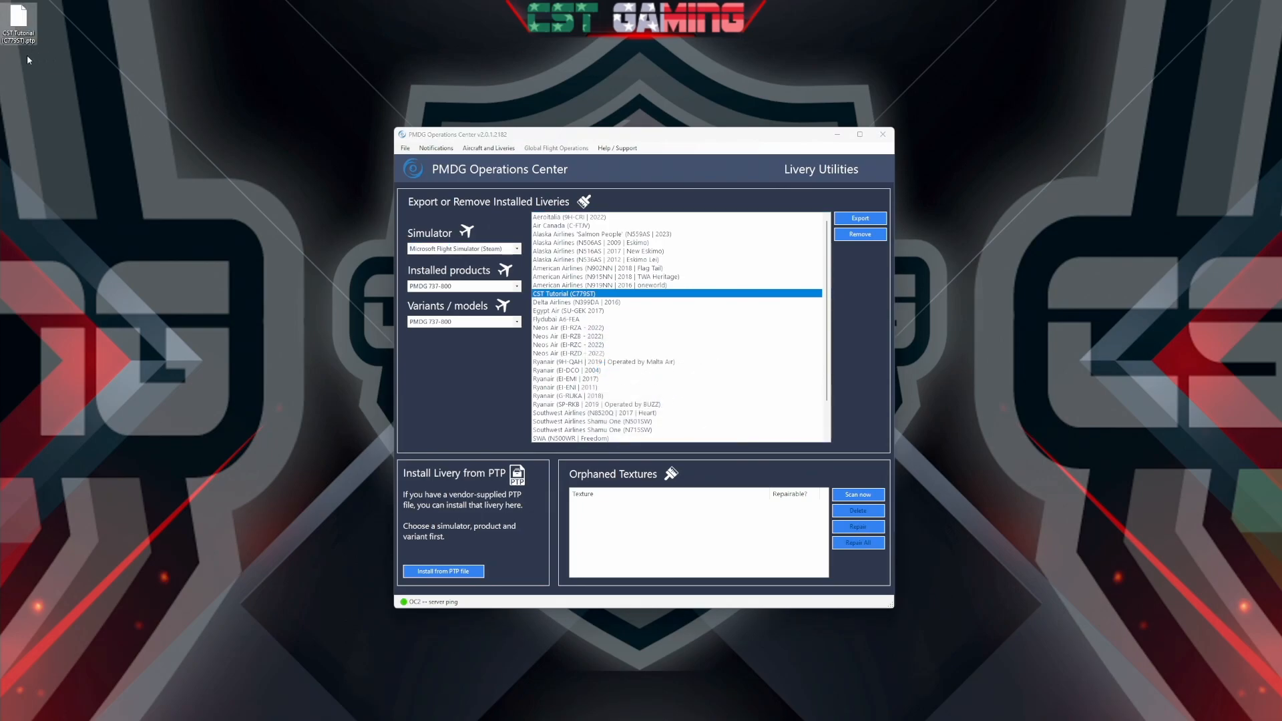
left_click_drag(26, 30, 249, 230)
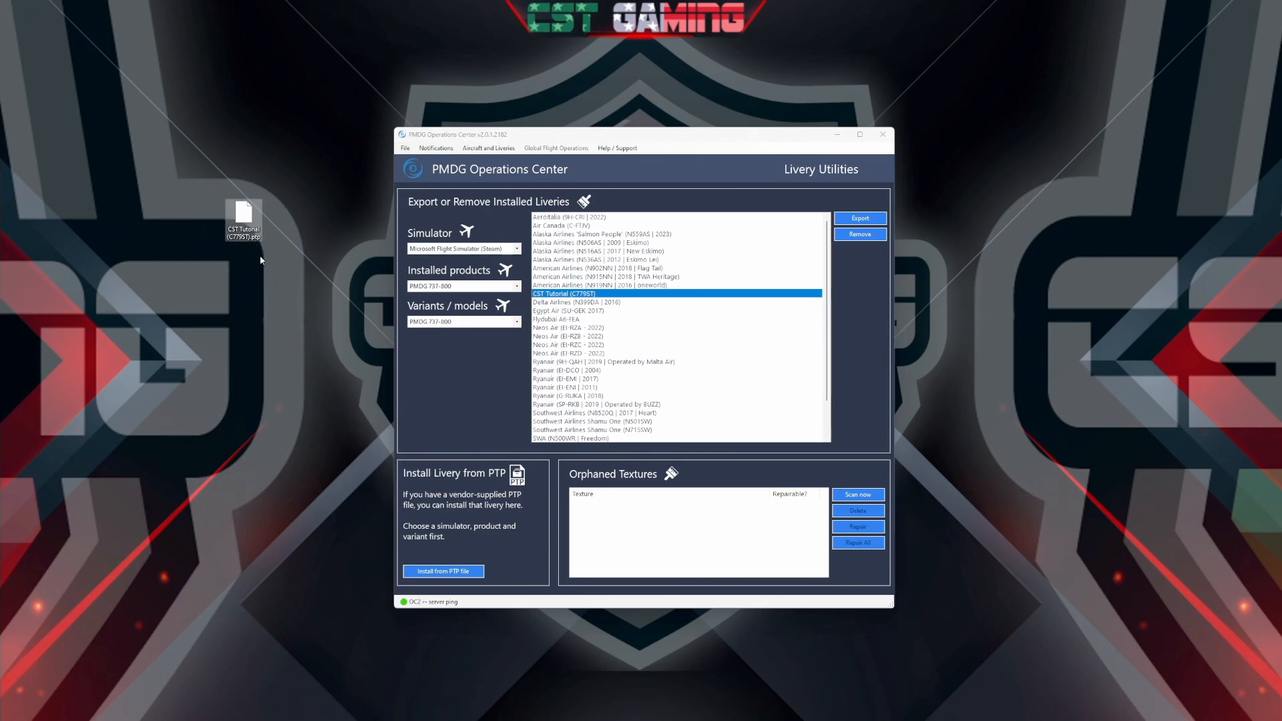
left_click(882, 136)
Move the PMDG 737-800 CST Tutorial (C779ST) folder out of the Airplanes folder onto the desktop
mouse_move(623, 717)
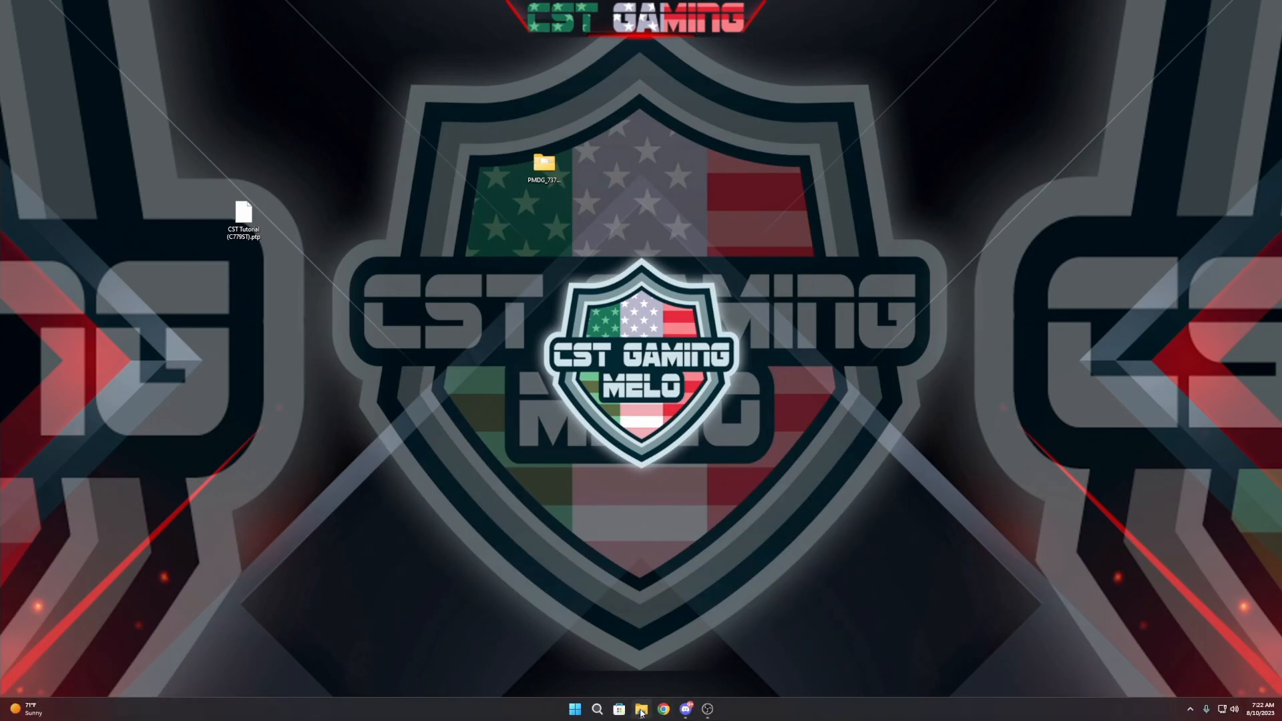
left_click(639, 658)
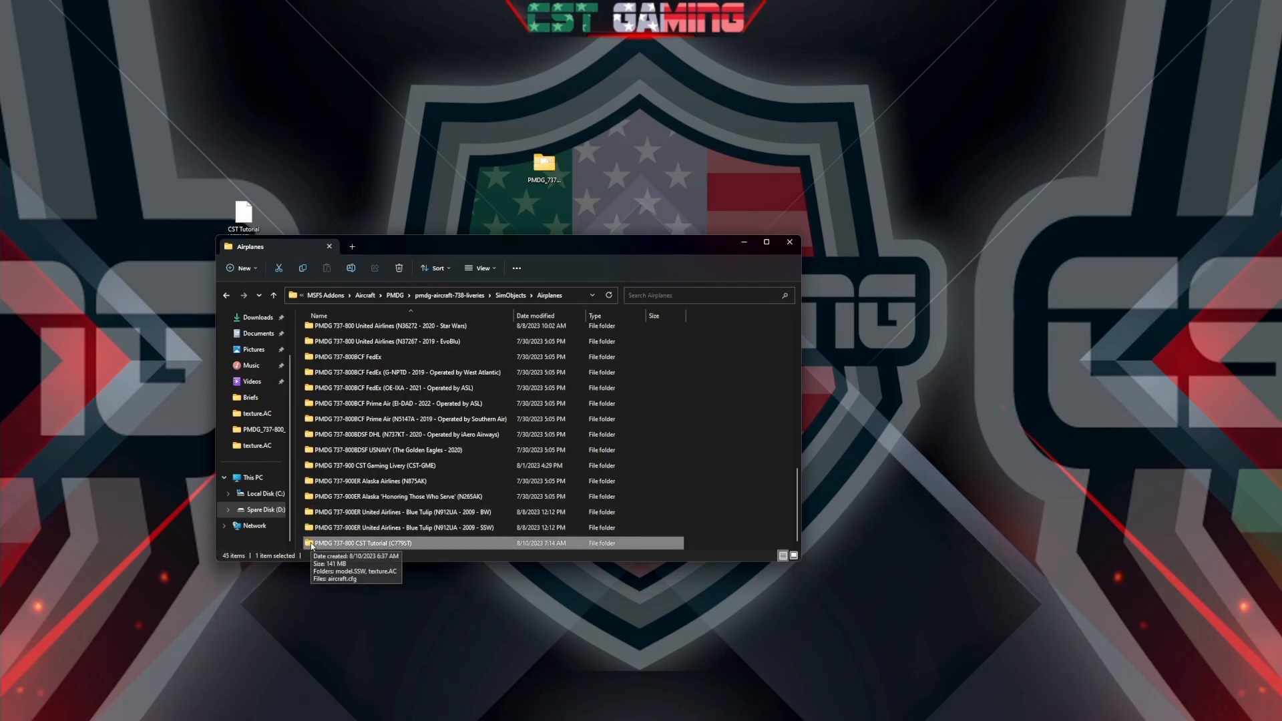
left_click_drag(311, 547, 1118, 371)
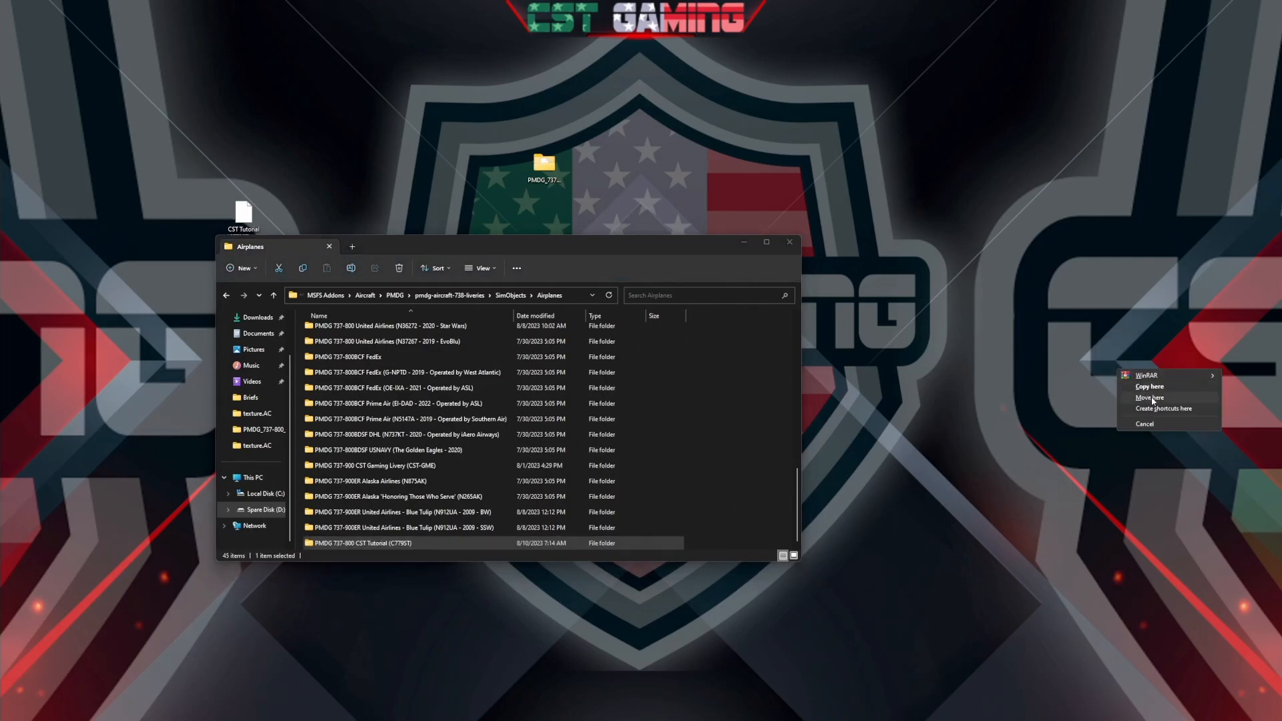
left_click(1151, 399)
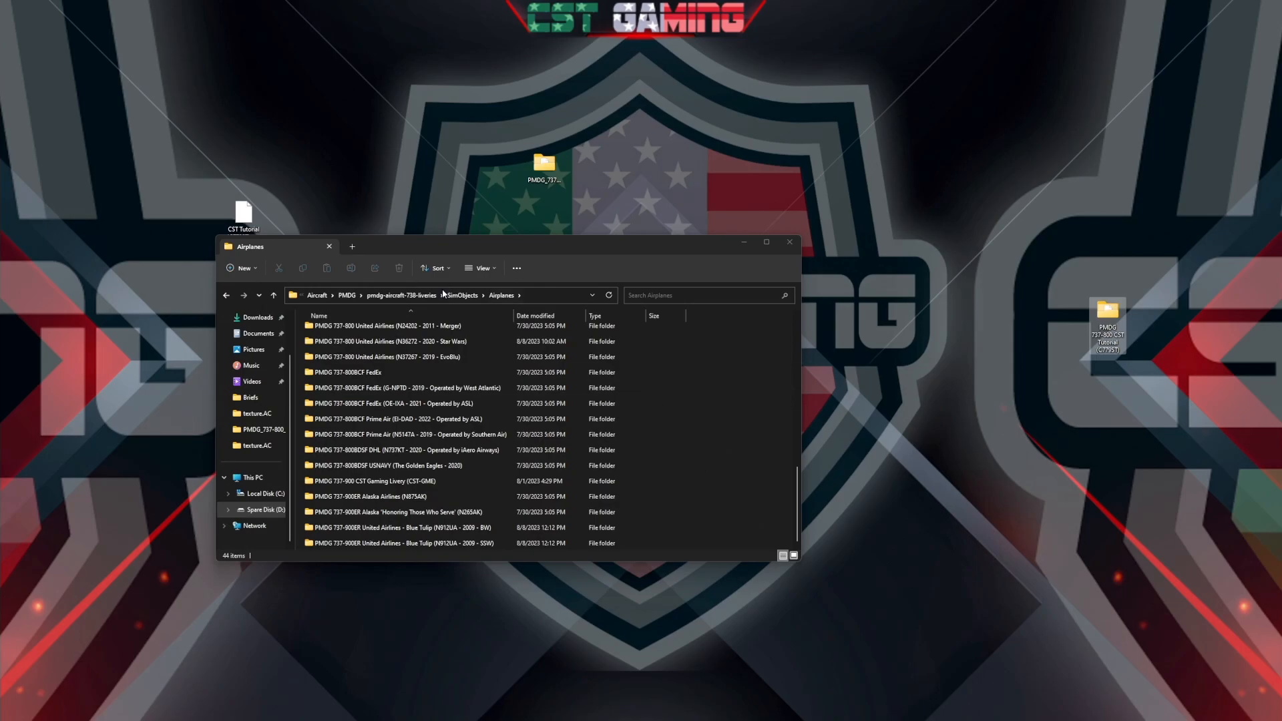
Reopen the PMDG Operations Center and display its Livery Utilities
left_click(574, 709)
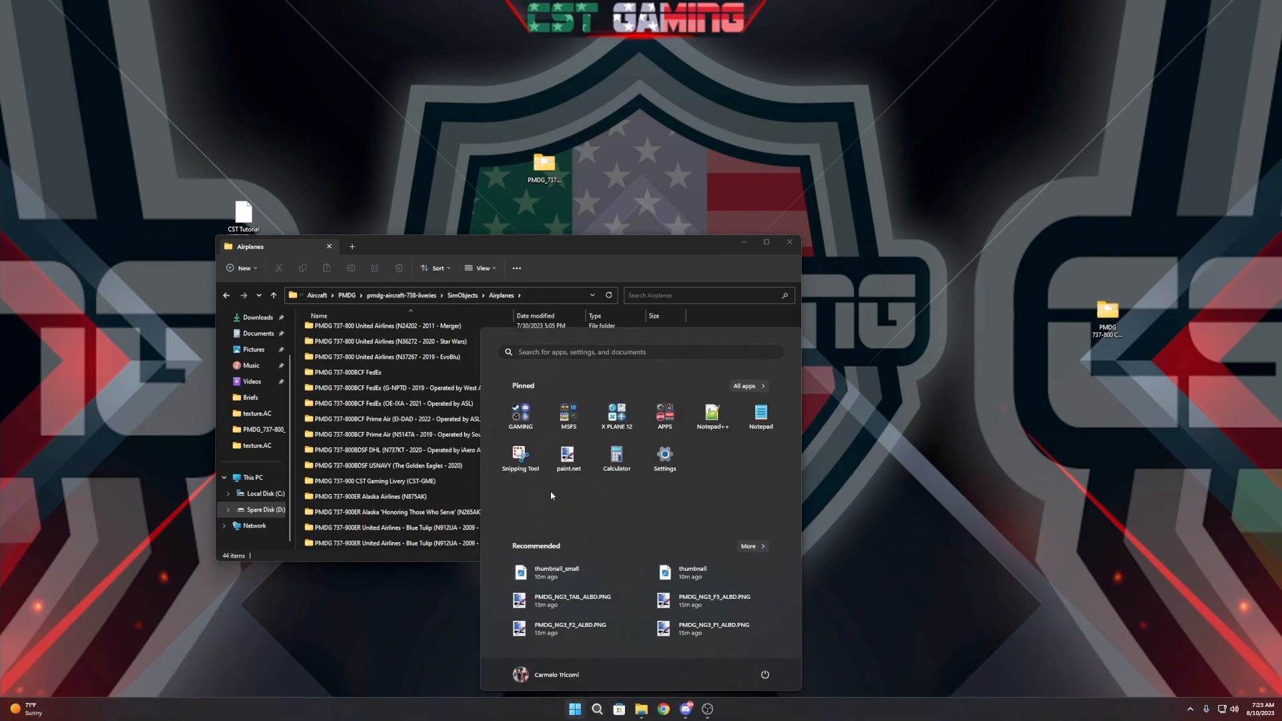
left_click(568, 414)
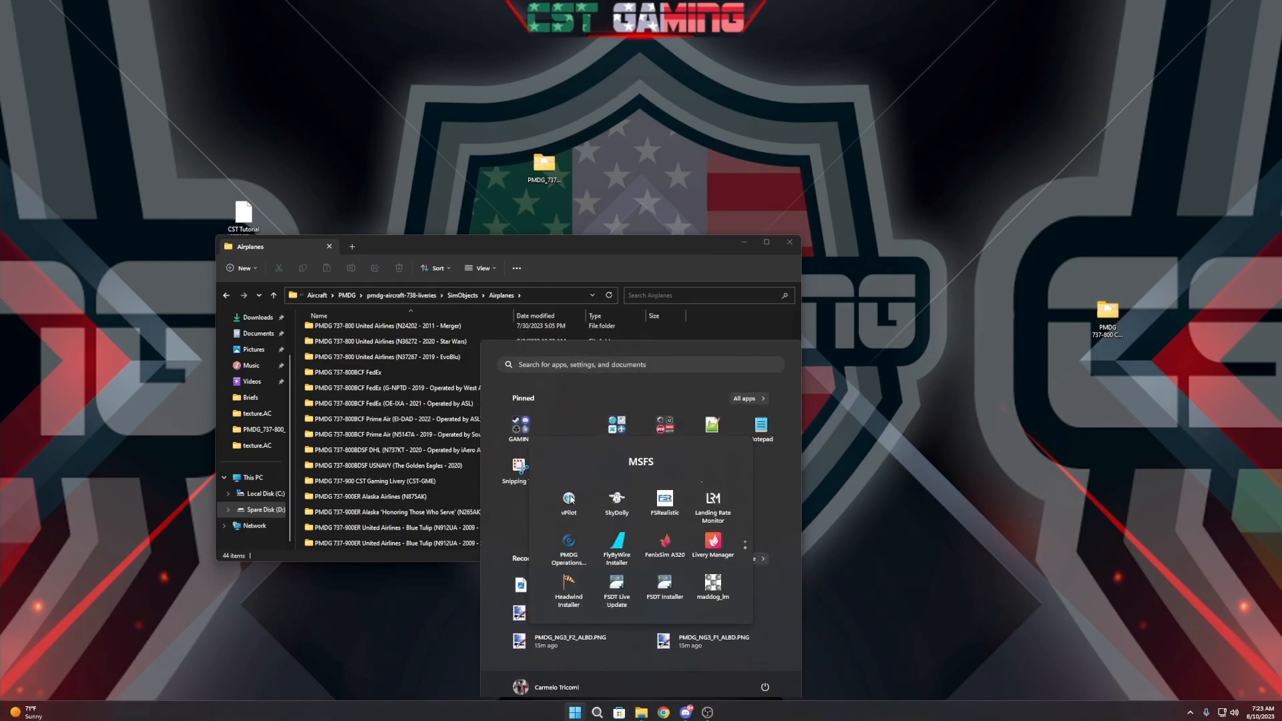
left_click(568, 542)
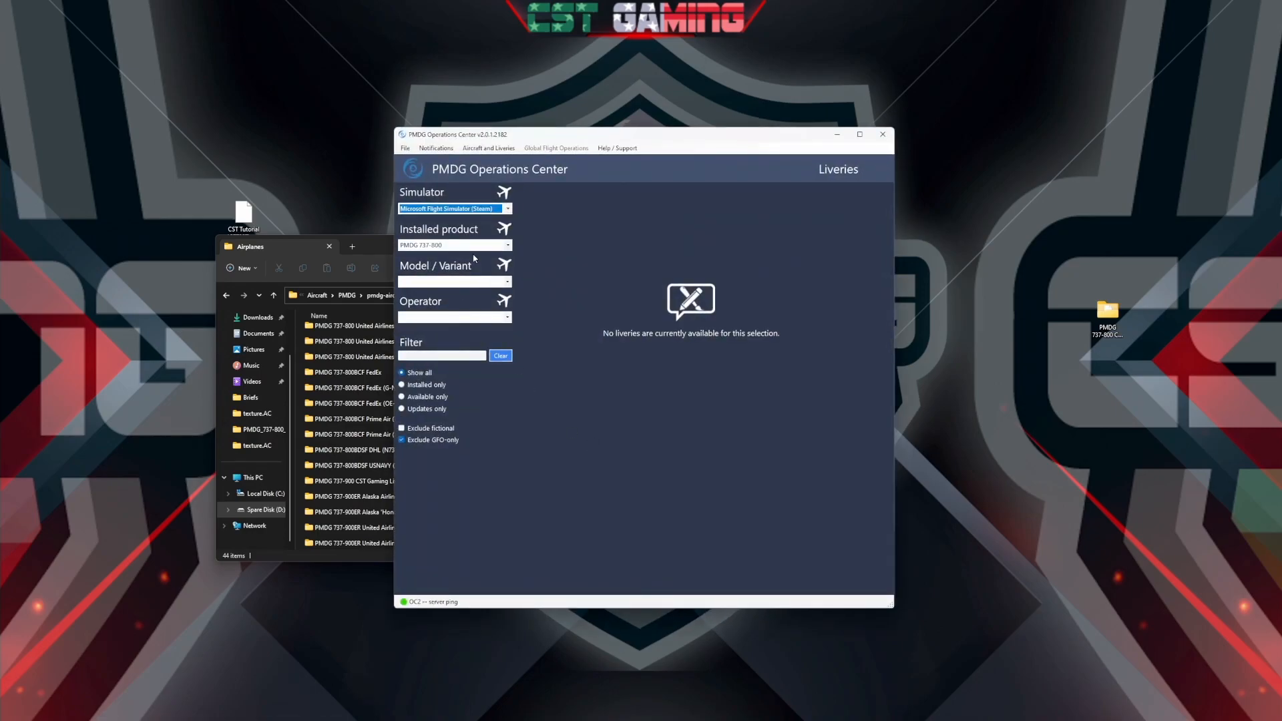
left_click(488, 149)
left_click(487, 183)
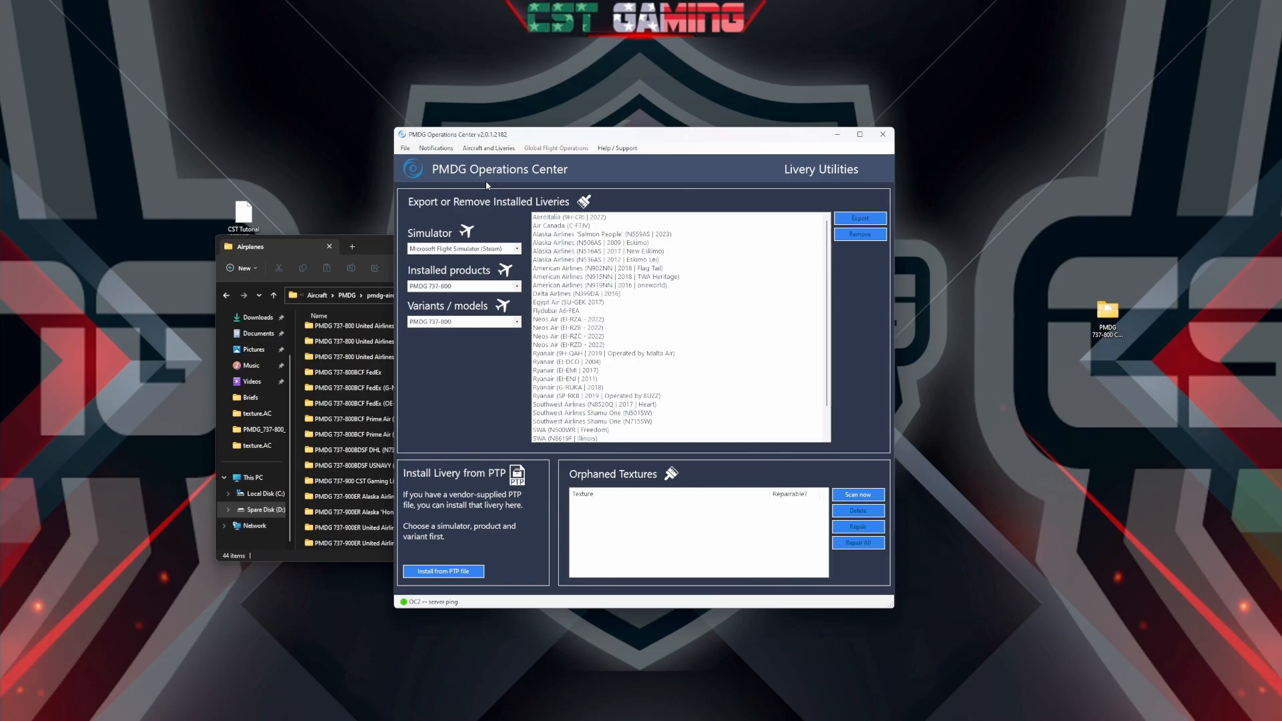
Install the PMDG 737-800 livery from CST Tutorial (C779ST).ptp on the desktop and close the PMDG Operations Center
left_click(443, 571)
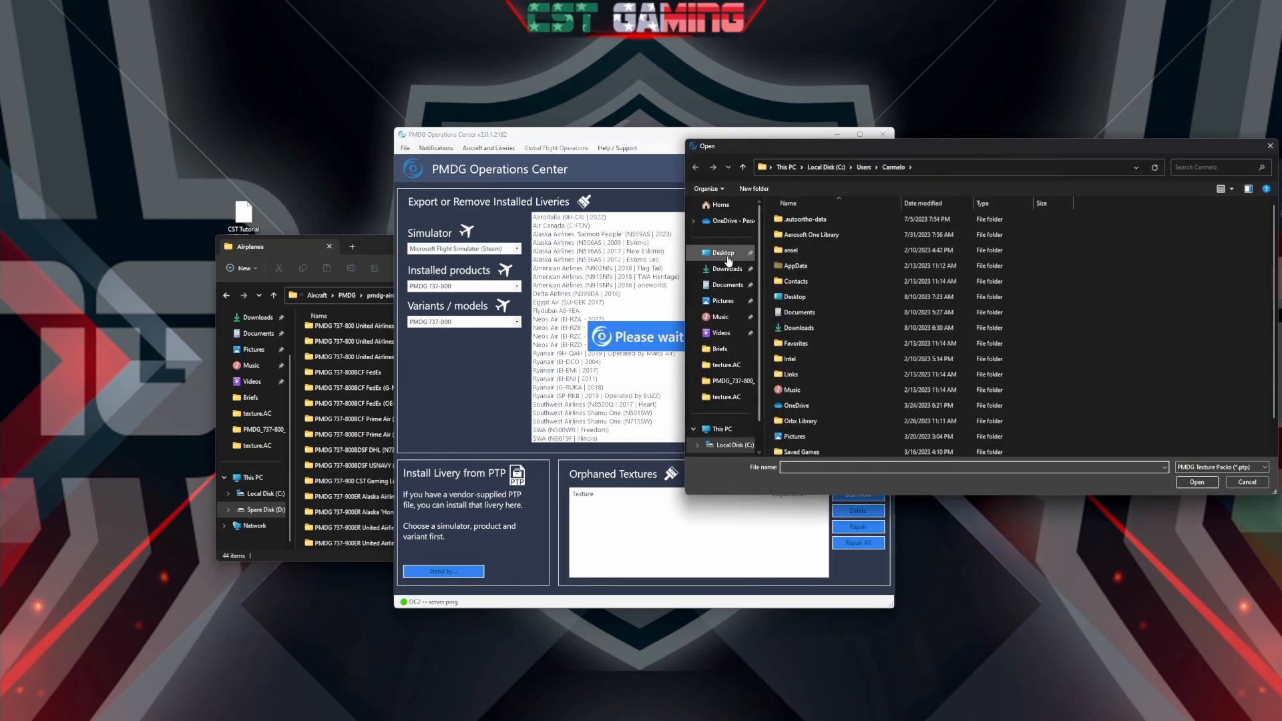
left_click(728, 259)
left_click(856, 251)
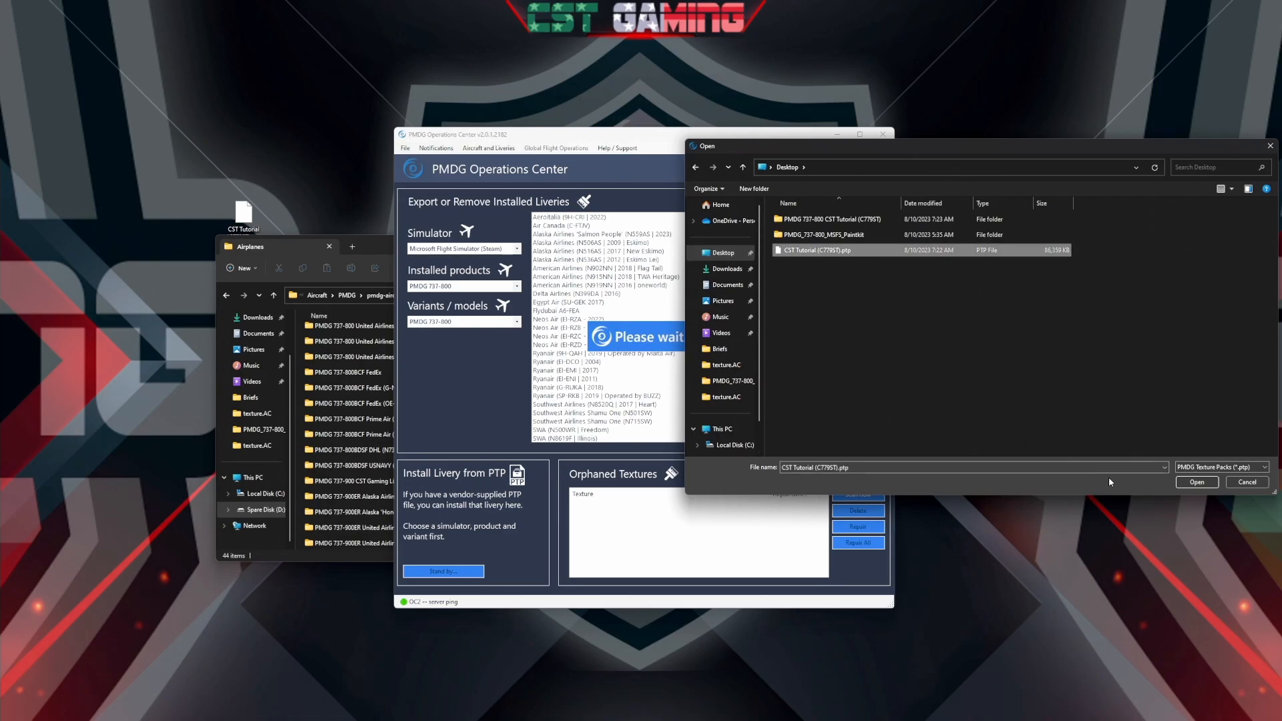
left_click(1196, 482)
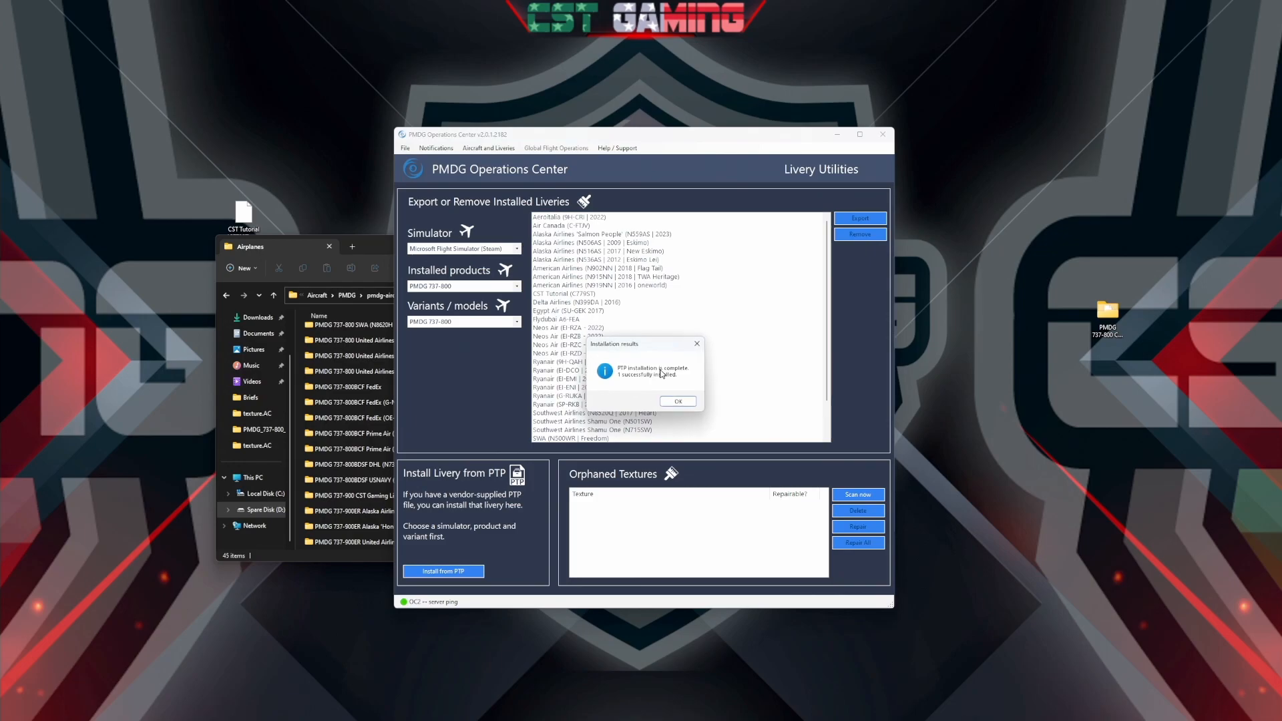
left_click(684, 404)
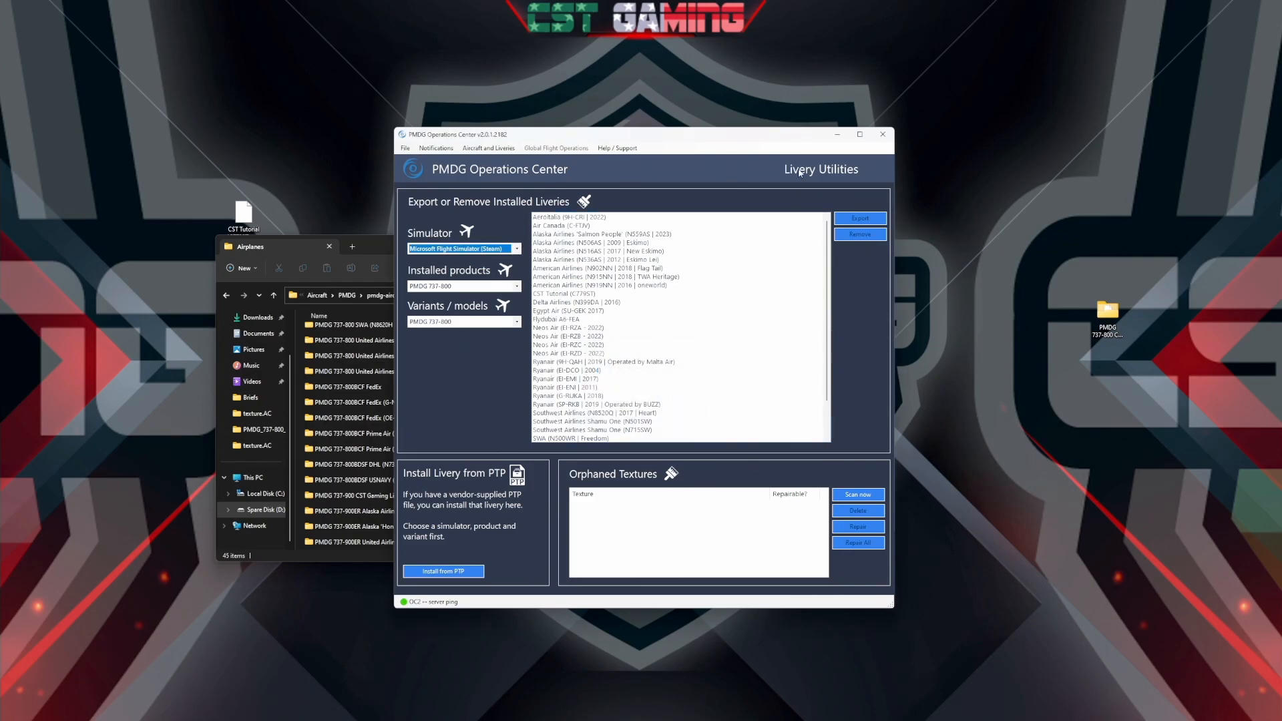
left_click(883, 134)
Switch to Microsoft Flight Simulator, select the CST Tutorial (C779ST) livery for the Boeing 737-800, and return to the world map
left_click(585, 716)
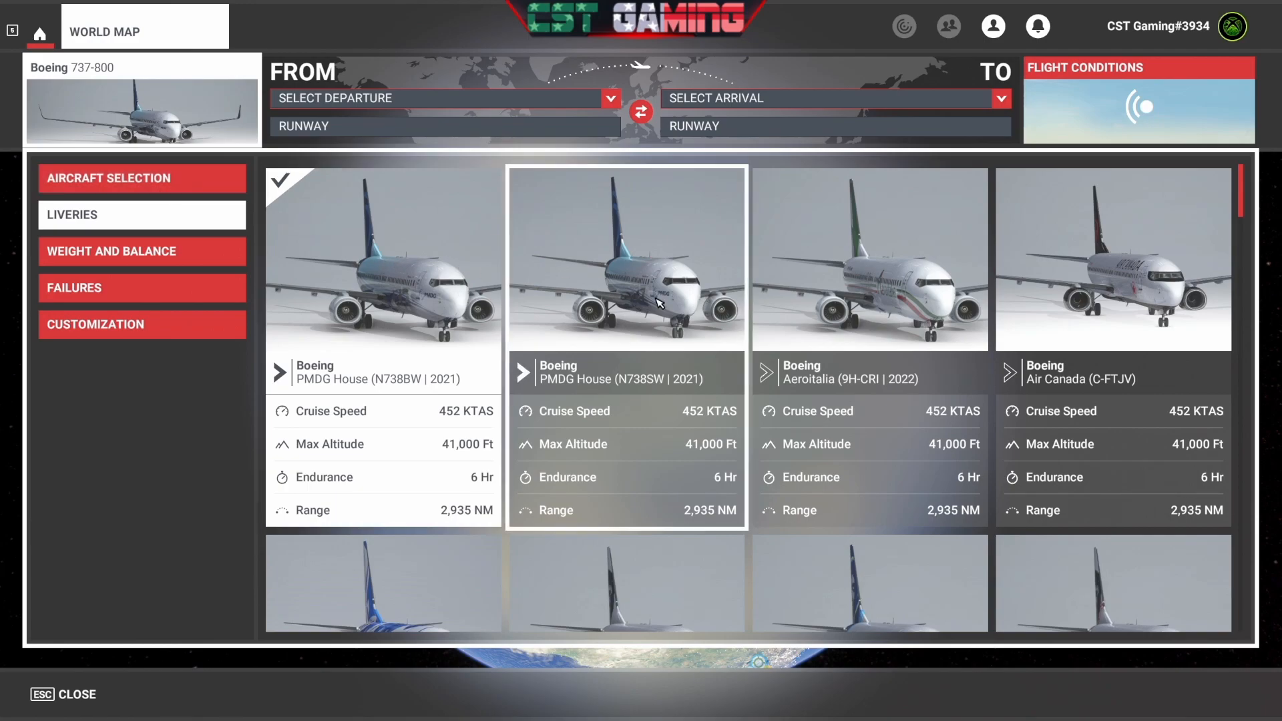
scroll(774, 367, "down", 1)
scroll(775, 367, "down", 4)
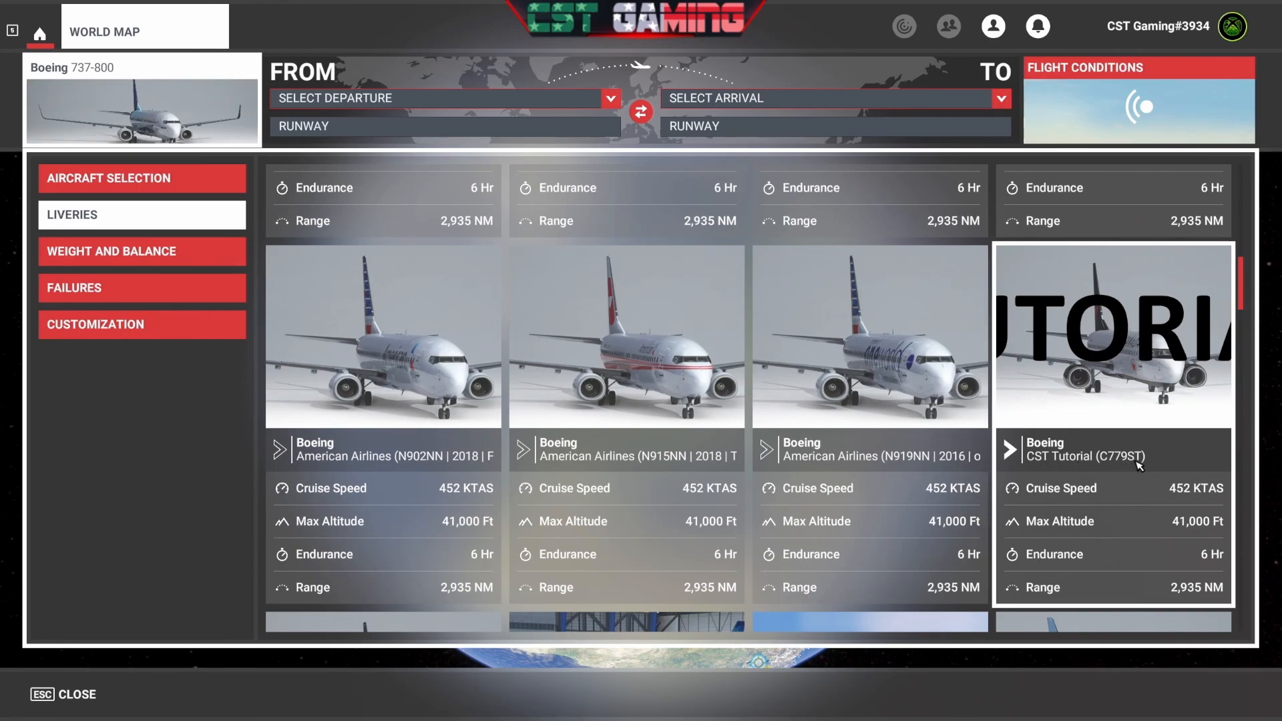
left_click(1127, 367)
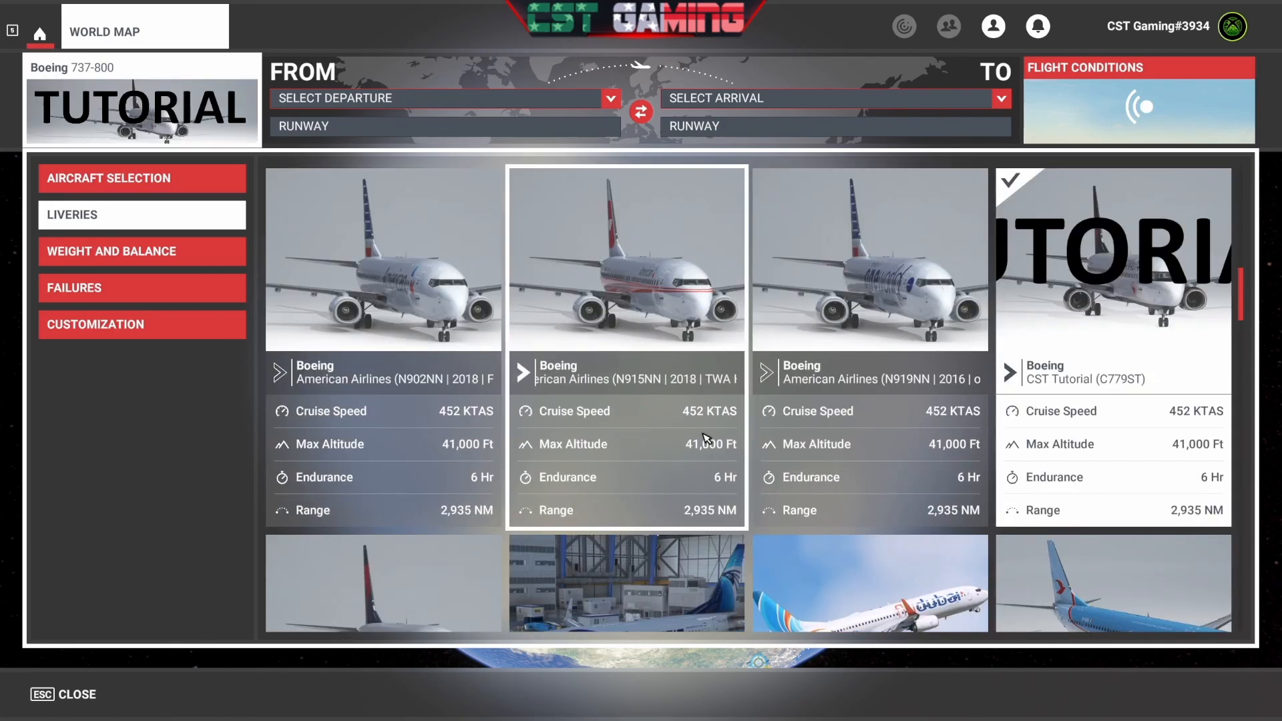
left_click(182, 119)
Set KOKC Will Rogers World, Oklahoma City as the departure airport and advance the flight's time of day
left_click_drag(420, 441, 661, 451)
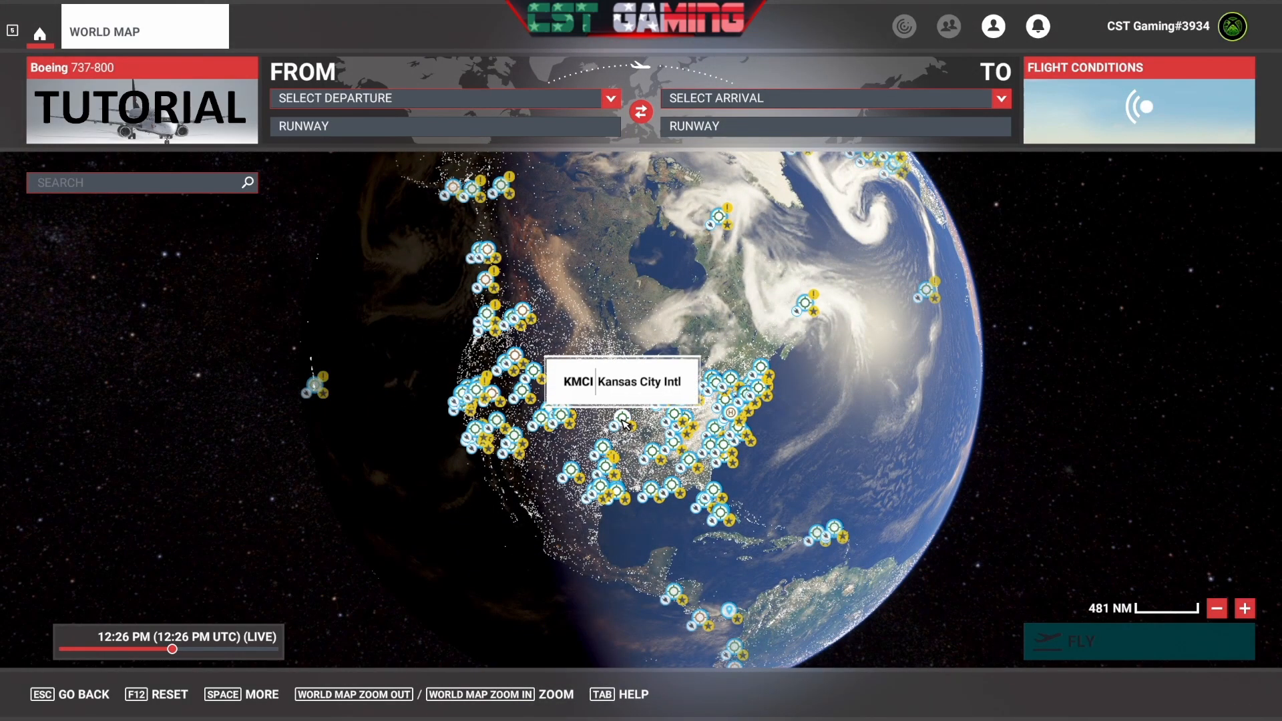
left_click(603, 448)
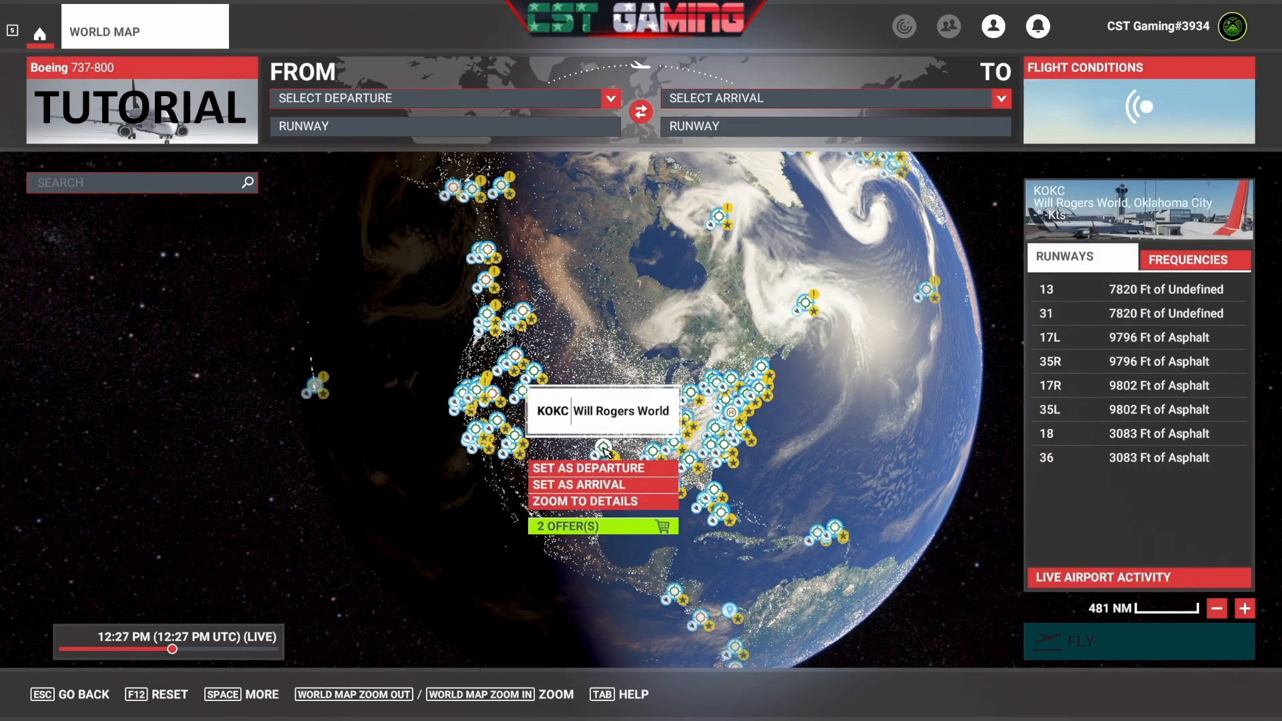
left_click(612, 467)
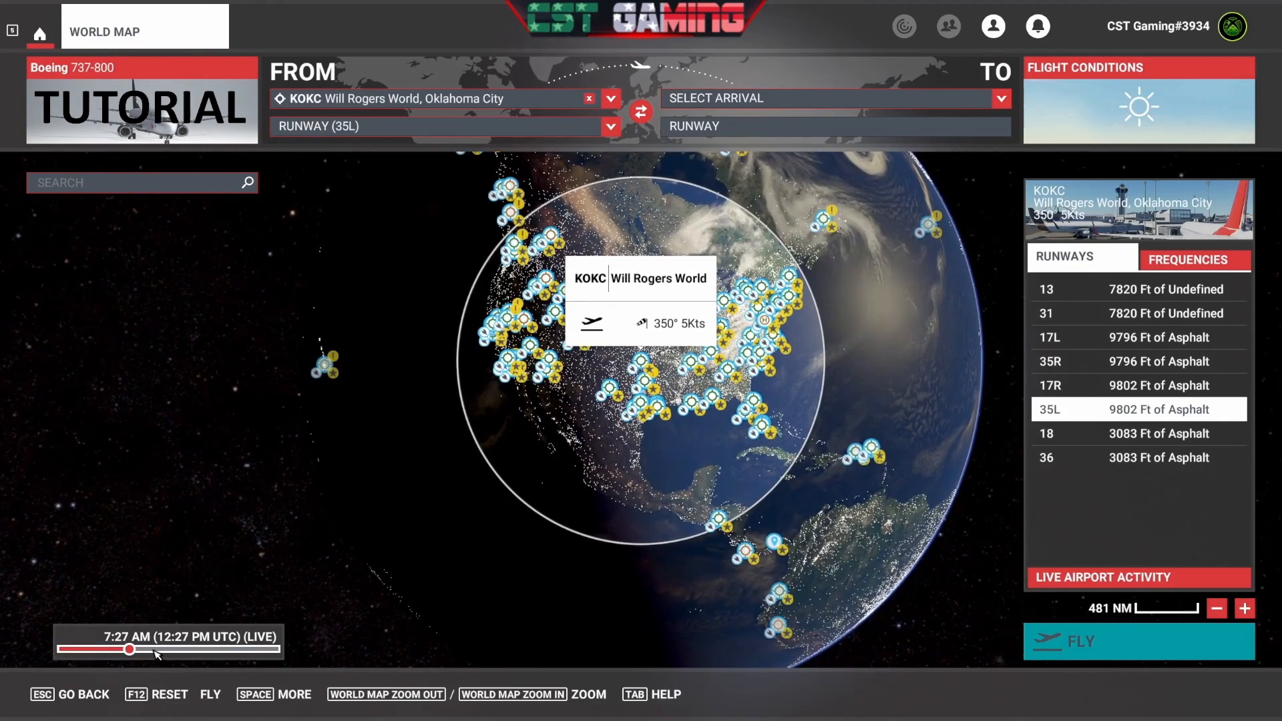
left_click(153, 650)
Start the flight and switch from the cockpit to the external view of the aircraft
left_click(1095, 655)
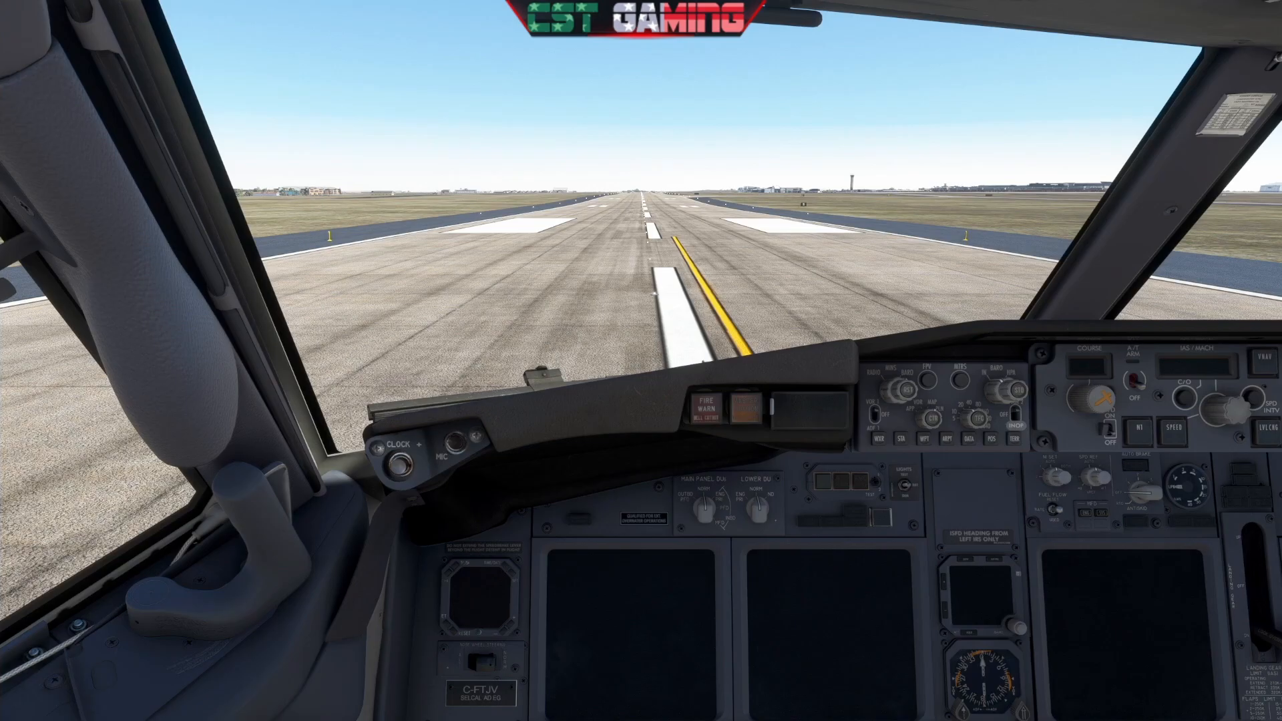
key("End")
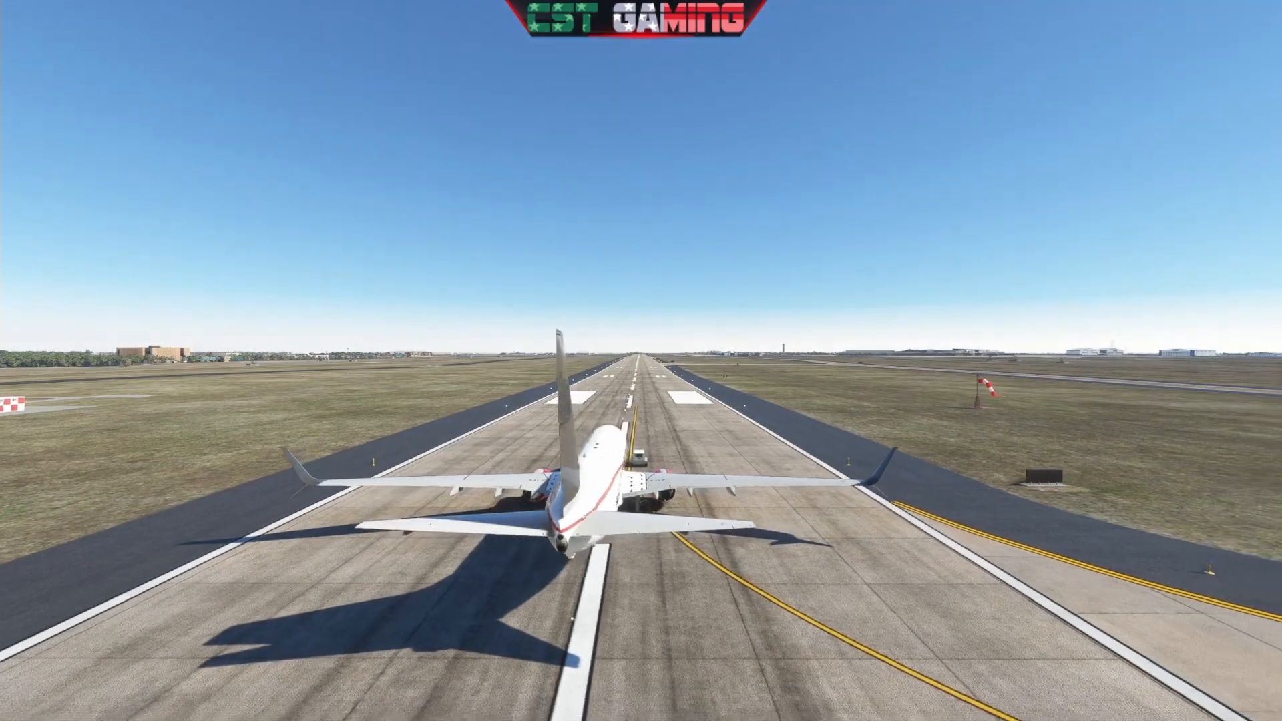